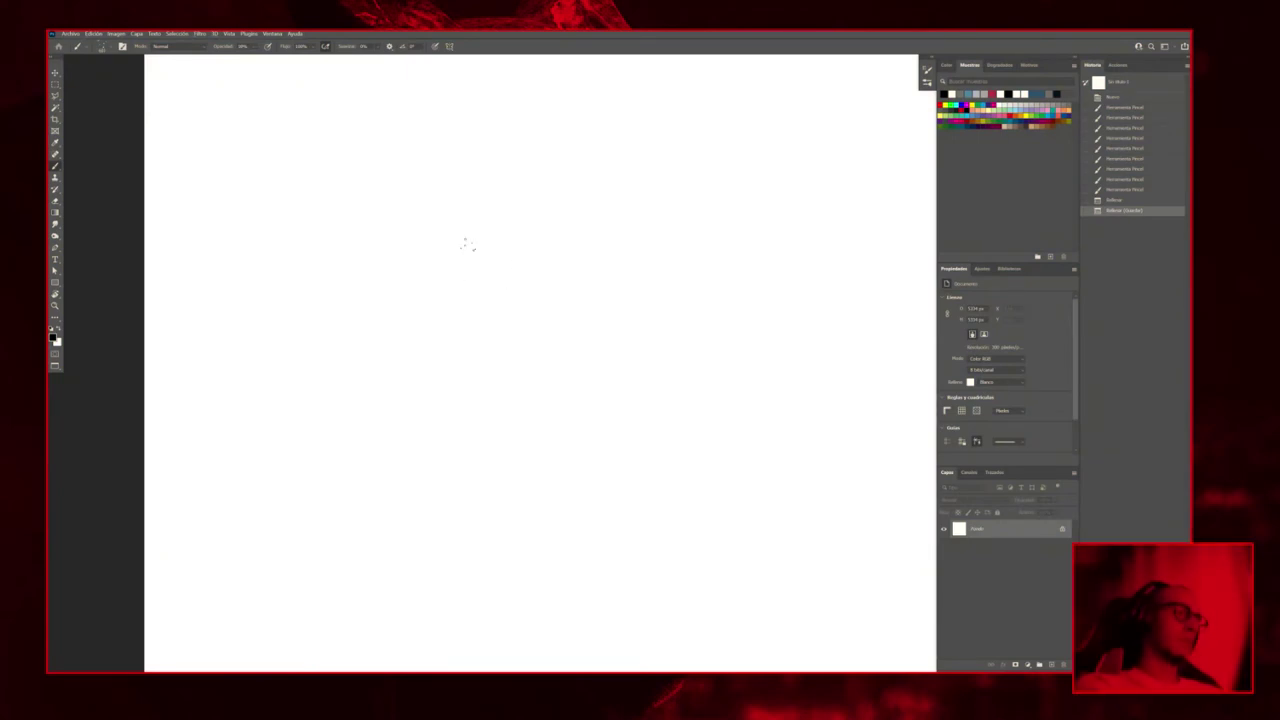
Sketch the curved outline of the head's crown and forehead in black near the upper middle of the canvas
alt+click(509, 250)
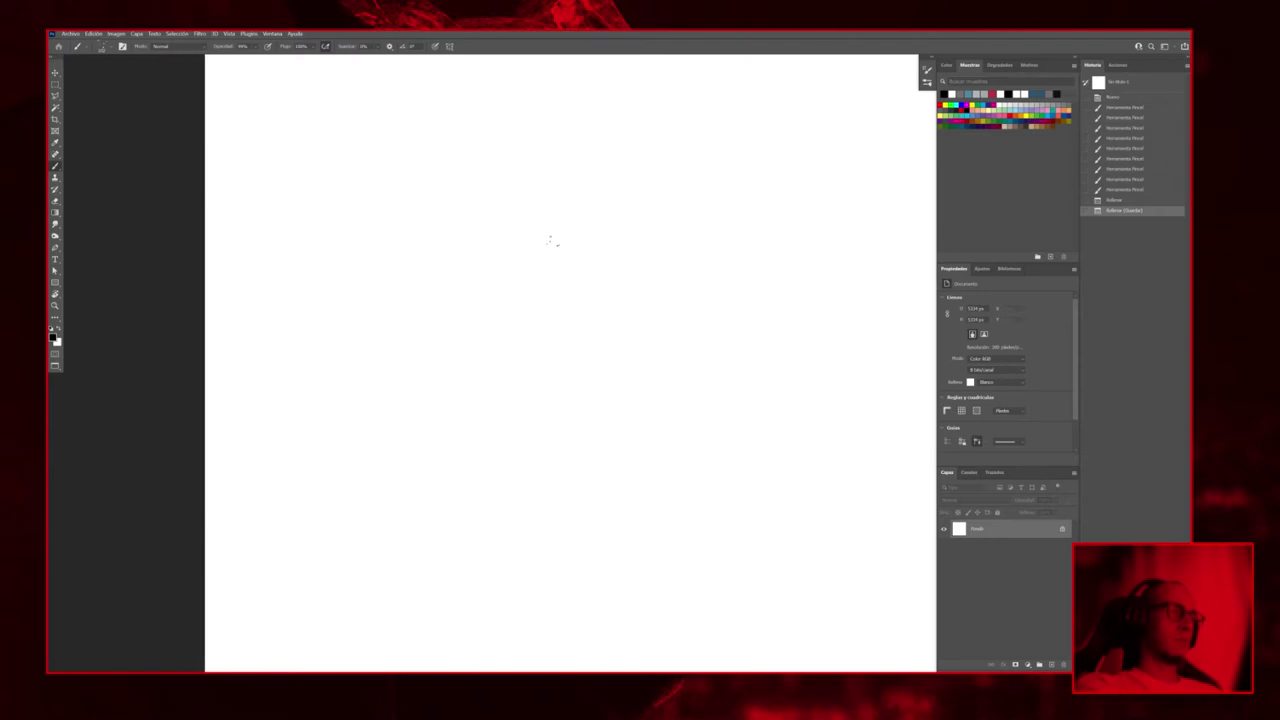
alt+click(567, 255)
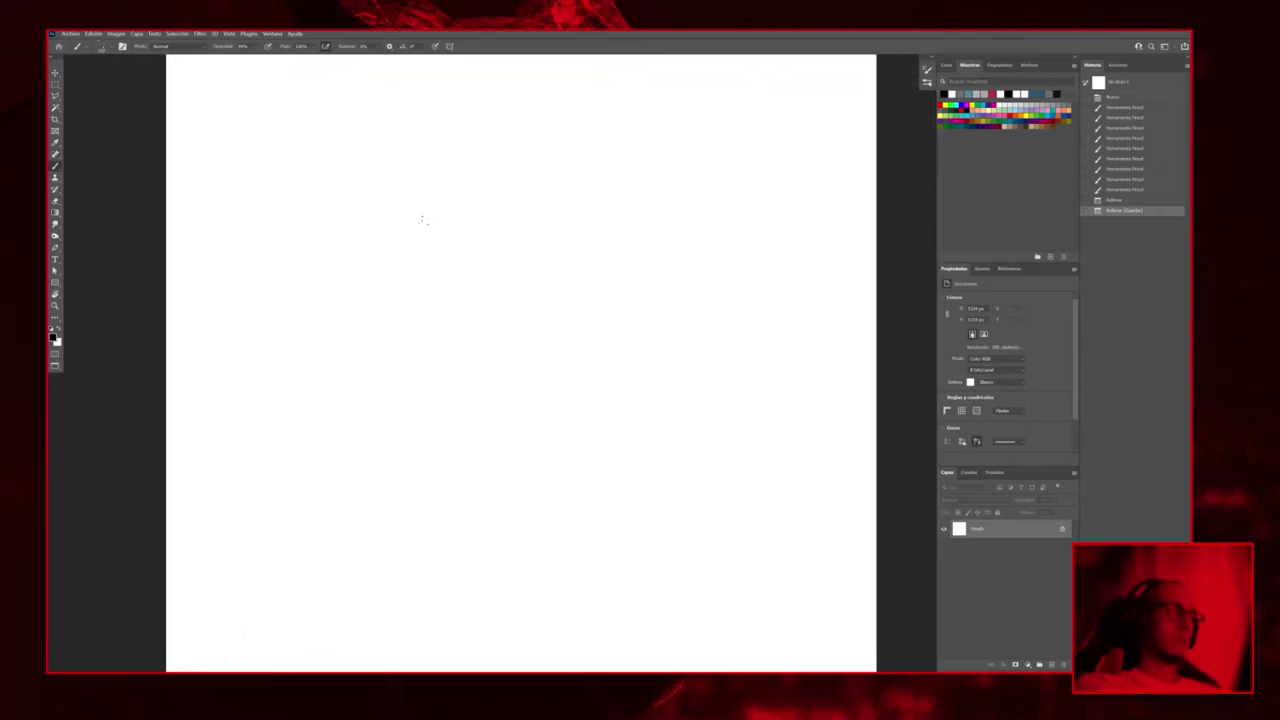
mouse_move(416, 225)
mouse_down()
mouse_move(458, 190)
mouse_move(490, 198)
mouse_up()
drag(525, 255, 530, 310)
mouse_move(465, 193)
mouse_down()
mouse_move(534, 238)
mouse_move(512, 330)
mouse_up()
drag(532, 262, 367, 226)
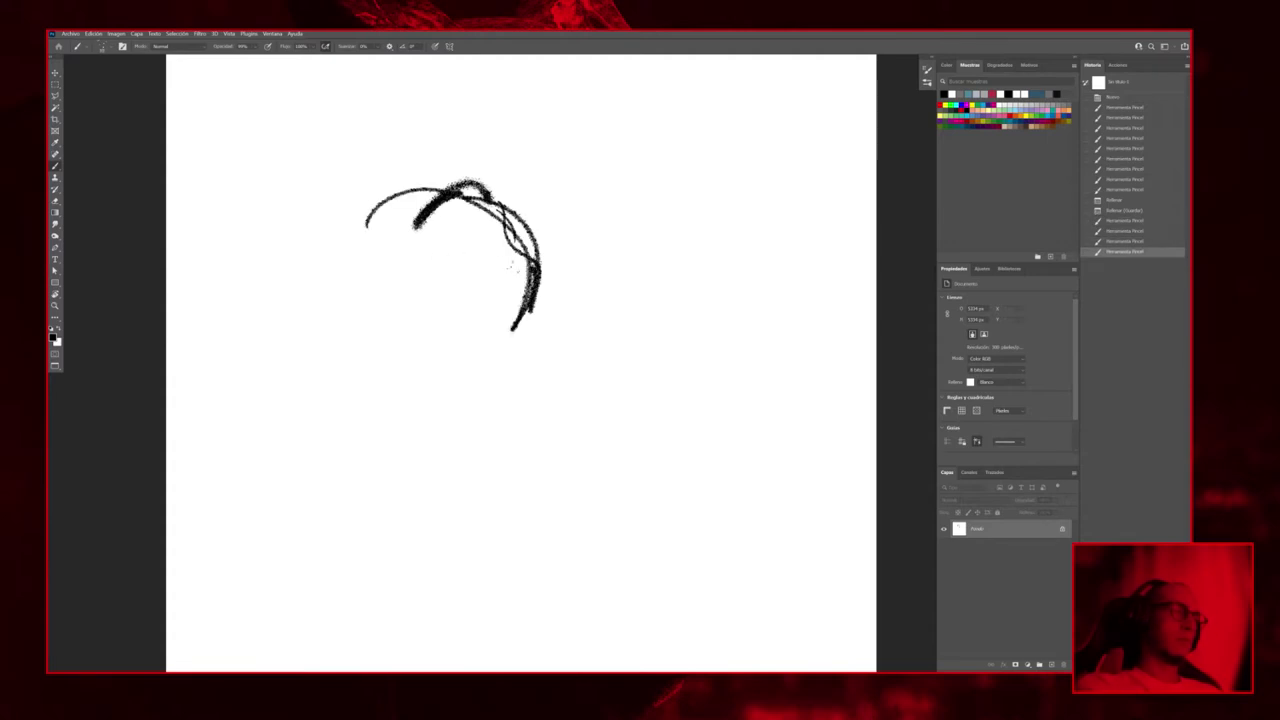
Paint a speckled black hair mass behind the head outline and add short dark strokes along the hairline
key(ctrl+minus)
drag(484, 236, 403, 258)
mouse_move(462, 230)
mouse_down()
mouse_move(399, 332)
mouse_move(443, 323)
mouse_move(392, 388)
mouse_up()
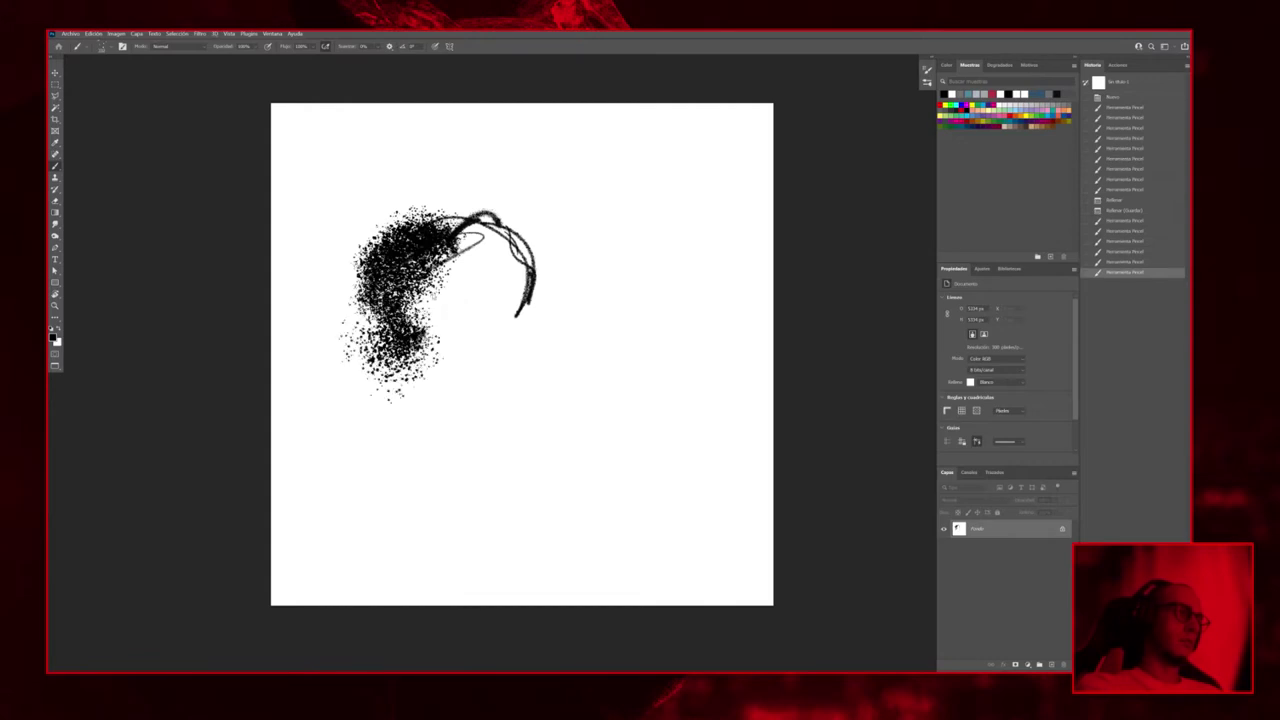
drag(470, 250, 498, 262)
drag(488, 212, 530, 236)
drag(524, 204, 560, 250)
click(564, 267)
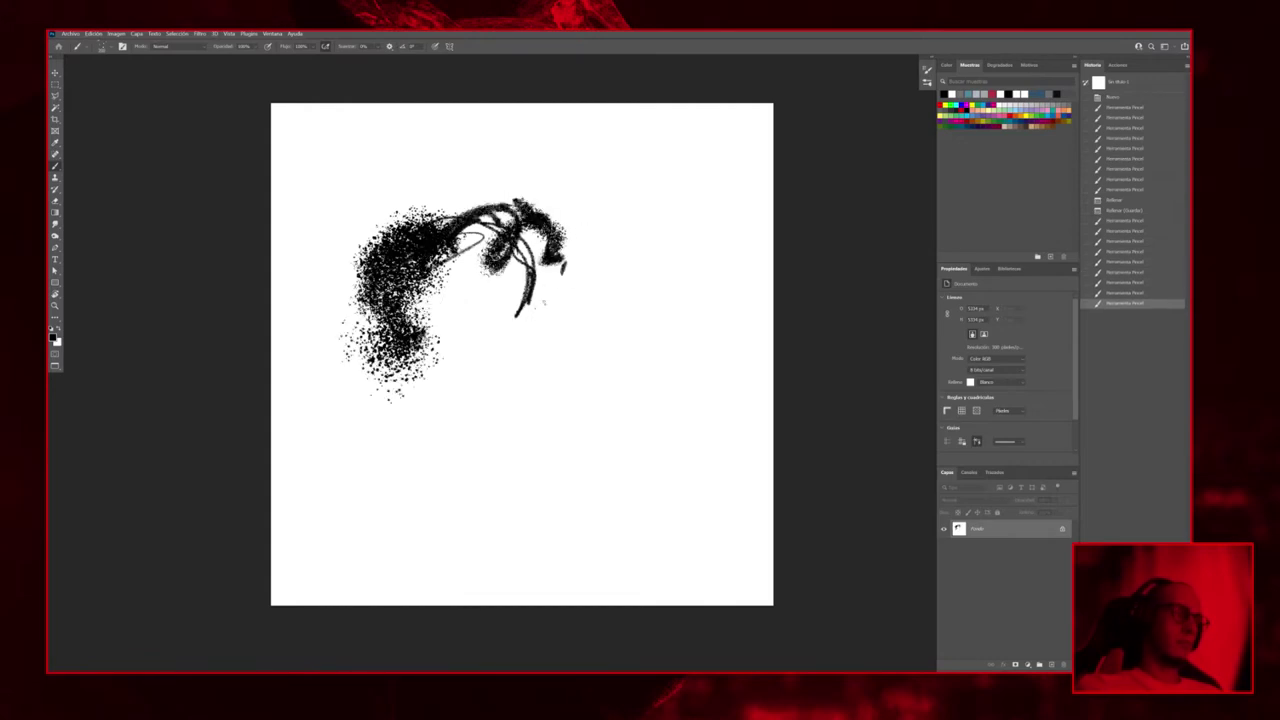
click(526, 308)
Paint over the old forehead line in white and redraw the forehead contour in black farther forward
key(x)
mouse_move(485, 265)
mouse_down()
mouse_move(500, 235)
mouse_move(535, 255)
mouse_move(515, 300)
mouse_move(586, 287)
mouse_up()
drag(552, 204, 586, 262)
drag(584, 258, 570, 312)
drag(548, 208, 578, 300)
drag(580, 276, 556, 332)
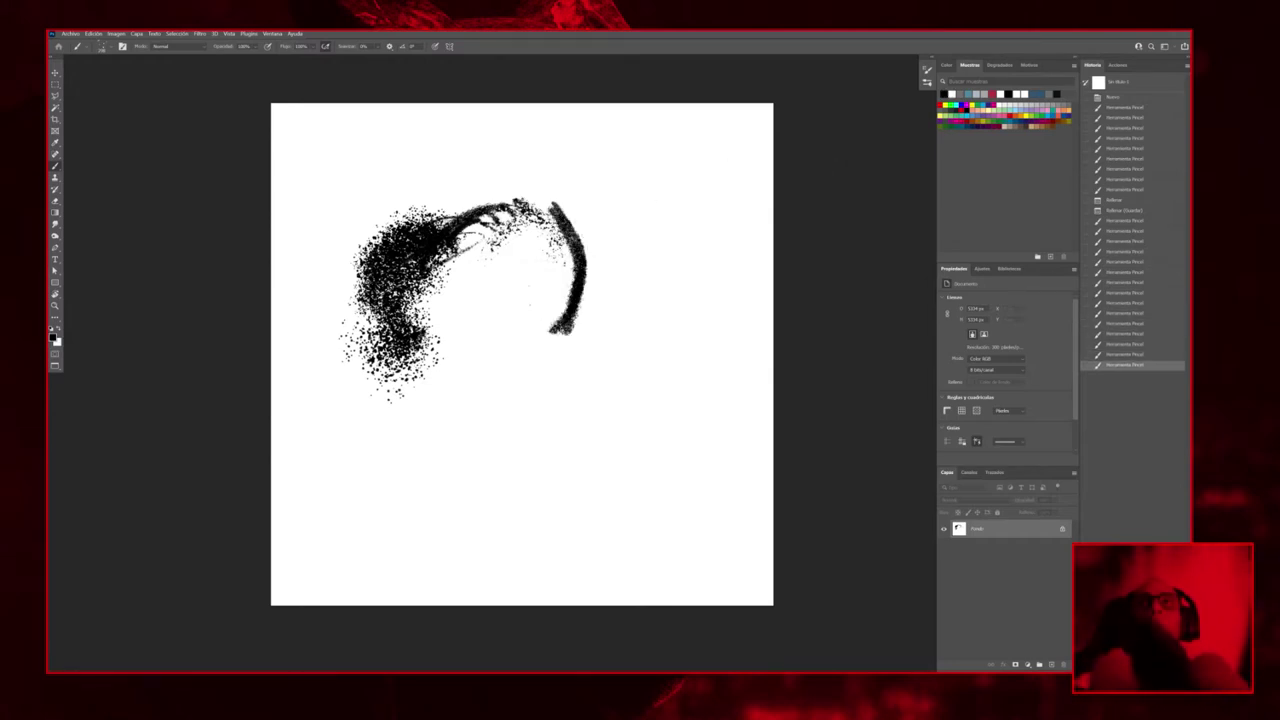
Extend the profile below the forehead with speckled black shading, and rework the oversized splatter into a smaller patch
mouse_move(589, 262)
mouse_down()
mouse_move(561, 342)
mouse_move(566, 396)
mouse_move(582, 404)
mouse_up()
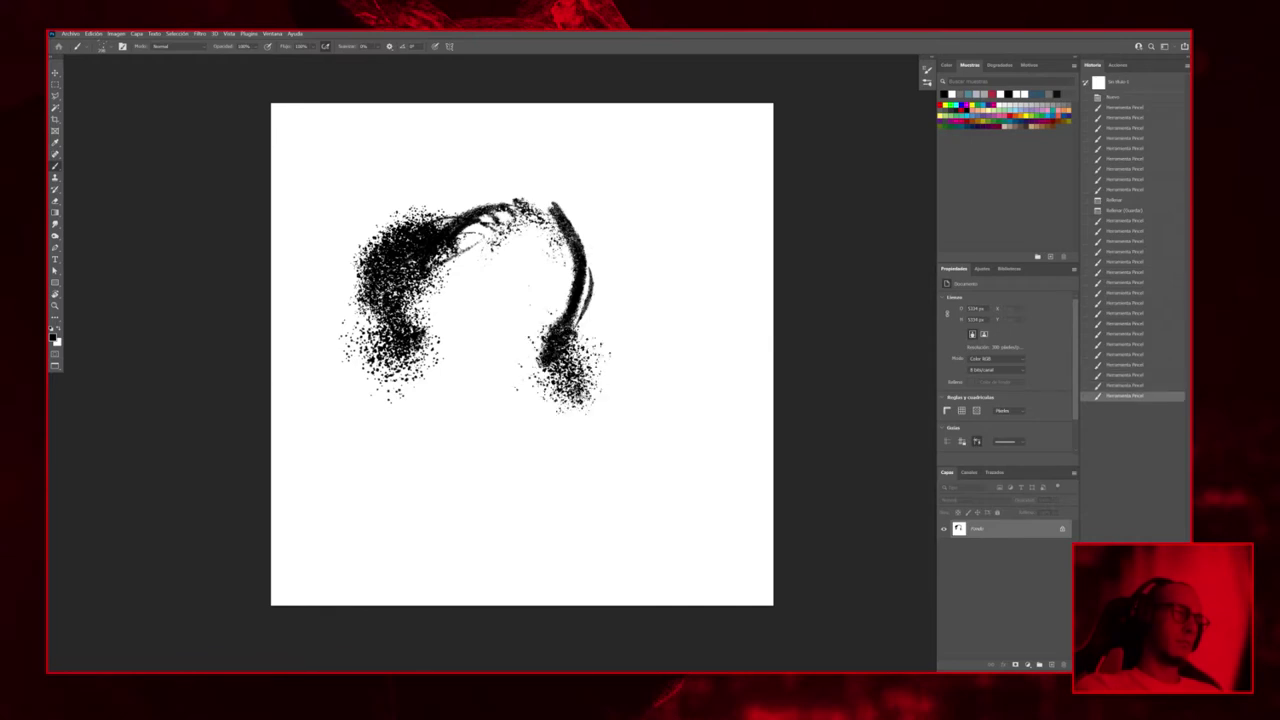
key(ctrl+z)
key(ctrl+z)
key(ctrl+shift+z)
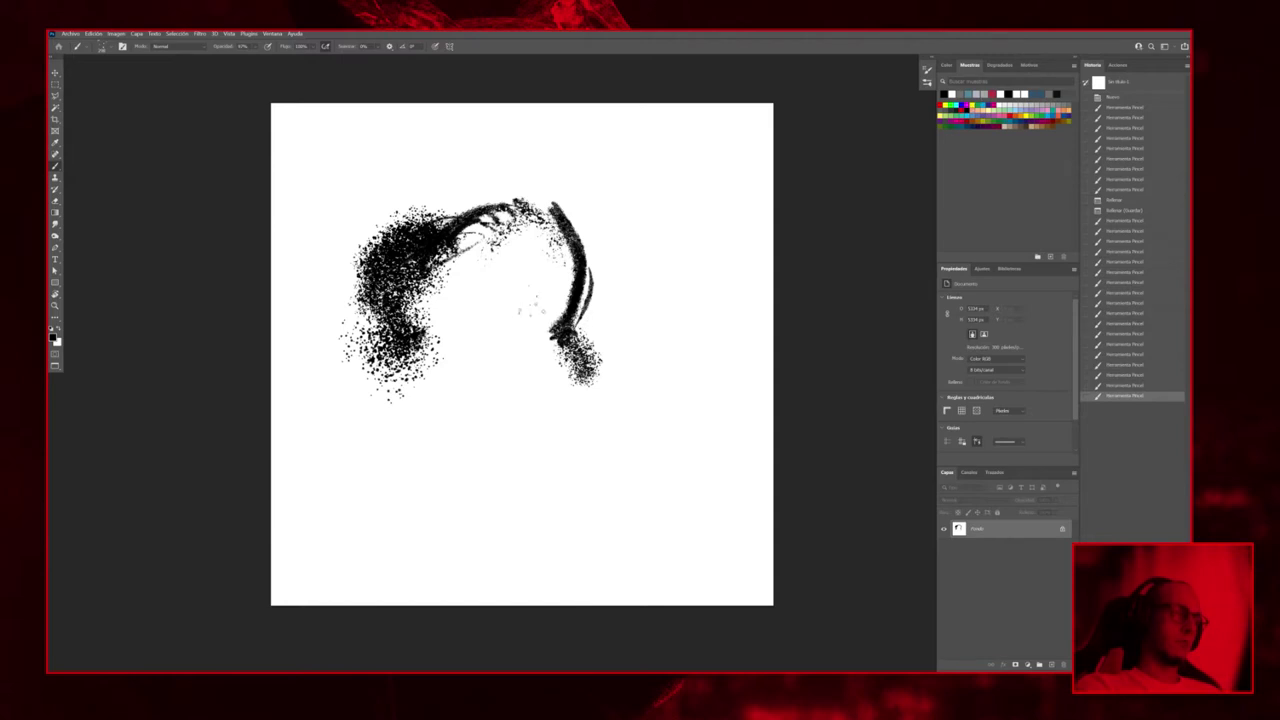
Paint the near eye, eyebrow and nose, and extend the speckled hair and shadow down to the jaw
mouse_move(533, 317)
mouse_down()
mouse_move(519, 342)
mouse_move(498, 335)
mouse_up()
mouse_move(500, 318)
mouse_down()
mouse_move(475, 352)
mouse_move(499, 334)
mouse_move(490, 348)
mouse_up()
mouse_move(570, 310)
mouse_down()
mouse_move(572, 387)
mouse_move(588, 270)
mouse_move(530, 195)
mouse_up()
mouse_move(528, 215)
mouse_down()
mouse_move(540, 205)
mouse_move(435, 170)
mouse_move(320, 290)
mouse_move(436, 444)
mouse_up()
mouse_move(395, 380)
mouse_down()
mouse_move(470, 440)
mouse_move(505, 445)
mouse_move(495, 470)
mouse_up()
click(488, 482)
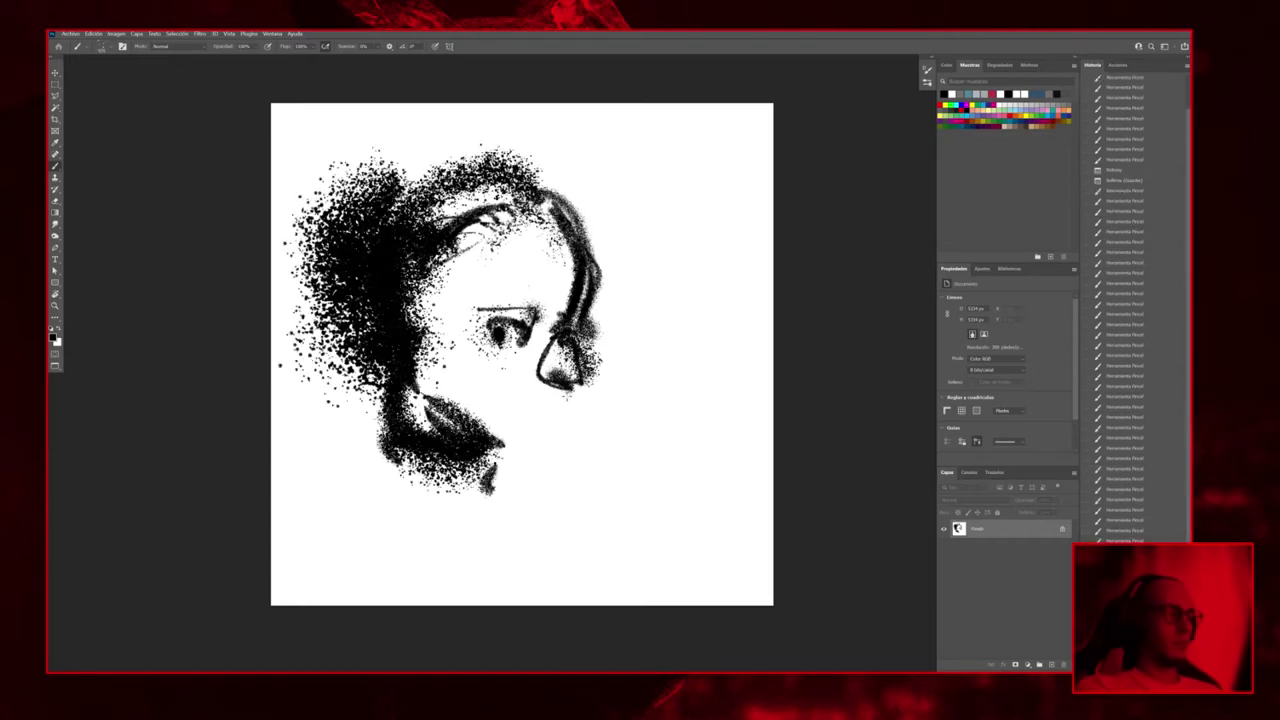
Block in the mouth, lips and chin of the profile with black strokes
mouse_move(560, 388)
mouse_down()
mouse_move(512, 418)
mouse_move(555, 419)
mouse_move(530, 417)
mouse_move(548, 446)
mouse_up()
click(516, 419)
mouse_move(556, 426)
mouse_down()
mouse_move(541, 452)
mouse_move(480, 468)
mouse_move(516, 456)
mouse_up()
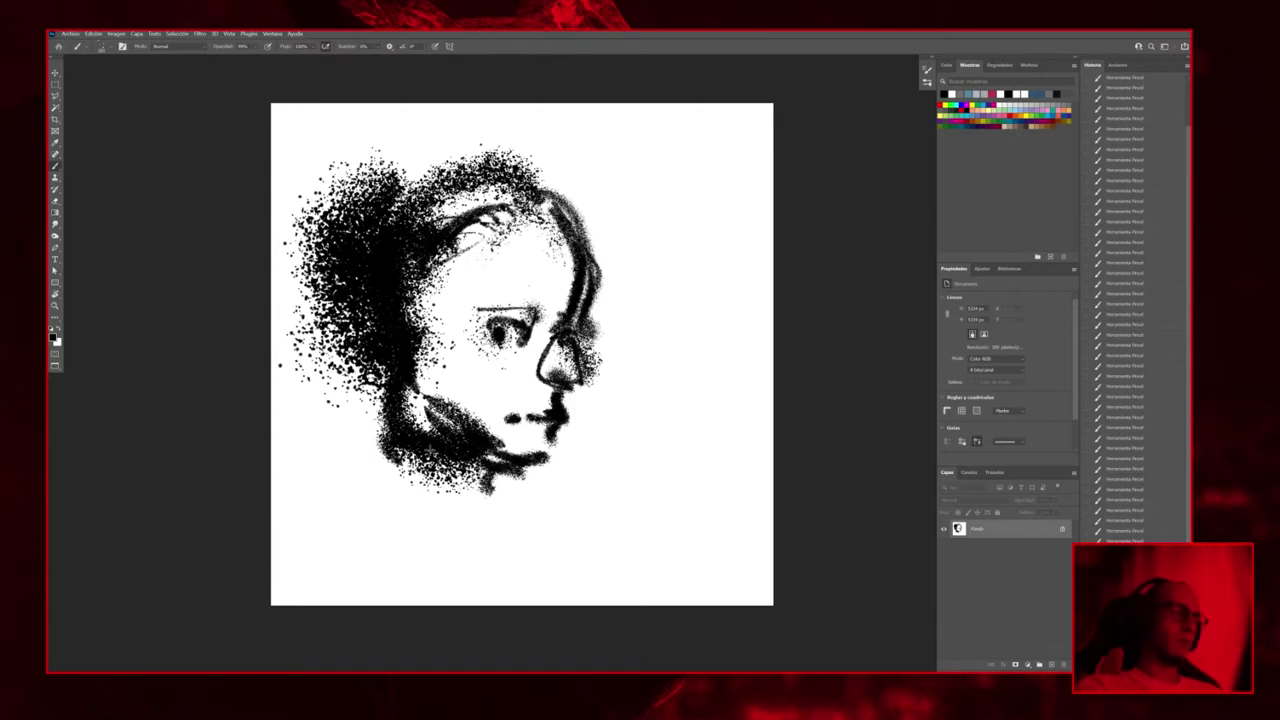
Sketch the neck, collar and shoulder lines in black below the head
drag(332, 420, 418, 446)
drag(304, 456, 505, 540)
drag(400, 476, 515, 550)
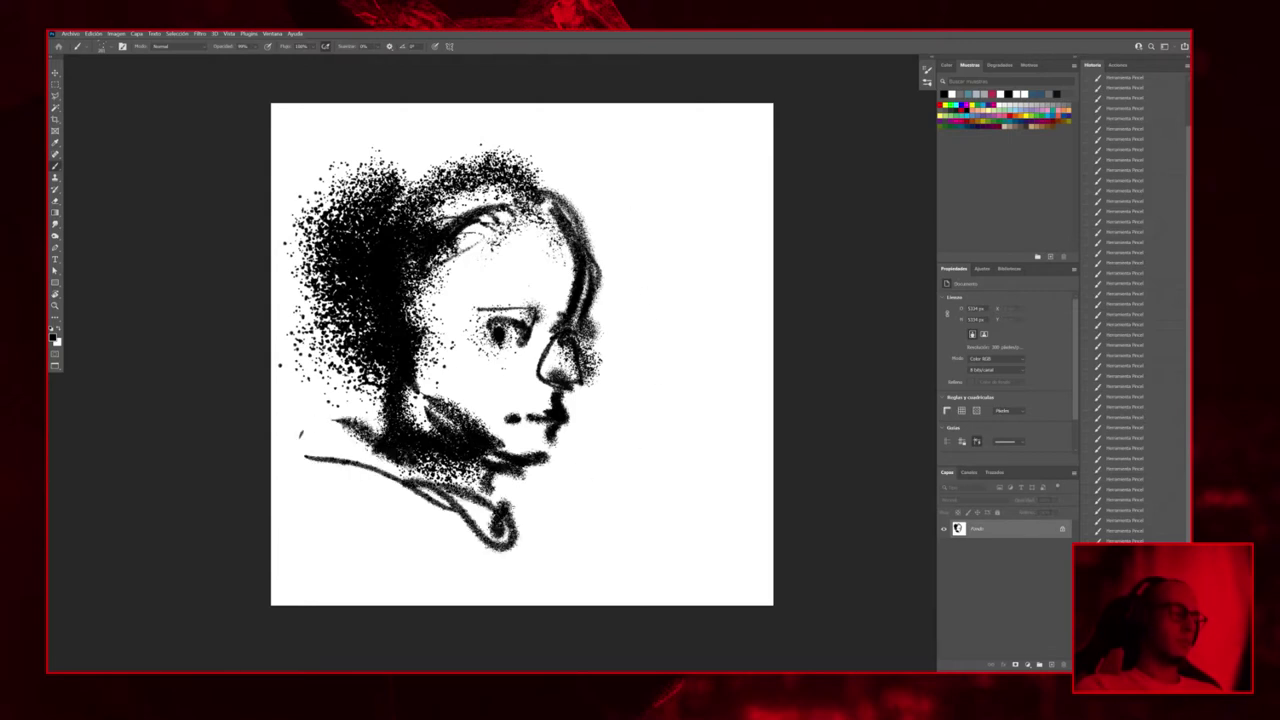
drag(480, 500, 510, 575)
drag(495, 524, 512, 576)
drag(330, 460, 282, 526)
drag(295, 470, 334, 420)
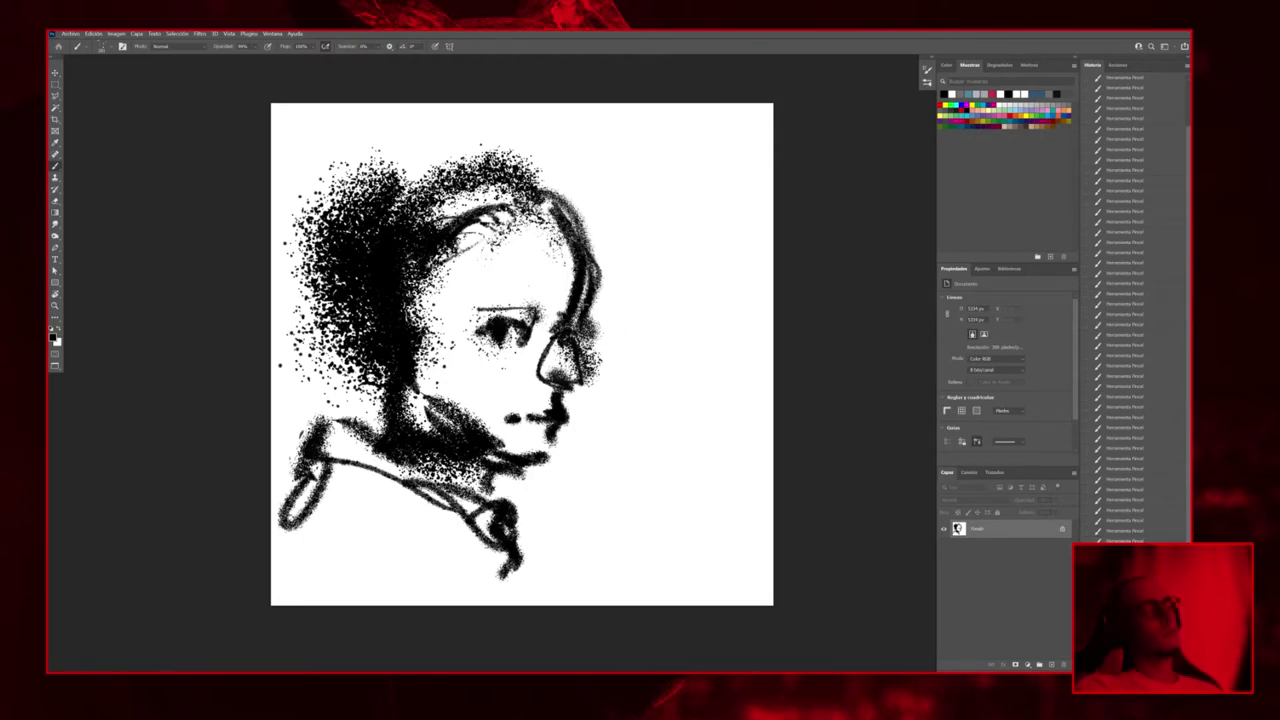
Clean up the forehead in white, then fill out the black hair over the crown, temple and cheek
key(x)
mouse_move(575, 294)
mouse_down()
mouse_move(550, 210)
mouse_move(568, 235)
mouse_move(560, 205)
mouse_move(512, 252)
mouse_move(494, 252)
mouse_up()
key(x)
mouse_move(510, 208)
mouse_down()
mouse_move(414, 330)
mouse_move(430, 396)
mouse_up()
drag(470, 240, 380, 510)
mouse_move(500, 150)
mouse_down()
mouse_move(450, 214)
mouse_move(565, 205)
mouse_move(578, 218)
mouse_move(445, 245)
mouse_move(454, 184)
mouse_move(490, 140)
mouse_move(365, 210)
mouse_up()
Trim the front of the lips and chin and the bridge of the nose with white strokes
key(x)
mouse_move(548, 404)
mouse_down()
mouse_move(558, 432)
mouse_move(545, 466)
mouse_move(528, 468)
mouse_move(552, 456)
mouse_up()
key(x)
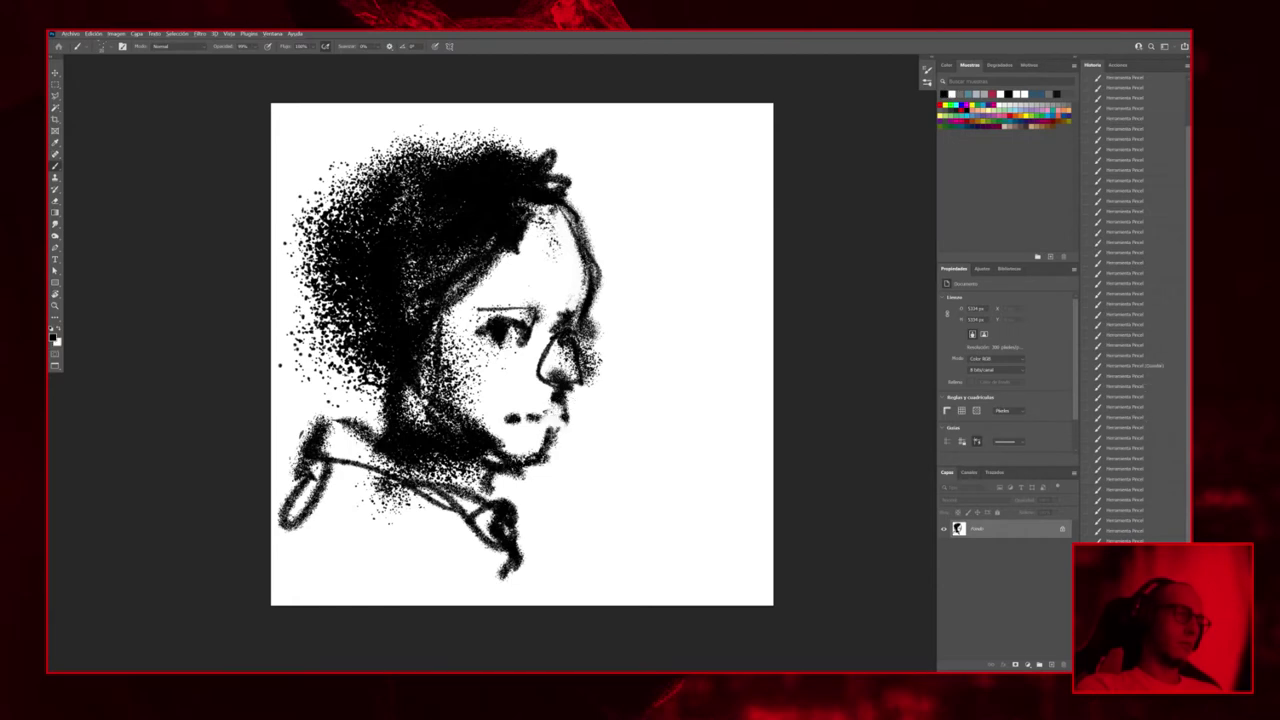
key(ctrl+z)
key(ctrl+z)
key(x)
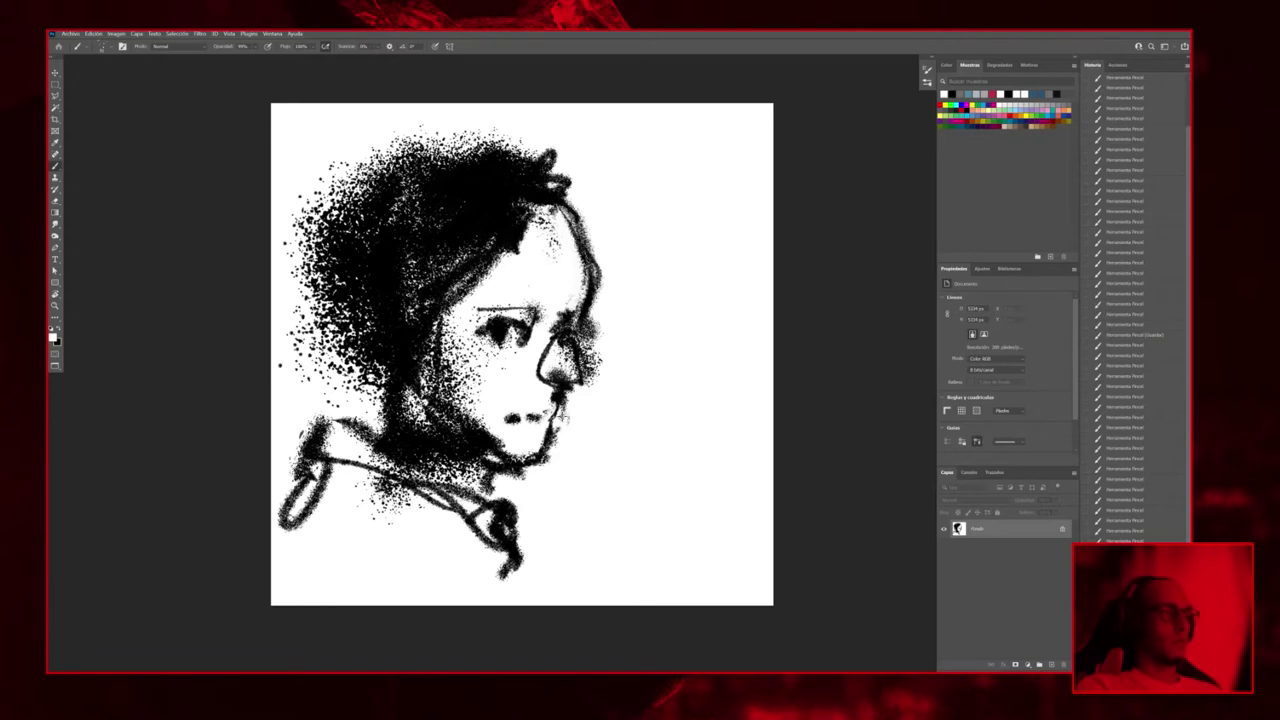
key(ctrl+z)
key(ctrl+z)
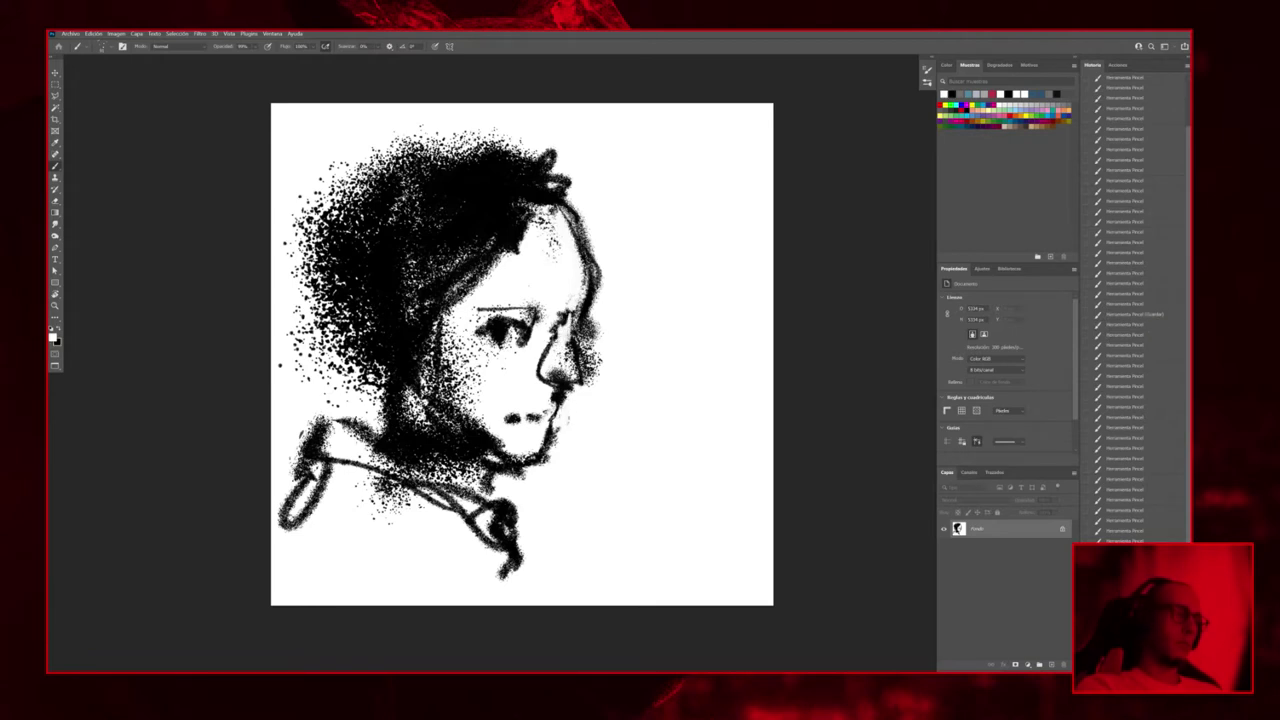
Darken both eyebrows and refine the near eye with black strokes
key(x)
key(ctrl+z)
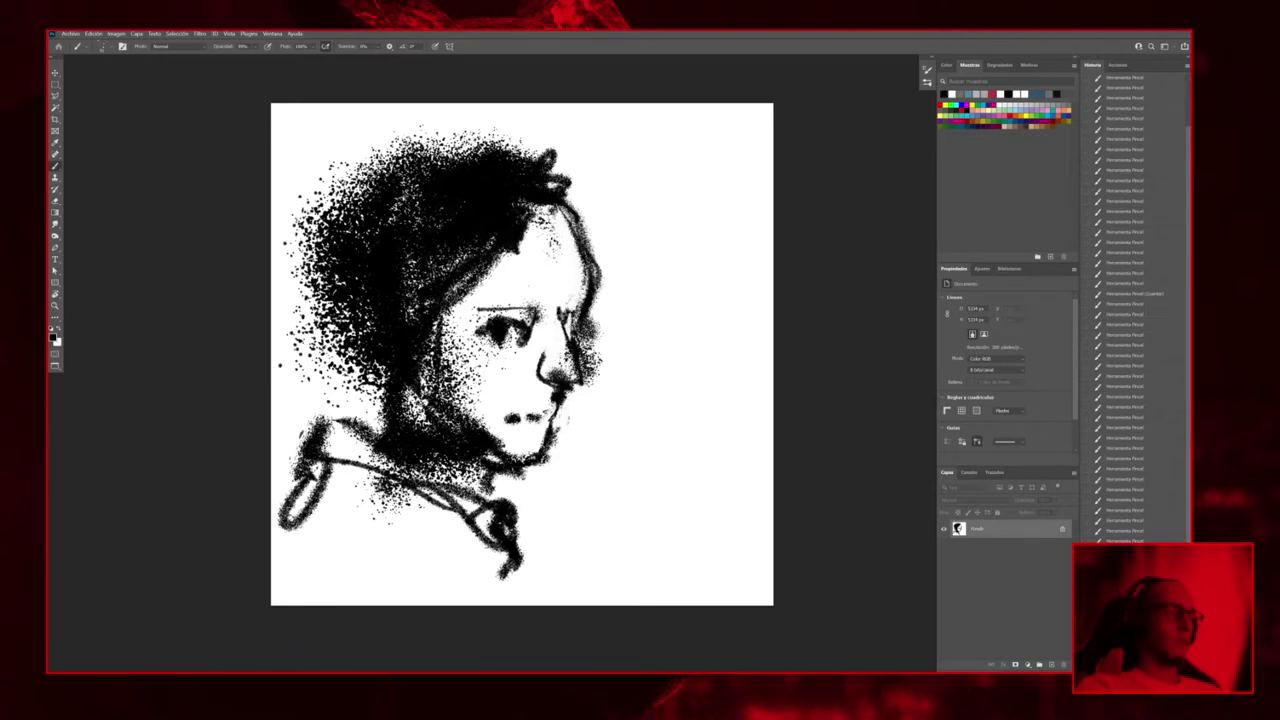
key(ctrl+z)
drag(512, 304, 544, 296)
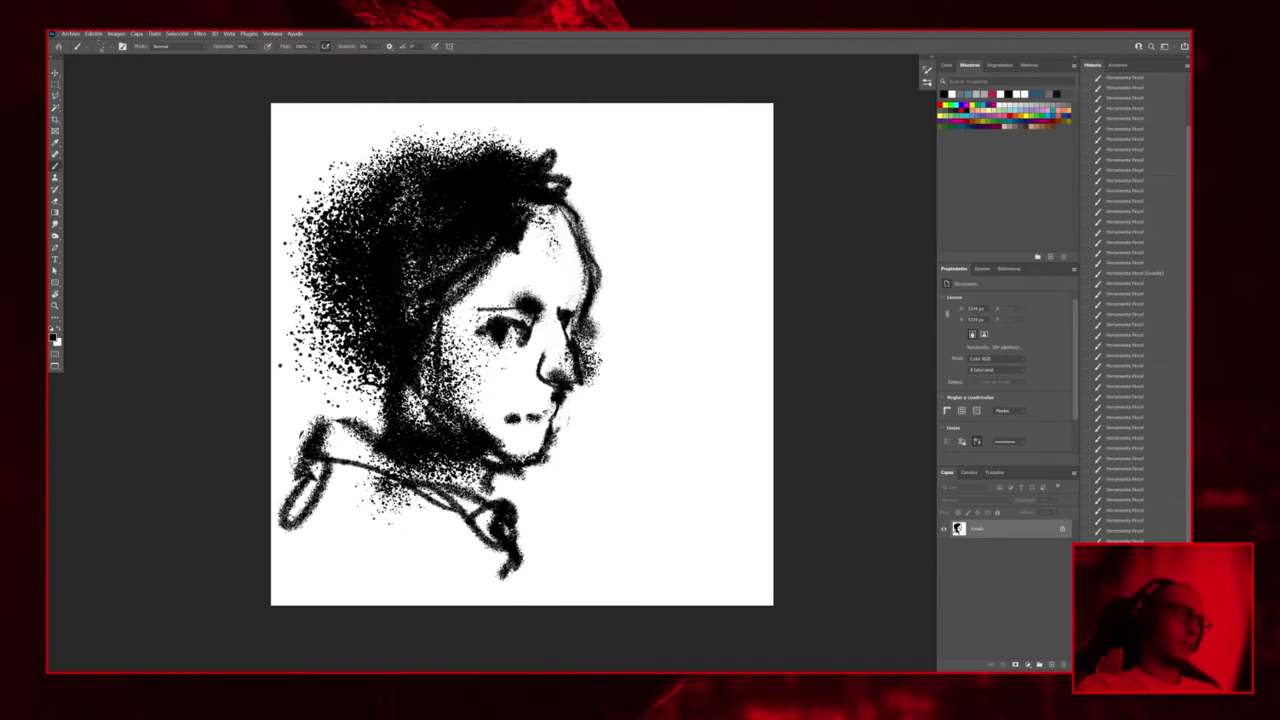
drag(680, 291, 770, 303)
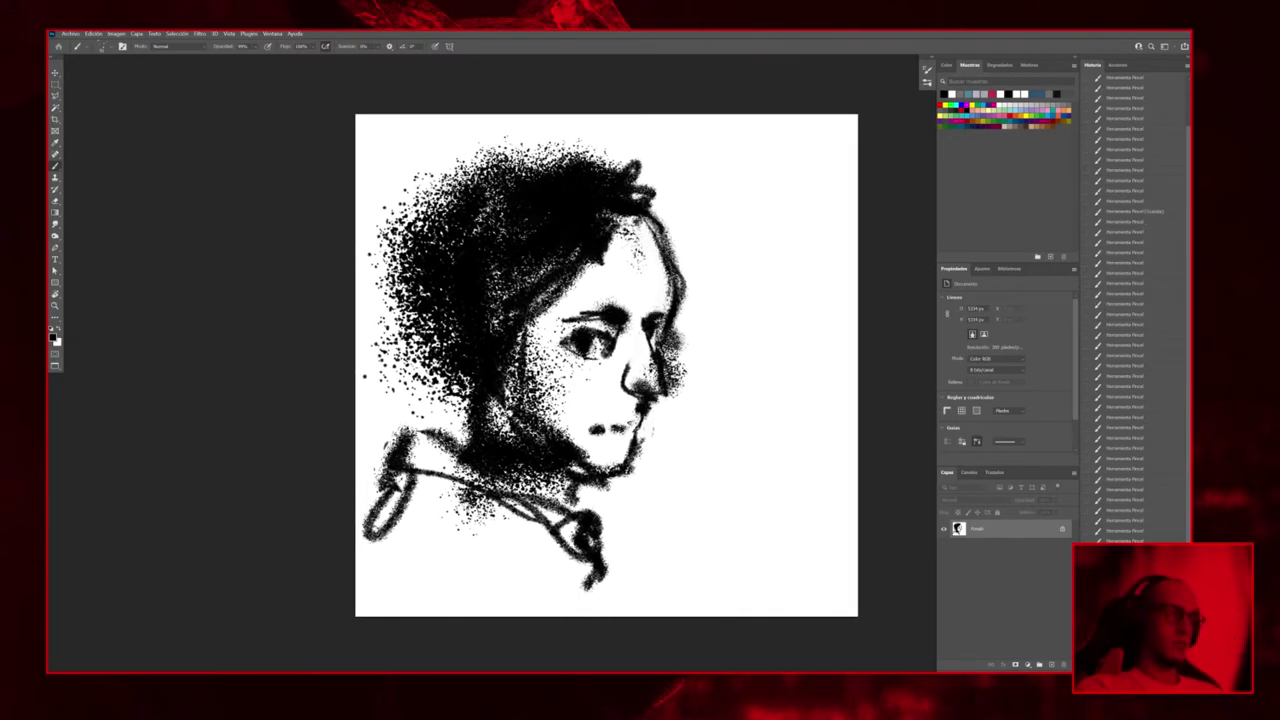
drag(566, 344, 580, 352)
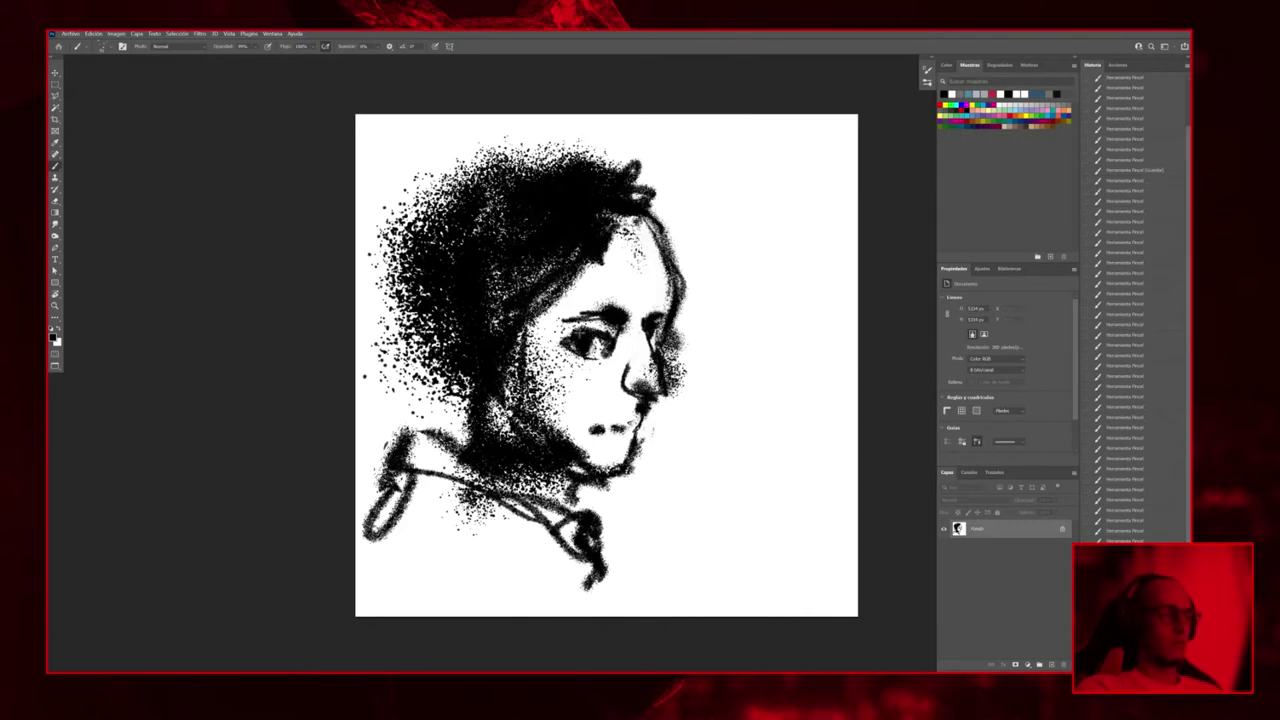
Reshape the nose with white paint and darken its underside in black
key(x)
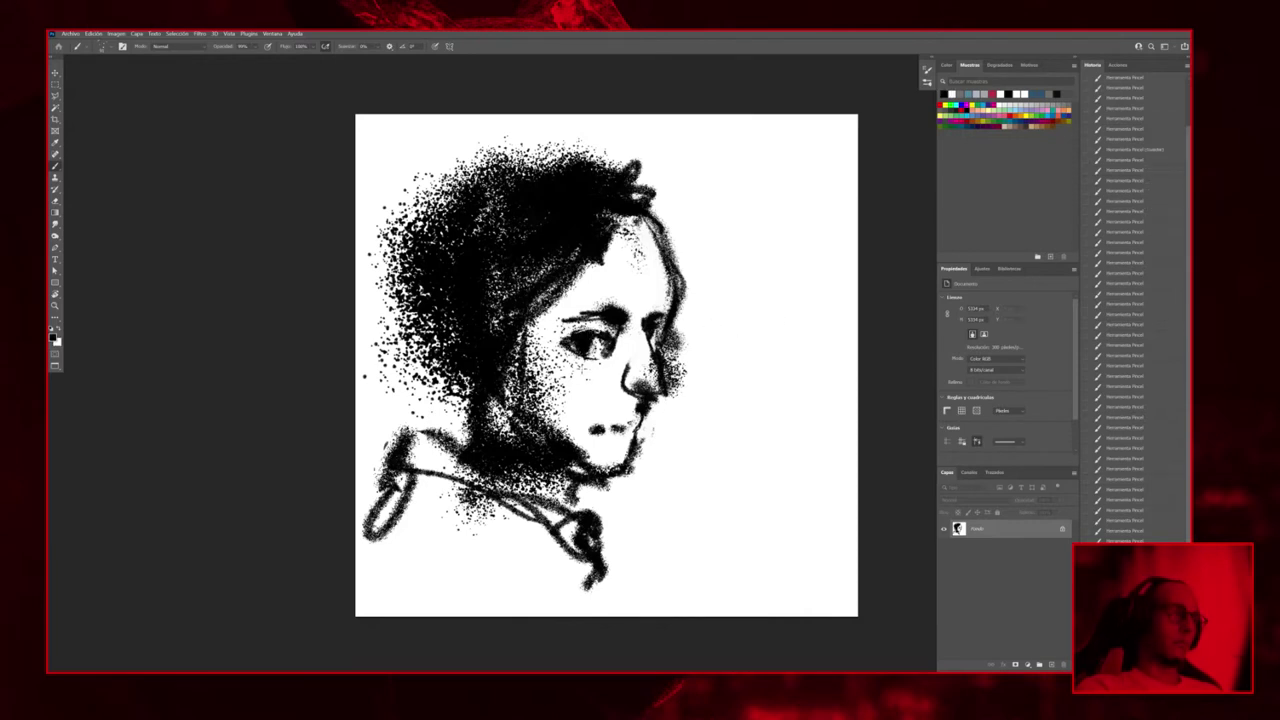
click(693, 297)
drag(622, 398, 652, 372)
key(x)
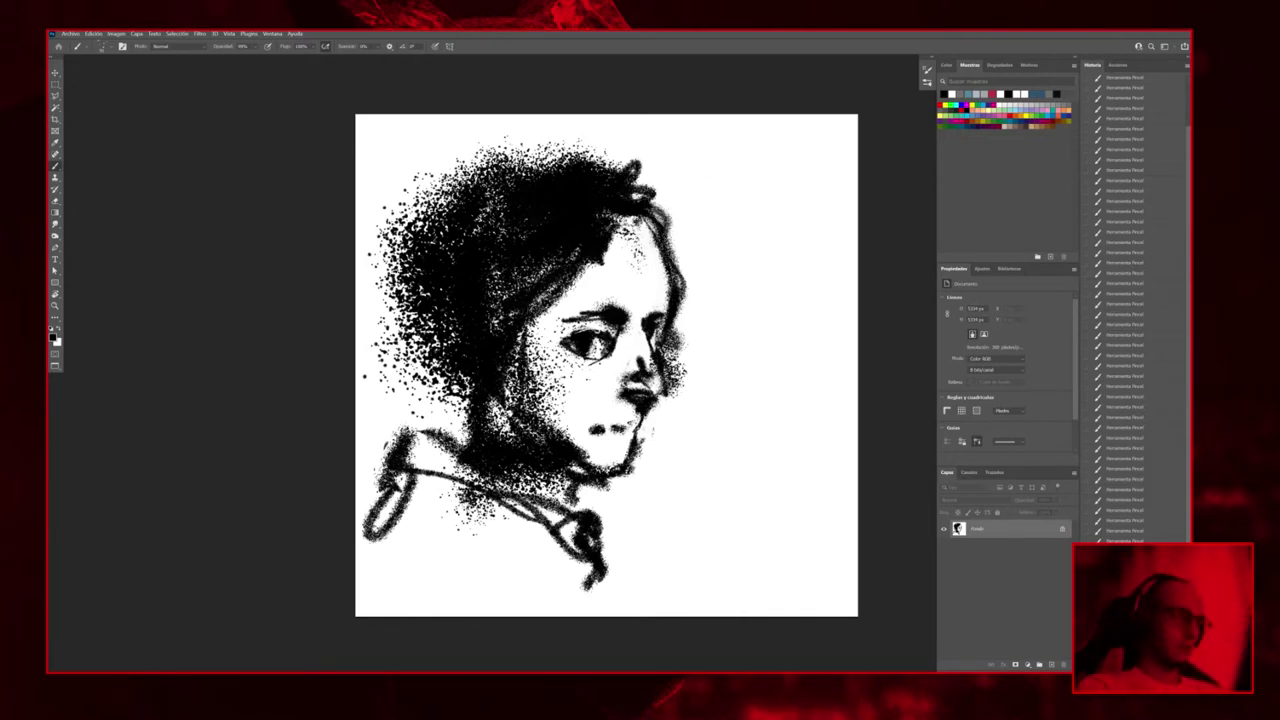
Shade the cheek, define the mouth line in black and carve out the jawline in white
drag(530, 358, 540, 372)
mouse_move(596, 432)
mouse_down()
mouse_move(644, 418)
mouse_move(608, 424)
mouse_move(640, 436)
mouse_move(594, 466)
mouse_move(524, 402)
mouse_up()
key(ctrl+z)
key(x)
drag(580, 460, 546, 420)
Add a pointed collar flap and speckled shading at the front of the garment below the chin
mouse_move(628, 488)
mouse_down()
mouse_move(616, 452)
mouse_move(590, 496)
mouse_move(646, 570)
mouse_up()
drag(596, 562, 576, 612)
drag(590, 570, 566, 606)
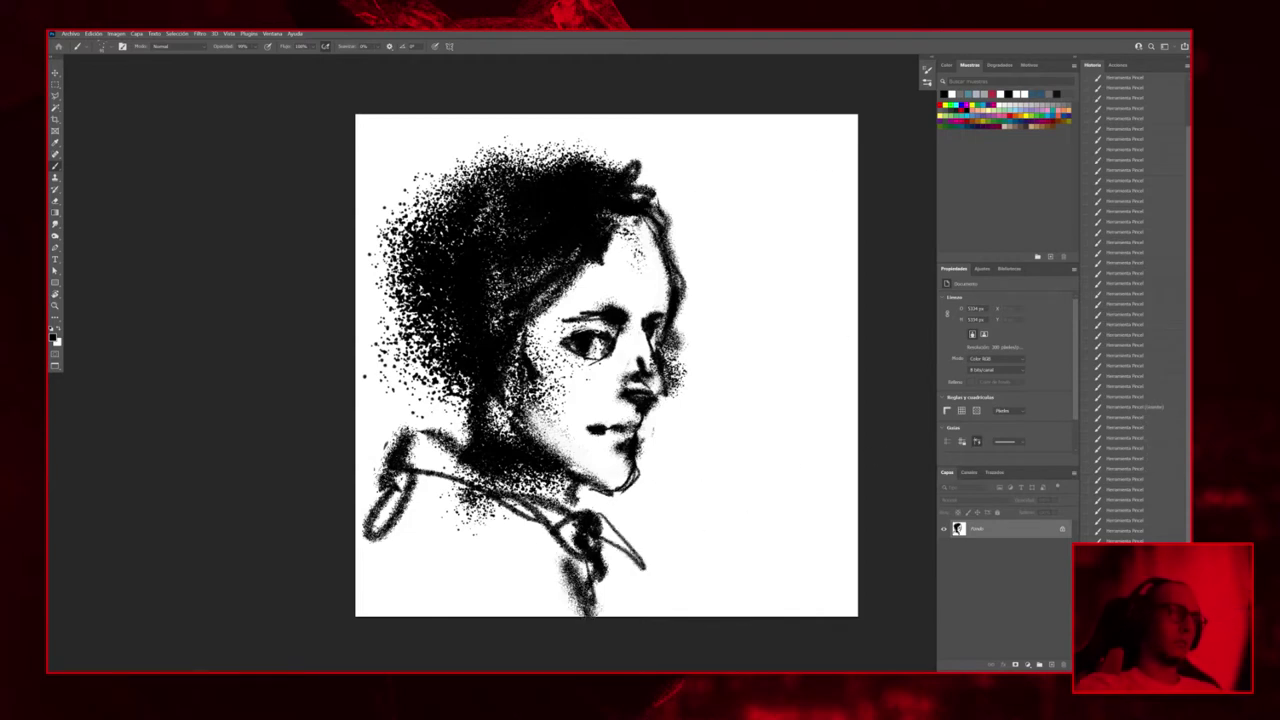
Darken the hair behind the cheek and jaw, and touch up the near eye in black
drag(458, 378, 494, 440)
mouse_move(500, 366)
mouse_down()
mouse_move(514, 488)
mouse_move(490, 508)
mouse_up()
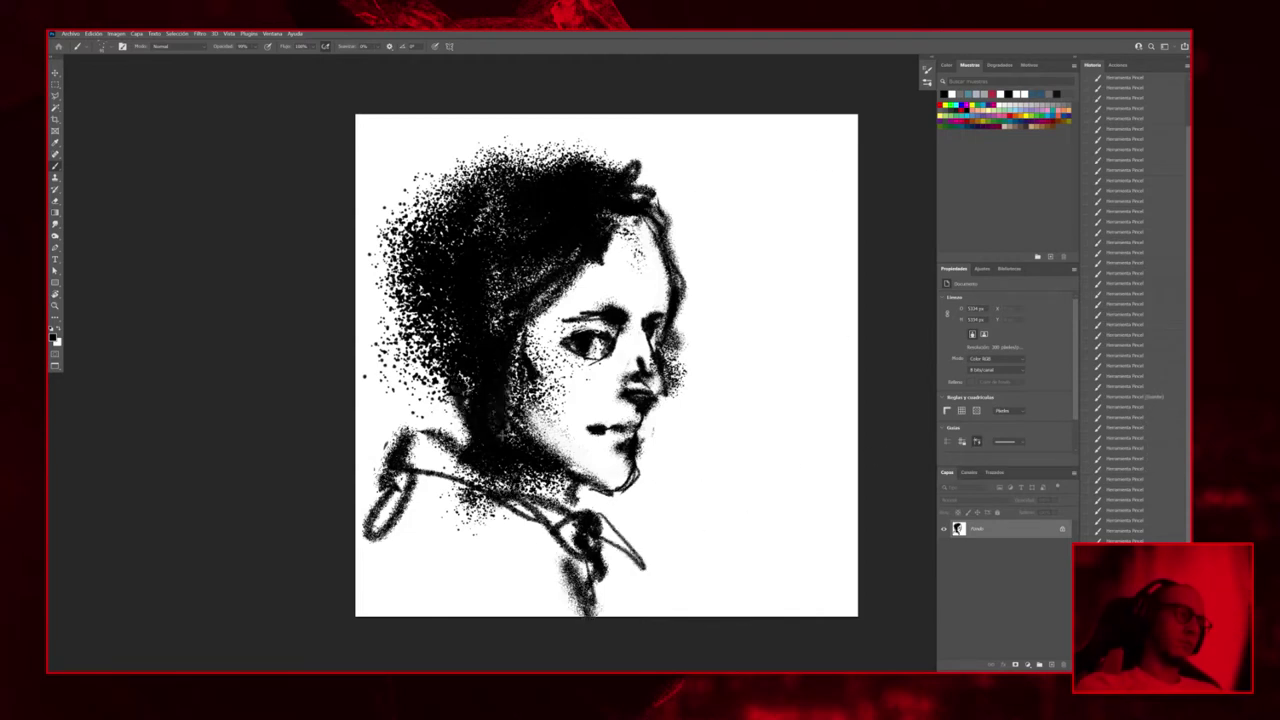
drag(550, 284, 480, 498)
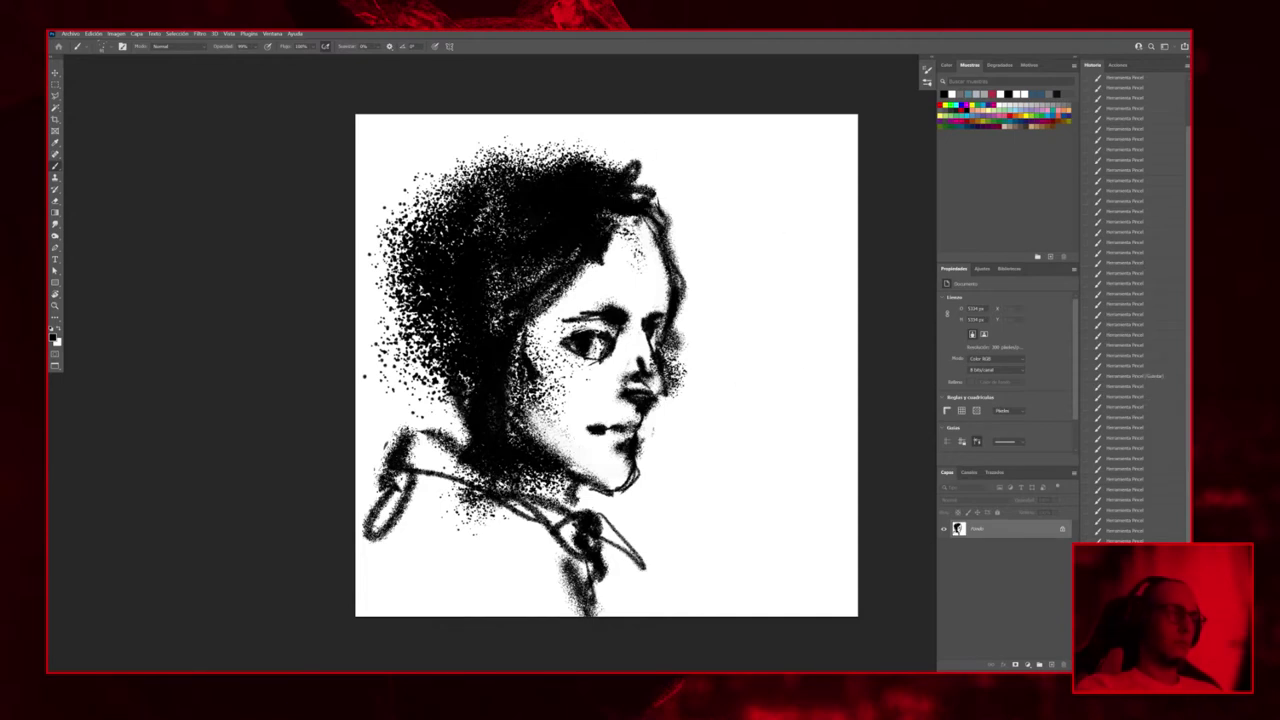
click(576, 350)
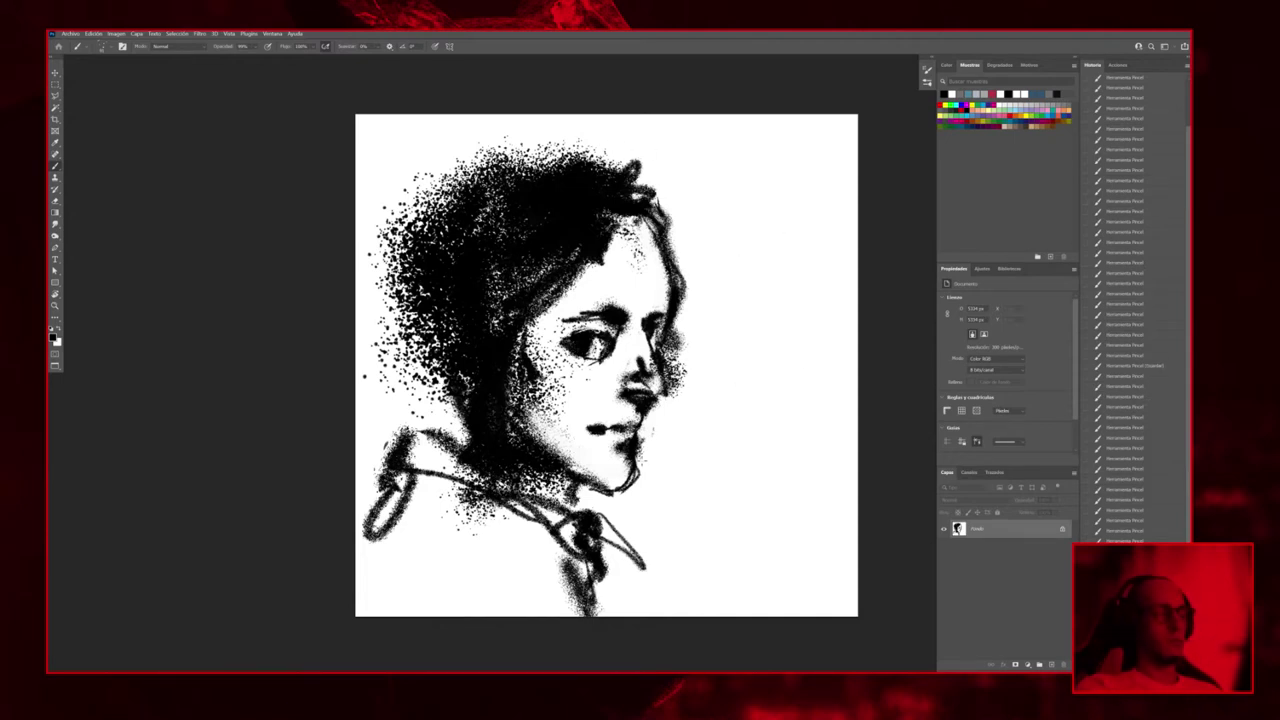
click(1124, 400)
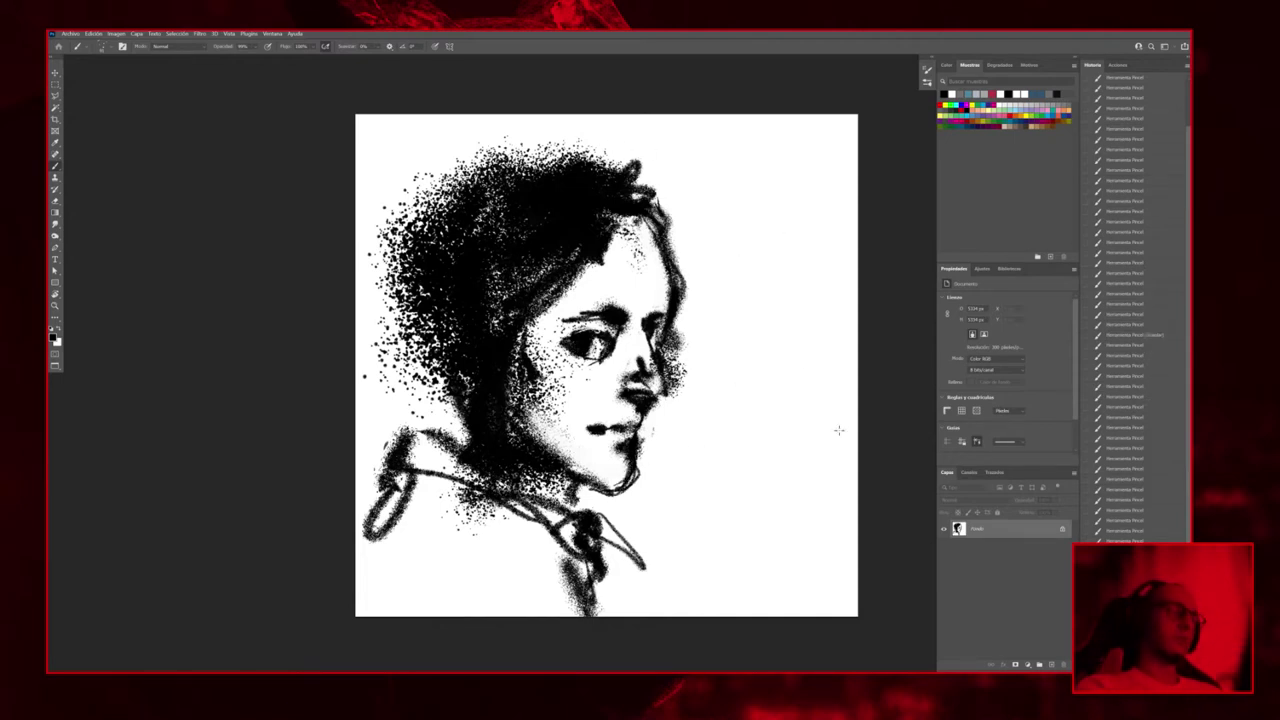
click(1139, 490)
scroll(1139, 490, down, 1)
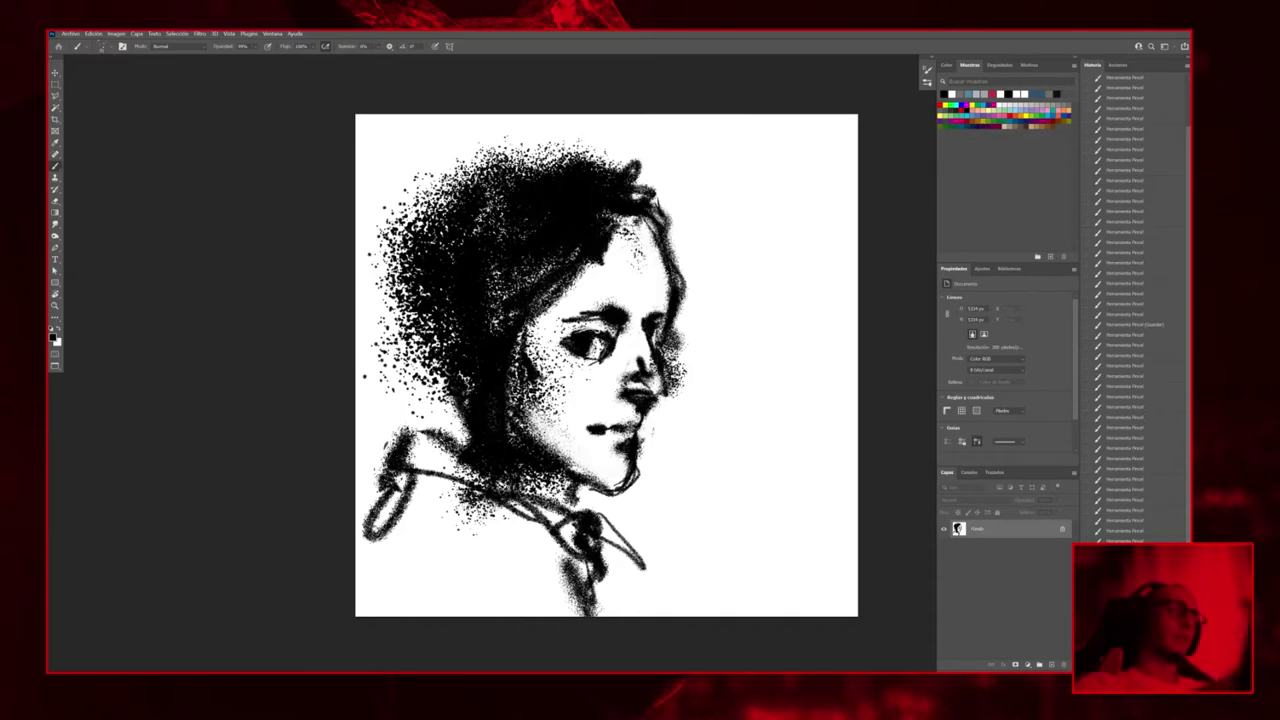
scroll(1139, 420, down, 1)
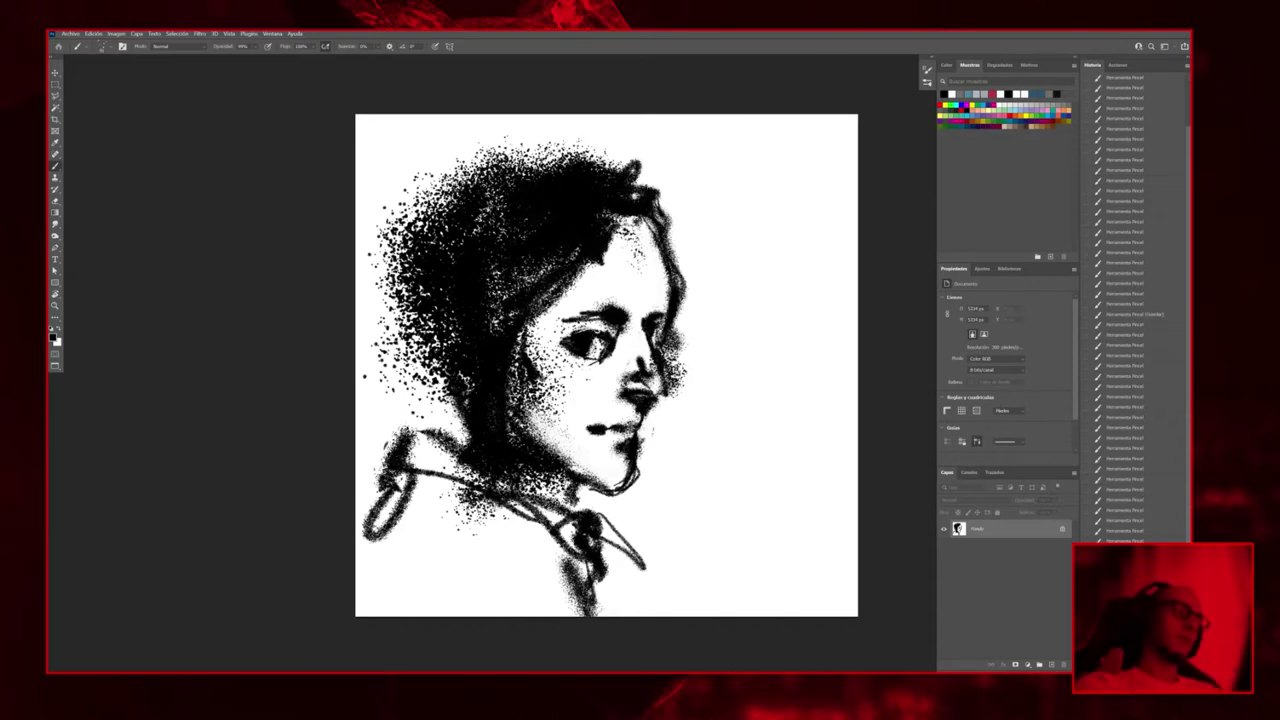
Paint long dark hair falling behind the neck onto the shoulder and fill in the hairline above the forehead
mouse_move(460, 330)
mouse_down()
mouse_move(400, 330)
mouse_move(390, 350)
mouse_move(420, 420)
mouse_move(450, 420)
mouse_move(455, 465)
mouse_move(522, 532)
mouse_up()
mouse_move(480, 480)
mouse_down()
mouse_move(385, 330)
mouse_move(360, 480)
mouse_move(420, 440)
mouse_move(360, 450)
mouse_up()
mouse_move(610, 240)
mouse_down()
mouse_move(655, 215)
mouse_move(585, 270)
mouse_move(655, 225)
mouse_move(665, 245)
mouse_up()
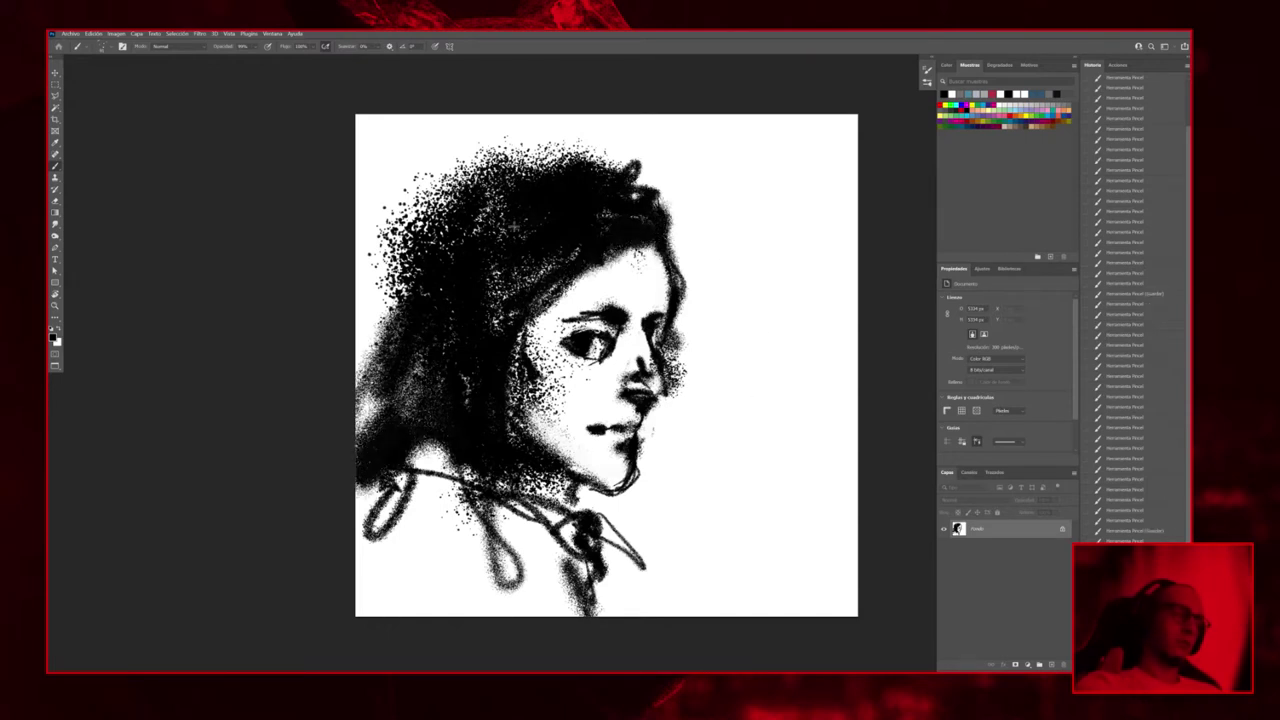
drag(400, 275, 410, 255)
Add a diagonal cheekbone shadow and strengthen the jaw, chin and nose underside with black strokes
drag(535, 370, 575, 410)
drag(510, 365, 515, 410)
mouse_move(558, 460)
mouse_down()
mouse_move(605, 492)
mouse_move(635, 492)
mouse_up()
drag(642, 404, 668, 398)
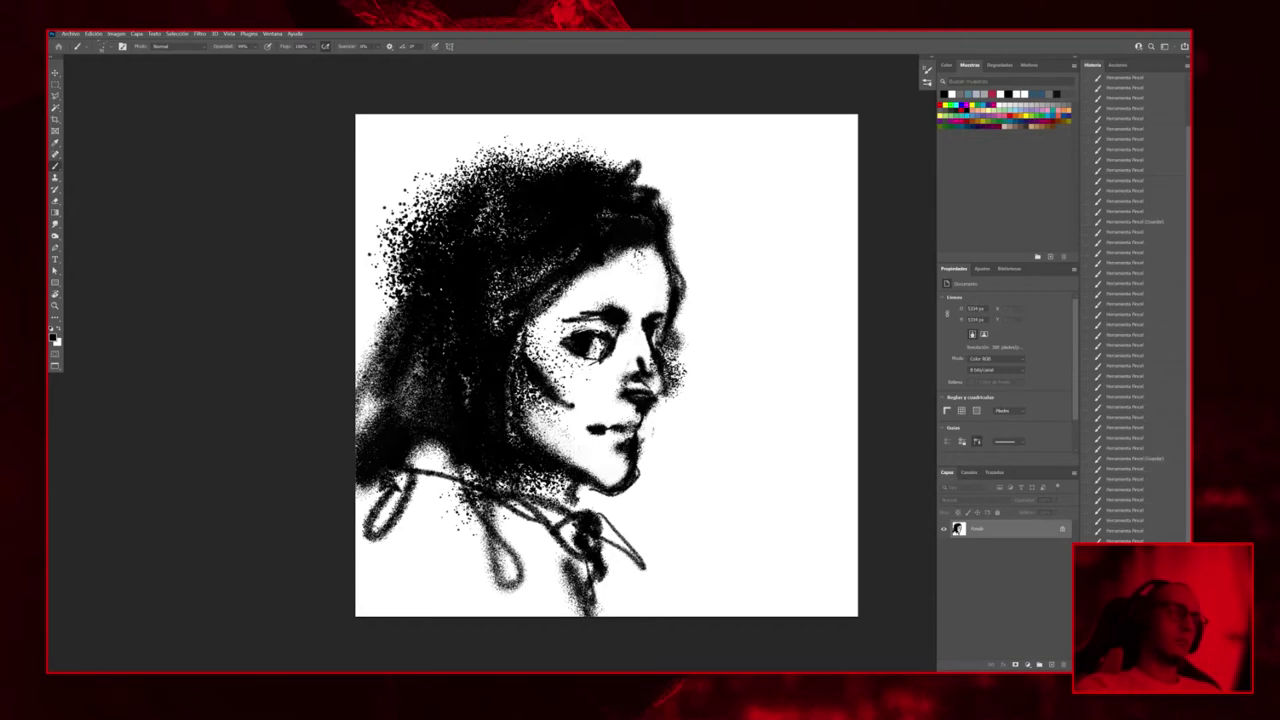
Darken the far eye socket, brow connection and forehead contour with thin black strokes
drag(660, 318, 674, 348)
drag(658, 246, 662, 274)
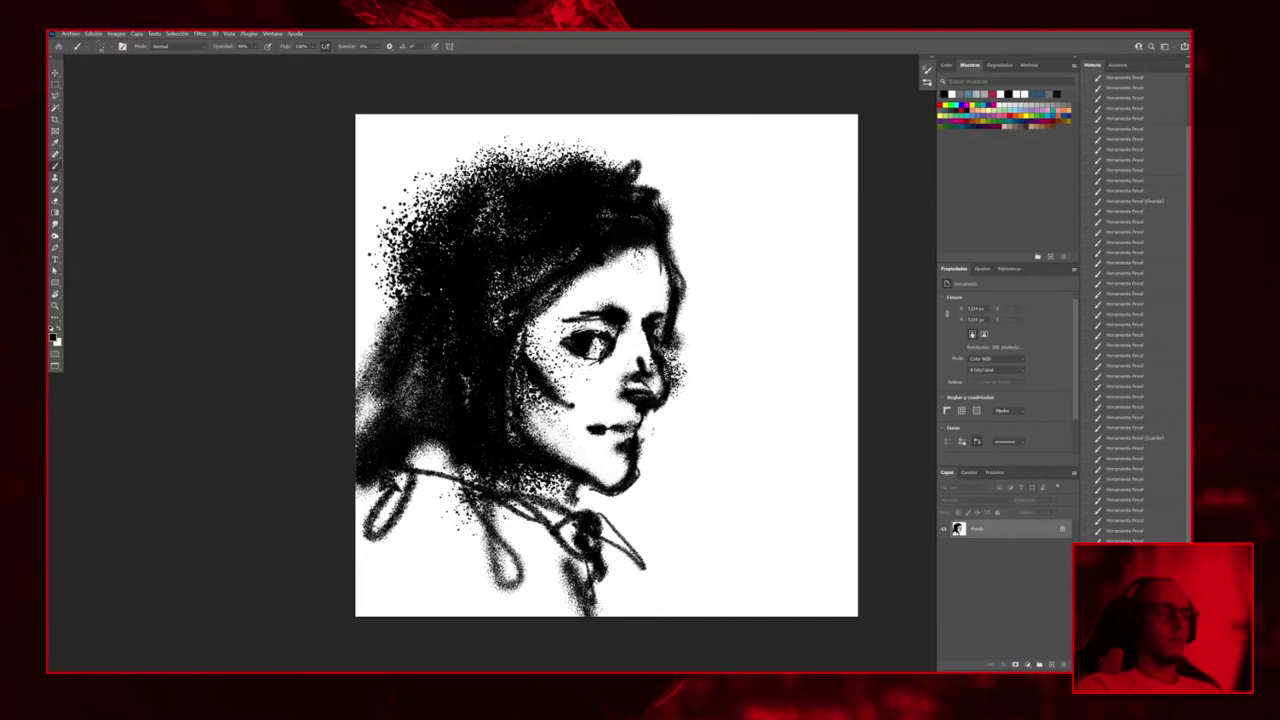
mouse_move(656, 352)
mouse_down()
mouse_move(670, 314)
mouse_move(630, 300)
mouse_move(644, 328)
mouse_up()
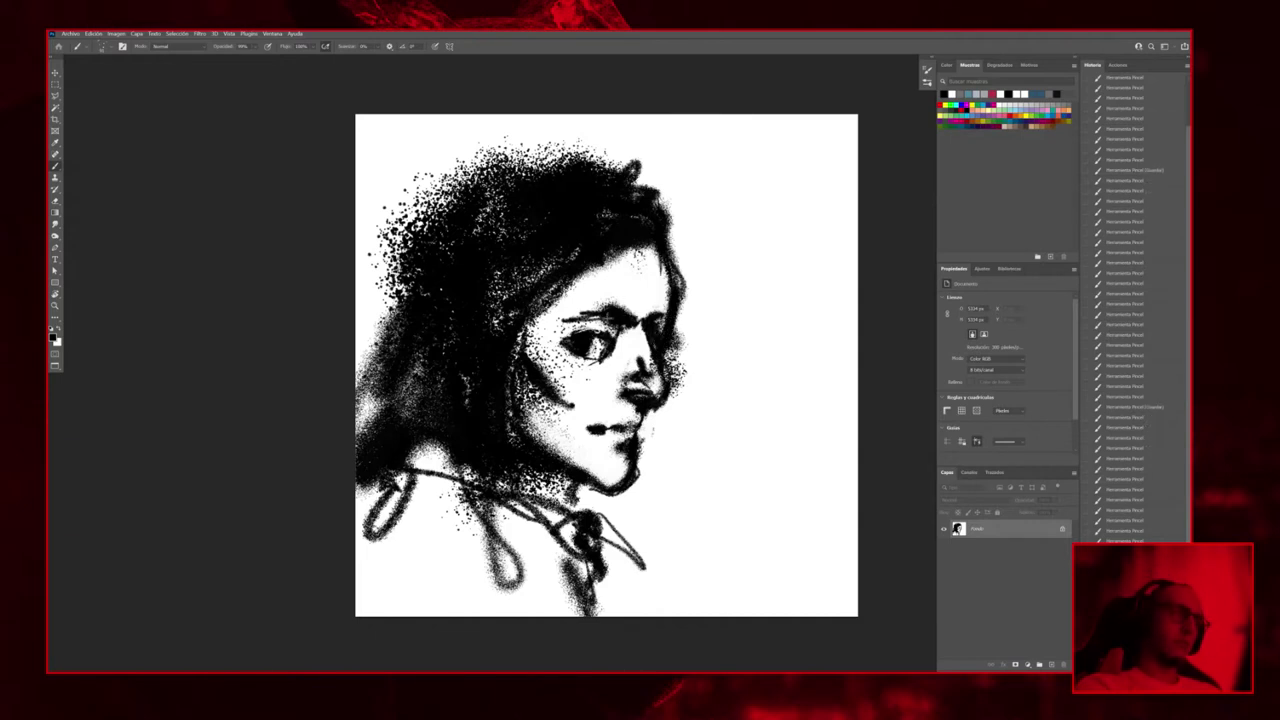
drag(660, 212, 676, 264)
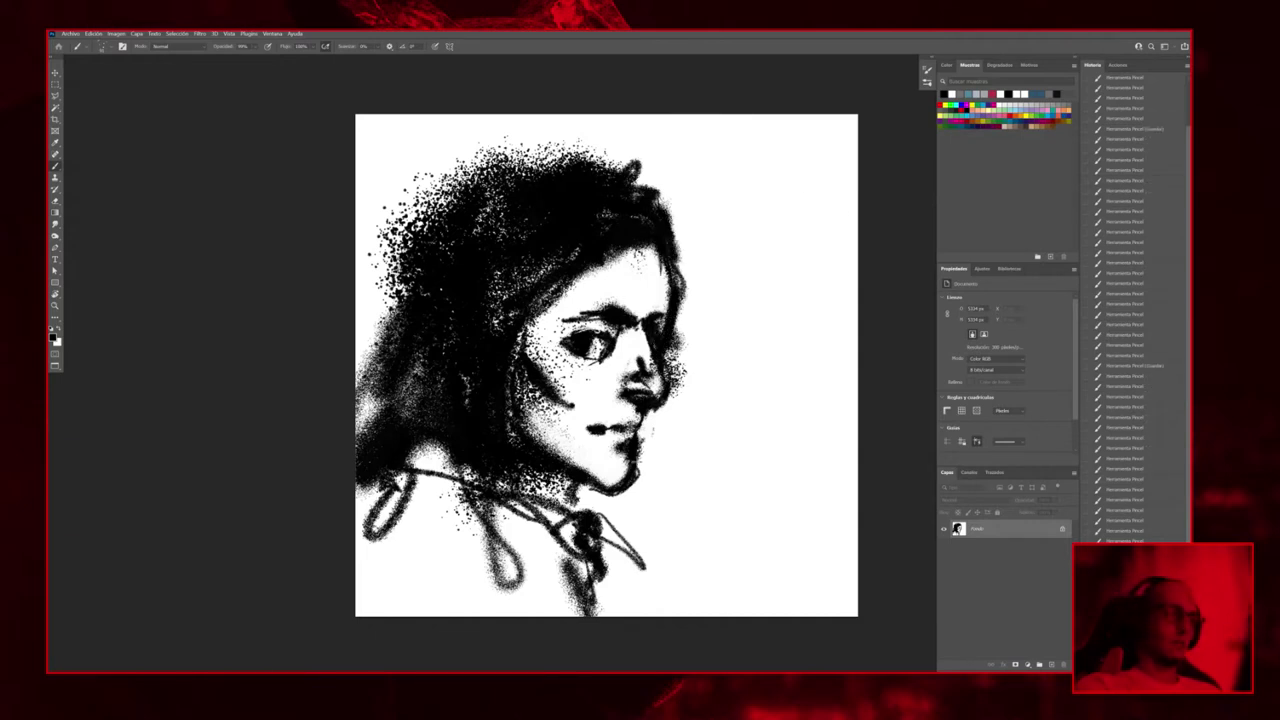
Sharpen the chin contour in black and define the jaw edge with white strokes
drag(640, 458, 640, 420)
mouse_move(615, 487)
mouse_down()
mouse_move(586, 452)
mouse_move(540, 460)
mouse_move(556, 432)
mouse_up()
key(x)
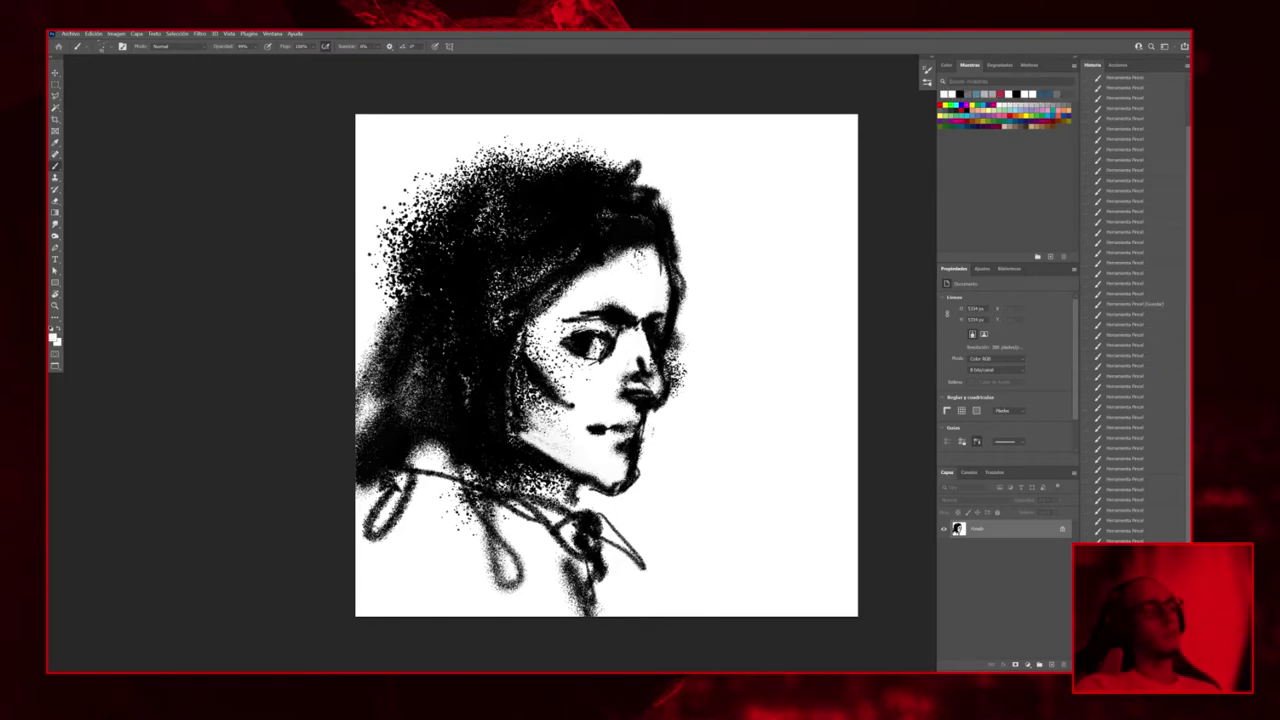
mouse_move(615, 490)
mouse_down()
mouse_move(500, 424)
mouse_move(520, 420)
mouse_move(615, 488)
mouse_up()
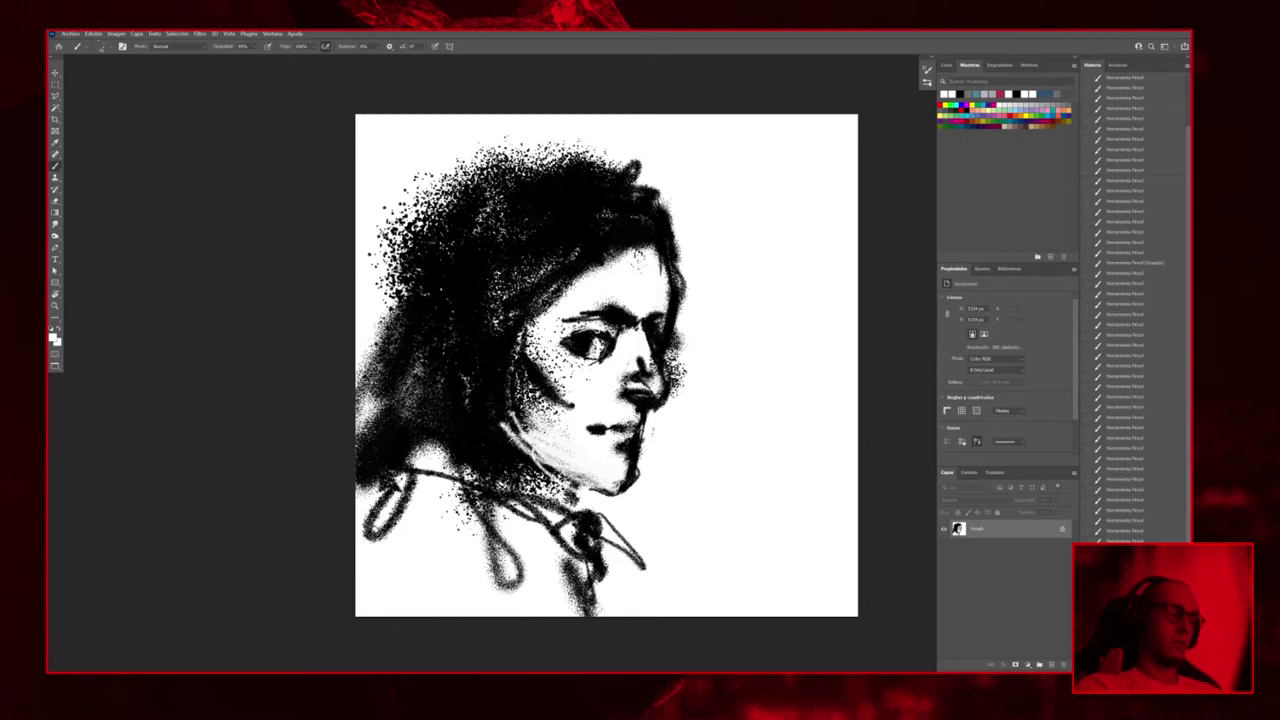
Undo the last brush strokes on the jaw and chin and set black as the painting colour
key(ctrl+z)
key(ctrl+z)
key(x)
key(ctrl+z)
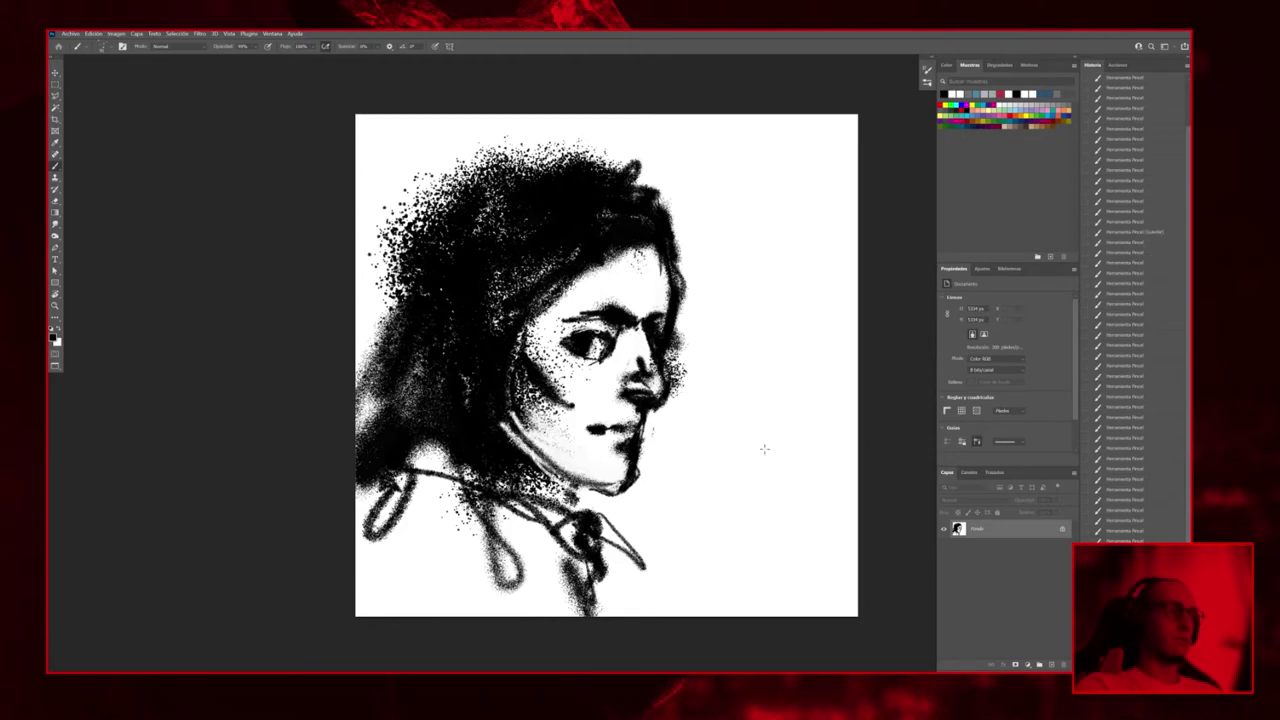
Scale the portrait down to about 71%, reposition it higher on the canvas and flatten the image
drag(706, 404, 741, 390)
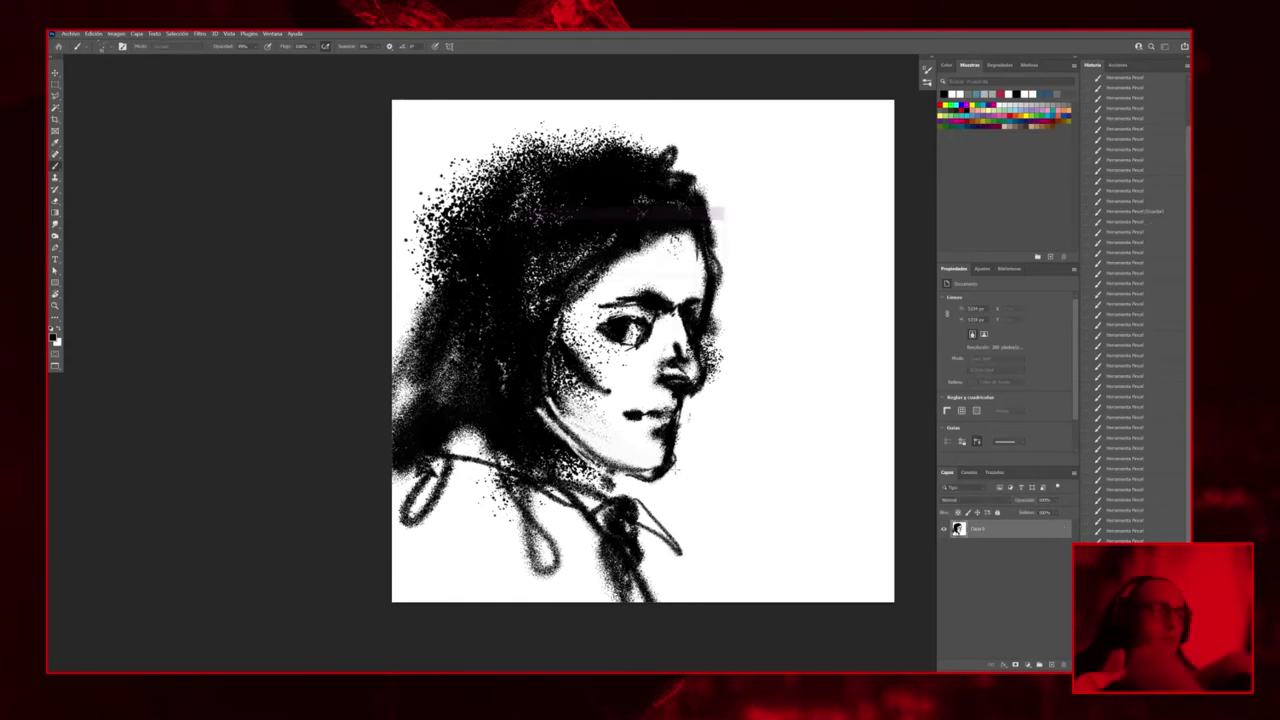
key(ctrl+t)
drag(420, 566, 563, 420)
drag(757, 347, 727, 347)
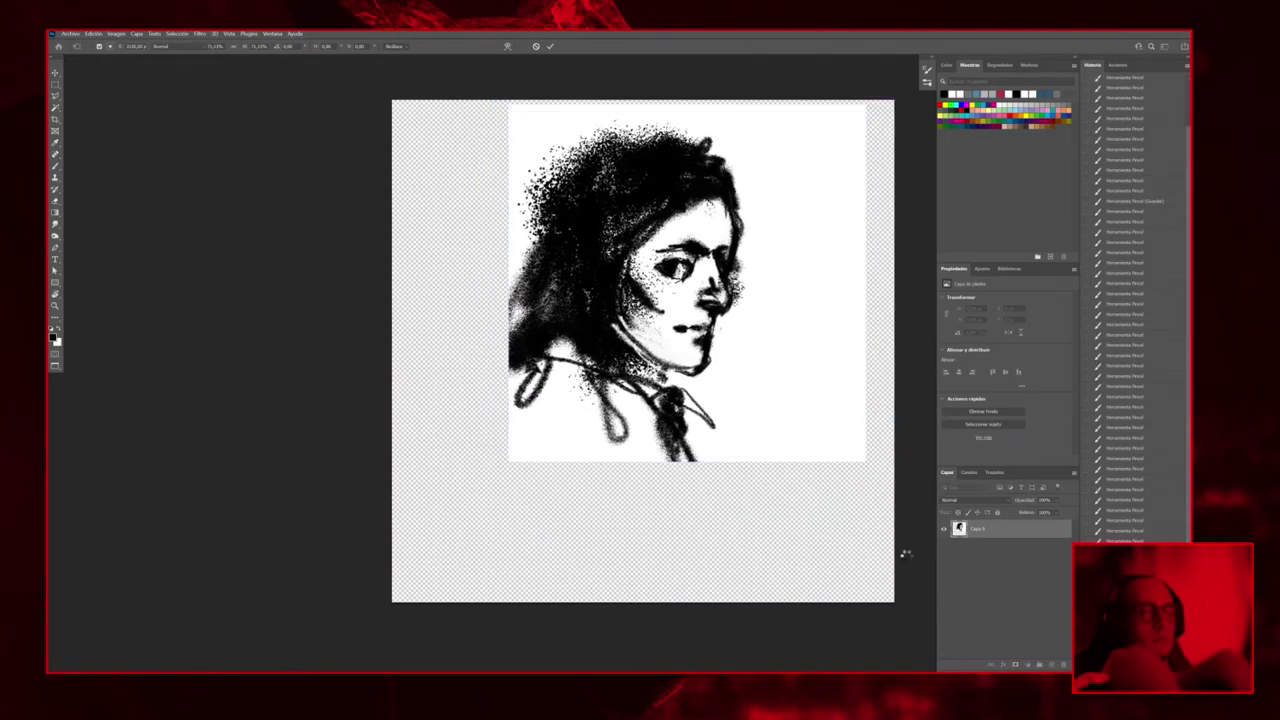
key(Return)
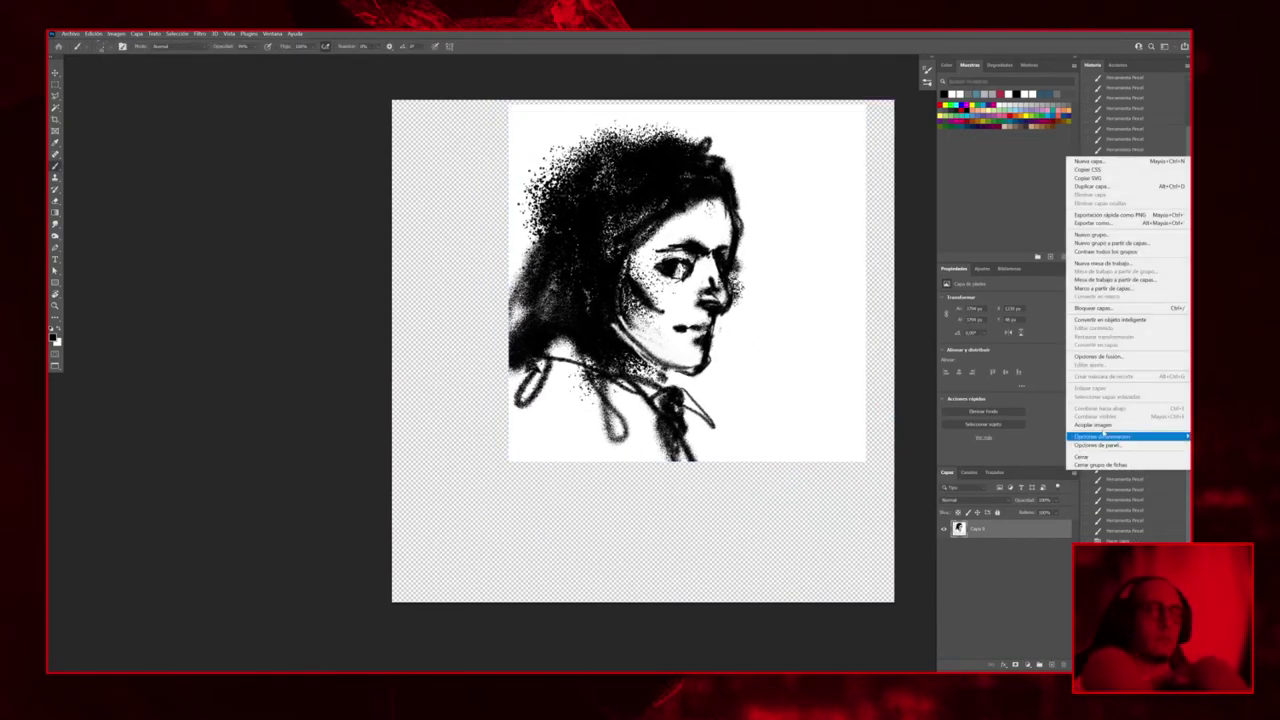
click(1105, 428)
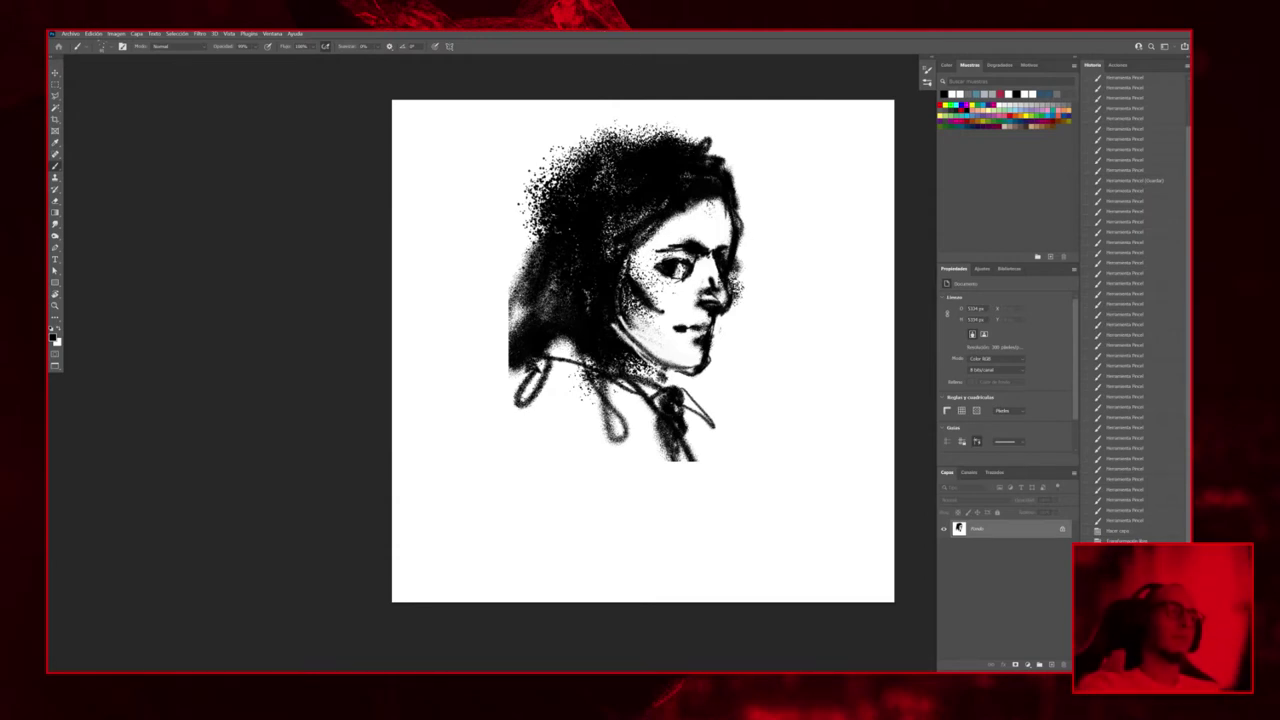
Save the document and retouch the near eye and nose bridge with small white and black dabs
key(x)
key(alt+Tab)
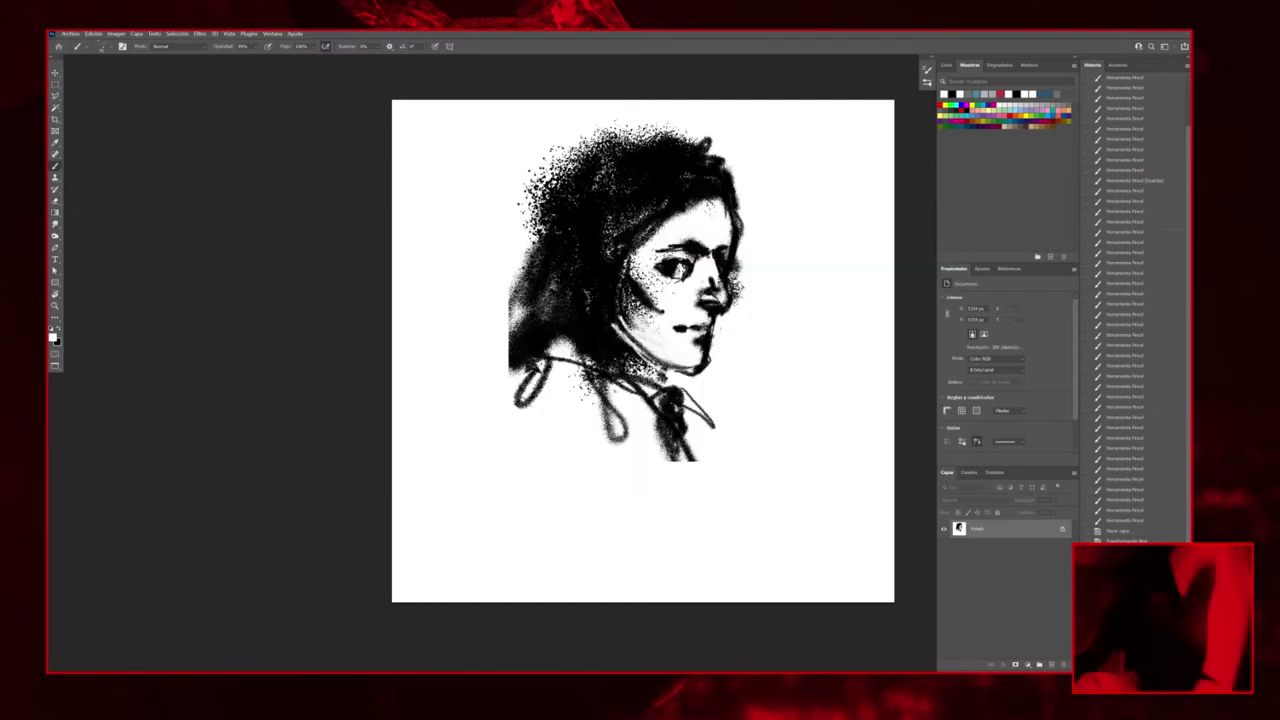
key(ctrl+s)
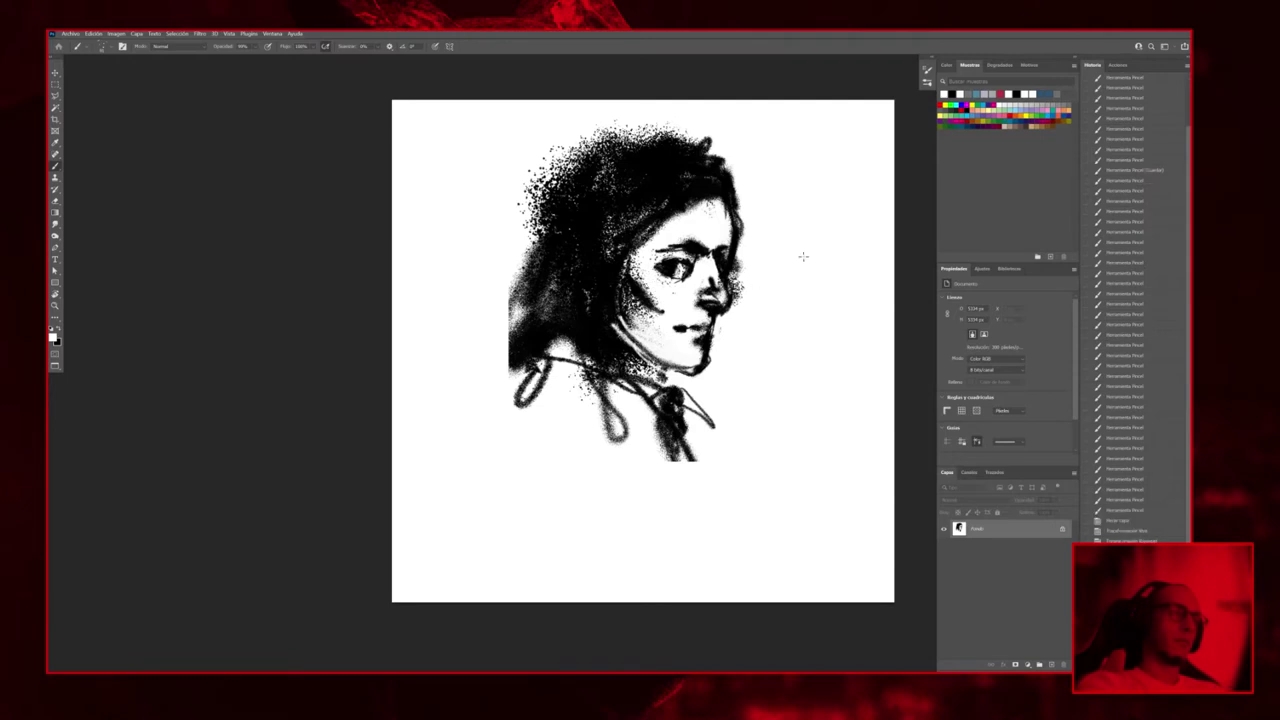
click(668, 276)
click(682, 279)
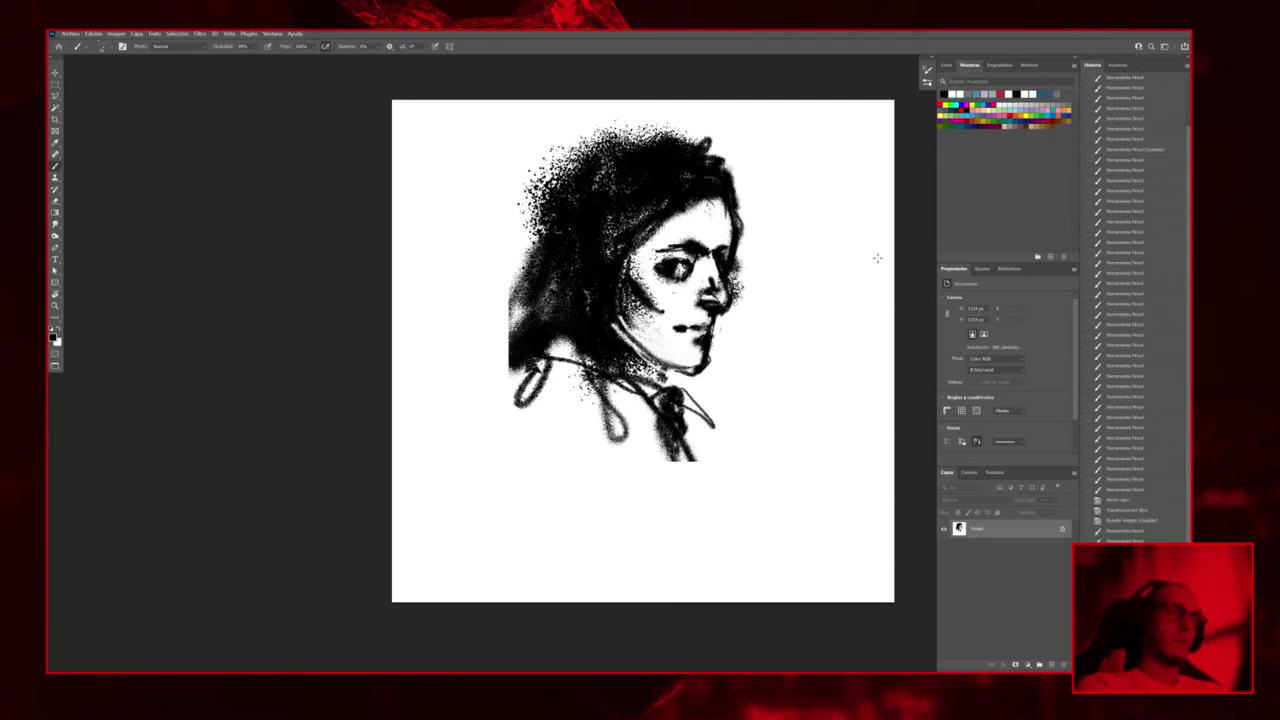
click(680, 278)
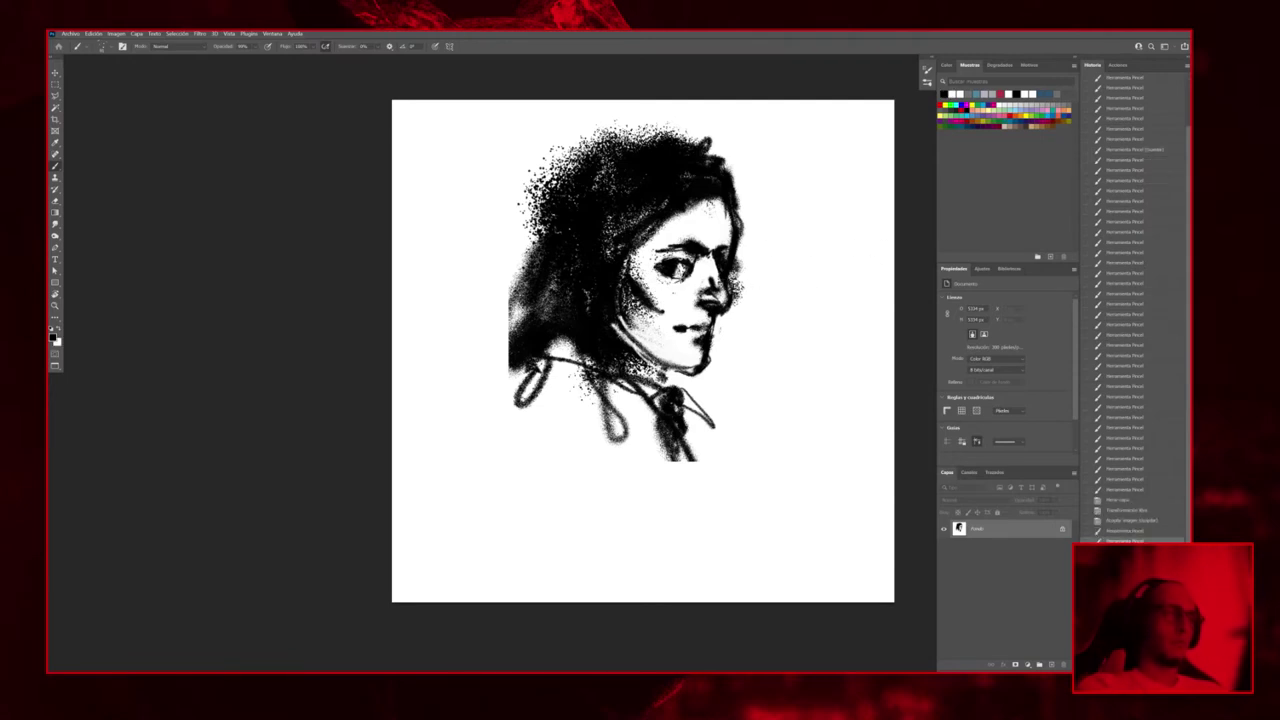
click(690, 262)
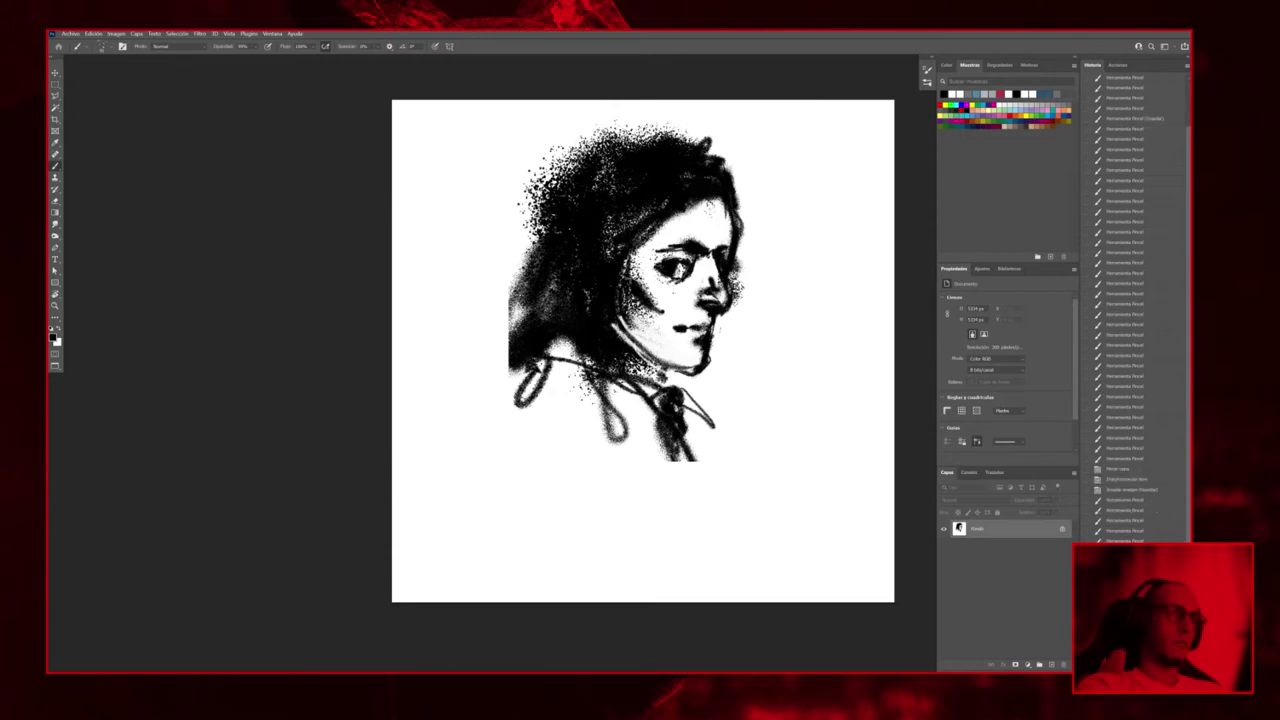
click(680, 258)
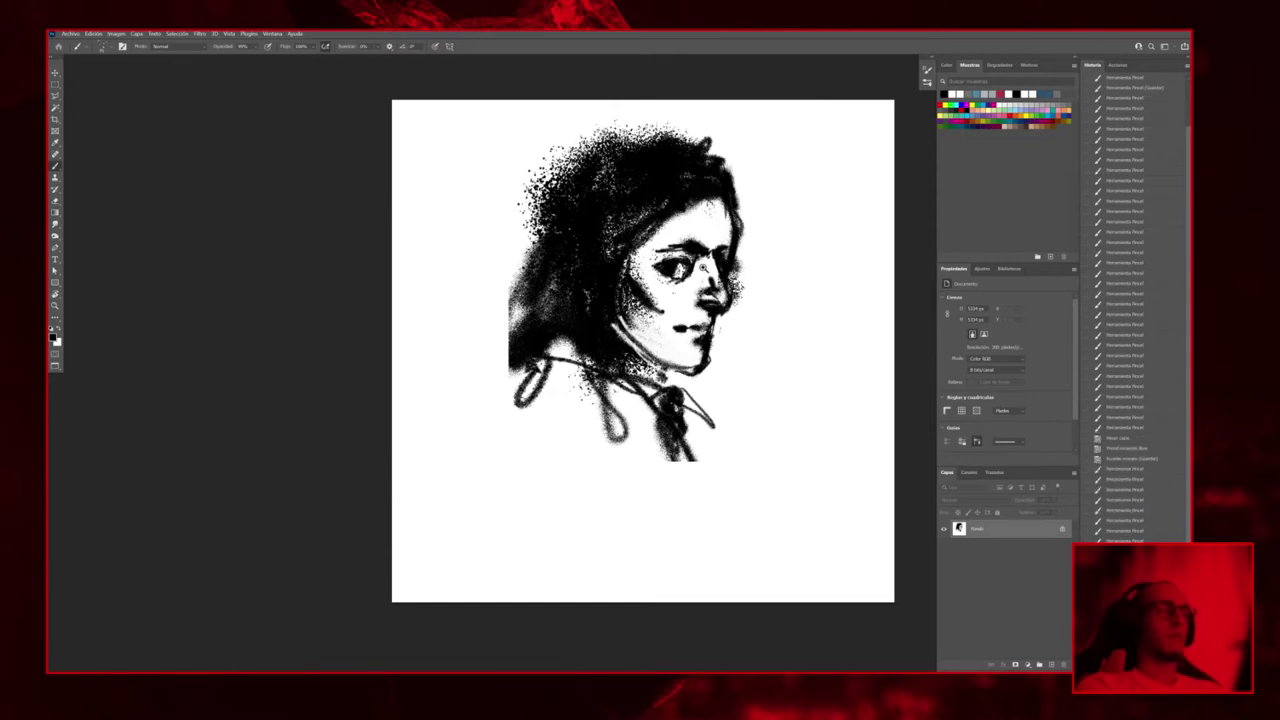
Extend the figure downward with a black shoulder stroke and a long curved chest line running from the collar to the canvas edge
scroll(714, 232, up, 1)
scroll(713, 366, down, 2)
drag(570, 368, 542, 418)
drag(668, 418, 705, 532)
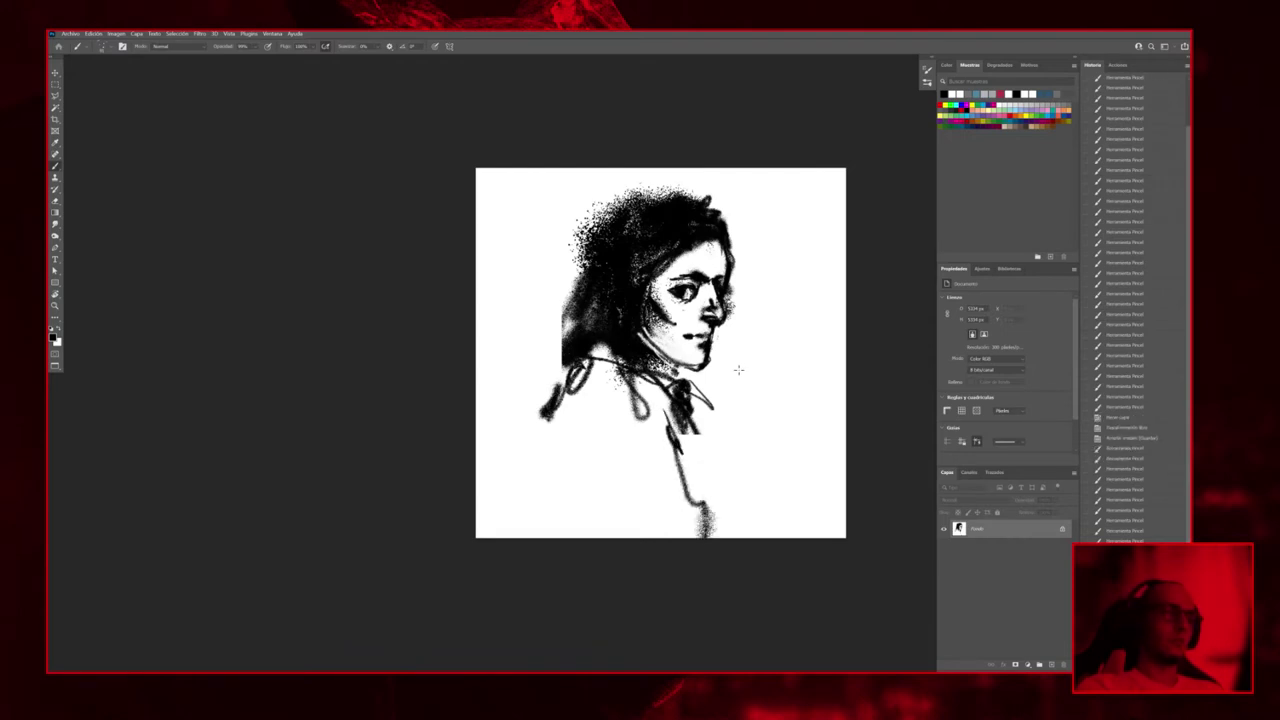
key(ctrl+z)
drag(674, 408, 700, 535)
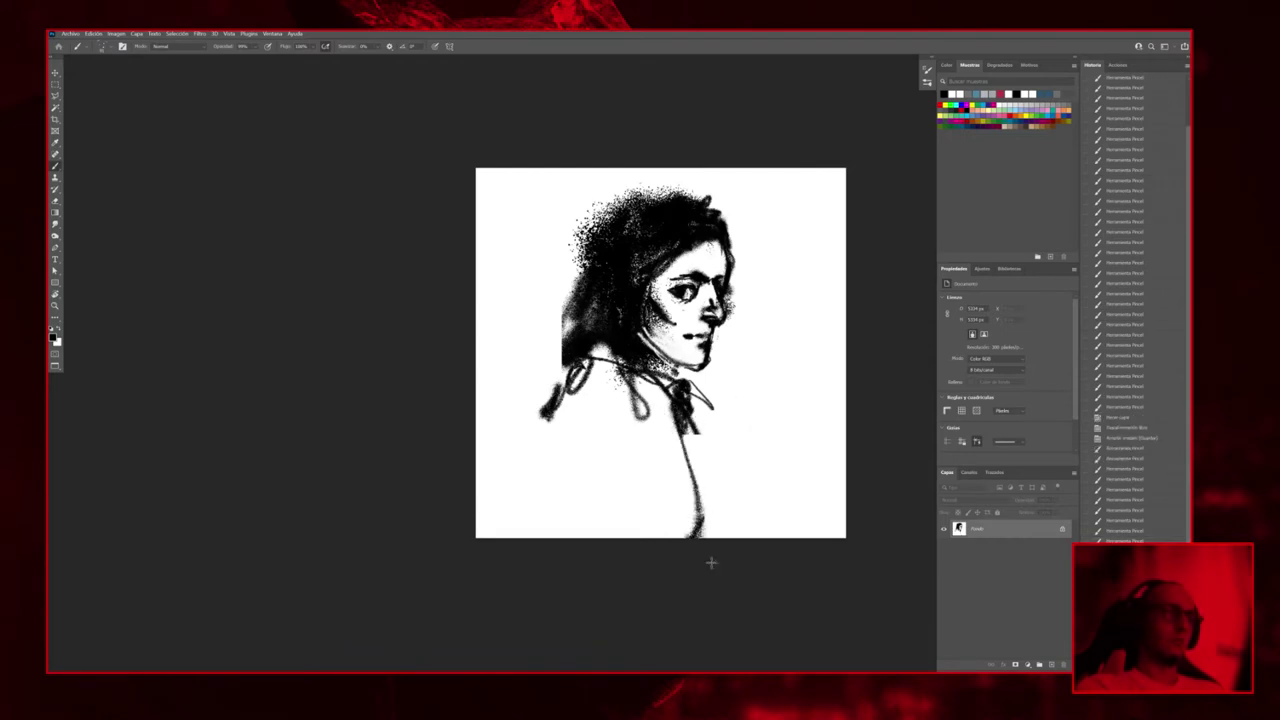
mouse_move(680, 435)
mouse_down()
mouse_move(720, 545)
mouse_move(706, 535)
mouse_up()
Trim the lower chest line with white strokes and add a thin white line through the hair at the neck
key(x)
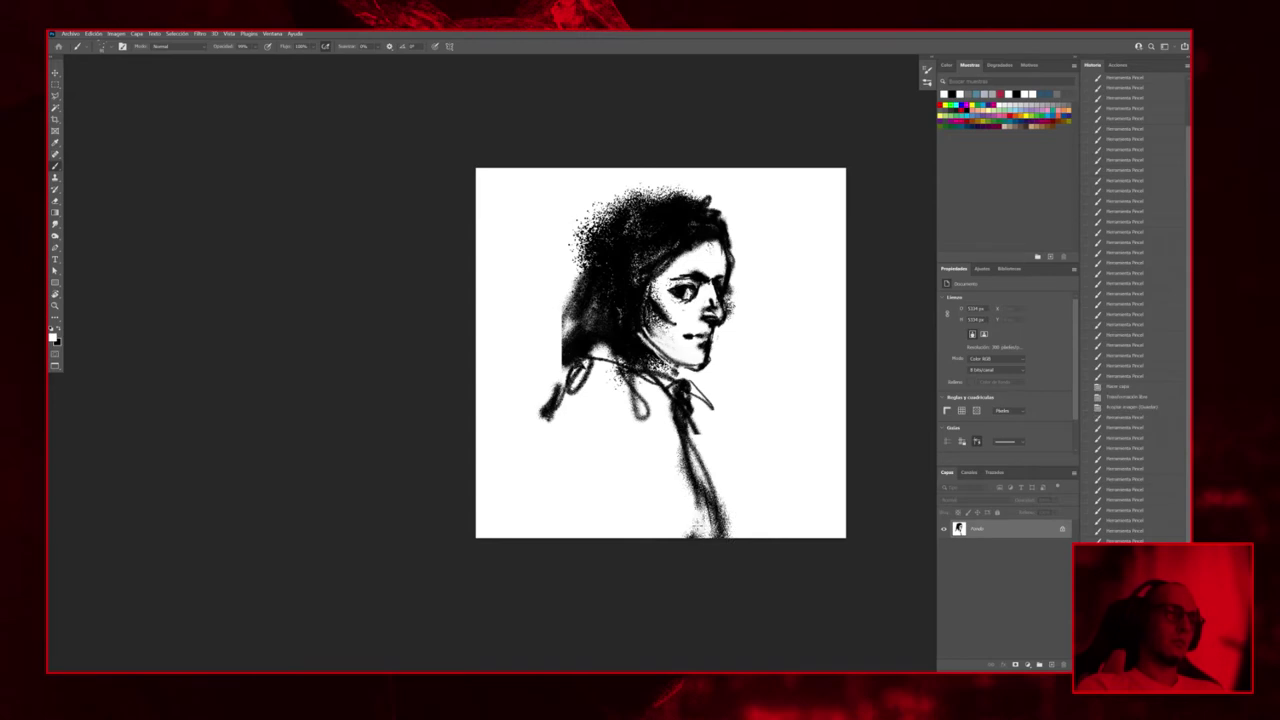
mouse_move(690, 488)
mouse_down()
mouse_move(718, 534)
mouse_move(704, 536)
mouse_up()
drag(678, 462, 718, 538)
mouse_move(610, 322)
mouse_down()
mouse_move(628, 375)
mouse_move(674, 384)
mouse_move(668, 400)
mouse_move(718, 532)
mouse_up()
key(x)
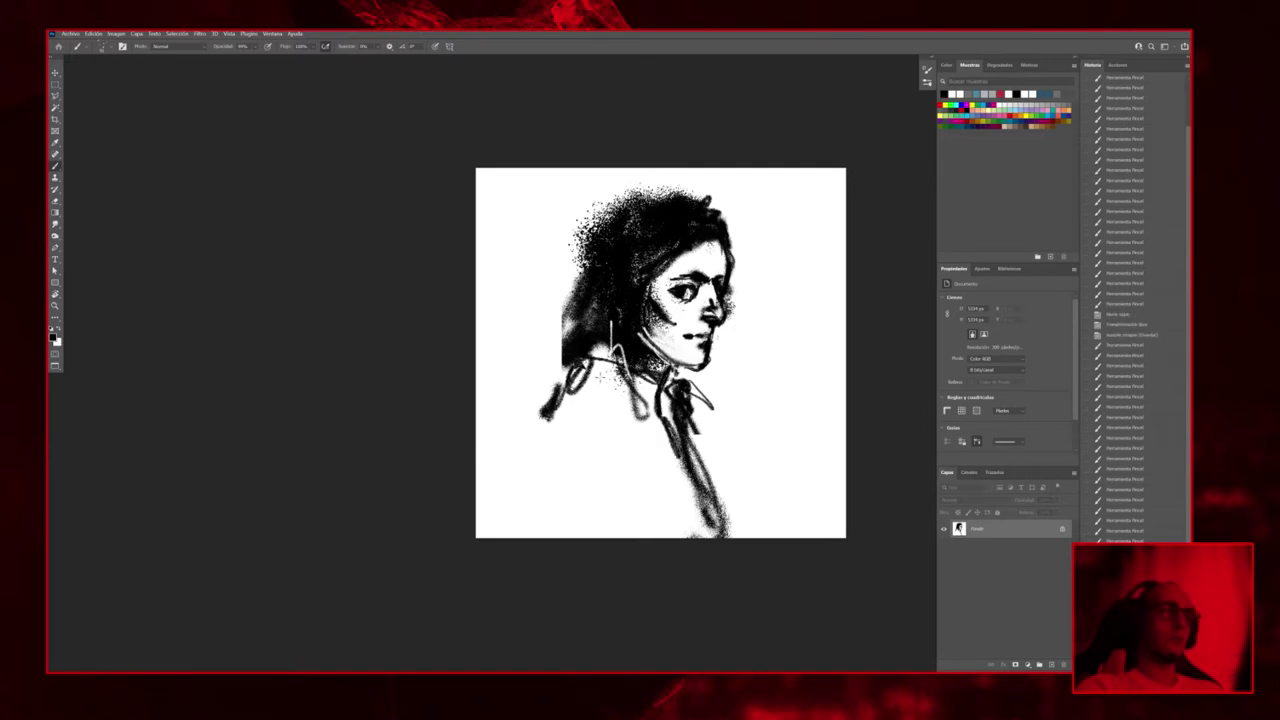
Outline the back, shoulder and upper arm in black, with curved fold strokes across the sleeve
mouse_move(610, 380)
mouse_down()
mouse_move(634, 370)
mouse_move(556, 428)
mouse_move(532, 516)
mouse_up()
drag(546, 450, 528, 516)
mouse_move(618, 486)
mouse_down()
mouse_move(588, 500)
mouse_move(628, 486)
mouse_up()
drag(618, 460, 620, 532)
drag(517, 476, 563, 496)
drag(558, 489, 616, 526)
drag(676, 414, 664, 450)
drag(600, 392, 638, 446)
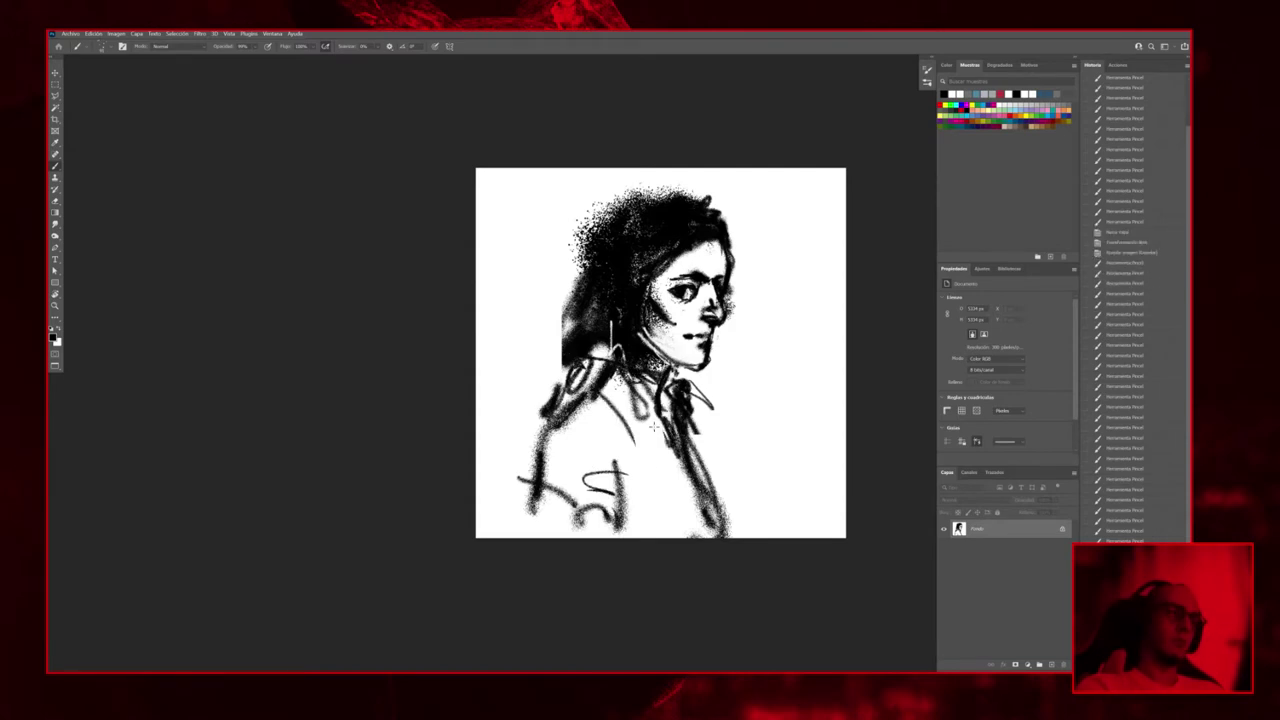
Draw the collar and front opening of the garment in black and fill the dark mass beneath the chin
drag(658, 400, 650, 446)
mouse_move(650, 438)
mouse_down()
mouse_move(680, 540)
mouse_move(638, 448)
mouse_up()
drag(650, 438, 676, 540)
mouse_move(686, 386)
mouse_down()
mouse_move(720, 448)
mouse_move(692, 458)
mouse_up()
drag(718, 410, 706, 450)
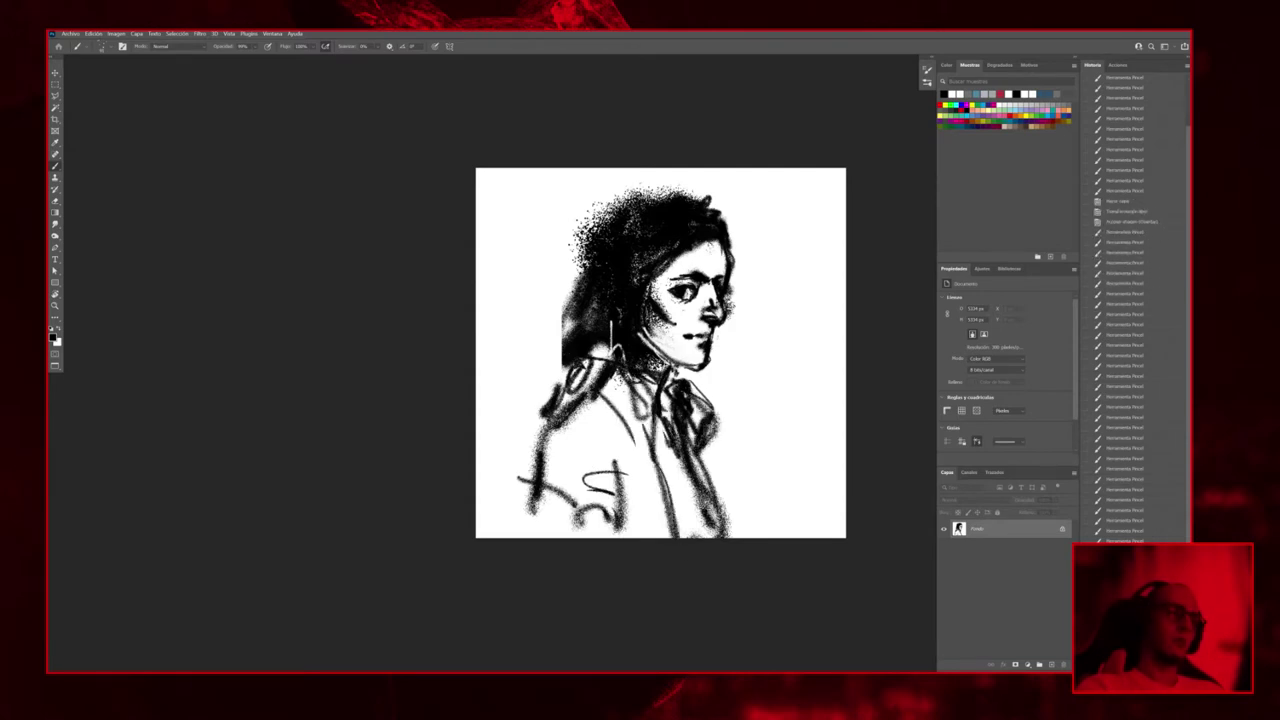
mouse_move(682, 398)
mouse_down()
mouse_move(700, 442)
mouse_move(694, 510)
mouse_move(706, 506)
mouse_move(716, 538)
mouse_up()
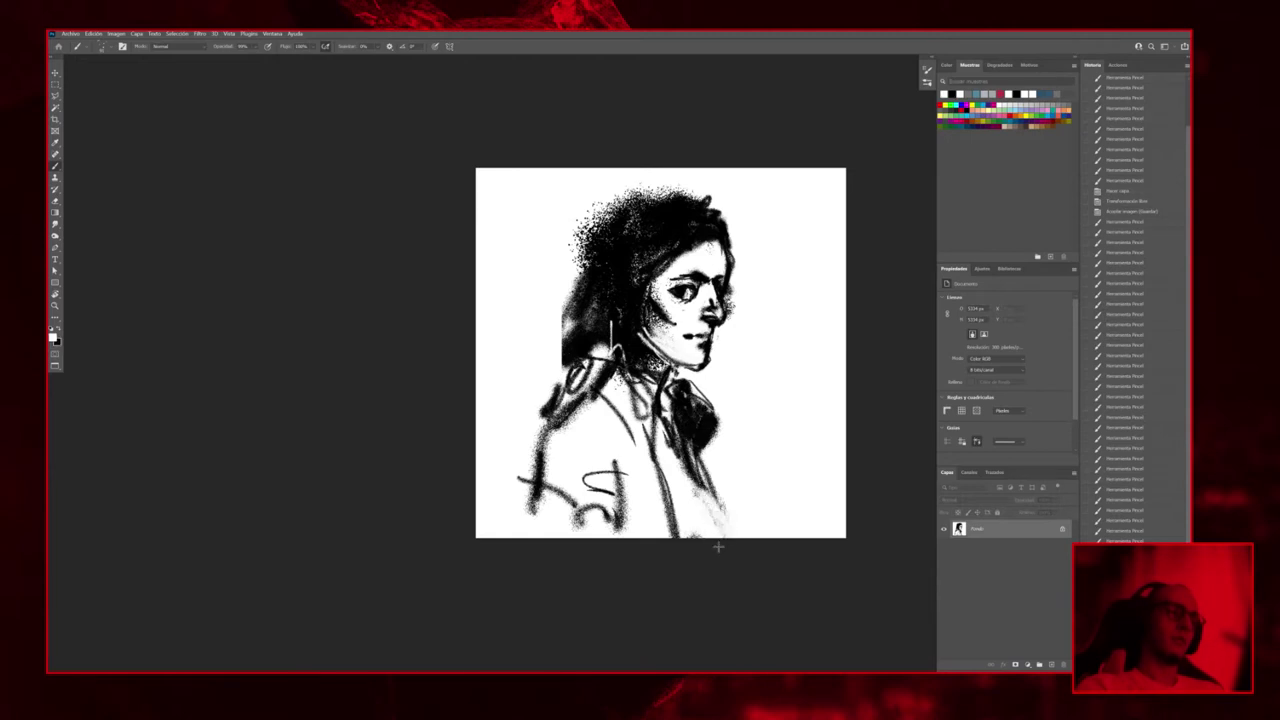
Clean the bottom of the chest contour in white, redraw it as a thin black diagonal and extend the back outline downward
mouse_move(718, 492)
mouse_down()
mouse_move(690, 538)
mouse_move(734, 538)
mouse_up()
key(x)
drag(710, 468, 732, 538)
drag(530, 537, 550, 460)
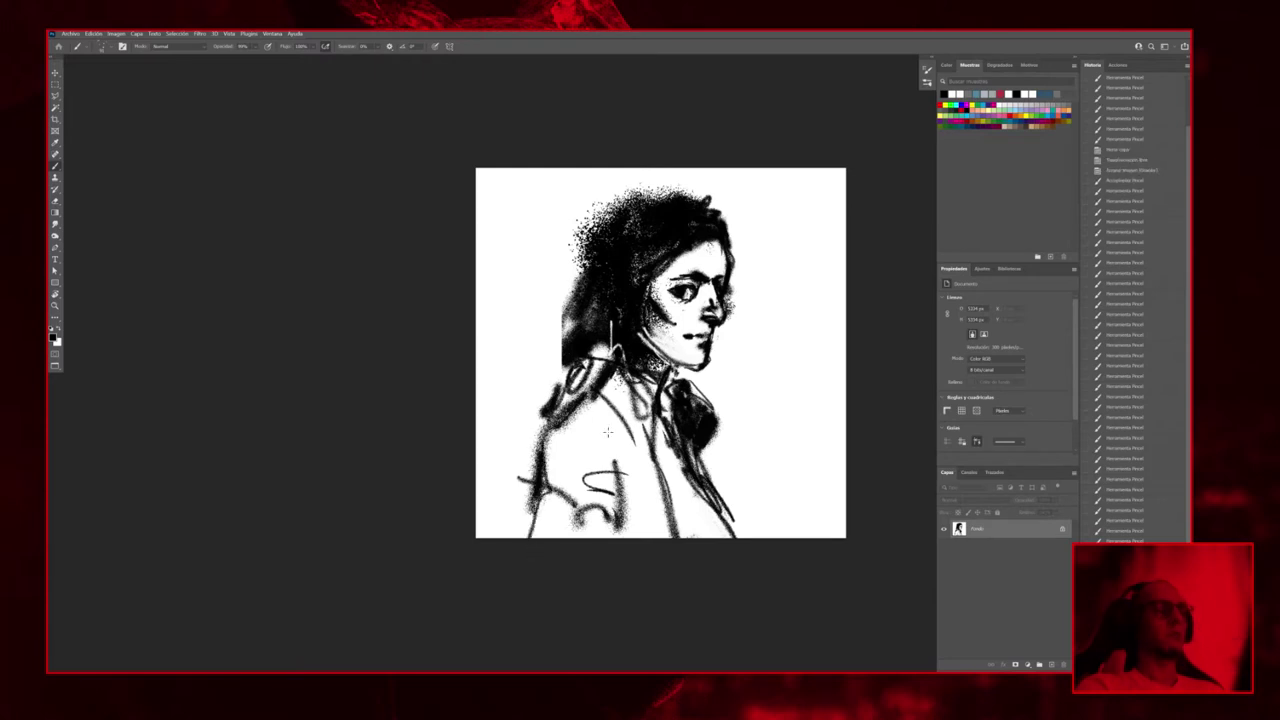
Paint long black hair flowing from behind the head down over the back and shoulder
drag(580, 402, 570, 408)
drag(535, 452, 566, 414)
drag(552, 352, 576, 320)
drag(546, 382, 578, 342)
drag(564, 386, 612, 352)
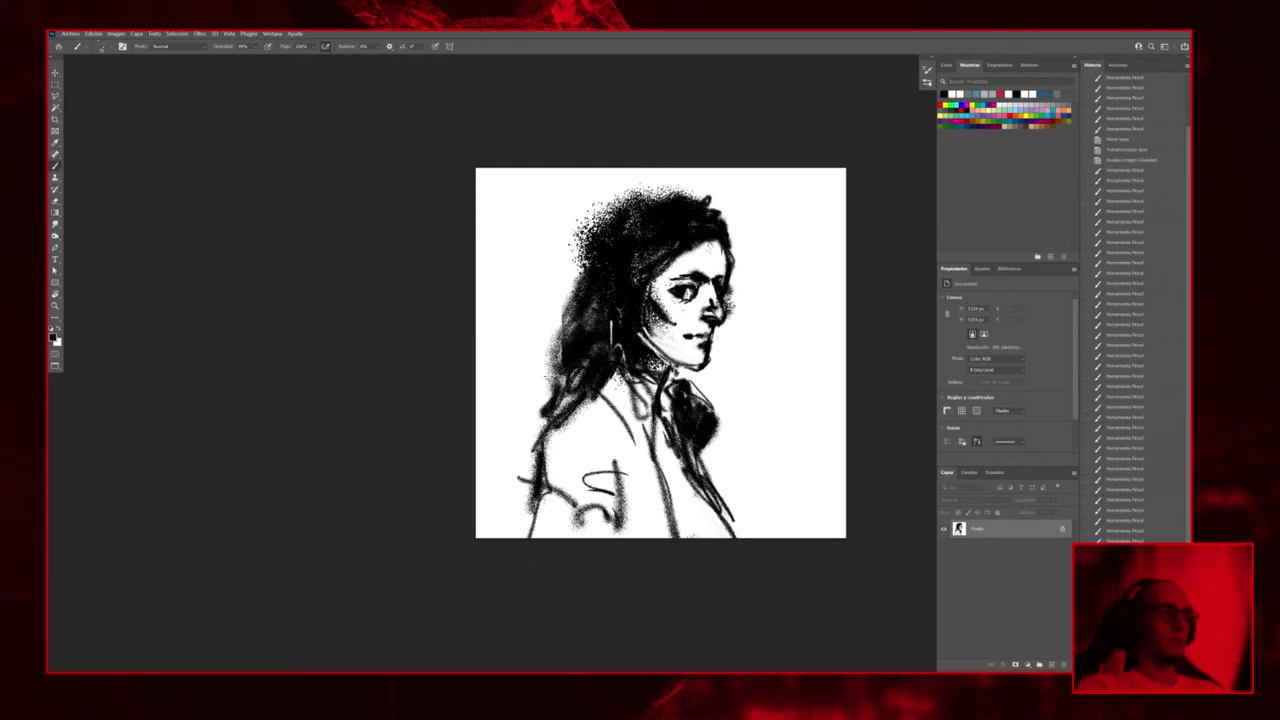
drag(542, 428, 572, 330)
drag(540, 398, 584, 288)
drag(524, 420, 556, 334)
mouse_move(548, 400)
mouse_down()
mouse_move(514, 456)
mouse_move(612, 340)
mouse_up()
Add long black locks falling in front of the shoulder and darken the hair tips along the back
mouse_move(618, 448)
mouse_down()
mouse_move(606, 370)
mouse_move(590, 389)
mouse_up()
mouse_move(640, 472)
mouse_down()
mouse_move(604, 392)
mouse_move(612, 370)
mouse_up()
drag(636, 432, 606, 324)
drag(646, 482, 634, 434)
drag(648, 528, 622, 356)
drag(652, 498, 636, 402)
drag(524, 518, 550, 416)
drag(532, 474, 518, 430)
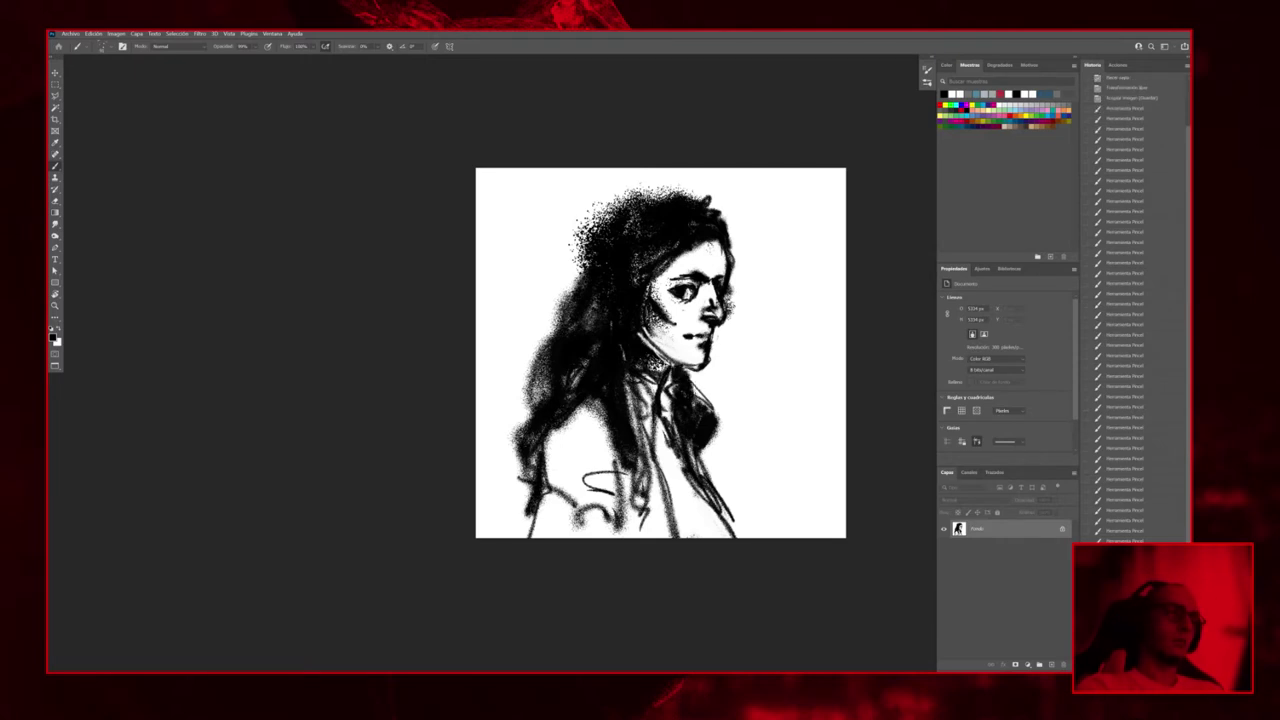
Paint wavy black locks hanging below the chin along the far side of the chest
mouse_move(712, 388)
mouse_down()
mouse_move(706, 330)
mouse_move(706, 374)
mouse_up()
mouse_move(728, 478)
mouse_down()
mouse_move(704, 372)
mouse_move(702, 450)
mouse_up()
drag(722, 500, 706, 436)
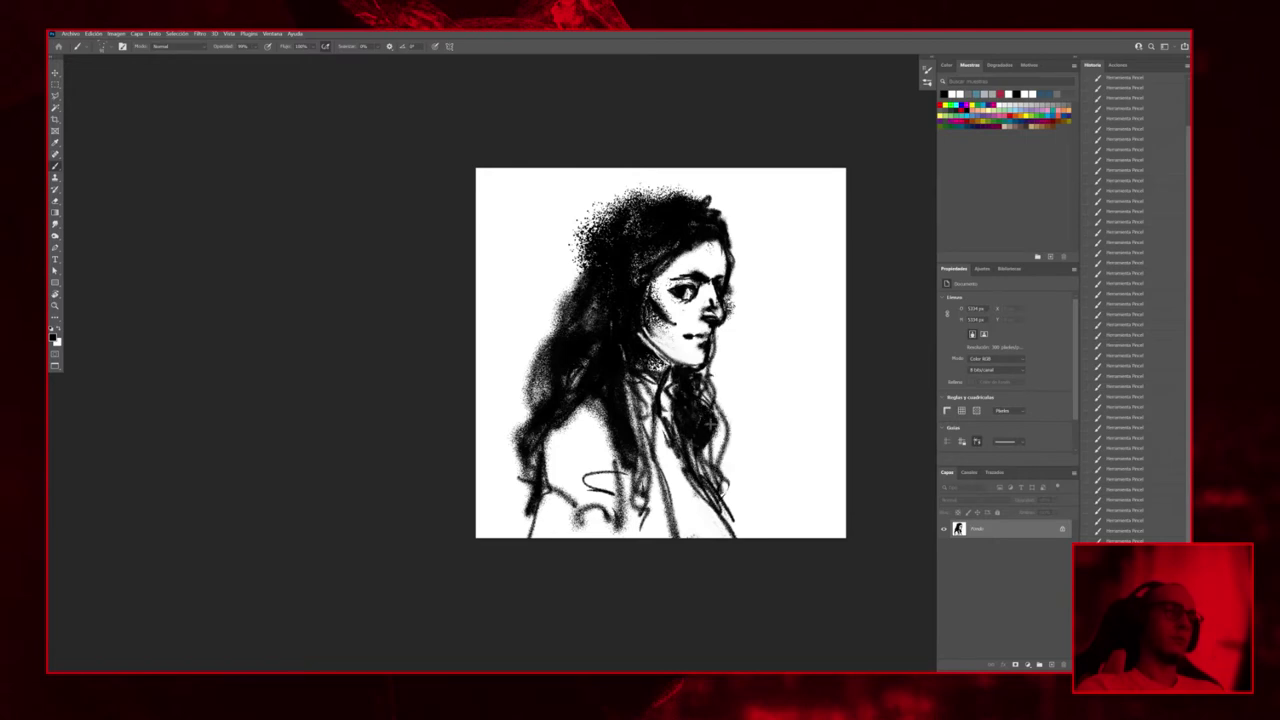
Paint thin white highlight strands through the dark hair from the crown to the neck, alternating with black strokes
key(x)
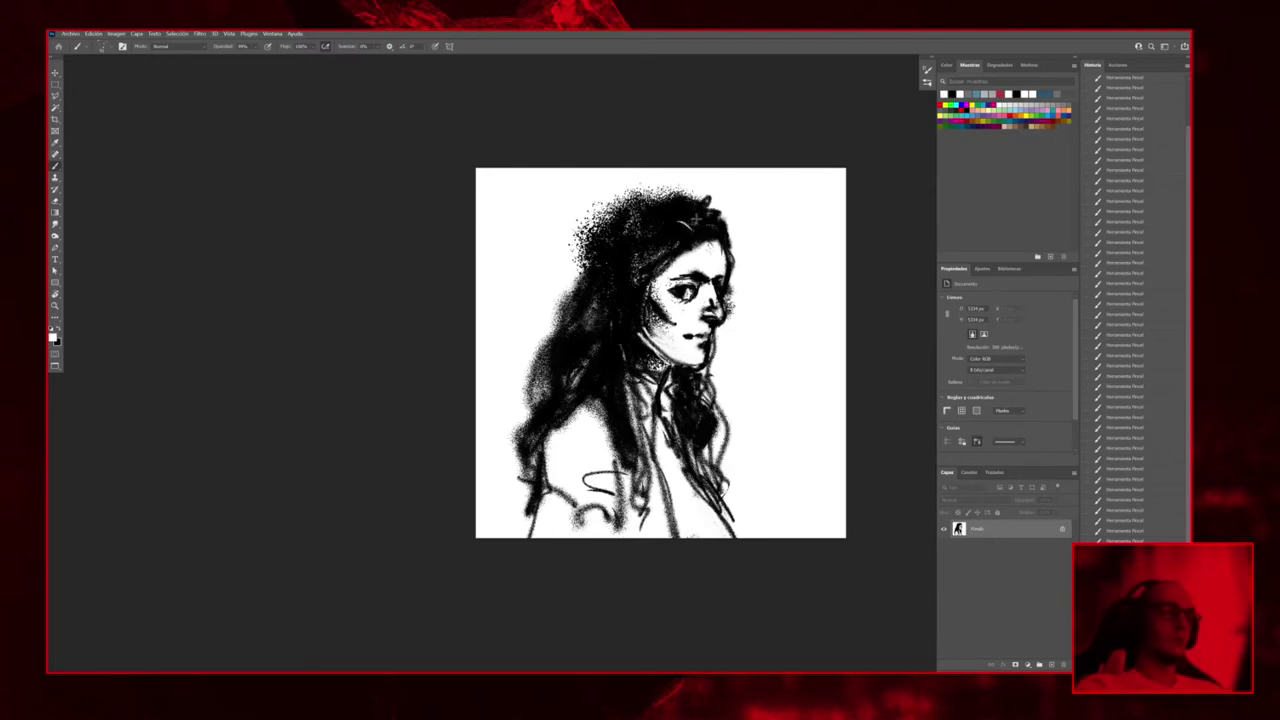
mouse_move(664, 242)
mouse_down()
mouse_move(699, 225)
mouse_move(694, 212)
mouse_move(646, 260)
mouse_up()
key(x)
key(x)
mouse_move(696, 218)
mouse_down()
mouse_move(654, 232)
mouse_move(598, 316)
mouse_up()
drag(666, 222, 592, 304)
drag(660, 204, 612, 300)
mouse_move(642, 234)
mouse_down()
mouse_move(612, 346)
mouse_move(608, 260)
mouse_up()
key(x)
drag(638, 226, 606, 284)
mouse_move(686, 210)
mouse_down()
mouse_move(626, 280)
mouse_move(630, 254)
mouse_move(590, 316)
mouse_move(600, 330)
mouse_up()
drag(648, 208, 612, 244)
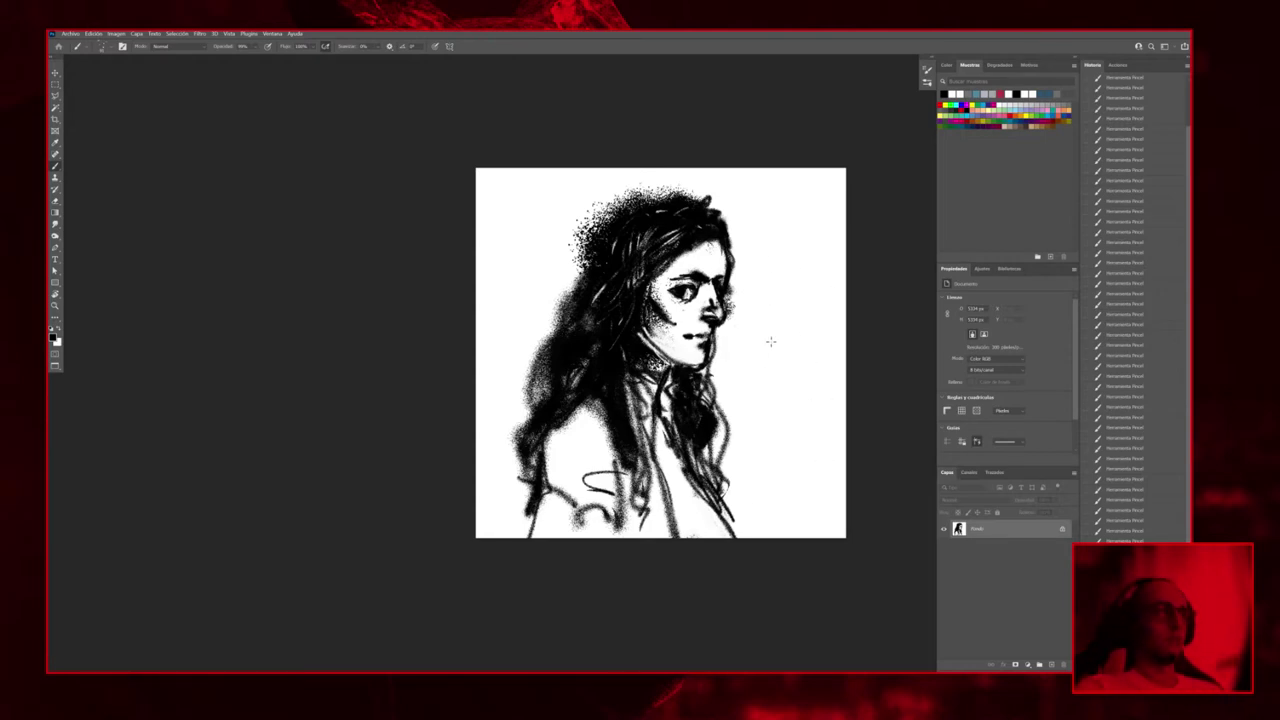
Smudge the diagonal cheekbone shadow into a soft gray gradient with the Smudge tool
key(XF86AudioLowerVolume)
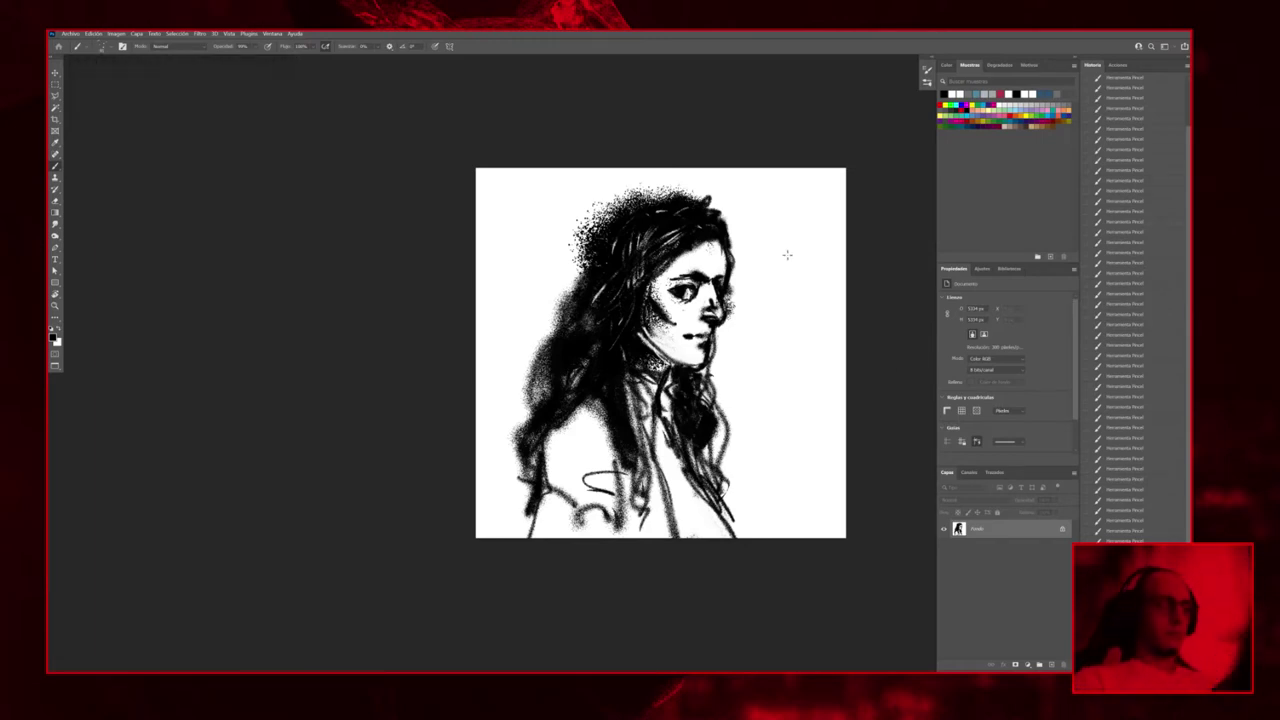
scroll(712, 270, up, 3)
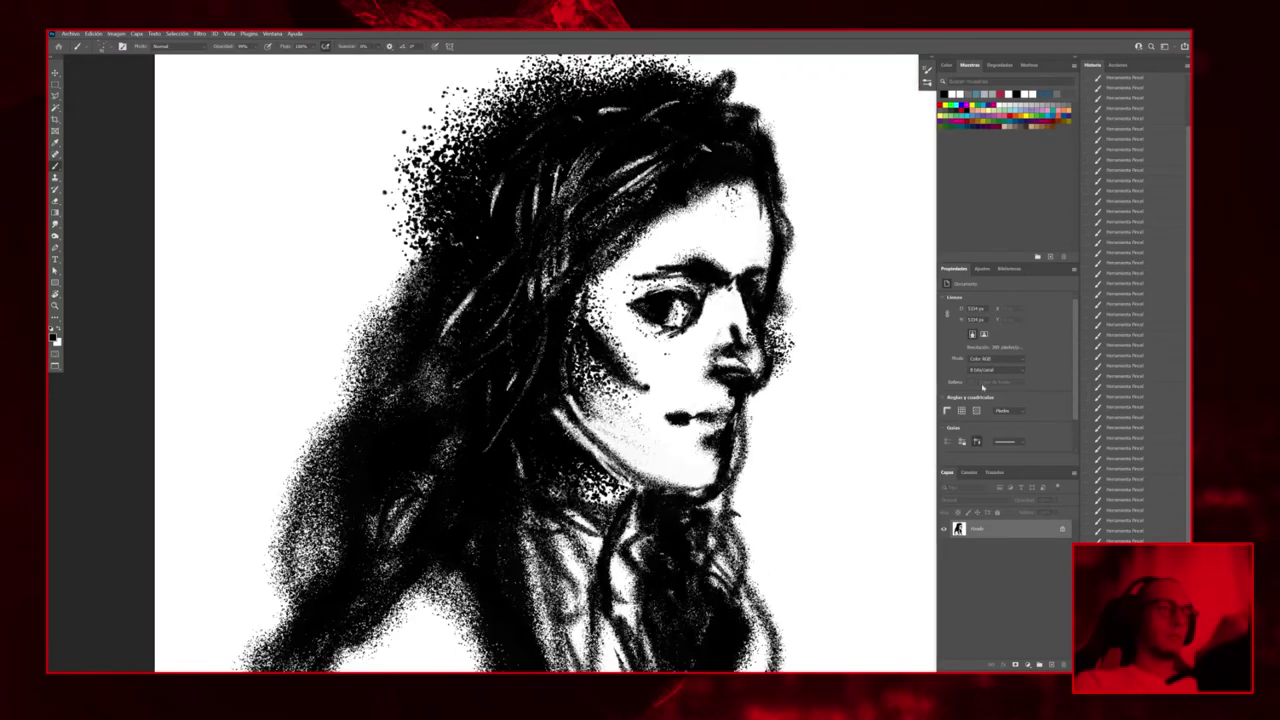
scroll(781, 409, down, 5)
scroll(781, 409, up, 2)
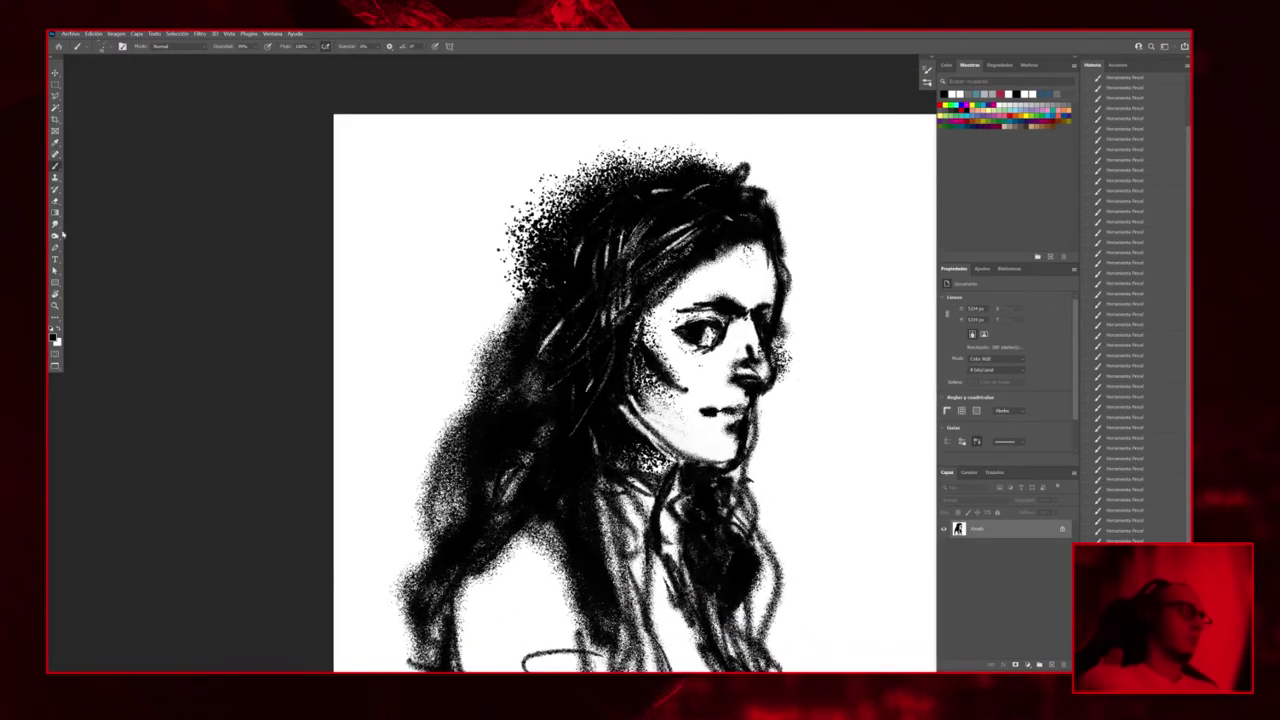
click(55, 225)
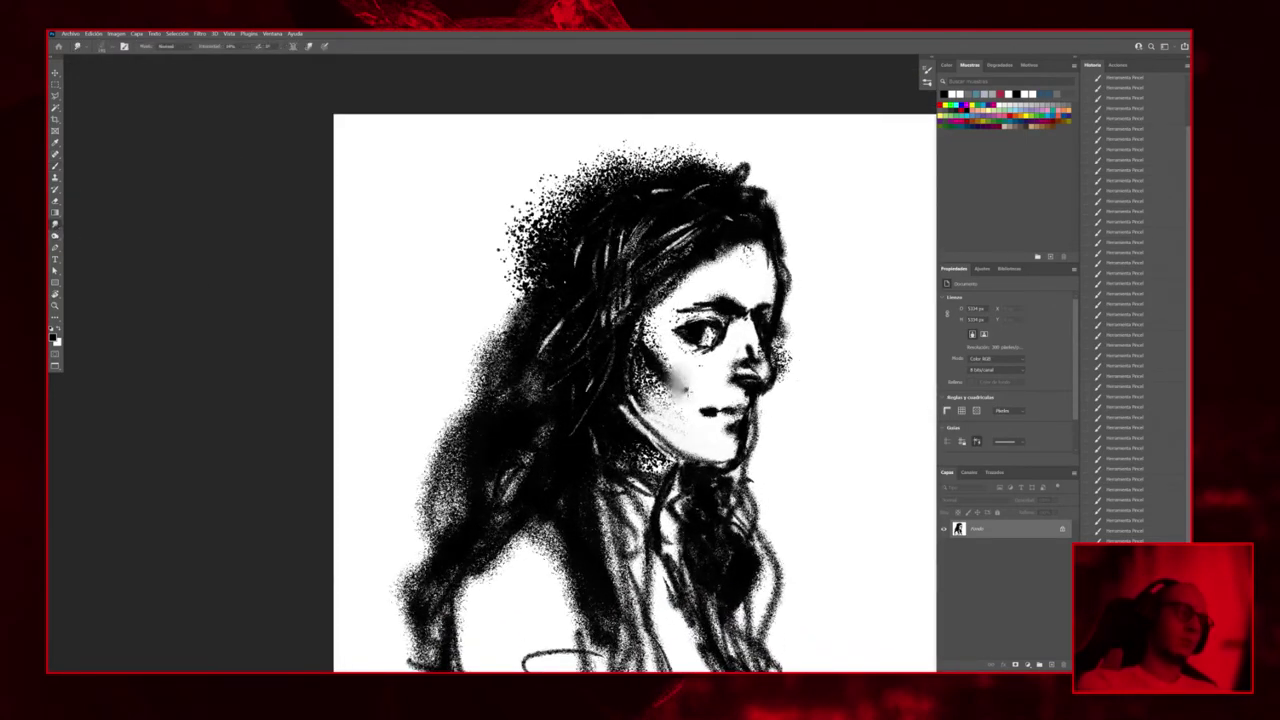
mouse_move(662, 352)
mouse_down()
mouse_move(668, 390)
mouse_move(646, 330)
mouse_up()
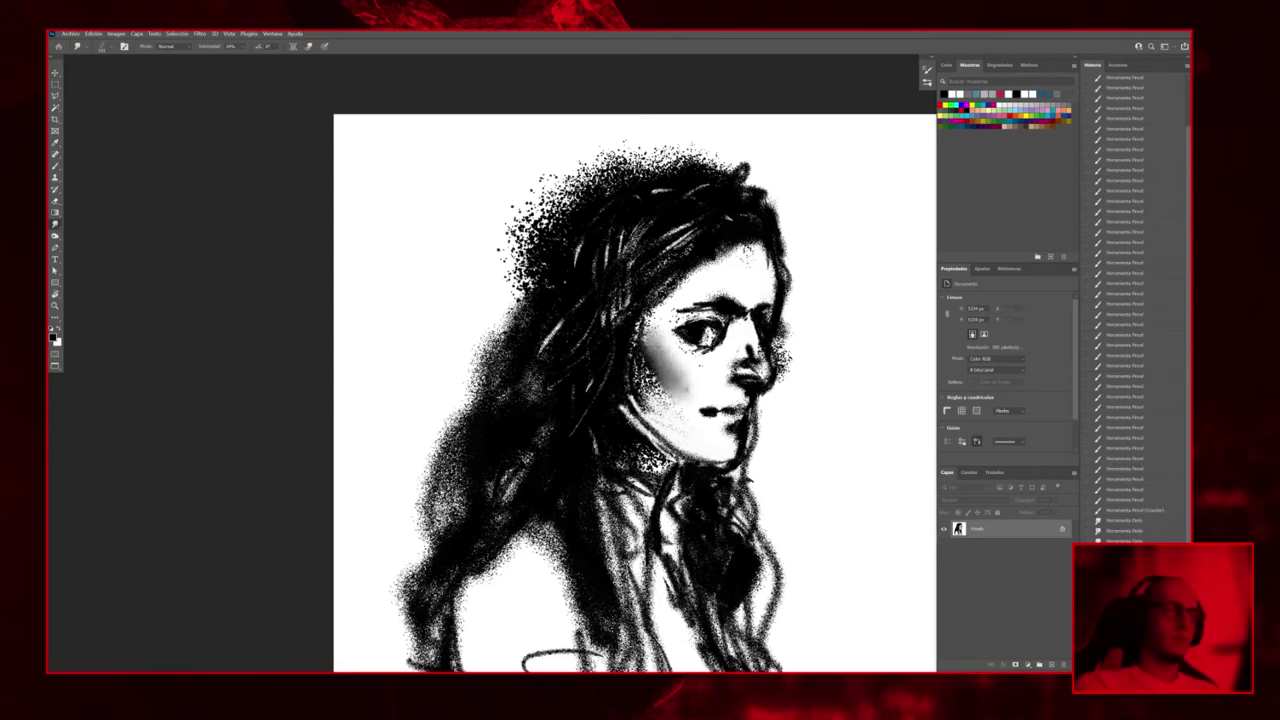
Smudge the nose shadow, lips, chin and jaw edge to soften their hard black strokes
mouse_move(751, 351)
mouse_down()
mouse_move(764, 368)
mouse_move(750, 378)
mouse_up()
mouse_move(766, 364)
mouse_down()
mouse_move(736, 378)
mouse_move(748, 364)
mouse_up()
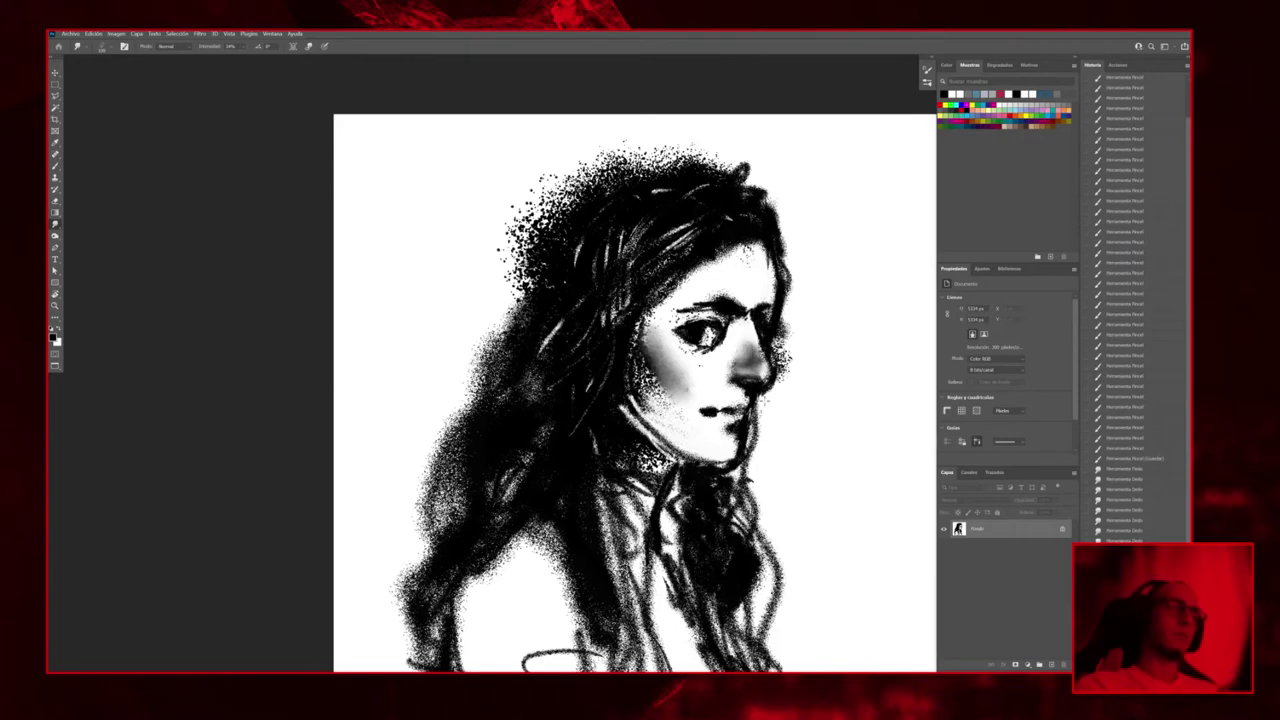
mouse_move(740, 420)
mouse_down()
mouse_move(736, 438)
mouse_move(746, 414)
mouse_move(742, 424)
mouse_up()
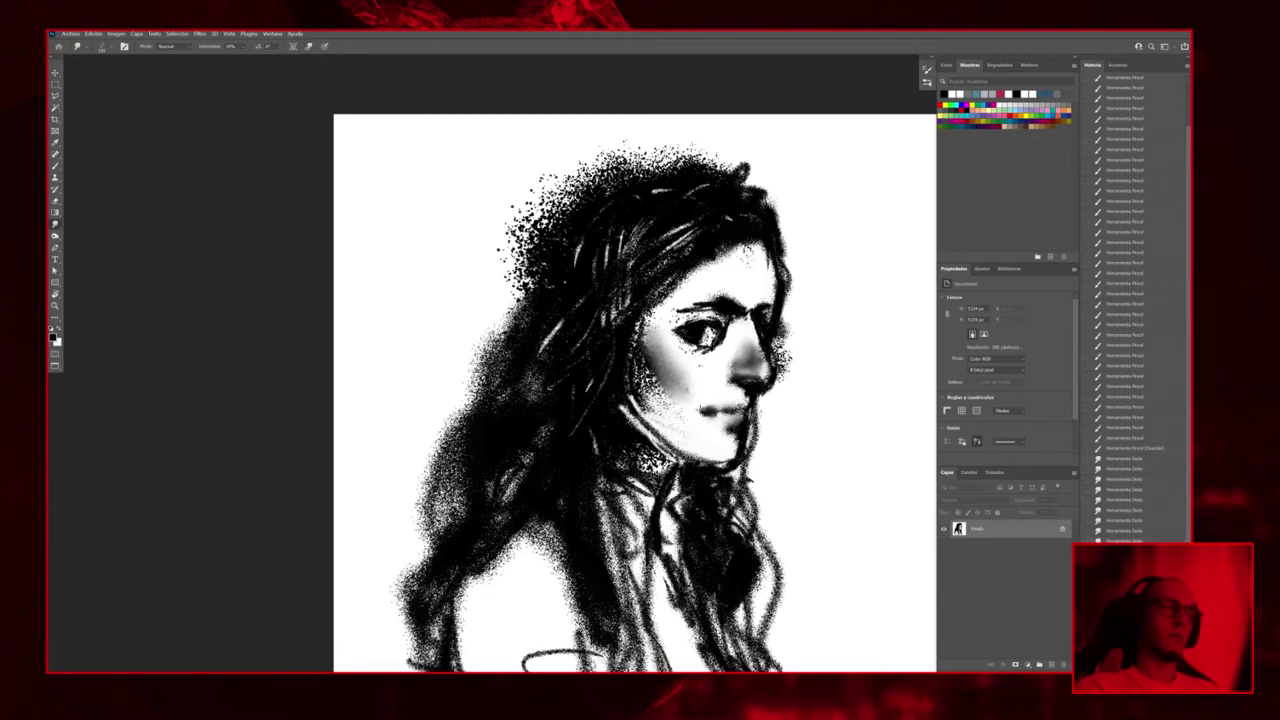
drag(704, 444, 750, 462)
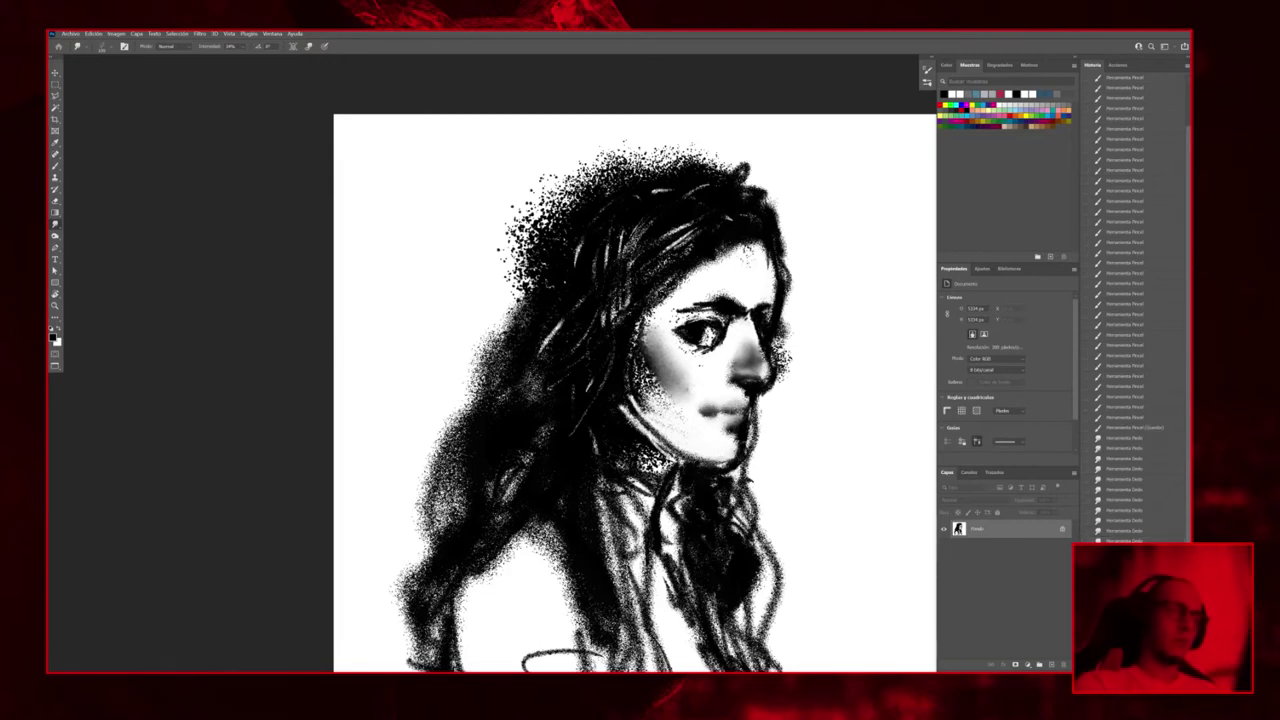
mouse_move(630, 400)
mouse_down()
mouse_move(690, 460)
mouse_move(658, 428)
mouse_move(680, 466)
mouse_up()
Blend the speckled edge of the cheek beside the hair with the Smudge tool
key(b)
scroll(848, 328, down, 2)
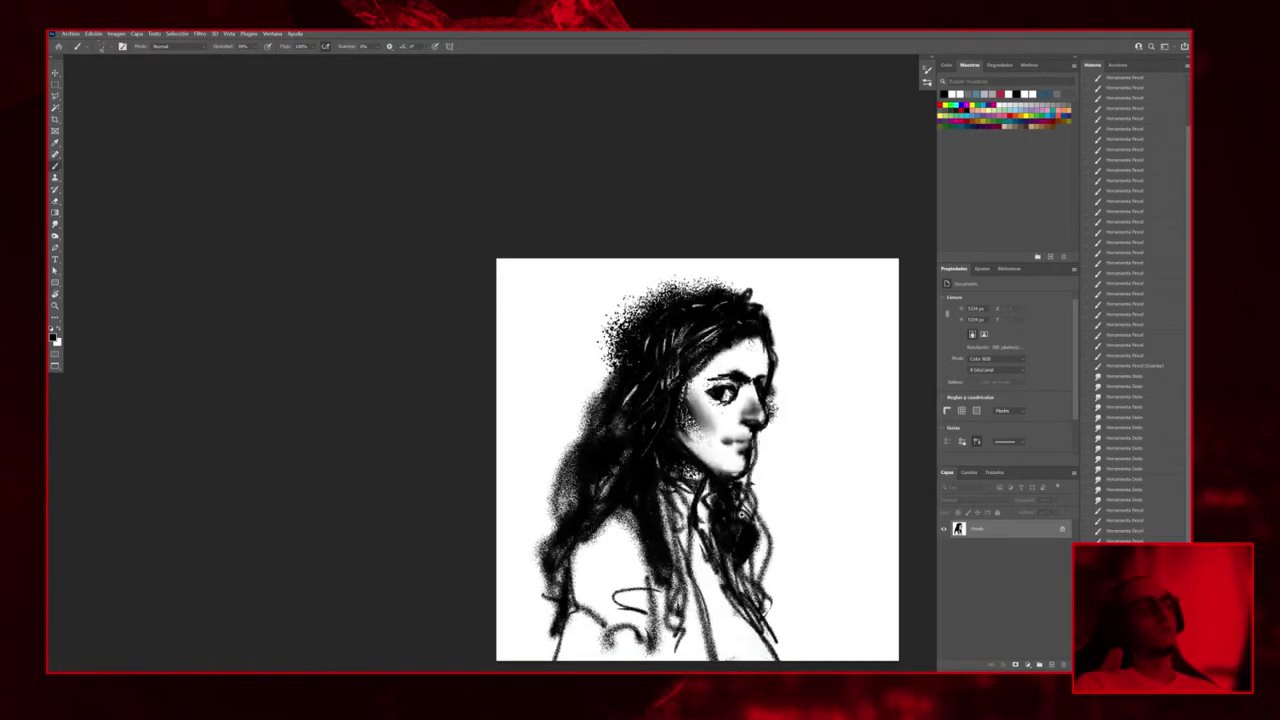
scroll(848, 328, up, 1)
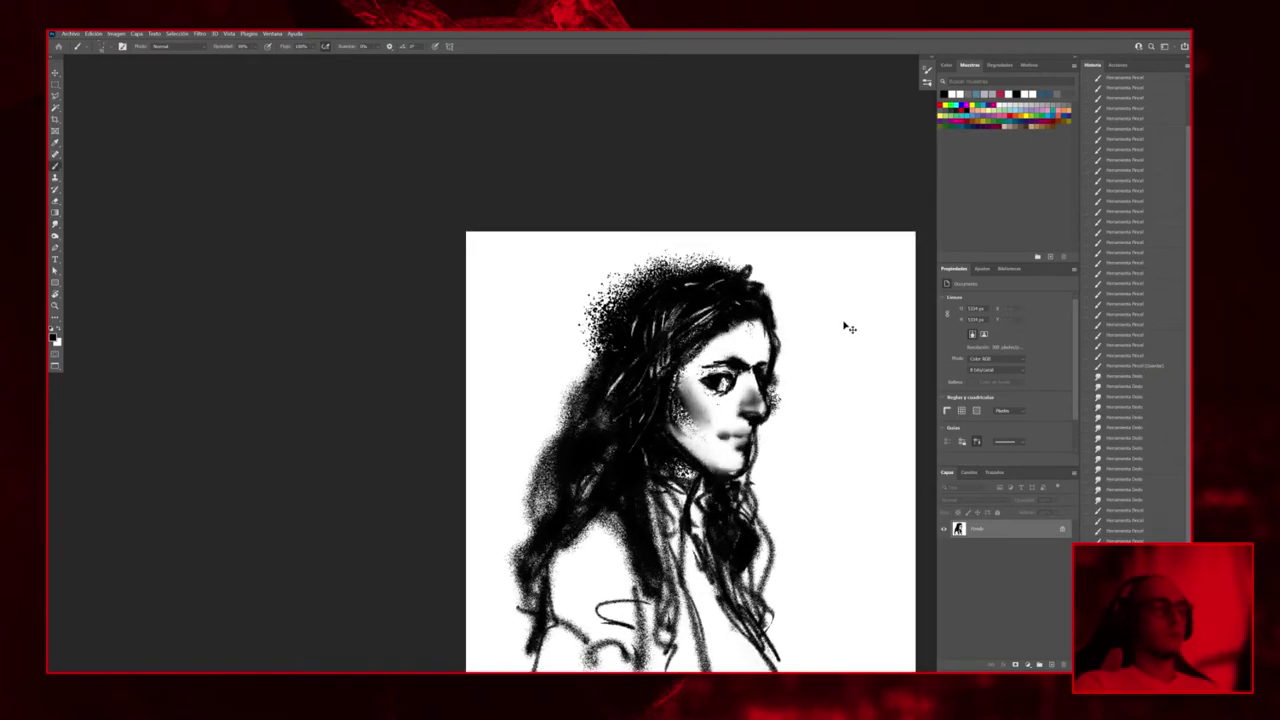
click(56, 223)
drag(672, 402, 684, 432)
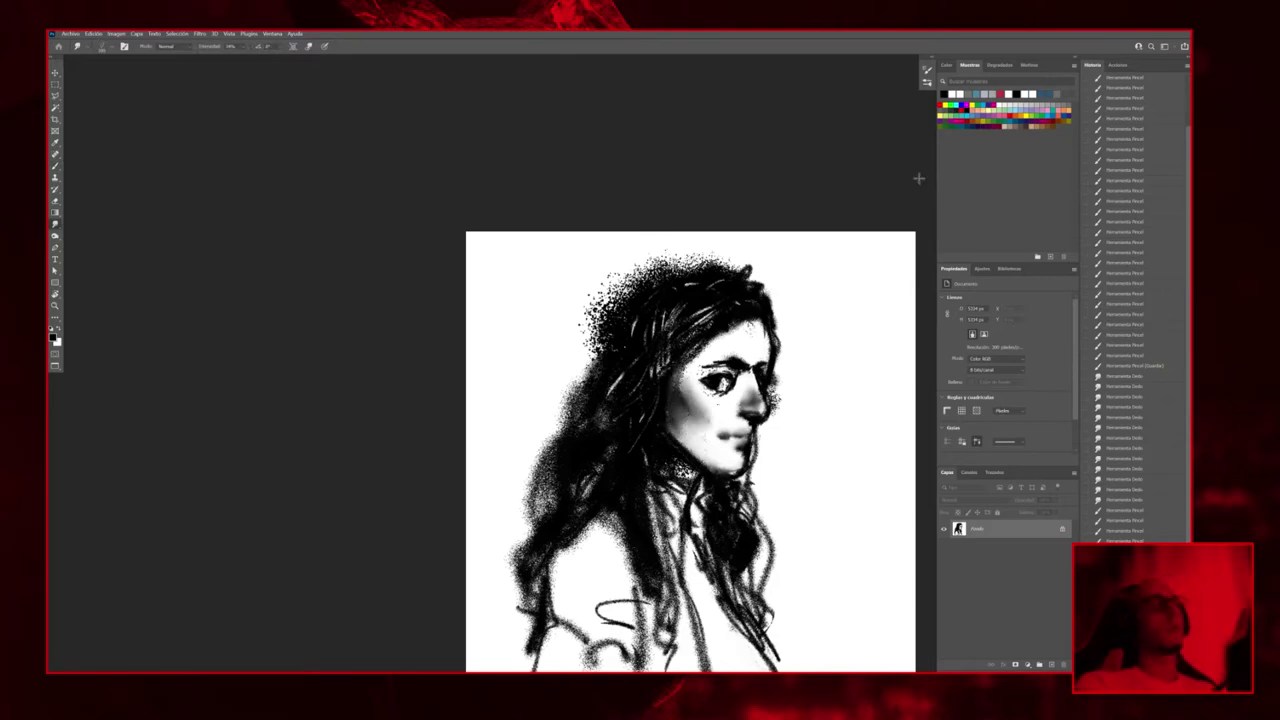
Soften the shading at the outer corner of the eye and brow with the Smudge tool after a brush touch-up
scroll(814, 423, up, 3)
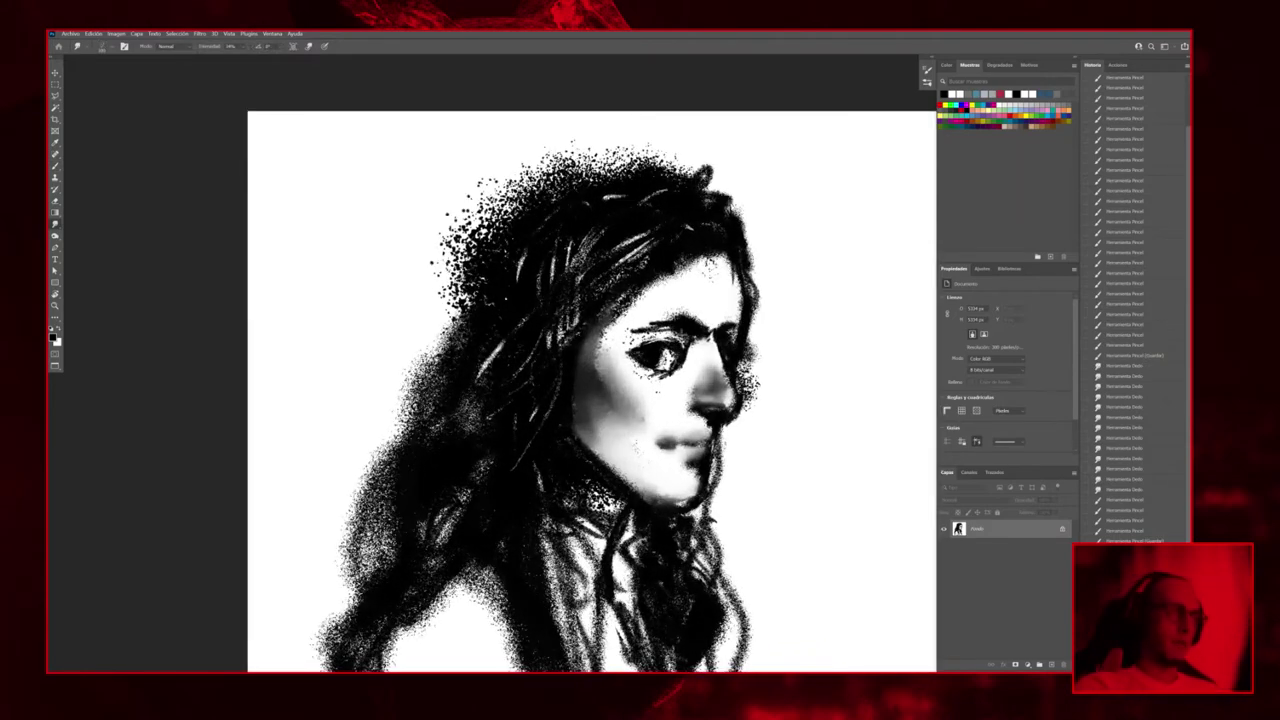
drag(688, 330, 620, 342)
key(b)
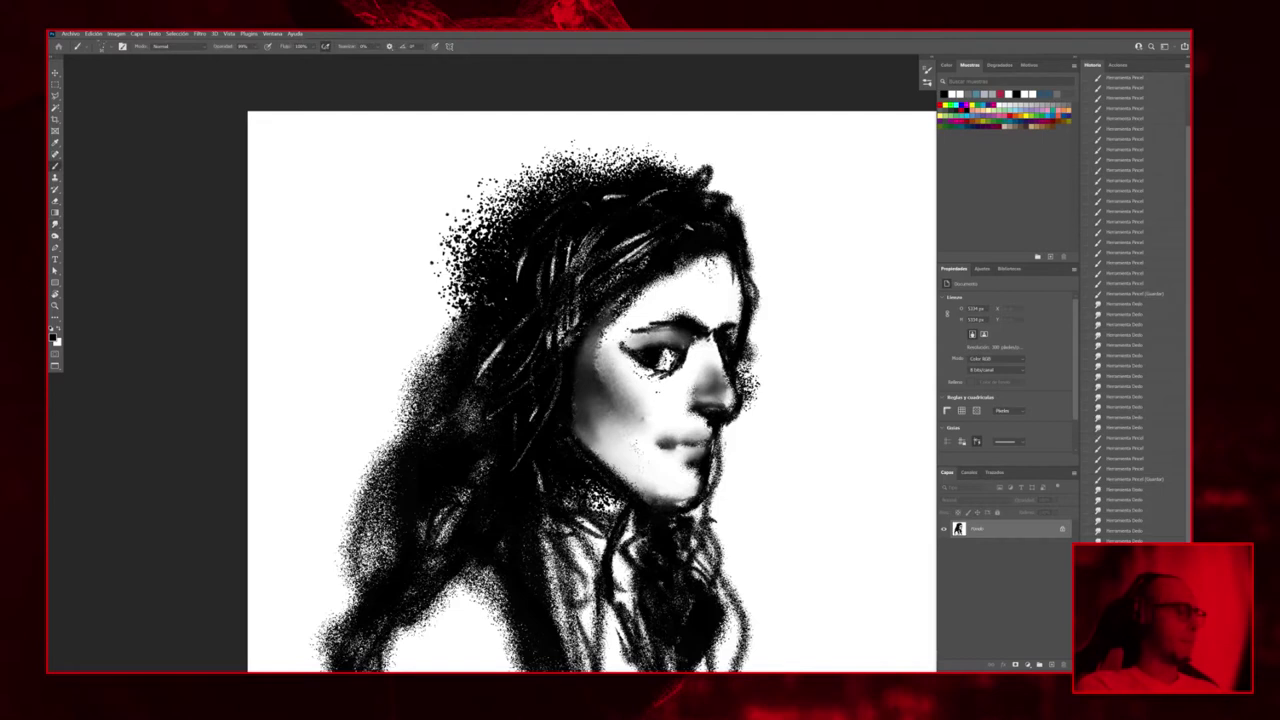
key(r)
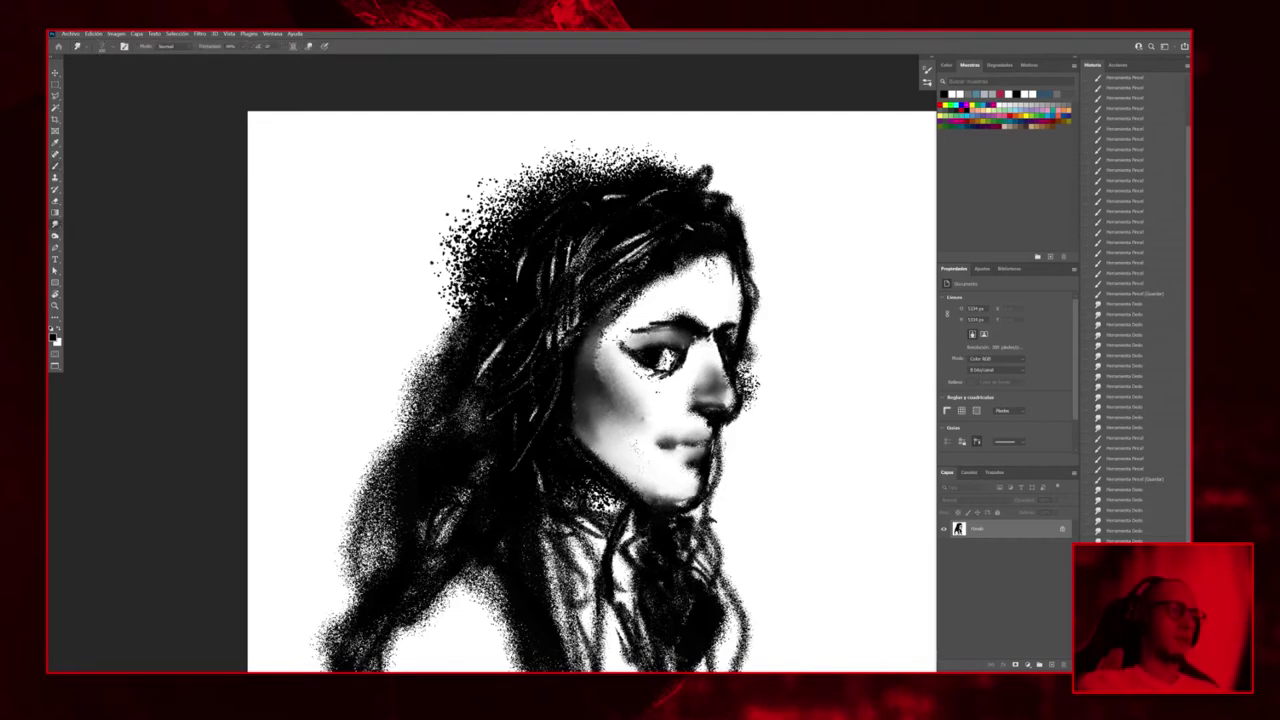
drag(652, 338, 624, 330)
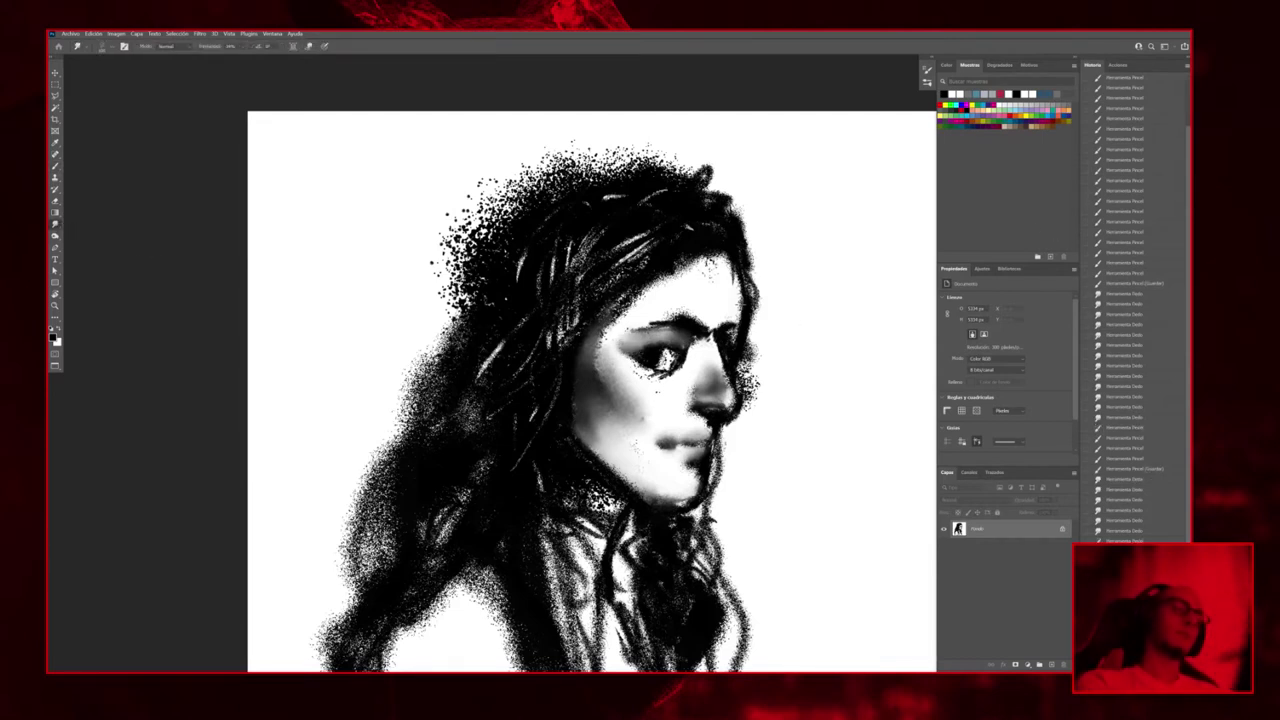
Smudge the shadow at the nose bridge and the speckled rim of the eye into a soft gradient
drag(706, 346, 686, 358)
drag(732, 310, 702, 360)
key(b)
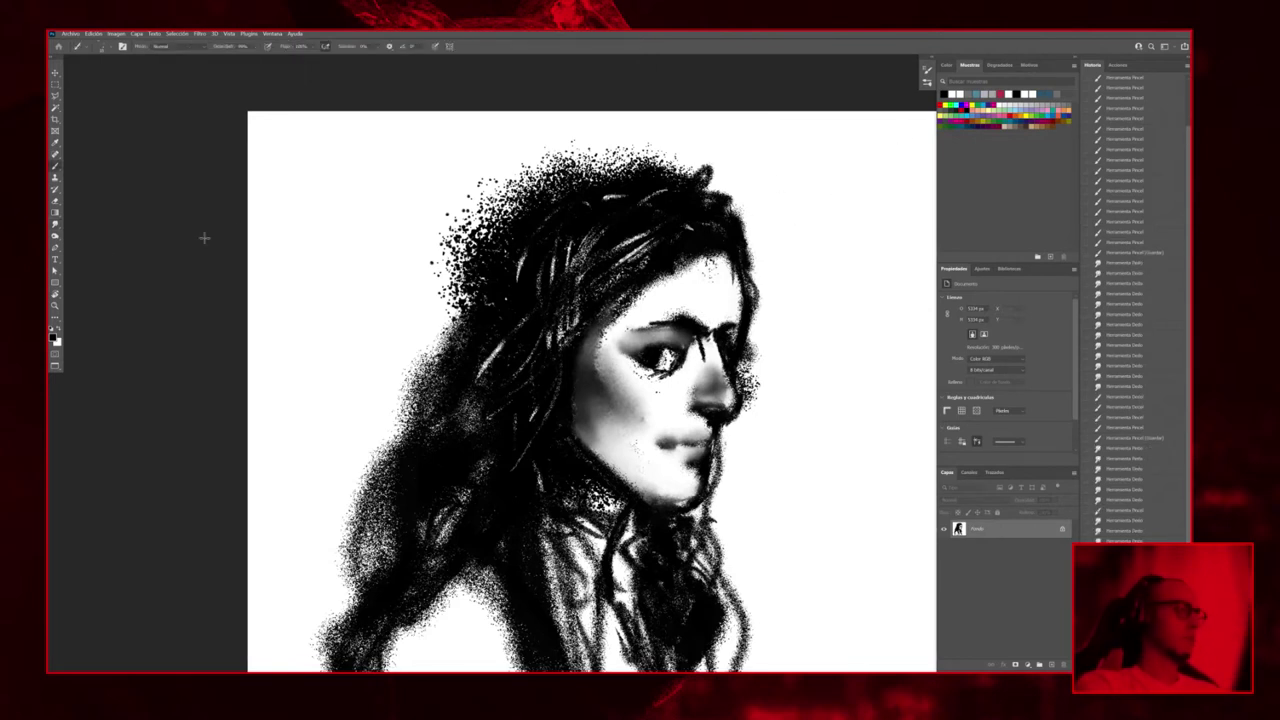
click(56, 224)
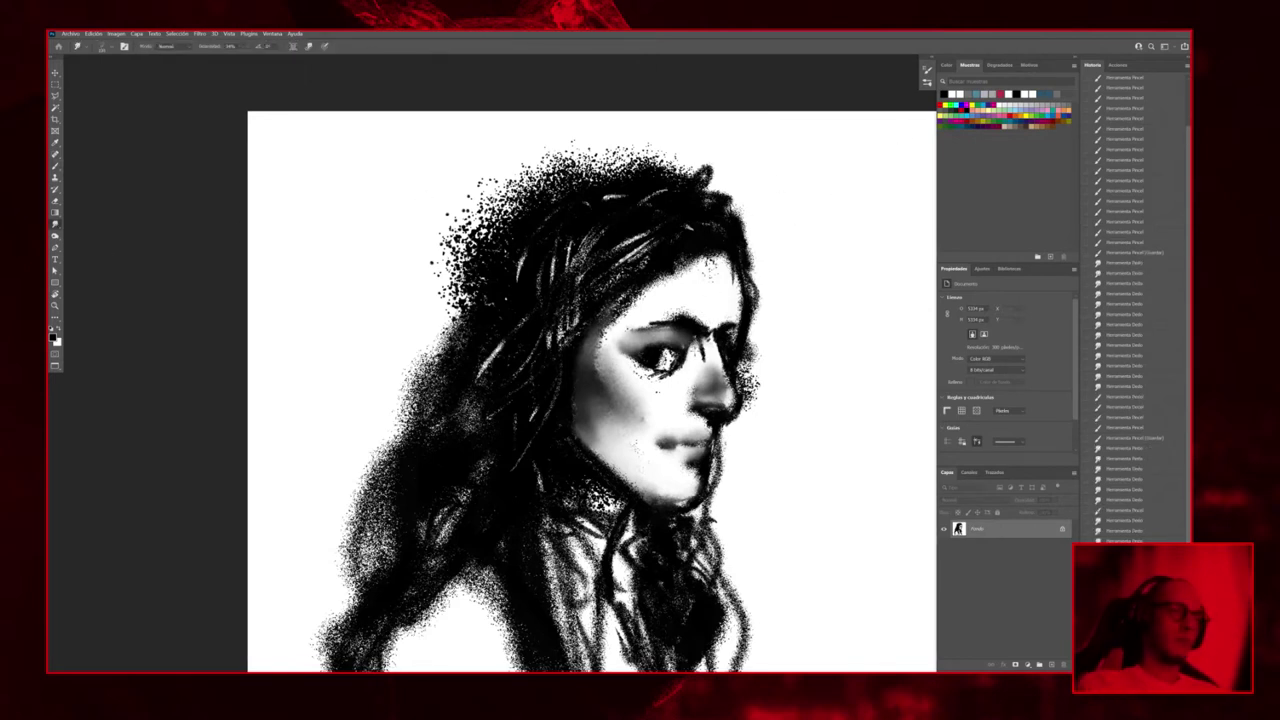
drag(712, 334, 692, 350)
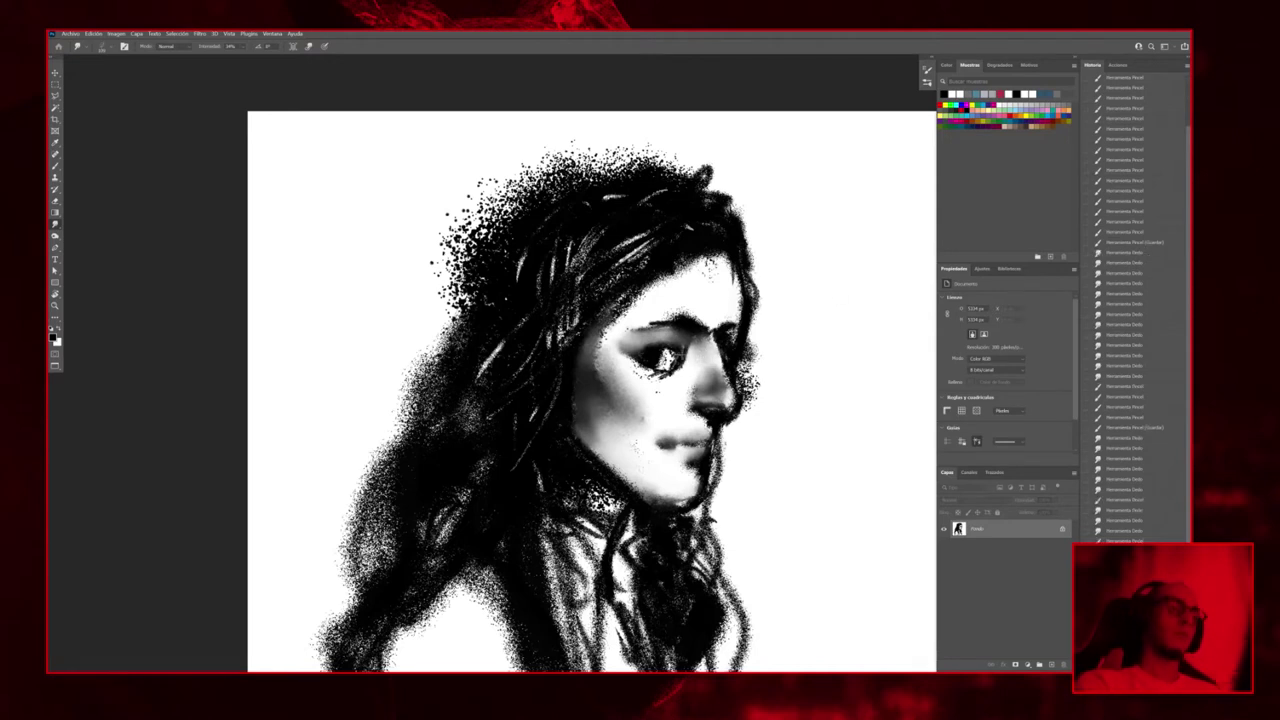
drag(686, 350, 678, 378)
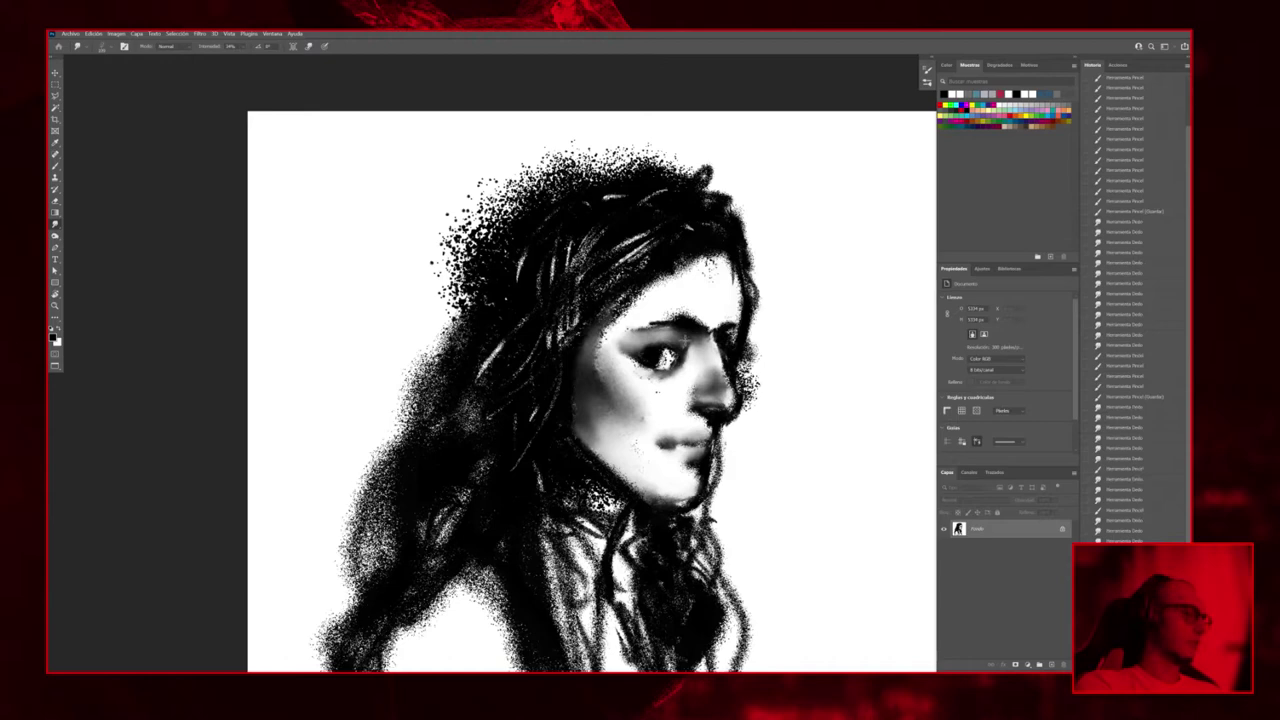
Clean up the speckled eye with white brush dabs, defining the white of the eye around the dark iris
key(f)
key(f)
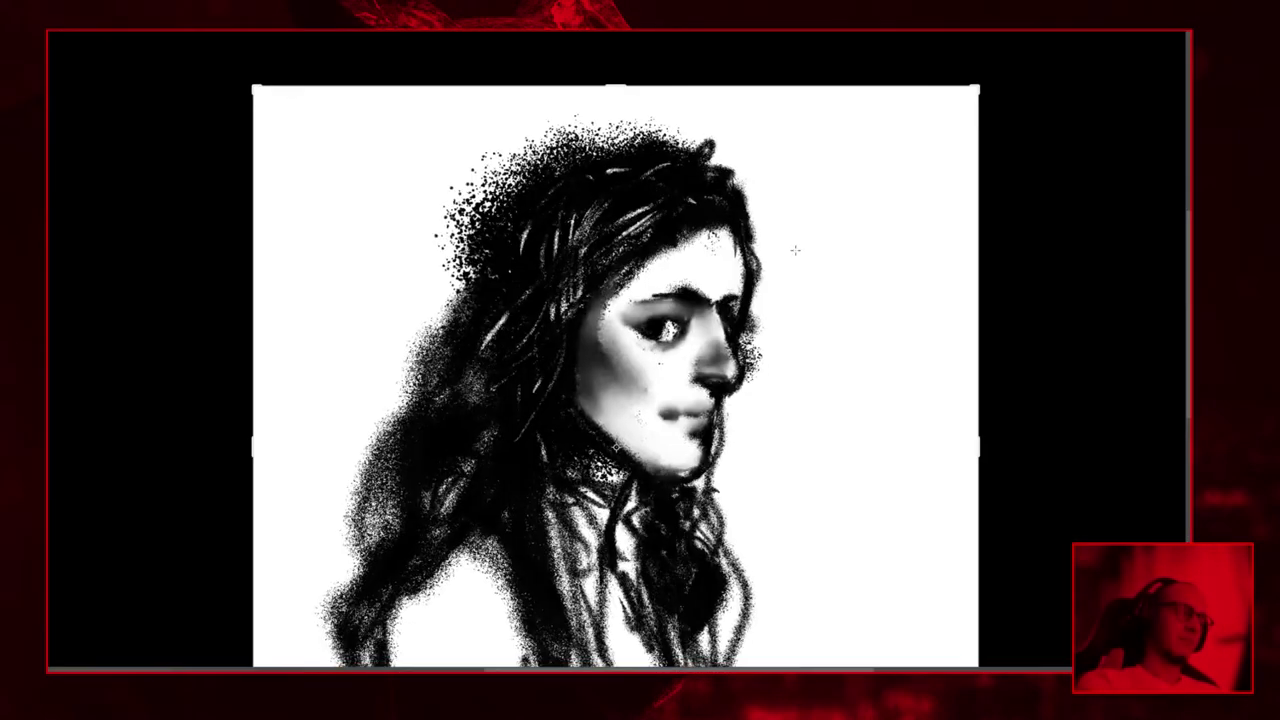
key(f)
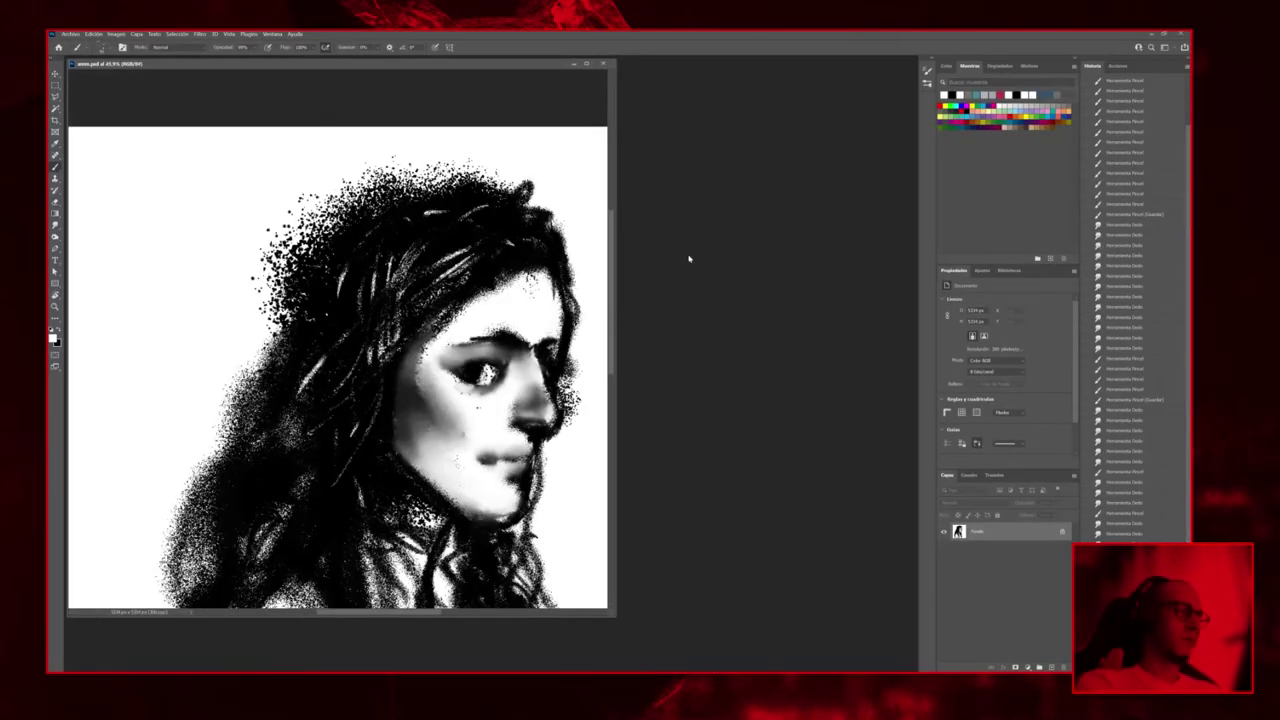
key(f)
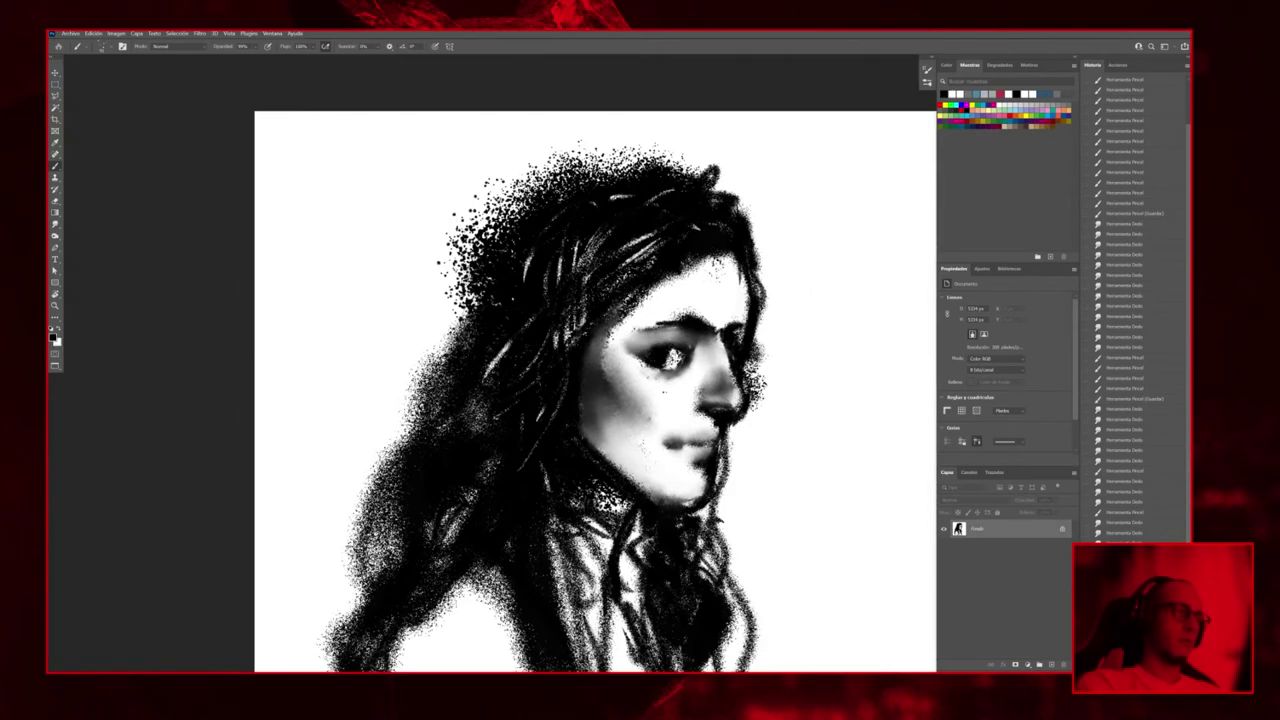
click(677, 359)
key(x)
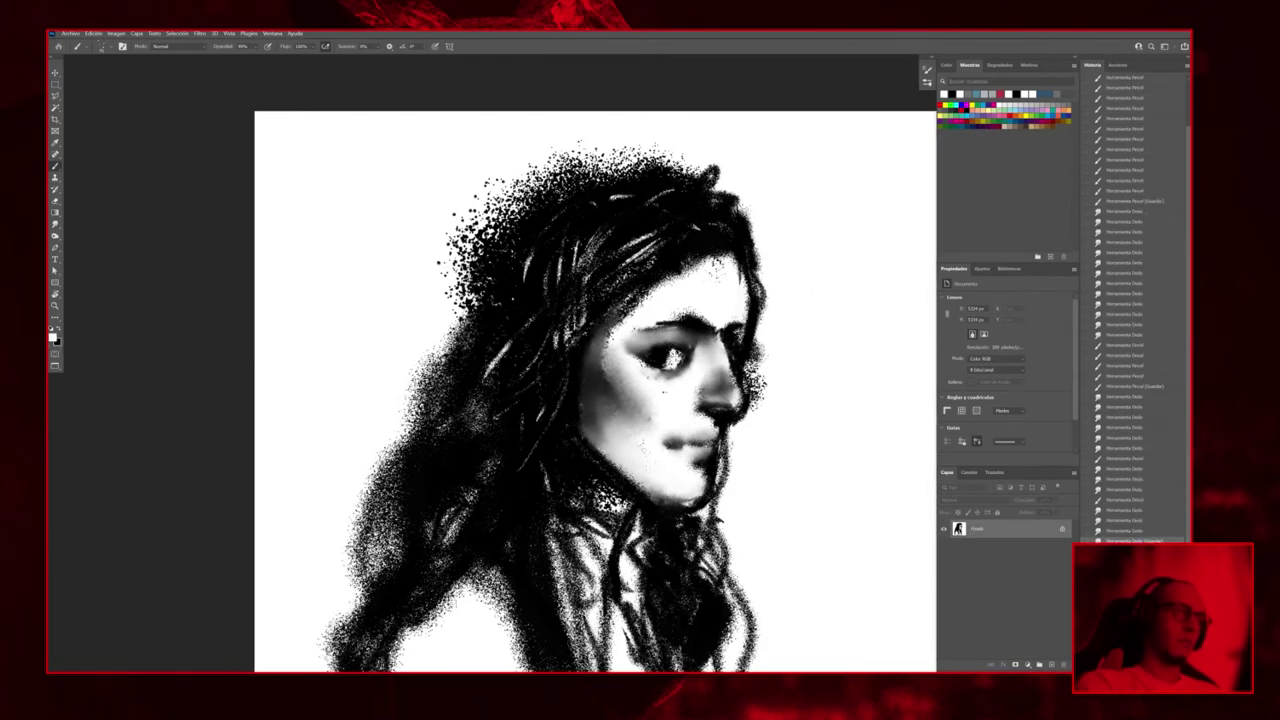
click(677, 359)
click(677, 359)
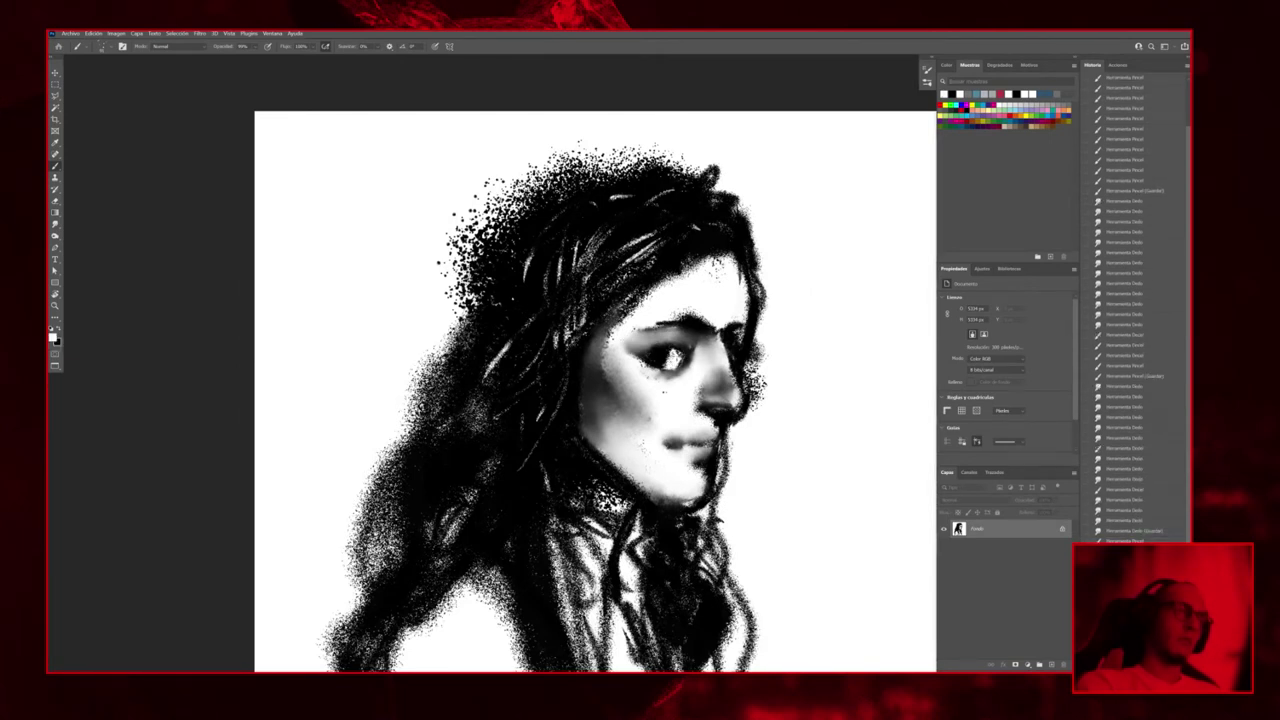
click(677, 359)
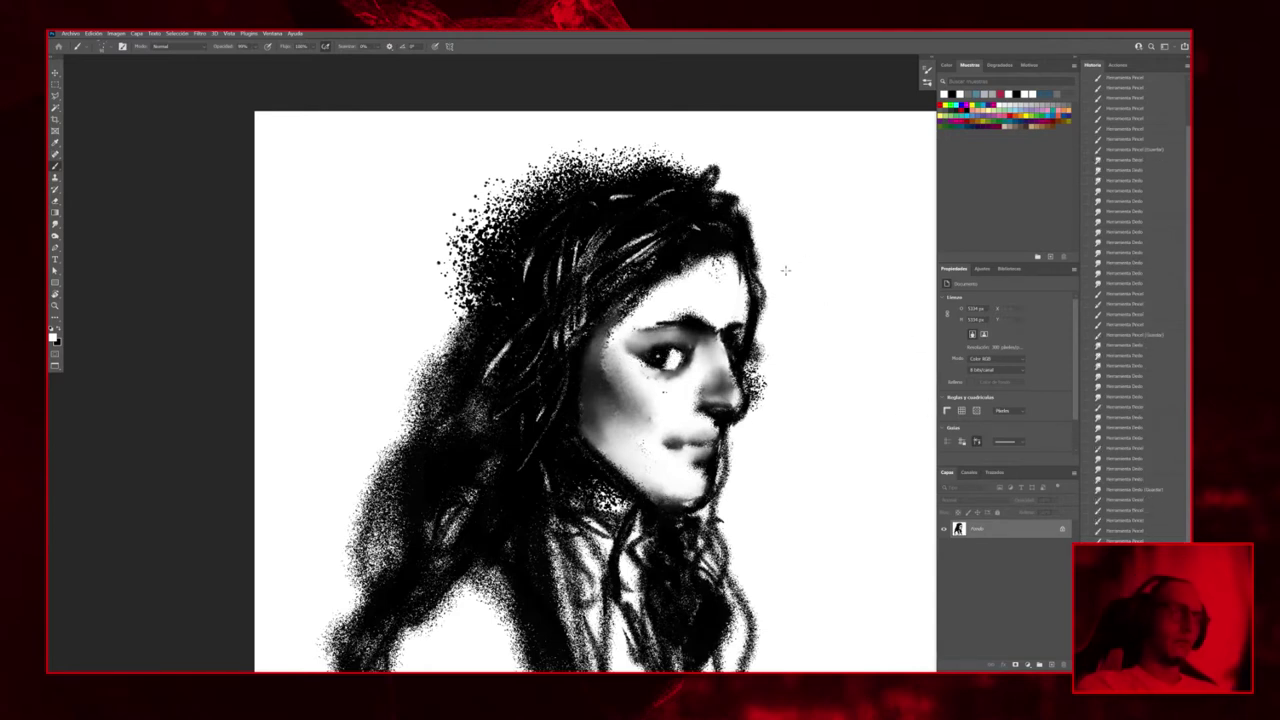
drag(663, 358, 687, 348)
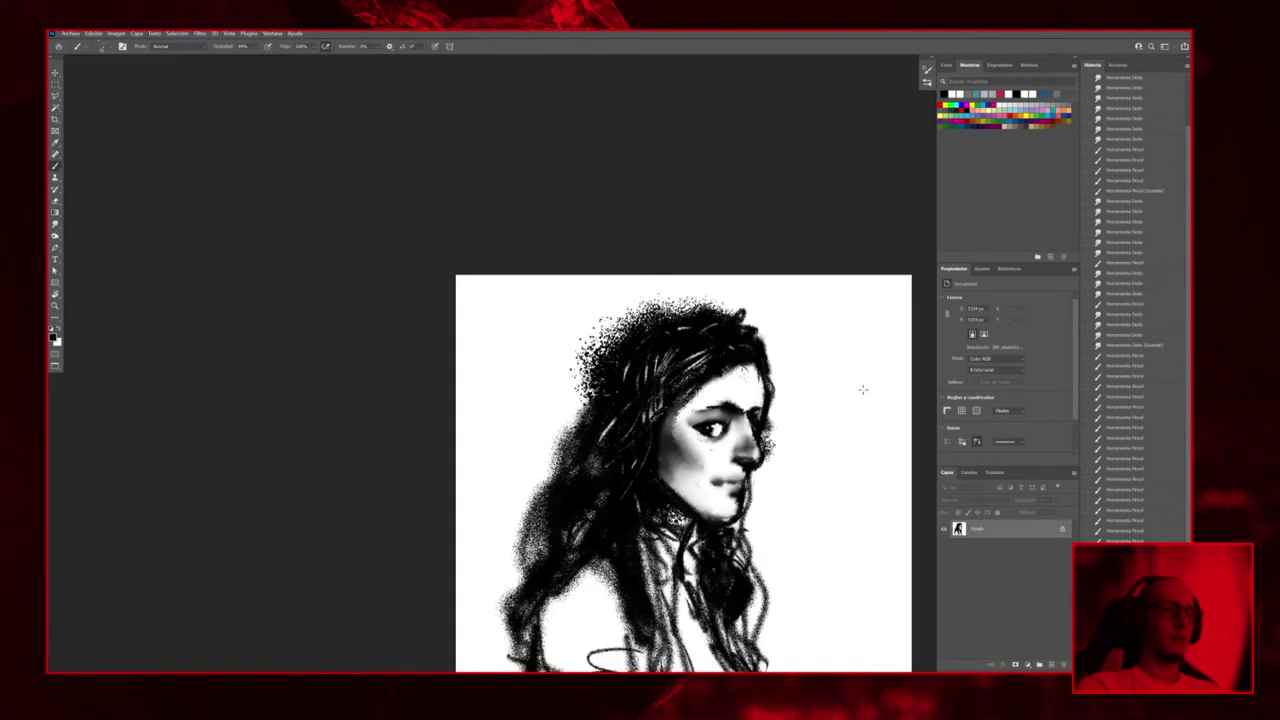
Darken the upper eyelid line of the near eye with a black brush stroke
scroll(782, 407, up, 3)
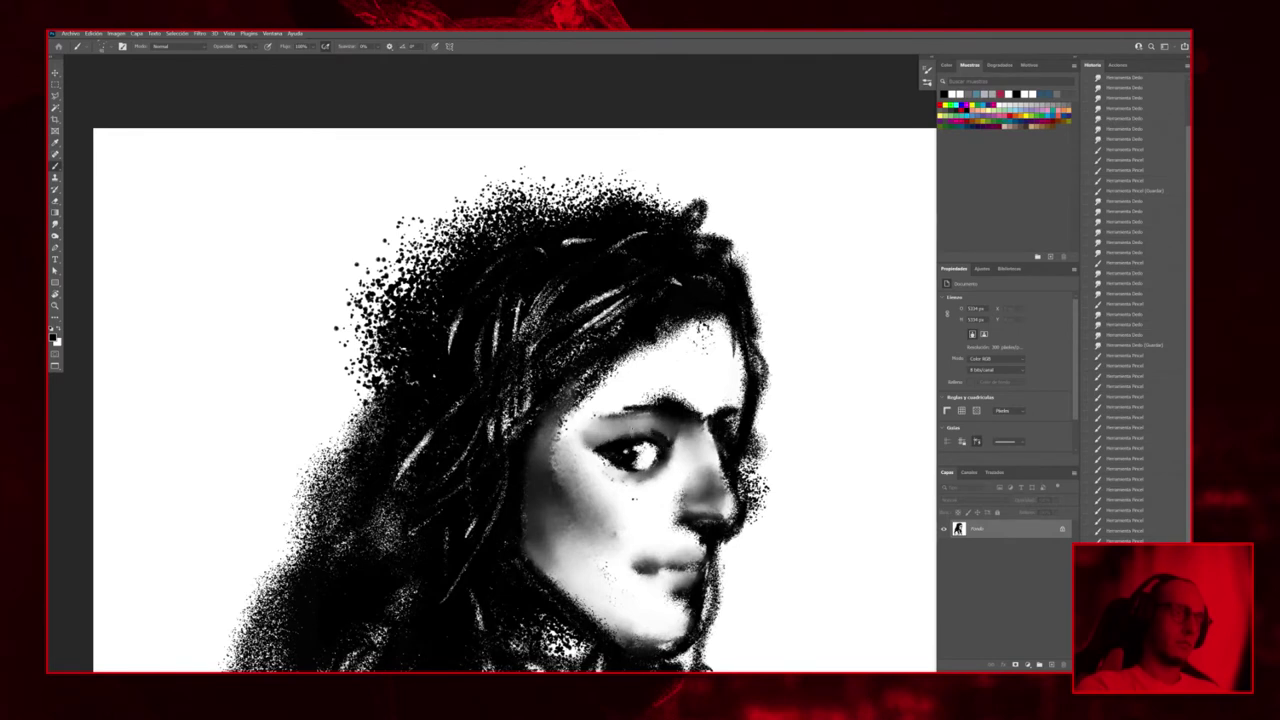
click(609, 441)
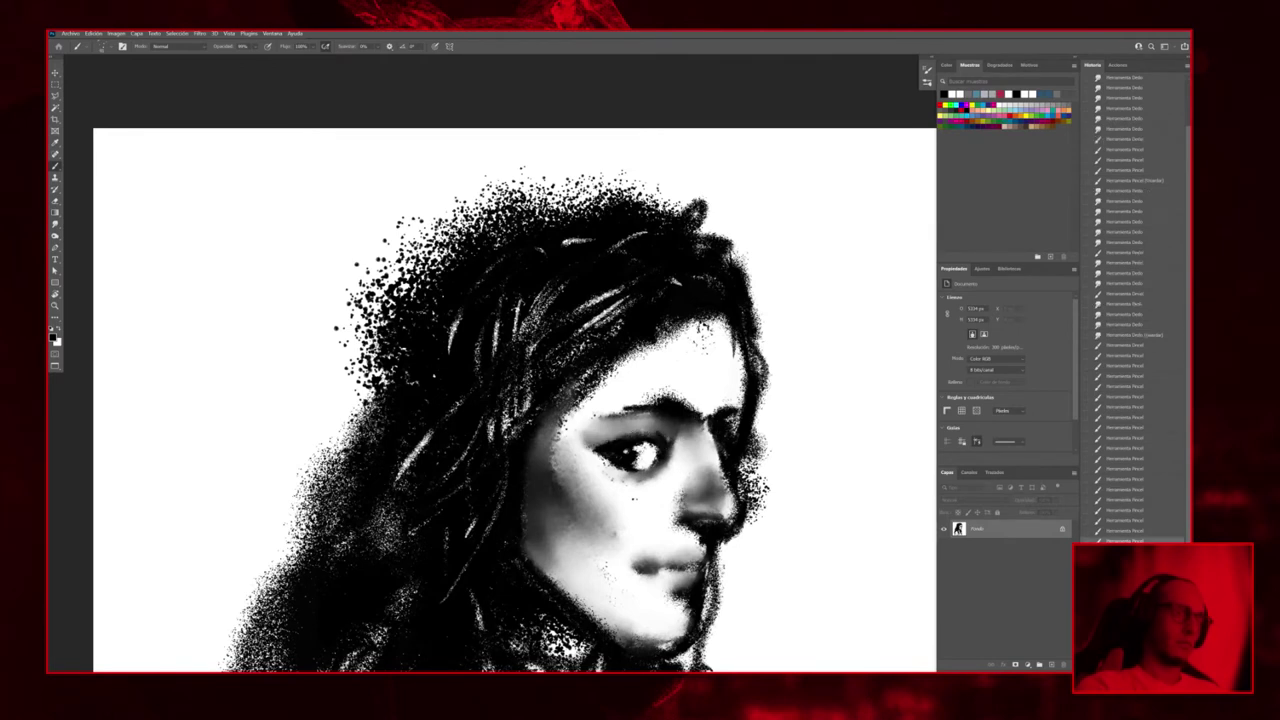
scroll(715, 448, down, 5)
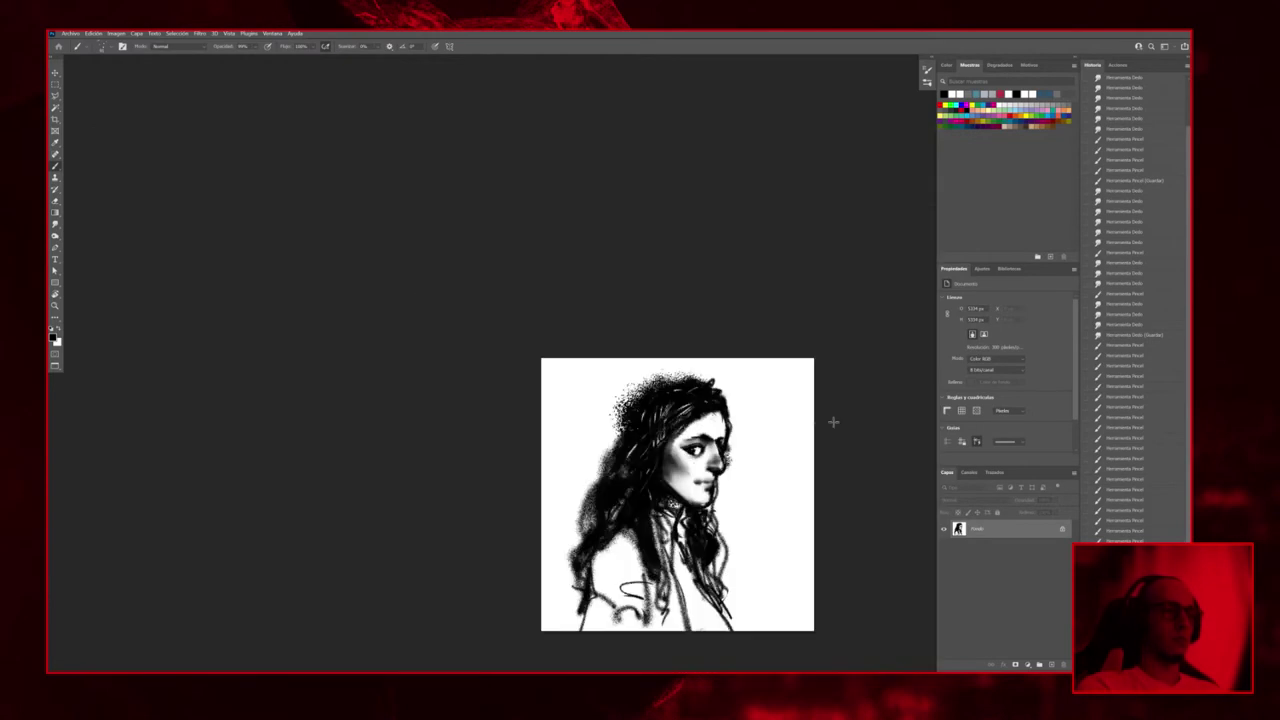
Paint short dark gray hair strokes through the near eyebrow toward the nose bridge
scroll(741, 443, up, 5)
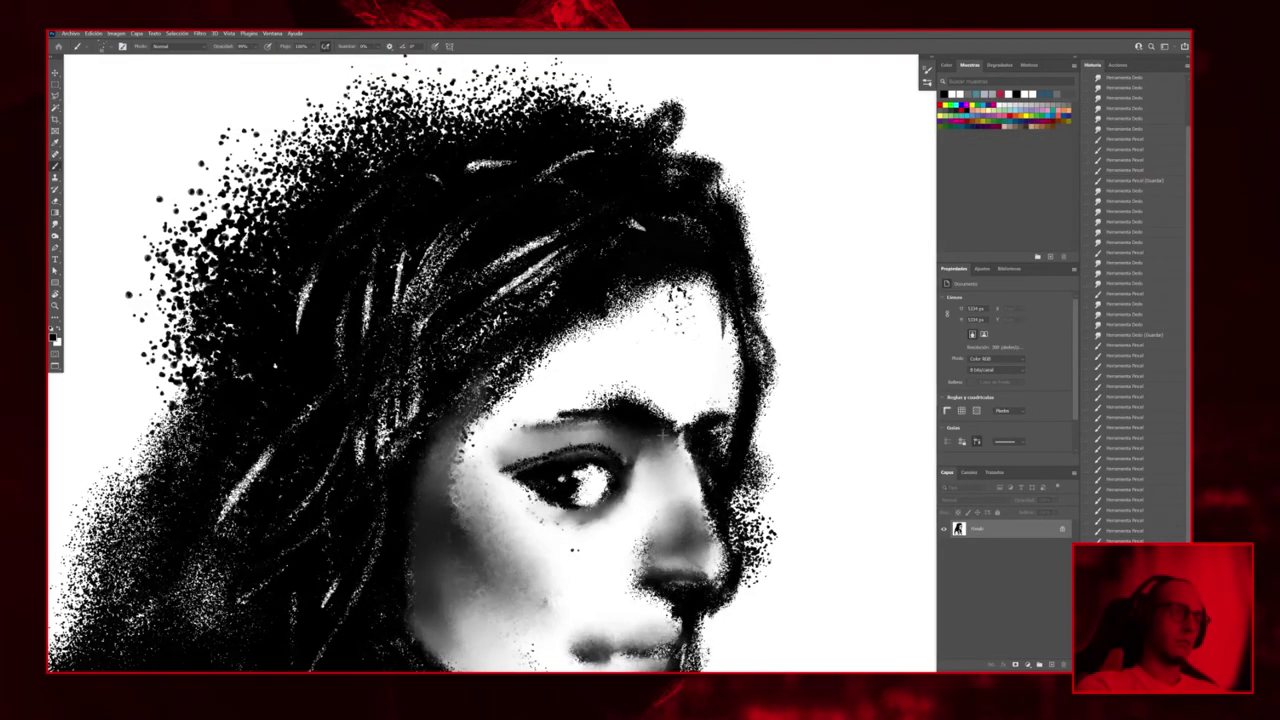
click(659, 428)
click(652, 412)
click(652, 422)
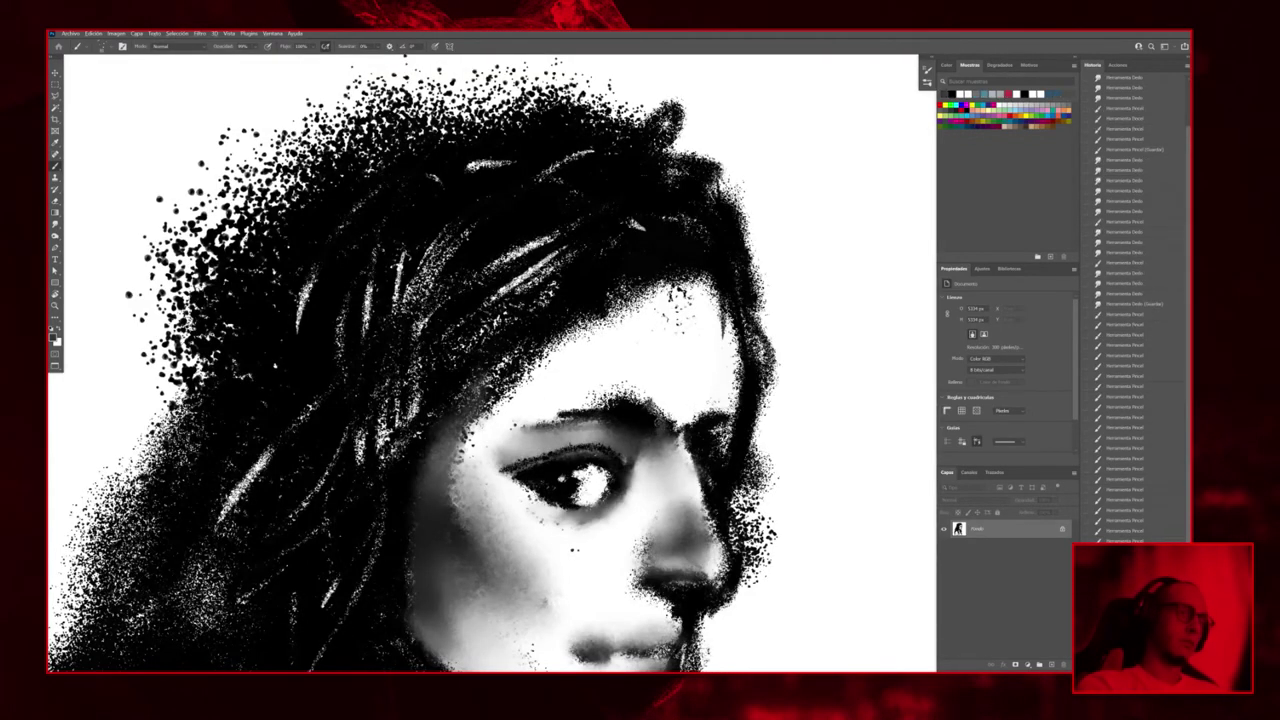
click(652, 420)
click(640, 425)
click(630, 412)
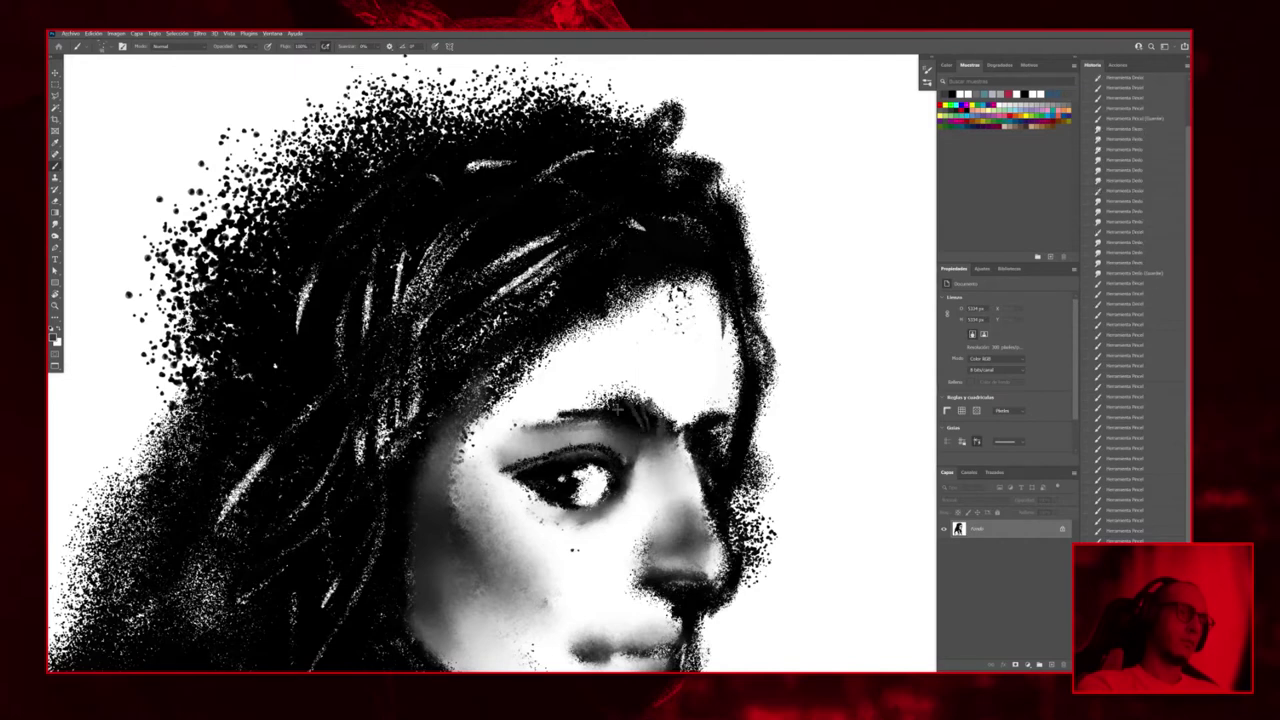
scroll(660, 418, down, 1)
scroll(660, 418, down, 3)
scroll(660, 418, up, 3)
click(660, 421)
click(645, 417)
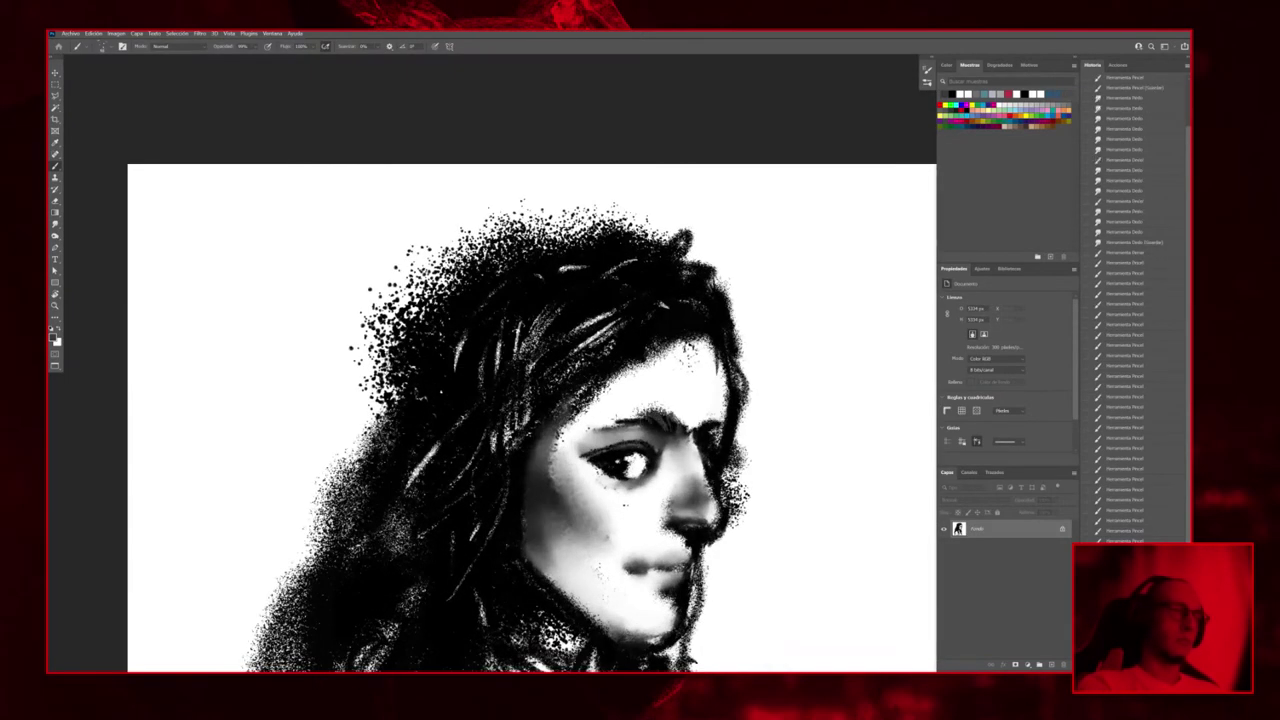
click(681, 434)
click(687, 426)
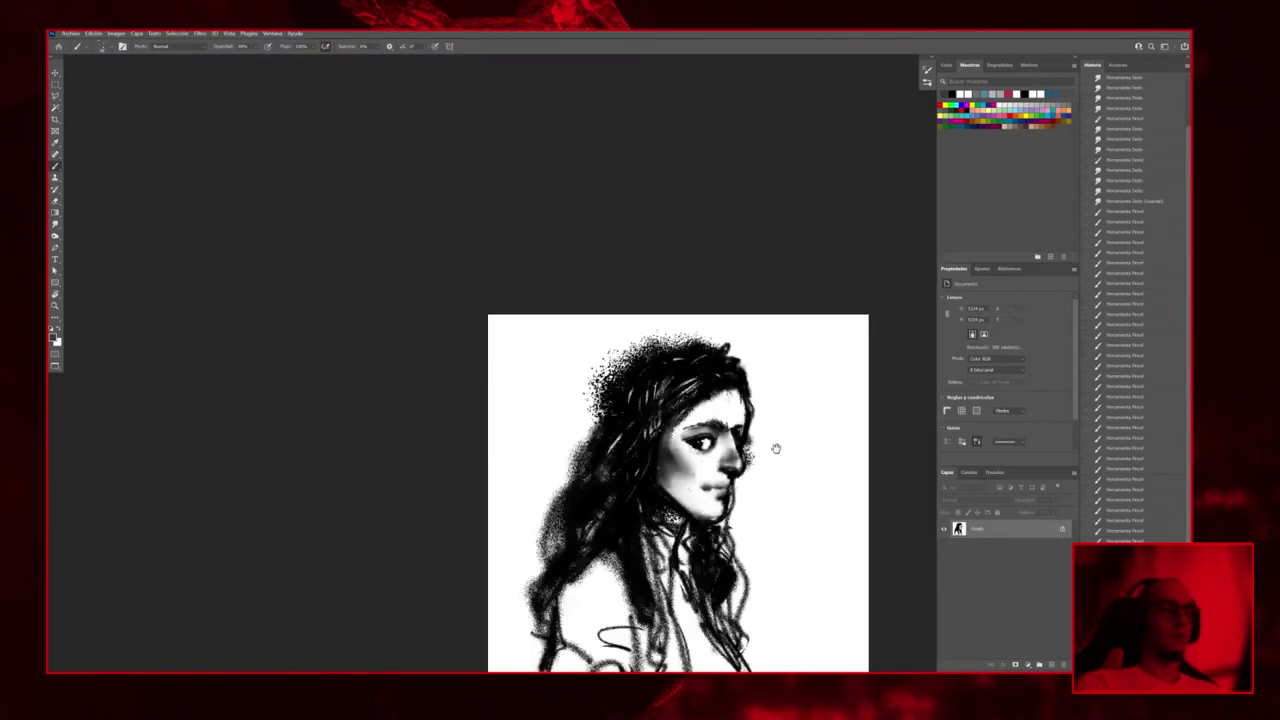
Dab dark gray brush touches onto the iris of the near eye
scroll(760, 430, down, 3)
scroll(757, 431, down, 2)
scroll(770, 443, up, 5)
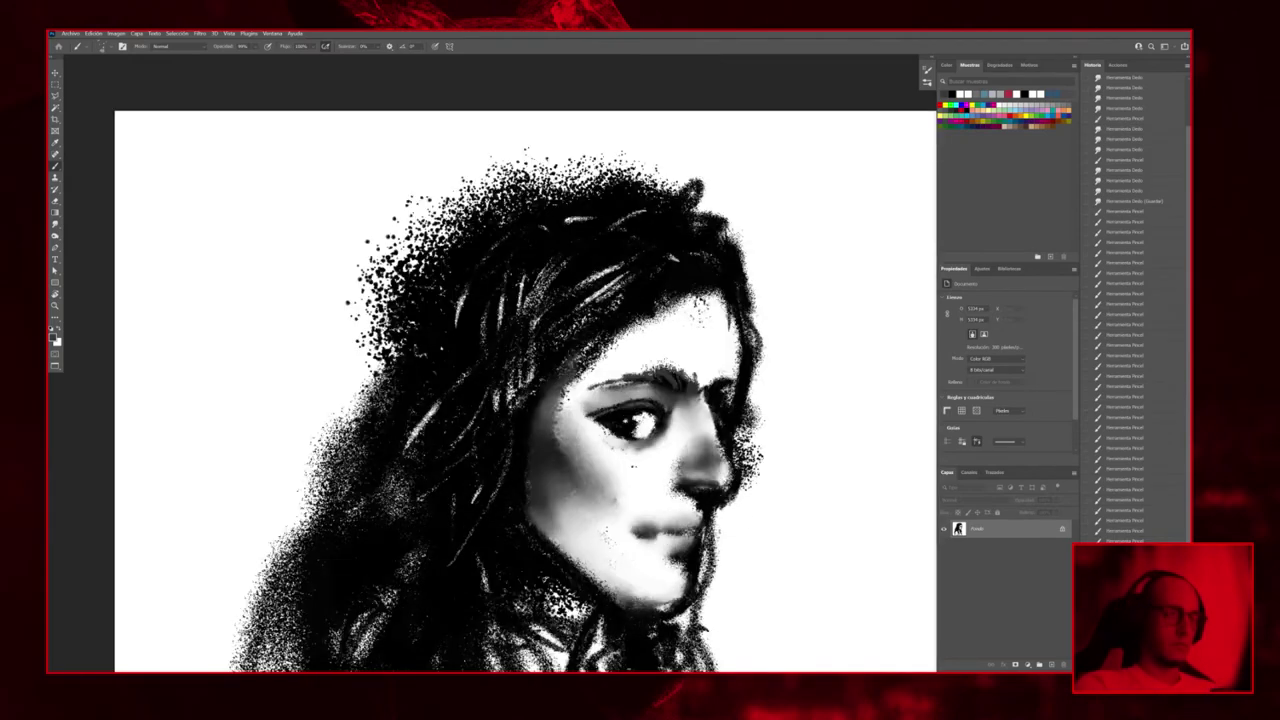
scroll(752, 432, down, 3)
scroll(752, 432, up, 1)
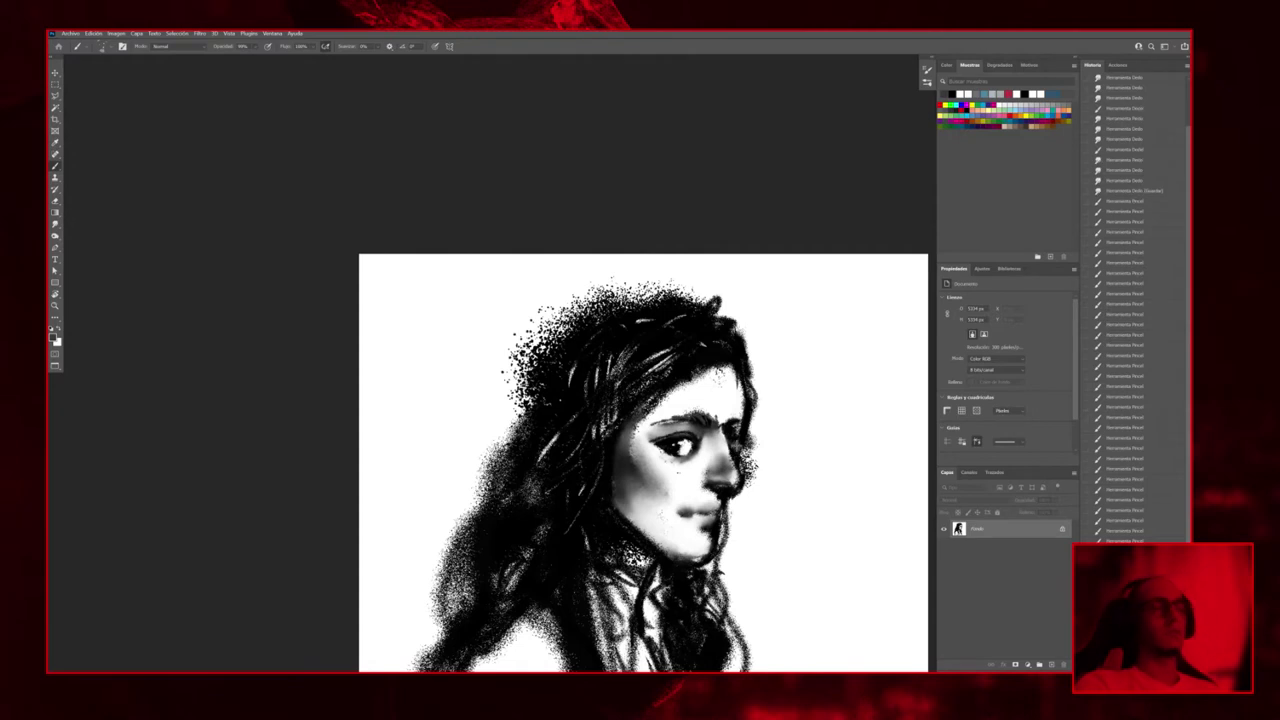
click(683, 446)
click(683, 447)
click(686, 446)
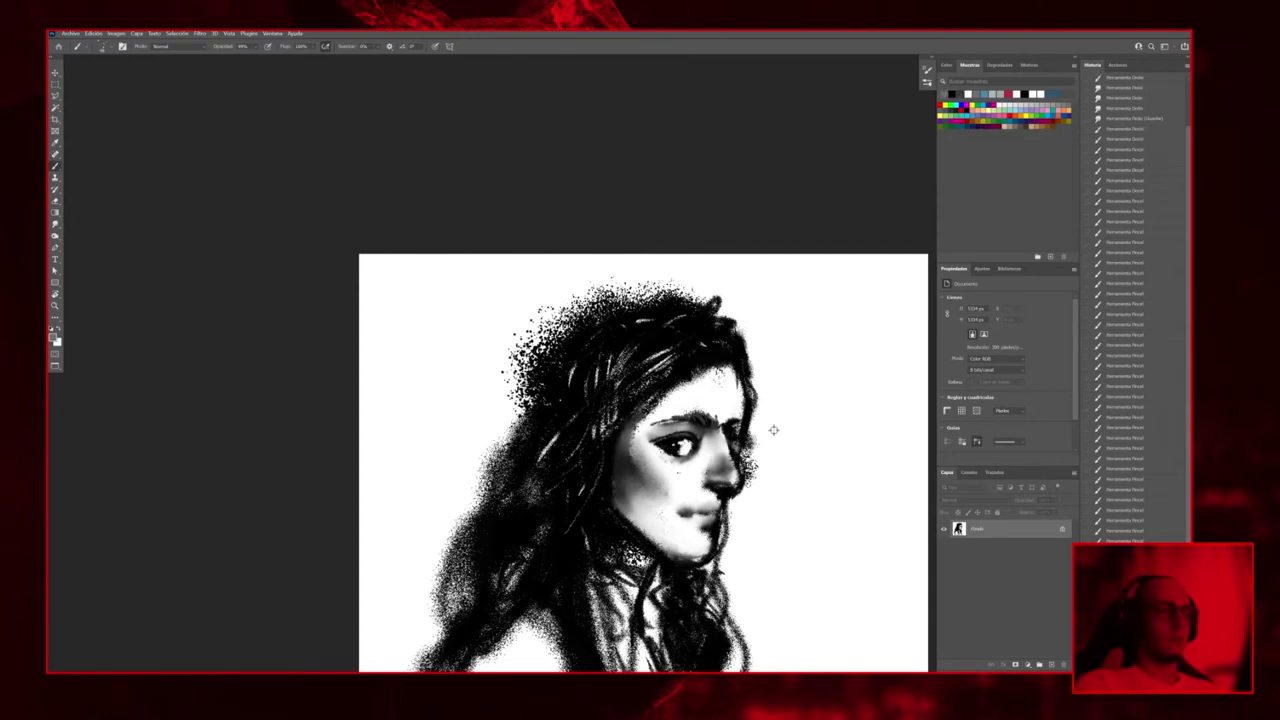
Paint white over the dark speckles beside the nose bridge and touch up the edge in black
key(x)
click(750, 448)
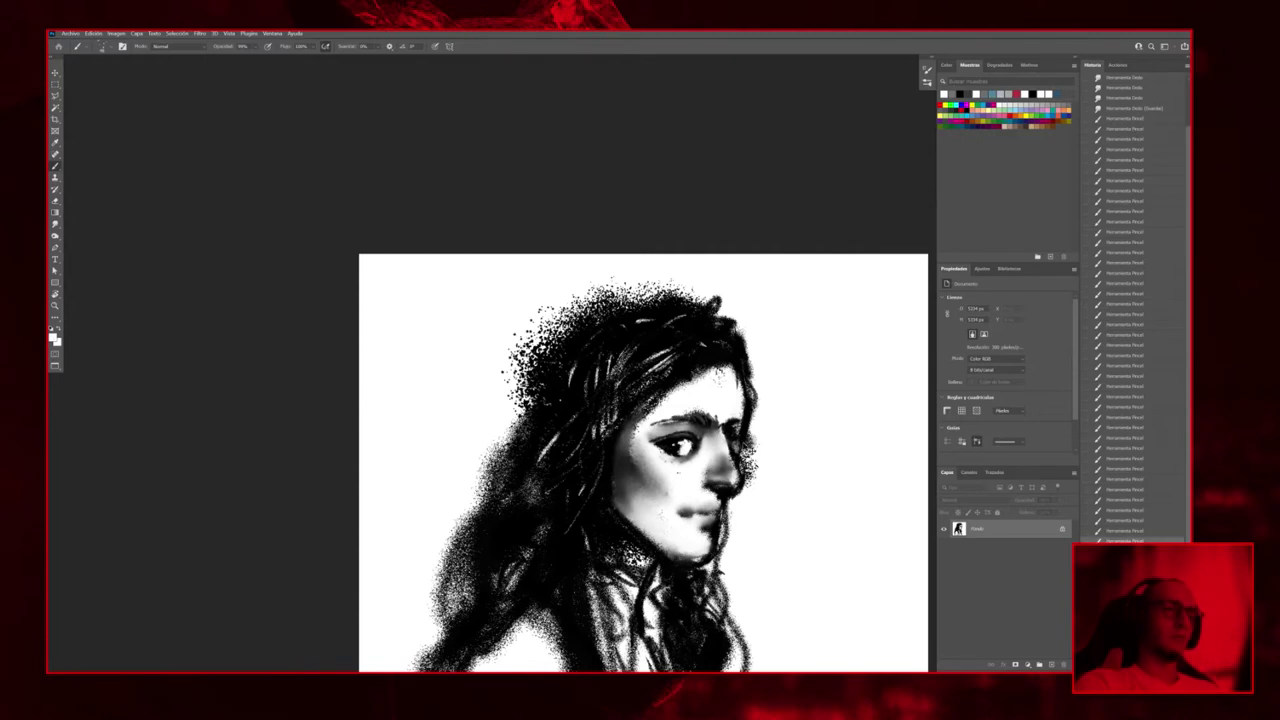
click(751, 448)
key(x)
click(750, 448)
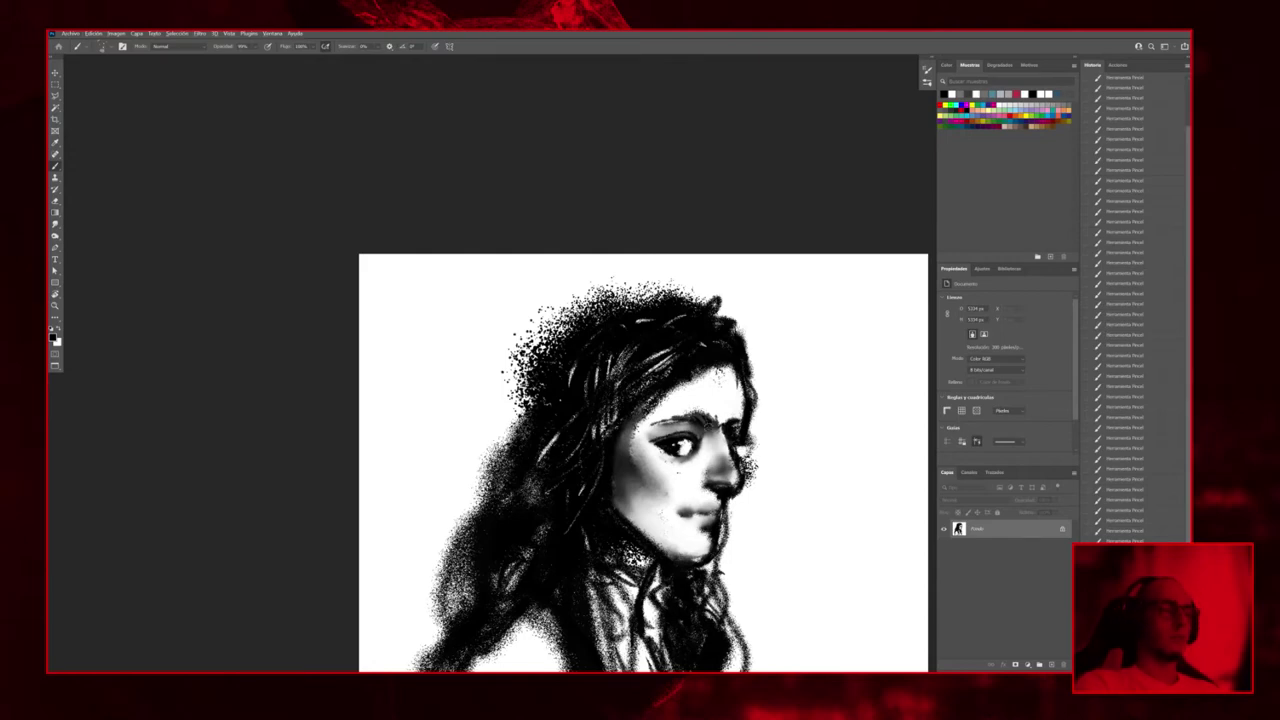
Refine the far eye with small black lash strokes and thin out the speckles beside the nose with white
key(x)
scroll(736, 448, down, 3)
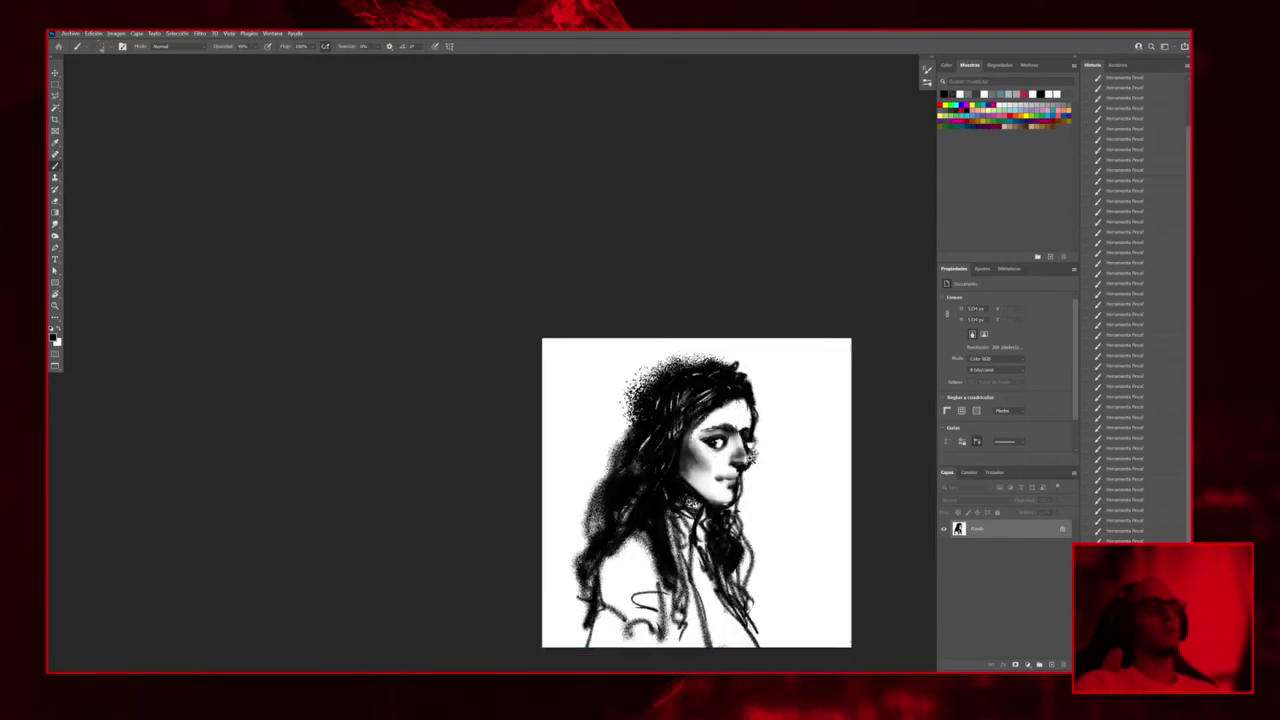
scroll(736, 448, up, 4)
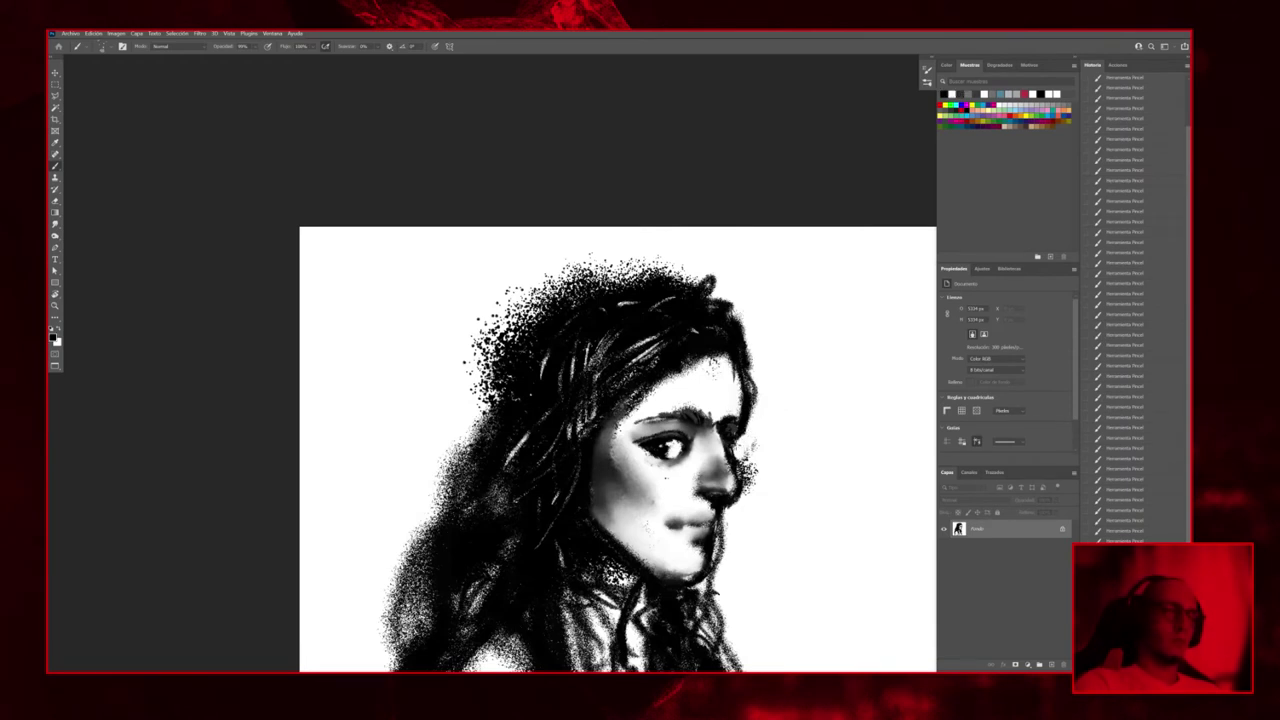
scroll(765, 443, down, 3)
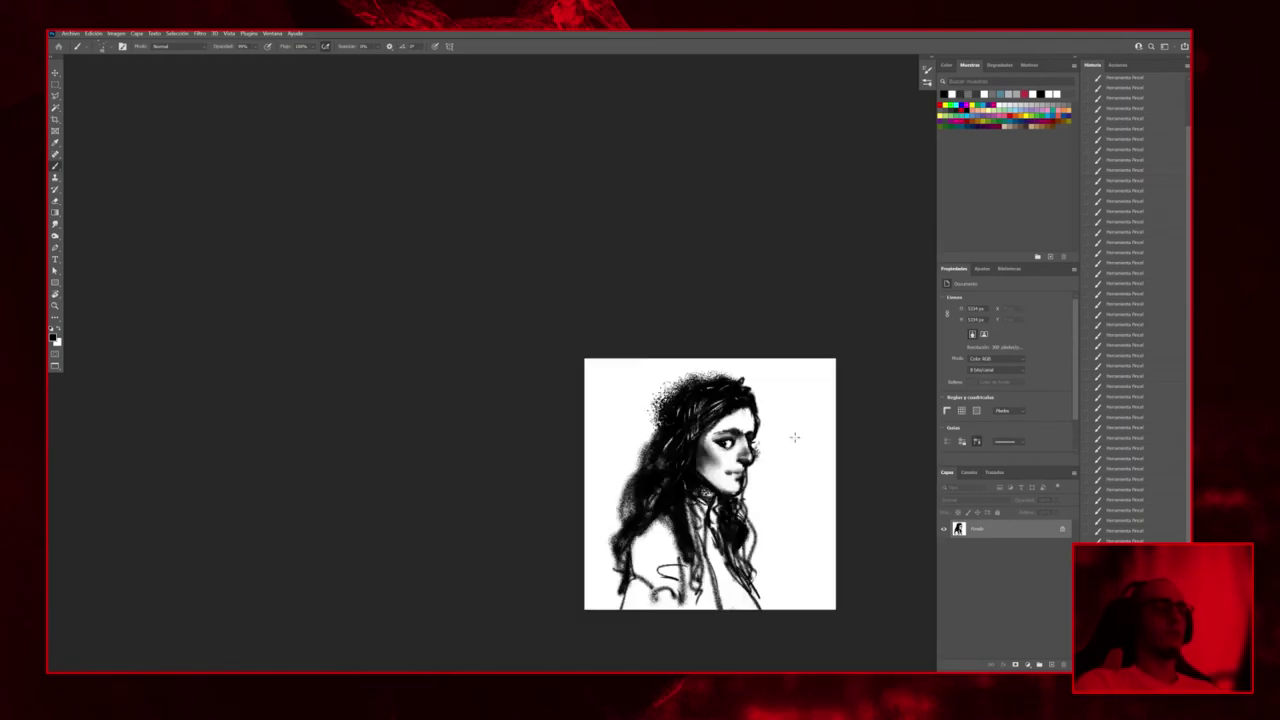
scroll(765, 443, up, 4)
key(x)
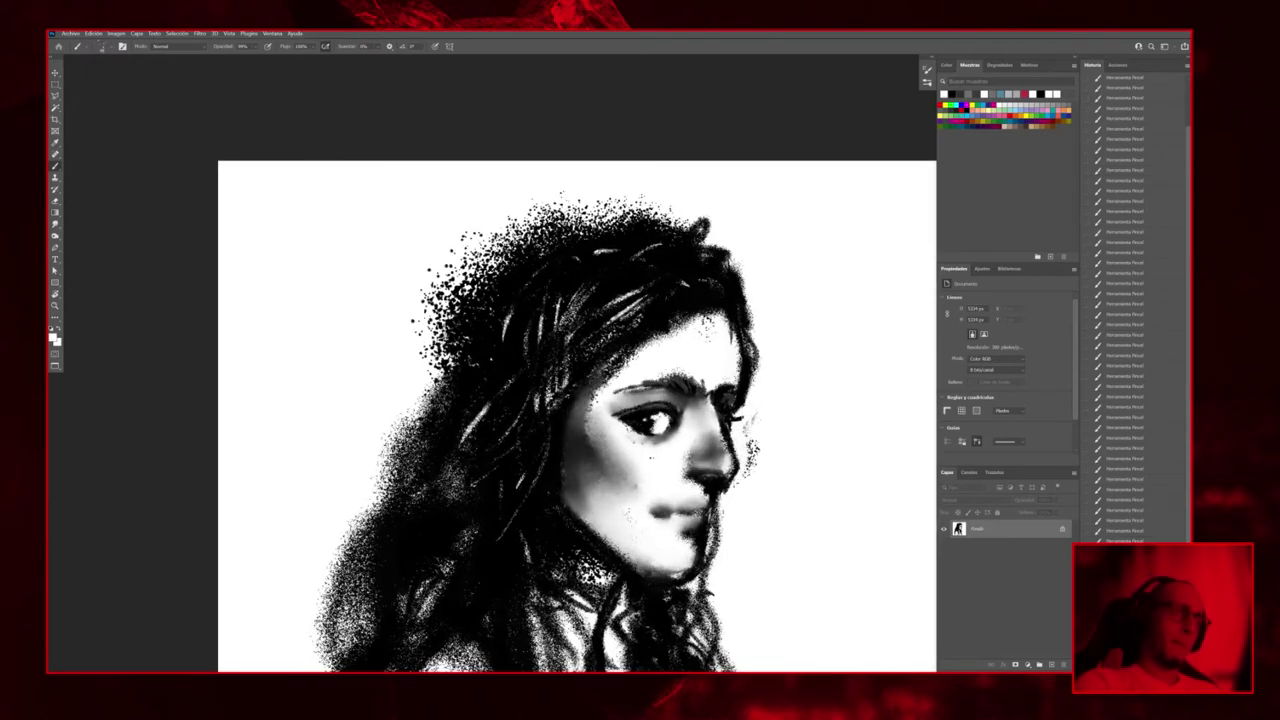
Smudge the speckled texture on the neck beneath the jaw into a smooth gray shadow
scroll(750, 480, down, 4)
scroll(757, 500, up, 1)
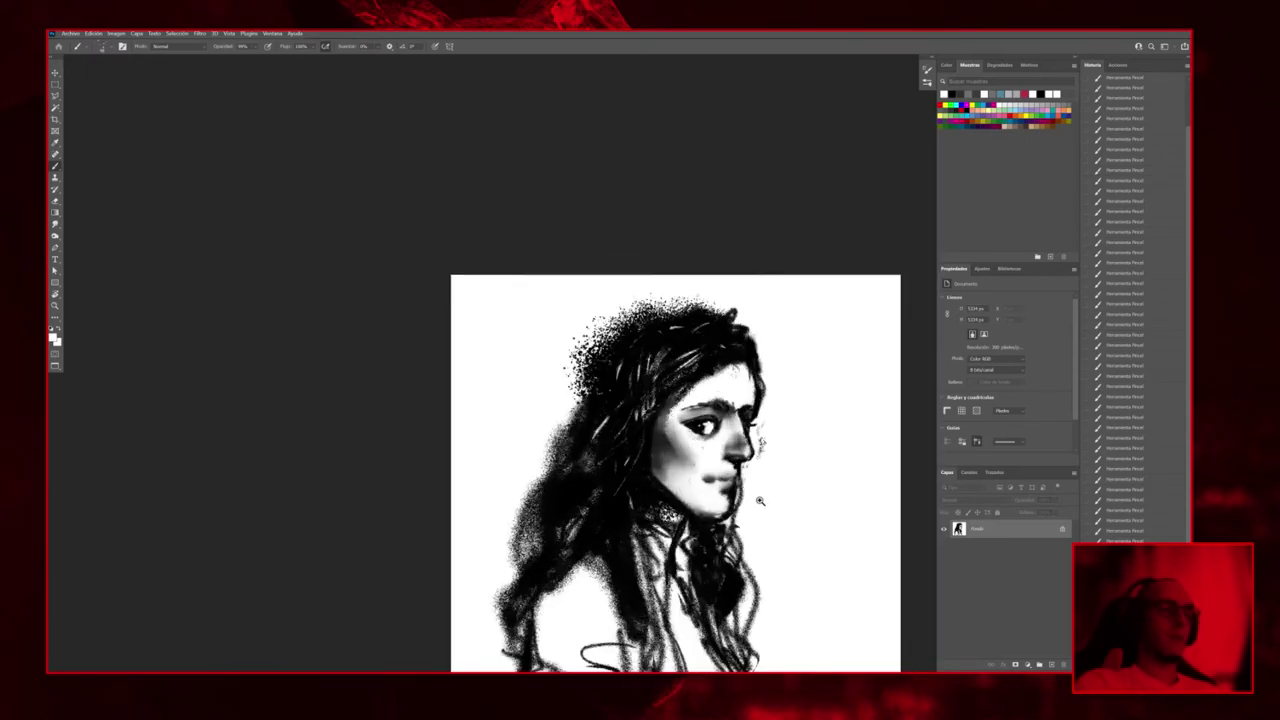
scroll(817, 410, down, 2)
scroll(817, 410, up, 3)
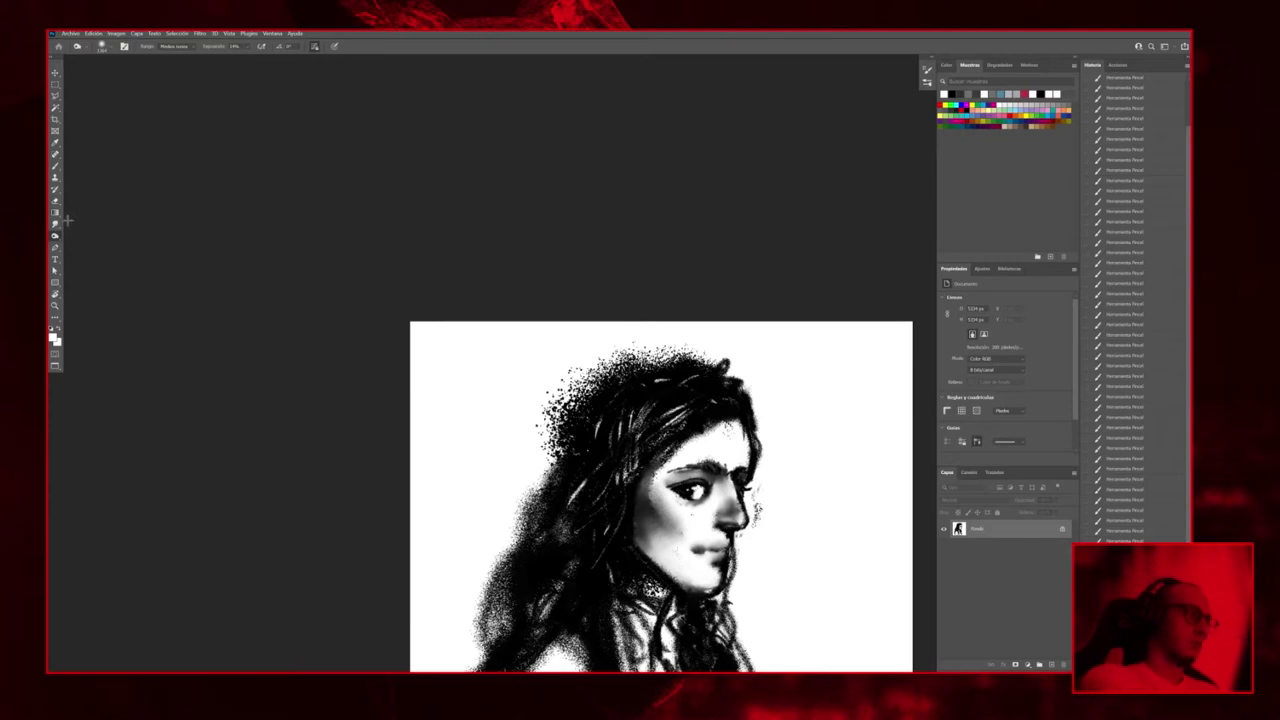
key(r)
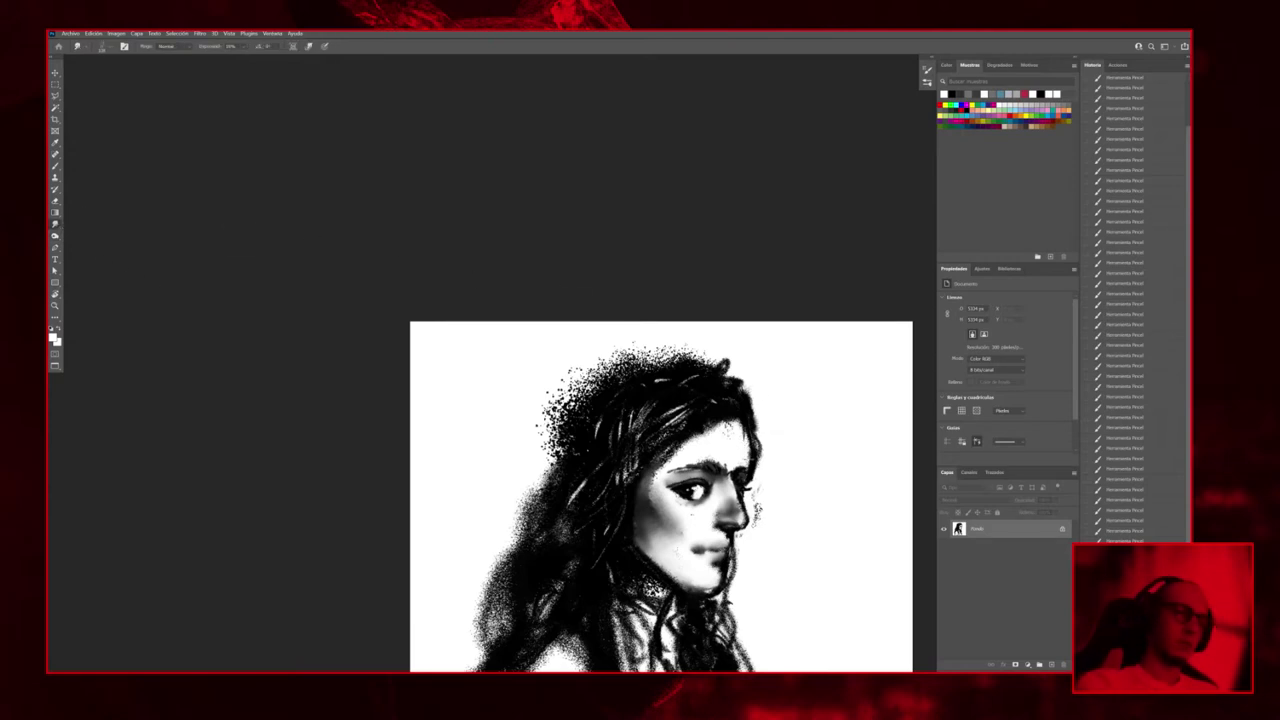
scroll(770, 444, down, 3)
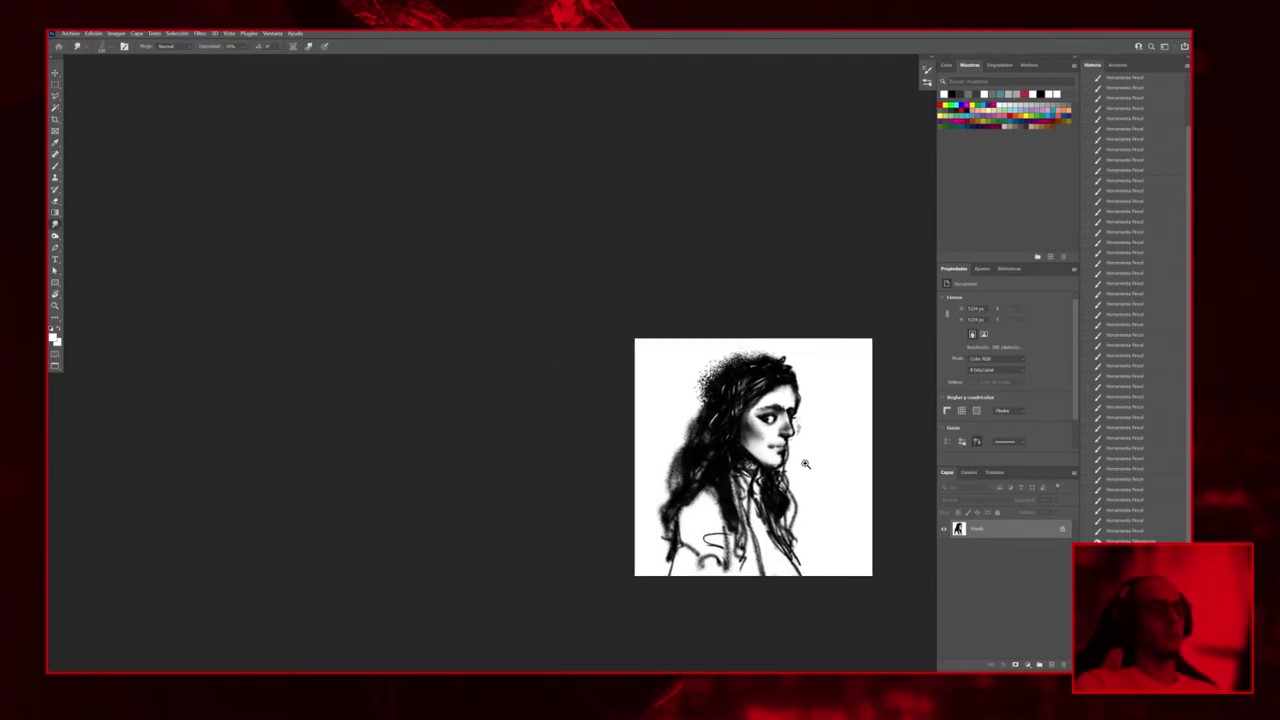
scroll(800, 461, up, 2)
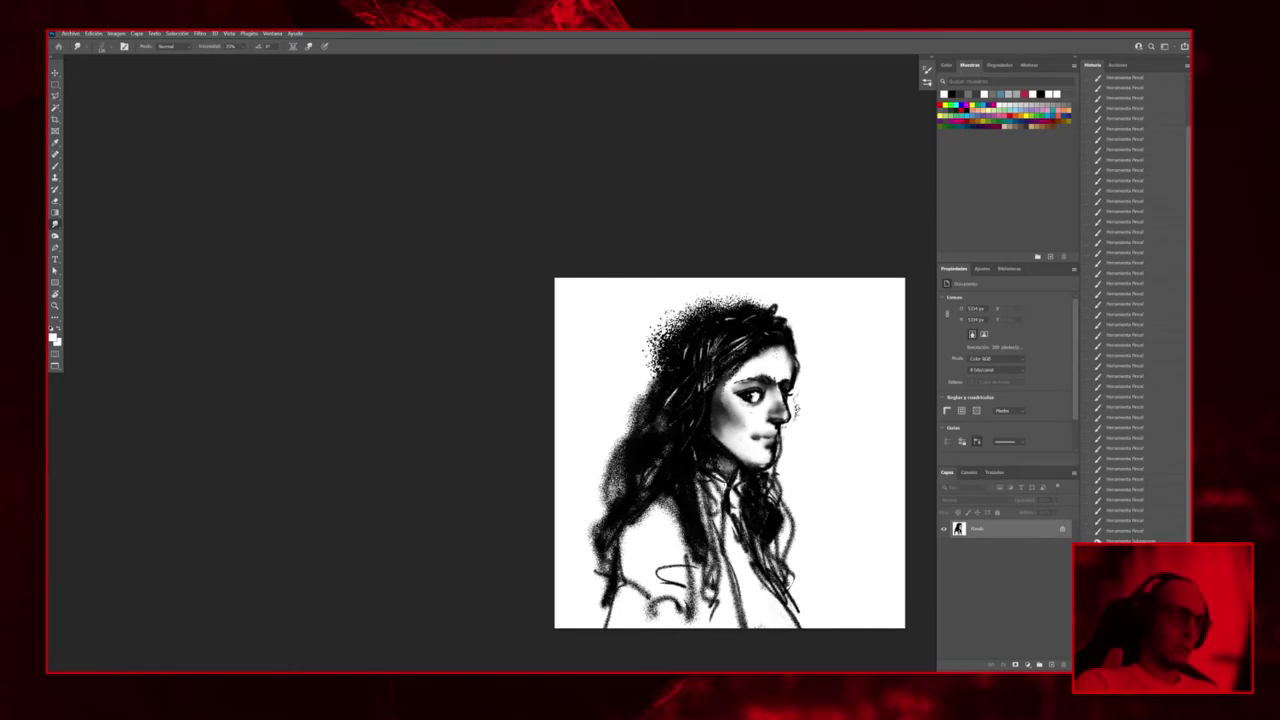
mouse_move(737, 462)
mouse_down()
mouse_move(743, 477)
mouse_move(718, 440)
mouse_up()
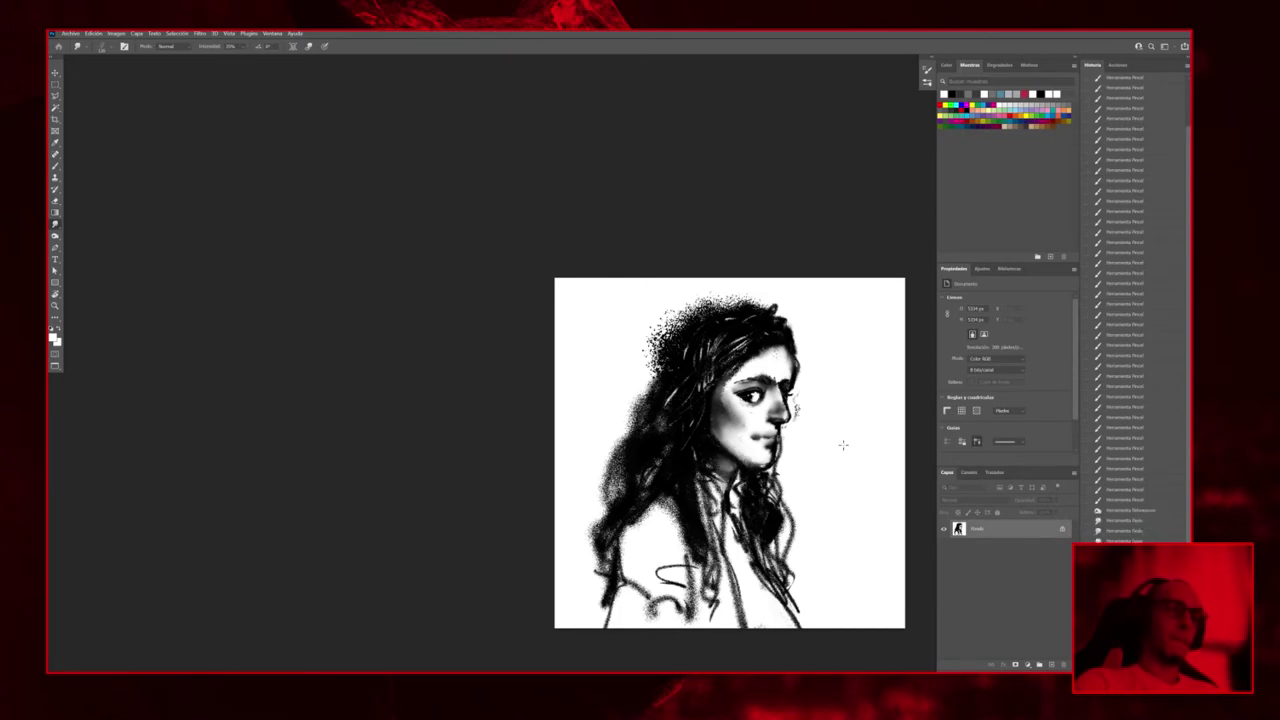
Paint small black marks beneath the lower lip and smudge them into soft shading
key(b)
key(x)
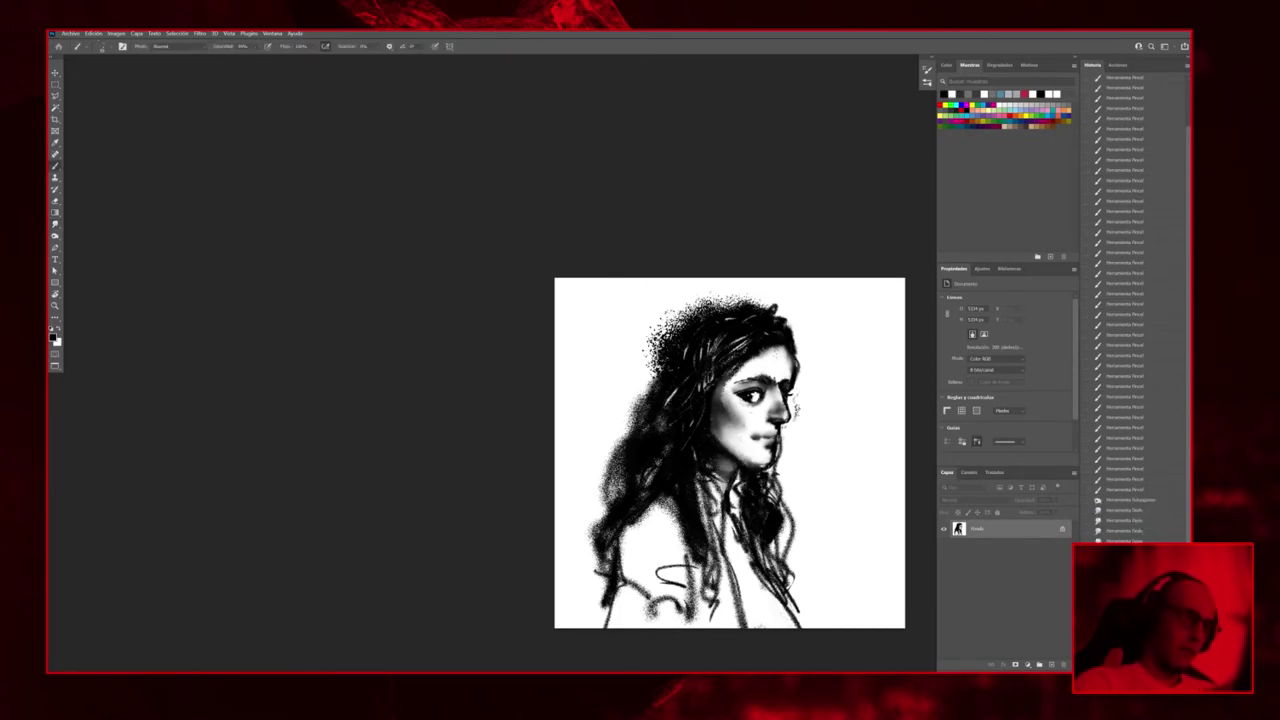
scroll(810, 457, down, 2)
scroll(857, 390, up, 3)
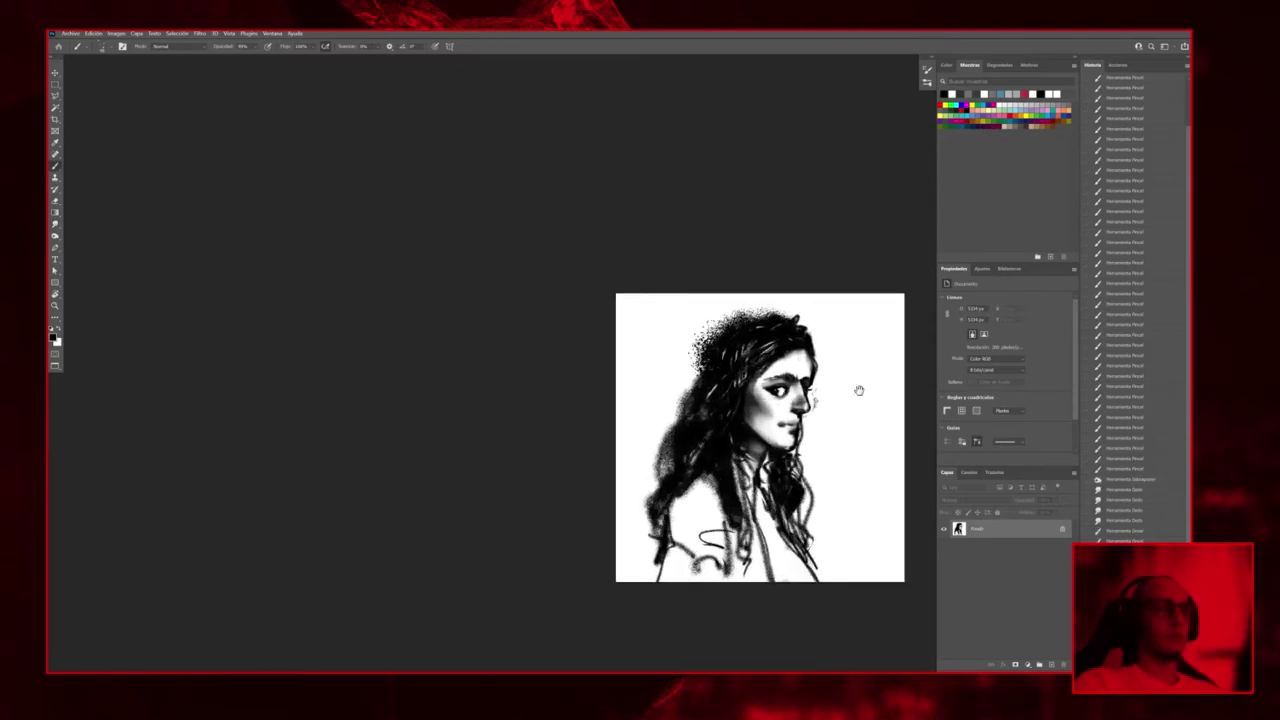
drag(754, 442, 742, 446)
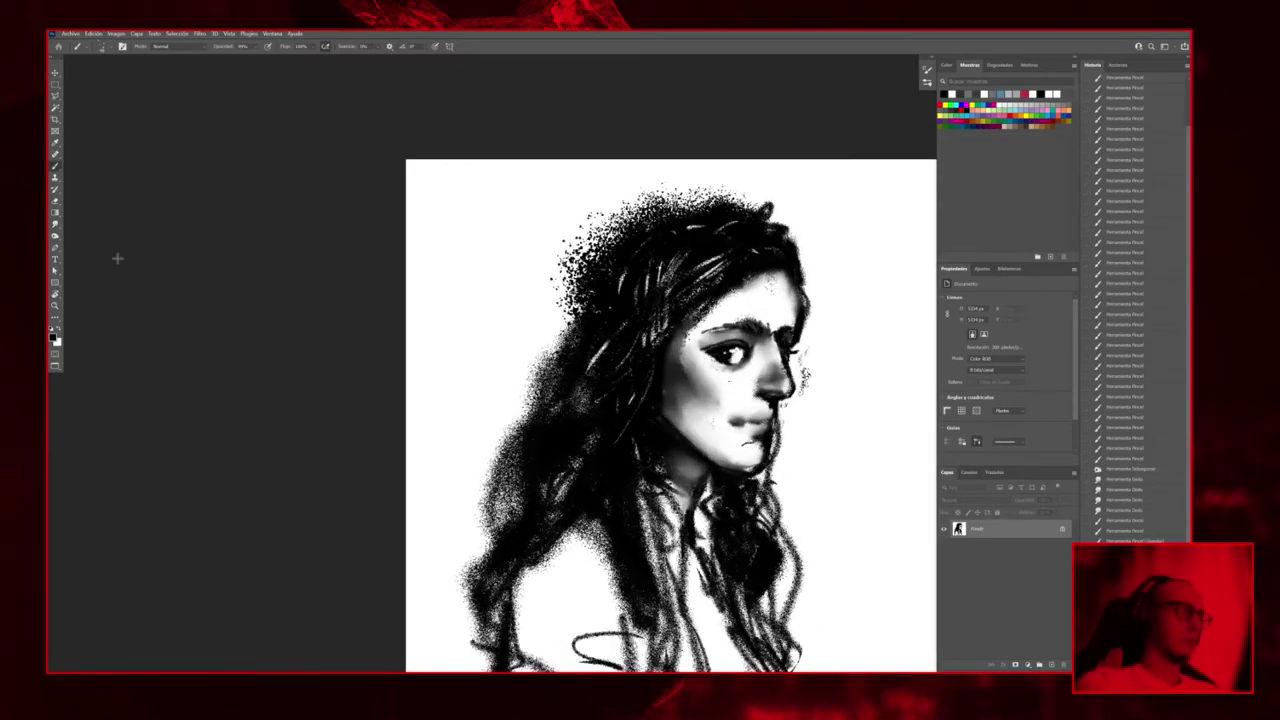
click(57, 226)
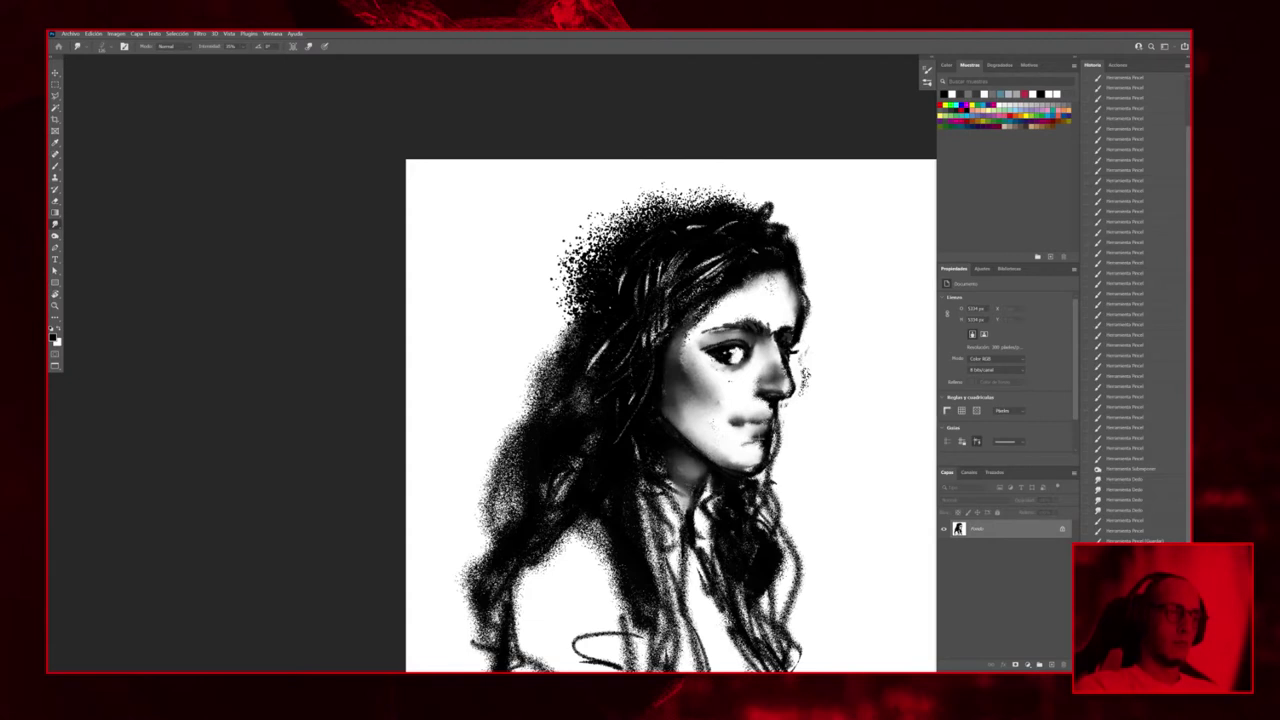
key(b)
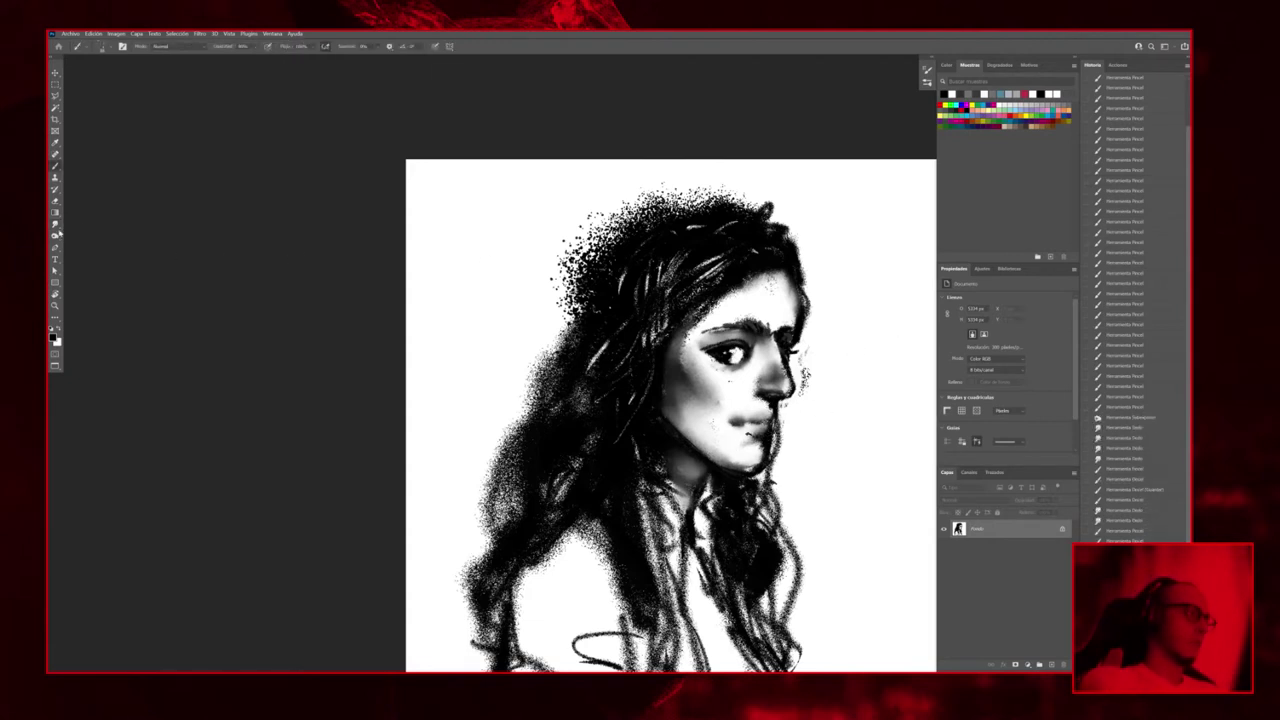
key(r)
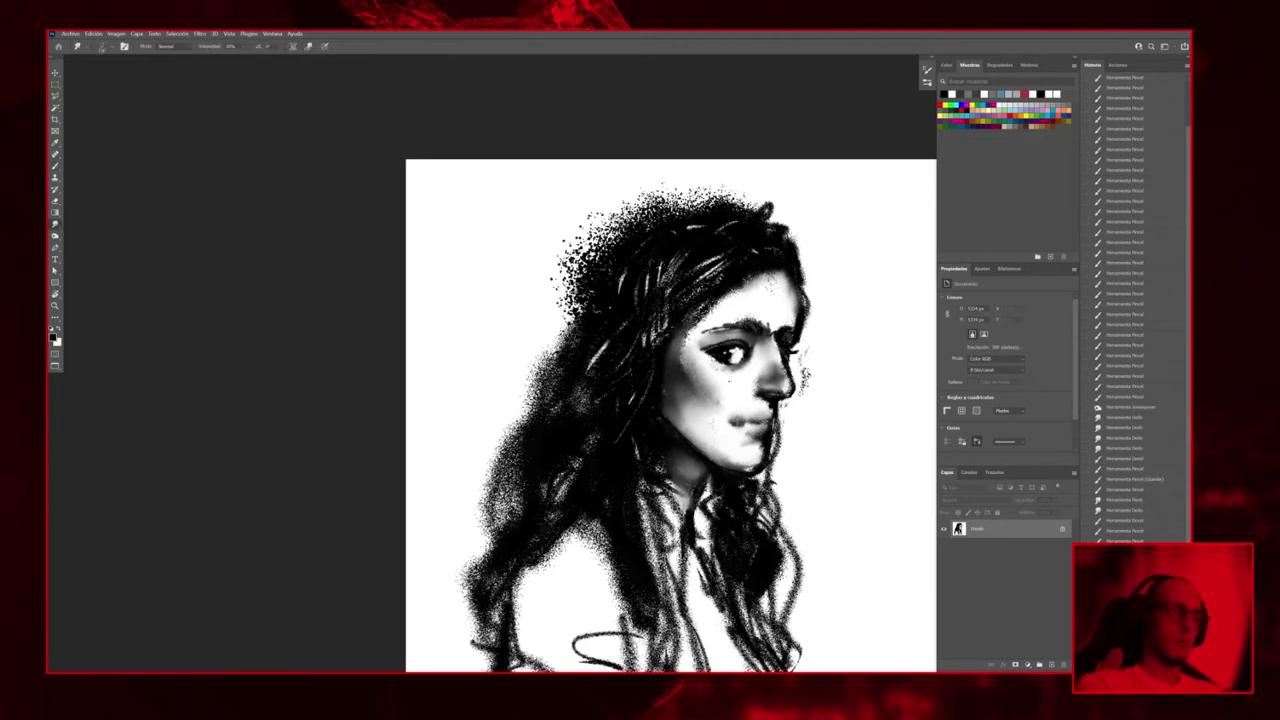
Paint a thin black line between the lips, from the mouth corner toward the far side of the face
key(b)
click(772, 423)
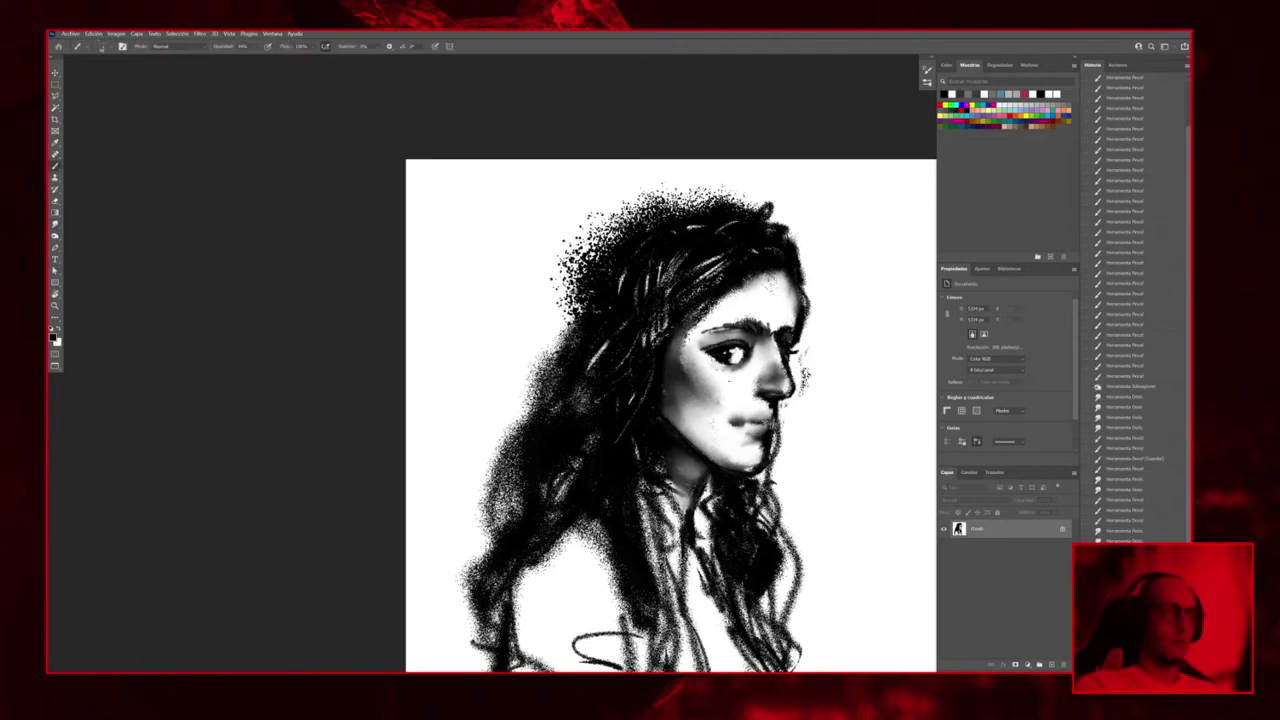
drag(734, 428, 786, 416)
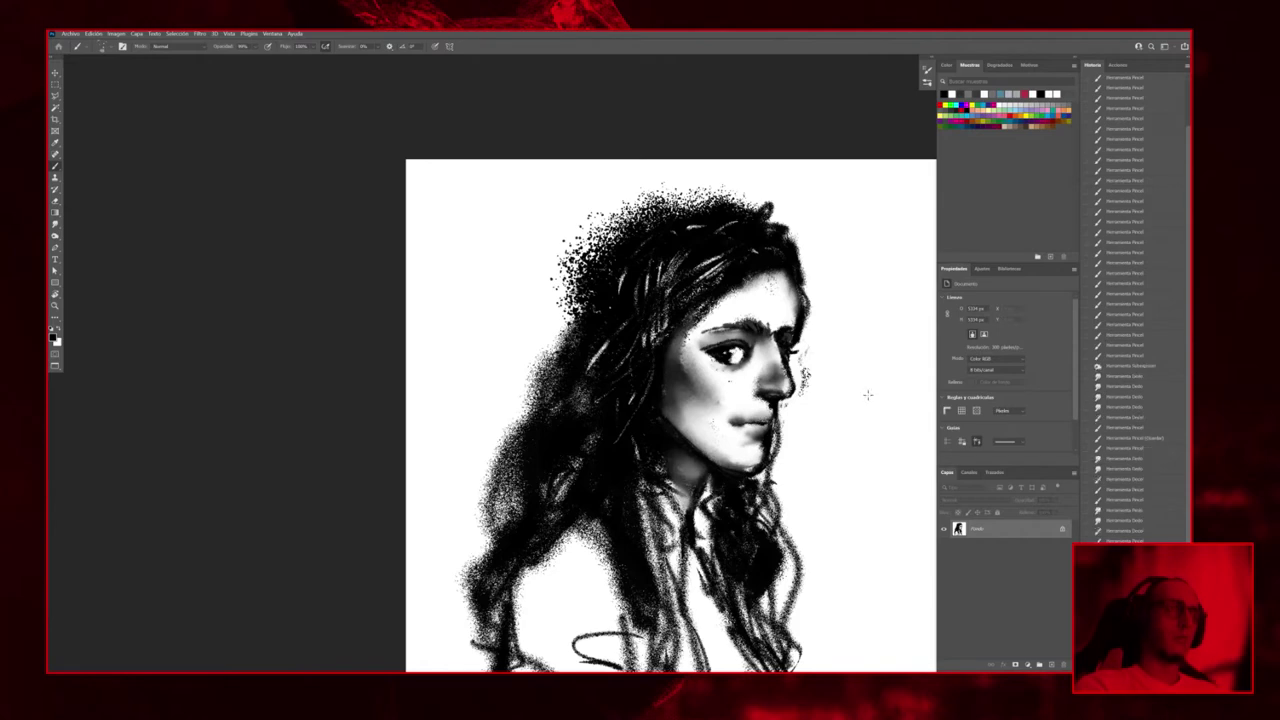
click(748, 422)
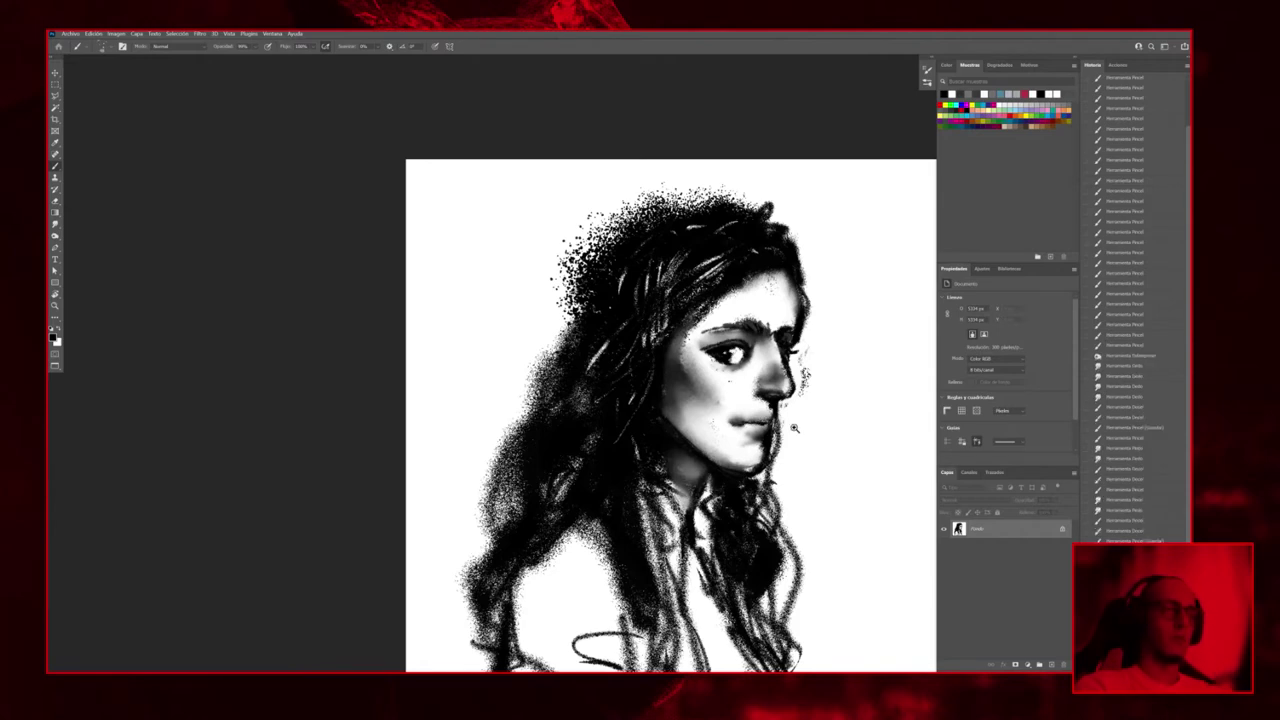
Touch up the near eye in black and add short black hair strokes along the near eyebrow
scroll(790, 428, down, 2)
scroll(790, 428, up, 3)
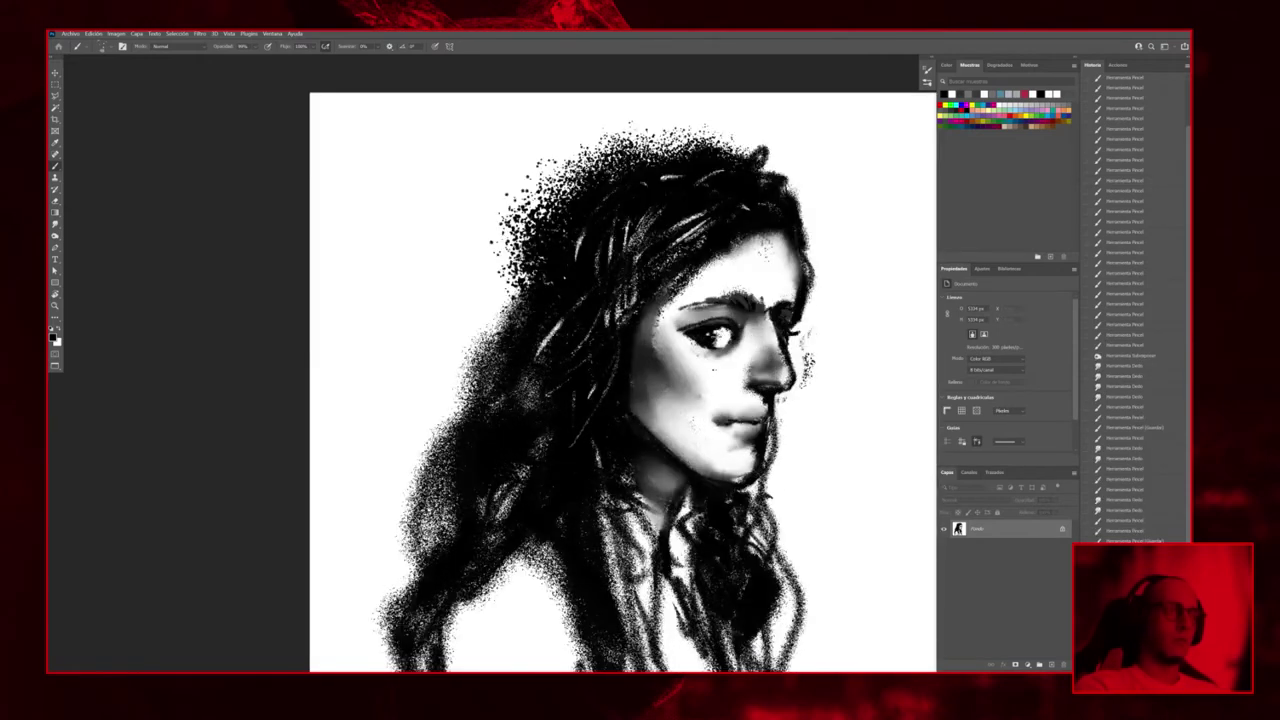
click(710, 340)
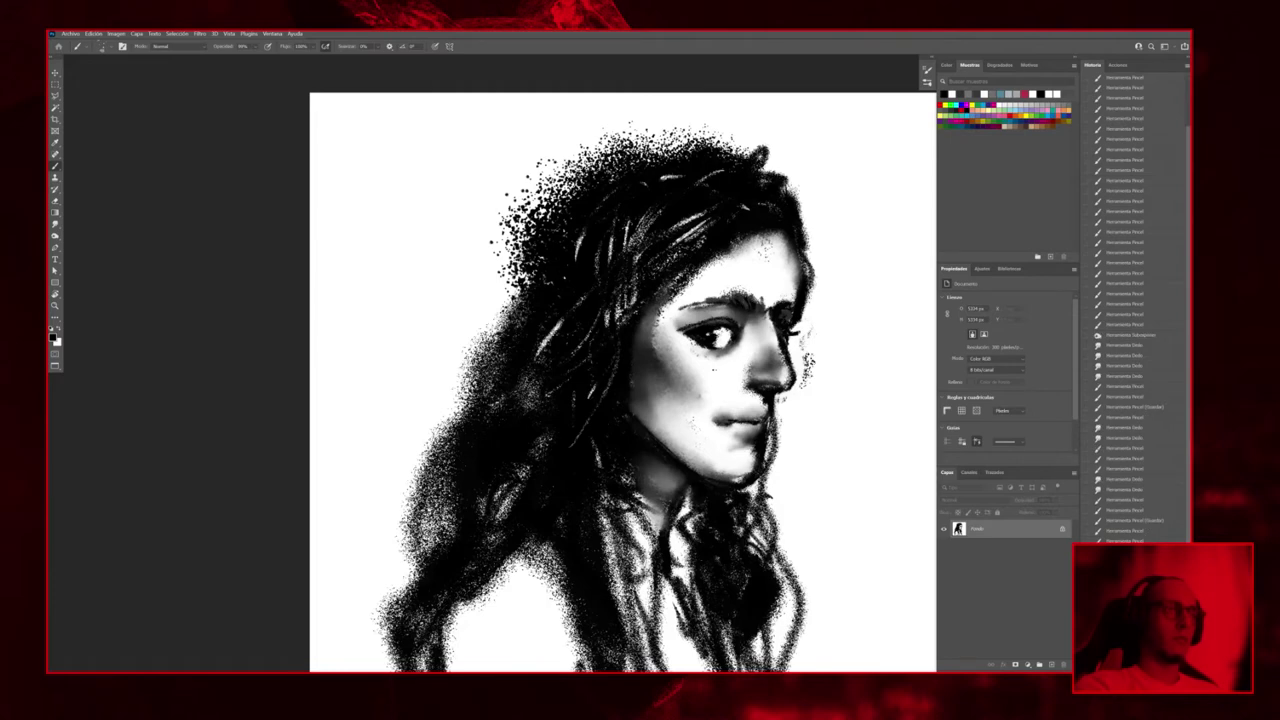
drag(745, 298, 686, 301)
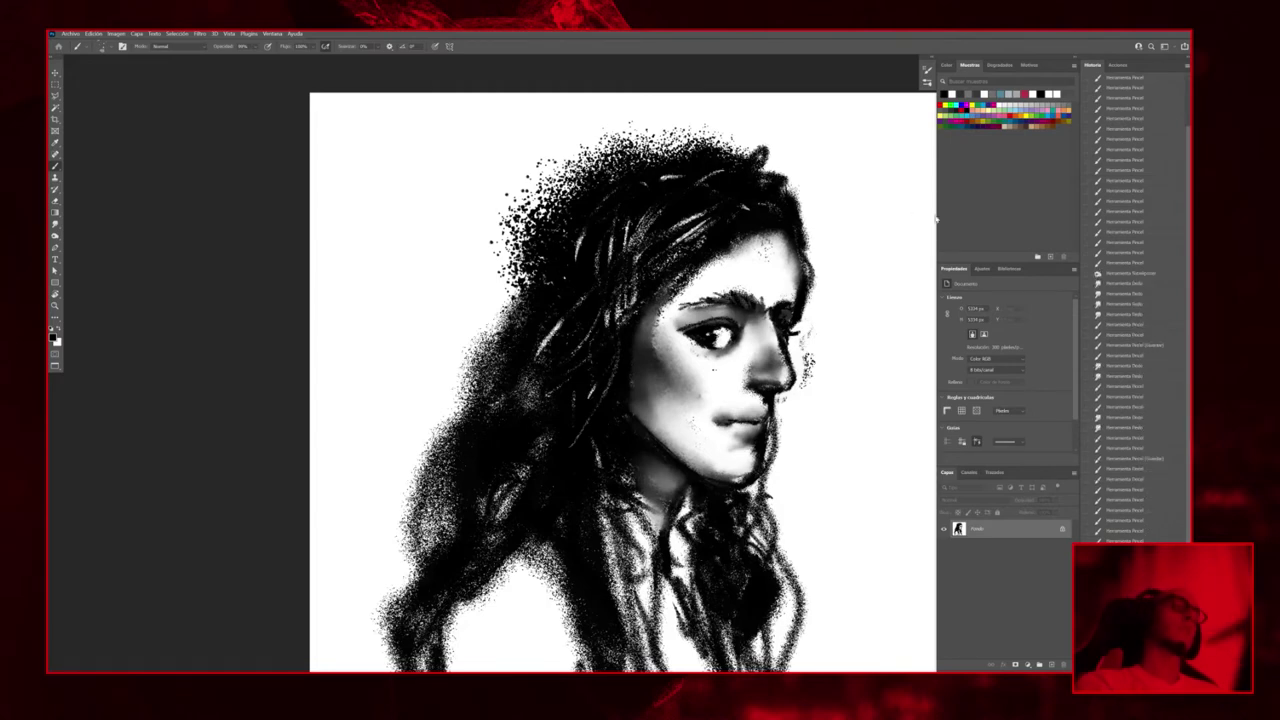
Paint loose black strokes along the back edge of the hair and down the front locks over the chest
scroll(759, 340, down, 4)
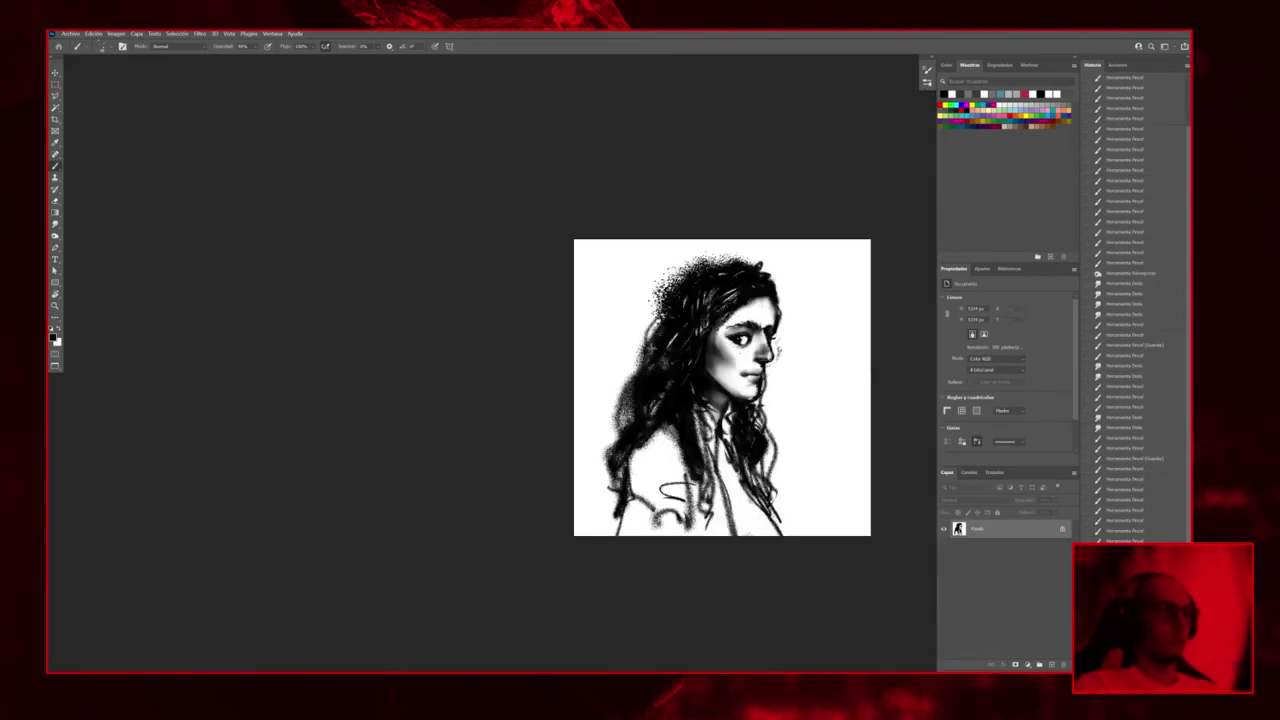
drag(645, 358, 625, 432)
drag(758, 432, 774, 538)
Smudge the dark strokes at the lower chest into a smooth gray tone
scroll(765, 500, up, 2)
click(55, 224)
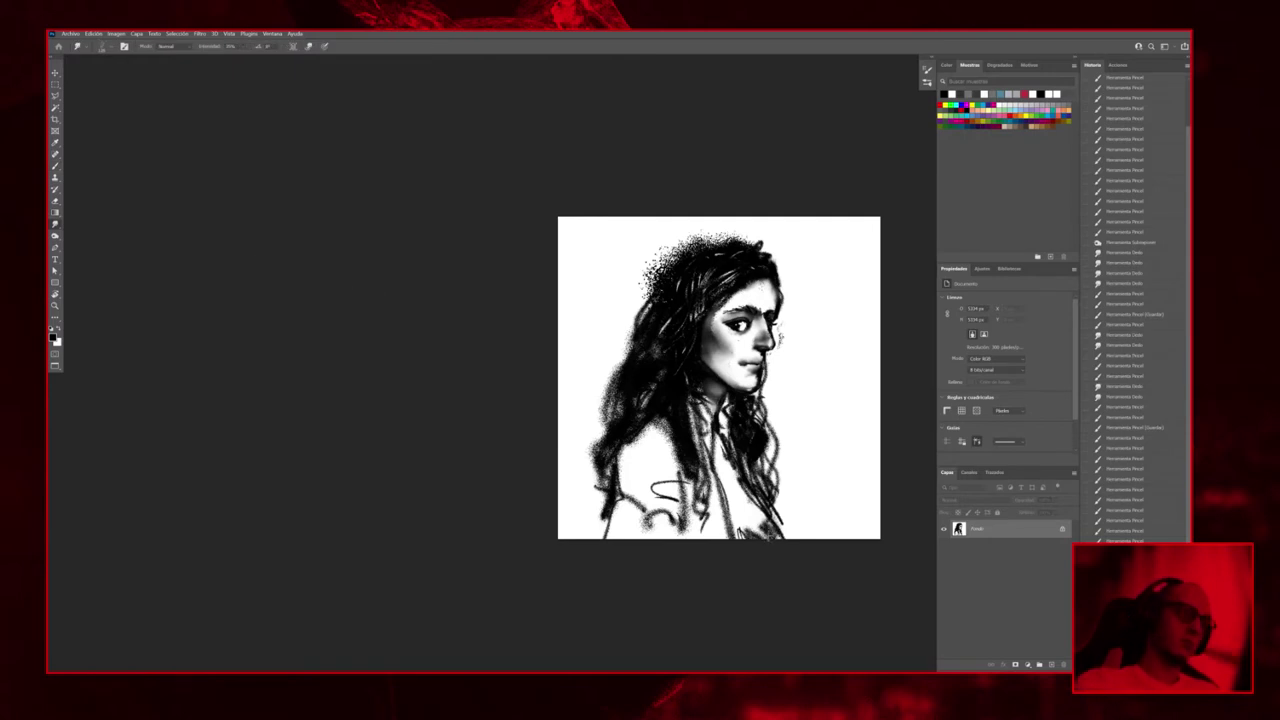
drag(768, 524, 772, 540)
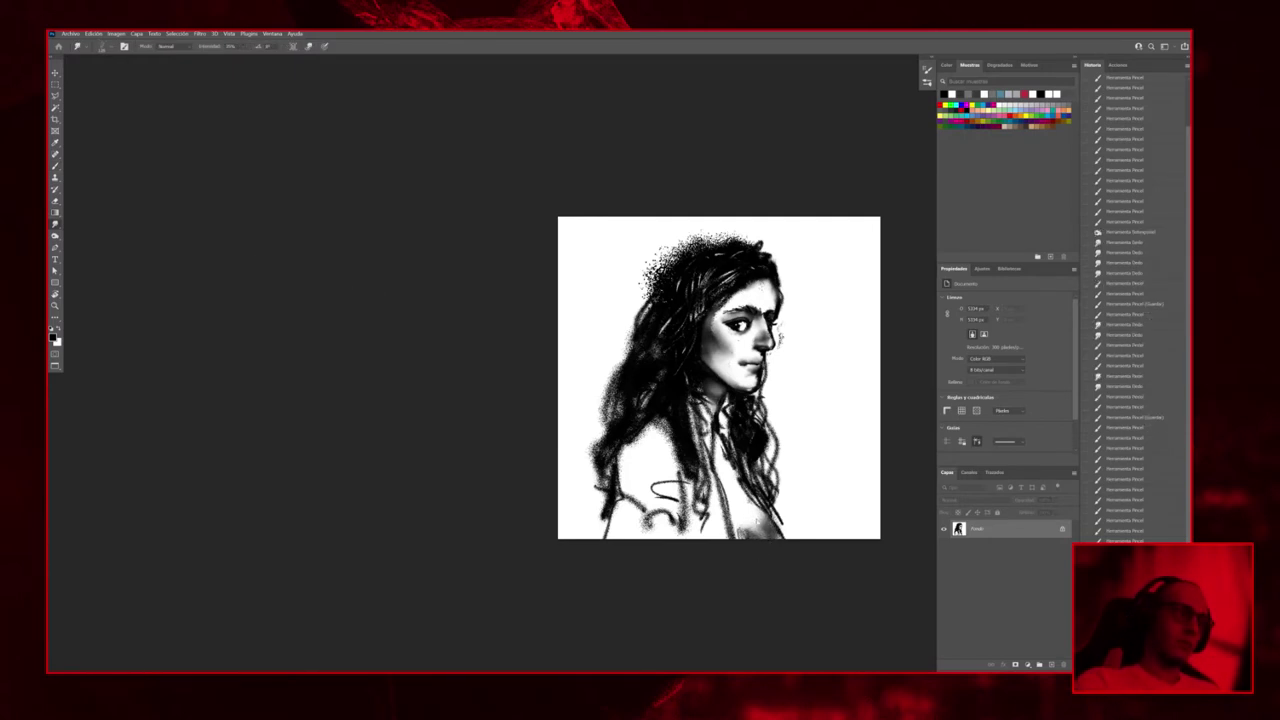
mouse_move(750, 510)
mouse_down()
mouse_move(778, 525)
mouse_move(735, 525)
mouse_move(735, 505)
mouse_move(727, 525)
mouse_move(720, 500)
mouse_move(735, 480)
mouse_move(788, 535)
mouse_up()
Paint long black contour lines down both sides of the gray chest area
key(b)
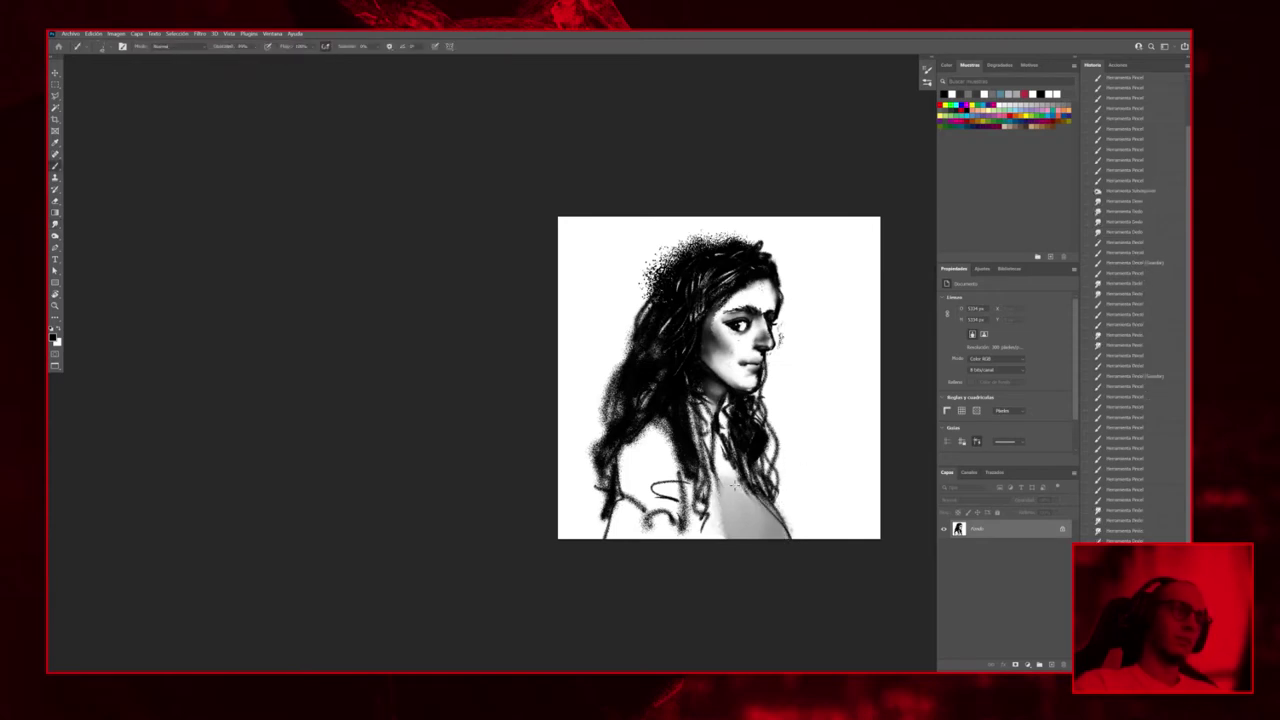
drag(735, 465, 720, 535)
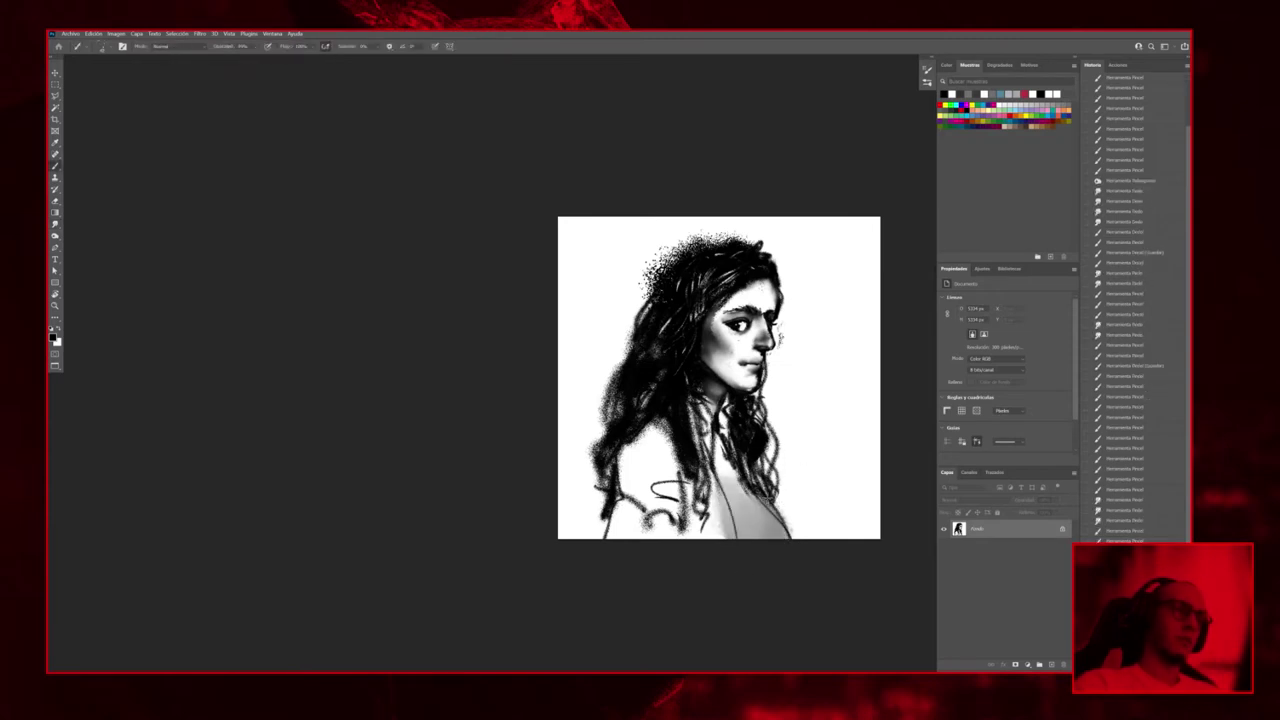
drag(760, 495, 785, 538)
drag(708, 460, 732, 535)
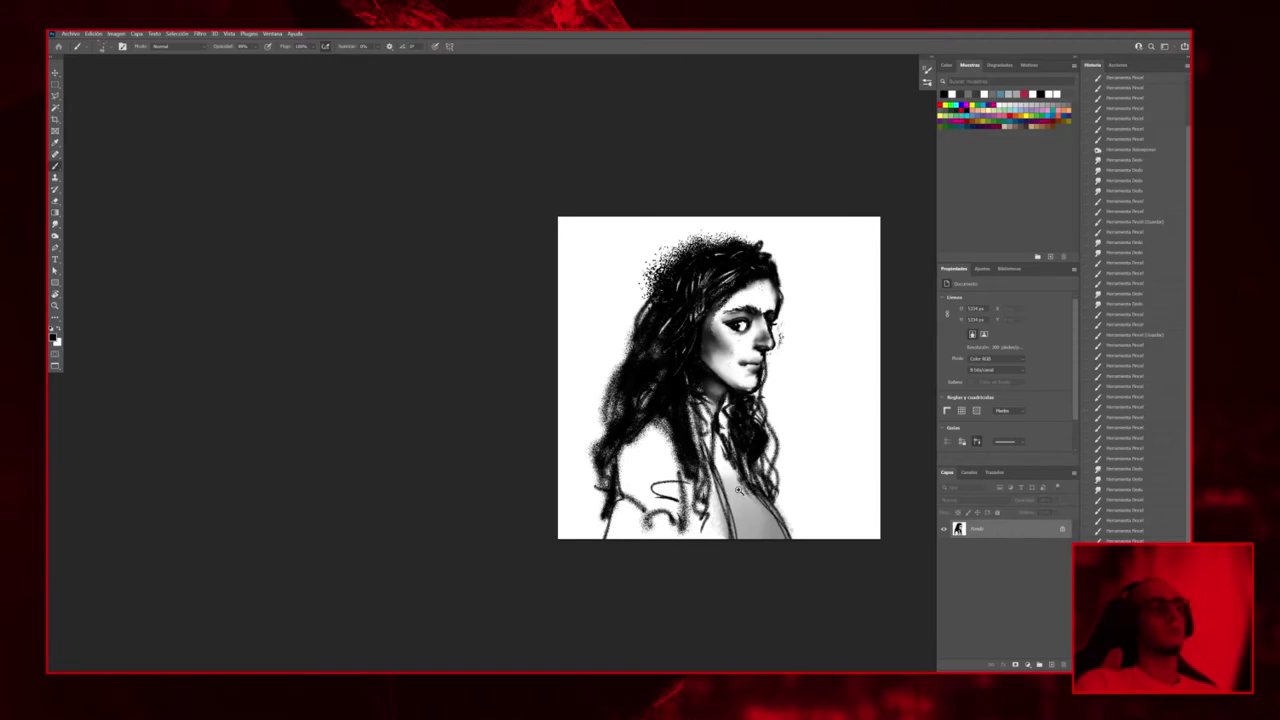
Add a new empty layer above the portrait
scroll(742, 486, down, 2)
scroll(742, 488, up, 2)
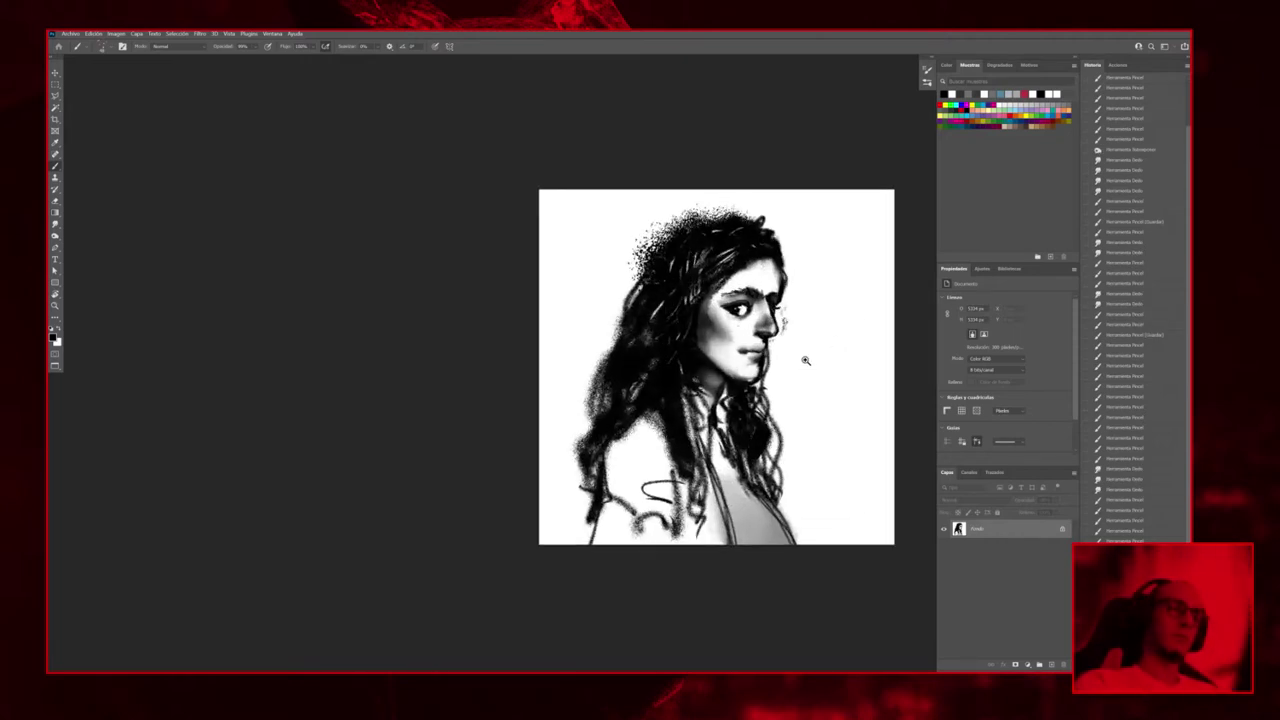
drag(805, 360, 849, 337)
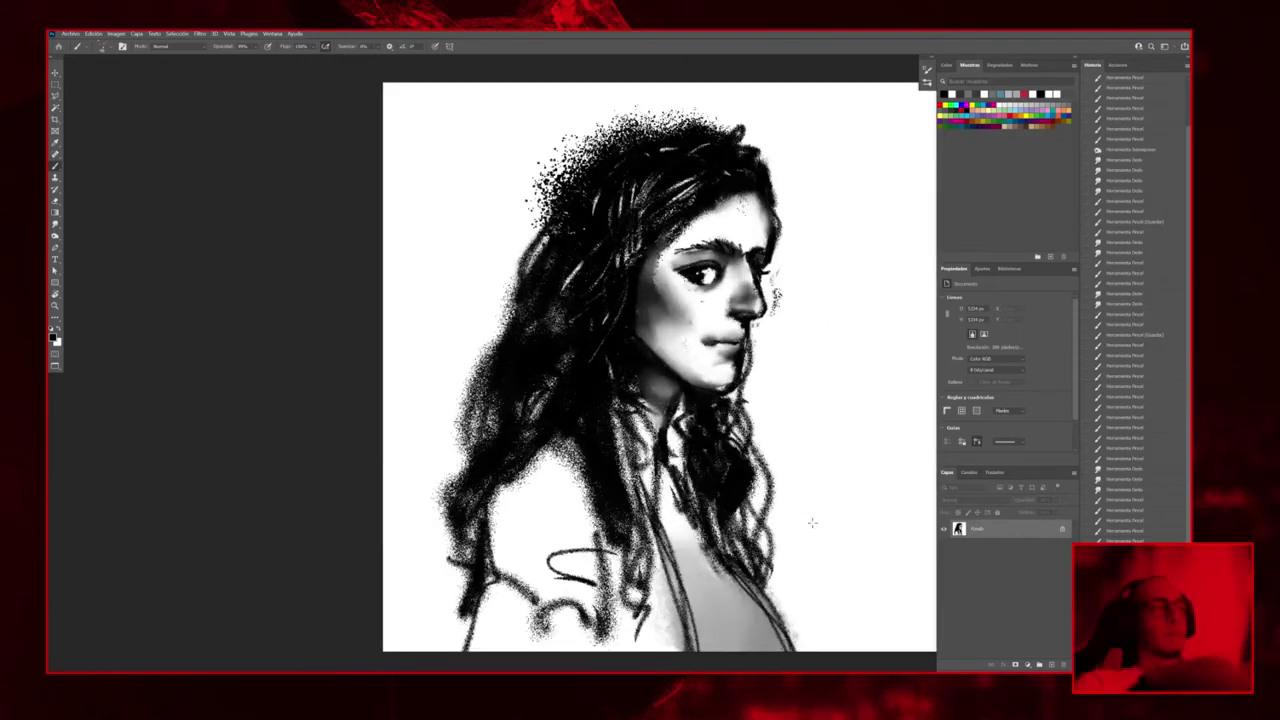
click(1058, 668)
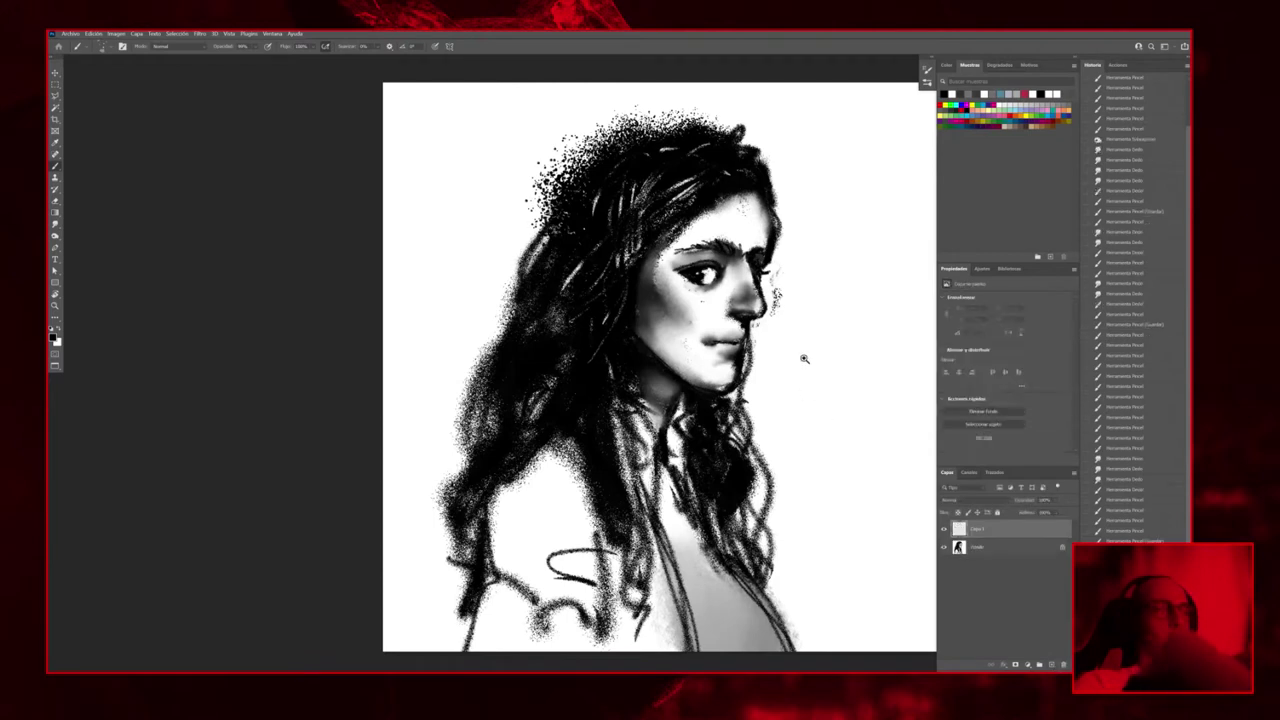
scroll(797, 366, down, 1)
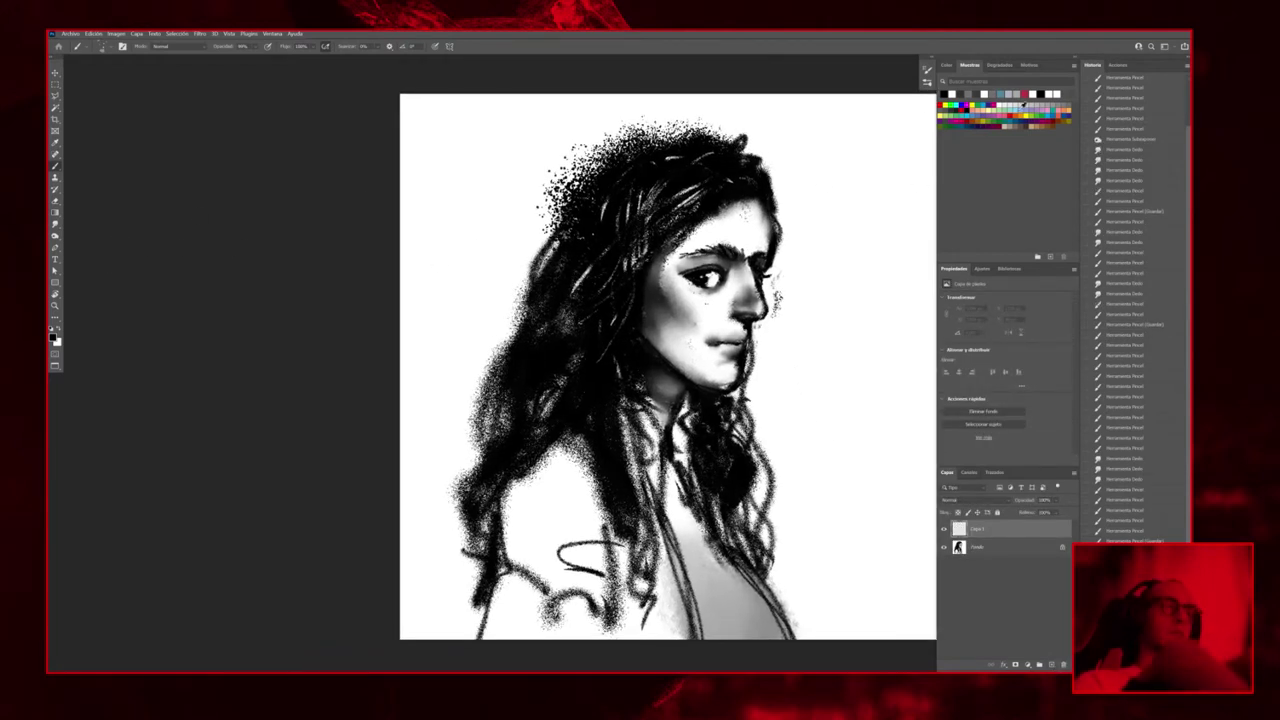
Choose a saturated golden yellow as the foreground color and fill the new layer with it
click(54, 338)
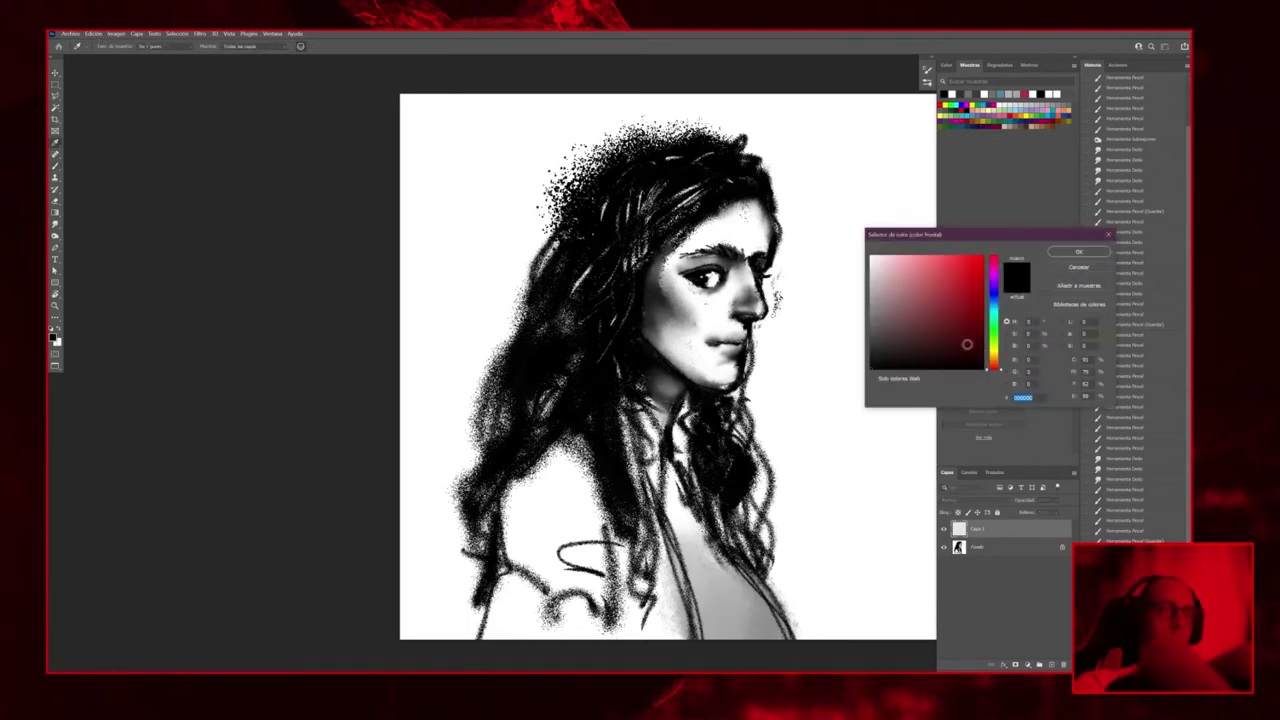
drag(997, 366, 1000, 357)
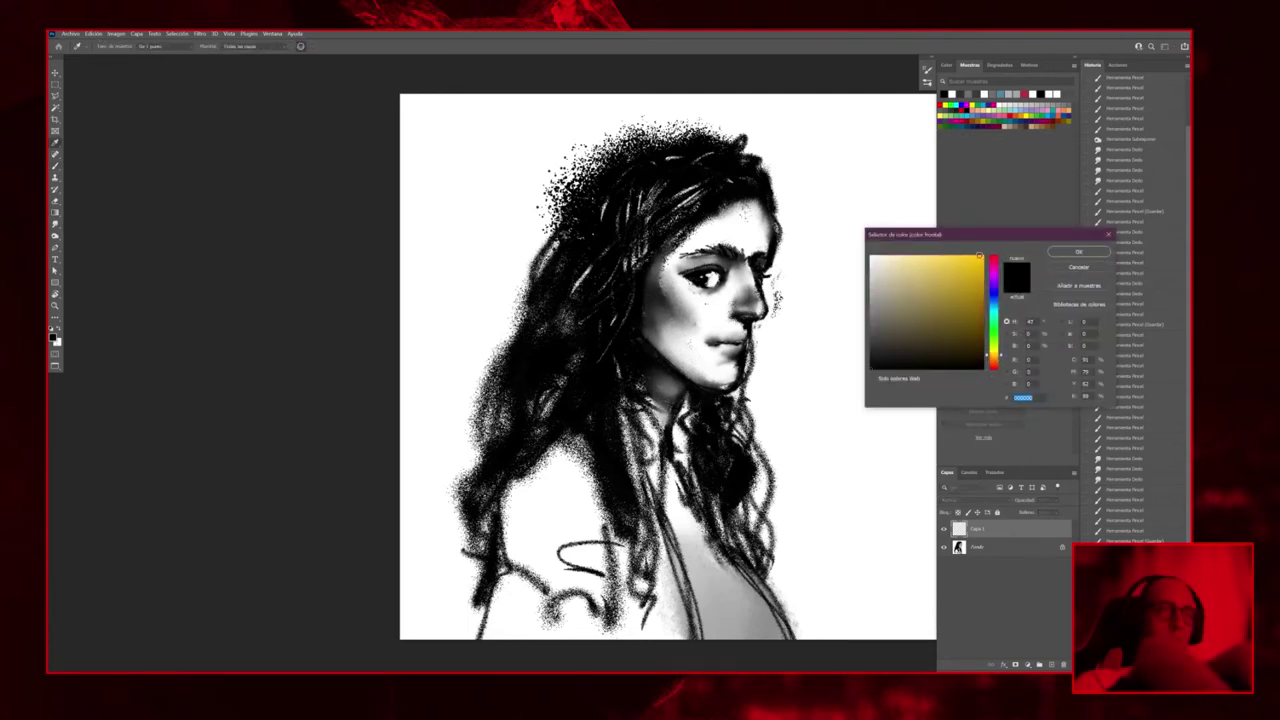
click(979, 256)
click(1078, 251)
key(shift+F5)
key(Return)
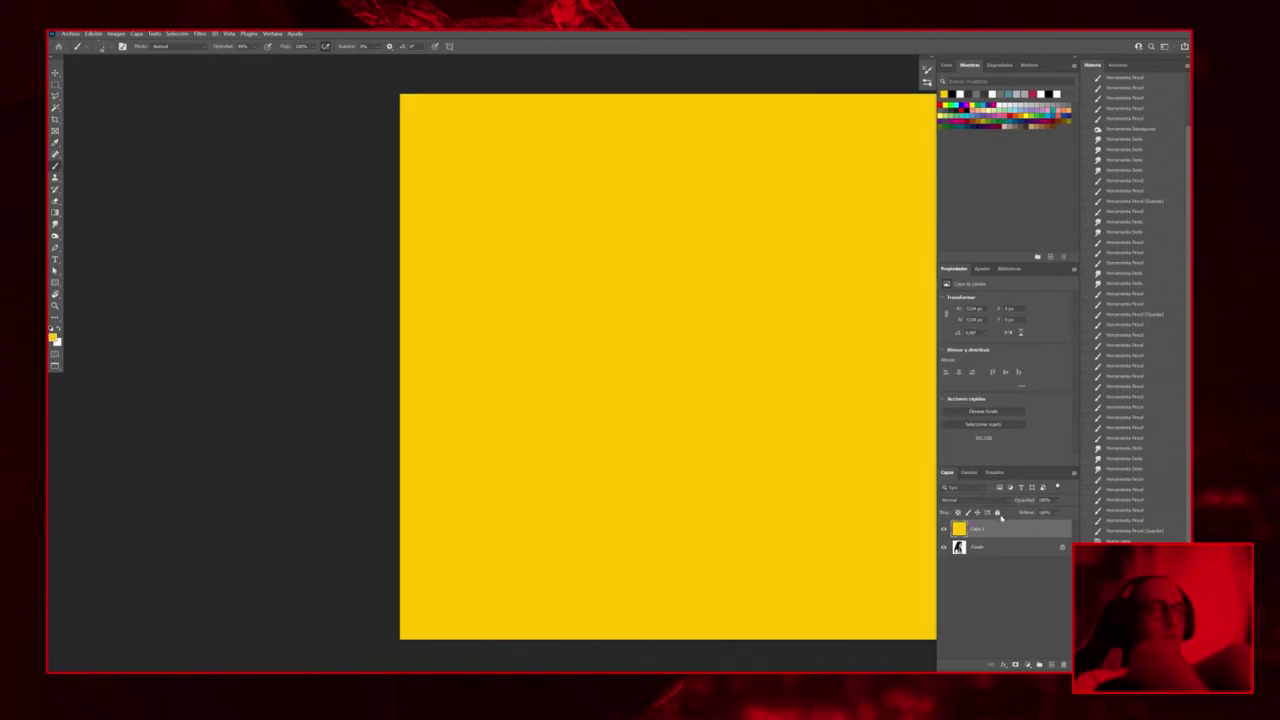
Set the yellow layer's blend mode to Multiply (Multiplicar) and inspect the tinted portrait up close and as a whole
click(979, 500)
click(975, 486)
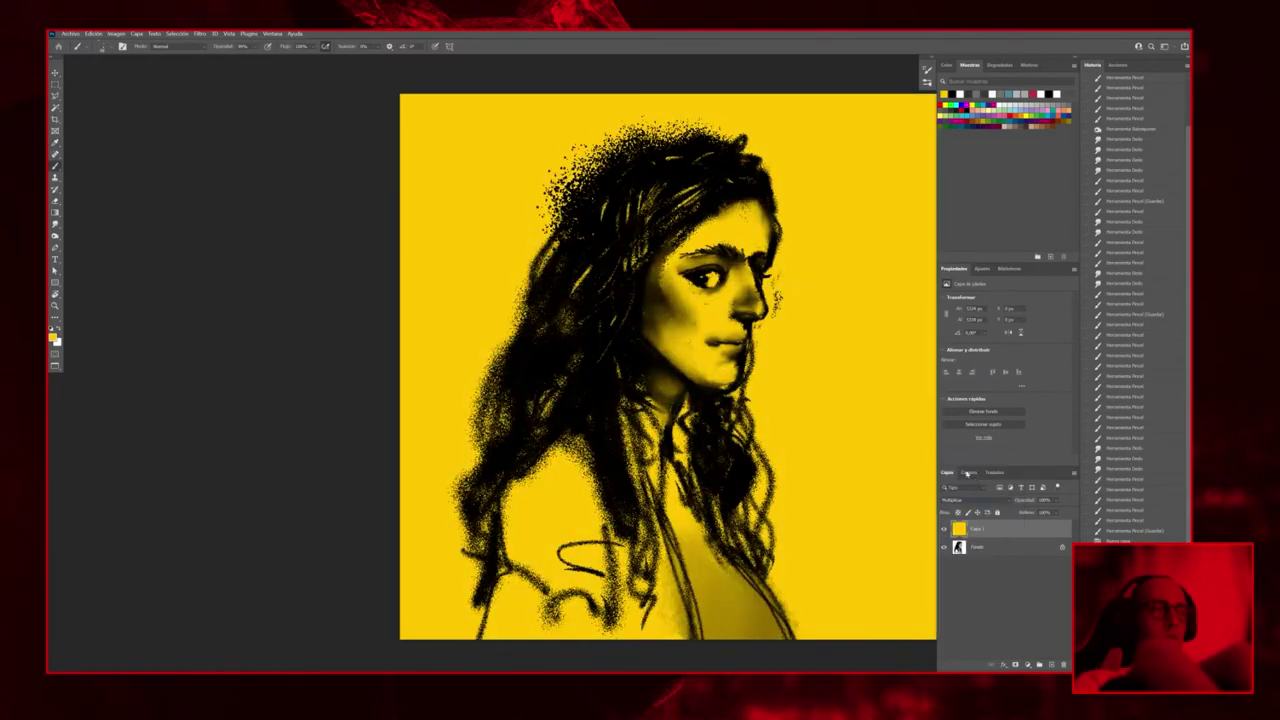
scroll(779, 326, down, 5)
scroll(760, 335, up, 8)
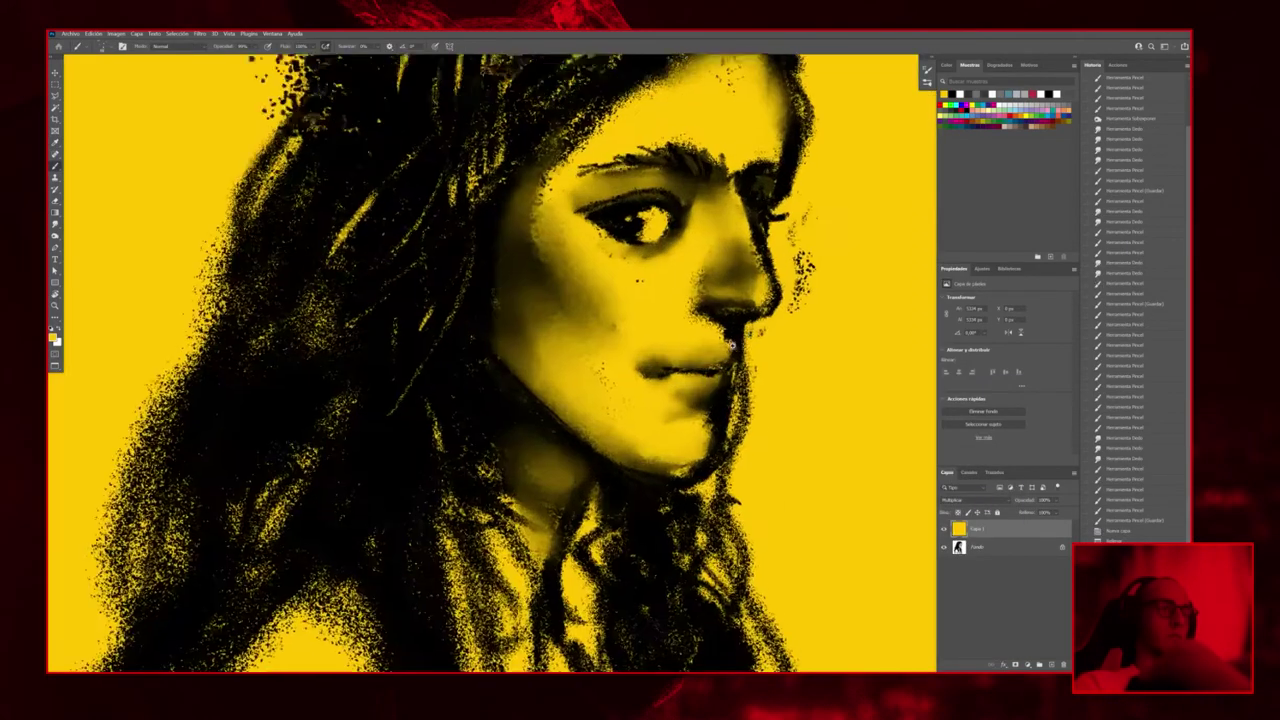
scroll(745, 342, down, 3)
scroll(745, 342, down, 3)
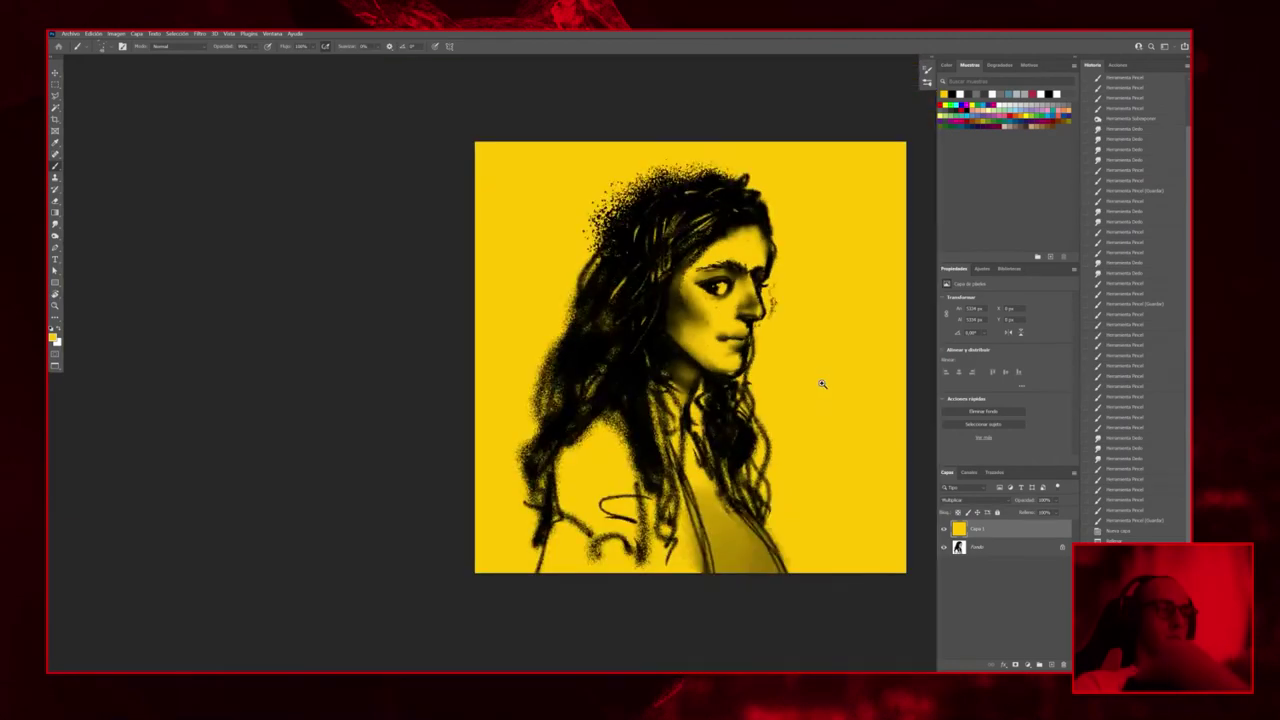
scroll(822, 384, up, 2)
scroll(820, 386, down, 2)
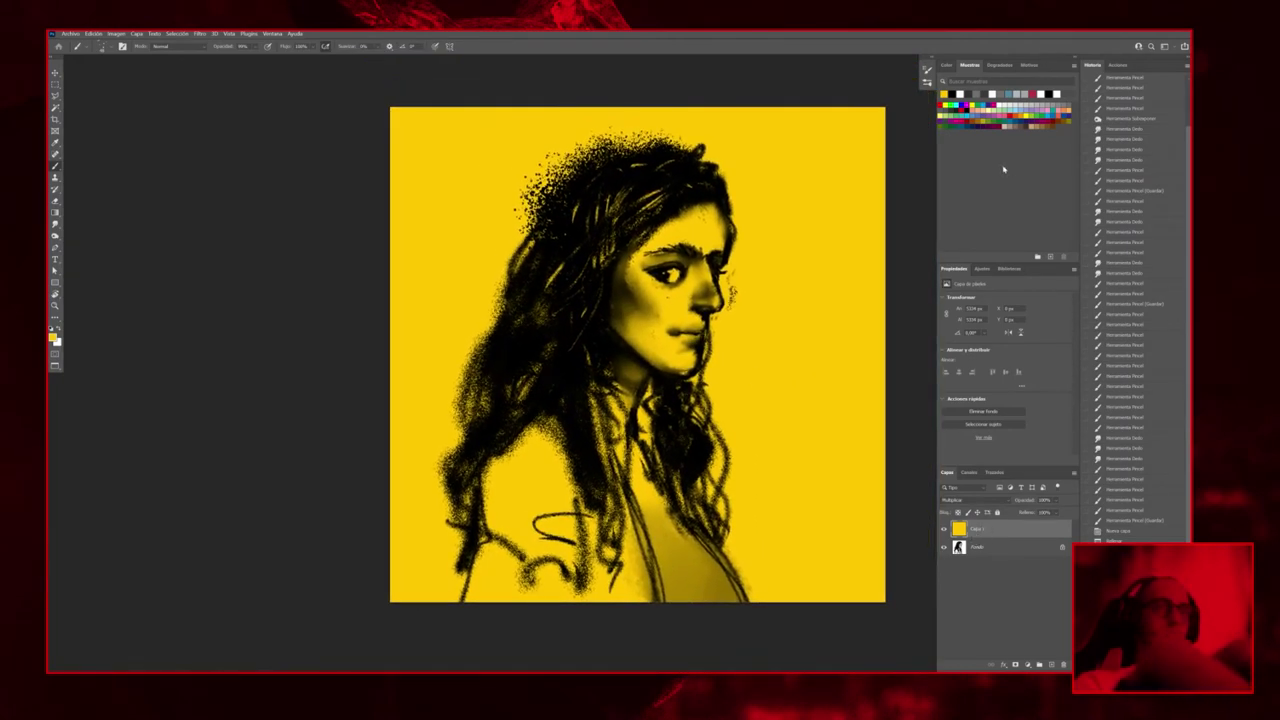
Paint white over the stray black specks beside the nose on the background layer and reselect the yellow color layer
click(984, 549)
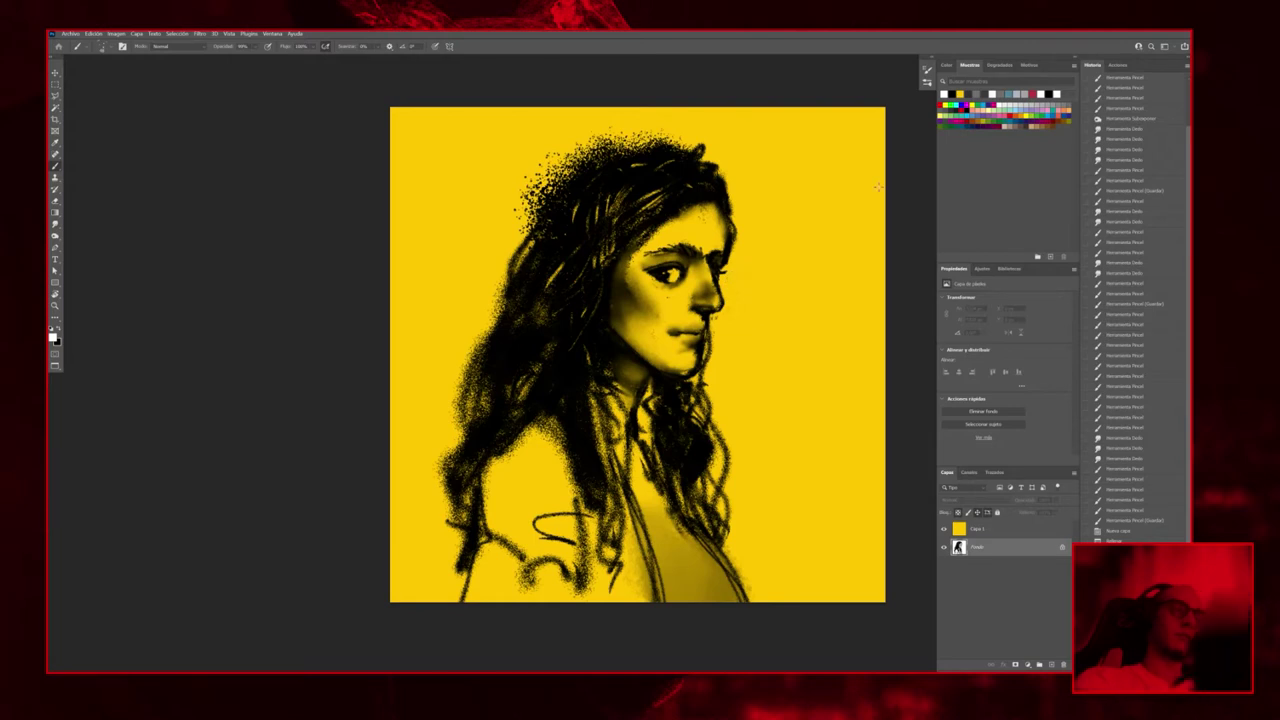
click(975, 528)
scroll(736, 470, up, 1)
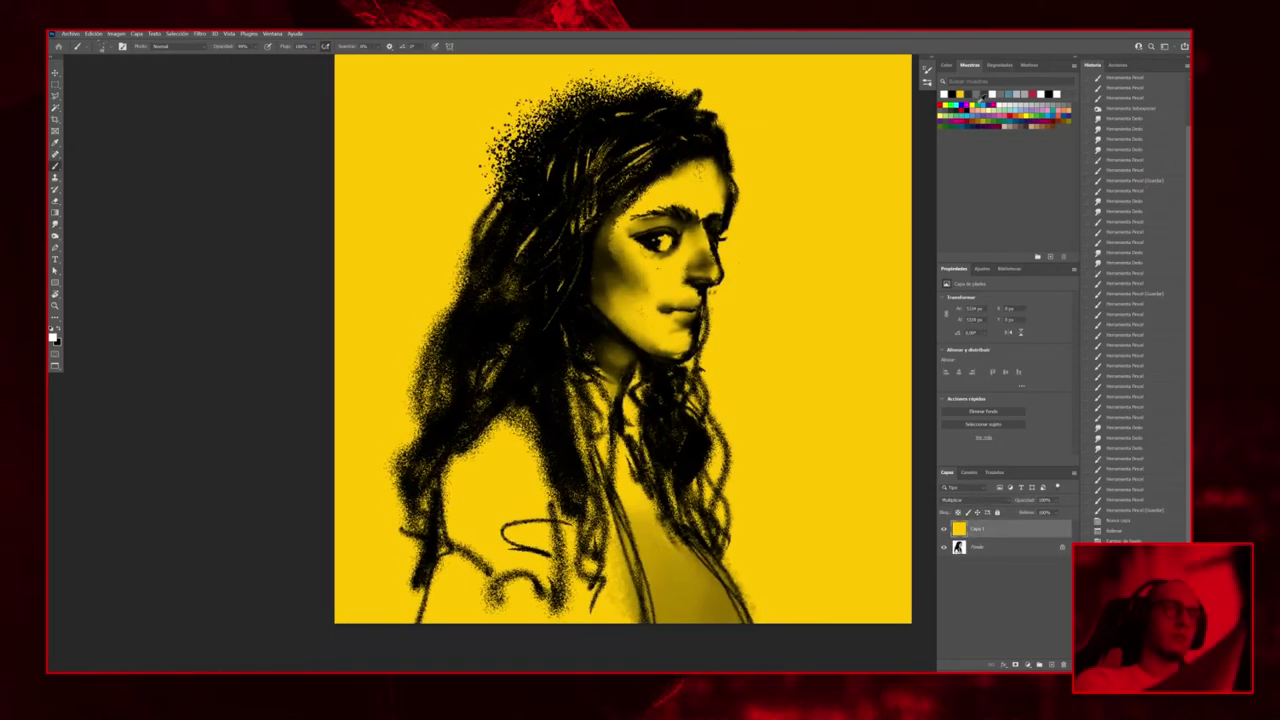
click(946, 104)
mouse_move(445, 490)
mouse_down()
mouse_move(490, 545)
mouse_move(515, 490)
mouse_move(535, 565)
mouse_move(552, 578)
mouse_up()
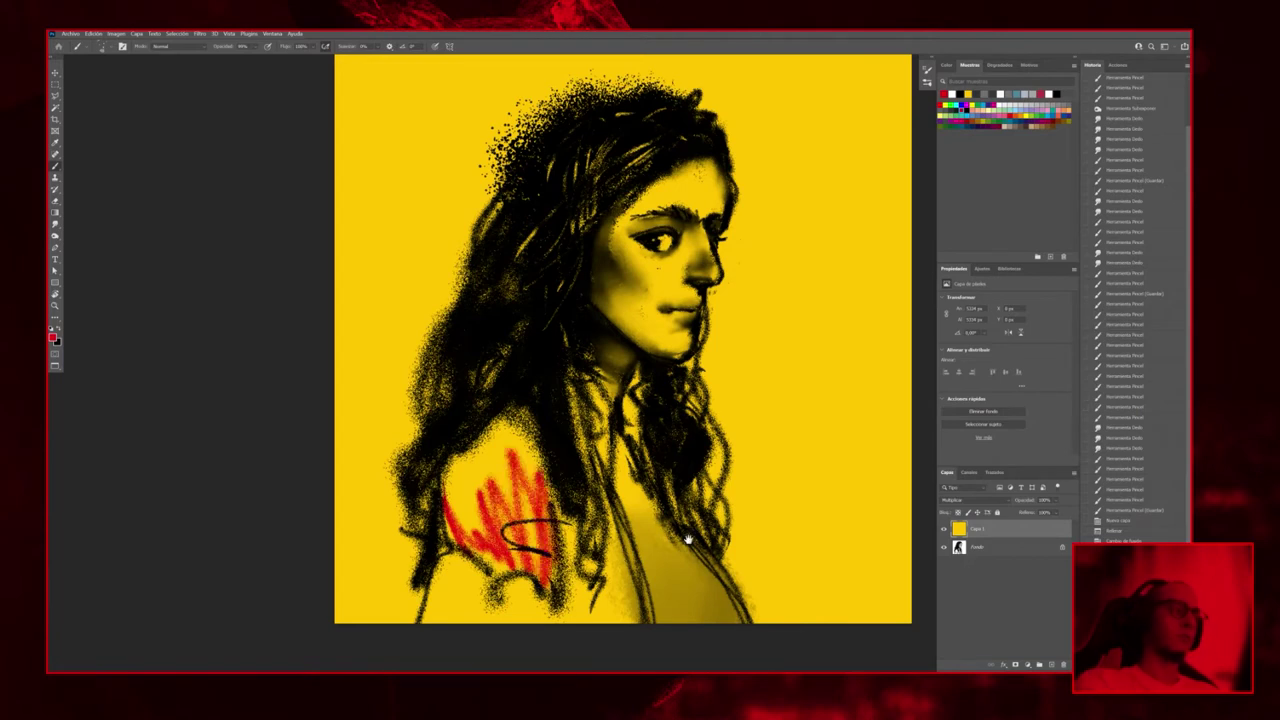
drag(759, 358, 798, 342)
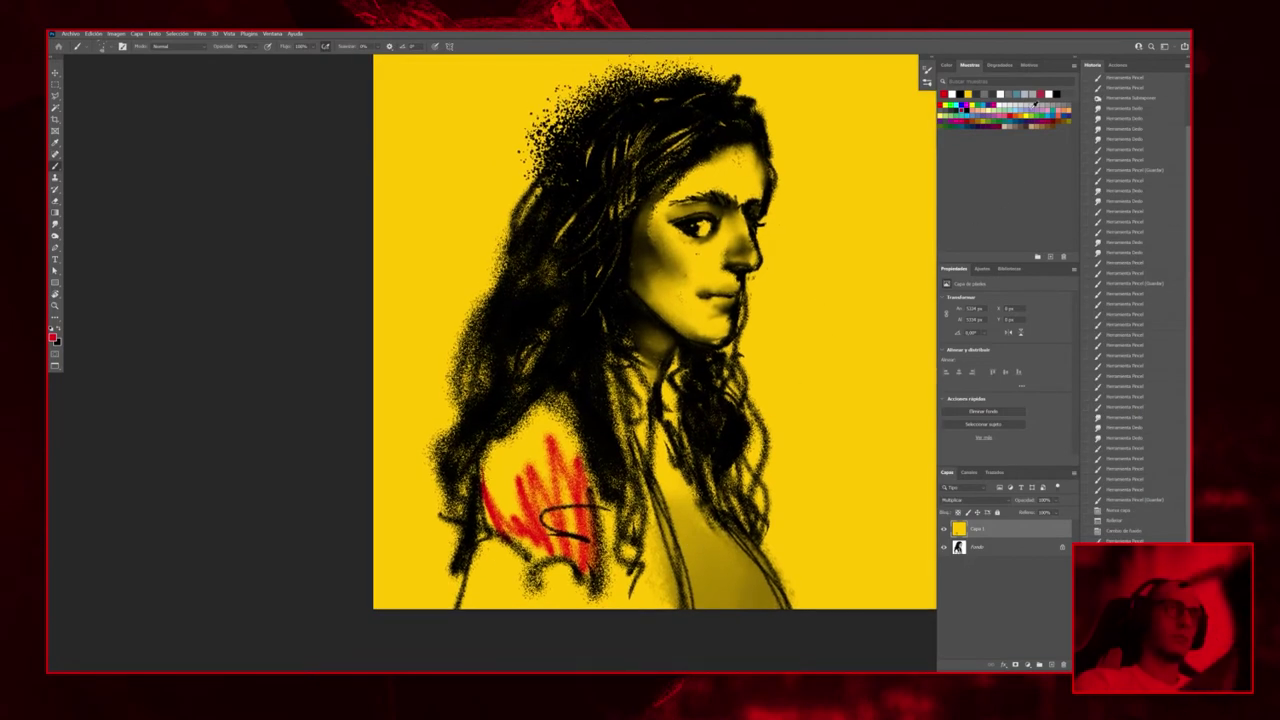
key(ctrl+z)
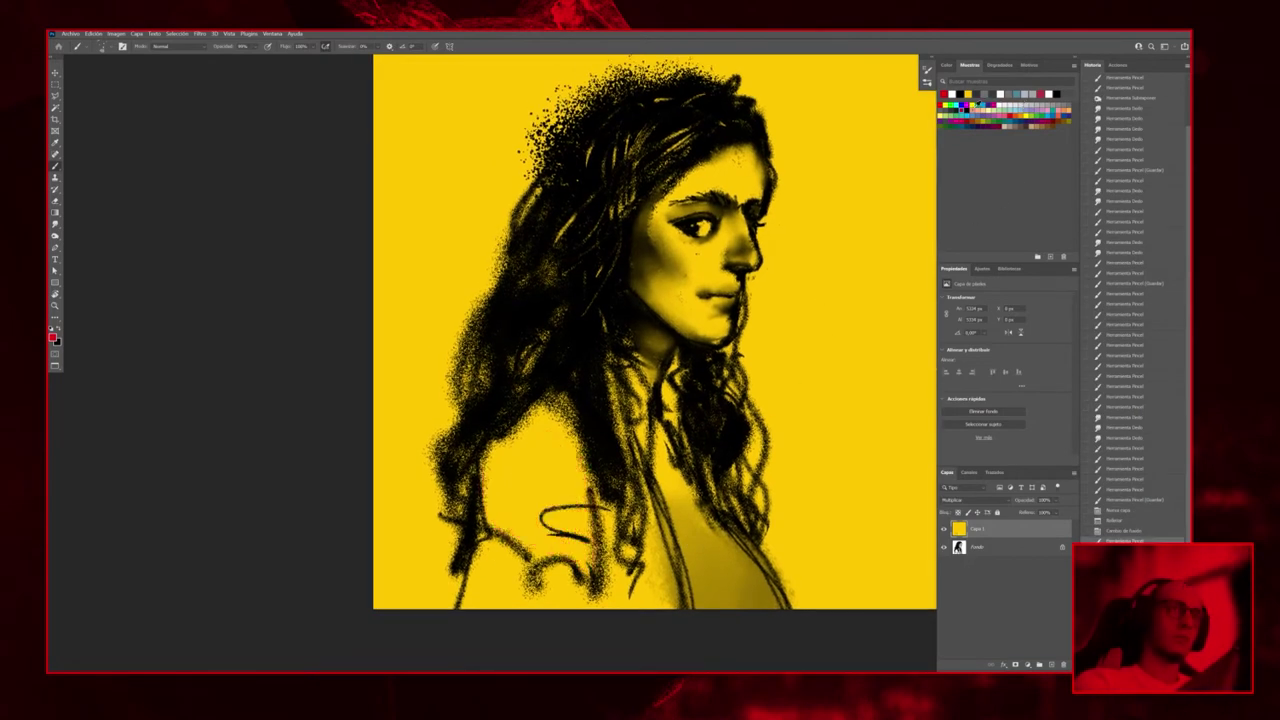
Choose light cyan and paint the jacket's shoulder, front panel and near collar on the yellow Multiply layer
click(957, 104)
mouse_move(518, 458)
mouse_down()
mouse_move(558, 418)
mouse_move(594, 524)
mouse_move(614, 540)
mouse_up()
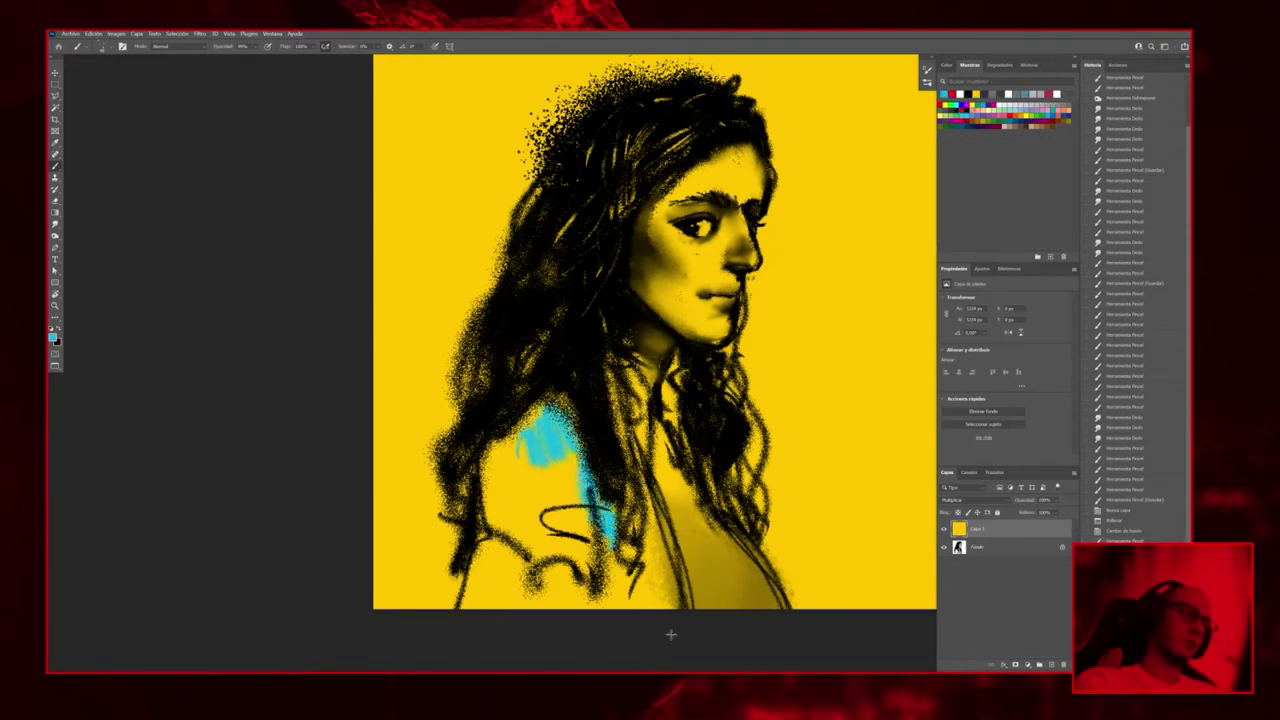
mouse_move(678, 605)
mouse_down()
mouse_move(644, 490)
mouse_move(644, 616)
mouse_move(630, 618)
mouse_move(630, 558)
mouse_move(620, 606)
mouse_up()
mouse_move(612, 548)
mouse_down()
mouse_move(598, 606)
mouse_move(604, 572)
mouse_up()
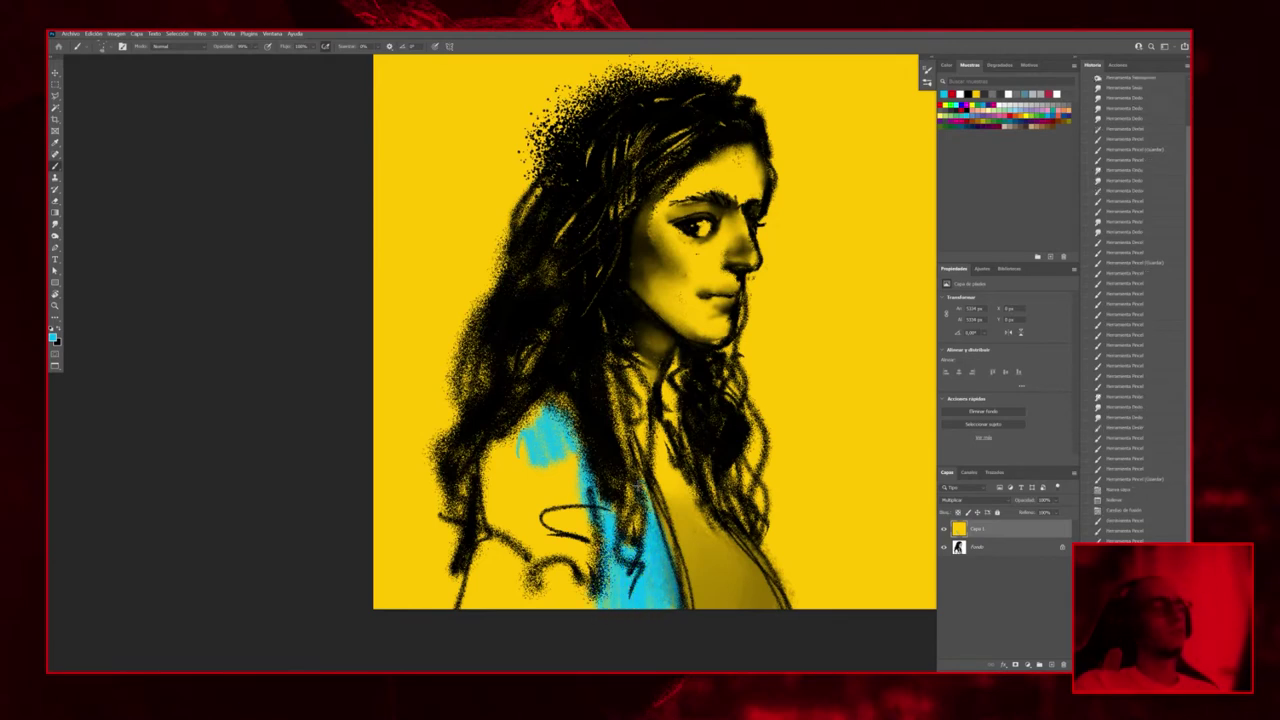
mouse_move(640, 478)
mouse_down()
mouse_move(620, 504)
mouse_move(632, 542)
mouse_up()
drag(626, 422, 620, 462)
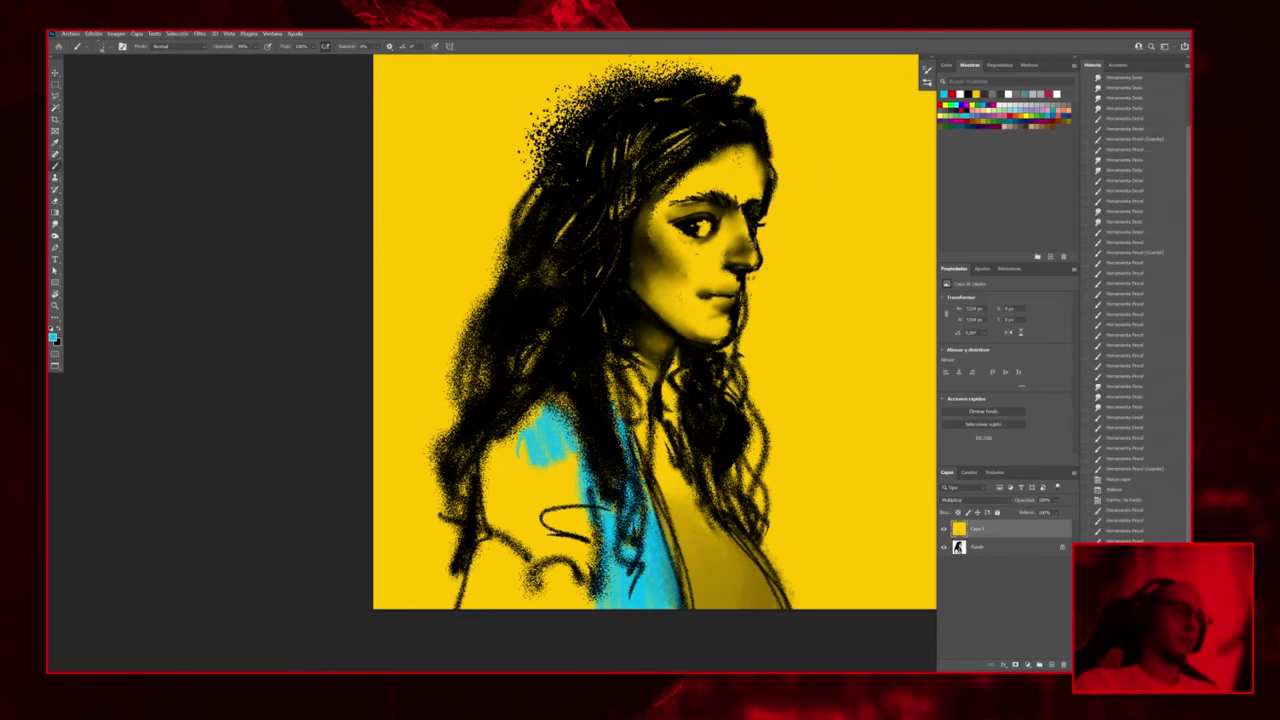
drag(650, 372, 641, 462)
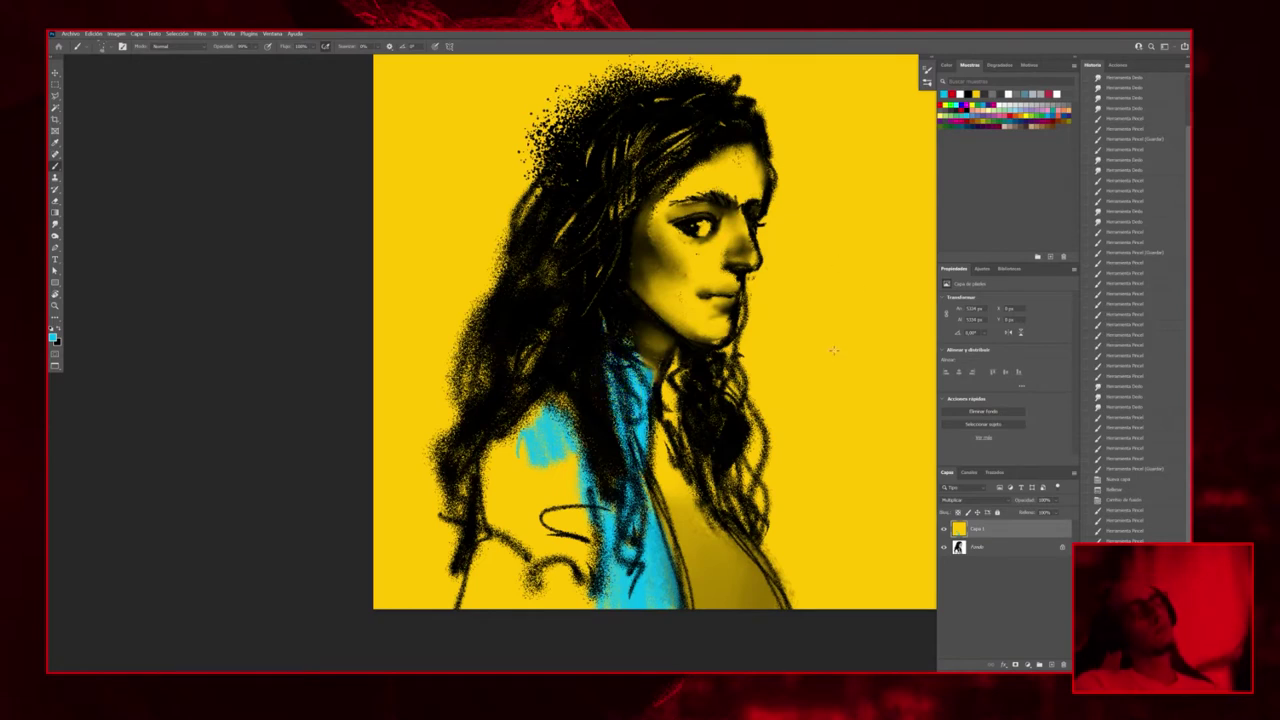
Fill the rest of the jacket sleeve with cyan and color the far collar and the jacket's far edge
mouse_move(540, 410)
mouse_down()
mouse_move(488, 515)
mouse_move(494, 440)
mouse_move(506, 492)
mouse_move(528, 460)
mouse_move(570, 496)
mouse_move(580, 528)
mouse_move(520, 500)
mouse_move(535, 545)
mouse_move(542, 505)
mouse_move(587, 600)
mouse_move(500, 596)
mouse_move(445, 575)
mouse_move(475, 598)
mouse_up()
mouse_move(486, 545)
mouse_down()
mouse_move(496, 572)
mouse_move(584, 604)
mouse_up()
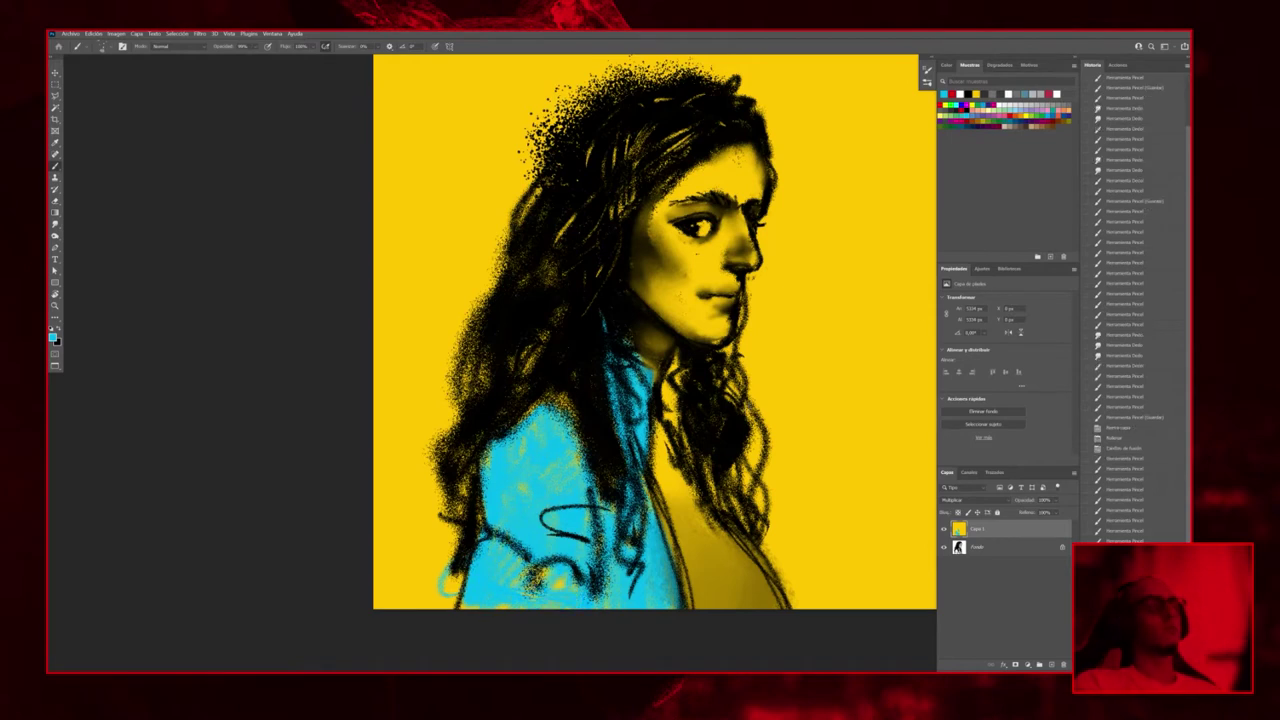
drag(670, 380, 676, 420)
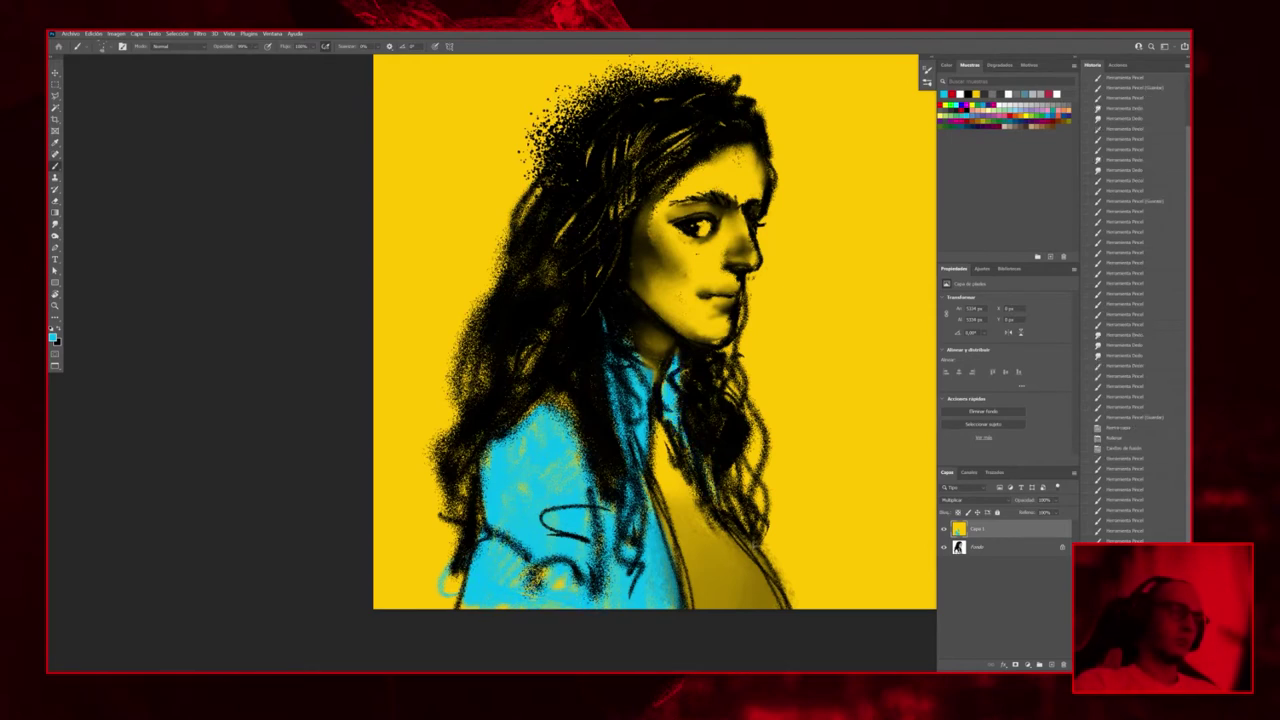
mouse_move(716, 484)
mouse_down()
mouse_move(724, 512)
mouse_move(740, 512)
mouse_up()
drag(766, 542, 790, 604)
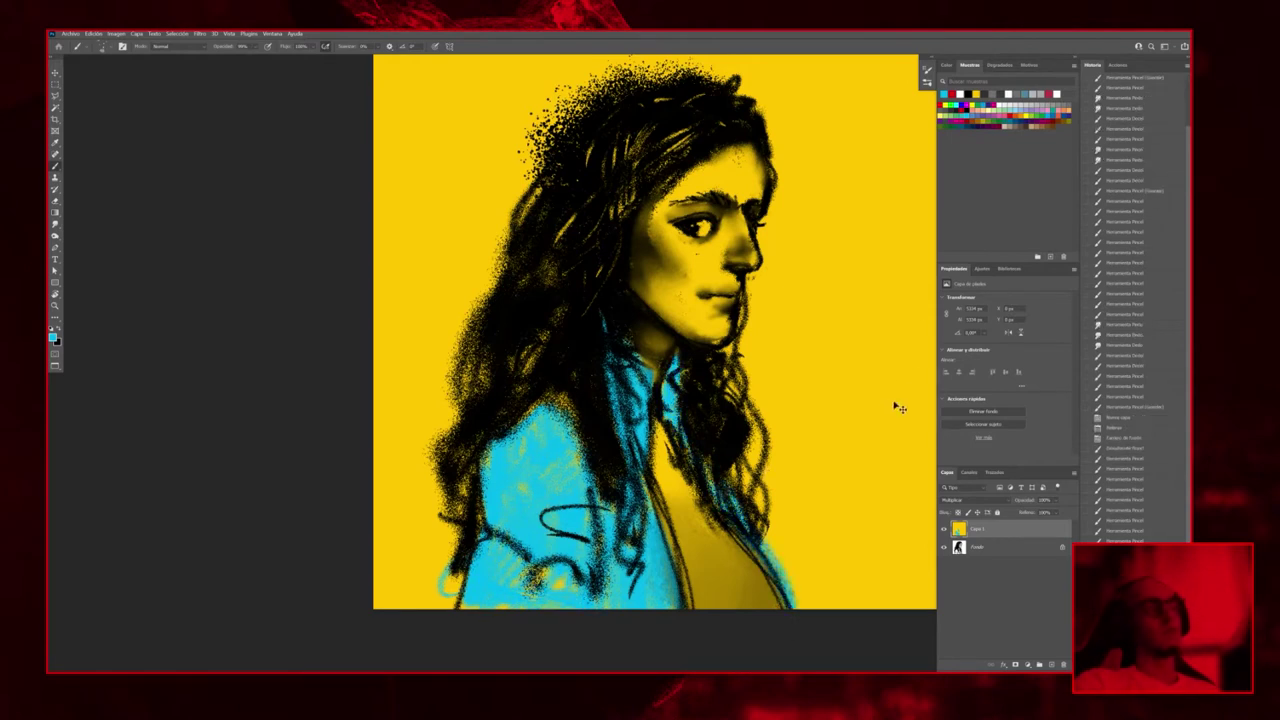
On the background layer, paint a thin curved black crease down the chest to the lower canvas edge
key(alt+bracketleft)
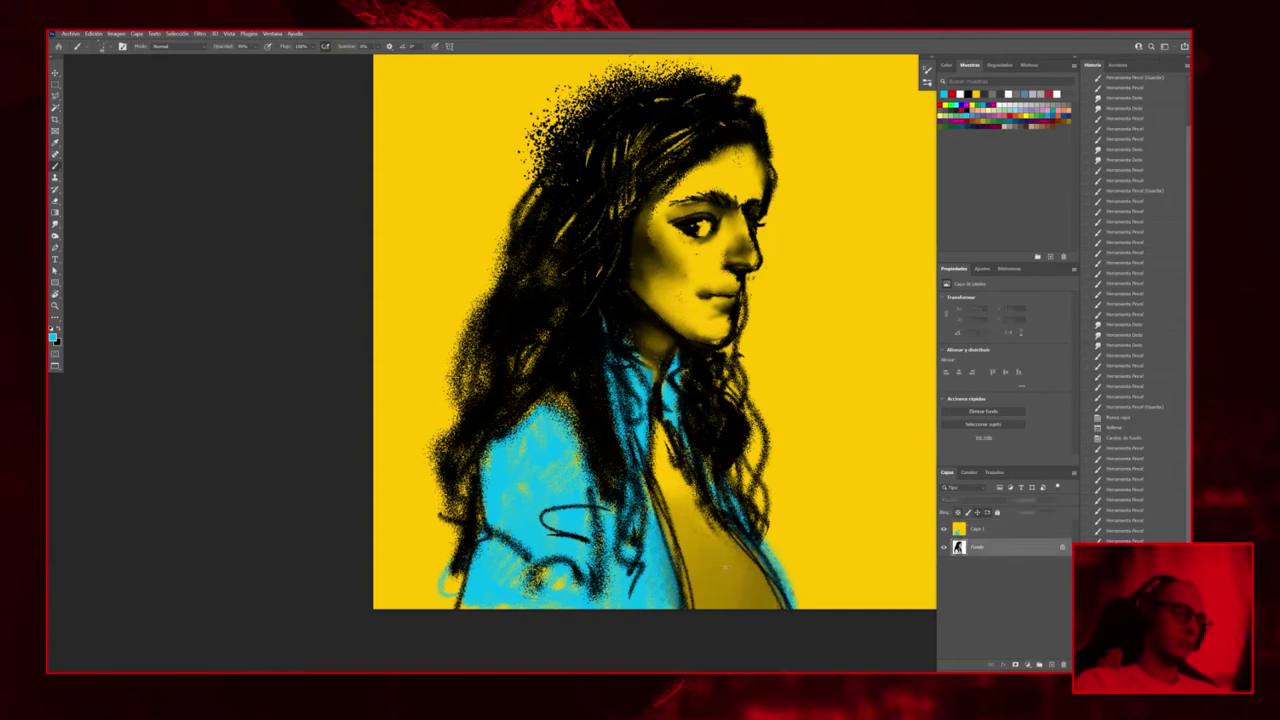
key(x)
drag(716, 536, 732, 590)
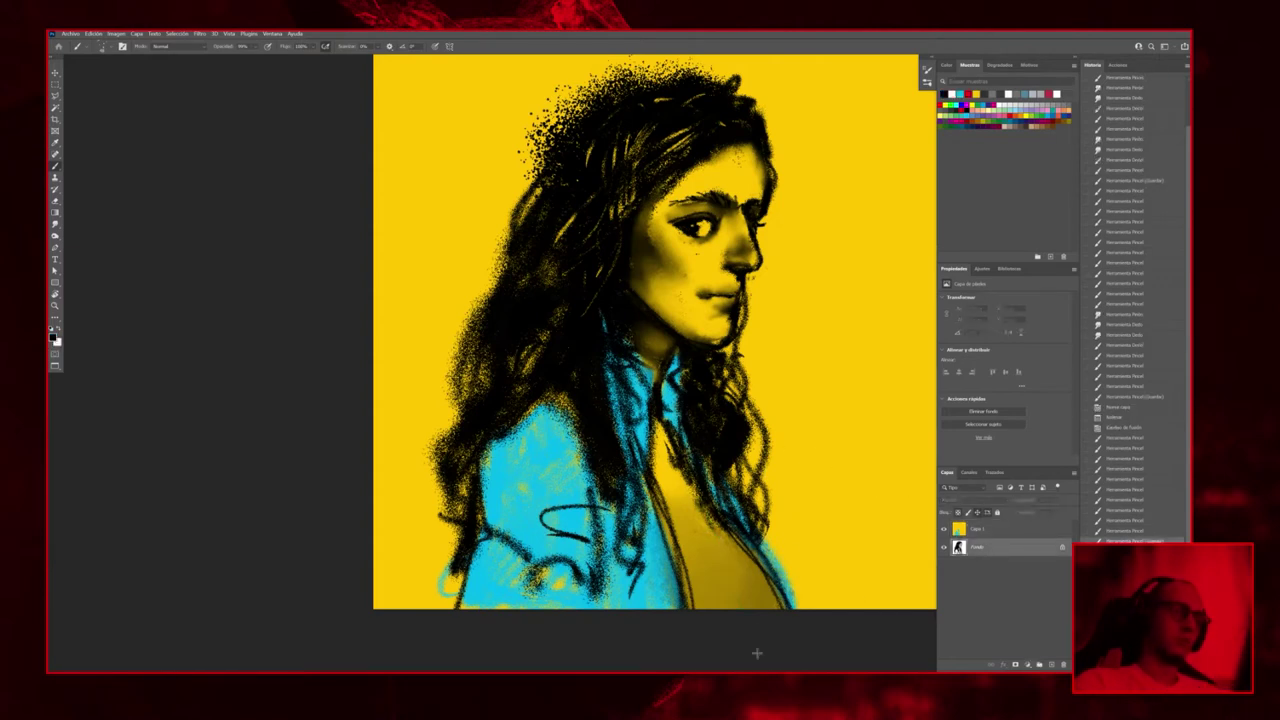
drag(712, 540, 732, 610)
key(ctrl+z)
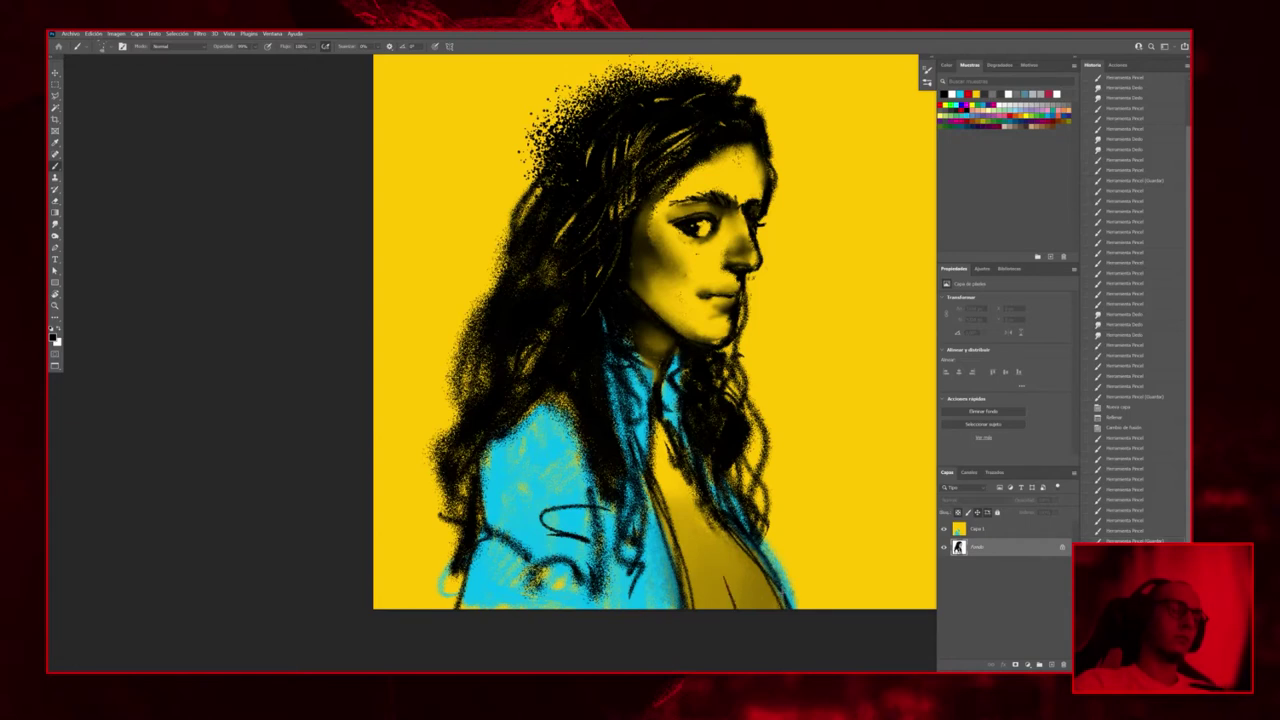
key(ctrl+z)
drag(712, 560, 738, 606)
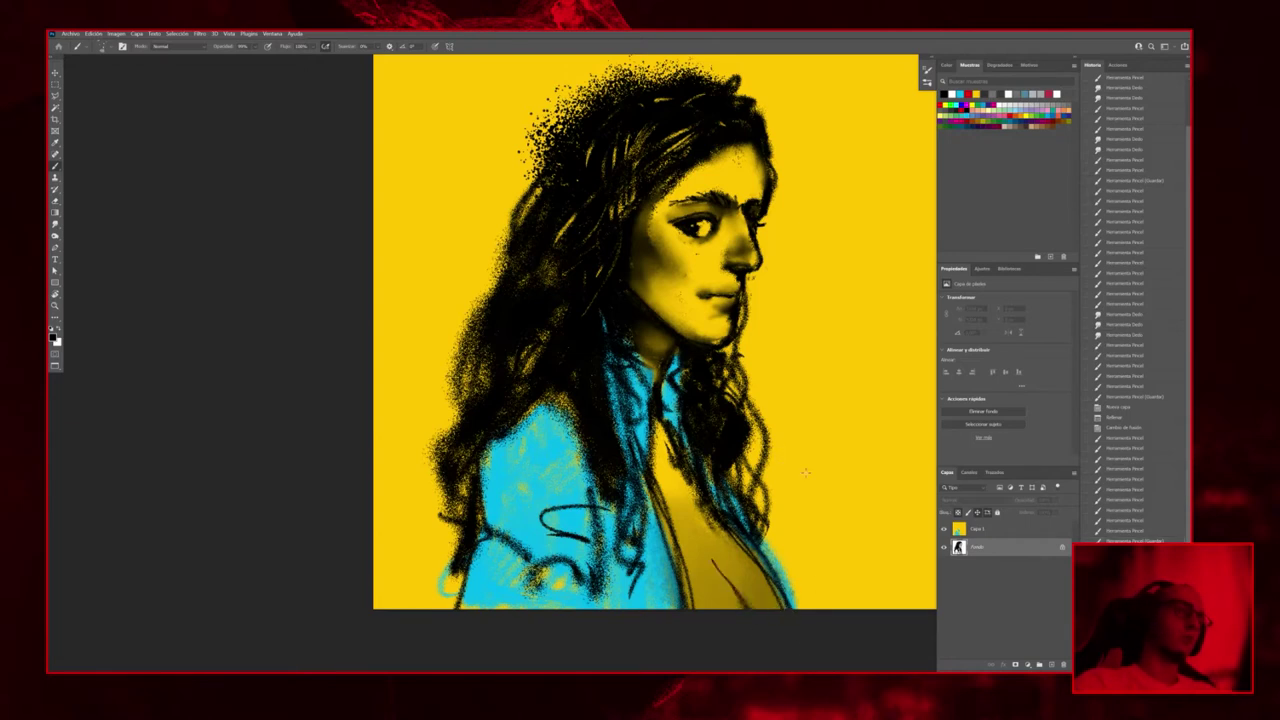
key(ctrl+z)
drag(712, 546, 748, 606)
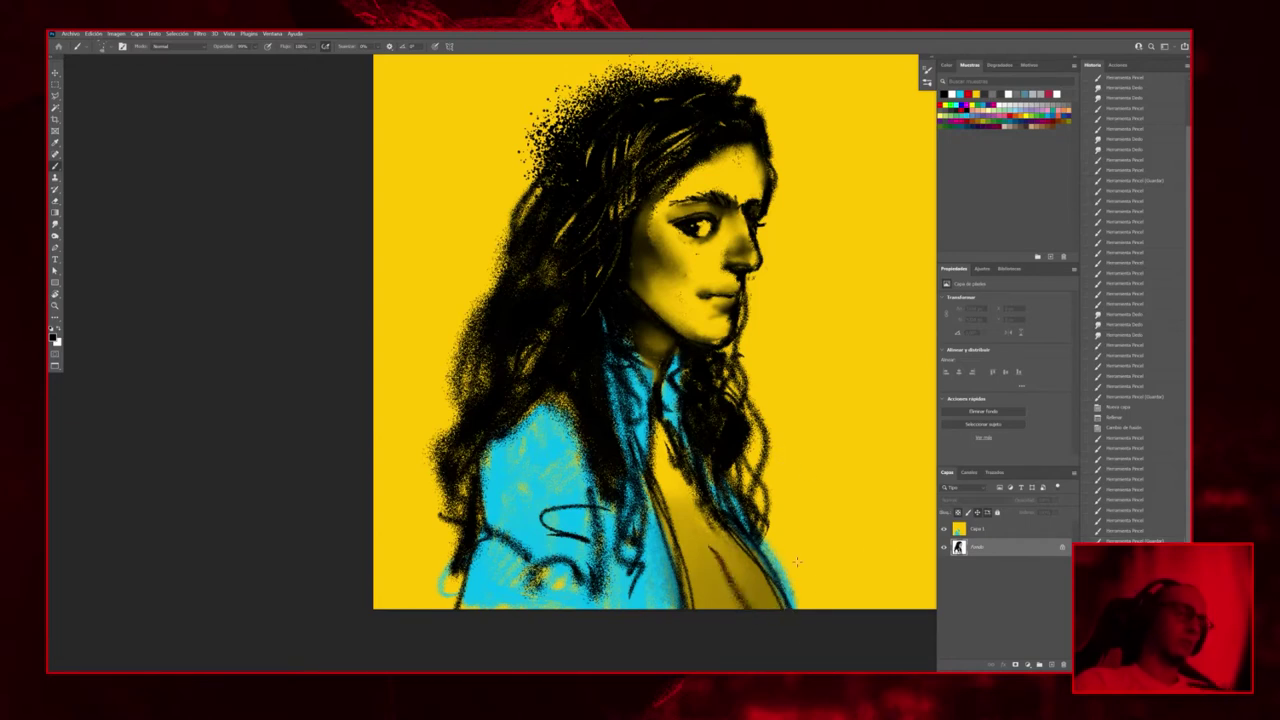
key(ctrl+z)
drag(708, 544, 752, 608)
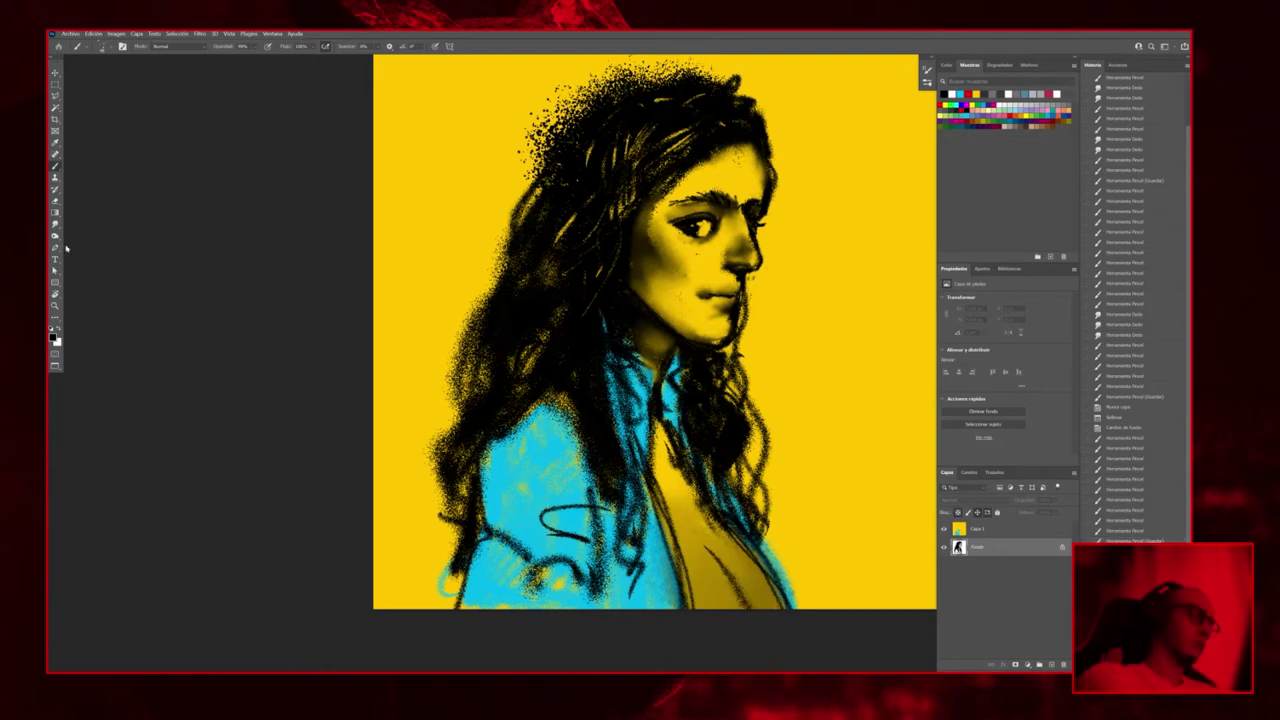
Soften the chest crease with the Smudge tool and try a short black stroke at the jacket's lower edge
click(55, 222)
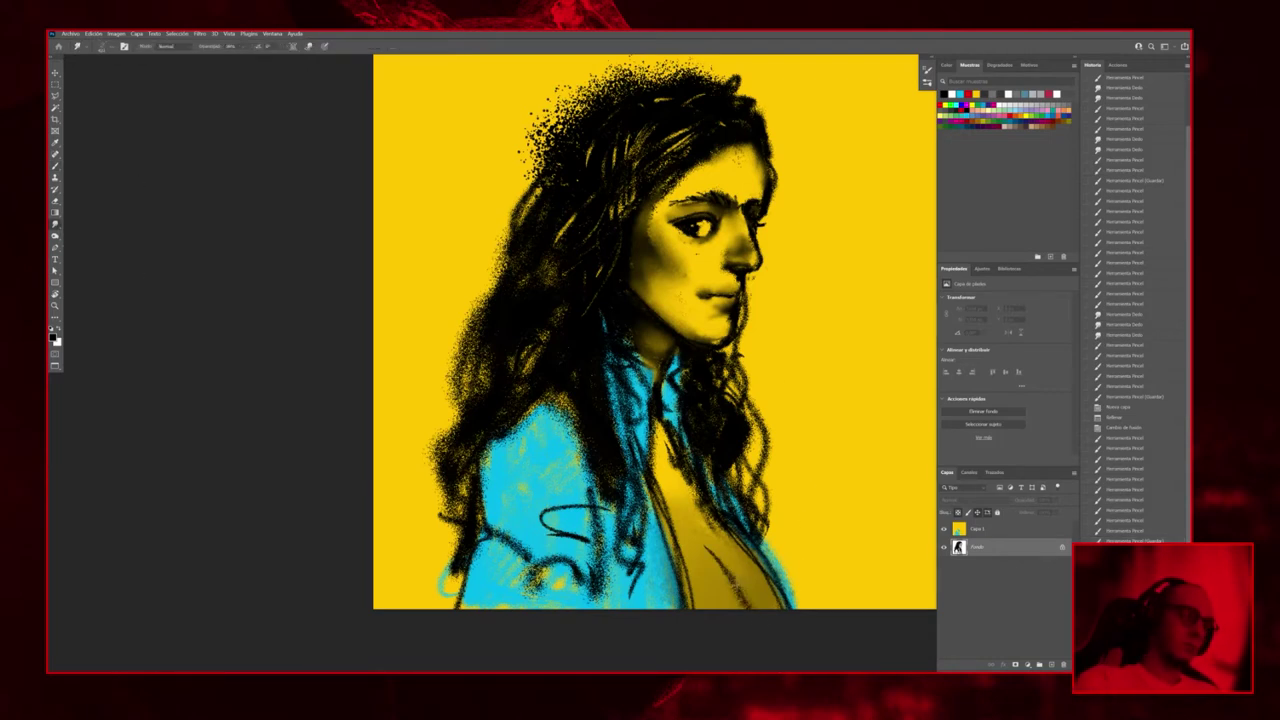
drag(712, 550, 748, 600)
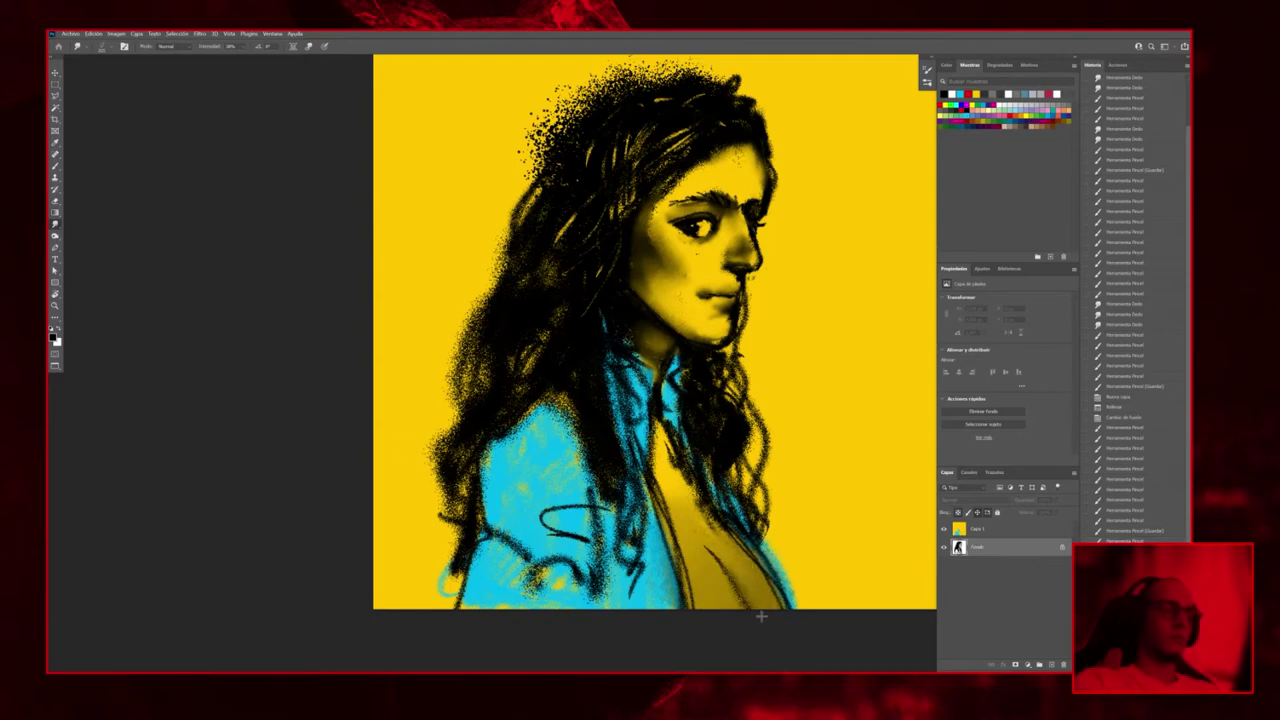
key(b)
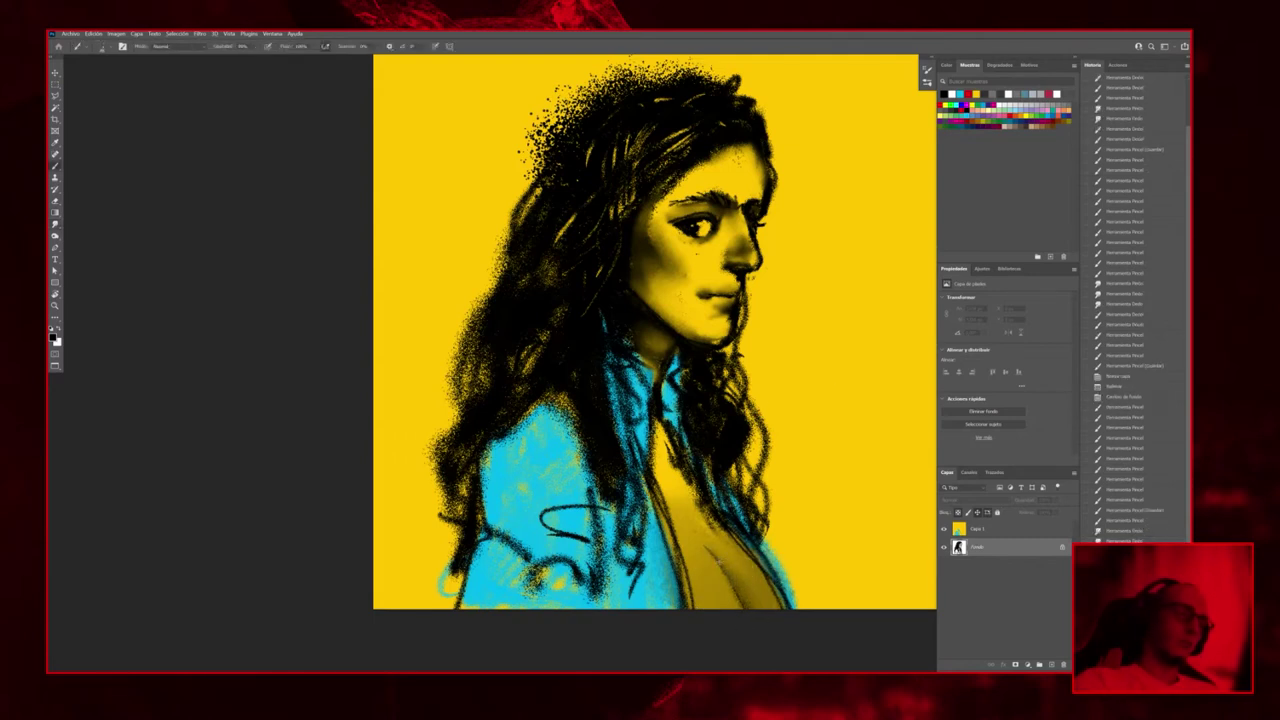
click(760, 484)
scroll(790, 537, down, 3)
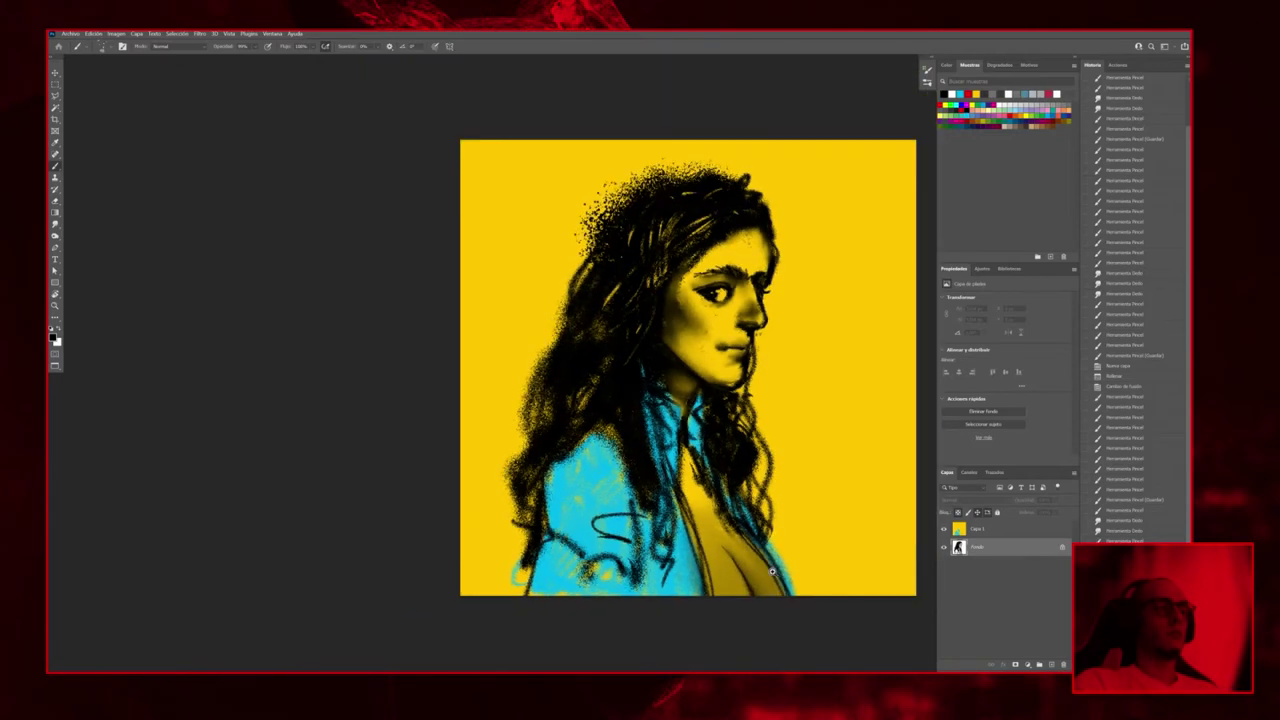
scroll(817, 505, up, 3)
mouse_move(798, 598)
mouse_down()
mouse_move(734, 524)
mouse_move(780, 598)
mouse_up()
key(ctrl+z)
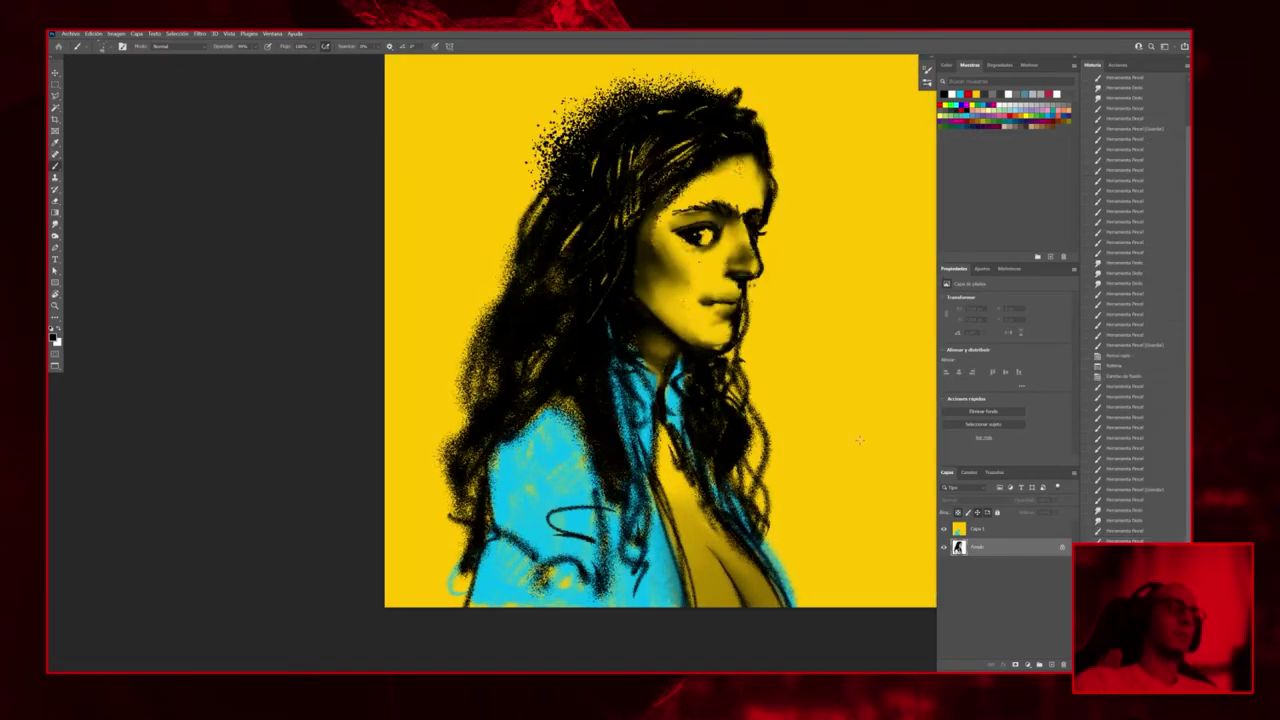
Paint a small black beauty mark on the near cheek, between the eye and the mouth
scroll(785, 541, down, 2)
scroll(816, 433, up, 1)
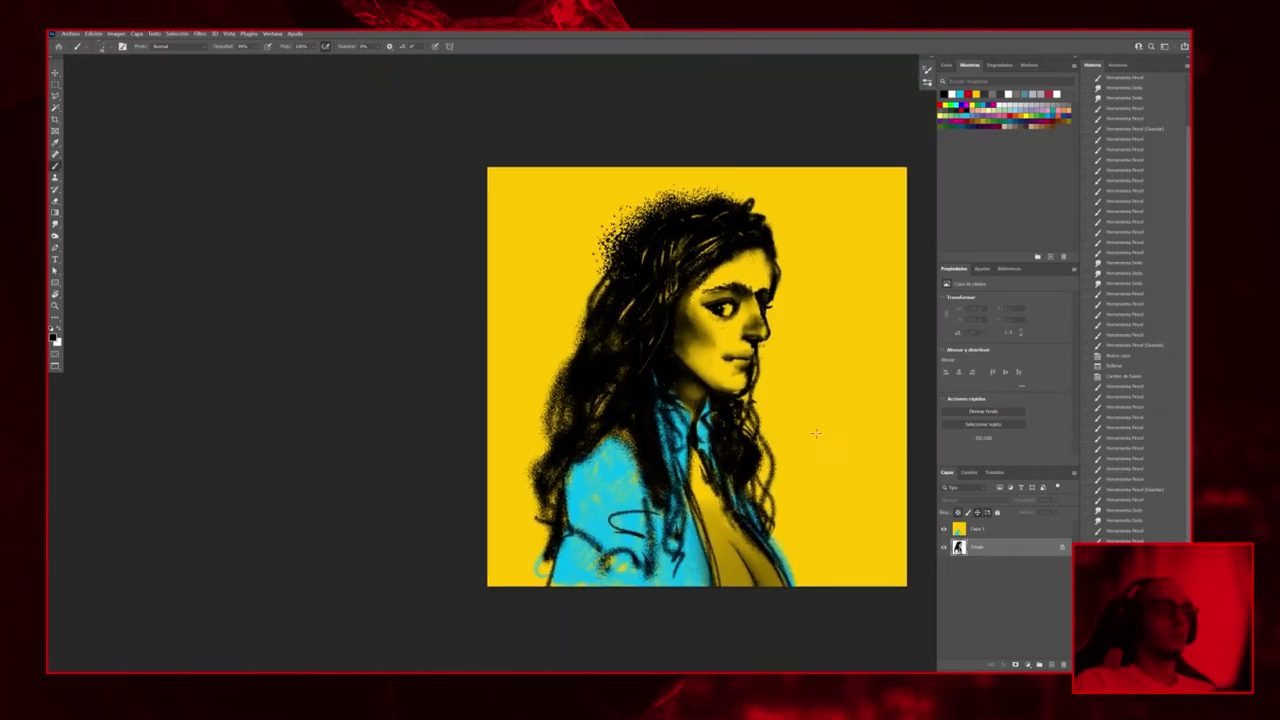
scroll(742, 295, up, 3)
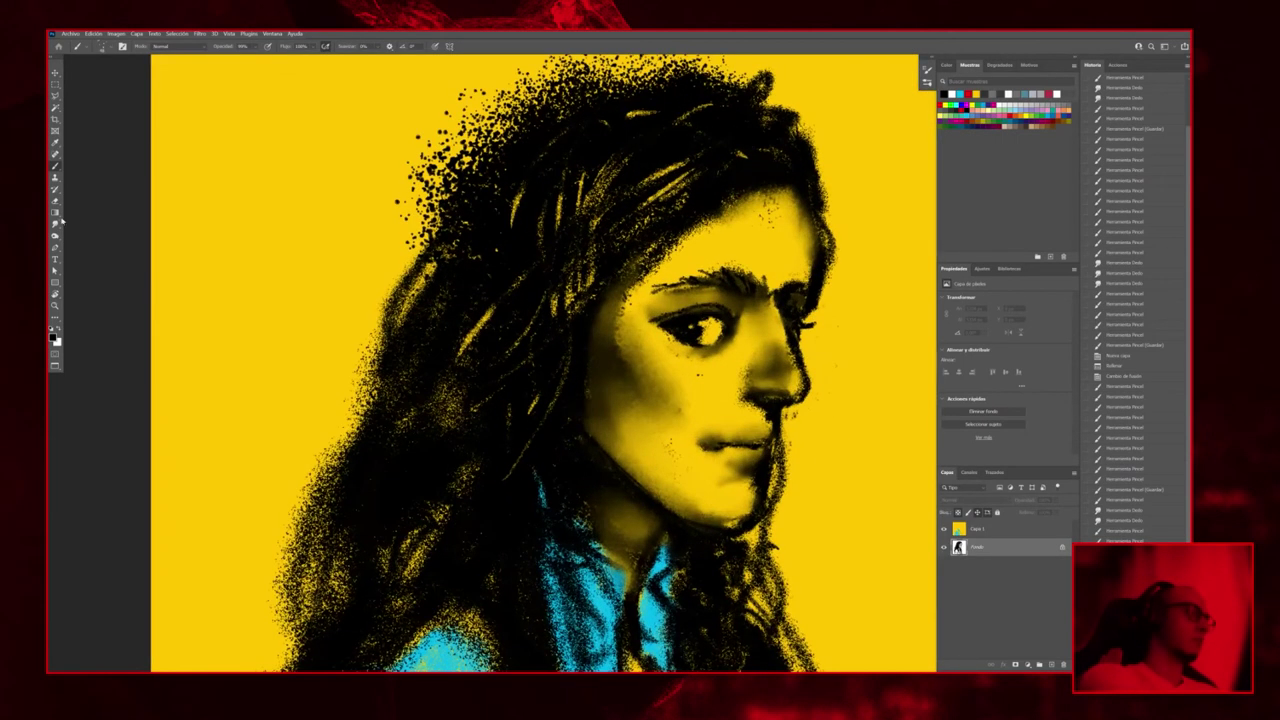
scroll(745, 252, down, 3)
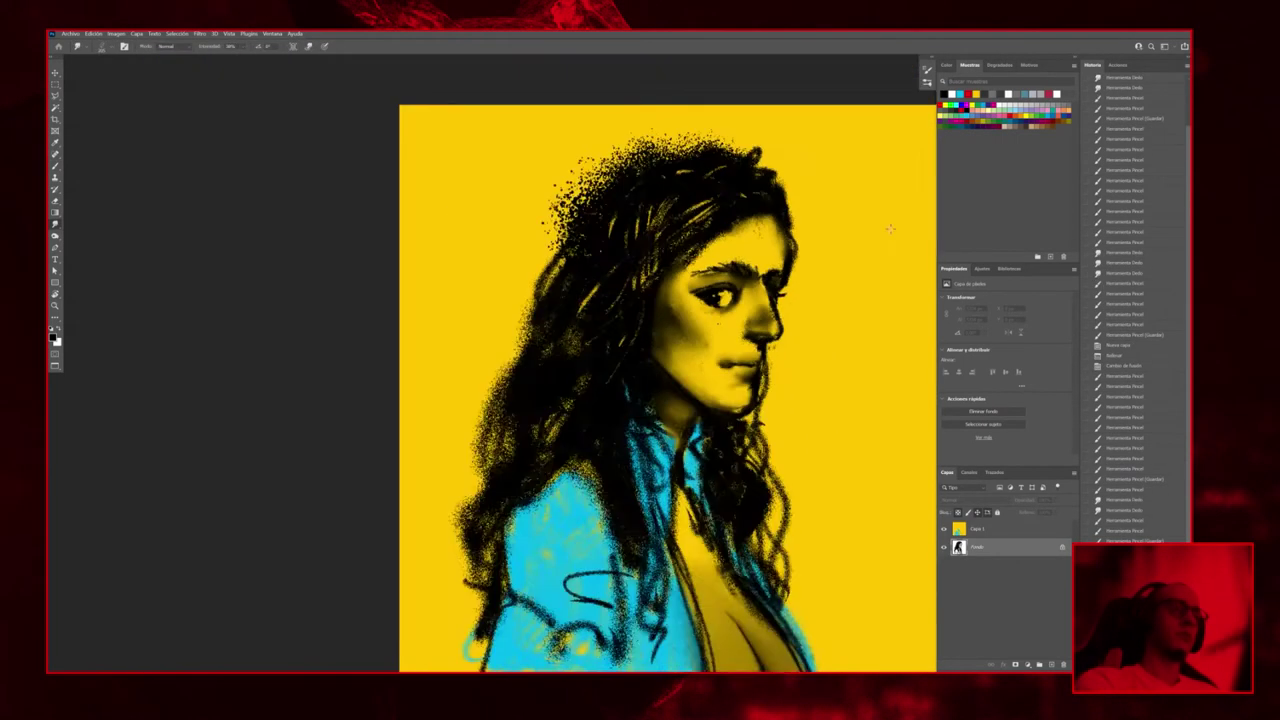
scroll(782, 311, up, 2)
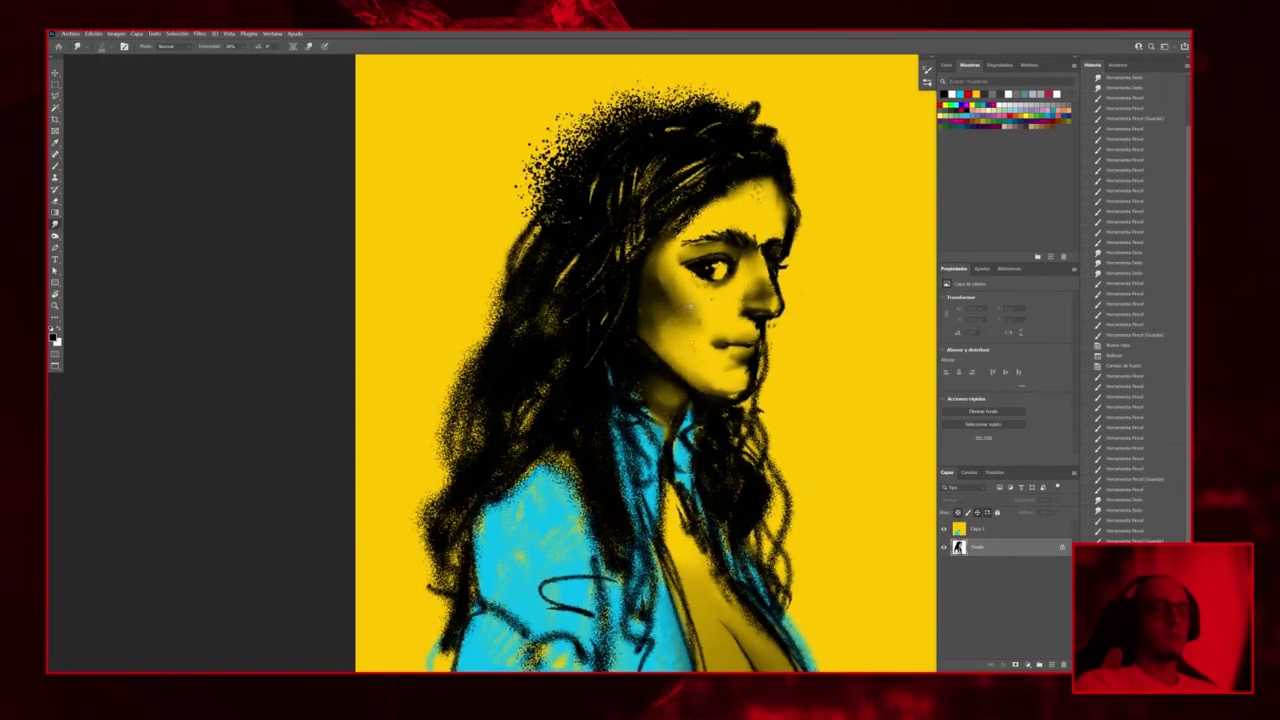
key(b)
click(709, 311)
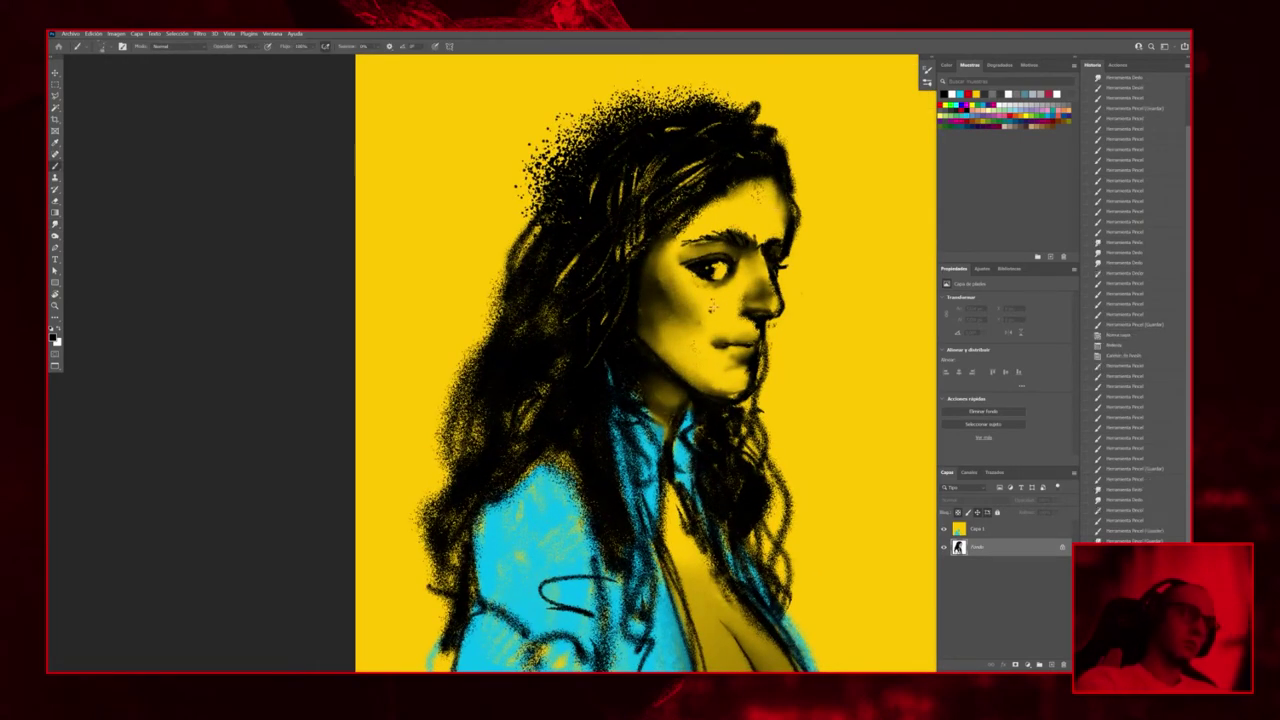
click(715, 314)
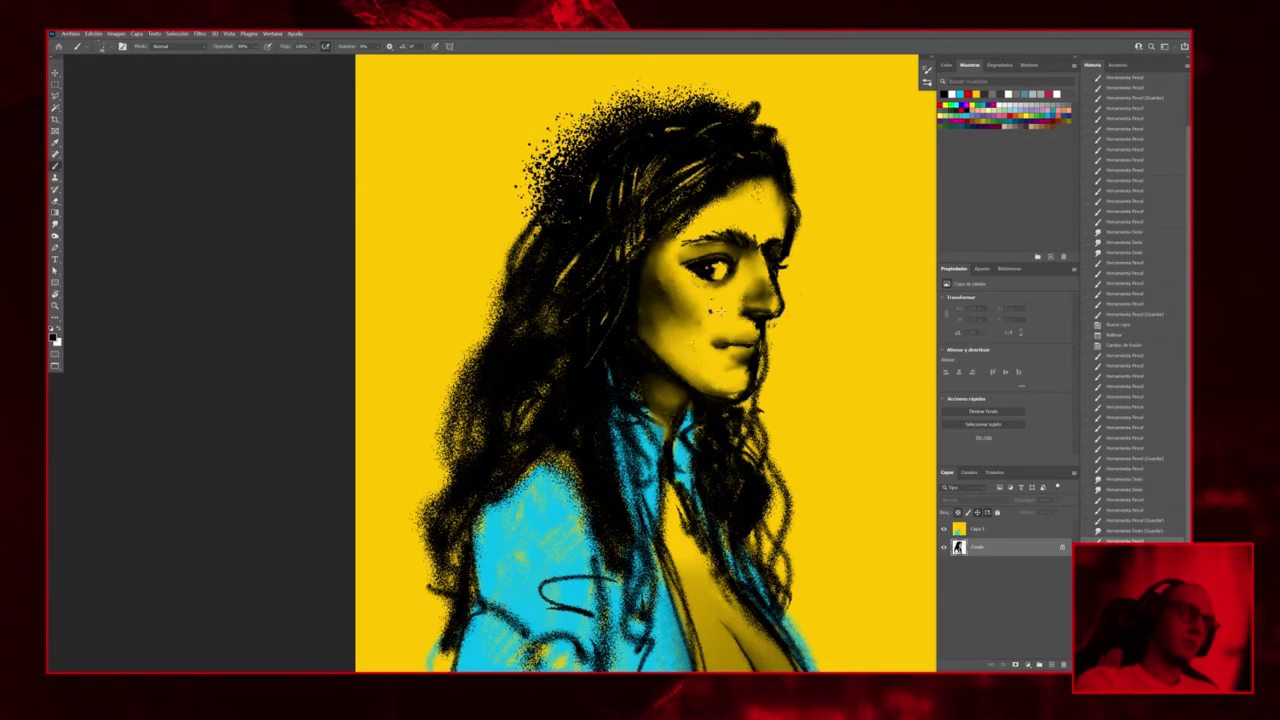
Darken the lower lid of the near eye with small black brush strokes
scroll(814, 434, down, 3)
scroll(814, 434, up, 6)
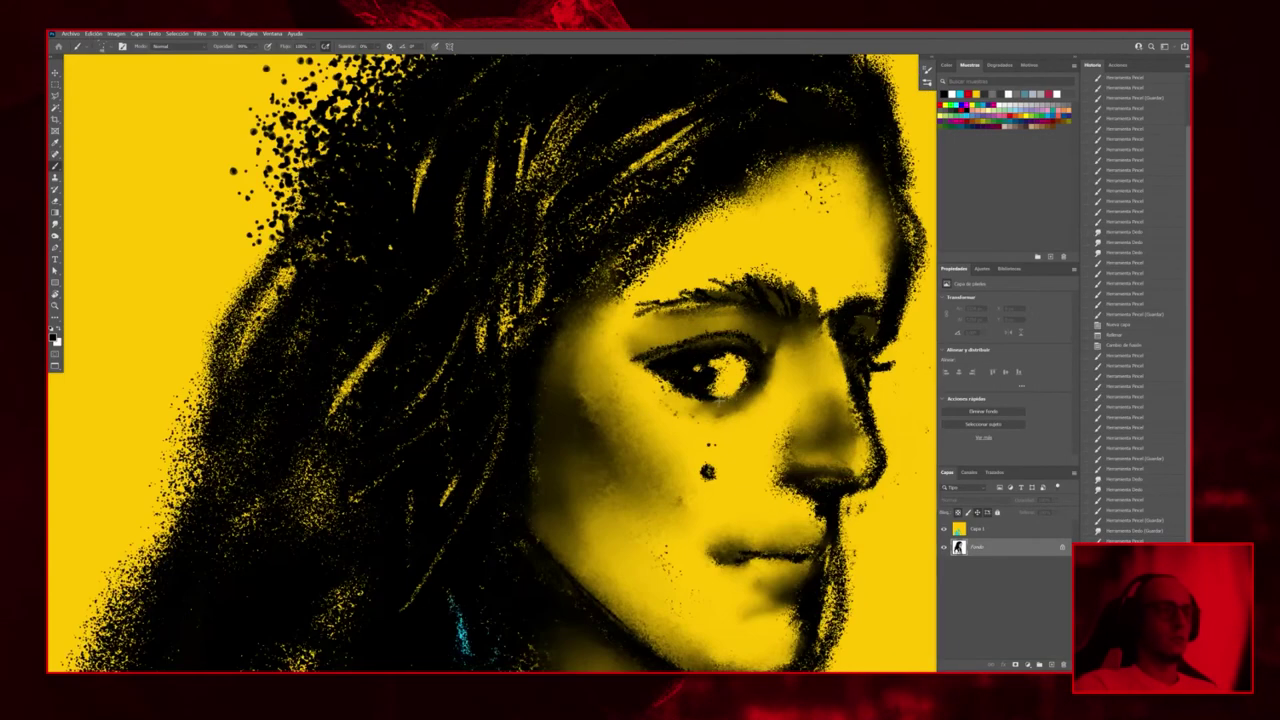
click(745, 391)
drag(737, 398, 760, 384)
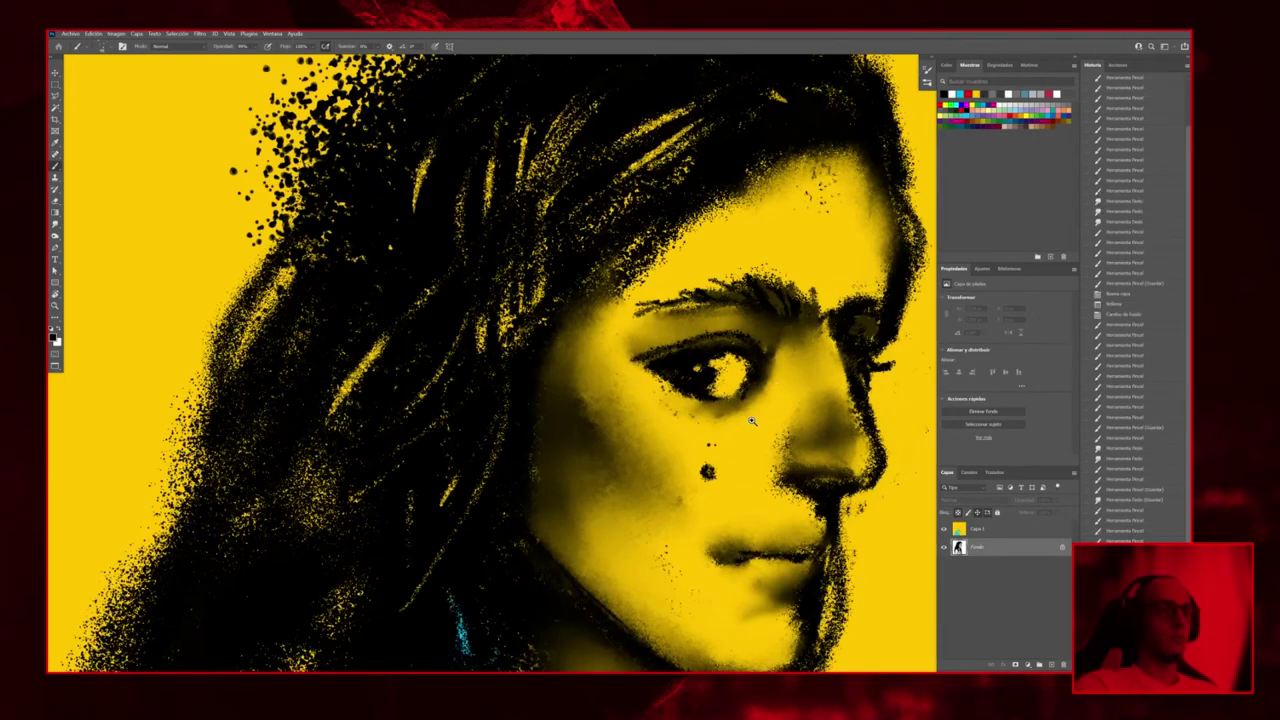
Check the whole portrait and add a new empty layer above the yellow and cyan color layer
scroll(752, 421, down, 5)
scroll(817, 440, down, 2)
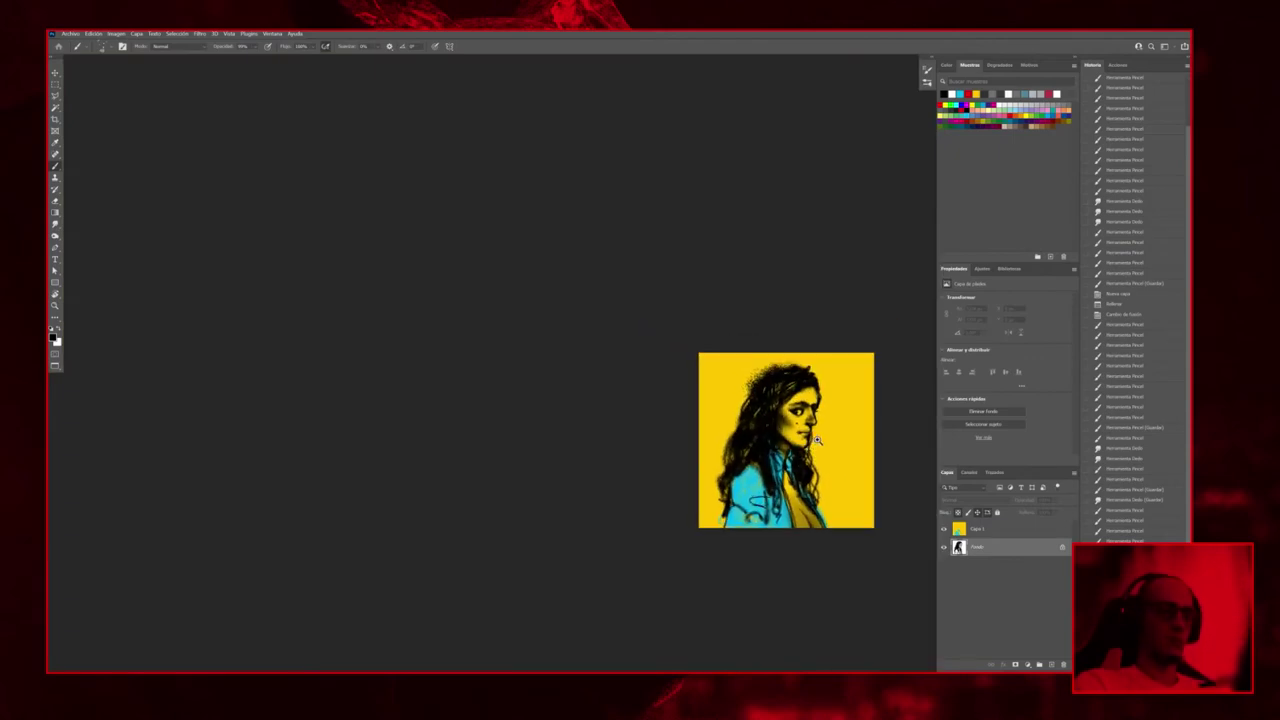
scroll(817, 440, up, 2)
scroll(863, 414, down, 1)
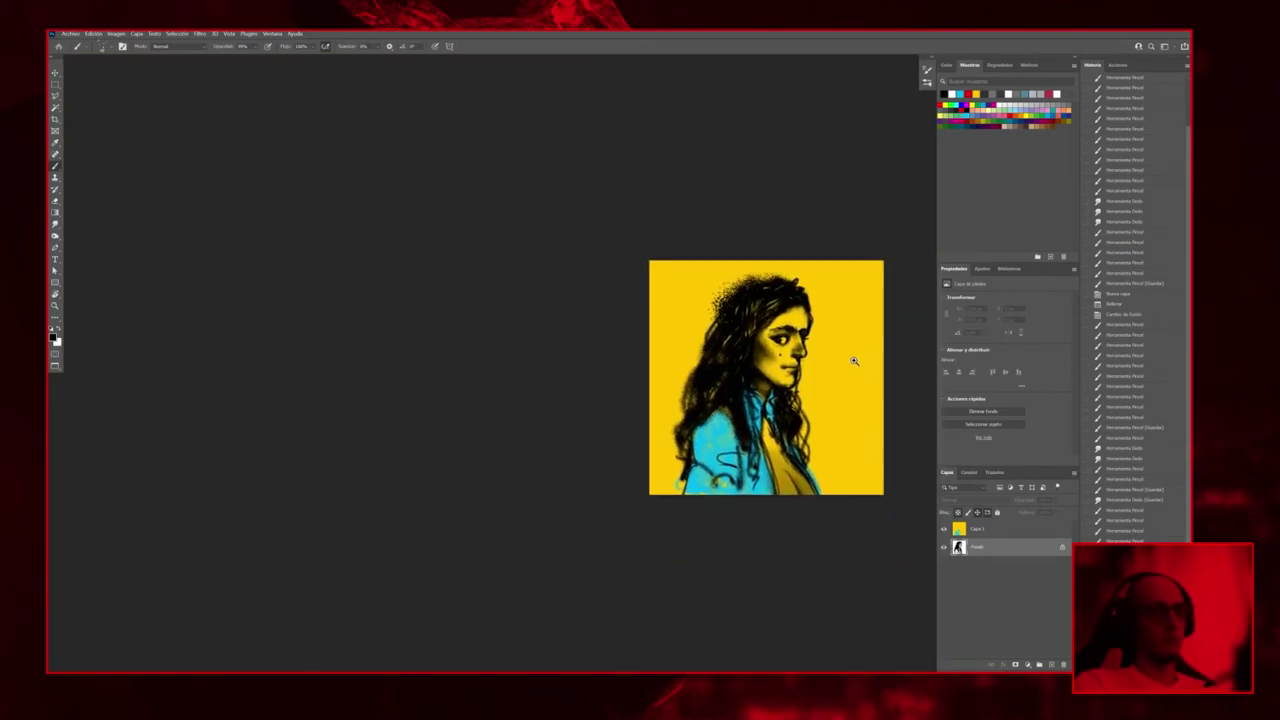
click(851, 357)
click(806, 430)
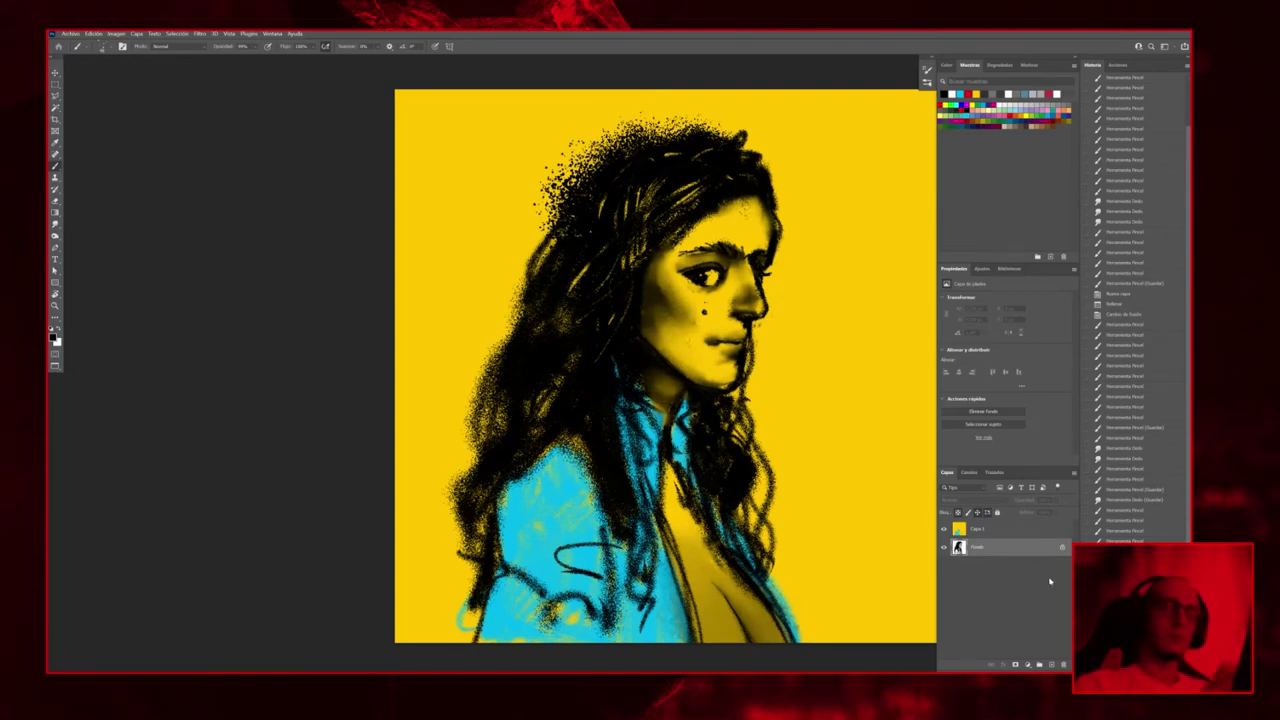
click(1051, 664)
click(786, 331)
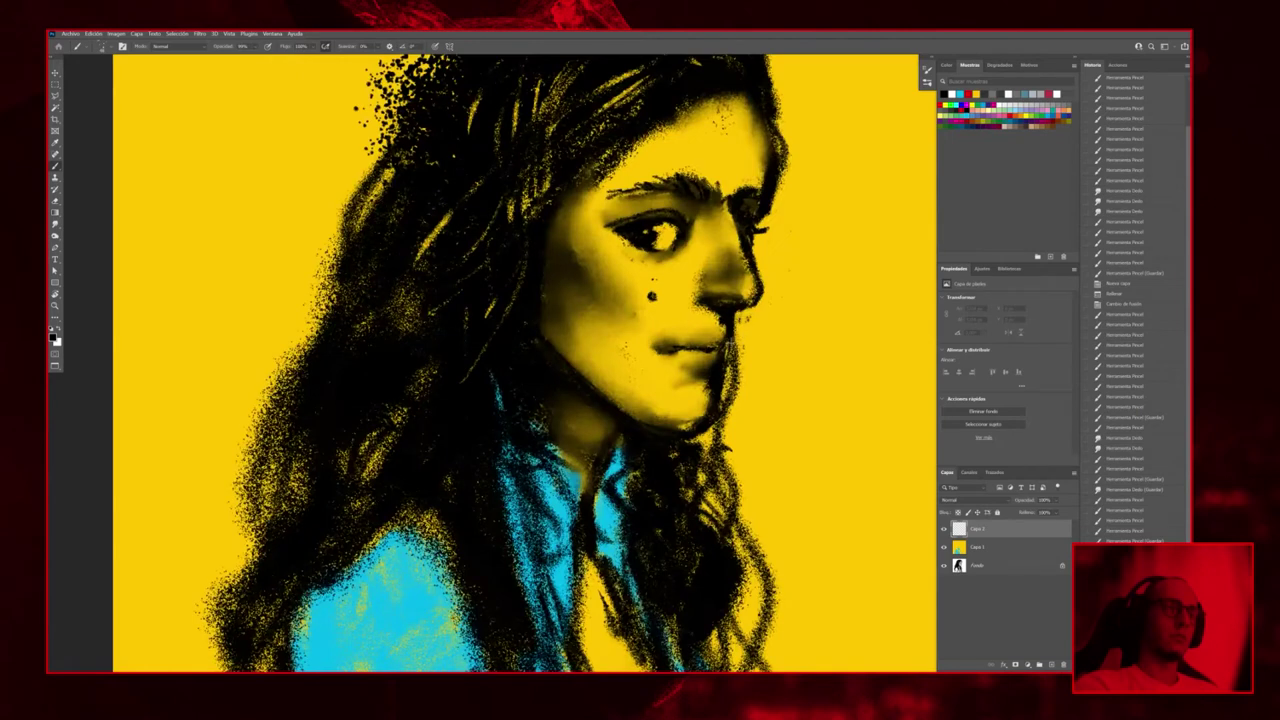
Paint a small cigarette at the lips on the new layer, with a black outline, white body and darkened tip
key(ctrl+z)
drag(737, 346, 770, 362)
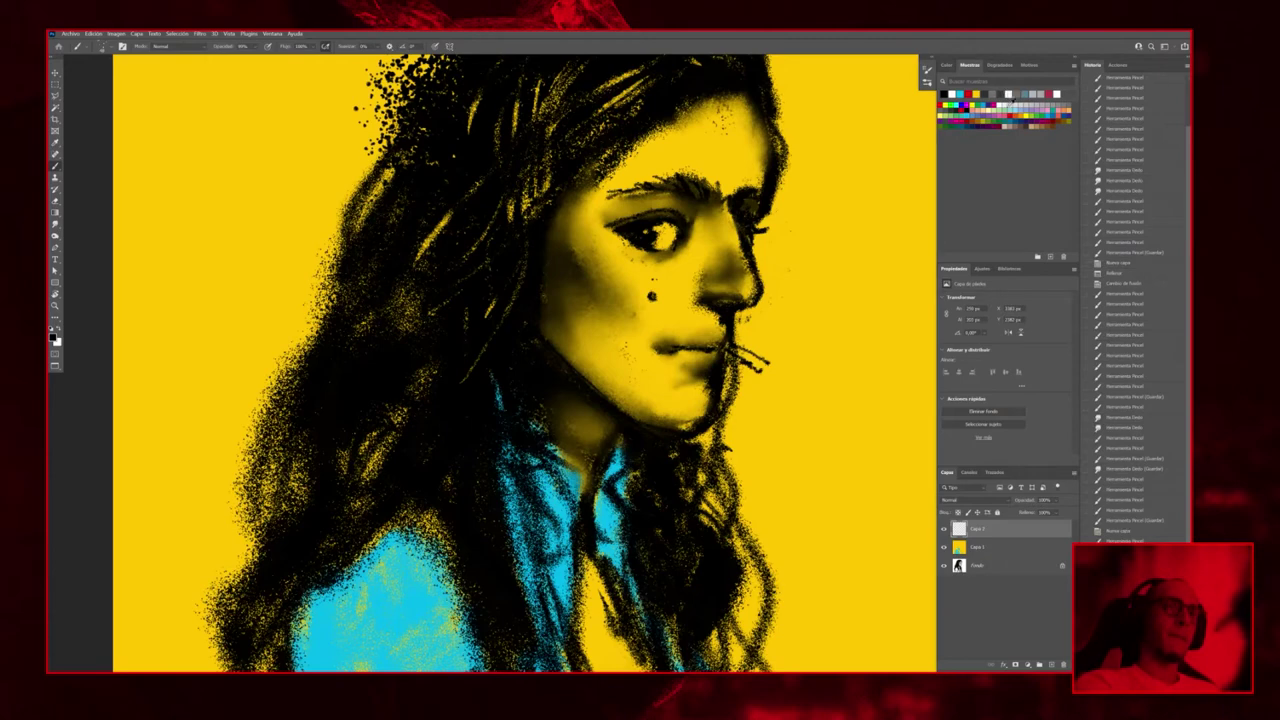
click(1025, 103)
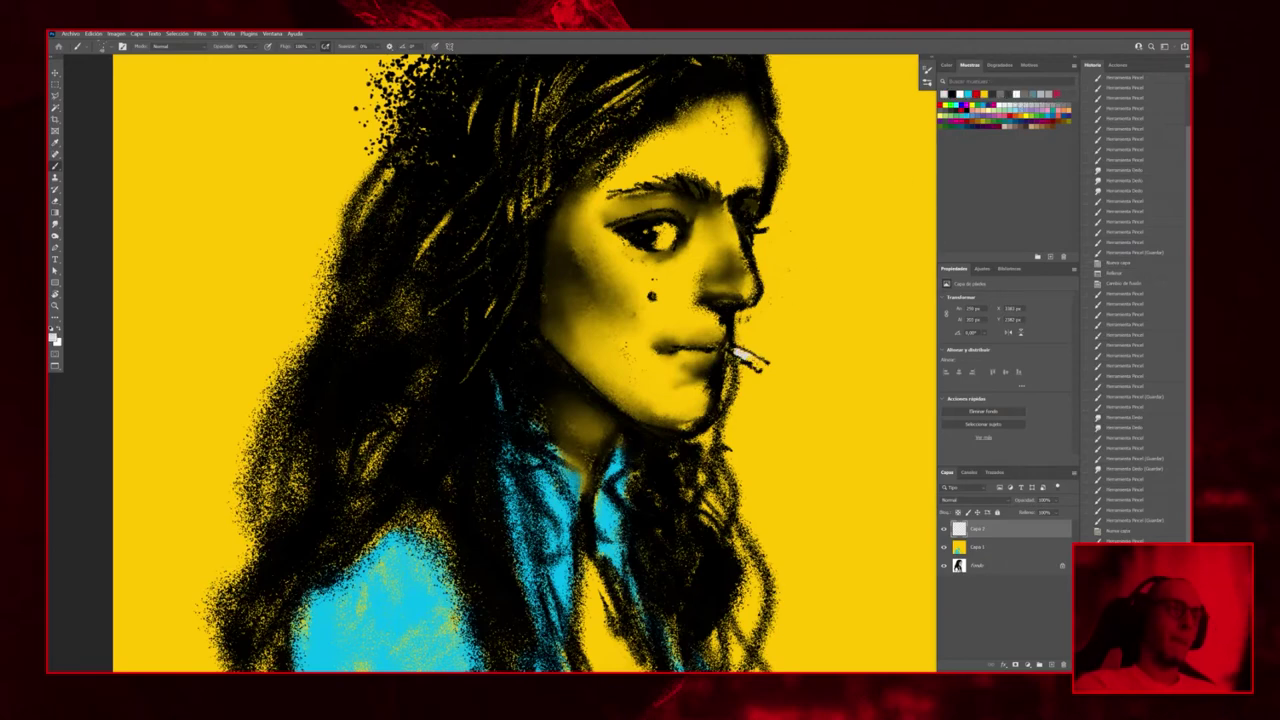
drag(752, 357, 768, 370)
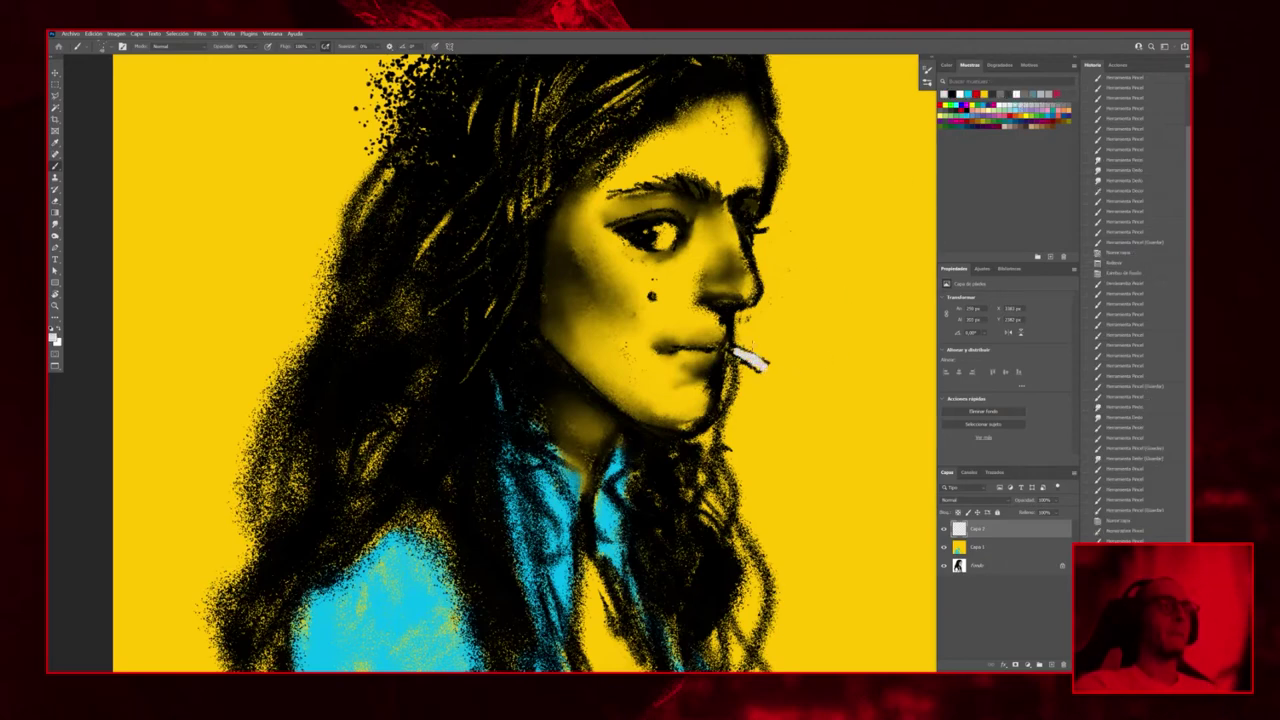
key(x)
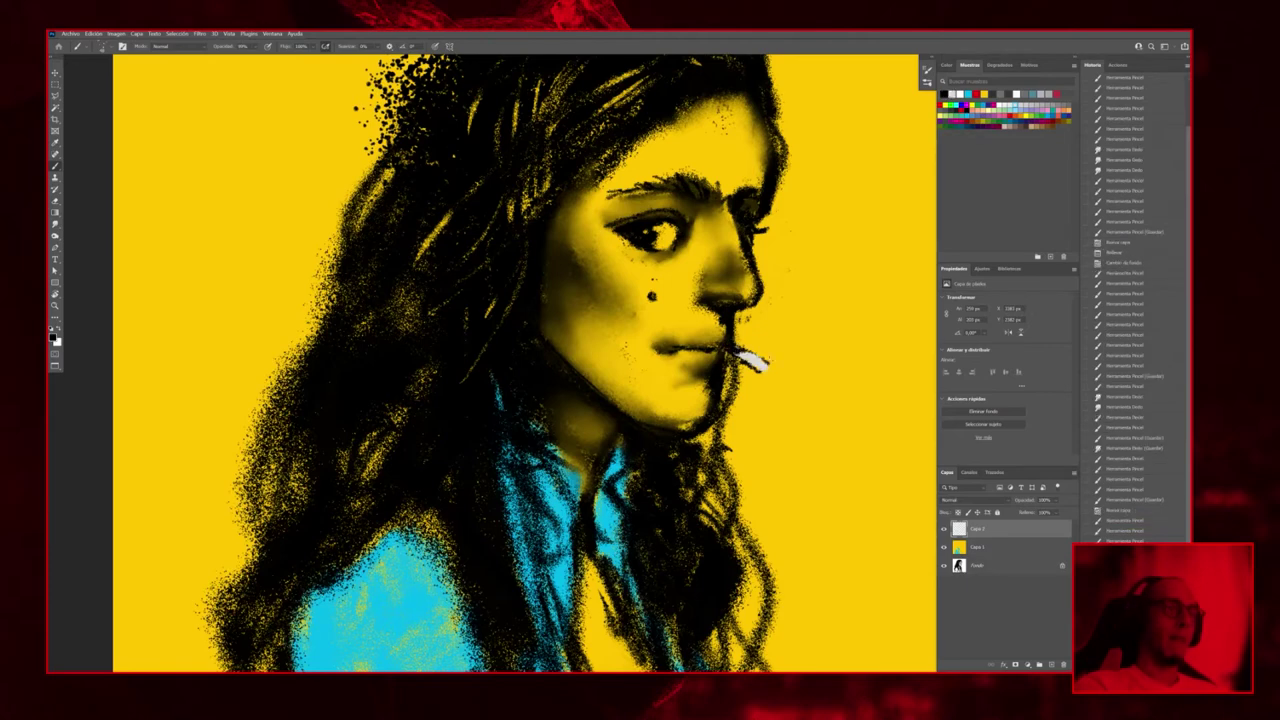
drag(758, 362, 772, 368)
Smudge the hairline above the near temple on the black-and-white background layer
scroll(805, 355, down, 5)
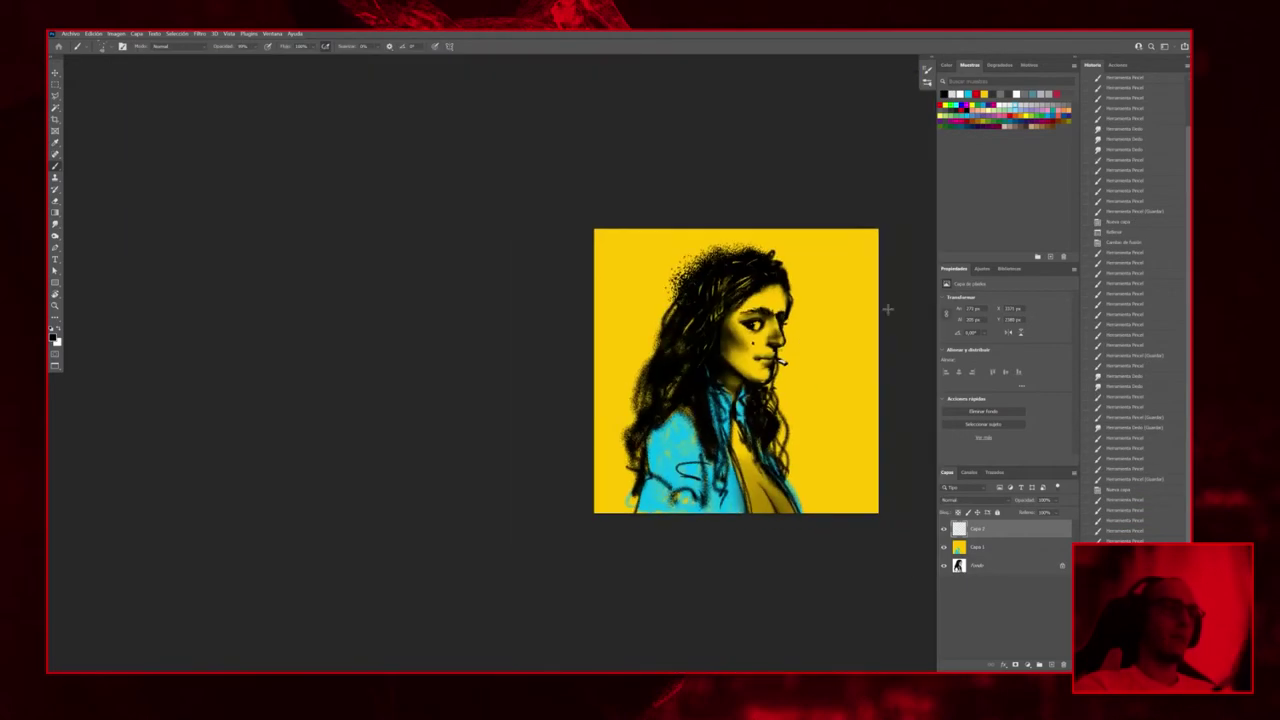
scroll(809, 354, up, 1)
scroll(814, 349, up, 1)
scroll(810, 350, down, 4)
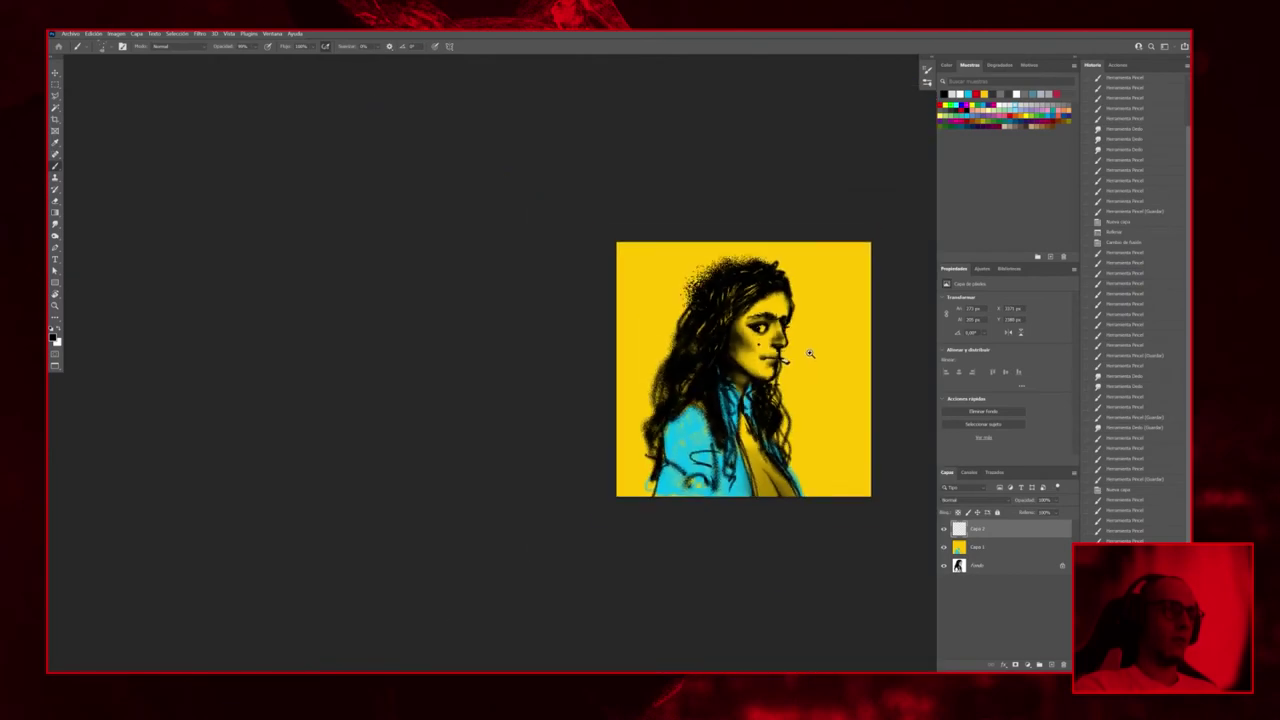
scroll(810, 350, up, 3)
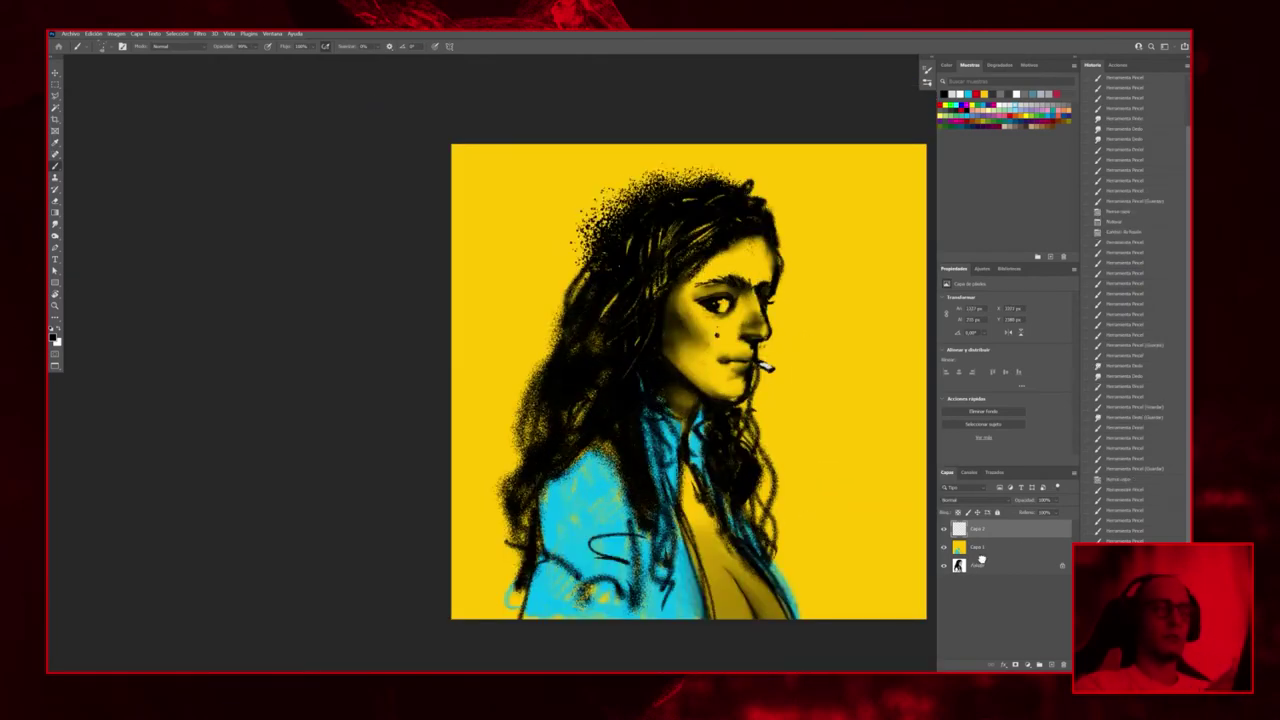
key(alt+bracketleft)
key(alt+bracketleft)
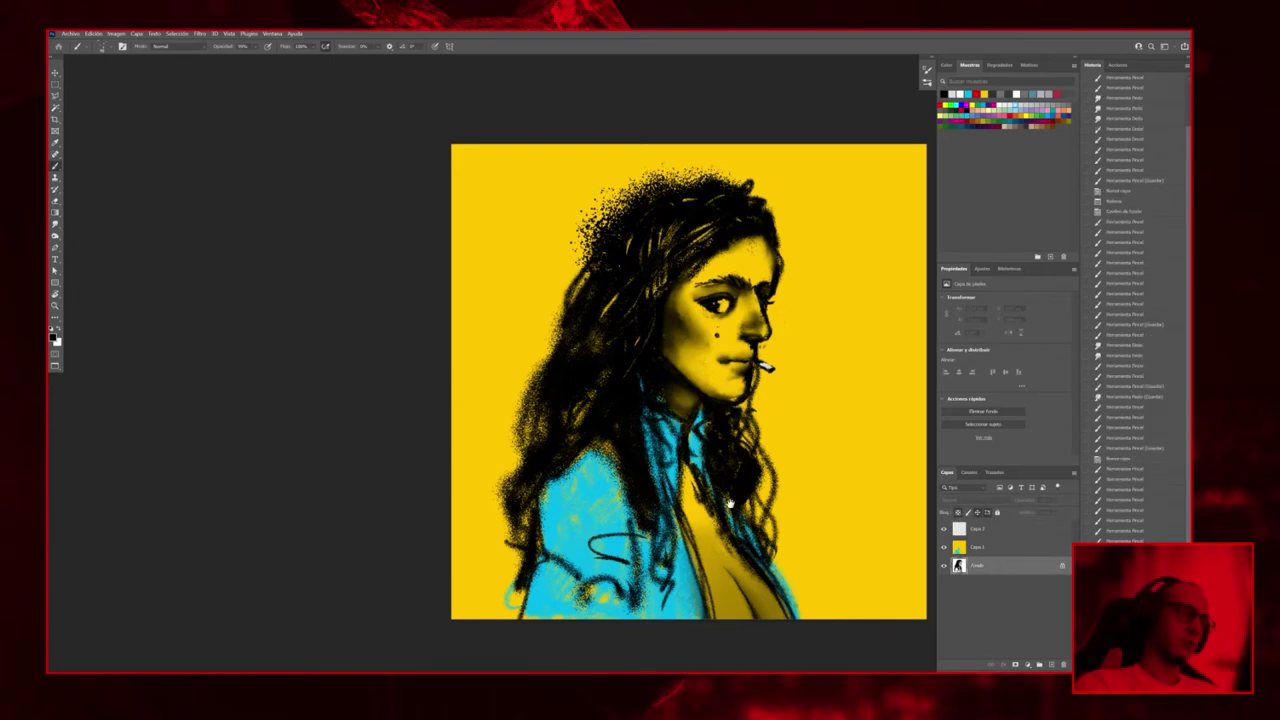
scroll(680, 415, down, 2)
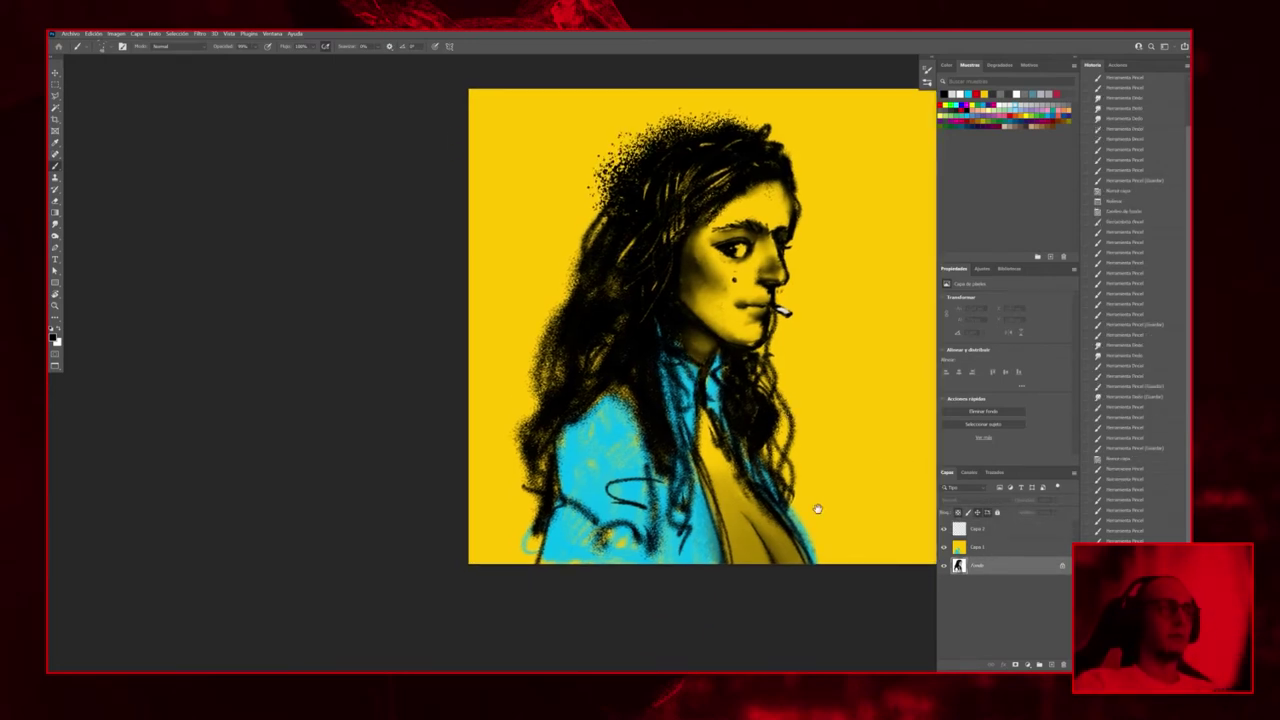
drag(814, 509, 754, 546)
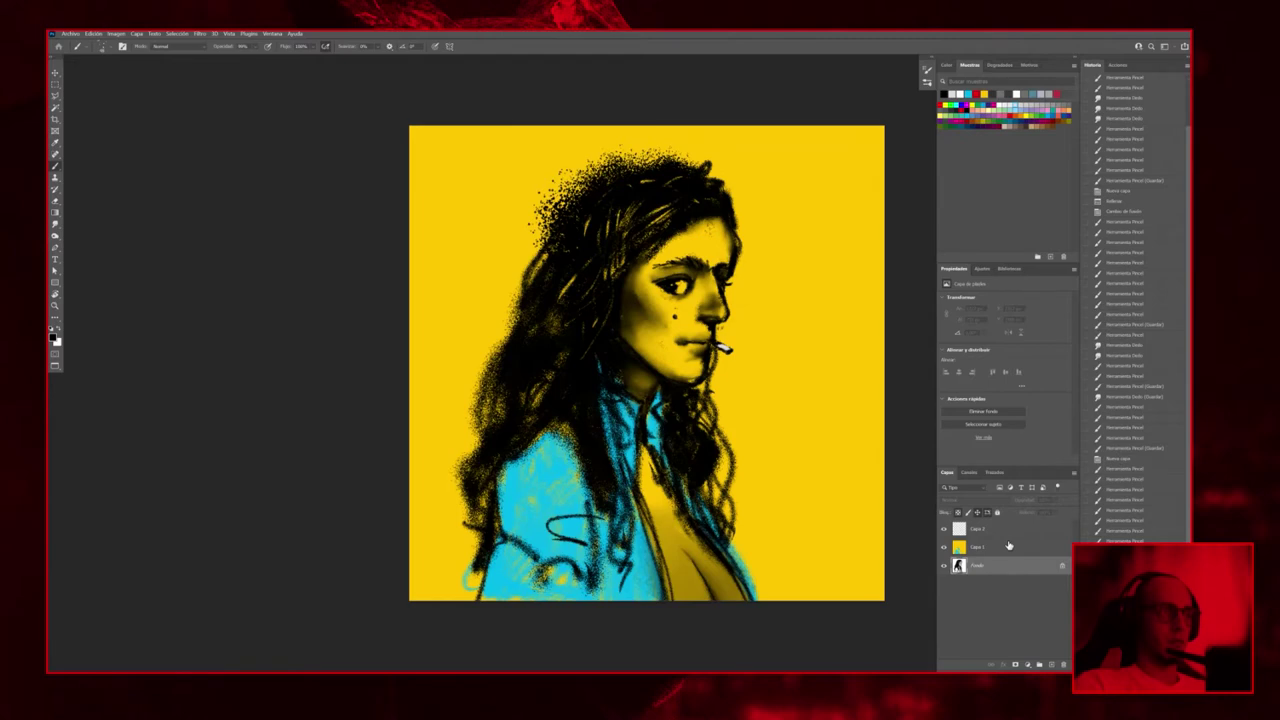
scroll(668, 240, up, 2)
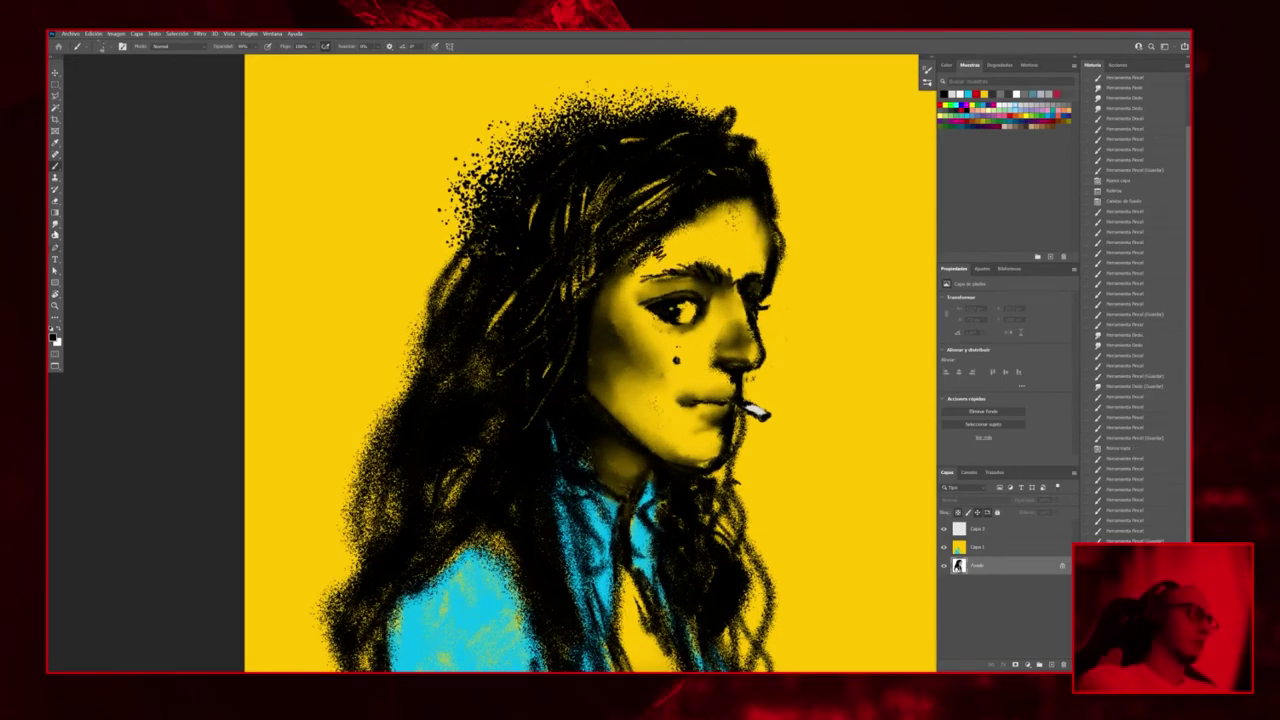
key(r)
mouse_move(660, 254)
mouse_down()
mouse_move(604, 292)
mouse_move(612, 282)
mouse_up()
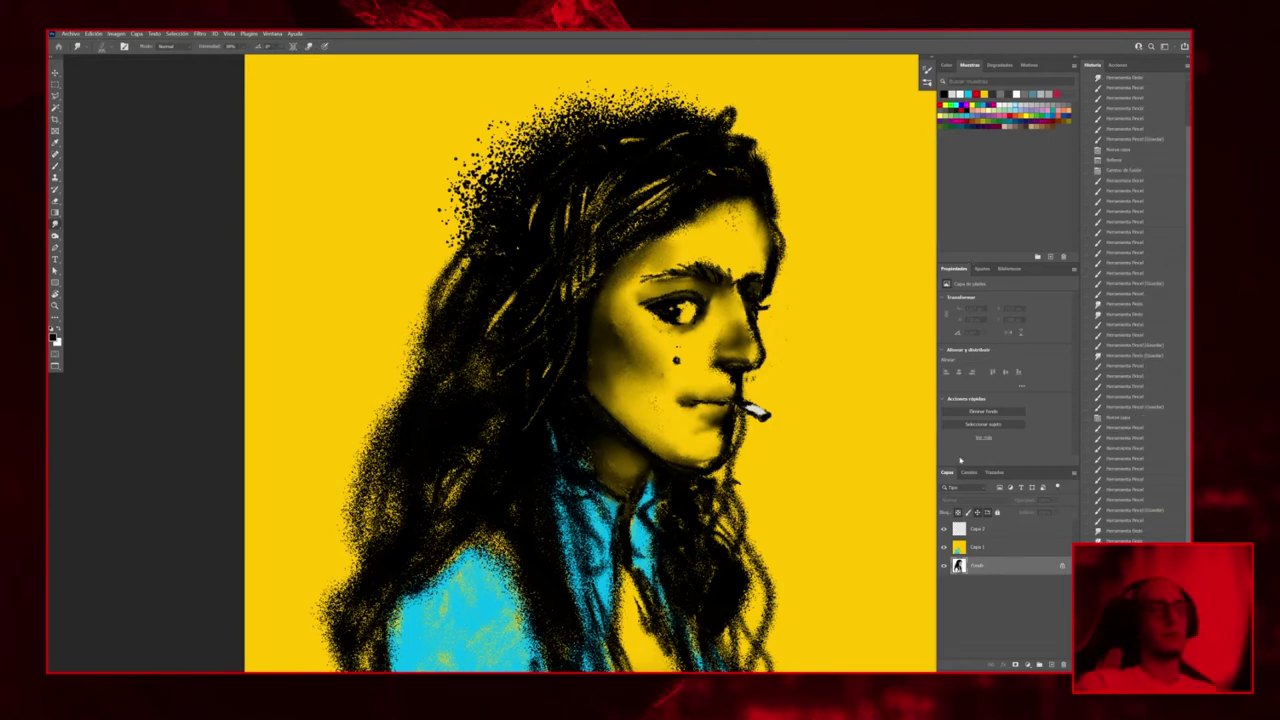
Define the hairline beside the forehead and temple with fine black brush strokes
key(b)
click(597, 266)
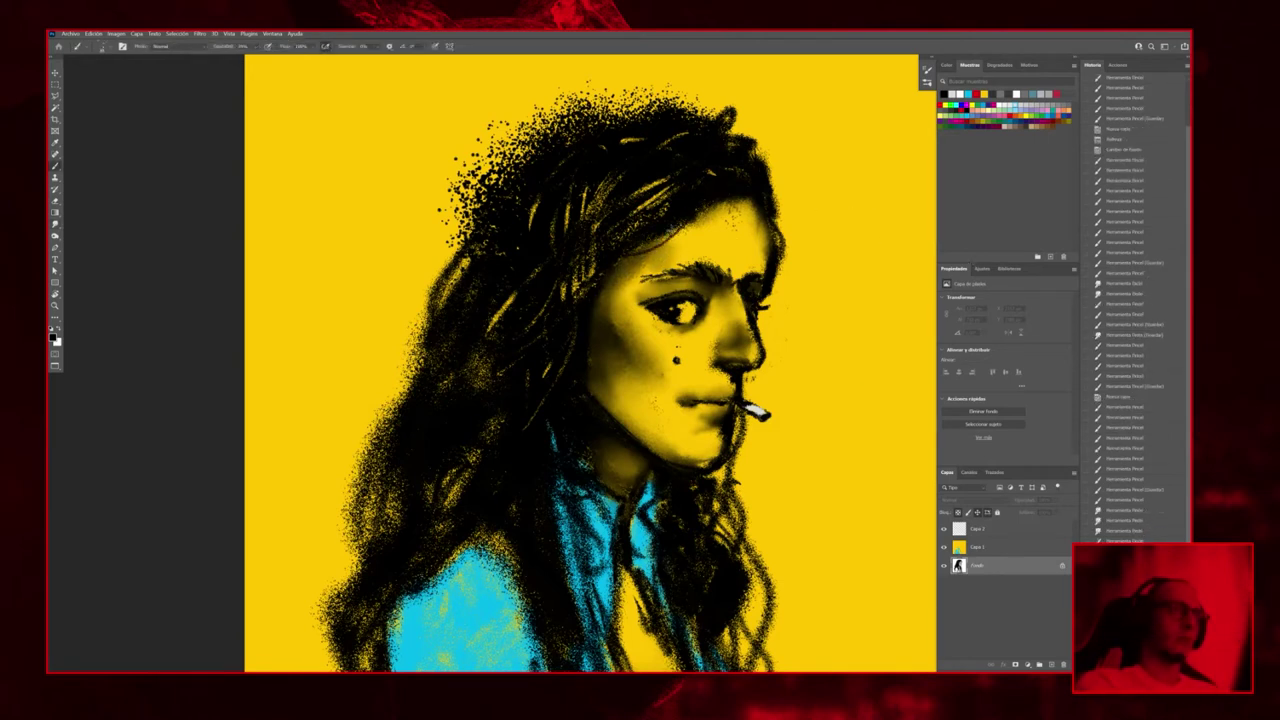
drag(672, 228, 630, 262)
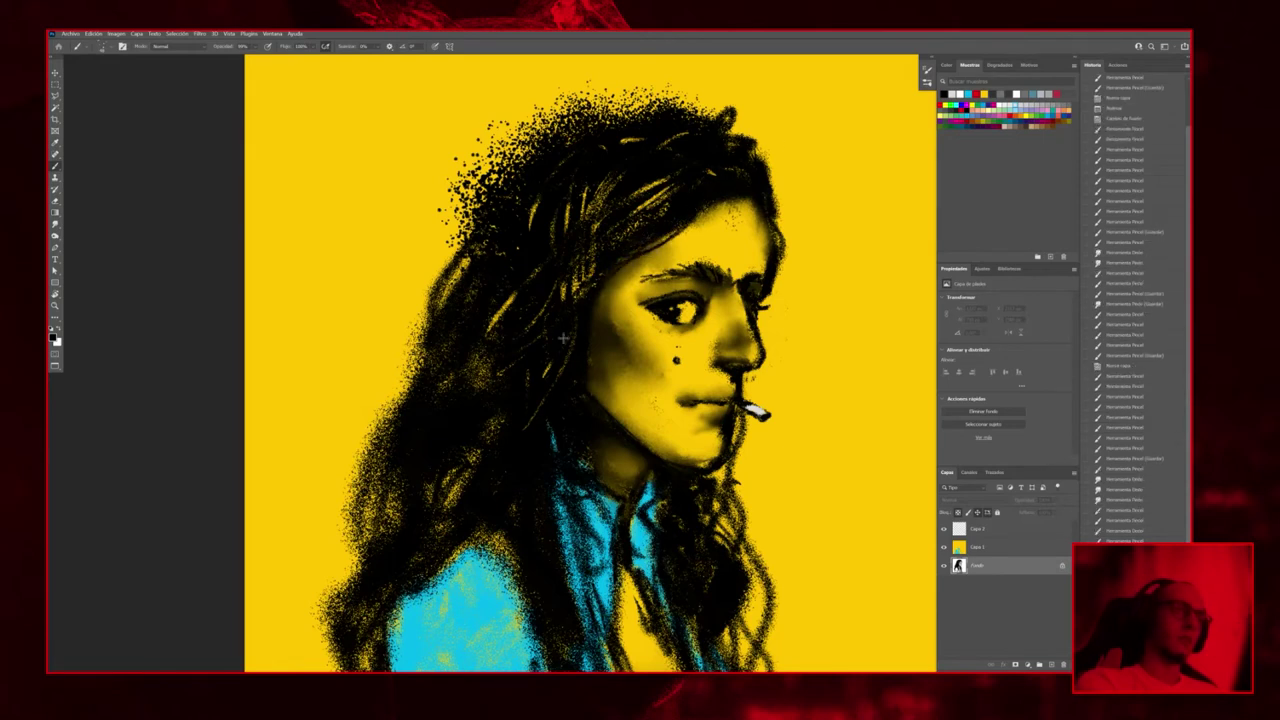
mouse_move(688, 226)
mouse_down()
mouse_move(606, 294)
mouse_move(616, 262)
mouse_up()
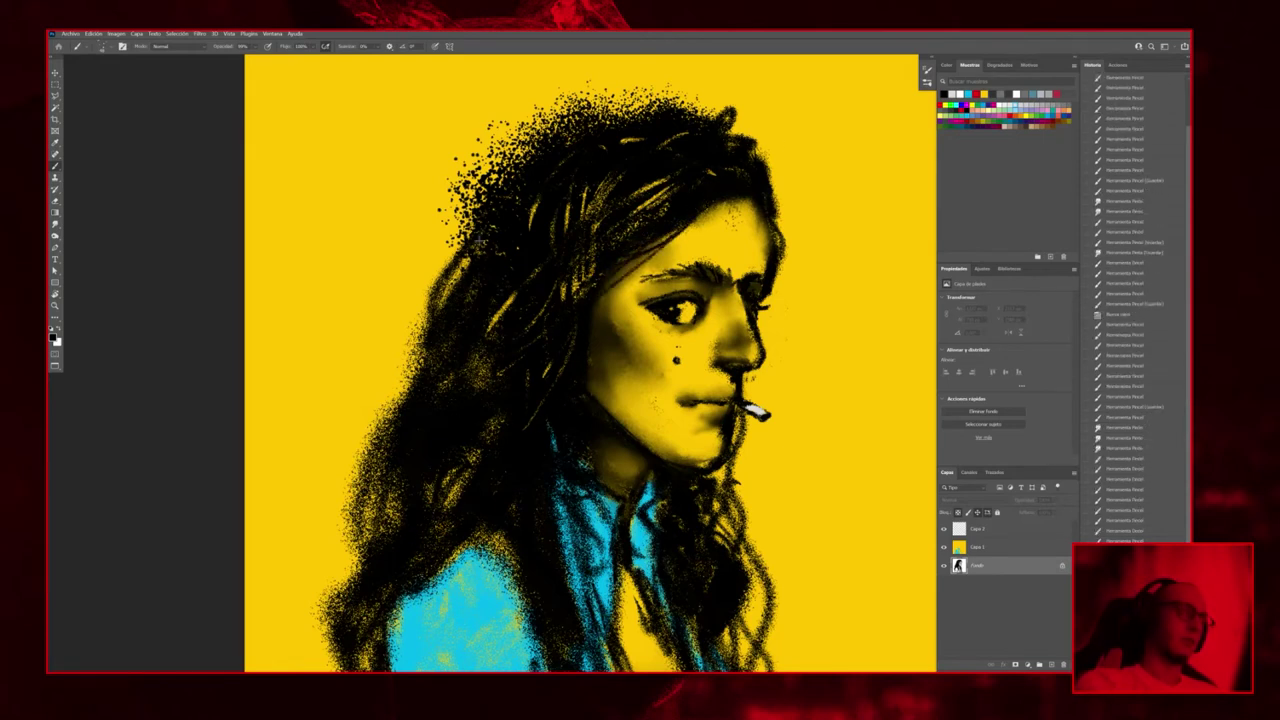
Paint loose black strands along the back outline of the long hair and a short stroke below the collar
drag(428, 356, 352, 570)
drag(409, 441, 372, 532)
drag(444, 266, 408, 380)
scroll(629, 390, down, 3)
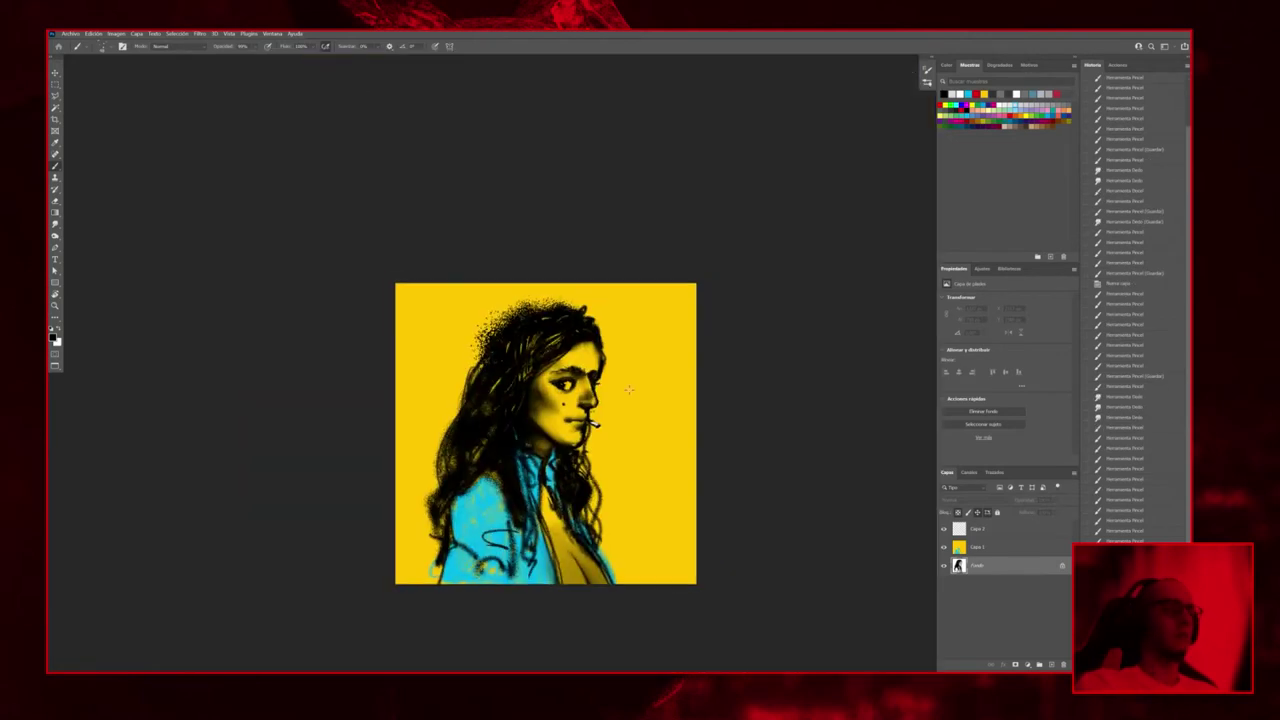
drag(486, 352, 455, 430)
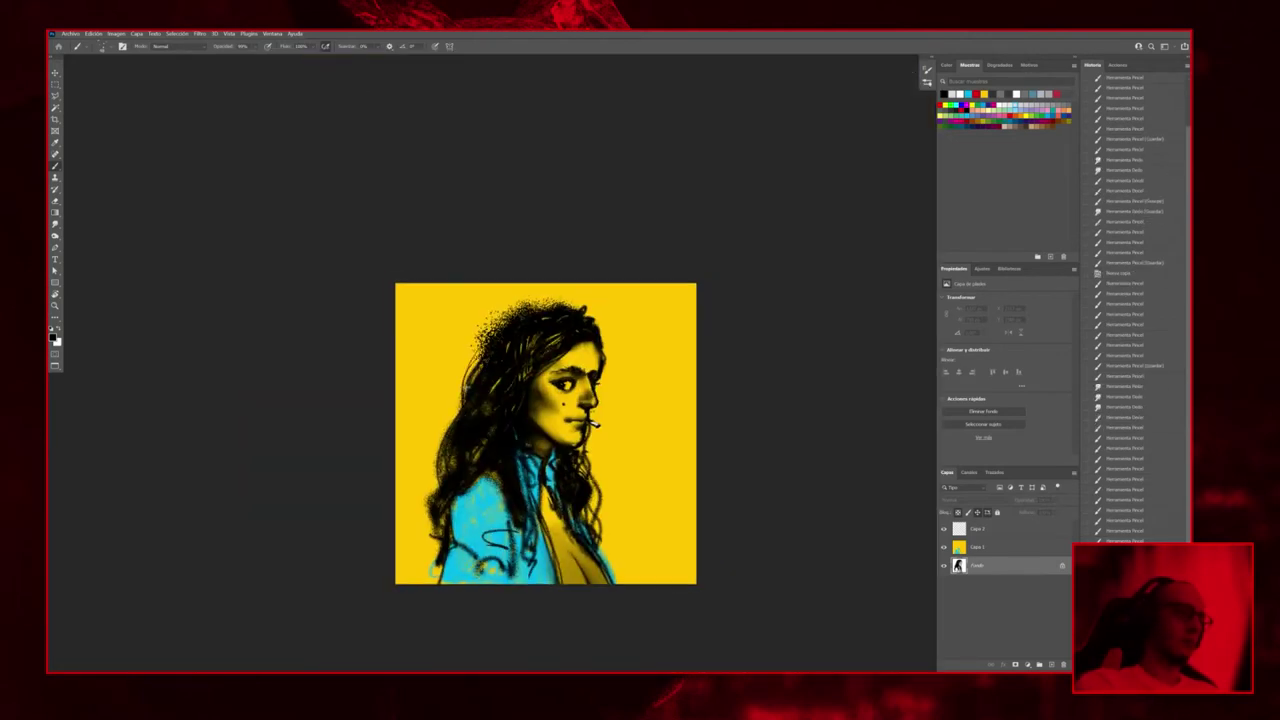
drag(466, 384, 432, 494)
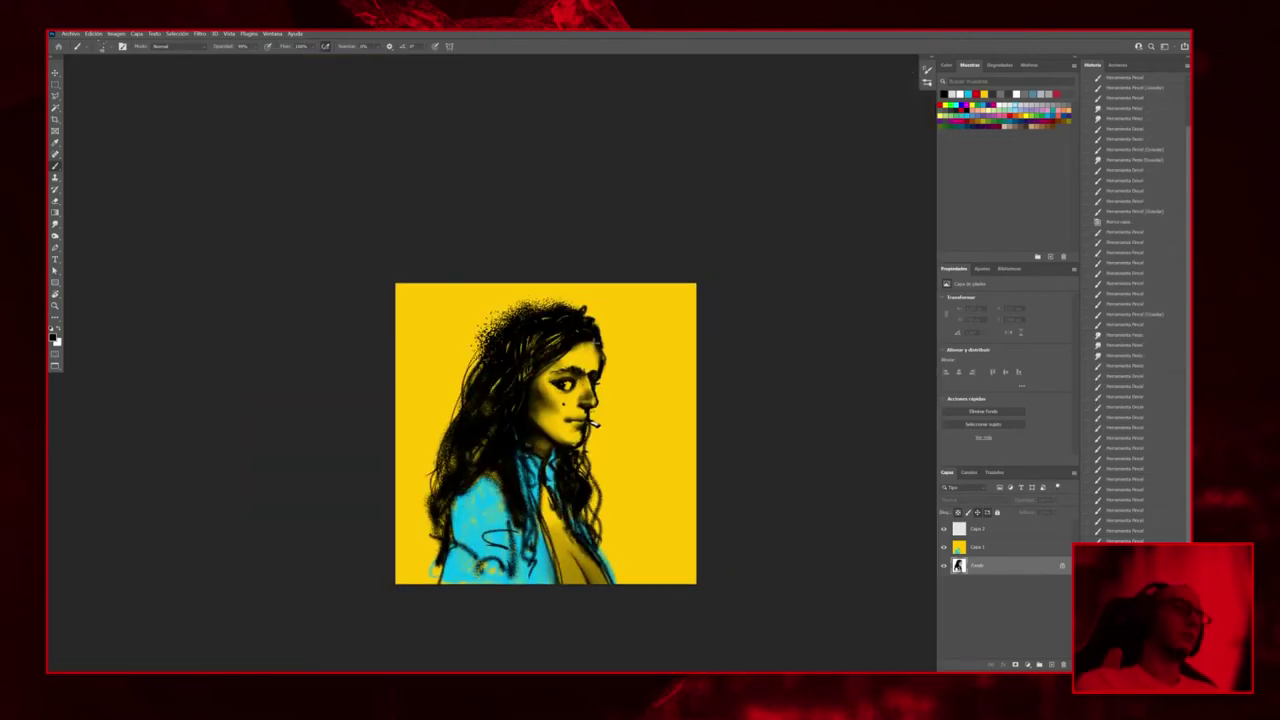
drag(569, 472, 573, 512)
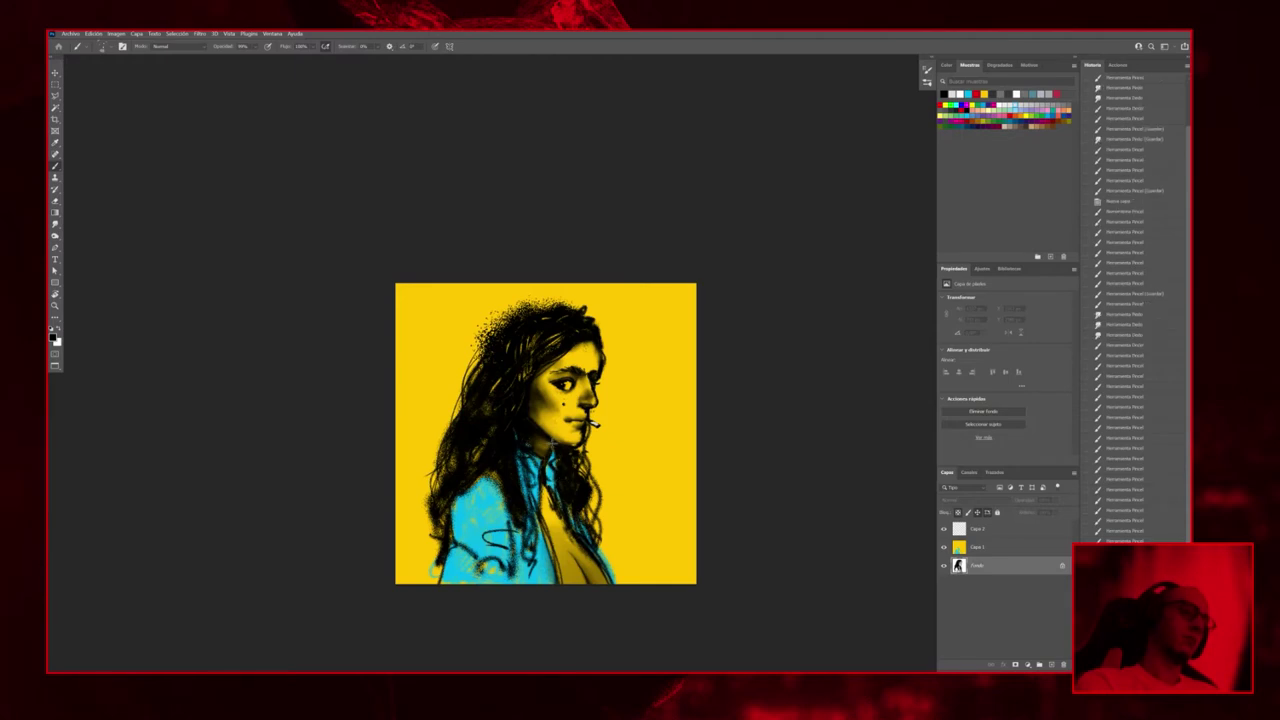
Paint a red flower in the hair near the crown on the uppermost layer, Capa 2
click(613, 330)
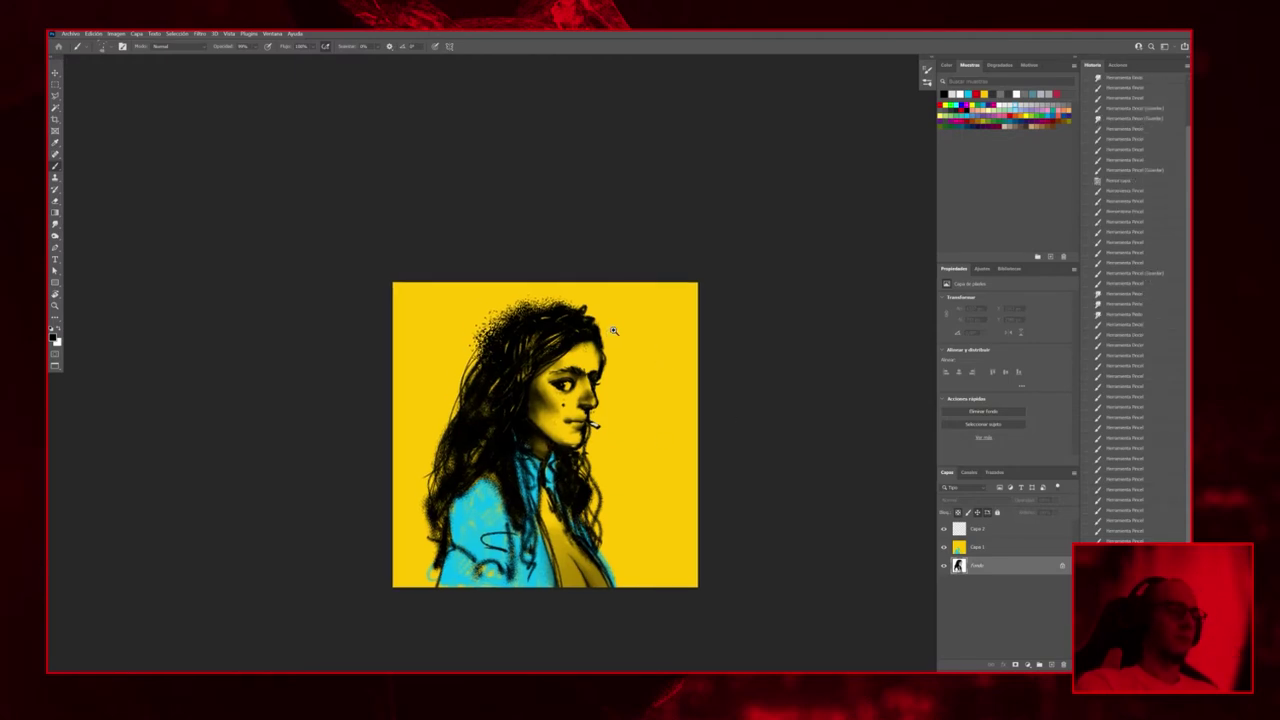
click(613, 330)
drag(588, 408, 618, 358)
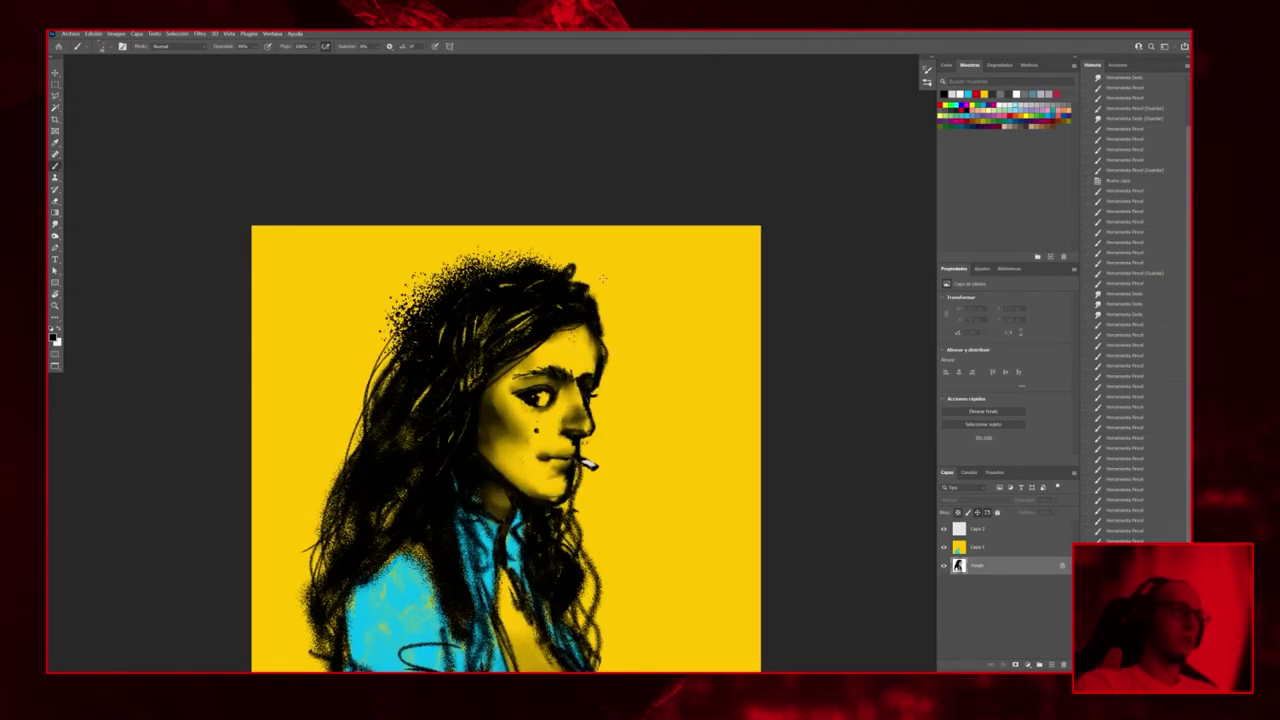
scroll(866, 363, down, 3)
scroll(866, 363, left, 3)
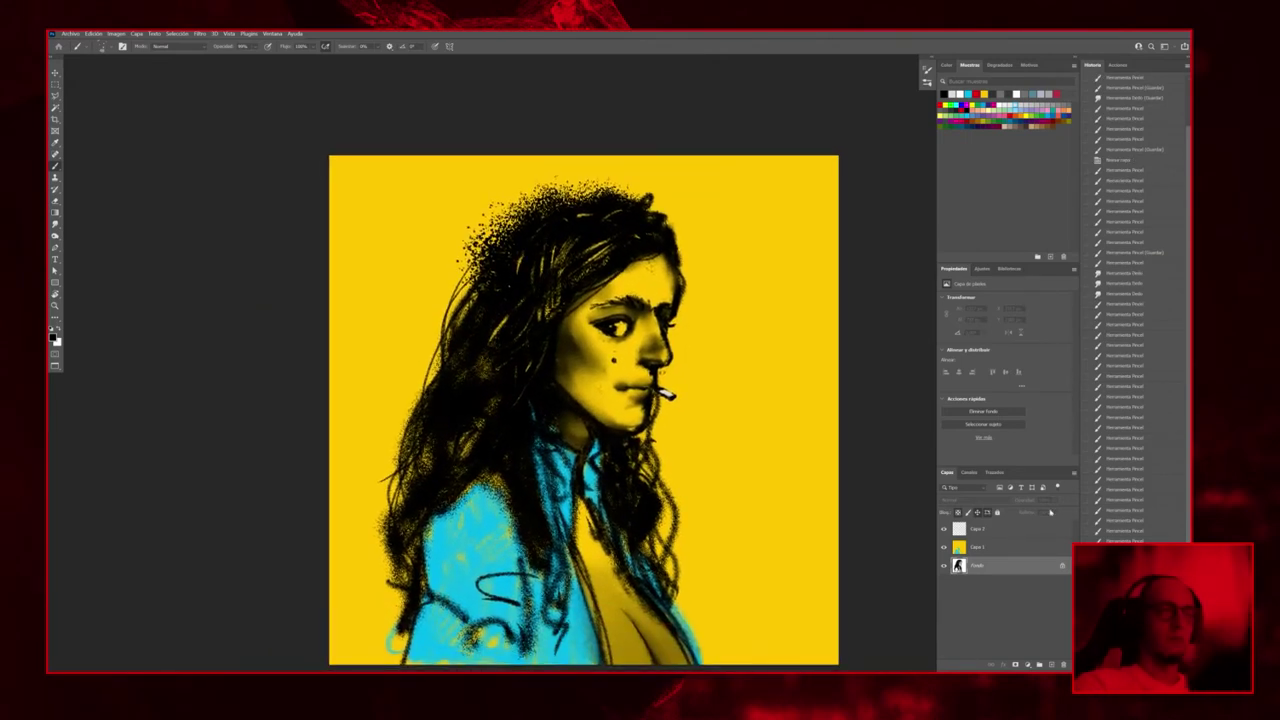
click(1015, 532)
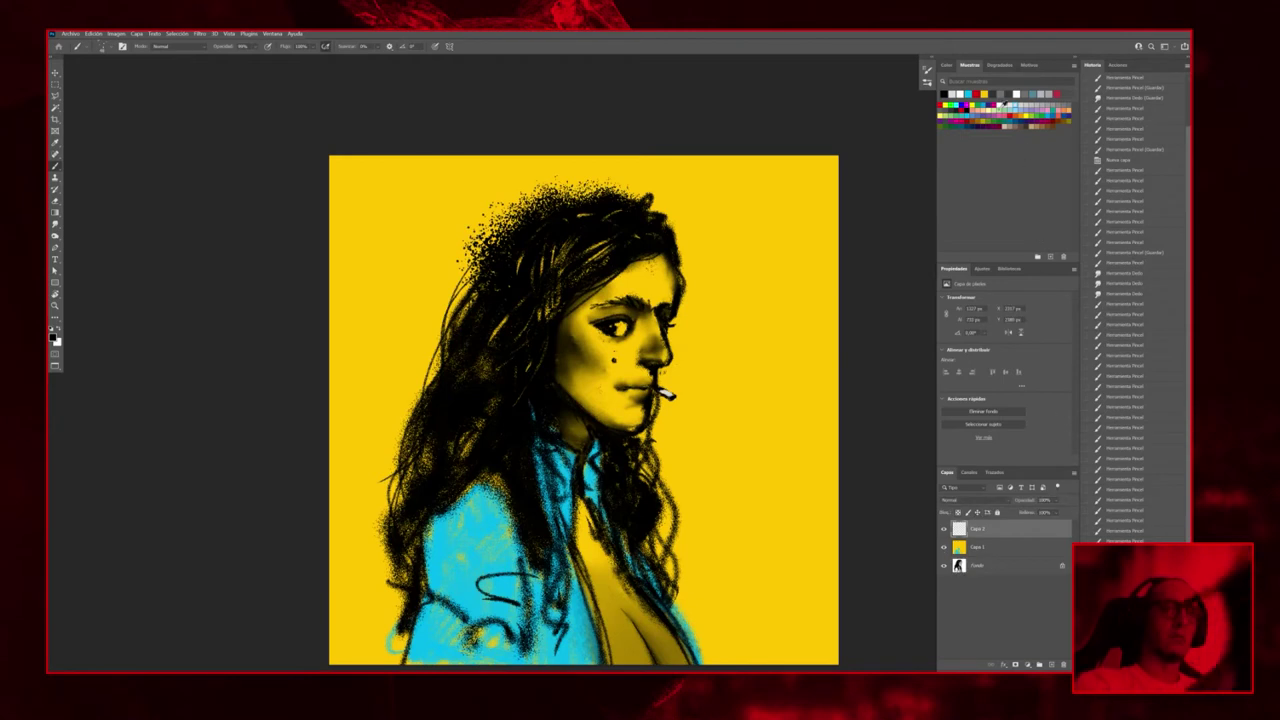
click(960, 106)
mouse_move(530, 205)
mouse_down()
mouse_move(548, 208)
mouse_move(562, 245)
mouse_up()
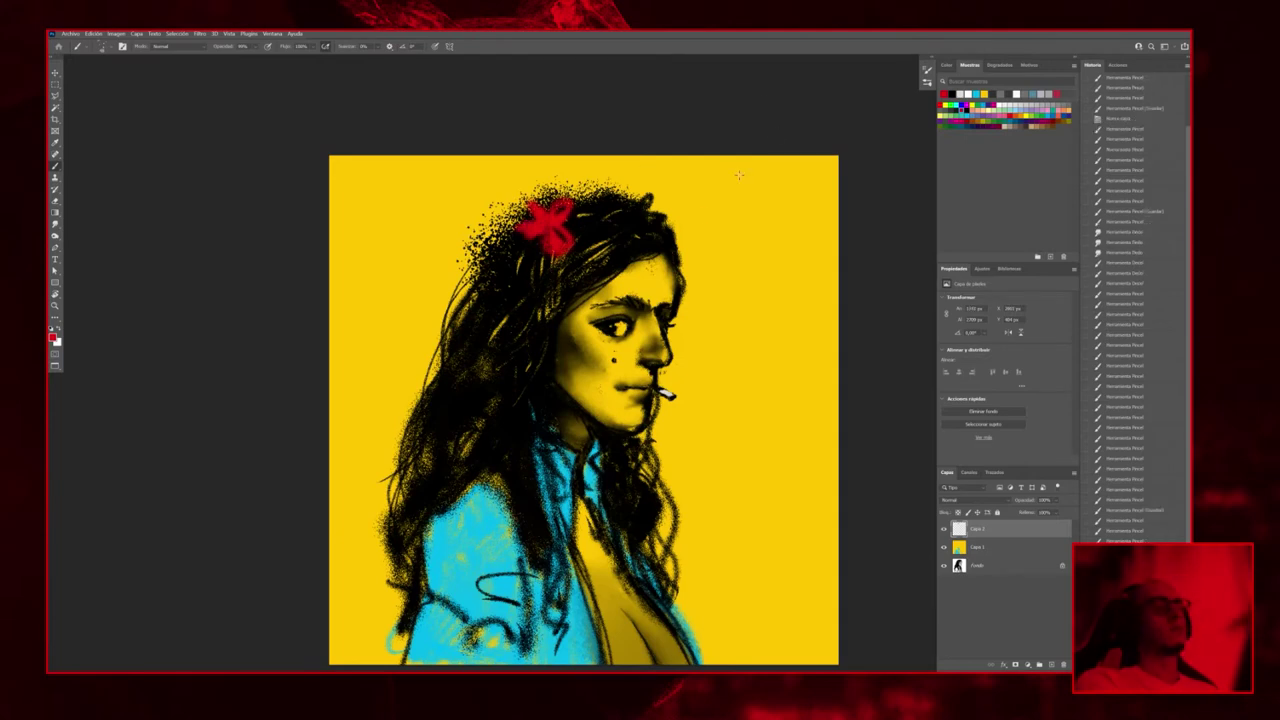
Add black brush details at the center of the red flower and between its petals
scroll(654, 189, down, 2)
scroll(581, 236, up, 3)
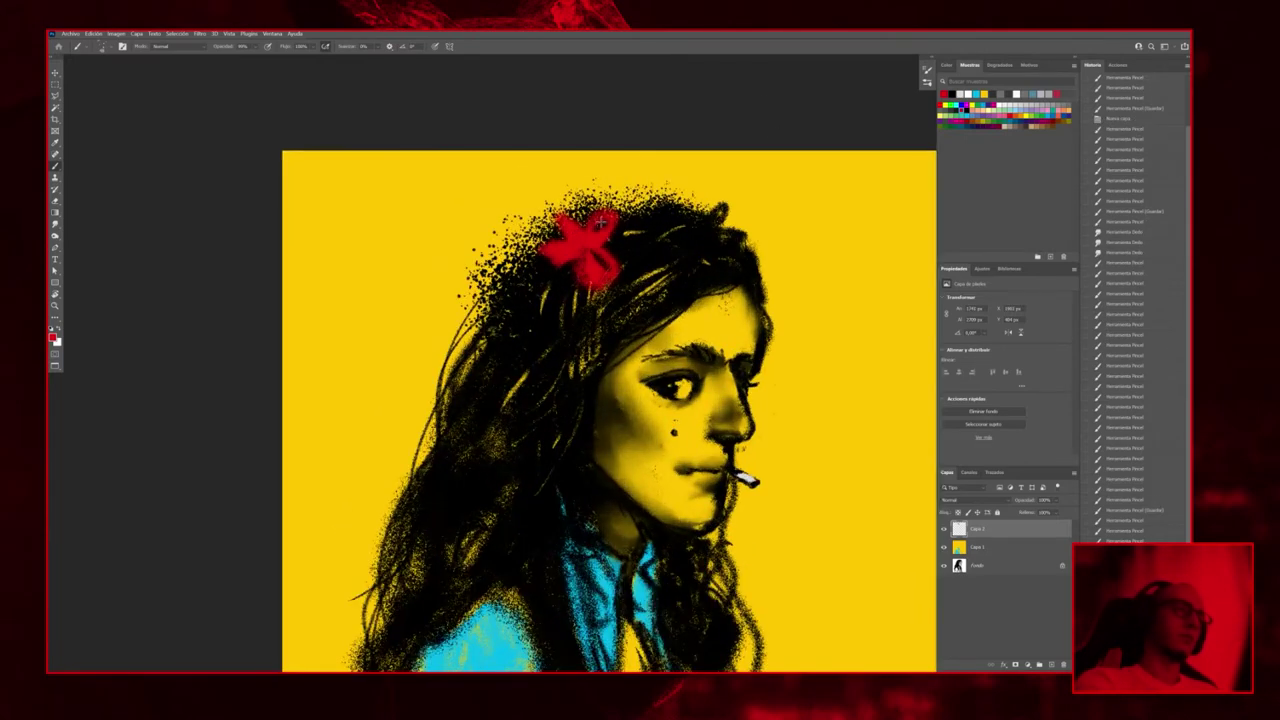
drag(598, 225, 582, 243)
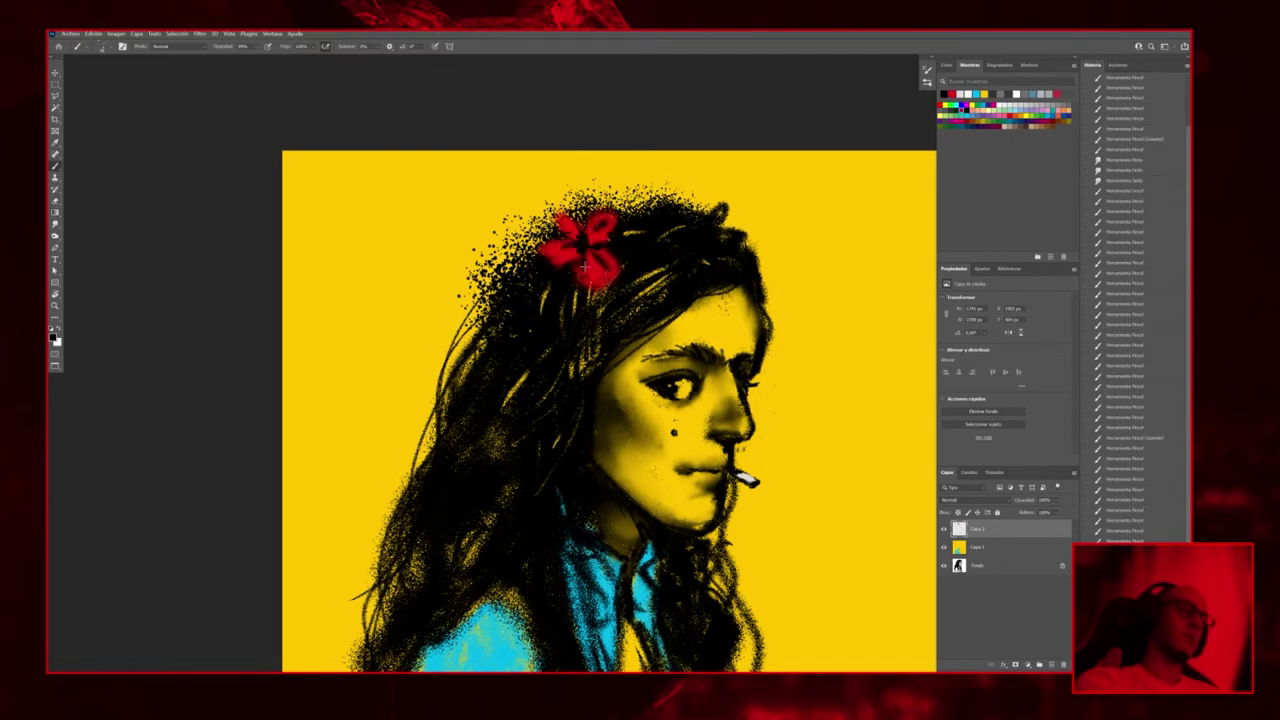
Hand-letter "FUCK YOU" in white on the cyan jacket sleeve and repeat it lower down, using the Multiply color layer
scroll(585, 263, down, 4)
scroll(784, 392, down, 2)
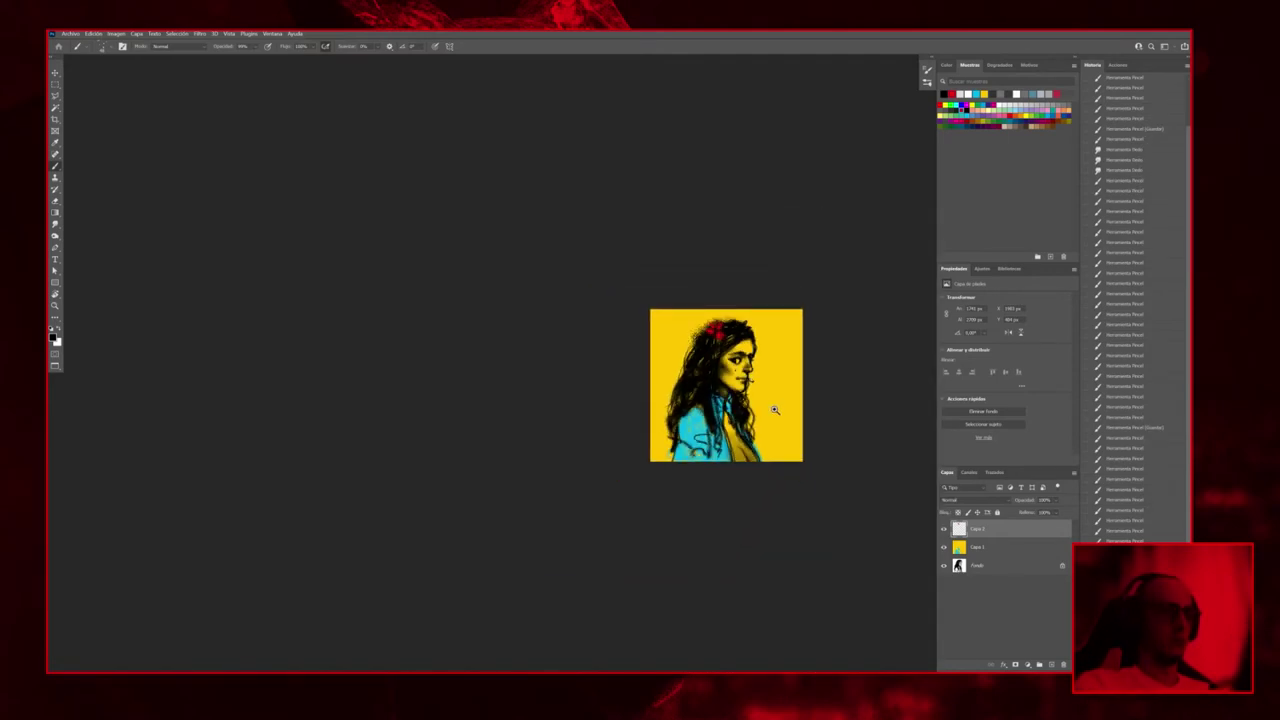
scroll(774, 409, up, 3)
scroll(735, 421, down, 2)
drag(789, 354, 841, 292)
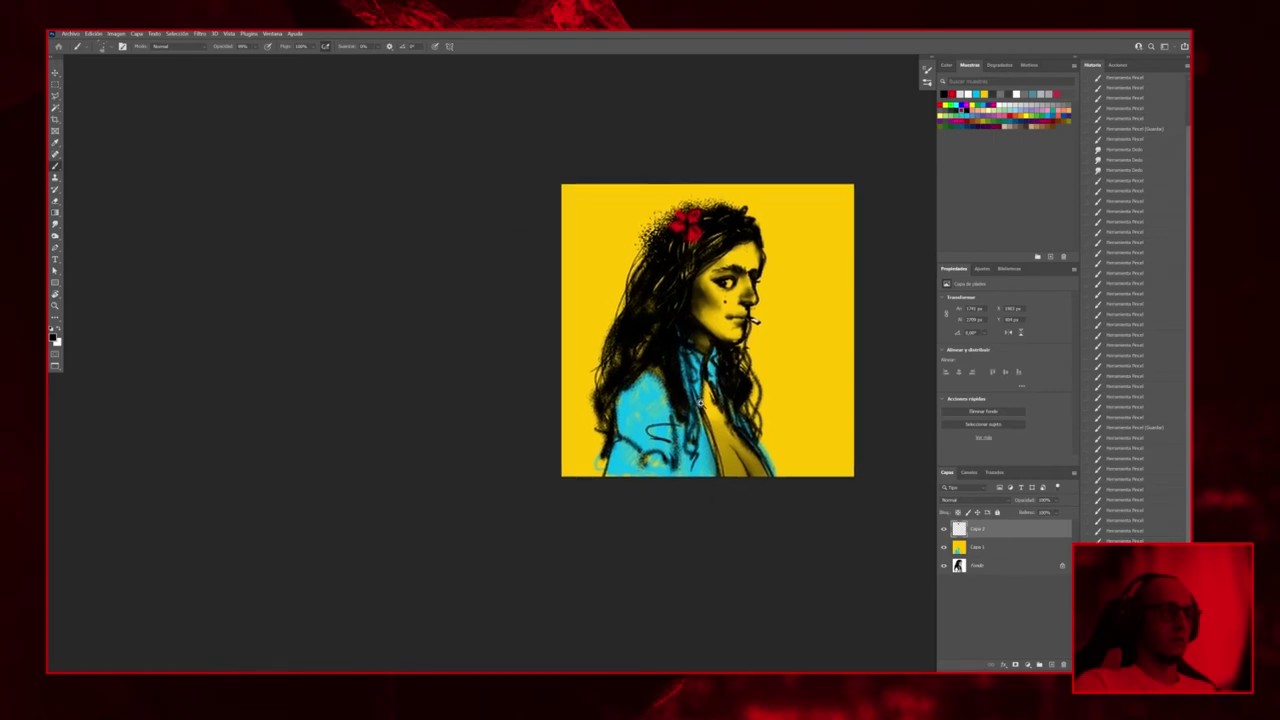
scroll(783, 268, up, 2)
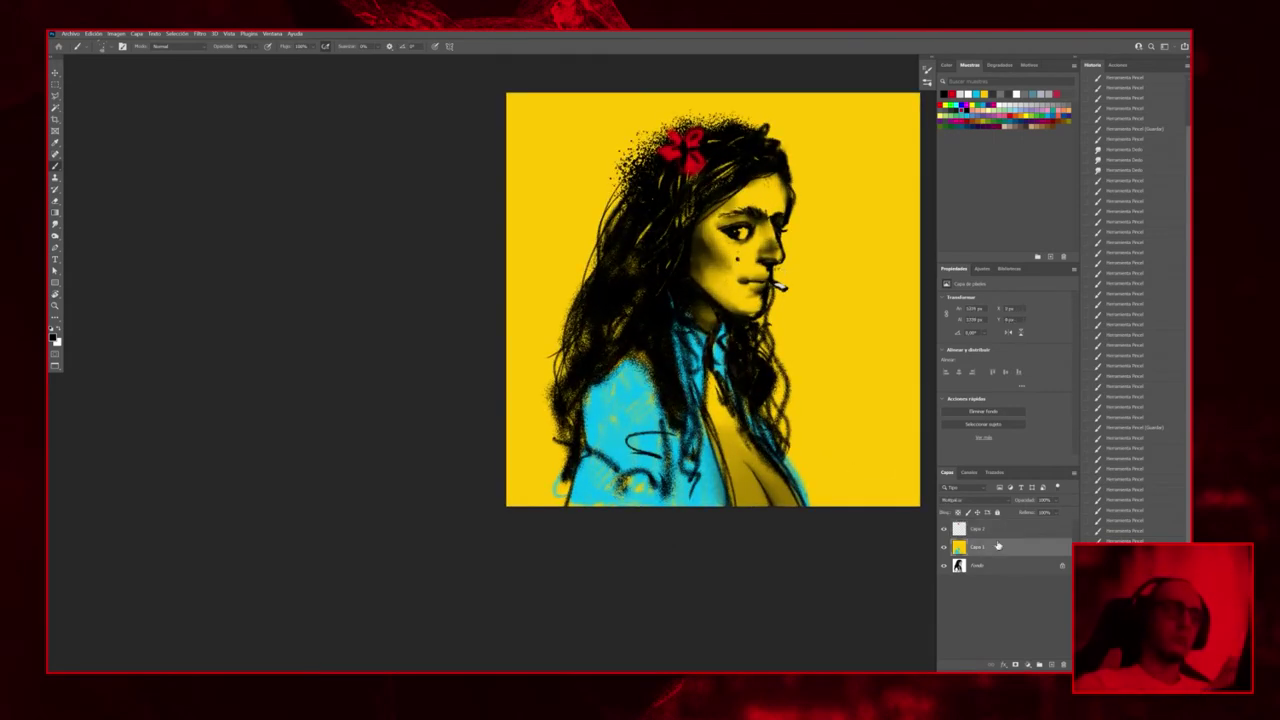
scroll(663, 365, up, 1)
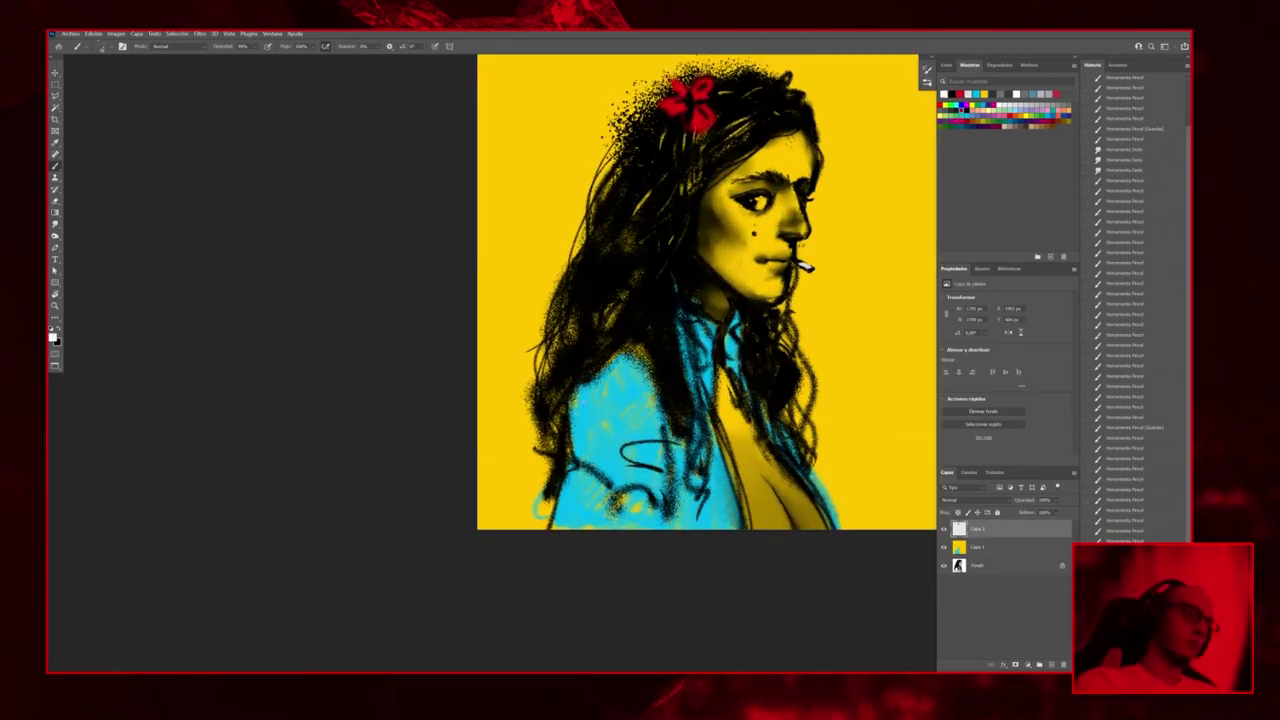
mouse_move(580, 400)
mouse_down()
mouse_move(592, 428)
mouse_move(608, 392)
mouse_move(633, 388)
mouse_move(630, 428)
mouse_move(636, 404)
mouse_move(630, 428)
mouse_move(644, 434)
mouse_up()
click(975, 547)
mouse_move(594, 474)
mouse_down()
mouse_move(620, 456)
mouse_move(634, 488)
mouse_move(652, 492)
mouse_move(606, 506)
mouse_move(634, 528)
mouse_up()
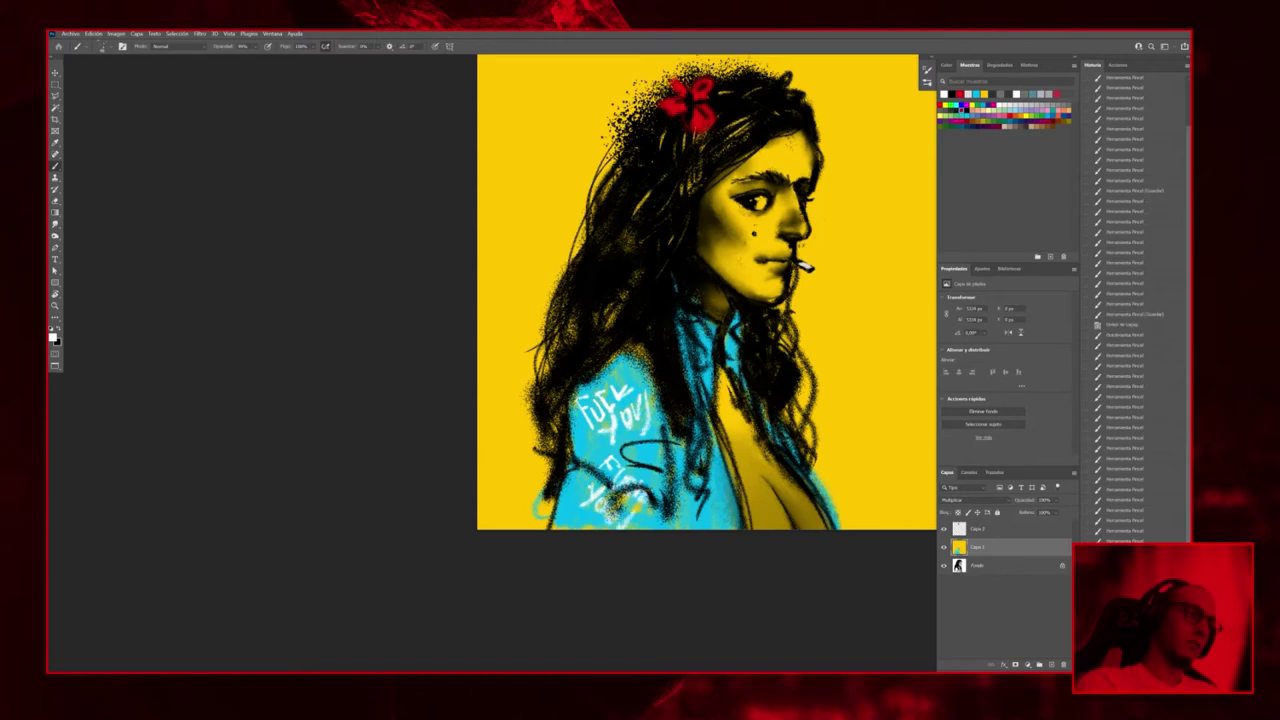
Add more white hand-lettered graffiti across the lower sleeve, the jacket front and the upper shoulder of the cyan jacket
mouse_move(554, 494)
mouse_down()
mouse_move(572, 510)
mouse_move(588, 494)
mouse_up()
drag(585, 466, 582, 467)
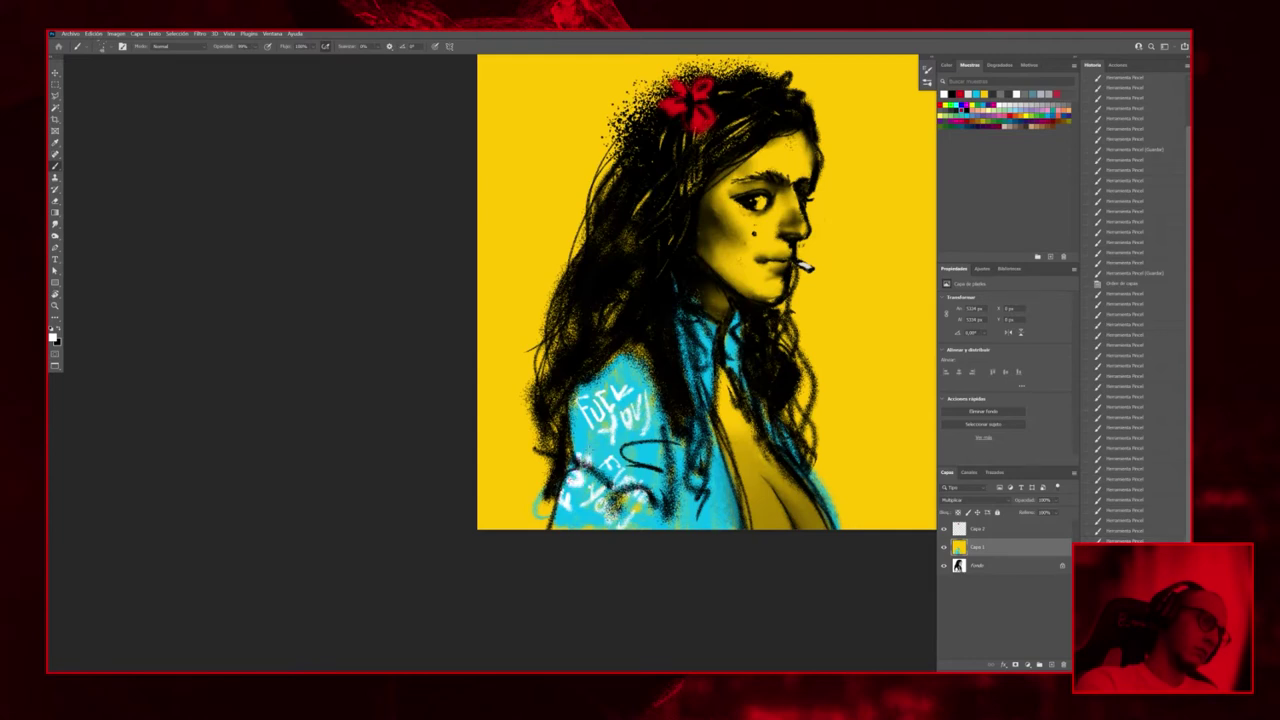
click(695, 470)
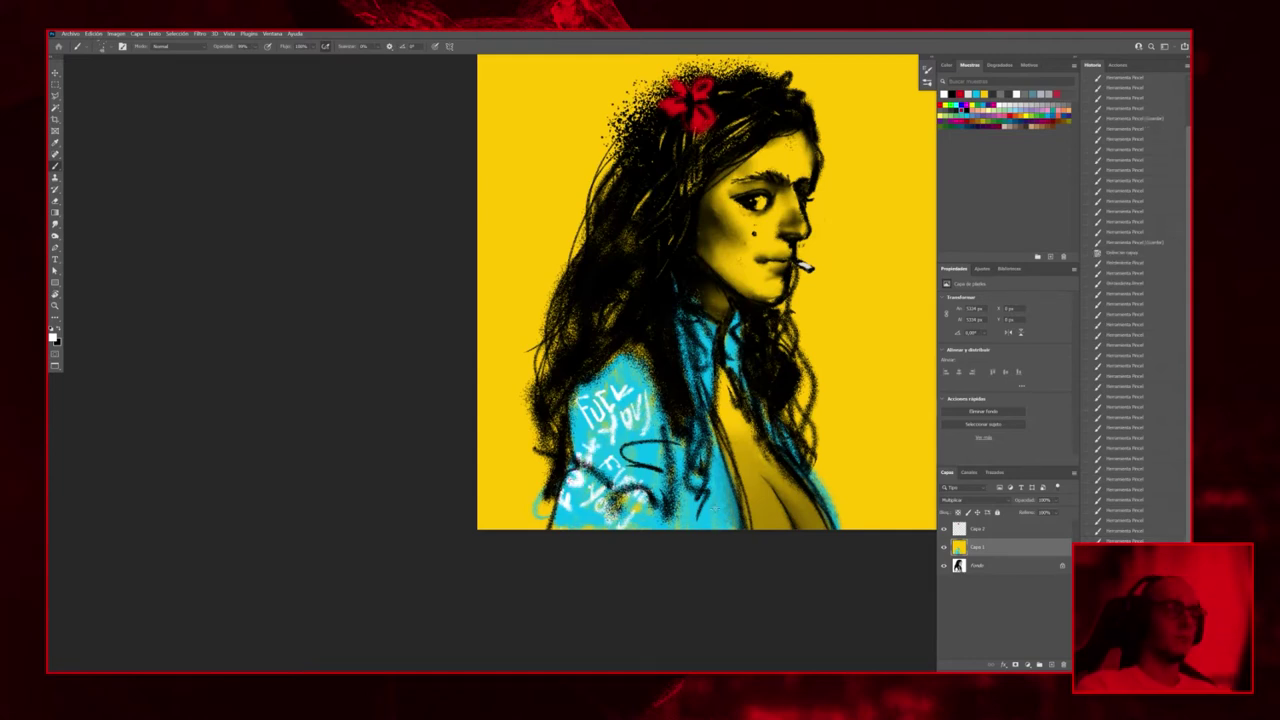
drag(712, 528, 708, 520)
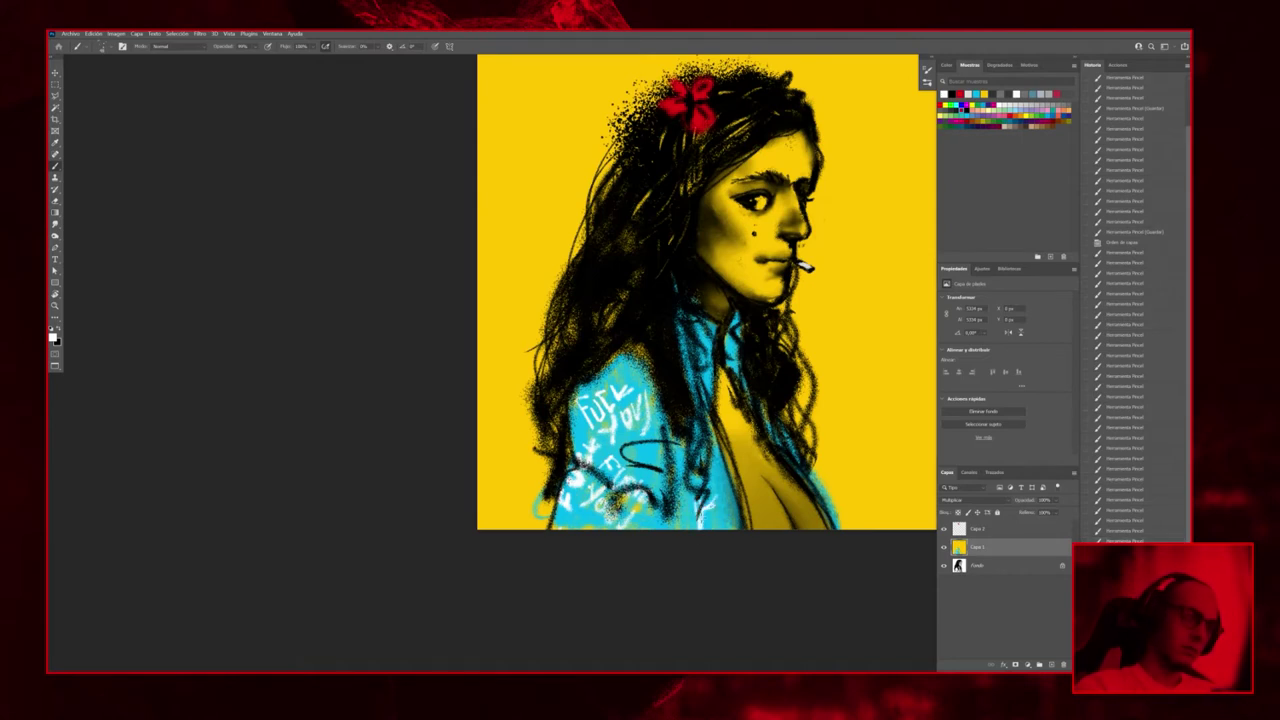
drag(714, 526, 742, 508)
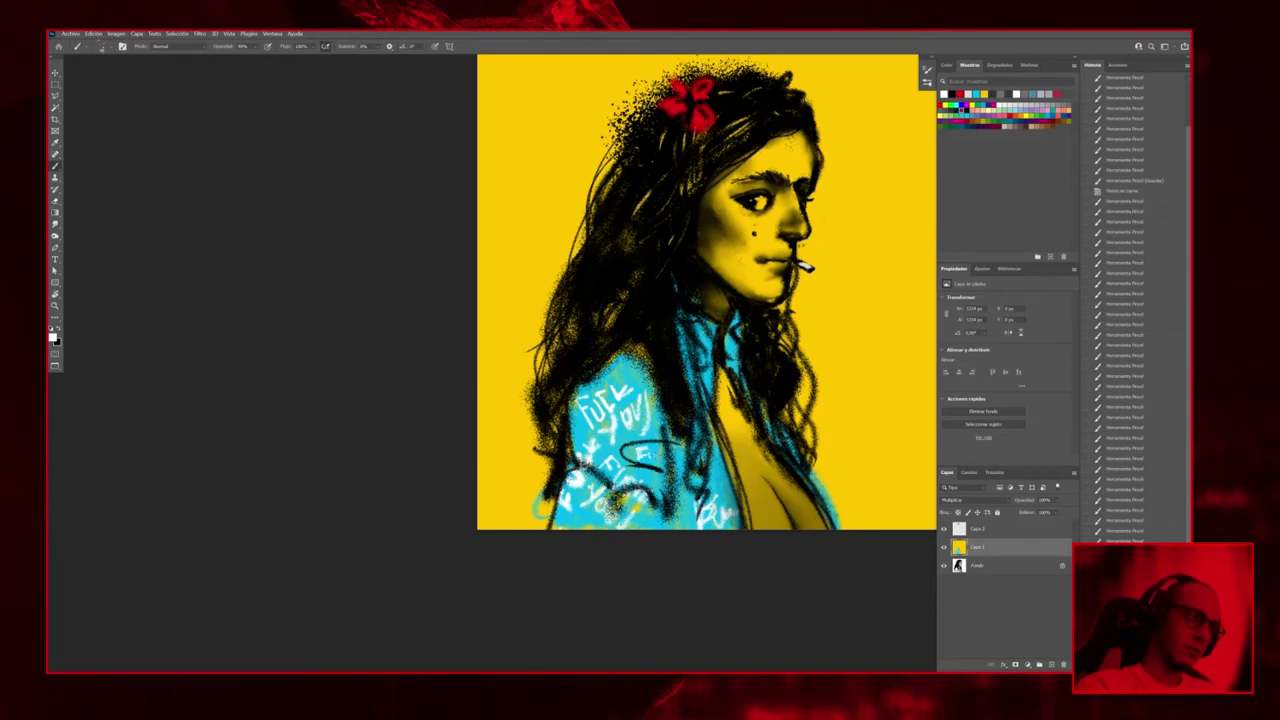
drag(610, 362, 650, 386)
Sample the yellow background and shift the foreground color to a dark burnt orange
scroll(781, 408, down, 5)
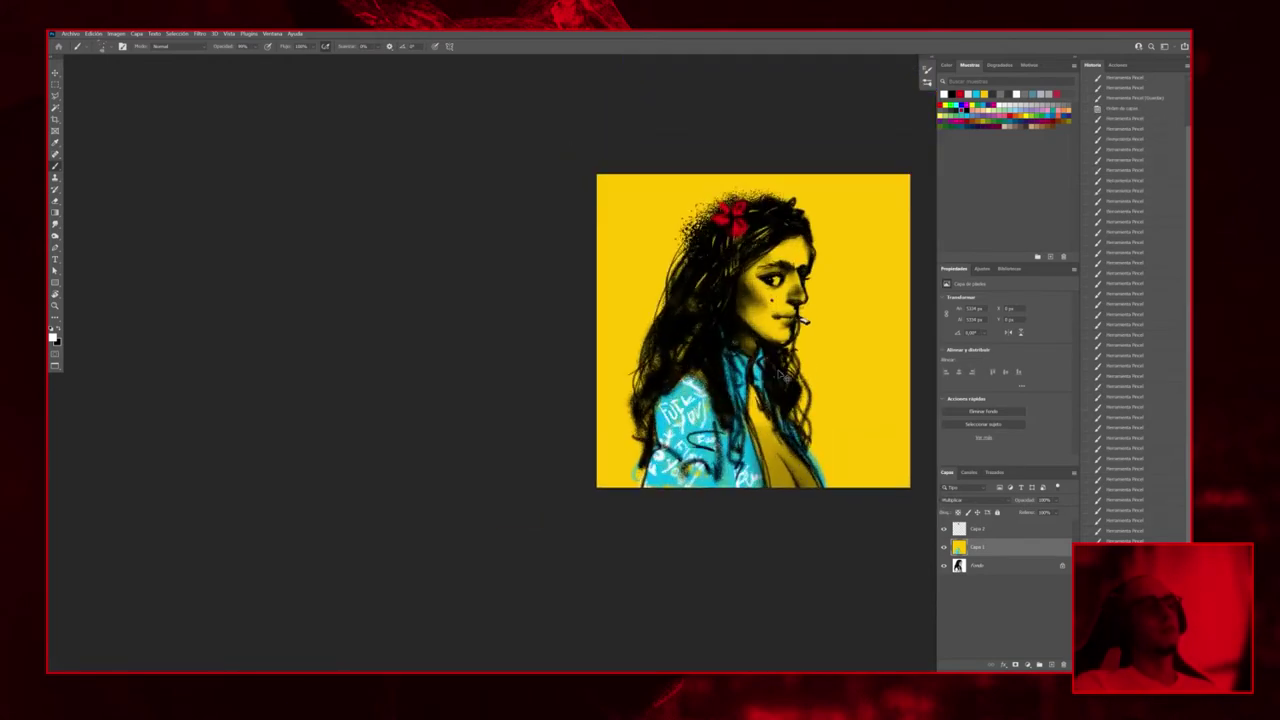
scroll(781, 406, up, 3)
scroll(826, 363, down, 4)
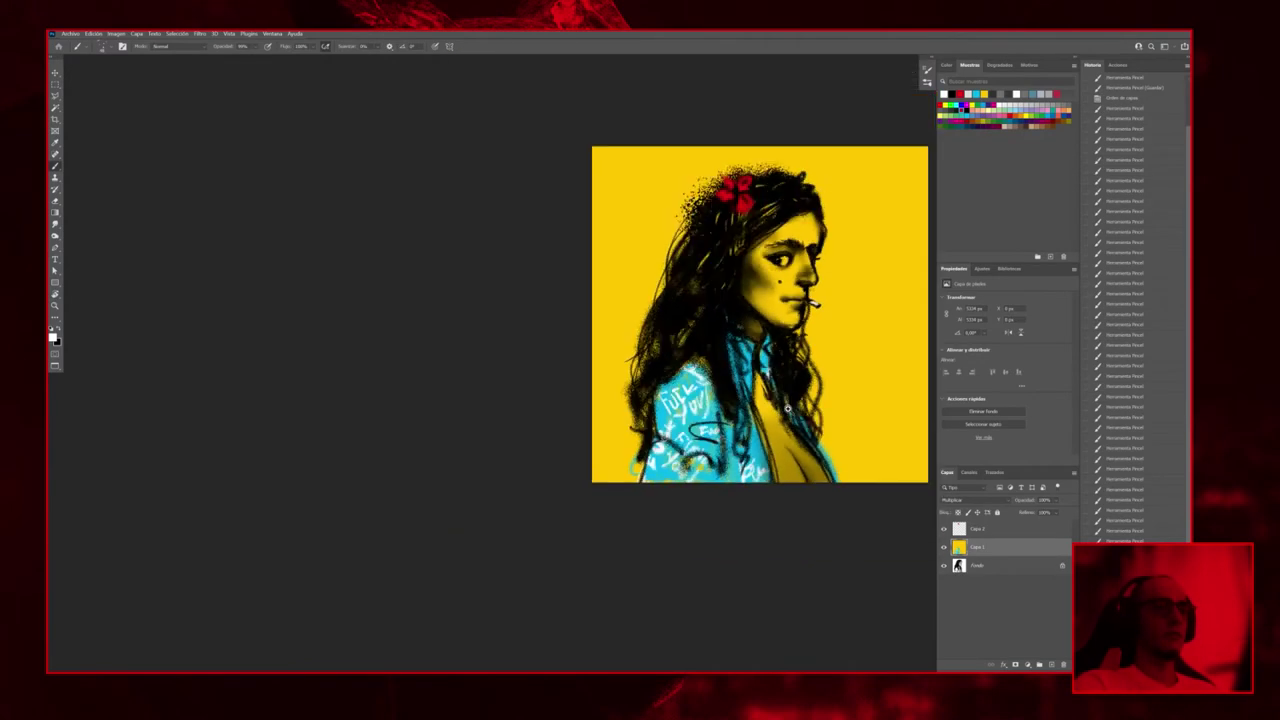
scroll(857, 326, up, 3)
scroll(811, 357, up, 3)
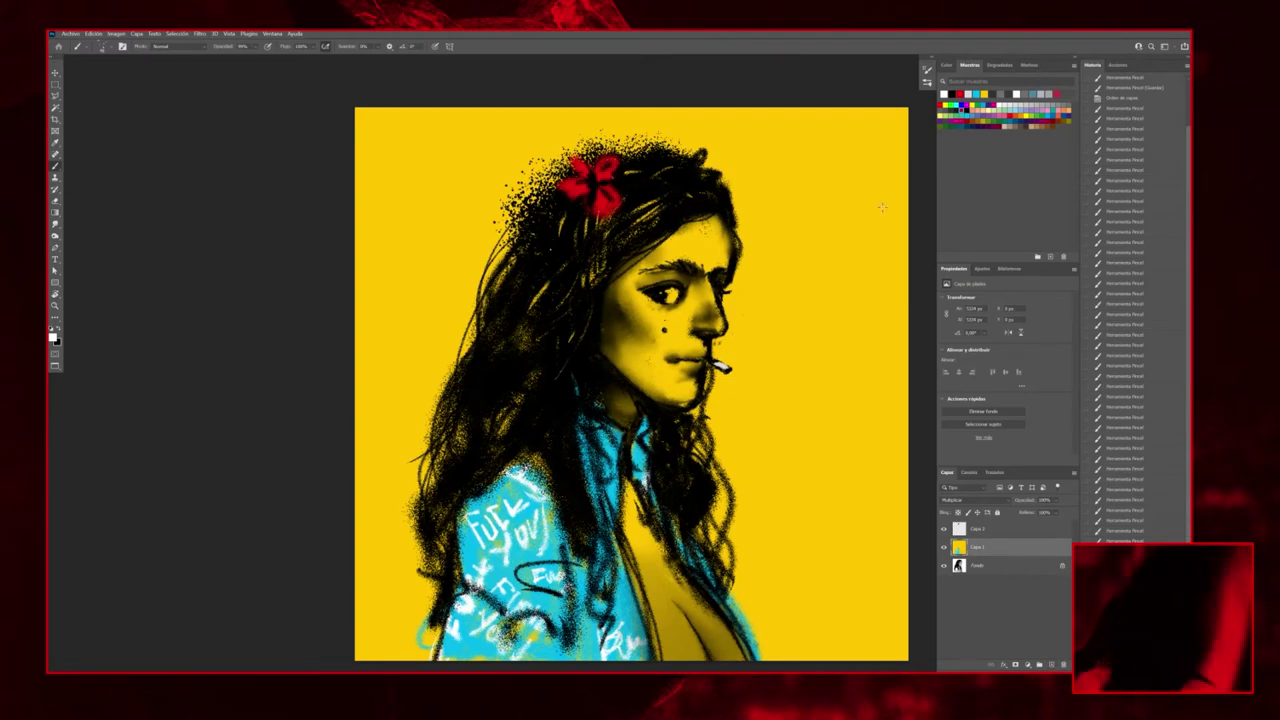
drag(746, 343, 714, 323)
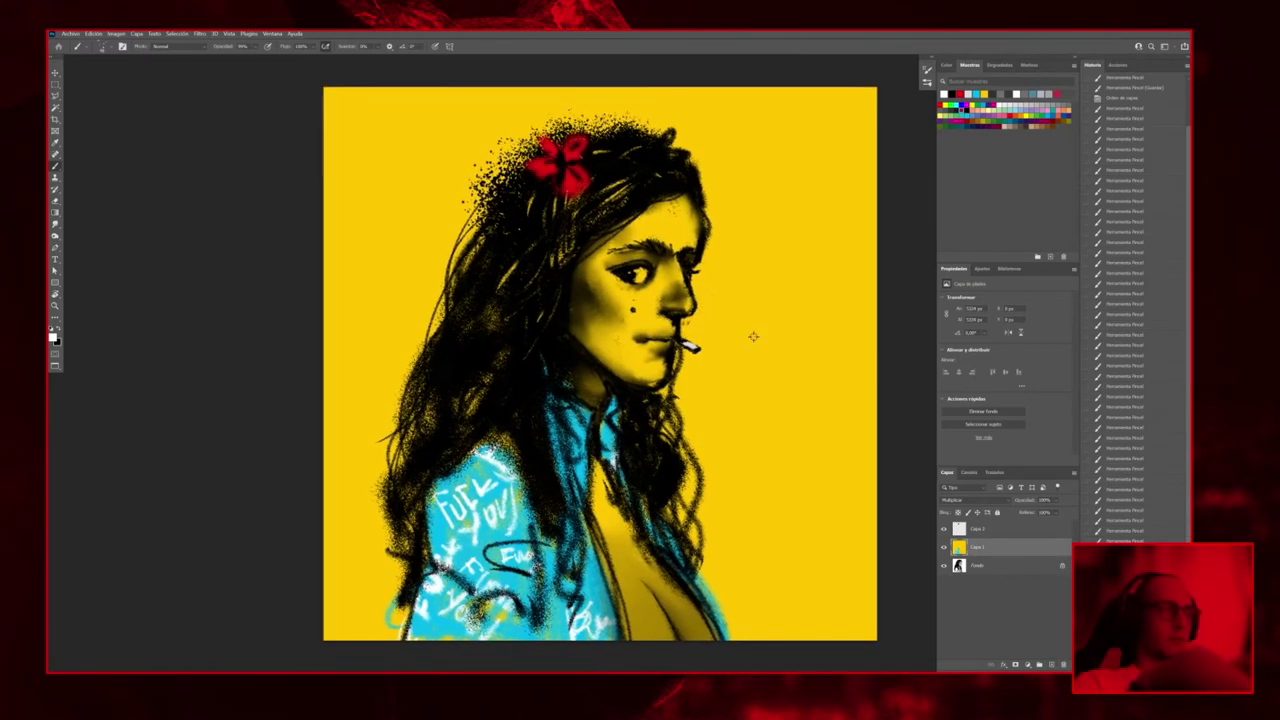
alt+click(754, 336)
click(53, 337)
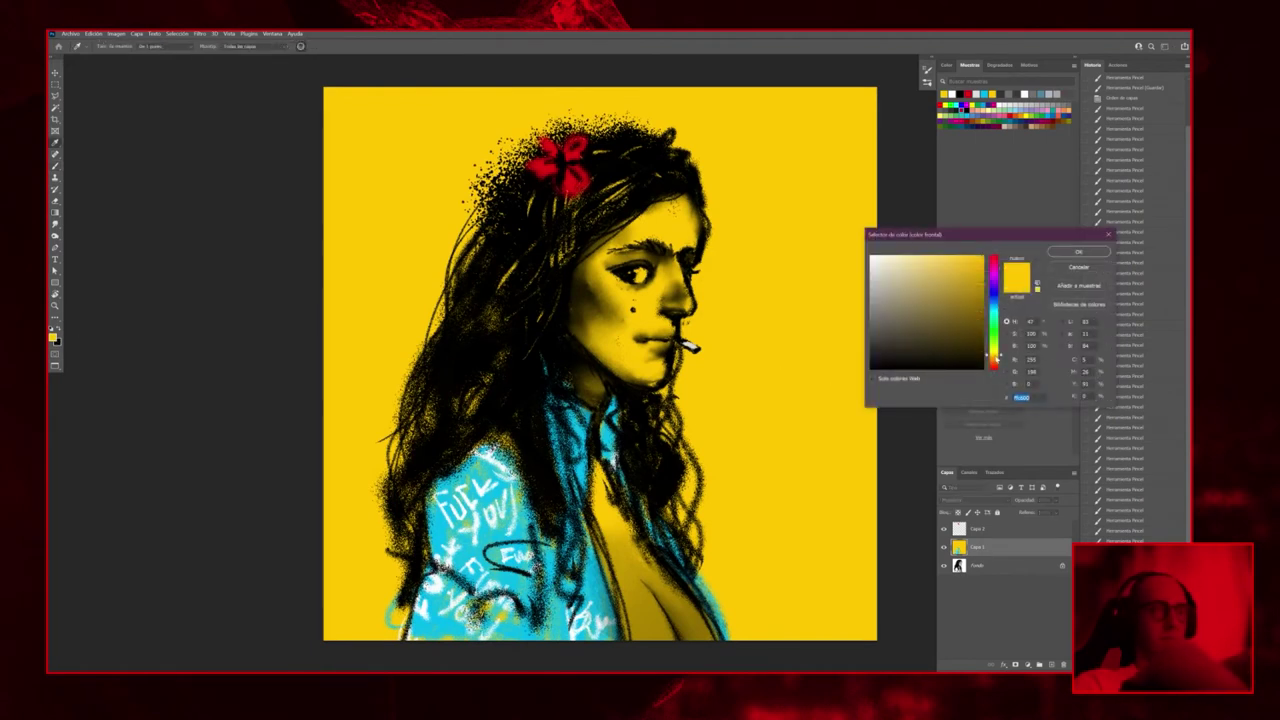
drag(993, 353, 994, 365)
click(982, 297)
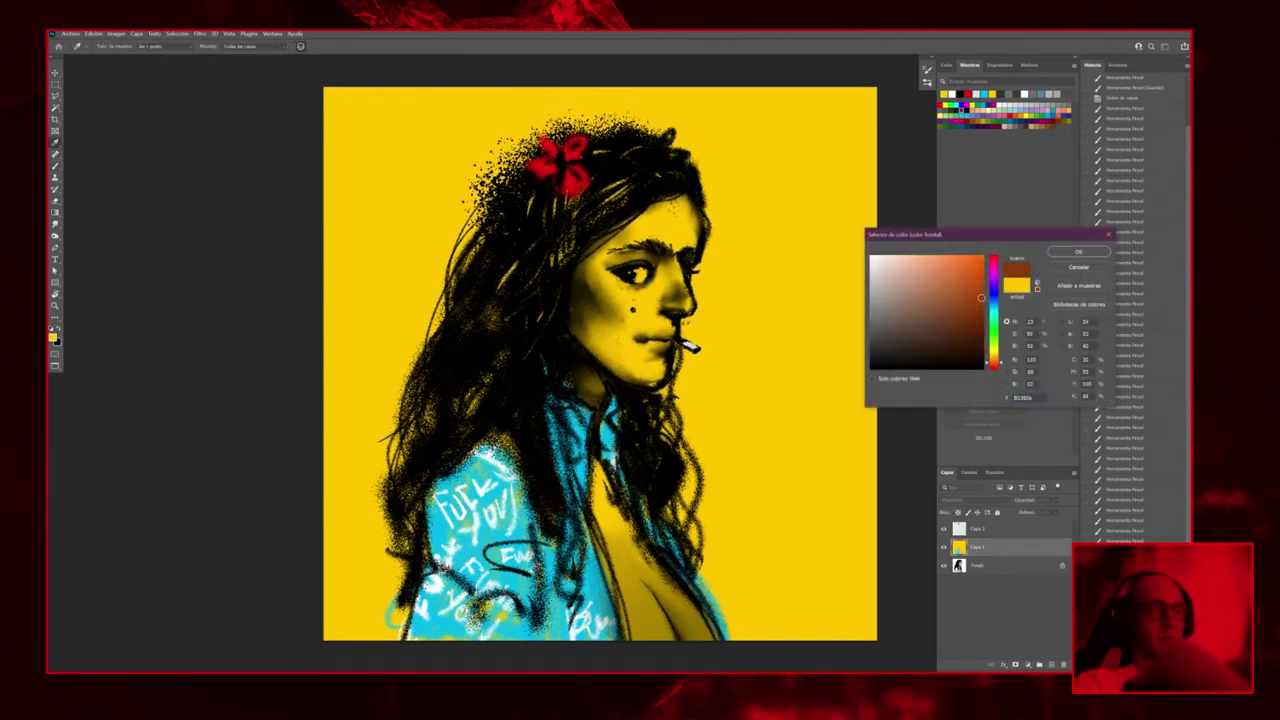
key(Return)
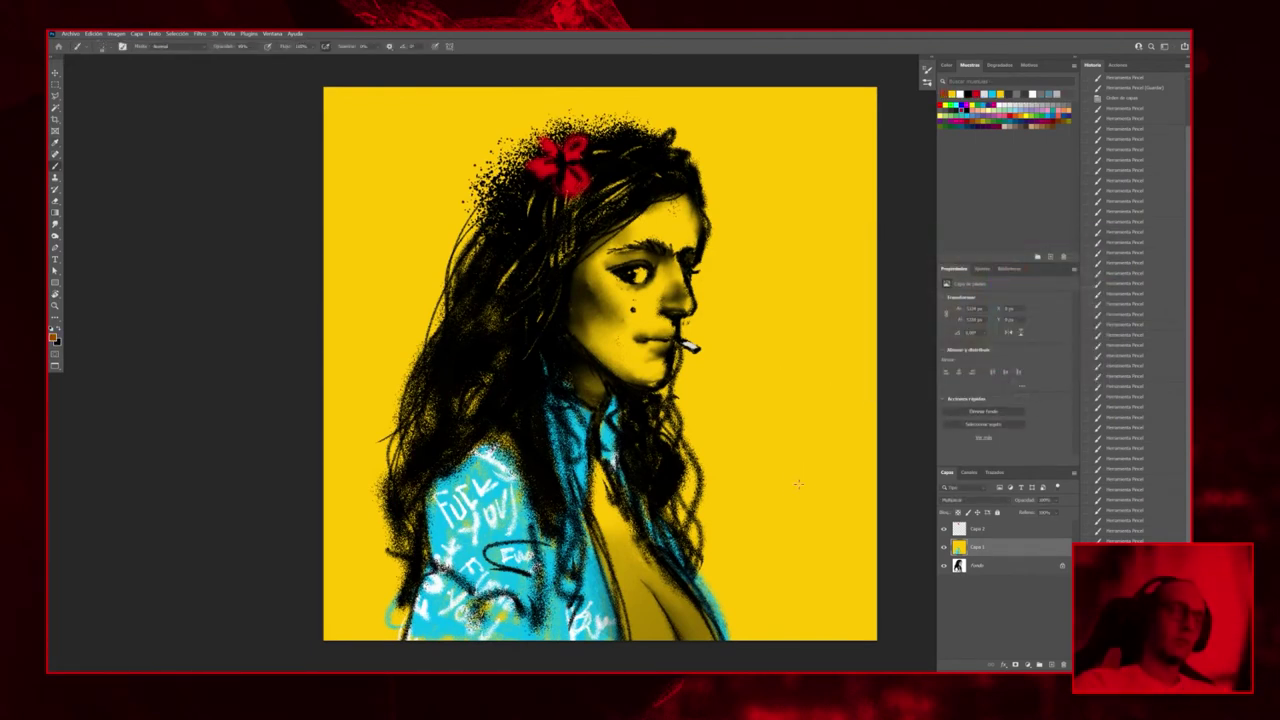
Paint burnt orange along the front hair strands and down the front edge of the jacket
drag(788, 490, 822, 503)
key(ctrl+z)
mouse_move(738, 636)
mouse_down()
mouse_move(686, 532)
mouse_move(668, 410)
mouse_up()
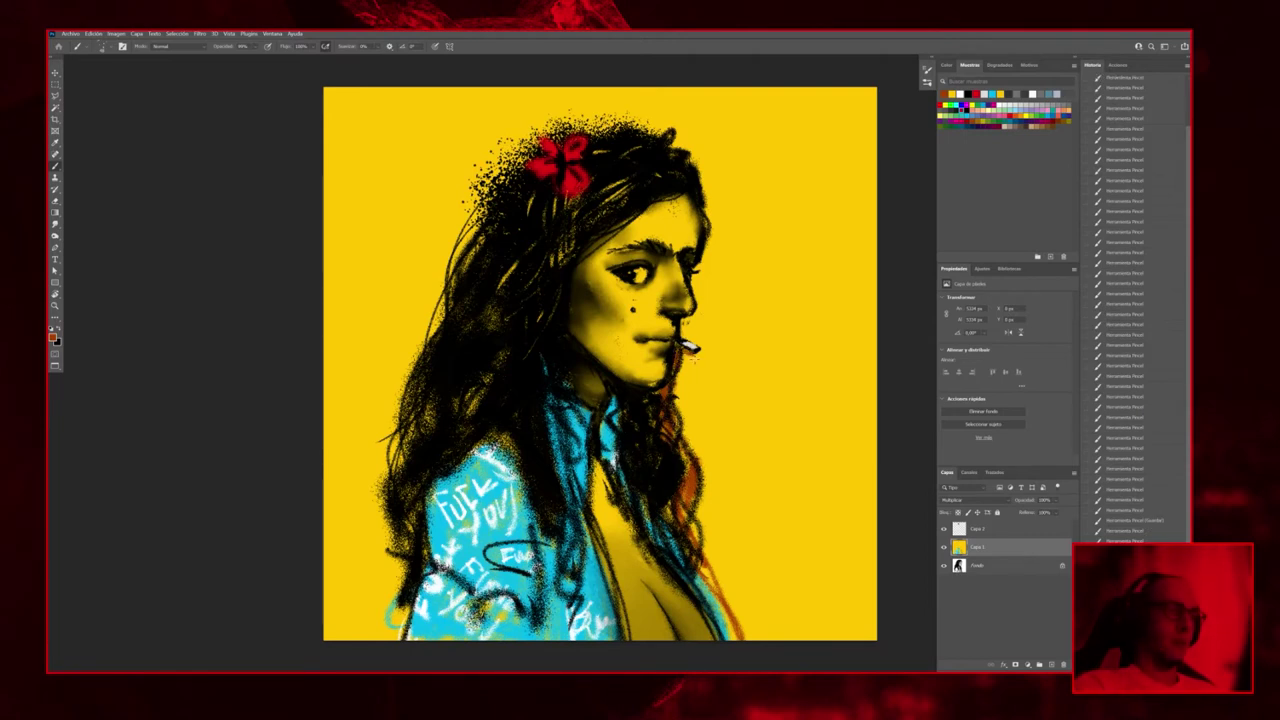
Draw two wavy burnt-orange smoke trails from the cigarette, one up to the canvas's top edge and one to its side edge
mouse_move(690, 358)
mouse_down()
mouse_move(726, 326)
mouse_move(768, 242)
mouse_up()
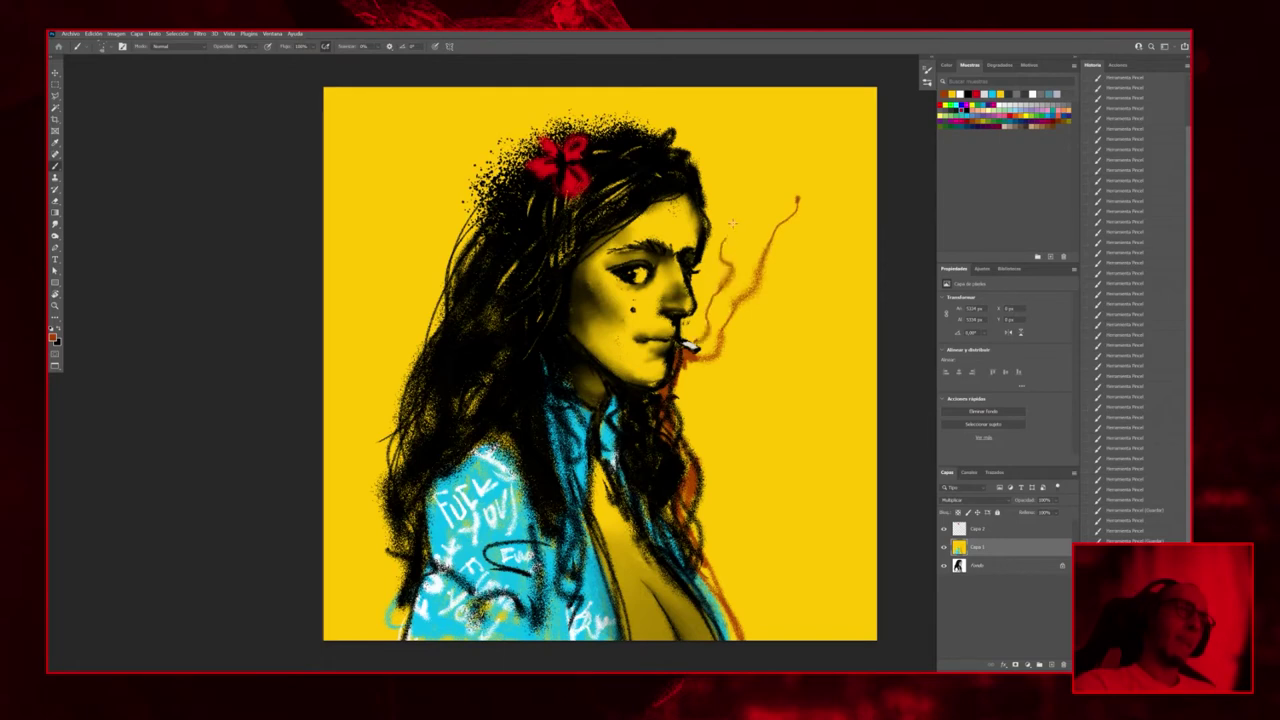
mouse_move(733, 196)
mouse_down()
mouse_move(750, 122)
mouse_move(738, 88)
mouse_up()
mouse_move(797, 200)
mouse_down()
mouse_move(800, 167)
mouse_move(880, 170)
mouse_up()
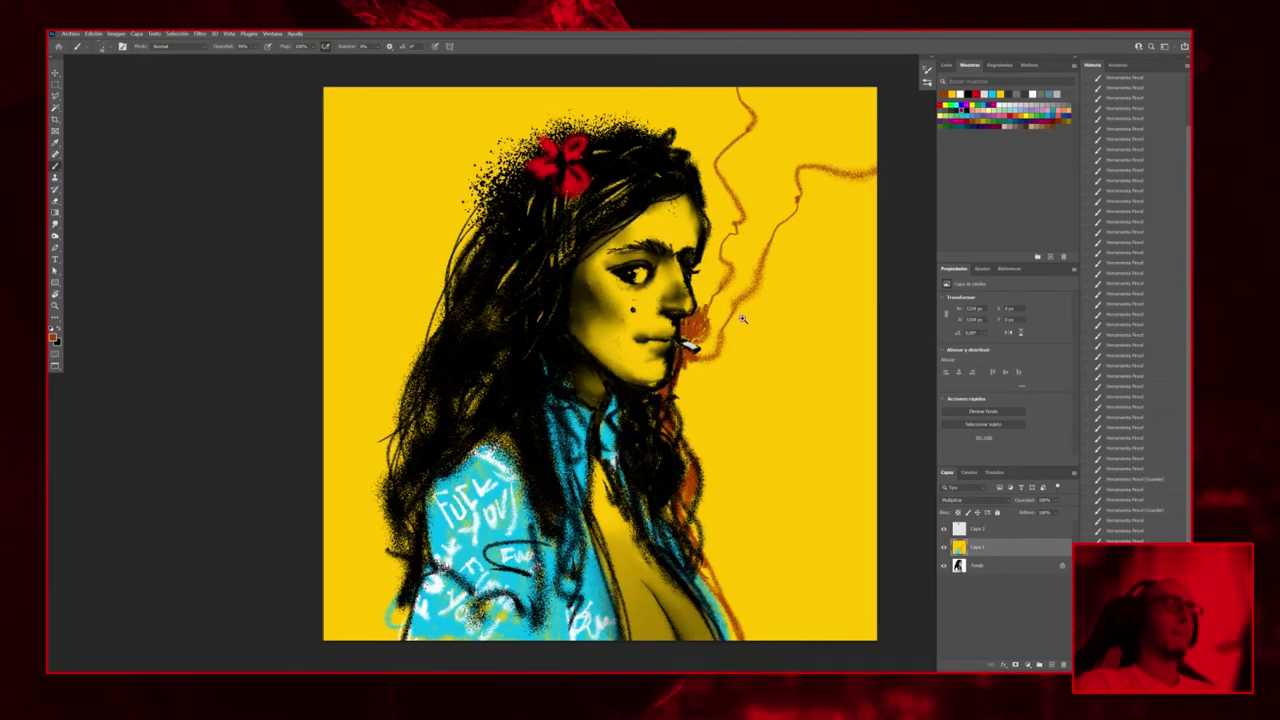
Fill the area between the face profile and the nearer smoke trail with burnt orange, up toward the top edge
scroll(737, 313, down, 2)
scroll(737, 313, up, 3)
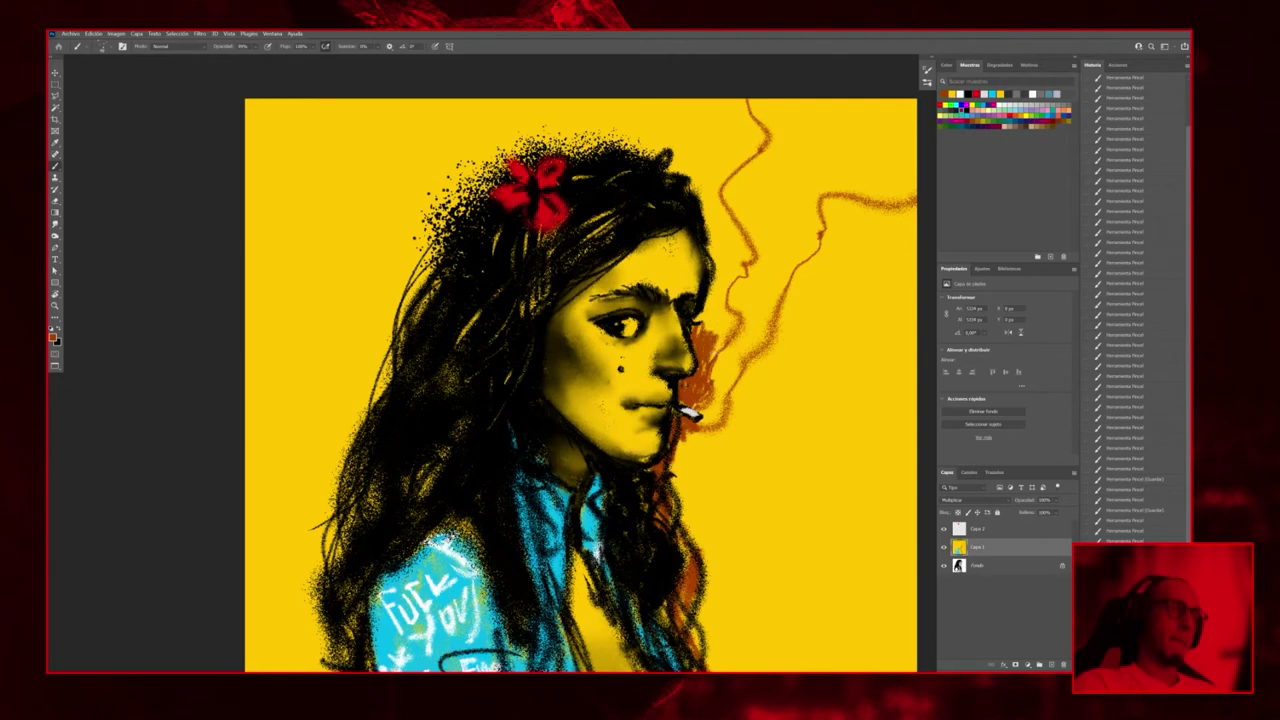
mouse_move(720, 335)
mouse_down()
mouse_move(700, 302)
mouse_move(688, 214)
mouse_move(712, 210)
mouse_move(722, 182)
mouse_move(704, 120)
mouse_move(700, 205)
mouse_move(684, 118)
mouse_up()
scroll(745, 180, down, 3)
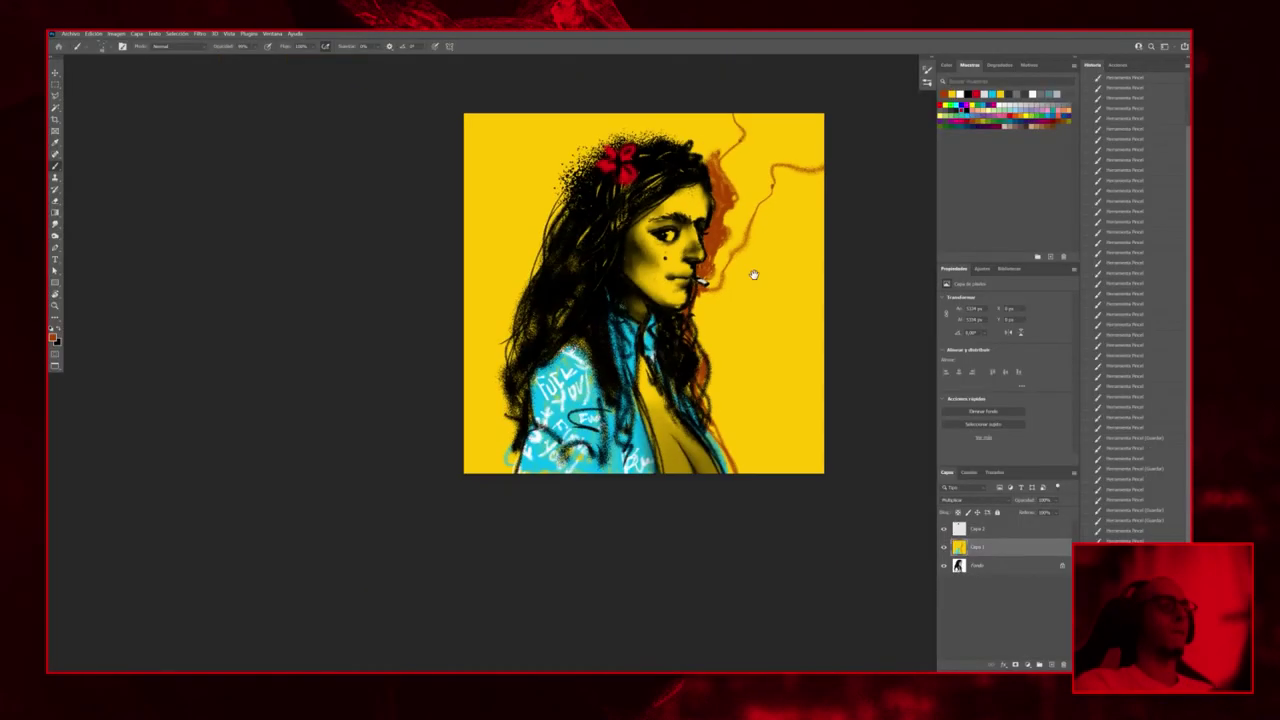
scroll(742, 165, up, 1)
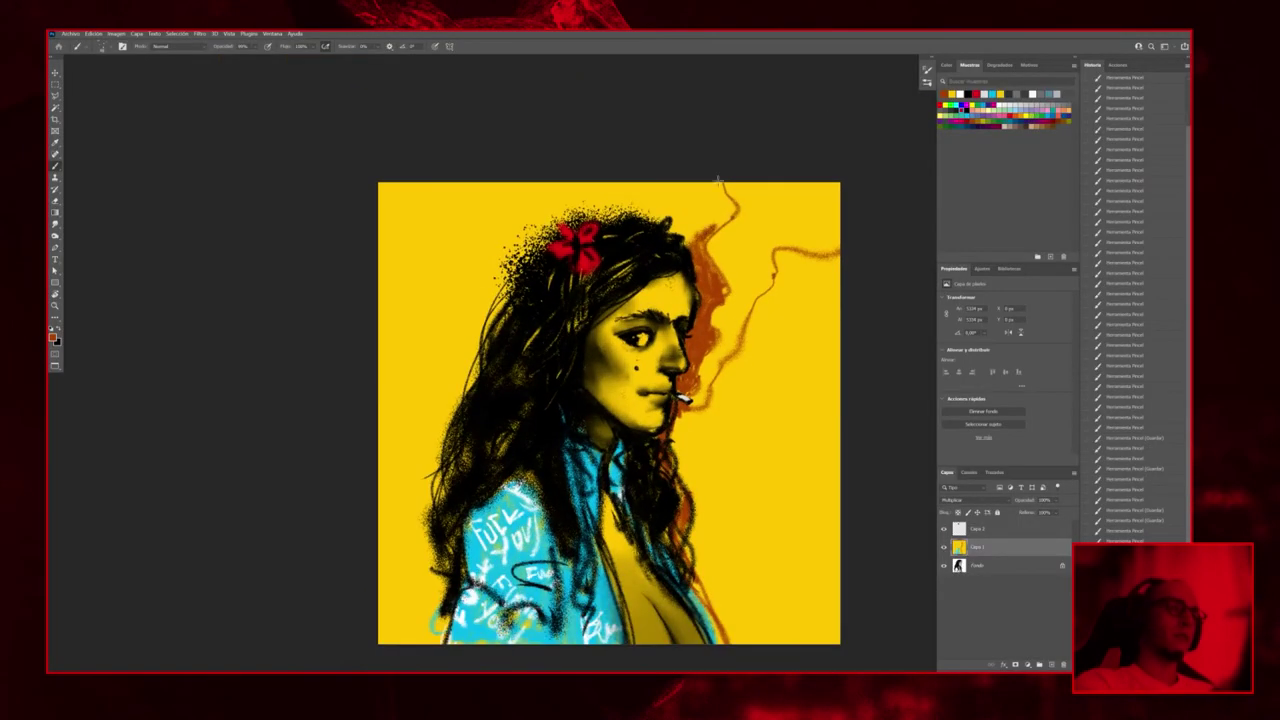
drag(718, 181, 728, 218)
Hatch burnt orange beside the front hair below the cigarette and in the background behind the lower sleeve
drag(680, 503, 656, 435)
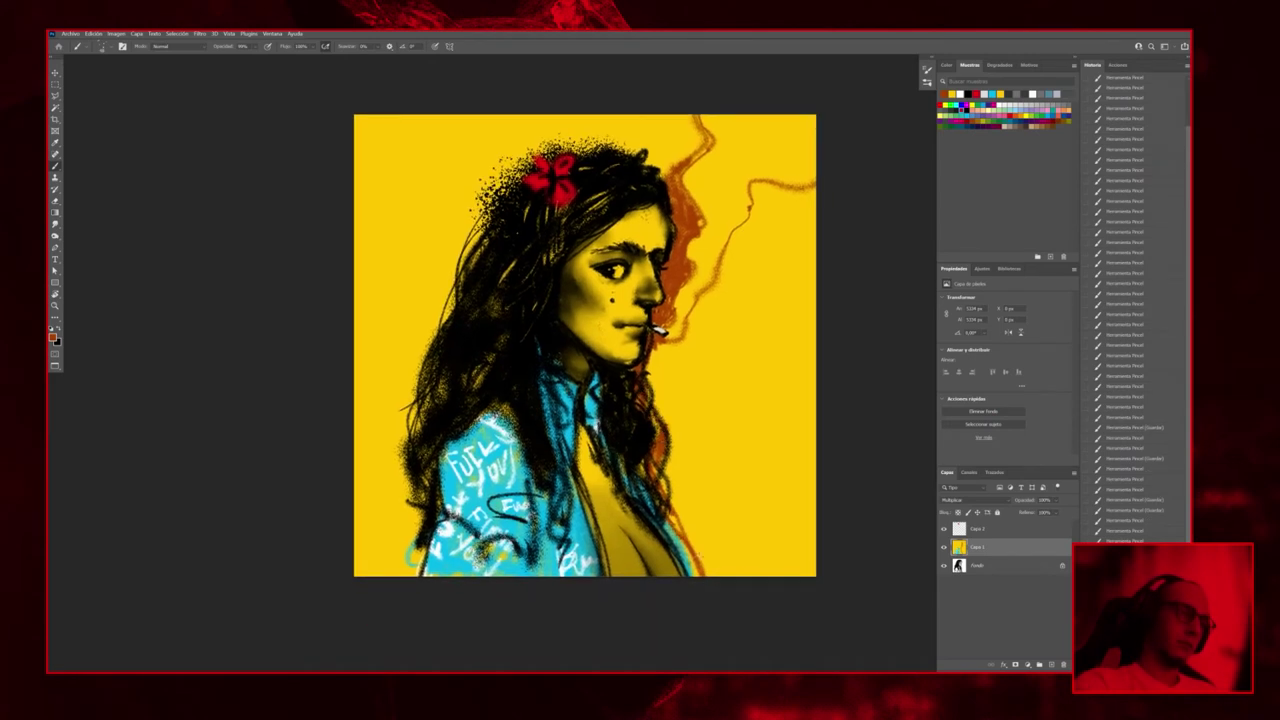
mouse_move(686, 500)
mouse_down()
mouse_move(682, 565)
mouse_move(668, 452)
mouse_move(688, 430)
mouse_move(670, 386)
mouse_move(684, 436)
mouse_up()
mouse_move(652, 380)
mouse_down()
mouse_move(660, 342)
mouse_move(714, 288)
mouse_move(658, 342)
mouse_move(664, 386)
mouse_up()
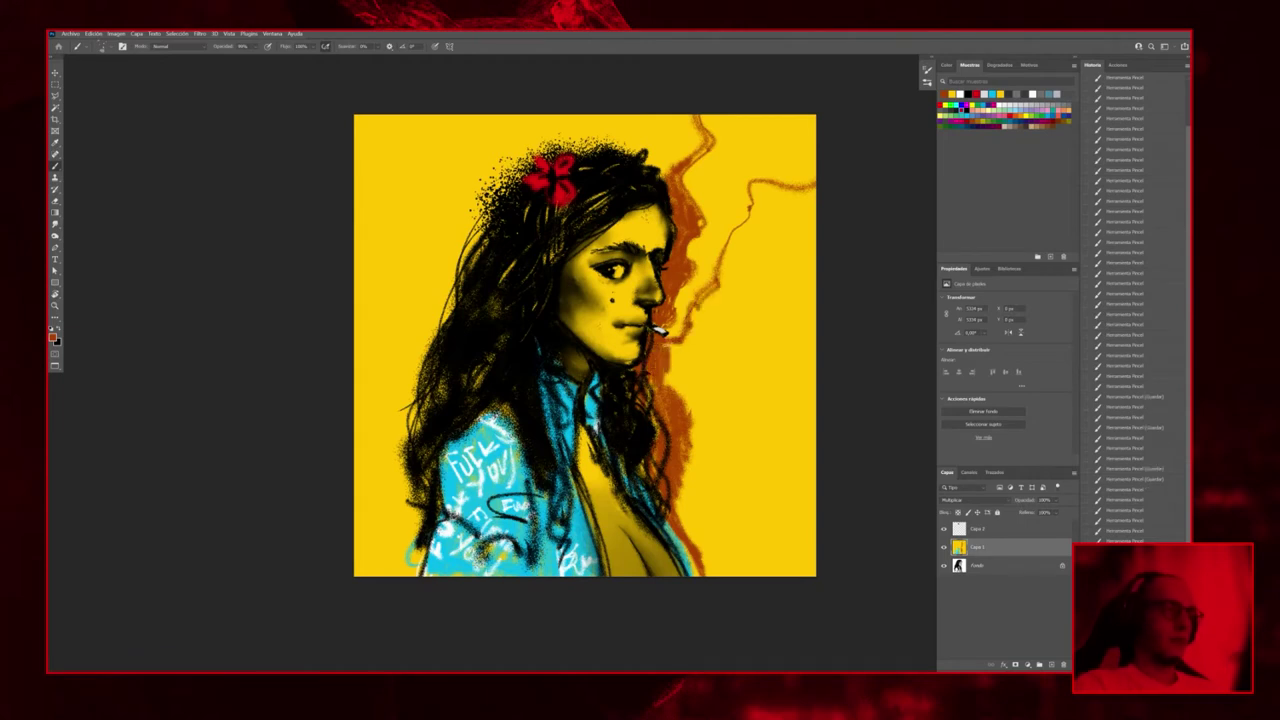
mouse_move(668, 340)
mouse_down()
mouse_move(682, 378)
mouse_move(706, 336)
mouse_move(724, 380)
mouse_move(656, 404)
mouse_move(688, 494)
mouse_up()
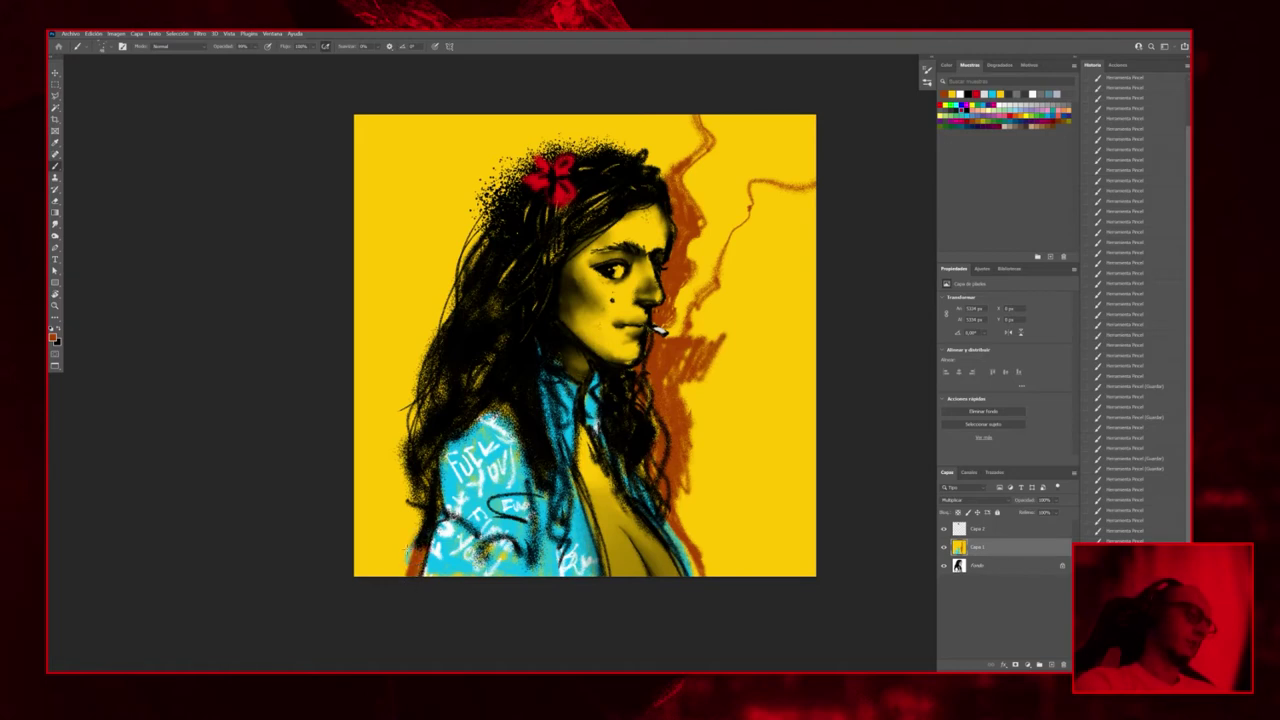
mouse_move(408, 548)
mouse_down()
mouse_move(370, 505)
mouse_move(358, 562)
mouse_up()
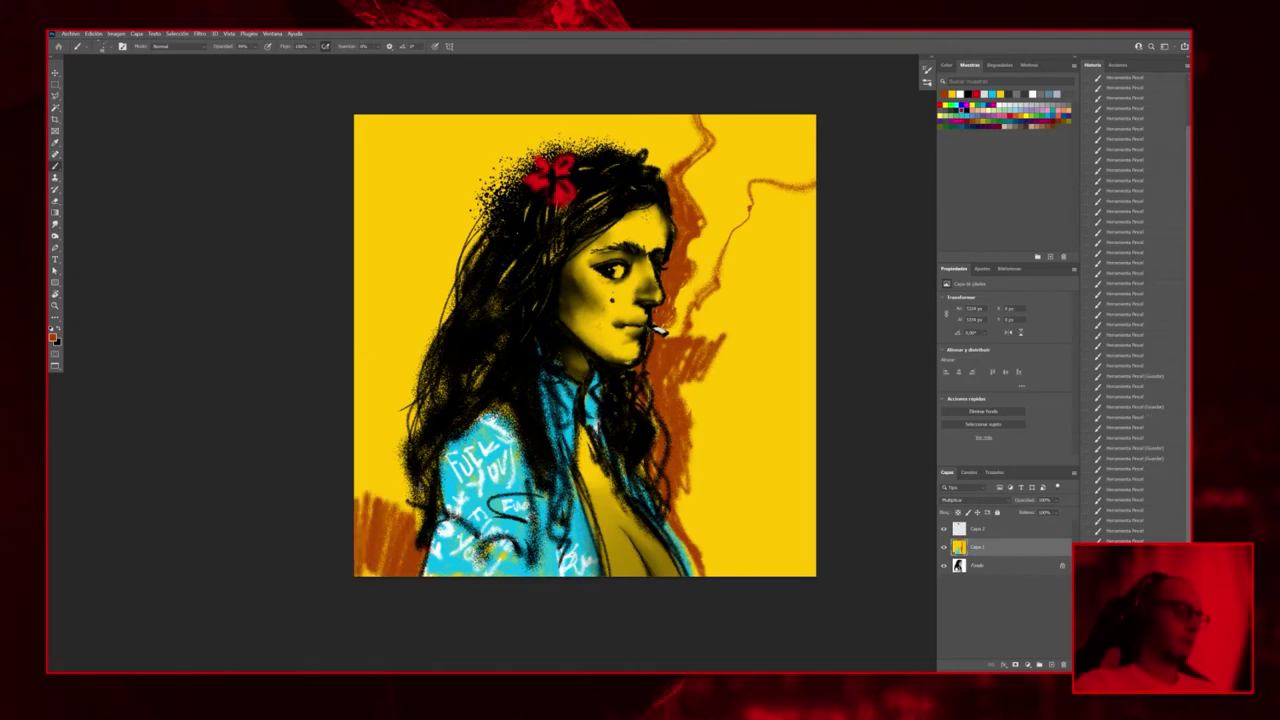
mouse_move(410, 505)
mouse_down()
mouse_move(392, 470)
mouse_move(358, 470)
mouse_move(356, 486)
mouse_up()
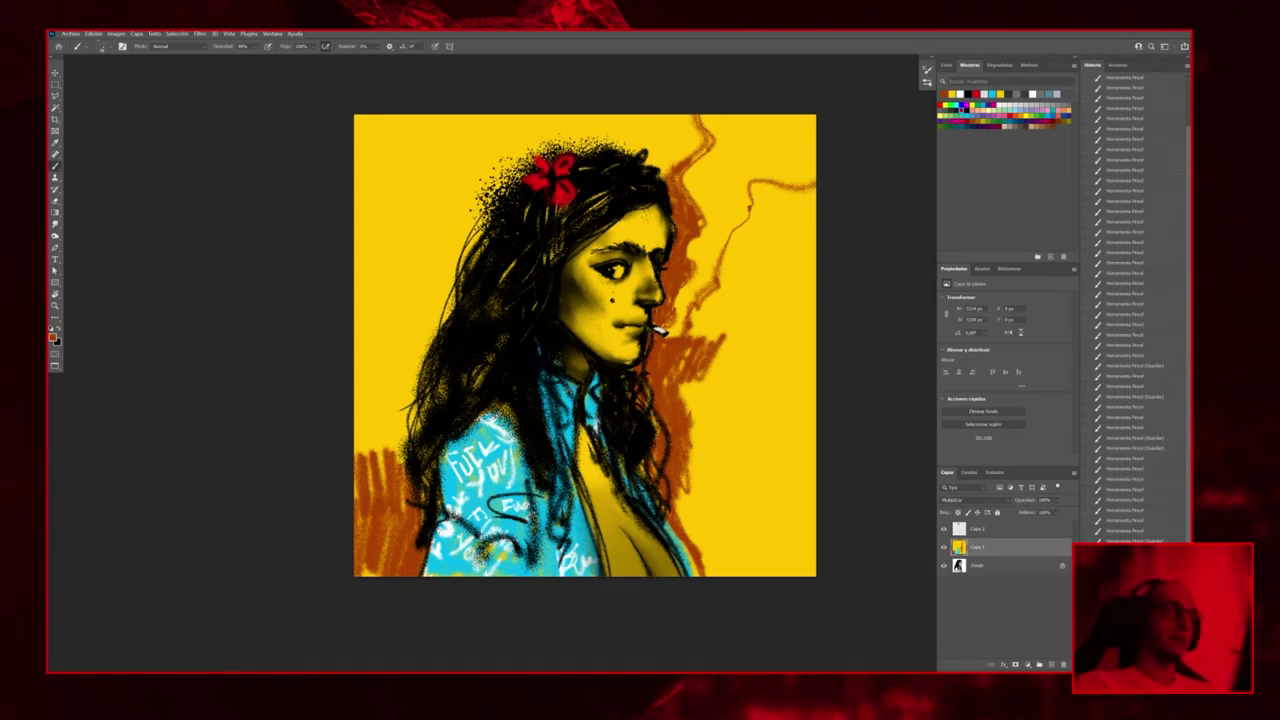
Touch up the jacket's shoulder and upper back beneath the hair with cyan sampled from the jacket
alt+click(790, 235)
drag(512, 419, 540, 352)
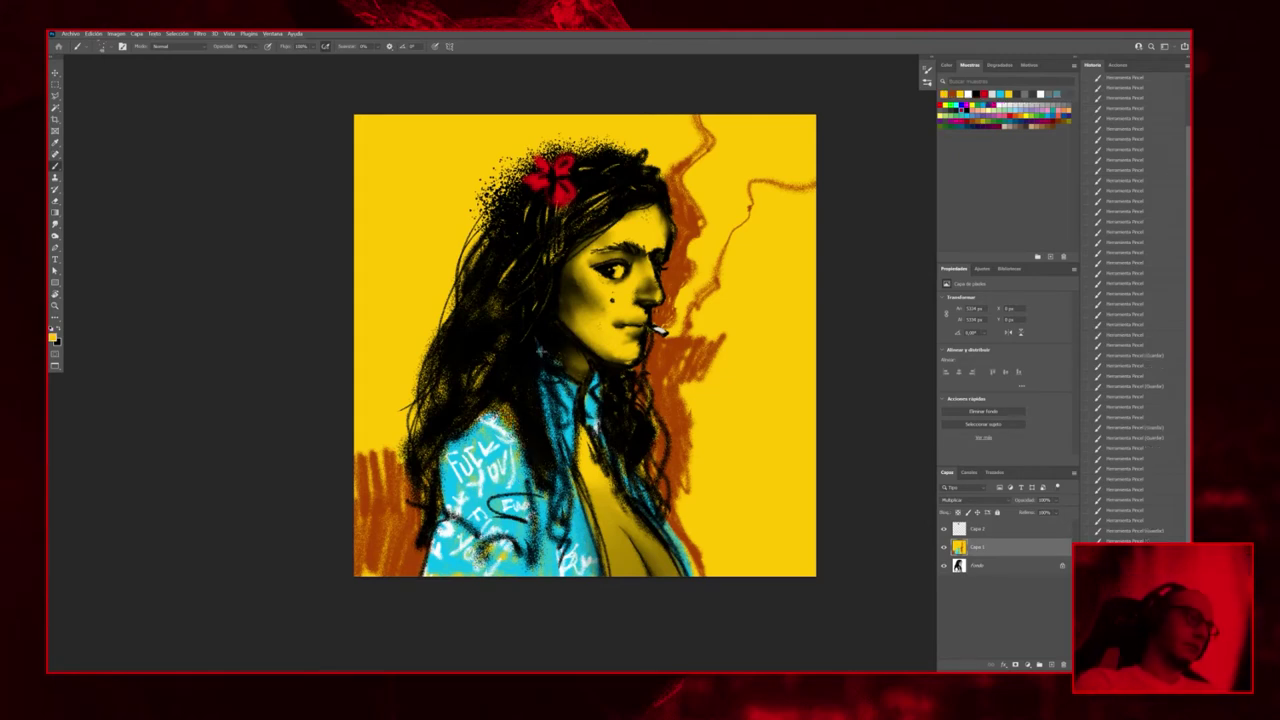
alt+click(531, 428)
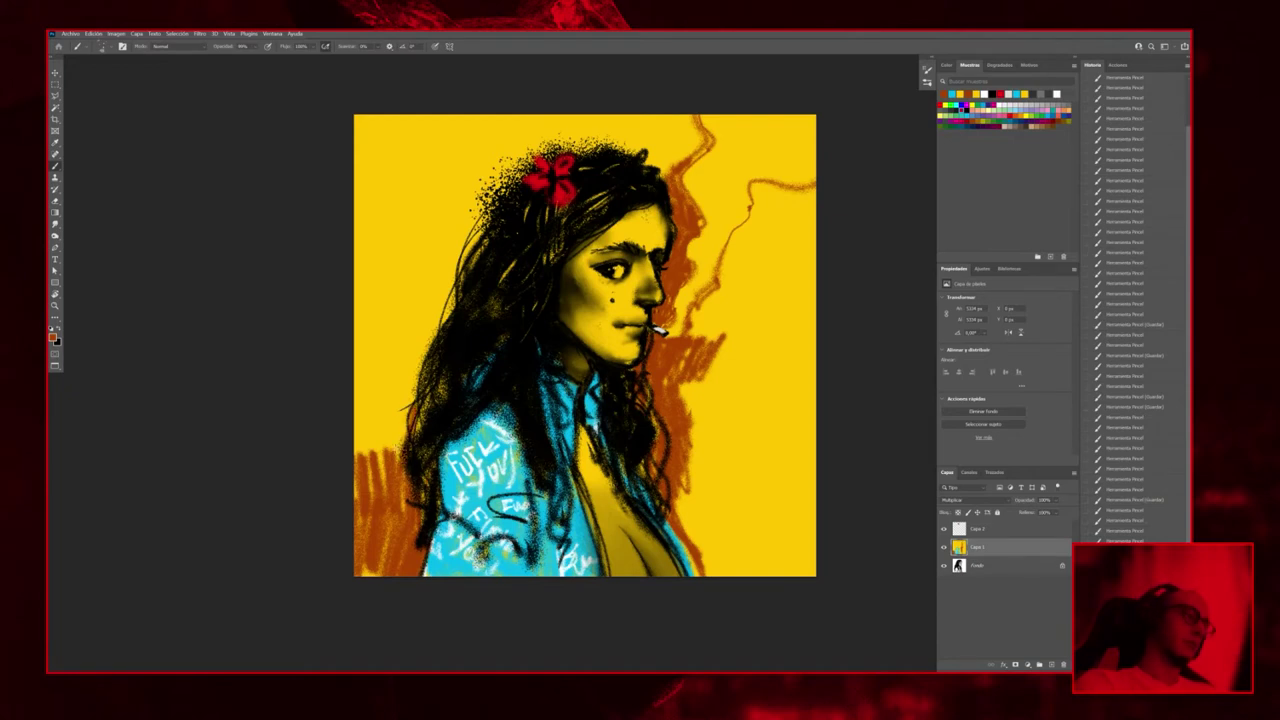
Extend the burnt-orange hatching up the background behind the hair to about mid-canvas height
mouse_move(410, 458)
mouse_down()
mouse_move(392, 404)
mouse_move(372, 396)
mouse_move(362, 460)
mouse_move(356, 390)
mouse_up()
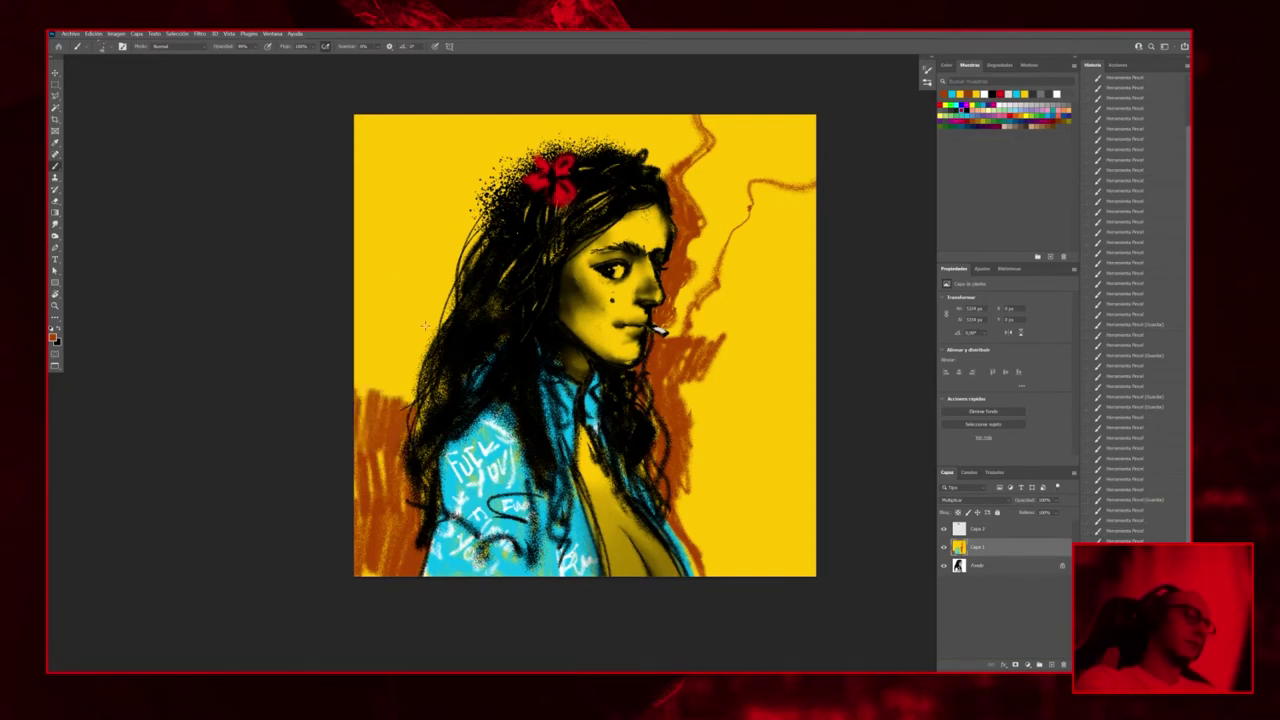
mouse_move(424, 325)
mouse_down()
mouse_move(416, 415)
mouse_move(439, 402)
mouse_up()
mouse_move(445, 315)
mouse_down()
mouse_move(412, 405)
mouse_move(402, 318)
mouse_move(388, 396)
mouse_up()
mouse_move(343, 328)
mouse_down()
mouse_move(376, 396)
mouse_move(366, 312)
mouse_move(354, 392)
mouse_up()
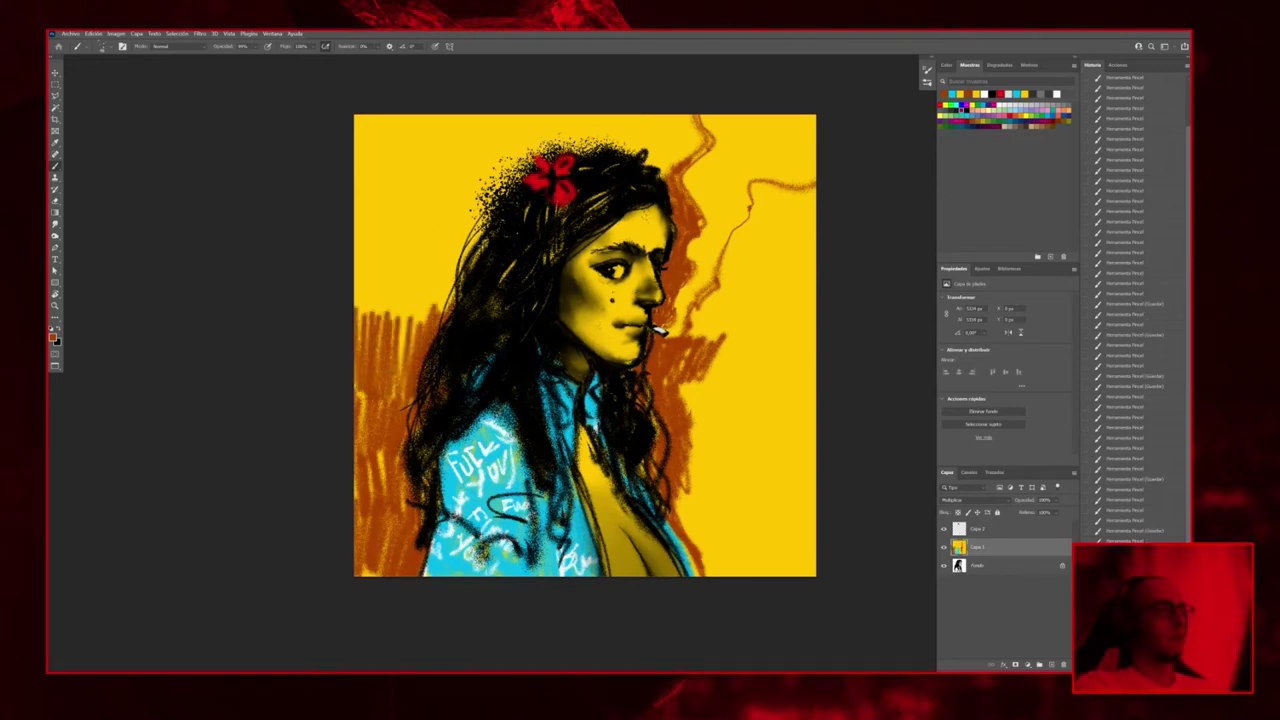
Fill the background above the crown with burnt orange up to the nearer smoke trail, and thicken the farther trail
mouse_move(668, 168)
mouse_down()
mouse_move(700, 120)
mouse_move(656, 172)
mouse_move(690, 120)
mouse_move(648, 150)
mouse_move(640, 118)
mouse_move(578, 118)
mouse_move(562, 150)
mouse_up()
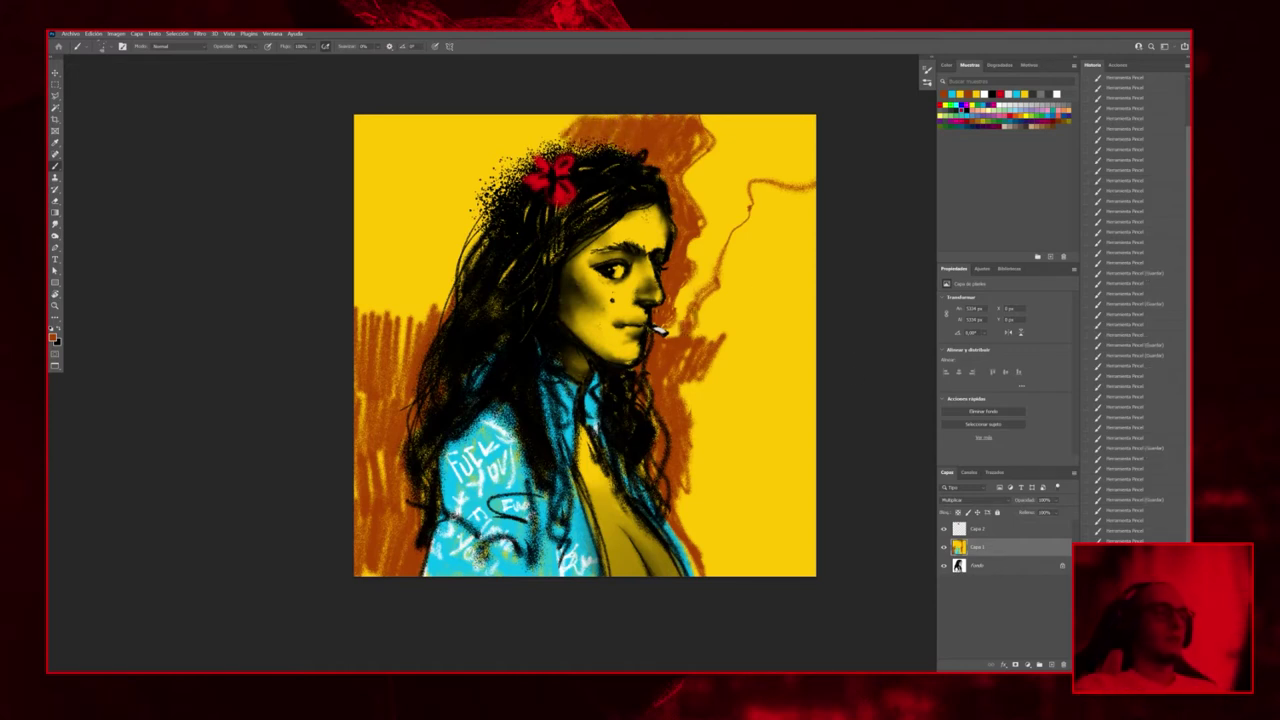
drag(745, 183, 815, 185)
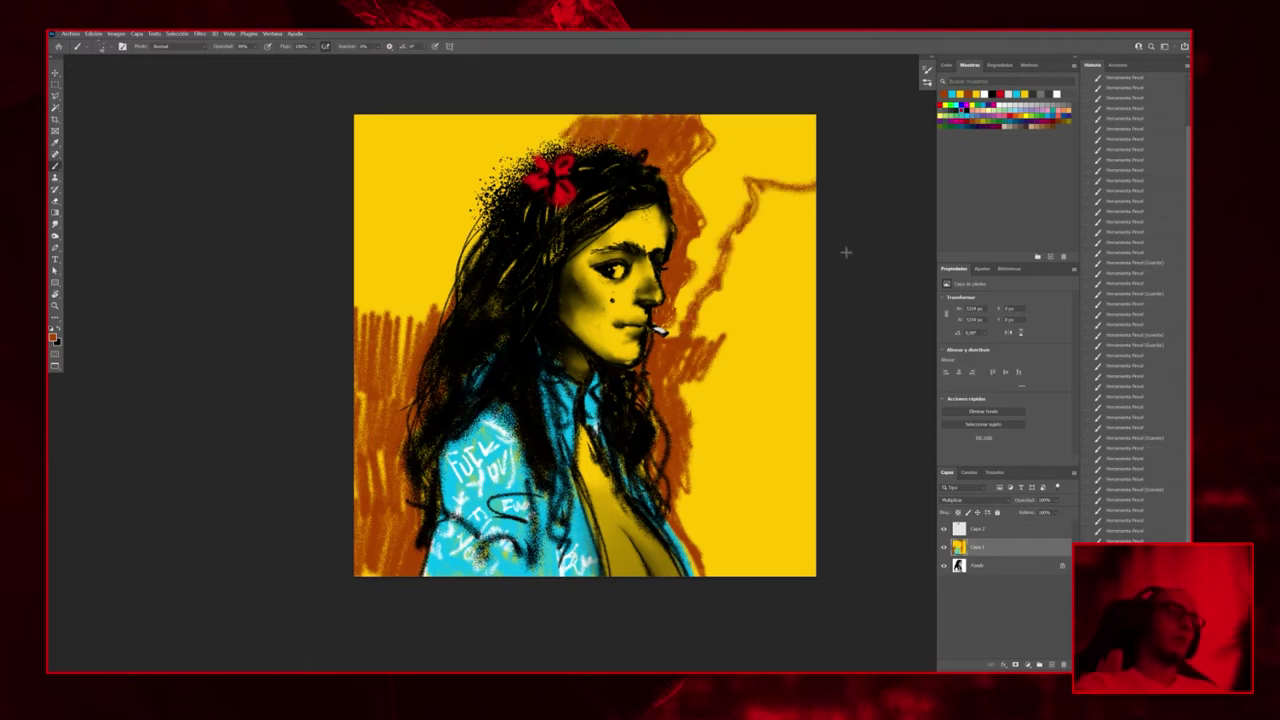
drag(670, 500, 690, 540)
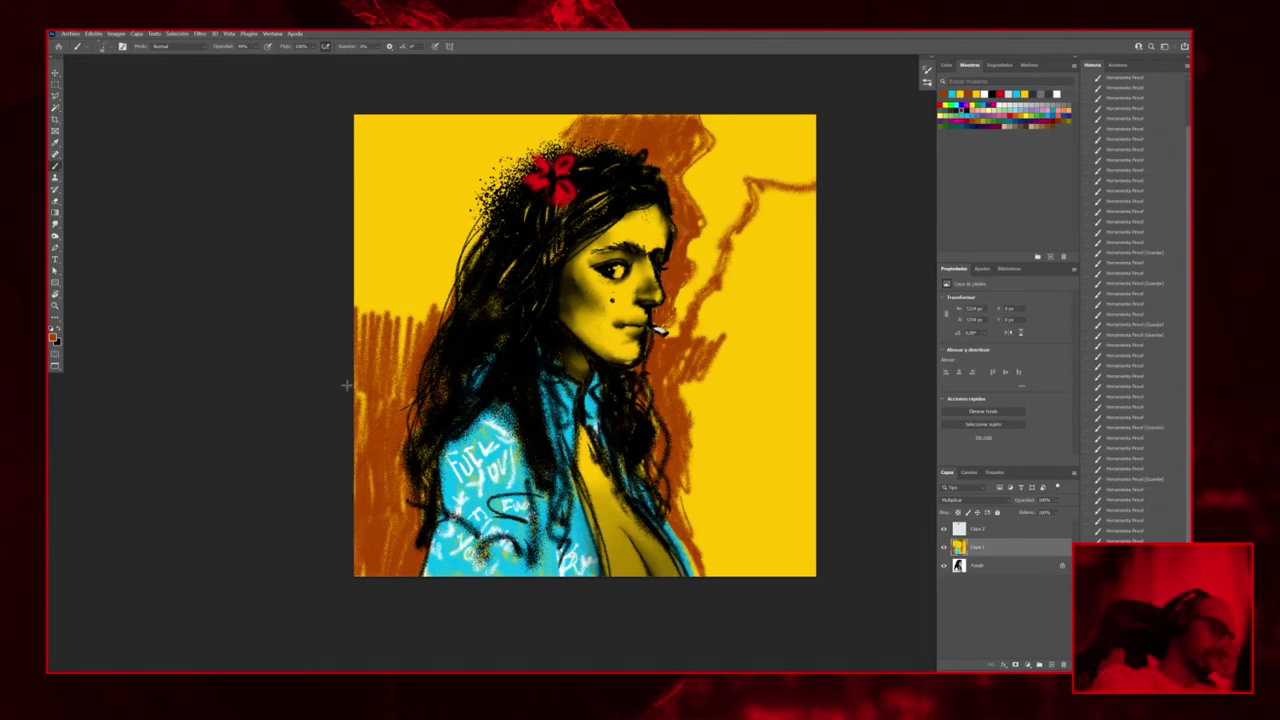
Extend the burnt-orange hatching behind the hair up to the canvas's upper edge, joining it with the orange above the crown
mouse_move(357, 390)
mouse_down()
mouse_move(366, 290)
mouse_move(414, 320)
mouse_move(404, 350)
mouse_move(450, 262)
mouse_move(343, 296)
mouse_move(348, 333)
mouse_up()
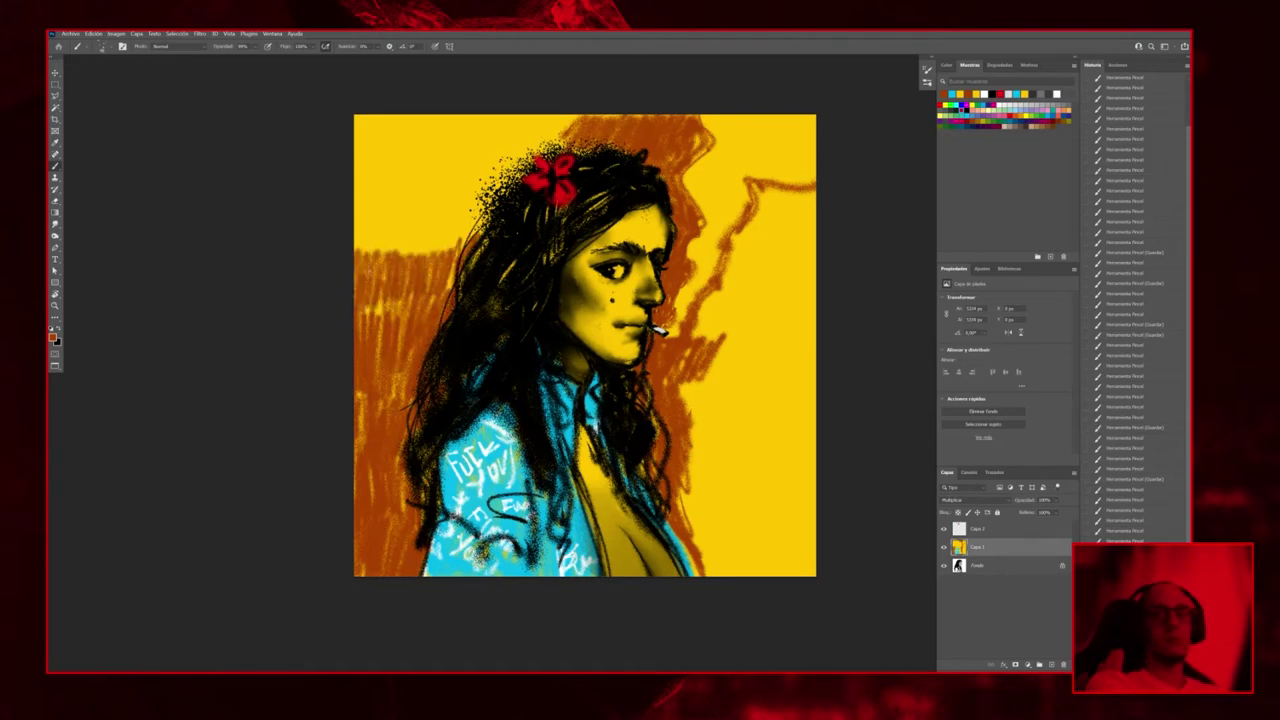
drag(368, 290, 364, 310)
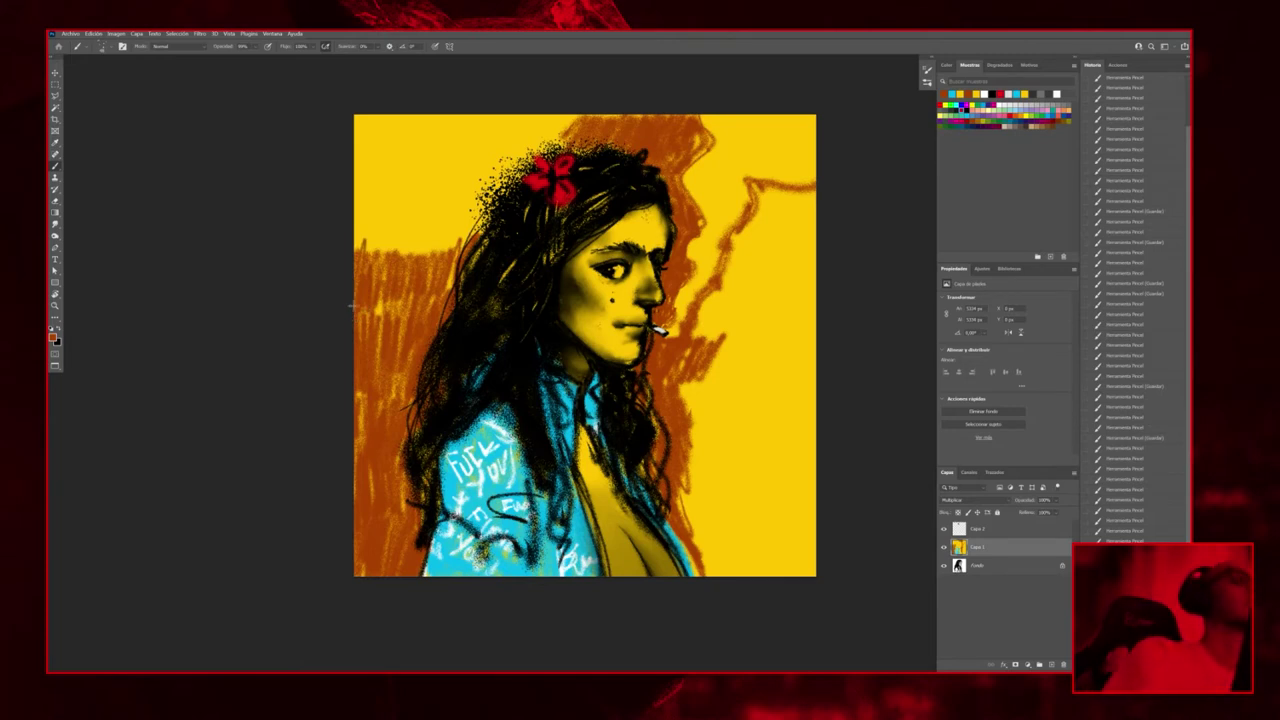
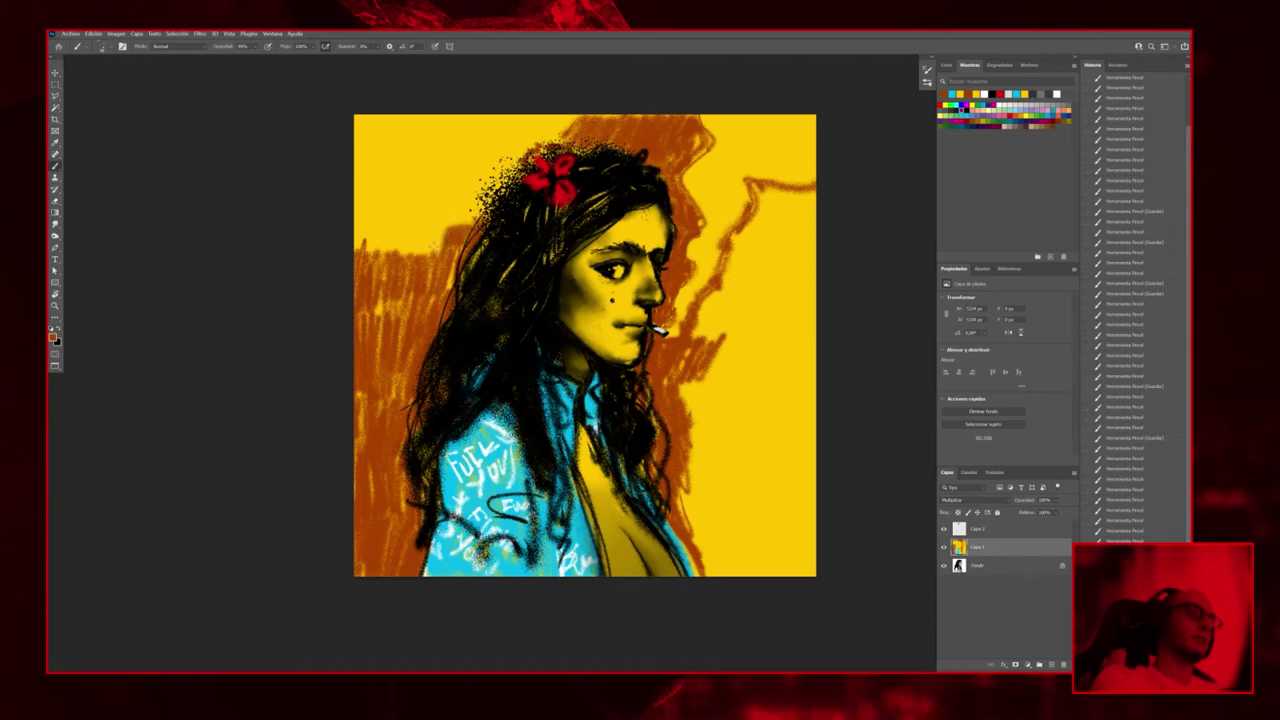
drag(445, 242, 364, 228)
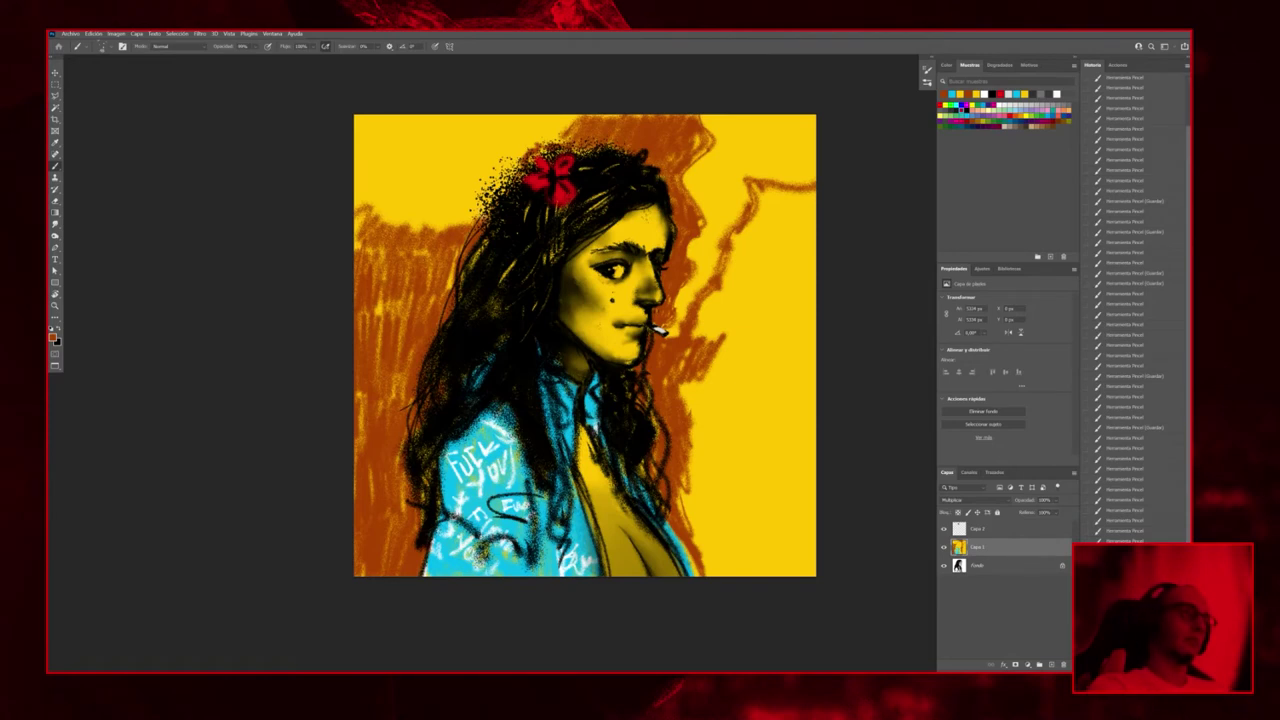
mouse_move(448, 205)
mouse_down()
mouse_move(402, 200)
mouse_move(385, 165)
mouse_move(349, 224)
mouse_move(356, 175)
mouse_up()
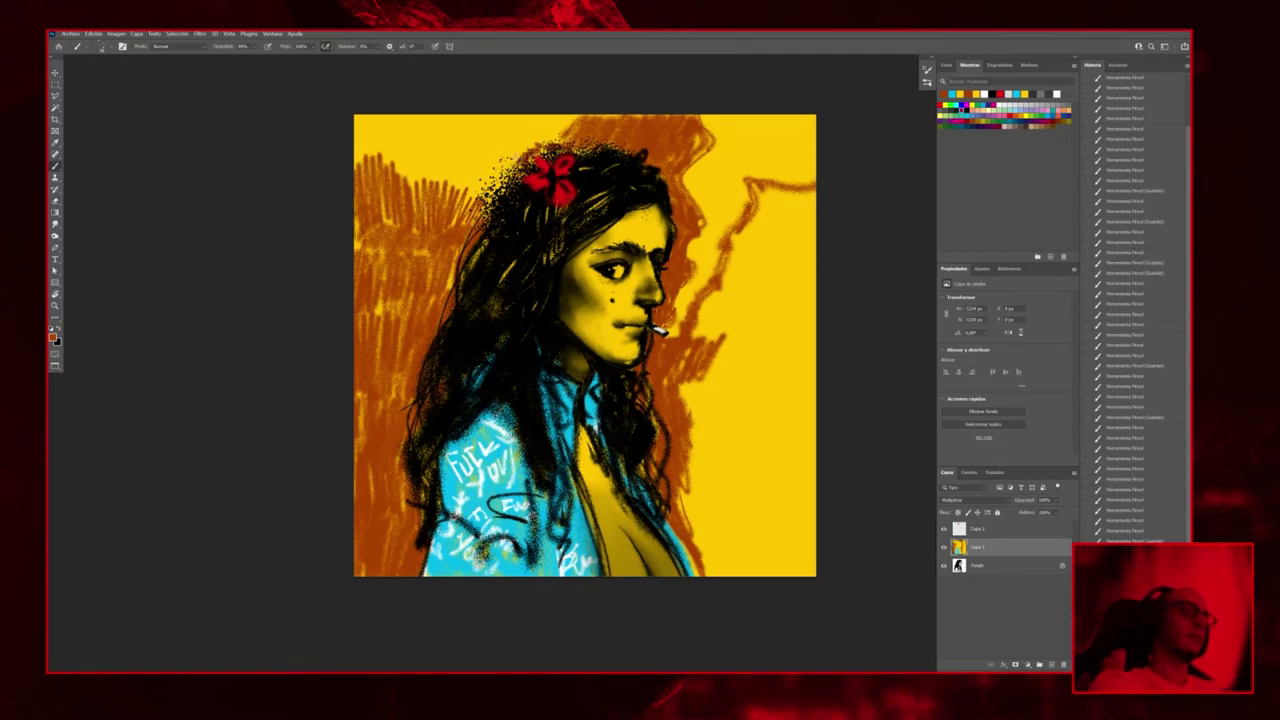
mouse_move(512, 190)
mouse_down()
mouse_move(455, 170)
mouse_move(430, 113)
mouse_move(428, 160)
mouse_move(420, 140)
mouse_move(410, 160)
mouse_move(392, 118)
mouse_move(380, 150)
mouse_move(356, 145)
mouse_up()
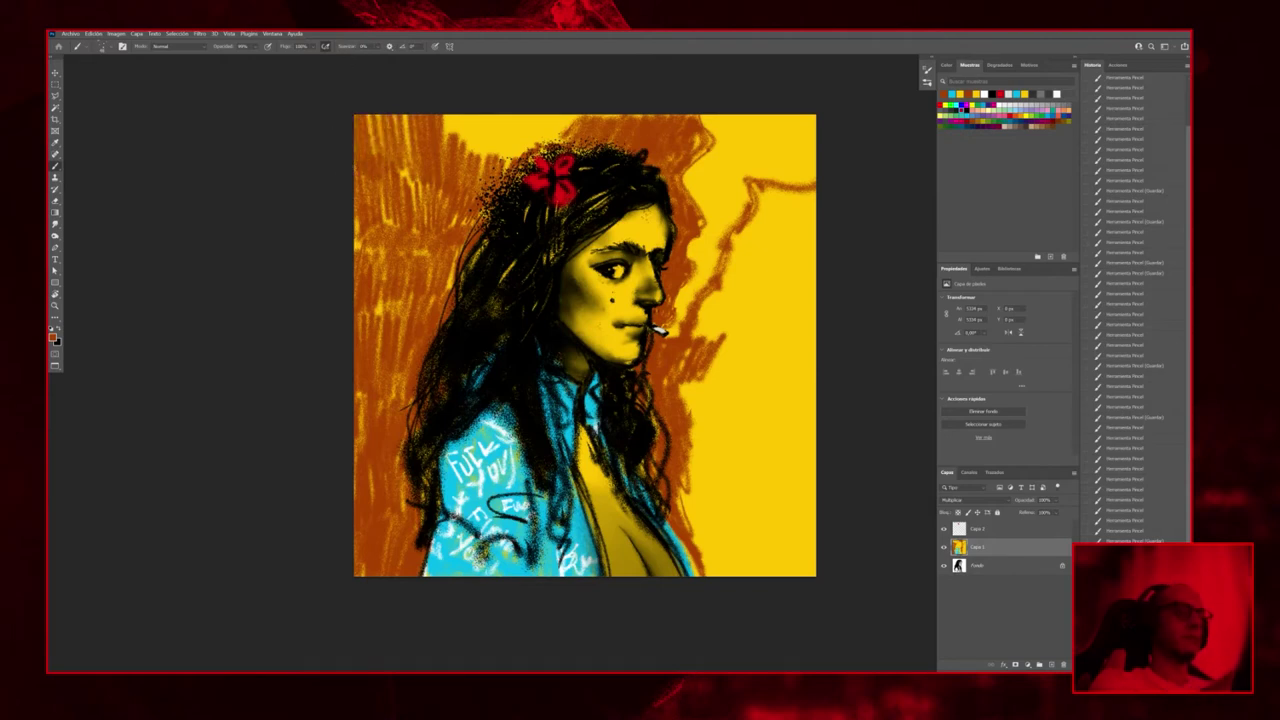
mouse_move(578, 116)
mouse_down()
mouse_move(556, 138)
mouse_move(540, 120)
mouse_move(510, 140)
mouse_move(460, 140)
mouse_up()
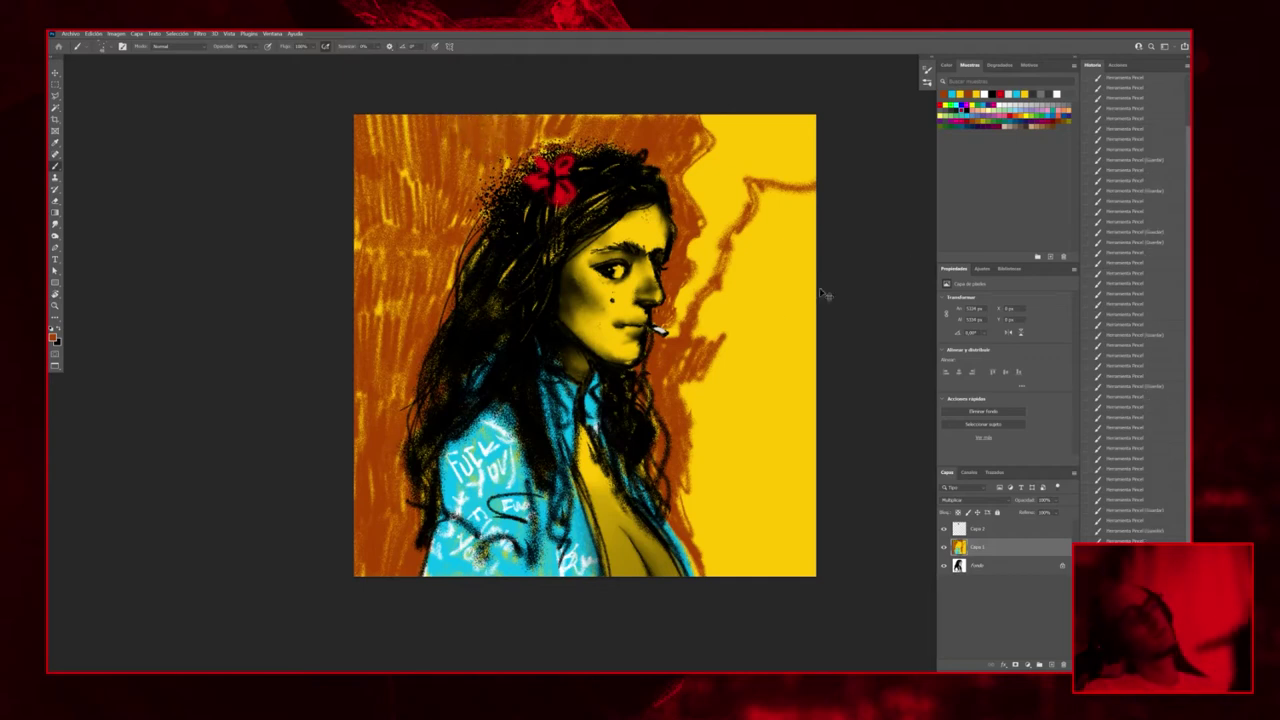
Hatch burnt orange beneath the farther smoke trail out to the canvas edge and retouch the background around the cigarette's smoke
mouse_move(756, 188)
mouse_down()
mouse_move(766, 204)
mouse_move(812, 205)
mouse_move(808, 240)
mouse_move(762, 243)
mouse_move(760, 228)
mouse_move(726, 265)
mouse_move(758, 270)
mouse_move(752, 290)
mouse_move(768, 255)
mouse_move(780, 280)
mouse_move(822, 227)
mouse_move(790, 300)
mouse_move(800, 270)
mouse_move(810, 290)
mouse_move(814, 260)
mouse_up()
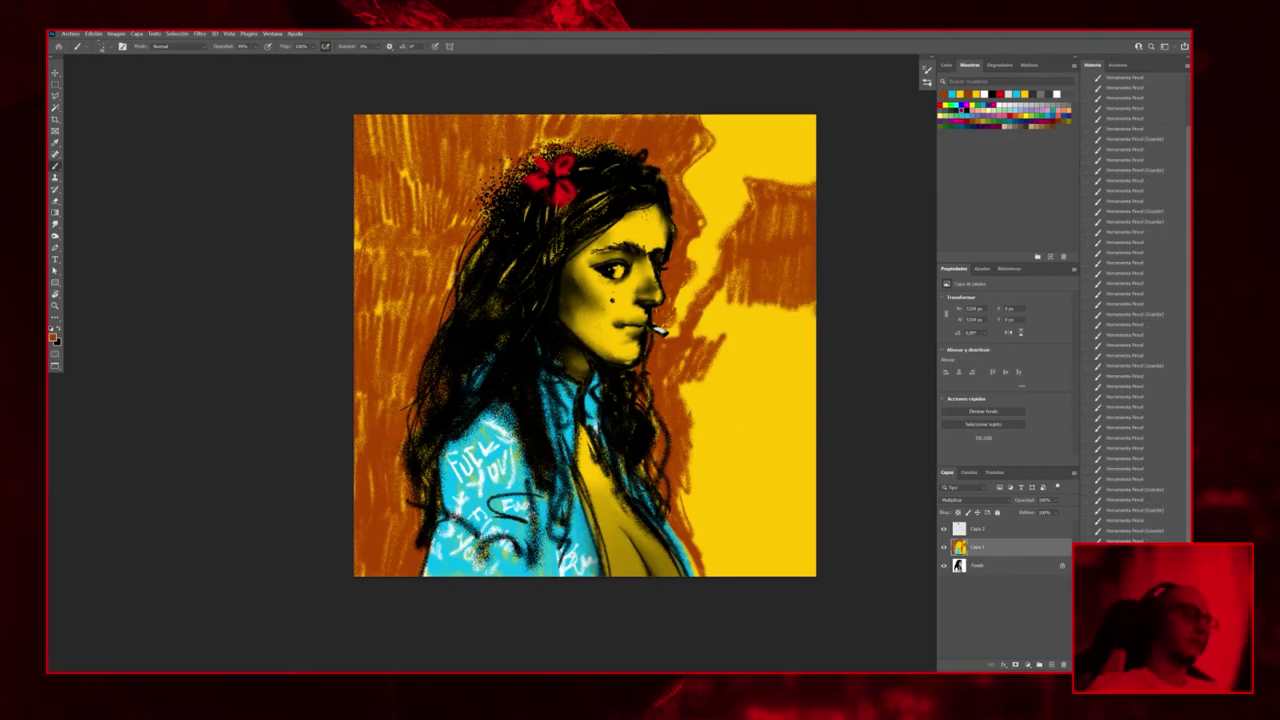
scroll(742, 301, up, 2)
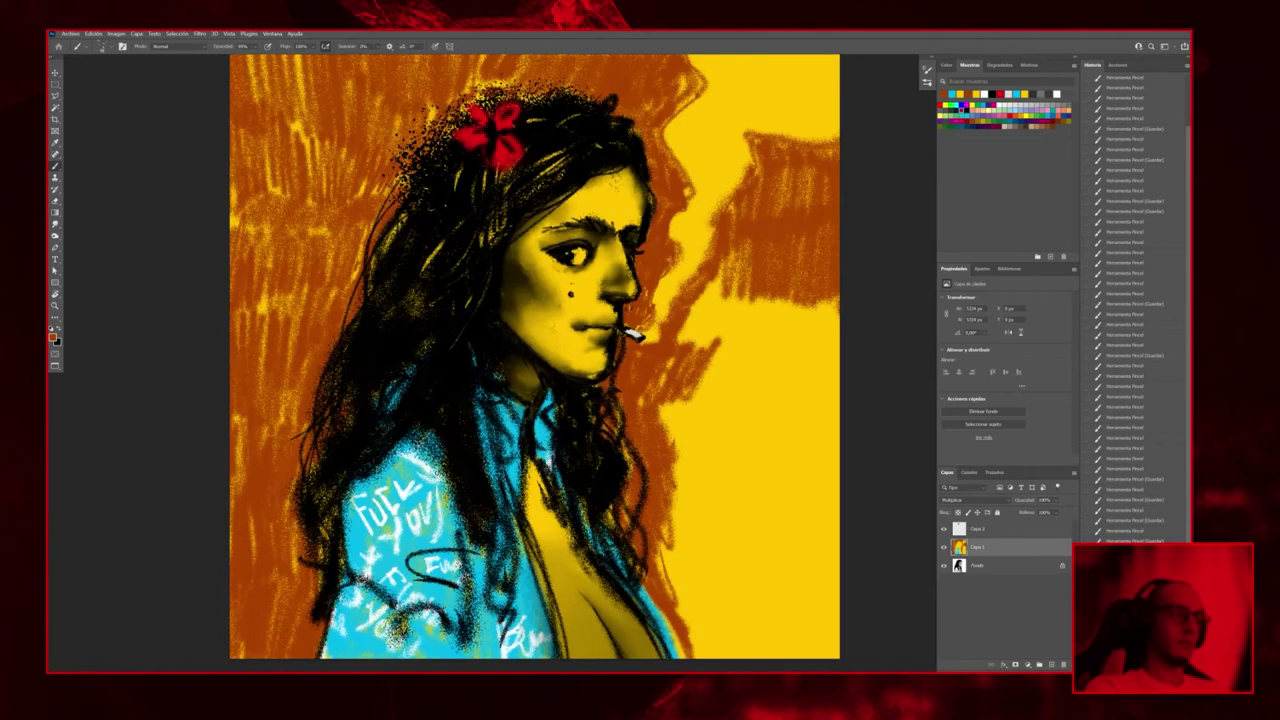
click(662, 332)
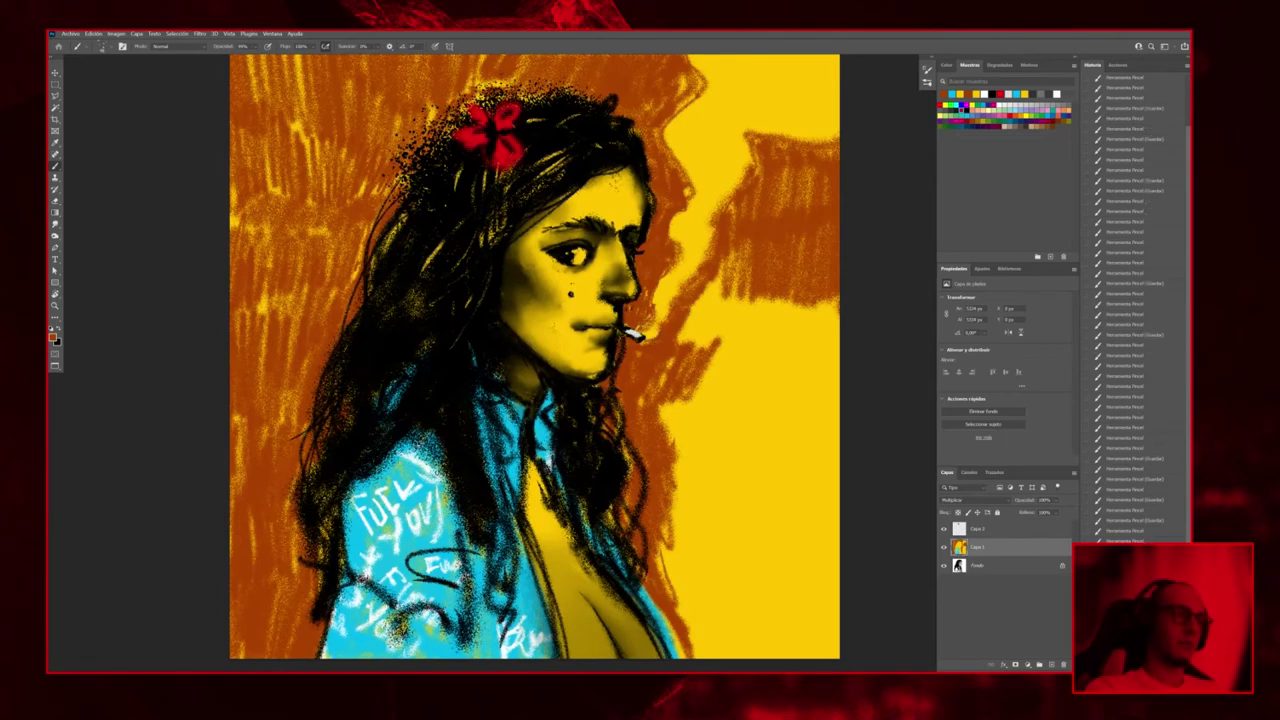
mouse_move(655, 318)
mouse_down()
mouse_move(655, 286)
mouse_move(744, 298)
mouse_move(804, 330)
mouse_move(846, 318)
mouse_up()
Lasso the remaining yellow background in front of the figure below the smoke, fill it with burnt orange, and deselect it
key(l)
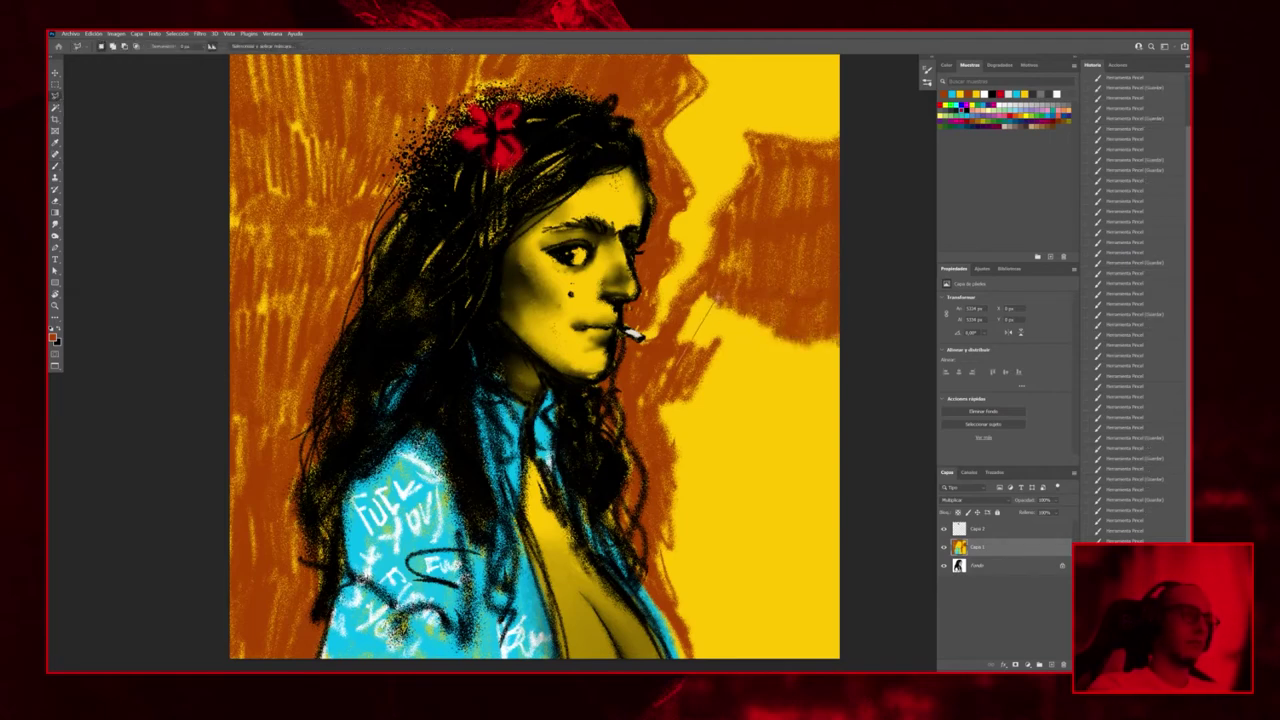
right_click(55, 96)
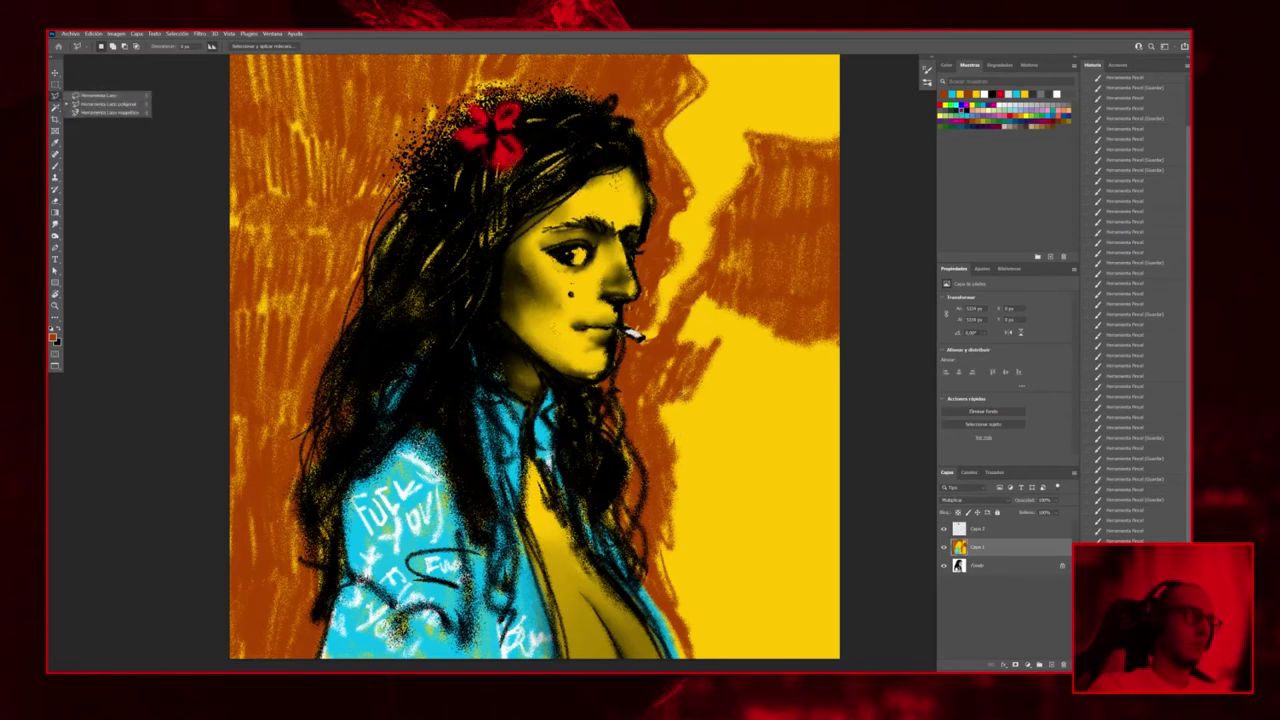
click(117, 100)
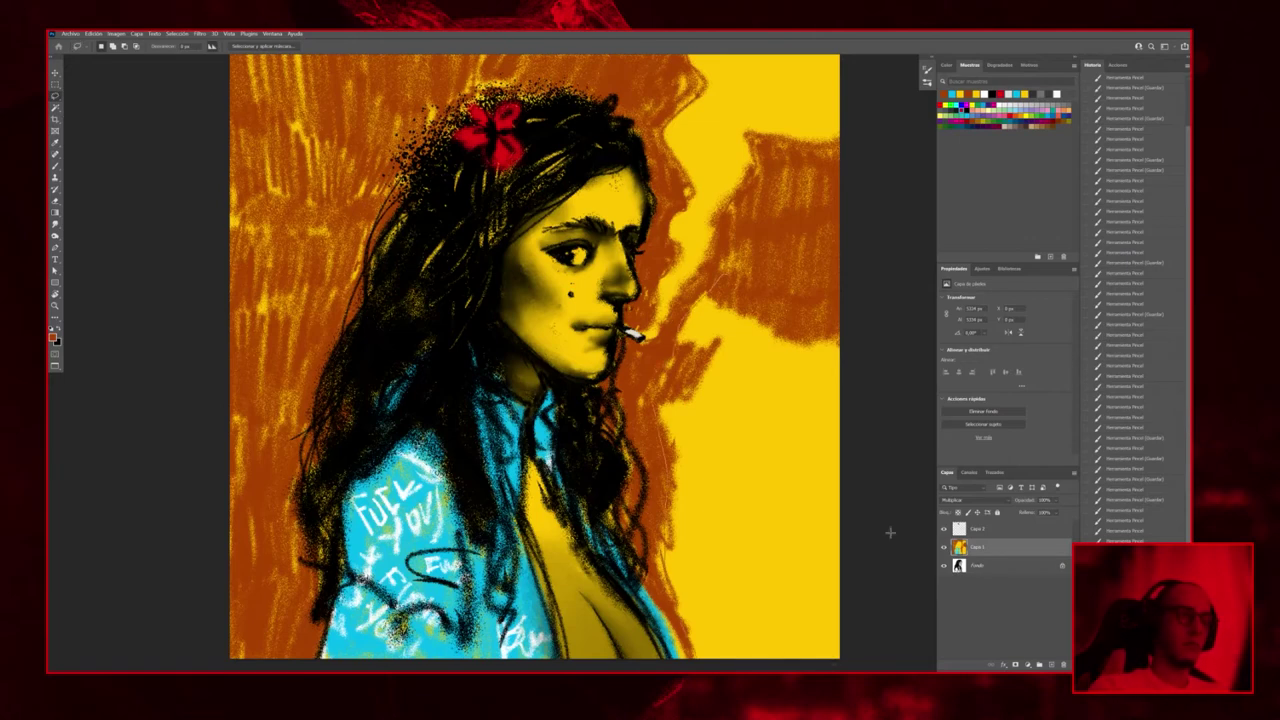
key(alt+BackSpace)
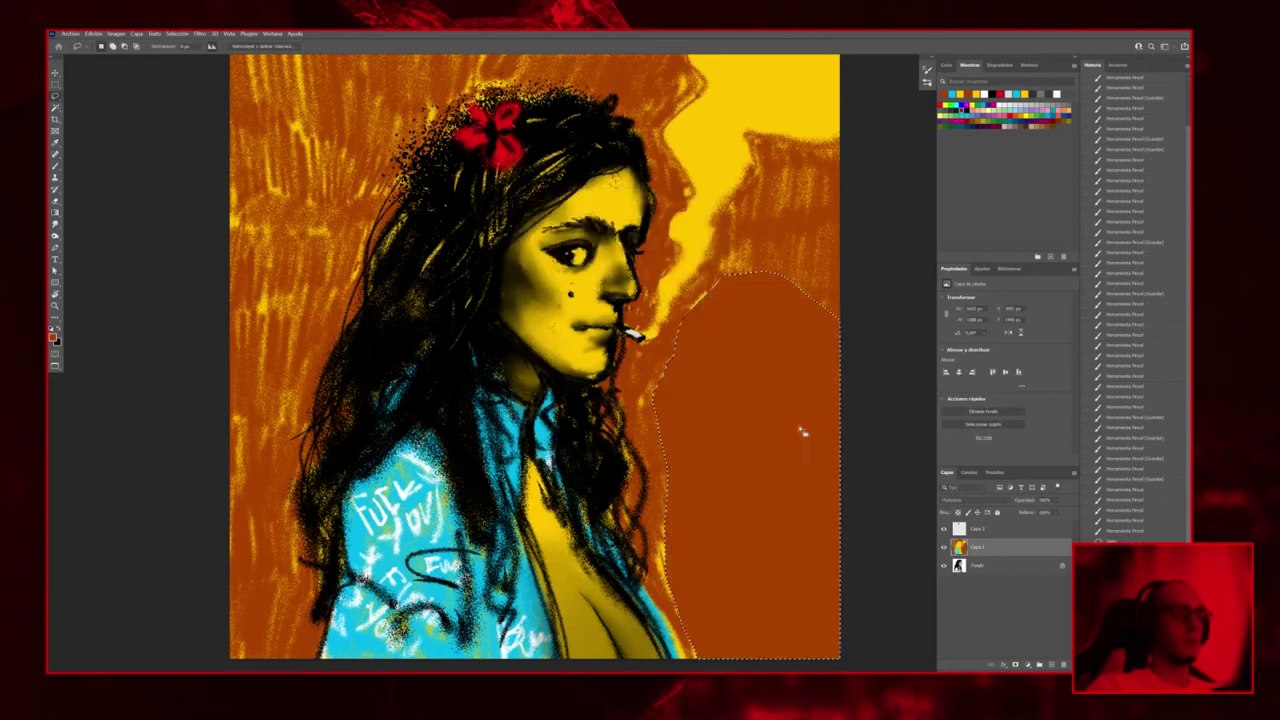
key(ctrl+d)
Paint the lips with the brush in red sampled from the hair flower
key(b)
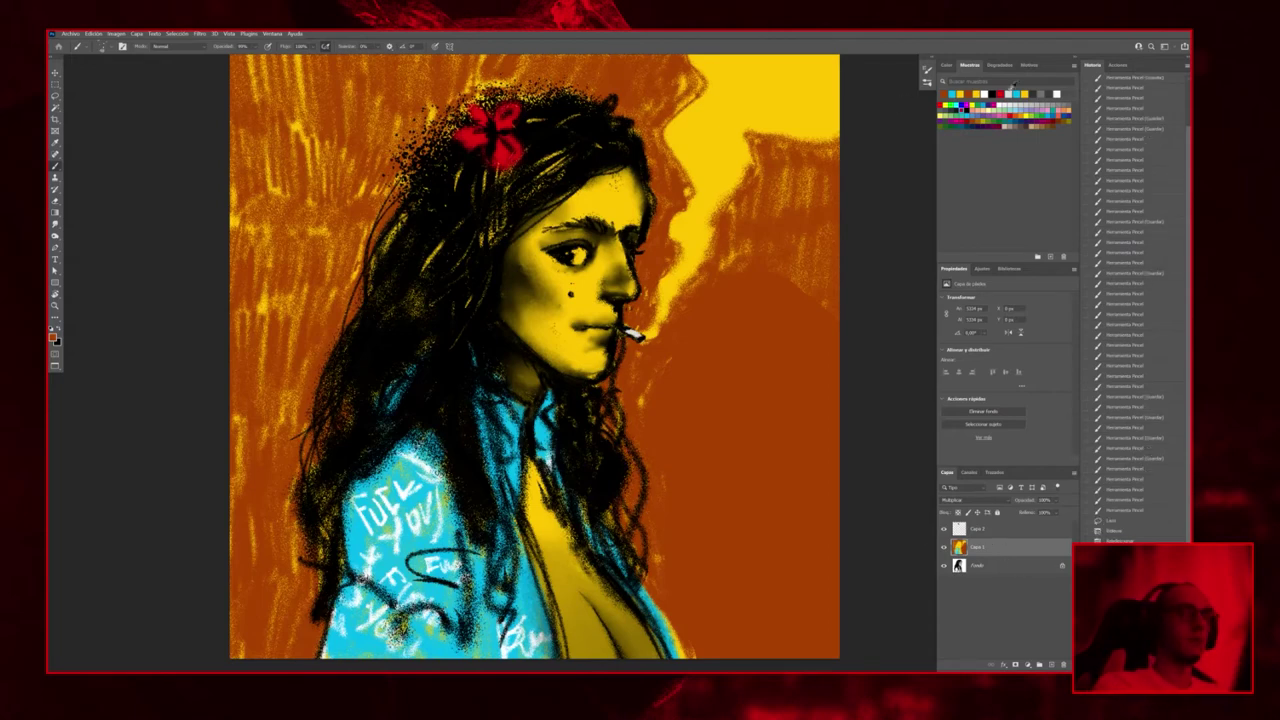
key(x)
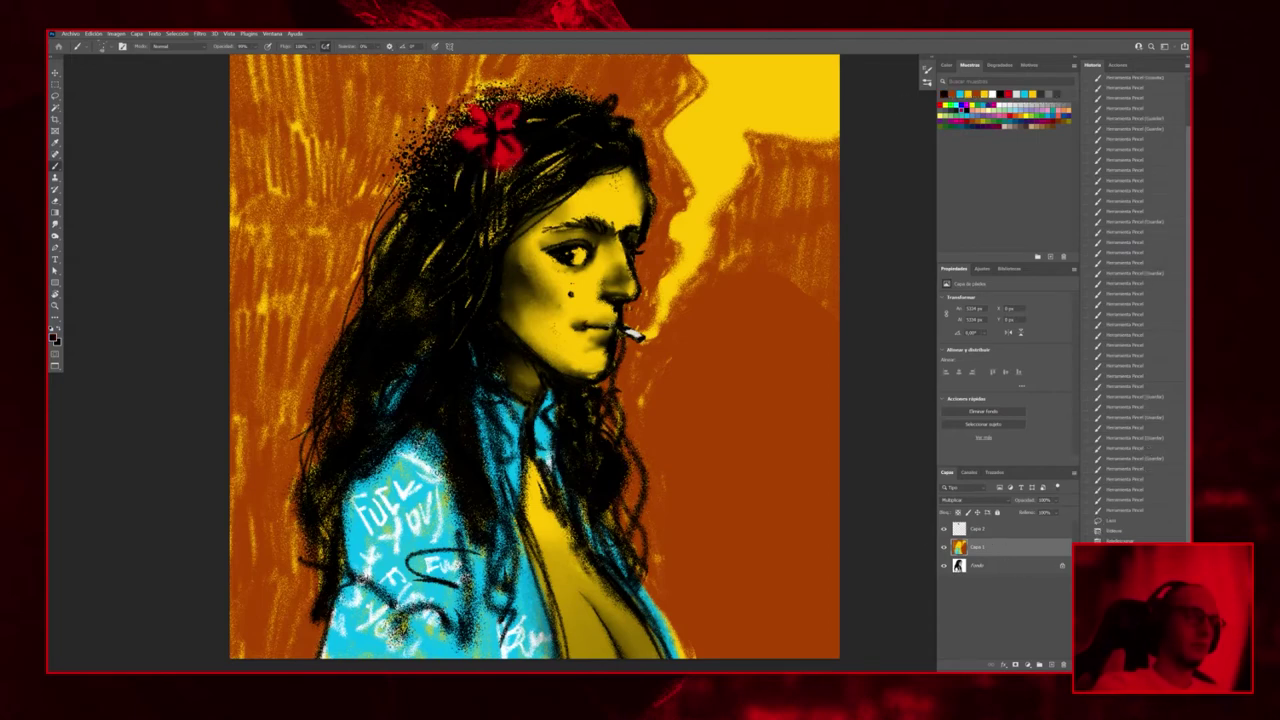
alt+click(484, 135)
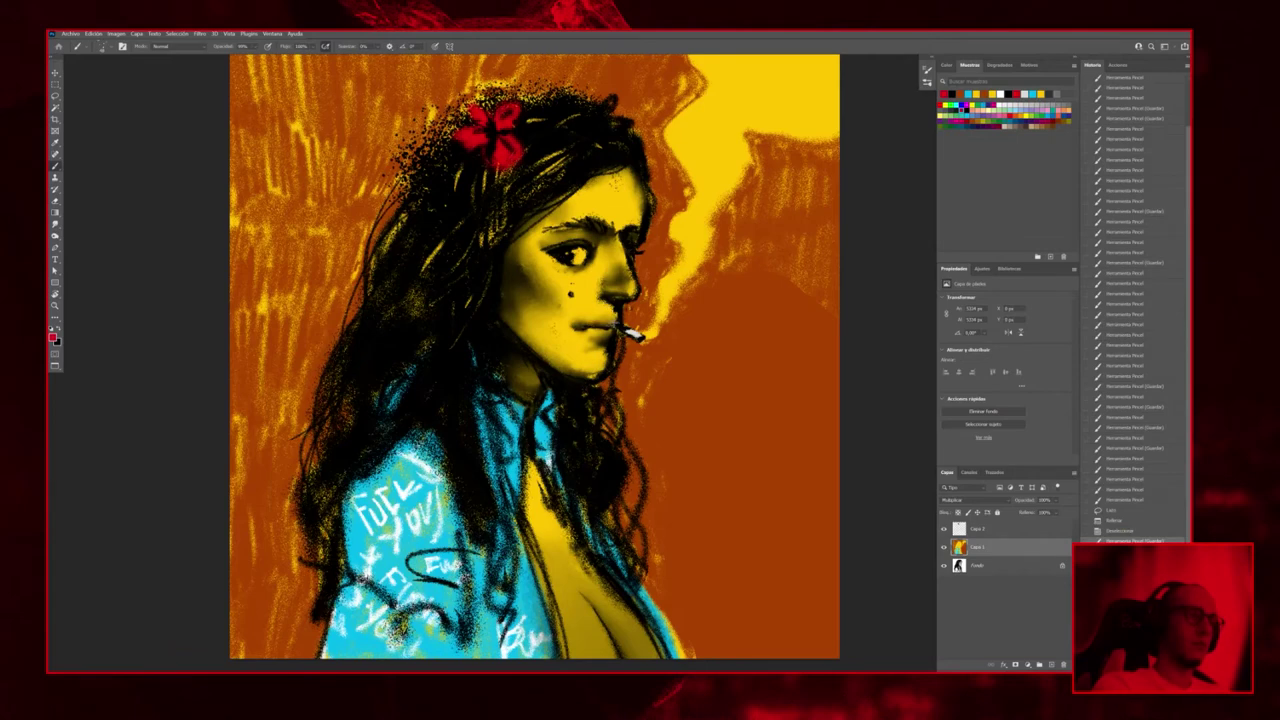
drag(594, 322, 614, 330)
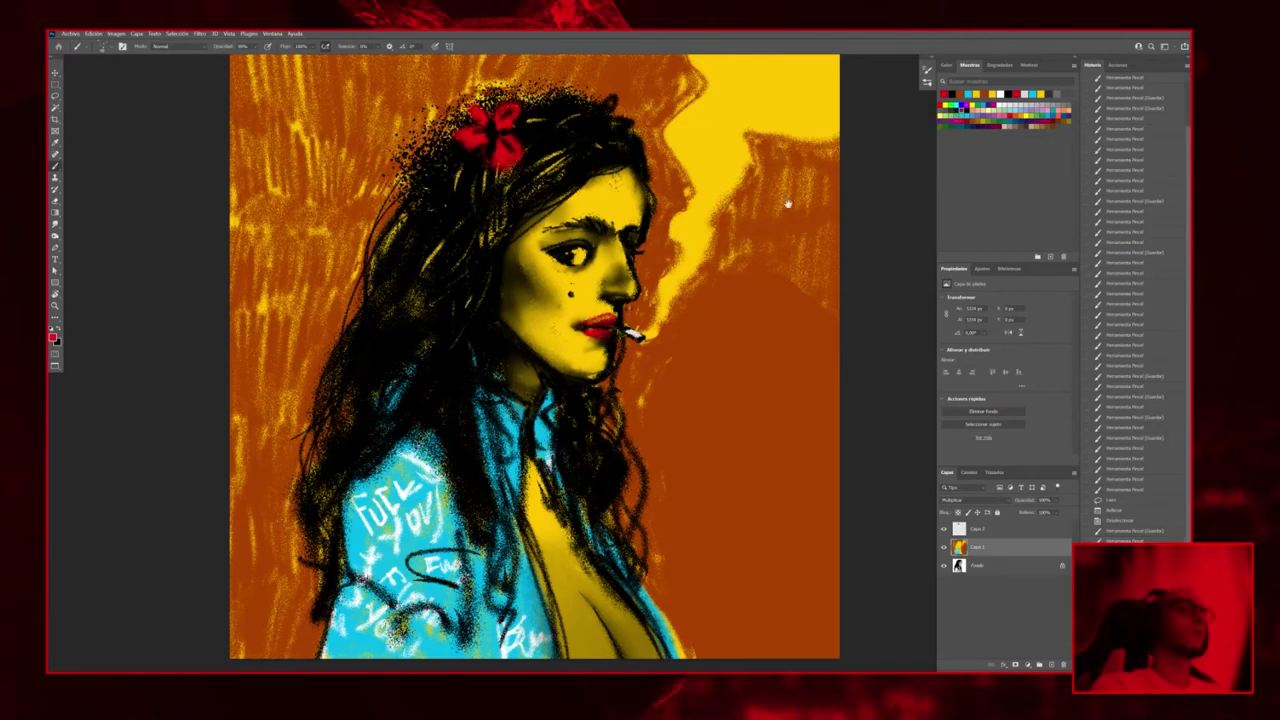
Soften the red lips with the Smudge tool and retouch their shape with the brush
drag(786, 206, 754, 263)
key(r)
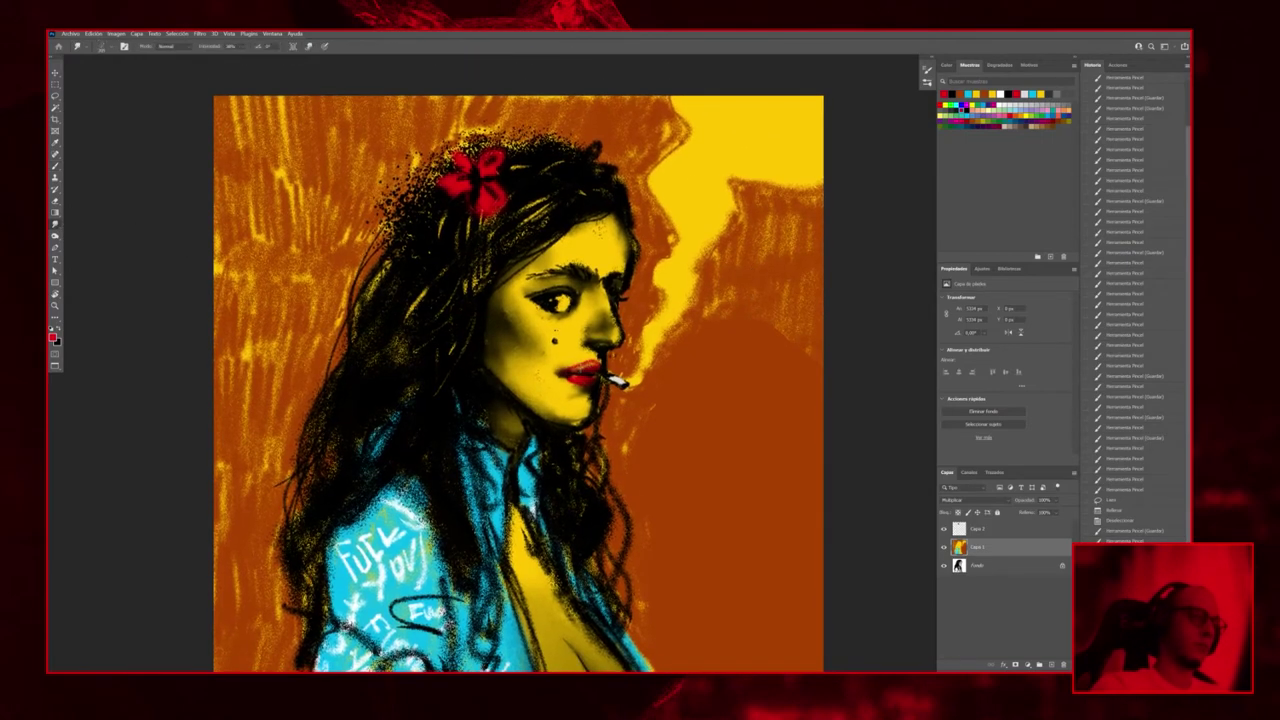
mouse_move(606, 369)
mouse_down()
mouse_move(588, 370)
mouse_move(610, 360)
mouse_move(590, 383)
mouse_move(605, 356)
mouse_move(567, 374)
mouse_move(590, 378)
mouse_move(578, 386)
mouse_move(575, 368)
mouse_move(600, 360)
mouse_up()
key(b)
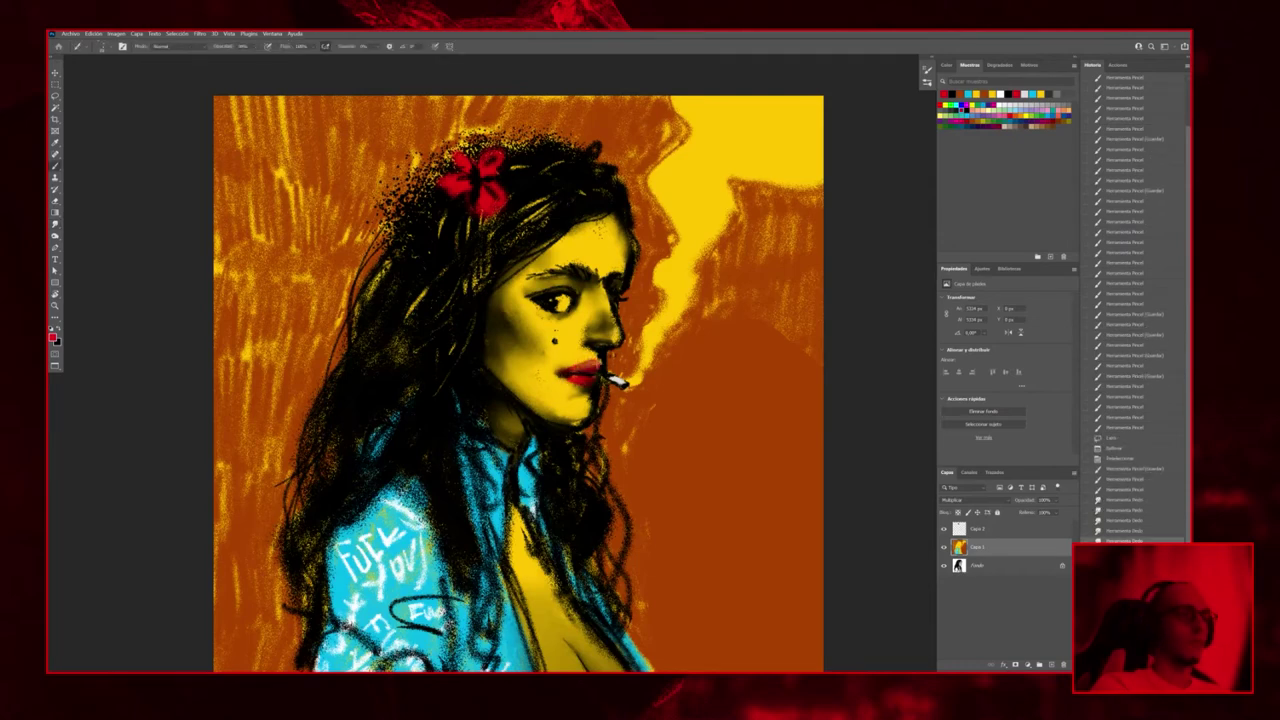
scroll(622, 384, down, 3)
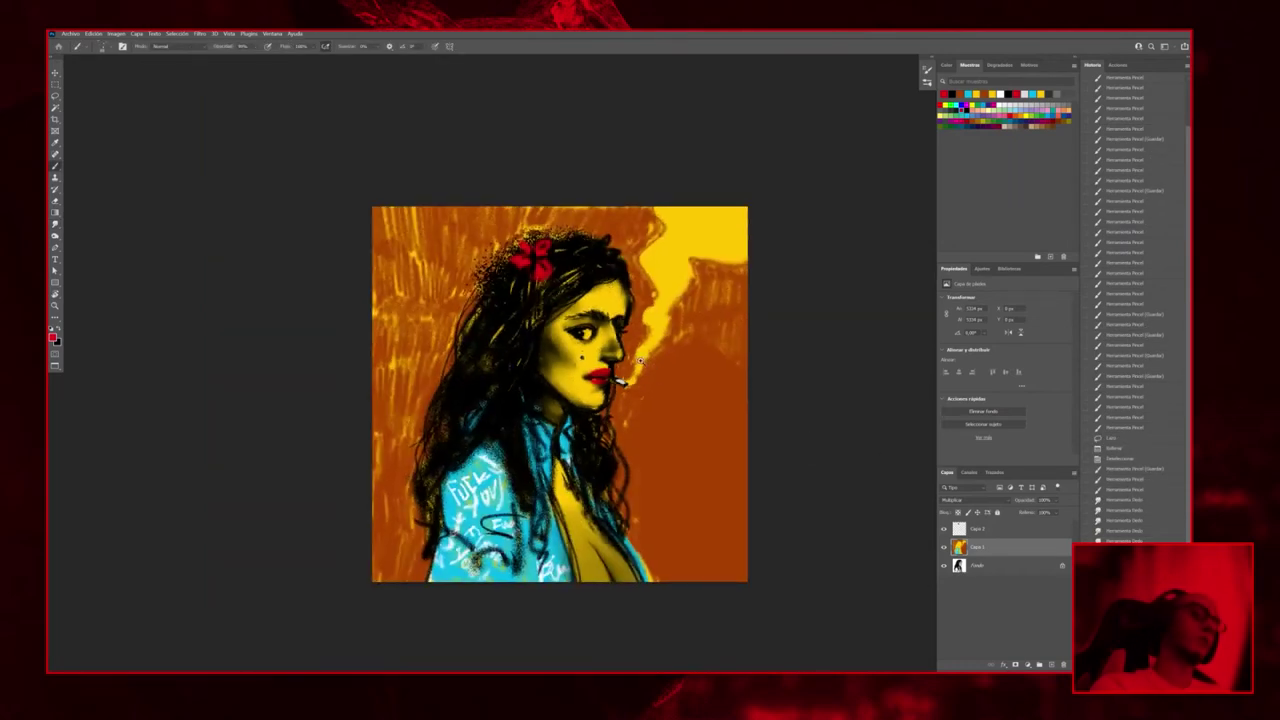
scroll(622, 348, up, 2)
scroll(619, 350, up, 1)
click(614, 356)
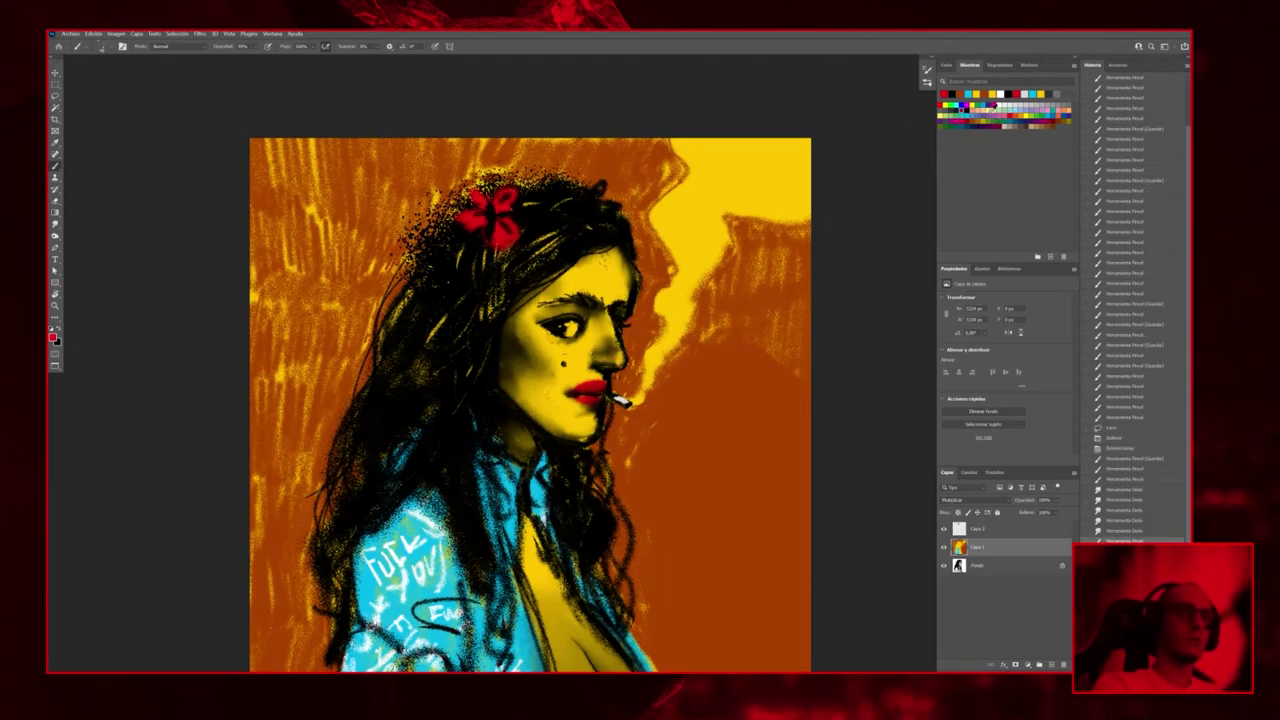
Try lip highlights in a pinkish red and in white
click(983, 104)
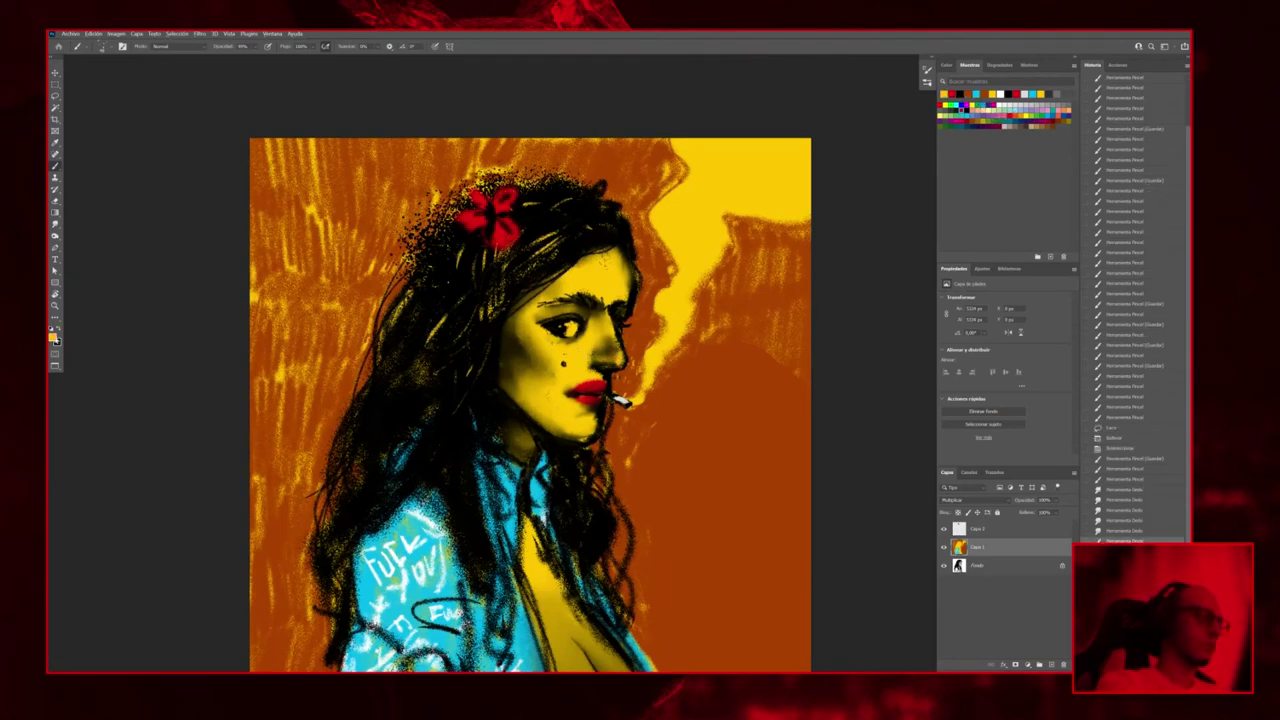
click(54, 337)
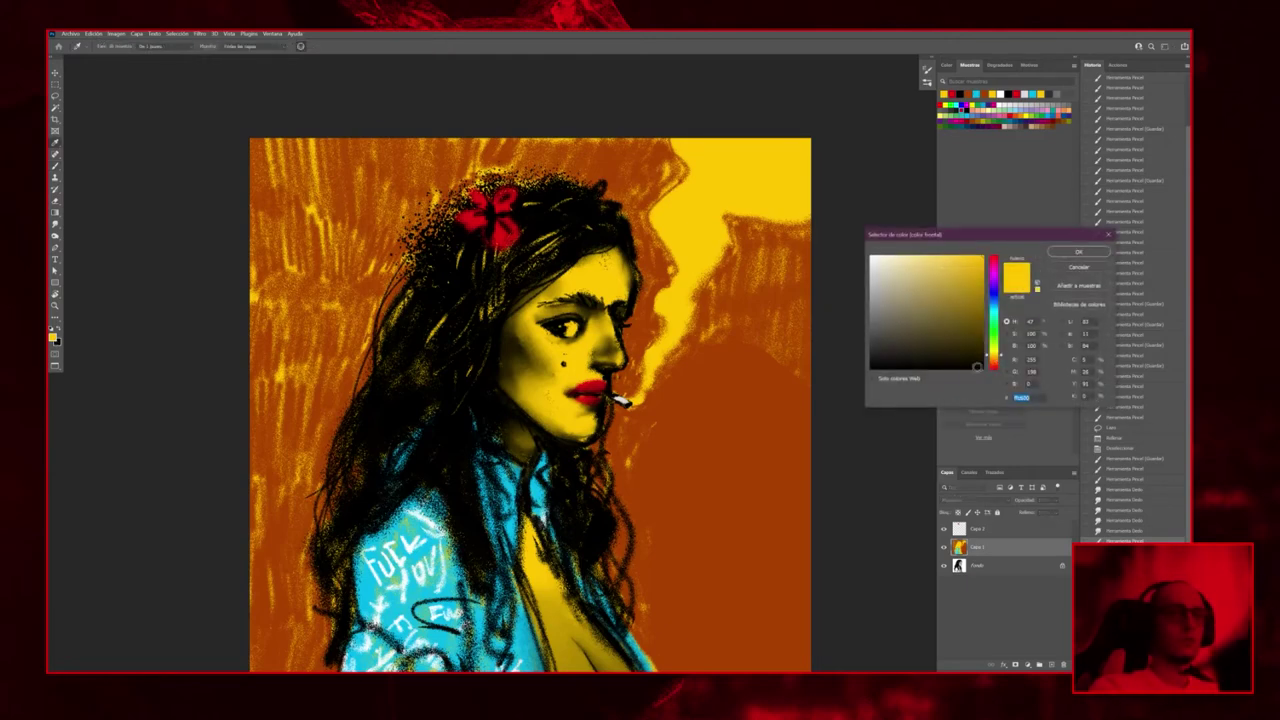
click(590, 388)
key(Return)
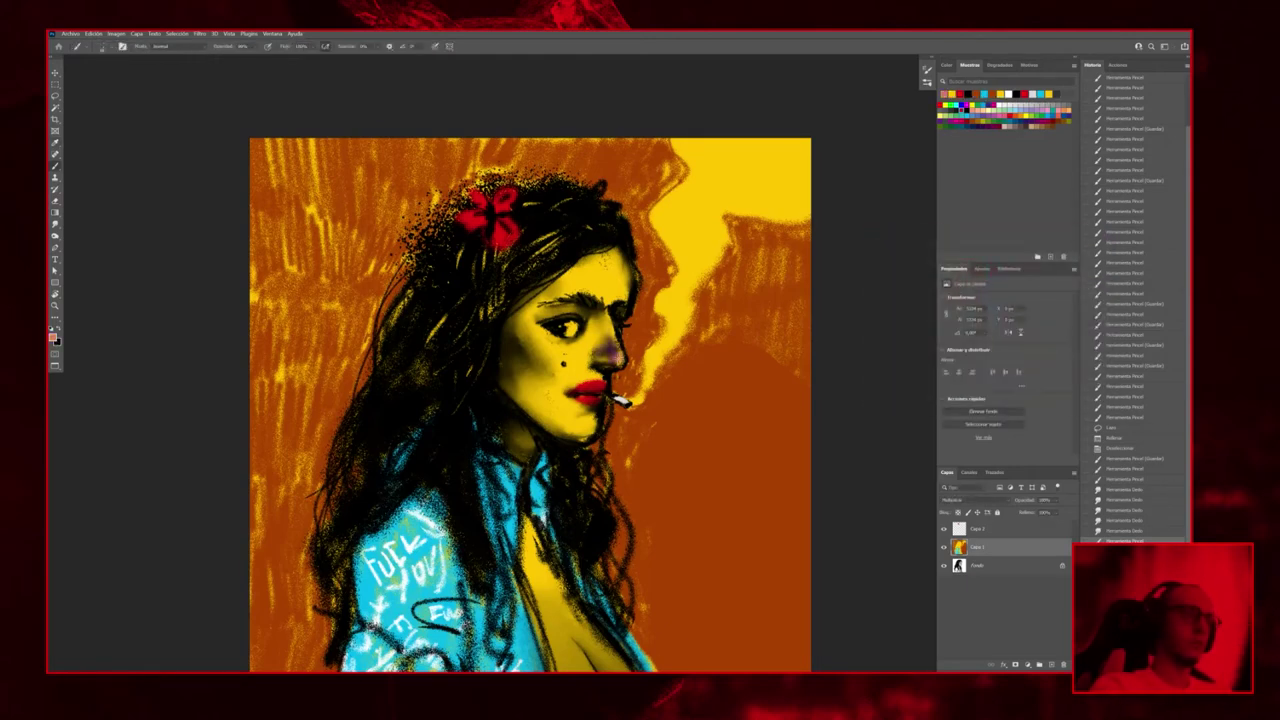
scroll(630, 445, down, 4)
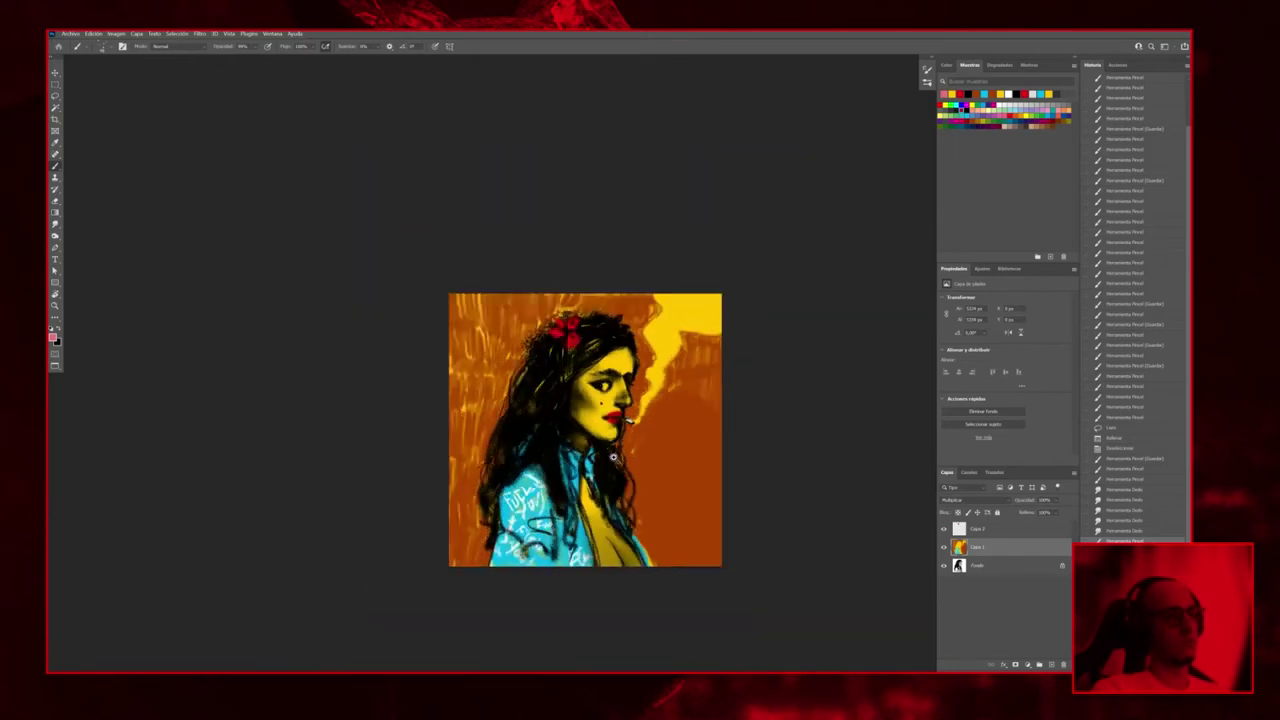
scroll(628, 447, up, 2)
scroll(626, 449, up, 5)
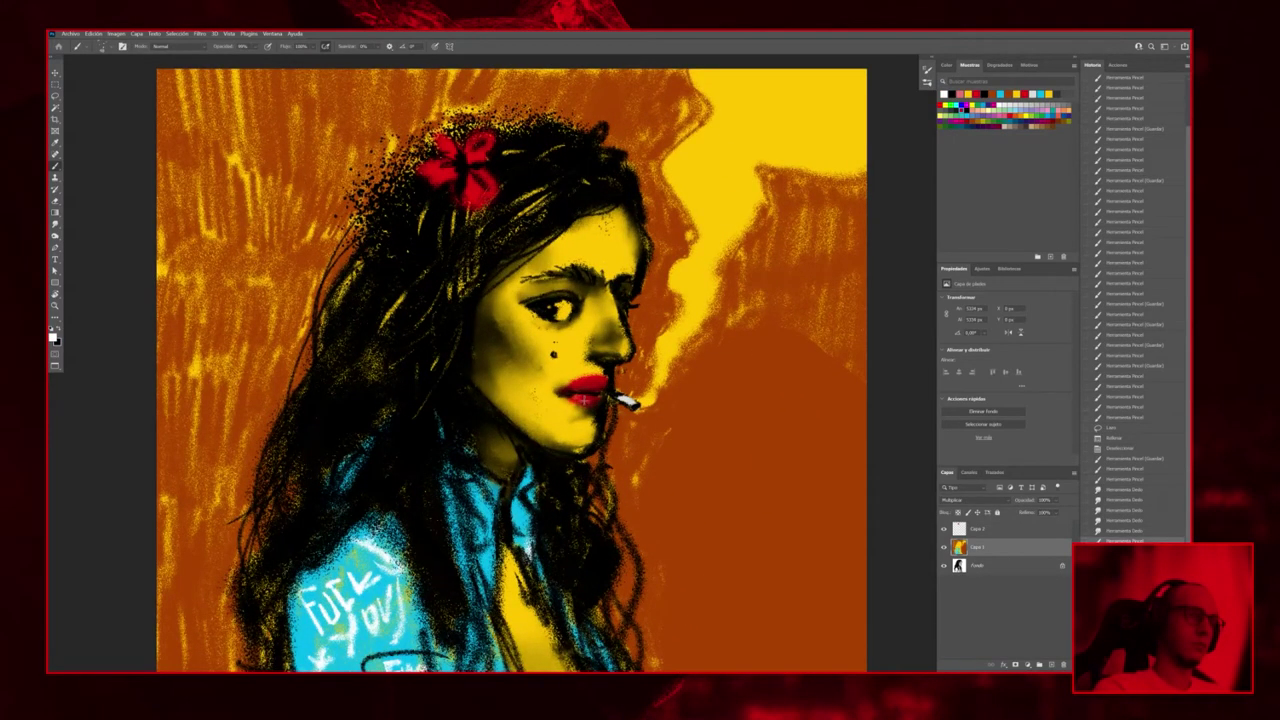
click(594, 385)
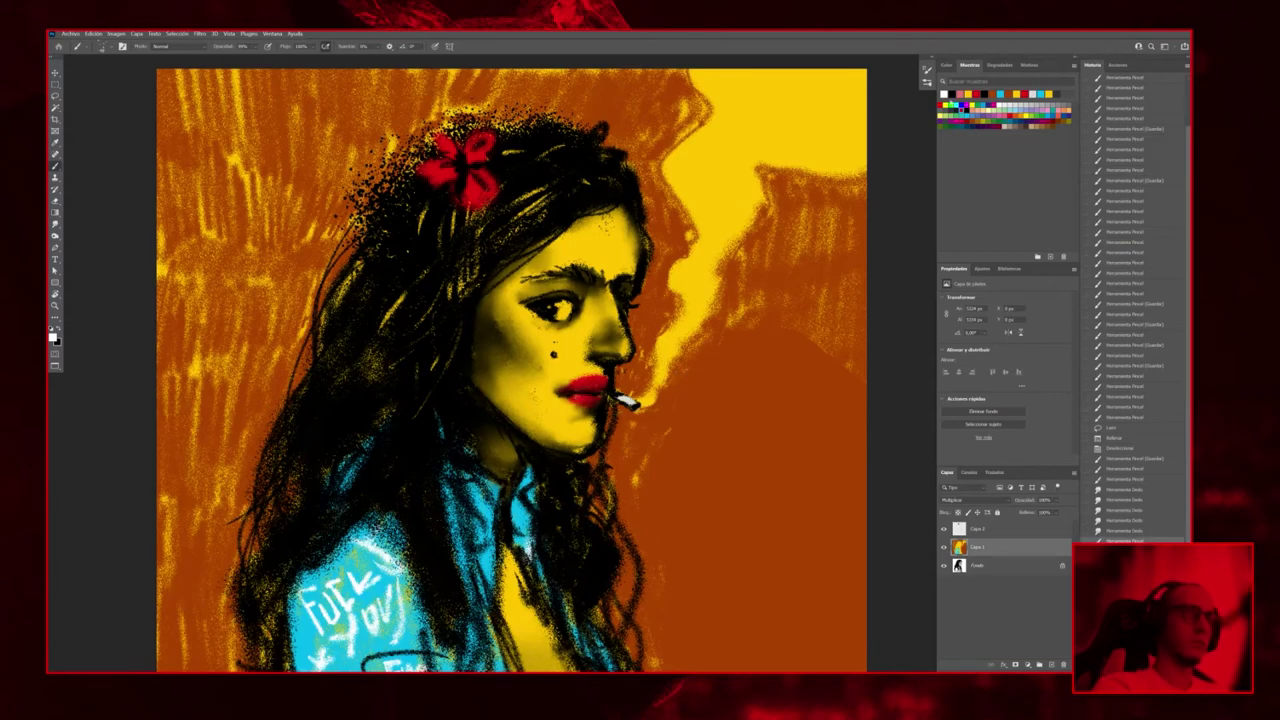
Reset the brush colours to black and white and paint a small white highlight on the lower lip
click(941, 104)
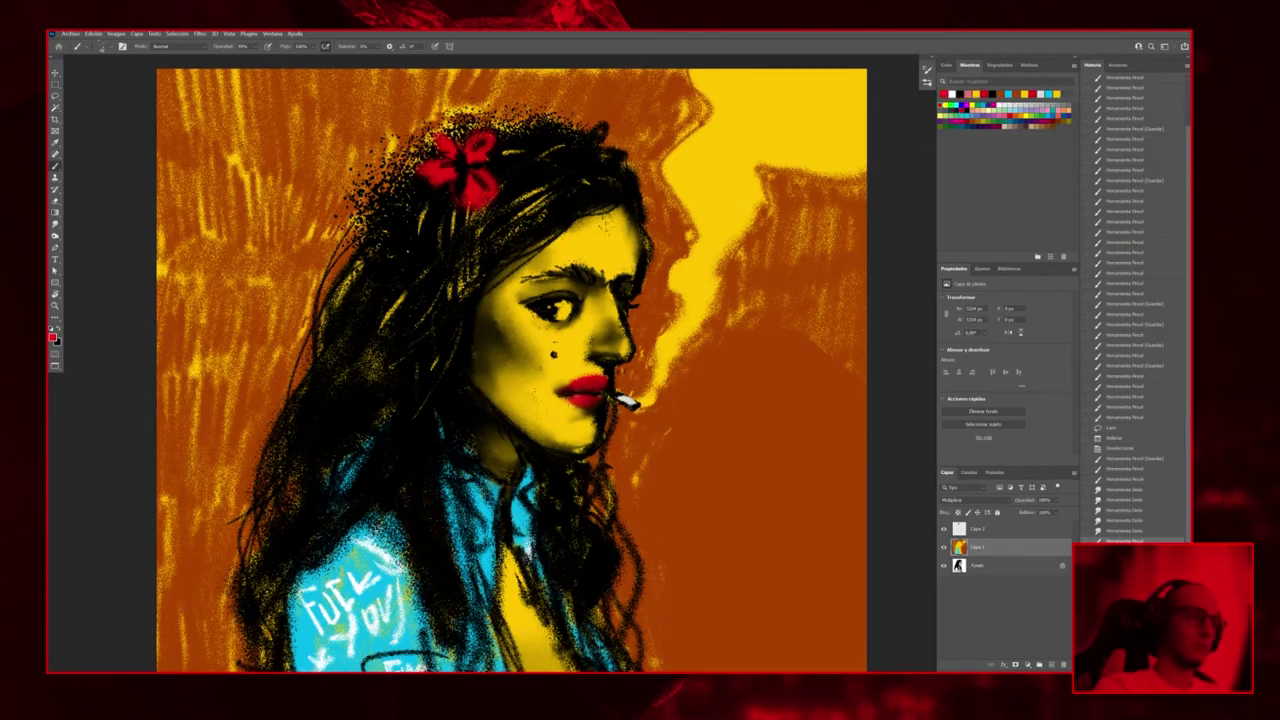
key(d)
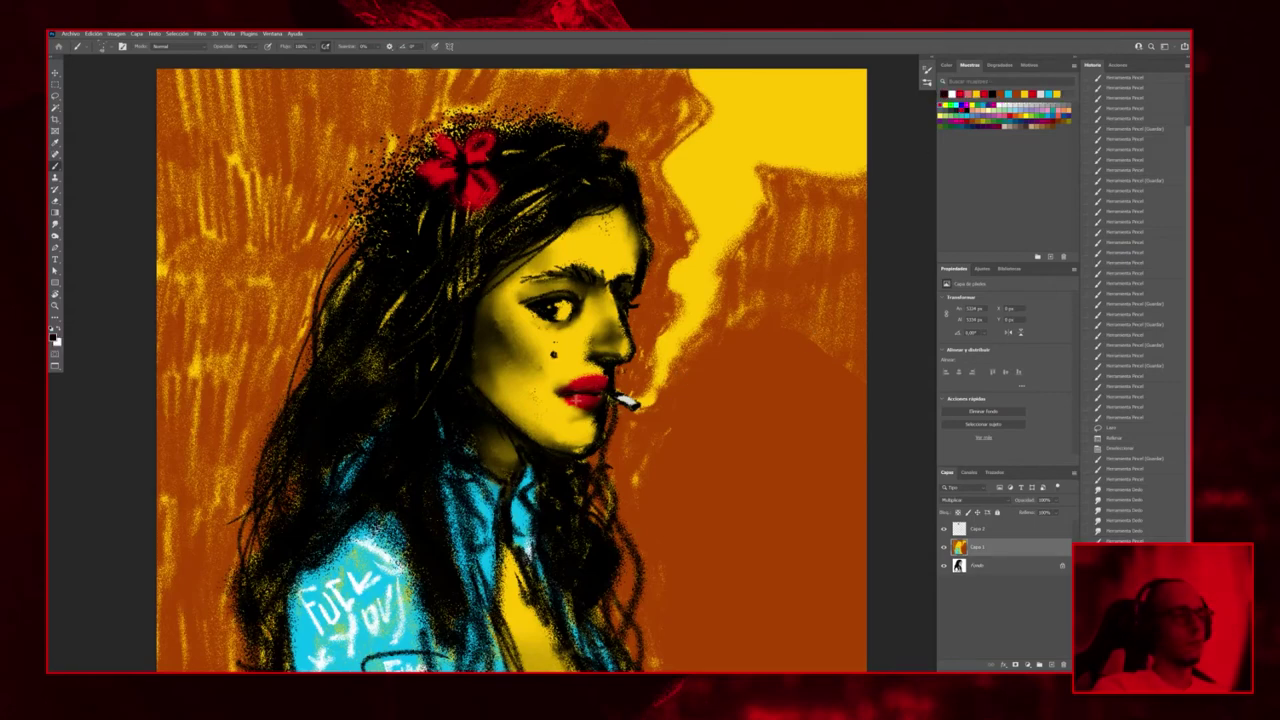
drag(596, 397, 588, 402)
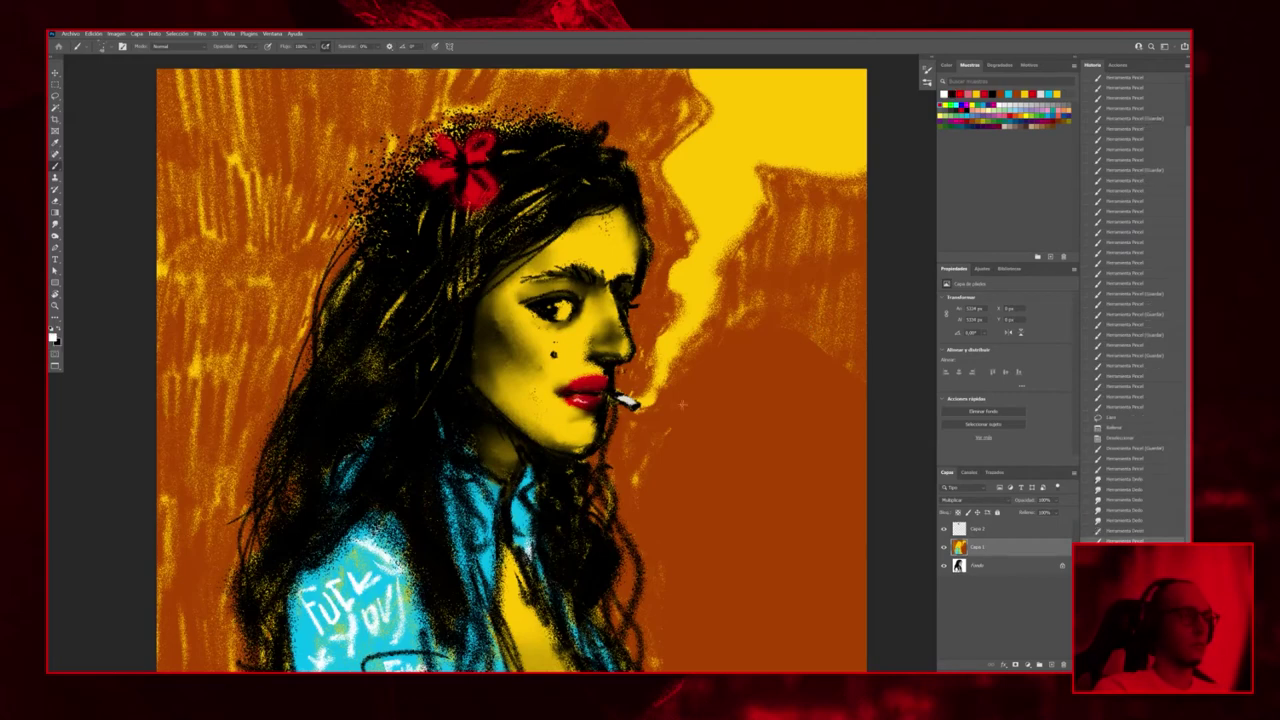
Merge all layers into a single background layer and sample yellow from the face's cheek as the brush colour
scroll(682, 404, down, 5)
scroll(665, 347, up, 3)
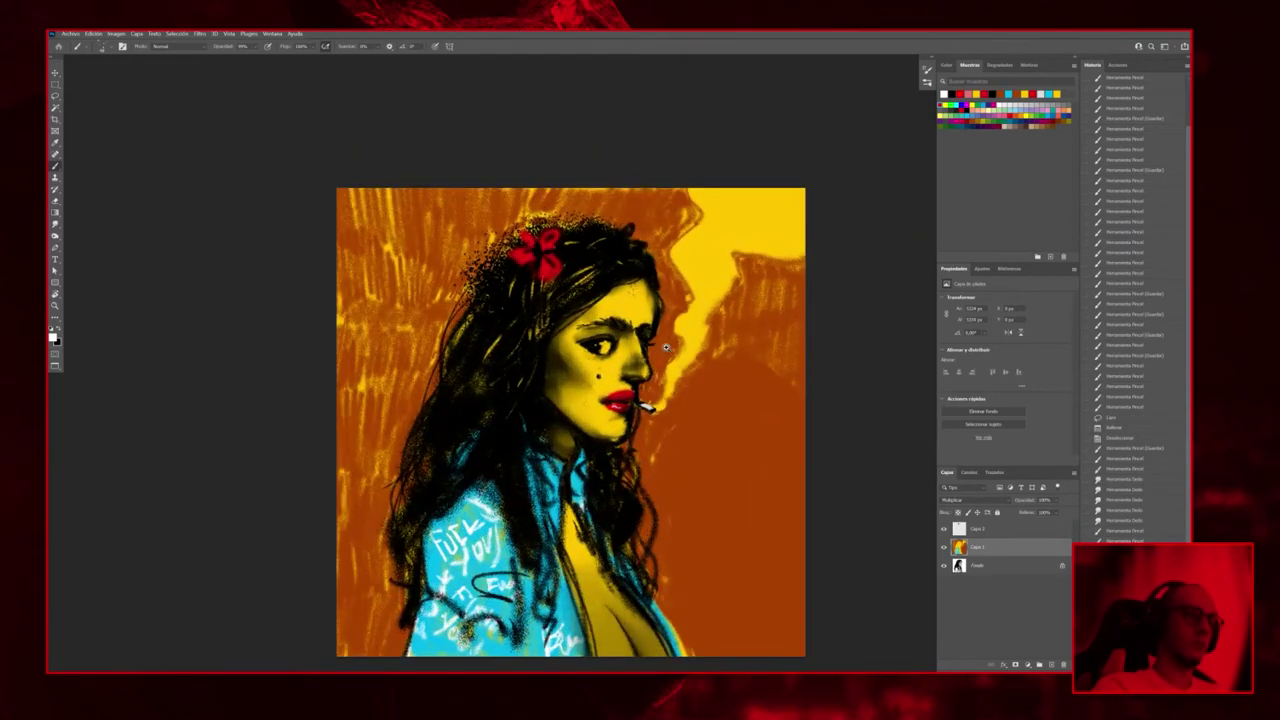
scroll(665, 347, up, 3)
alt+click(650, 382)
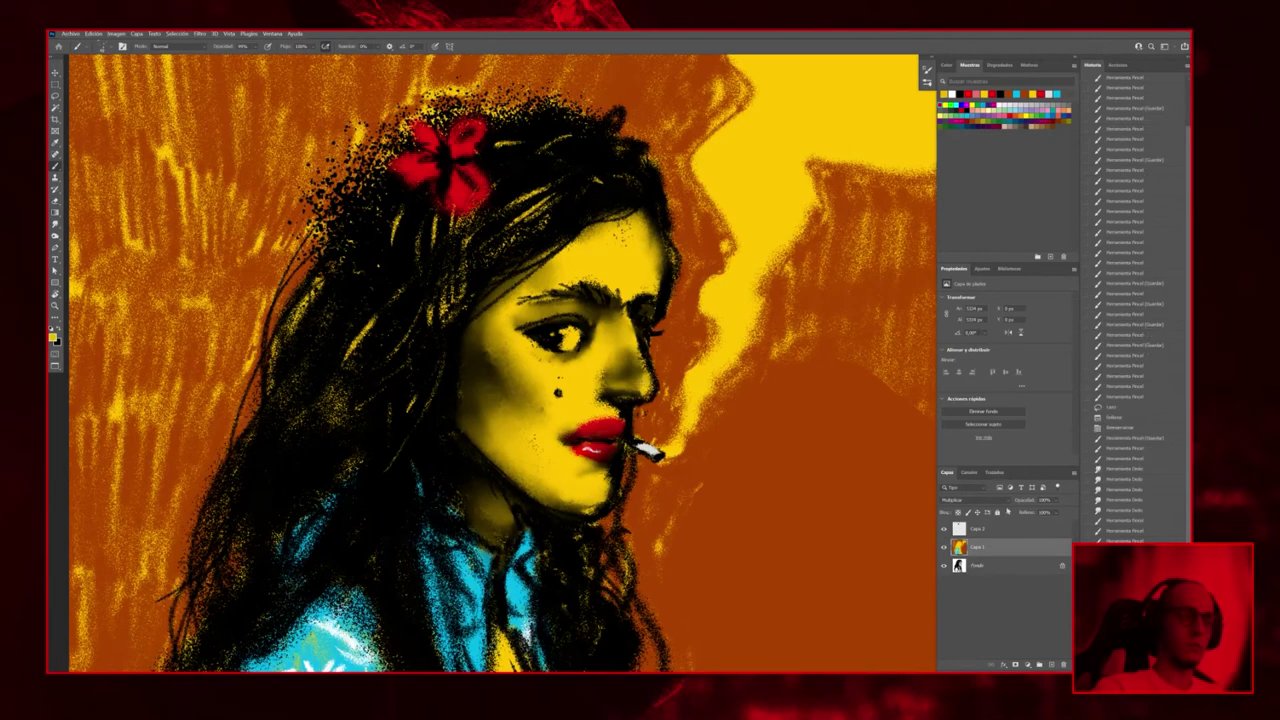
key(ctrl+shift+e)
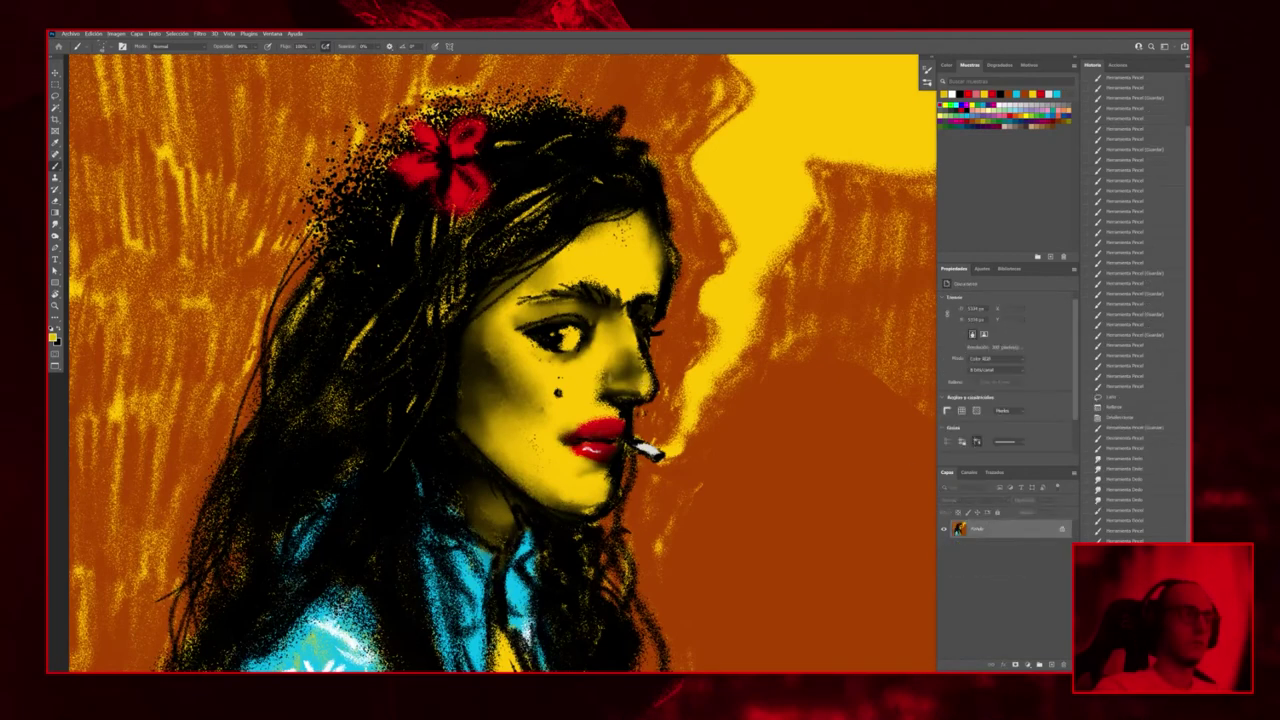
alt+click(580, 390)
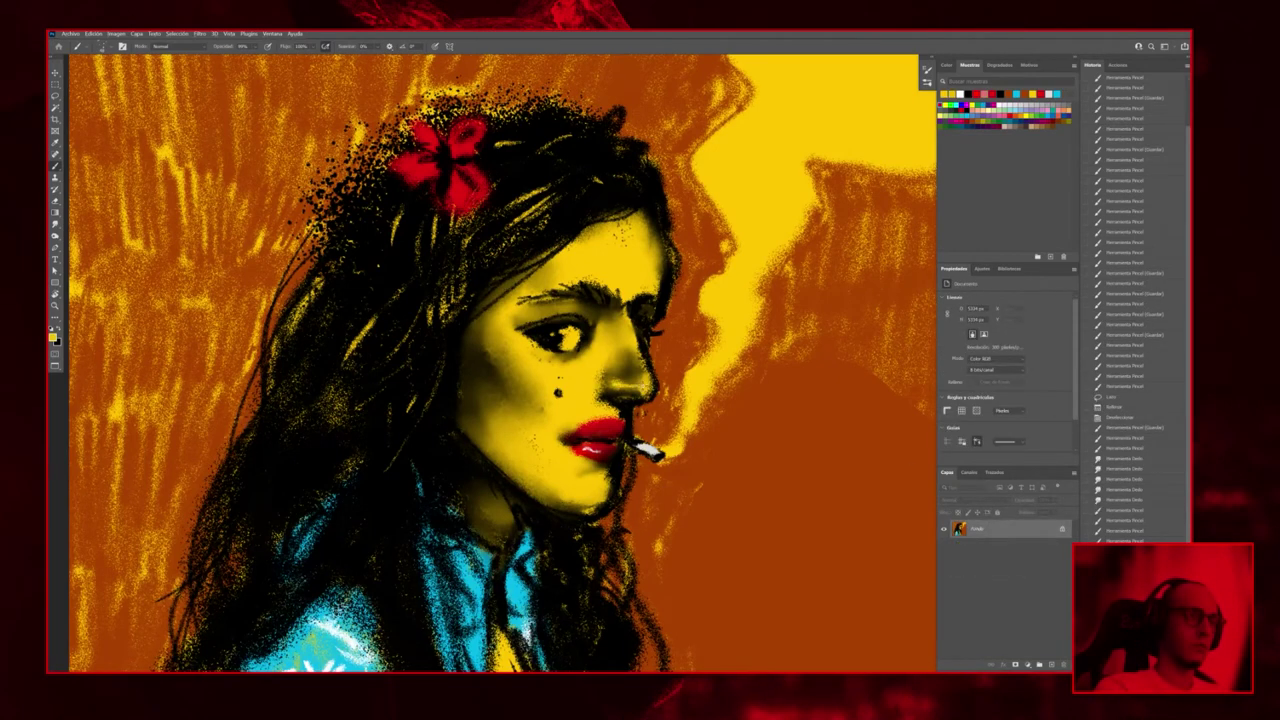
Paint a yellow highlight on the nose and soften it with the Smudge tool
scroll(490, 360, down, 6)
scroll(490, 360, up, 7)
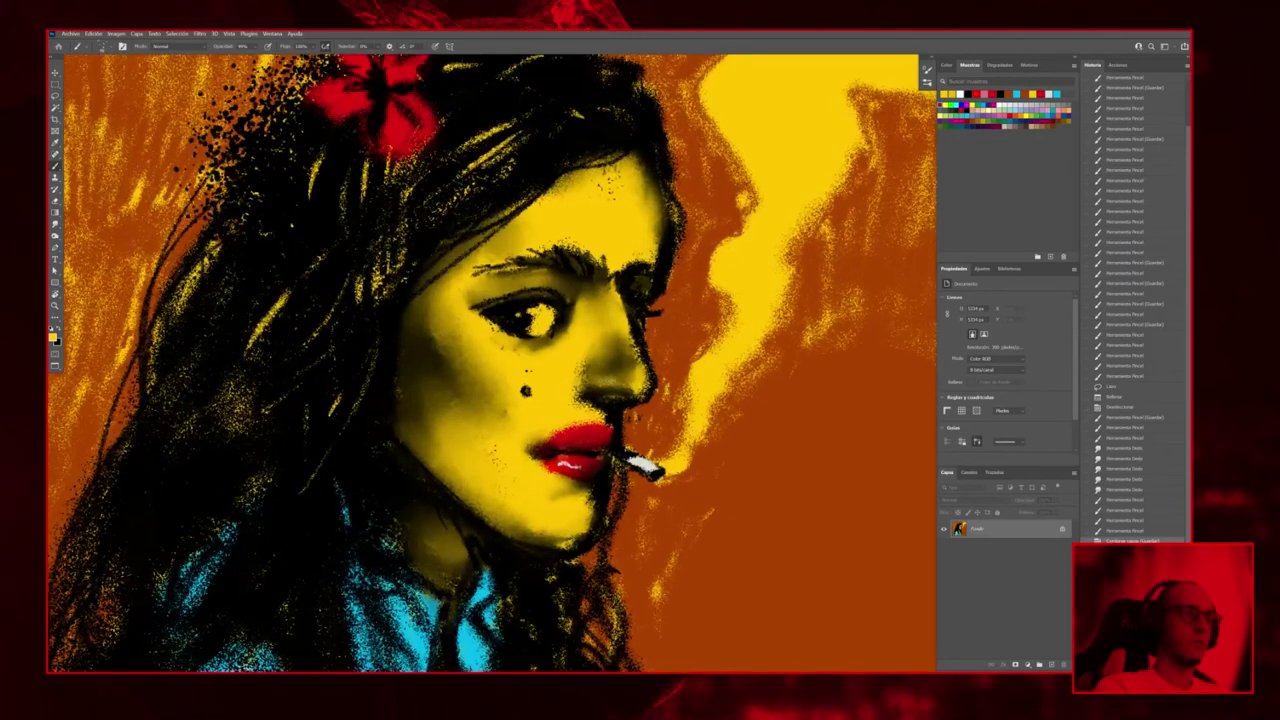
drag(630, 338, 618, 380)
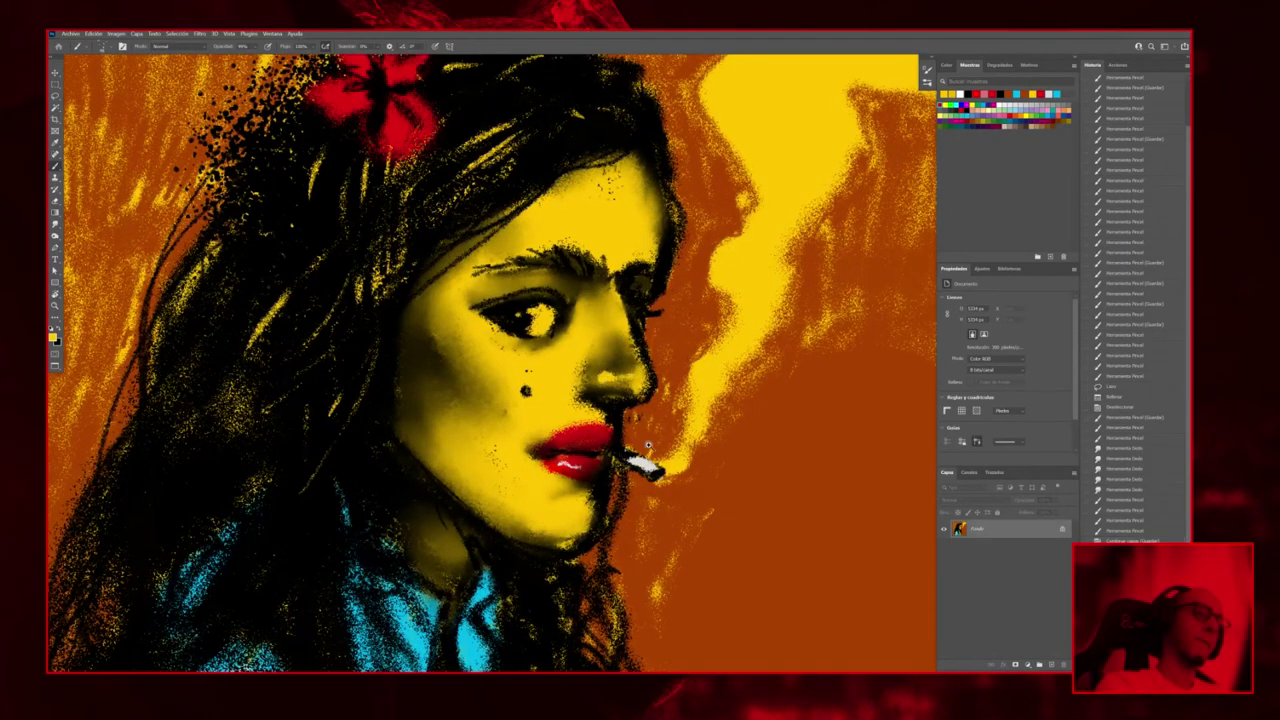
key(h)
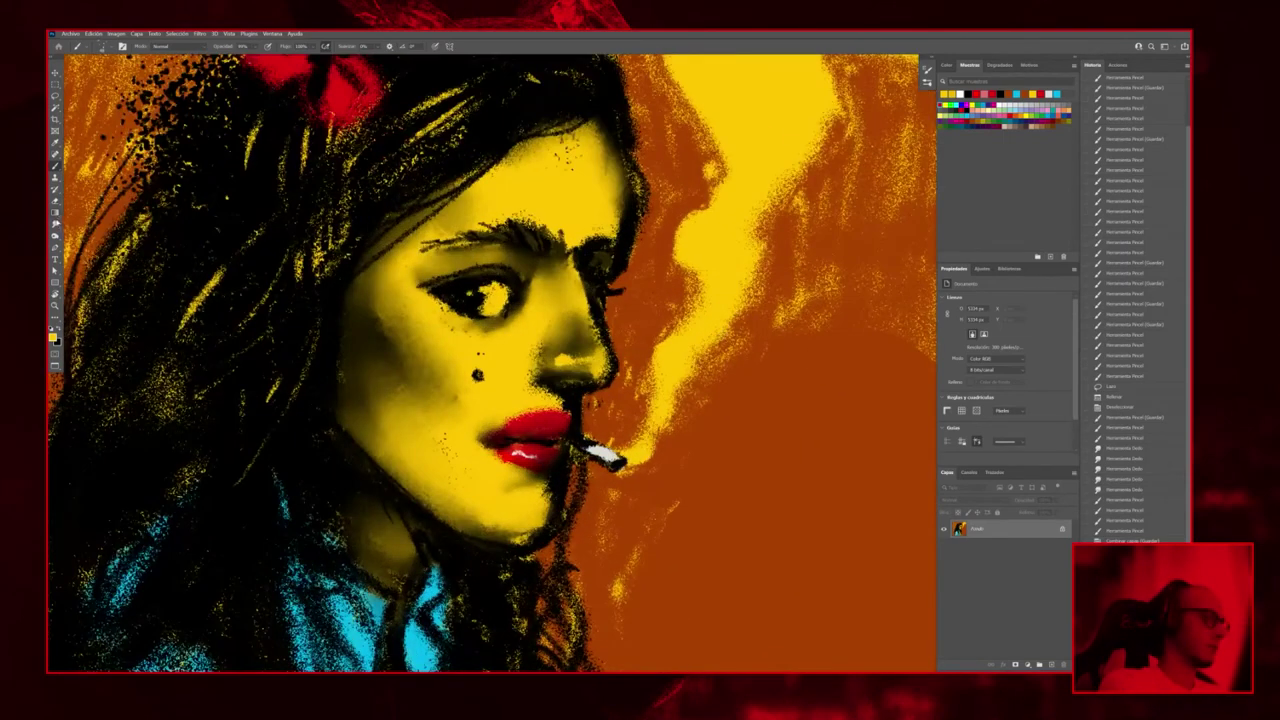
key(r)
drag(592, 368, 575, 356)
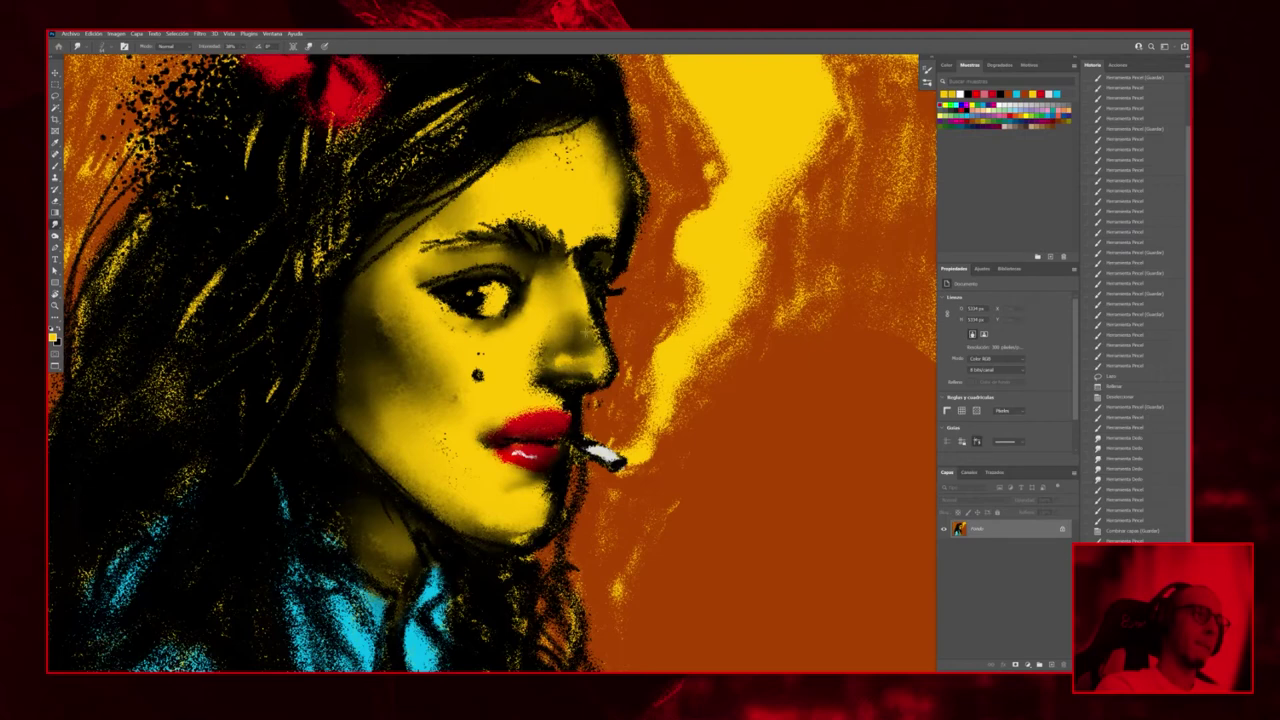
Retouch the nose's yellow shading with the brush and blend it with the Smudge tool
key(ctrl+minus)
key(b)
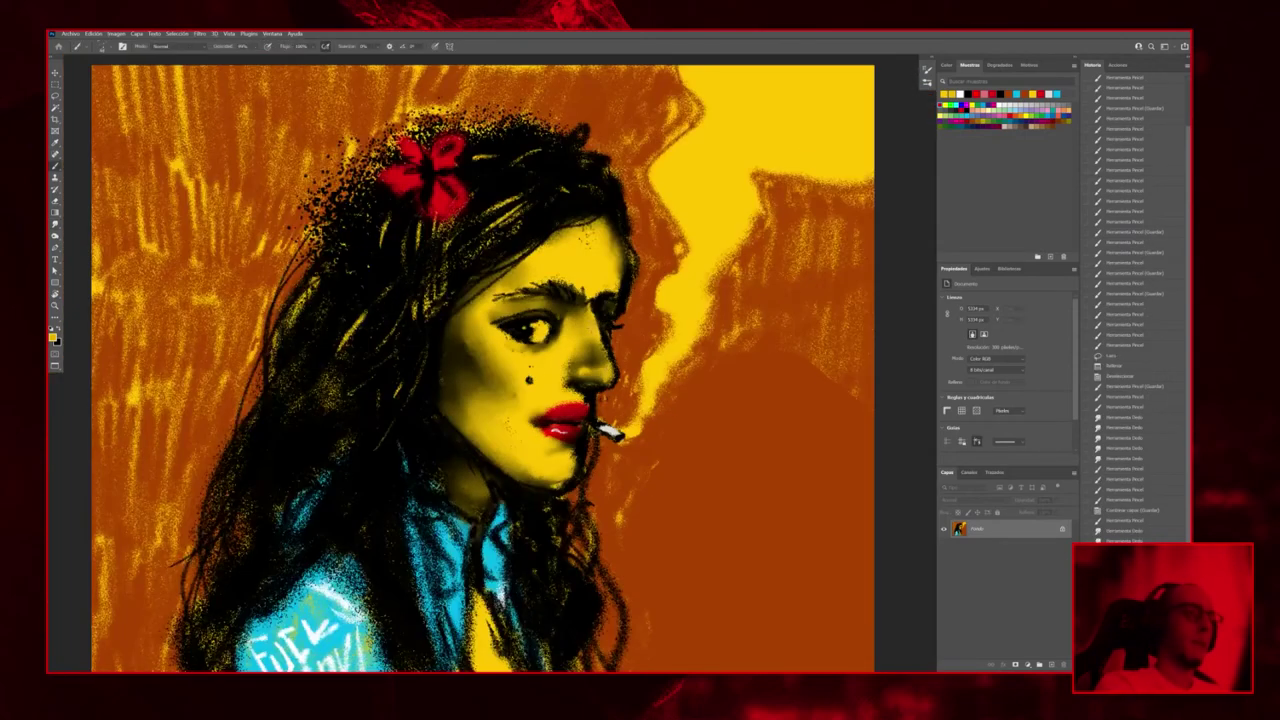
drag(600, 350, 610, 362)
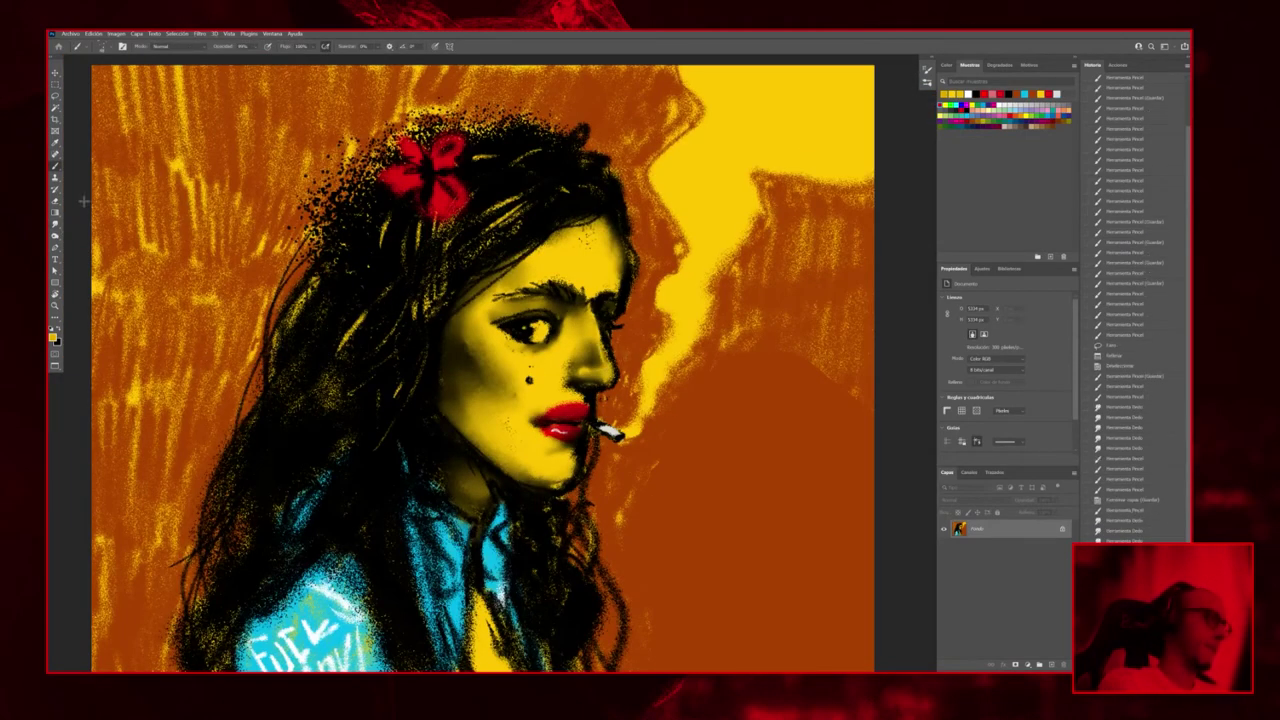
key(r)
key(ctrl+minus)
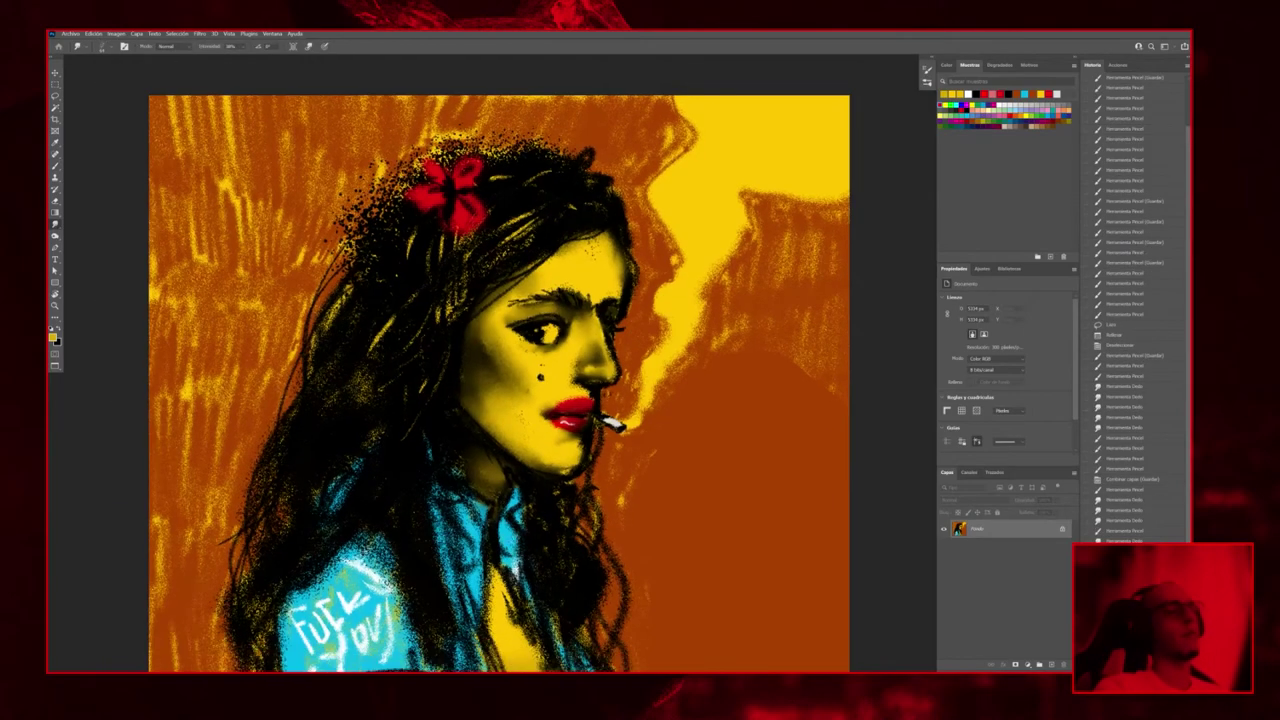
key(ctrl+minus)
key(ctrl+minus)
key(ctrl+minus)
key(ctrl+plus)
key(ctrl+plus)
key(ctrl+plus)
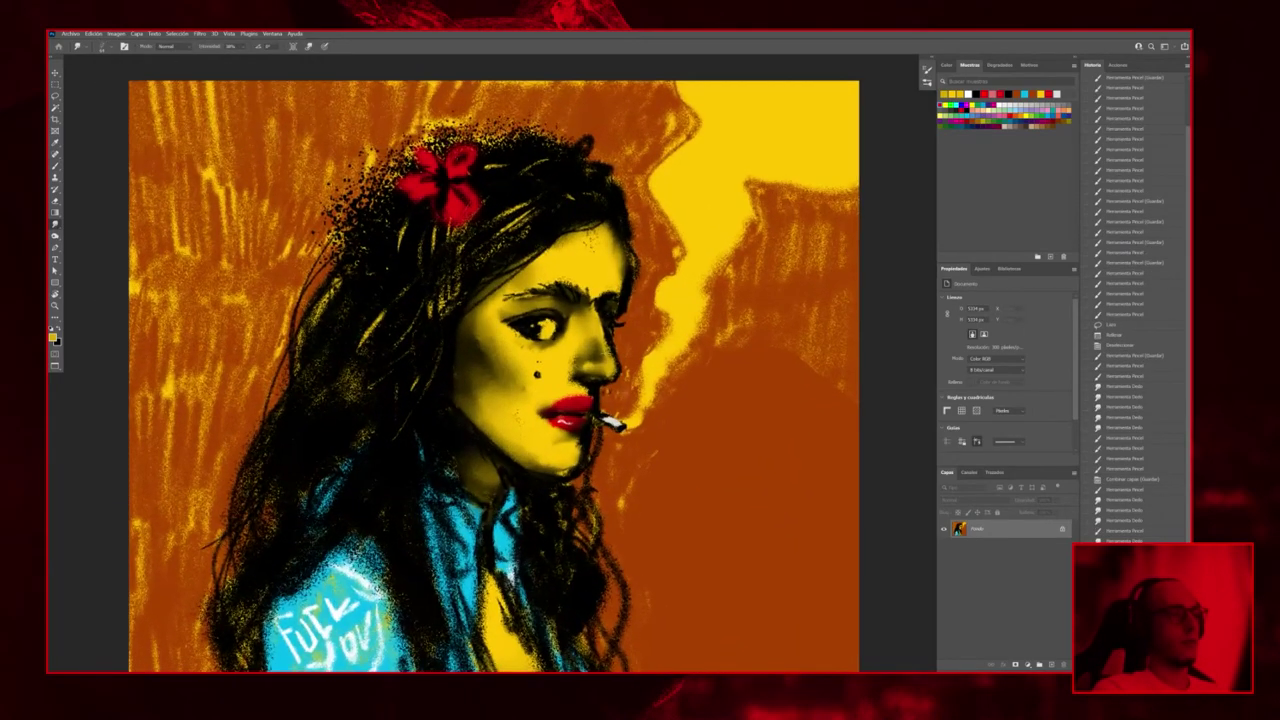
key(ctrl+plus)
key(ctrl+z)
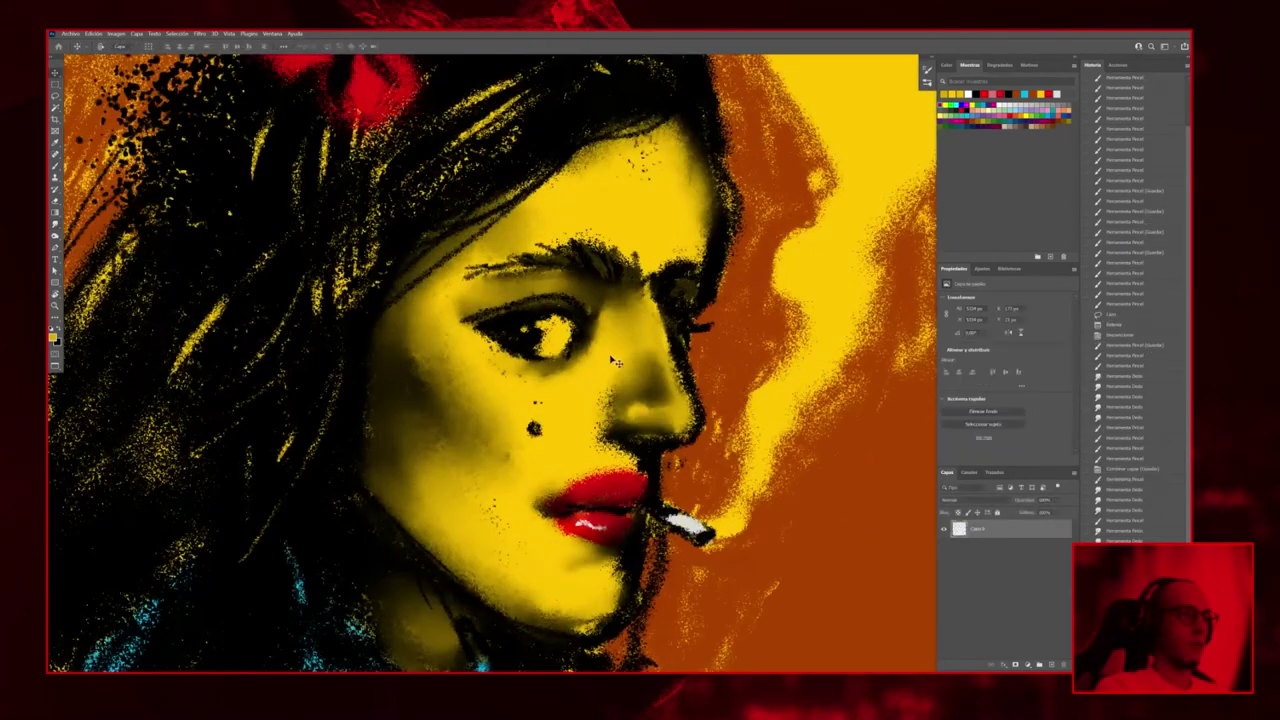
key(ctrl+shift+z)
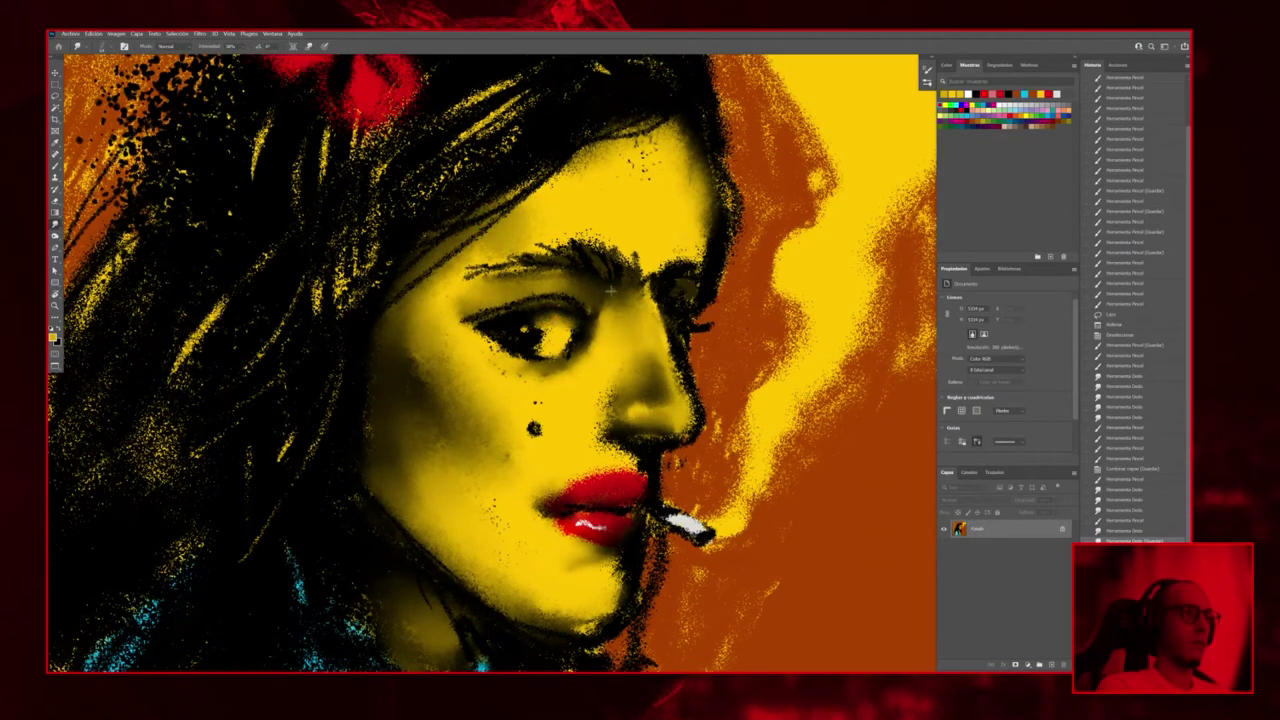
Reset the brush colours to black and white and paint a small white glint in the near eye's pupil
key(b)
key(d)
click(537, 313)
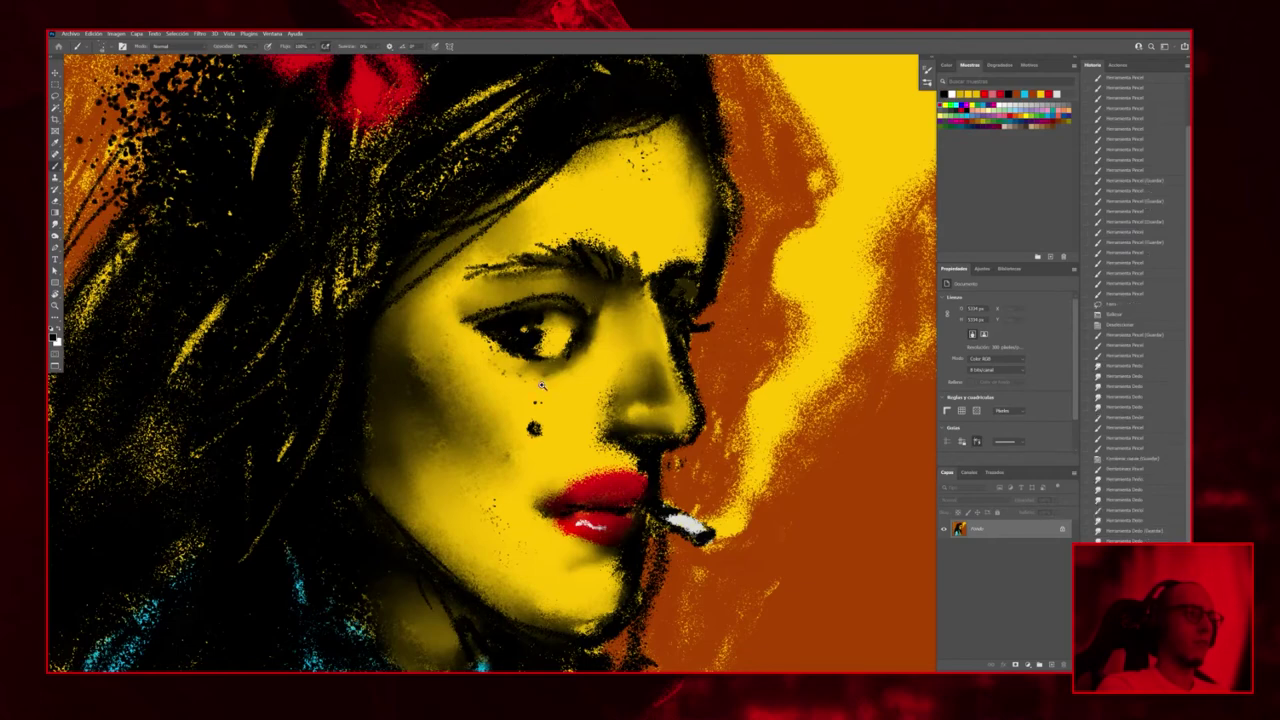
key(ctrl+minus)
key(ctrl+plus)
key(x)
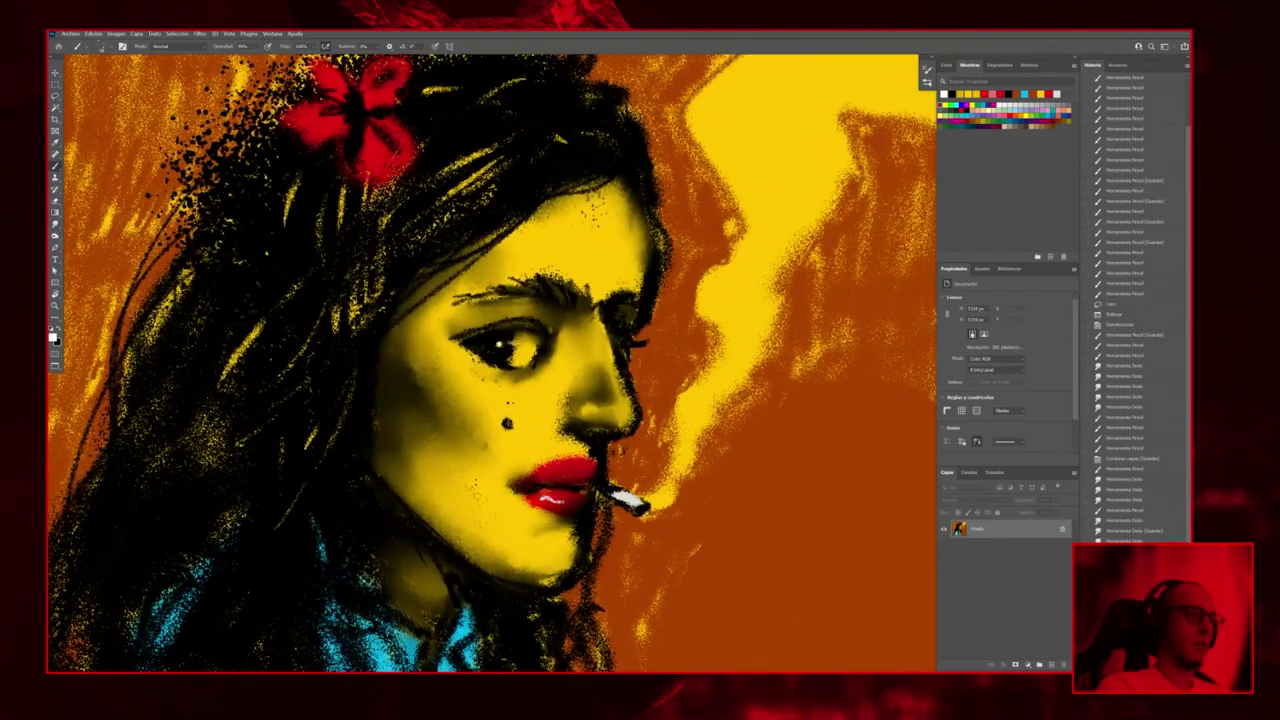
click(513, 344)
Sample yellow from the face and dab small touches of it around the nose and cheek
key(ctrl+minus)
key(ctrl+minus)
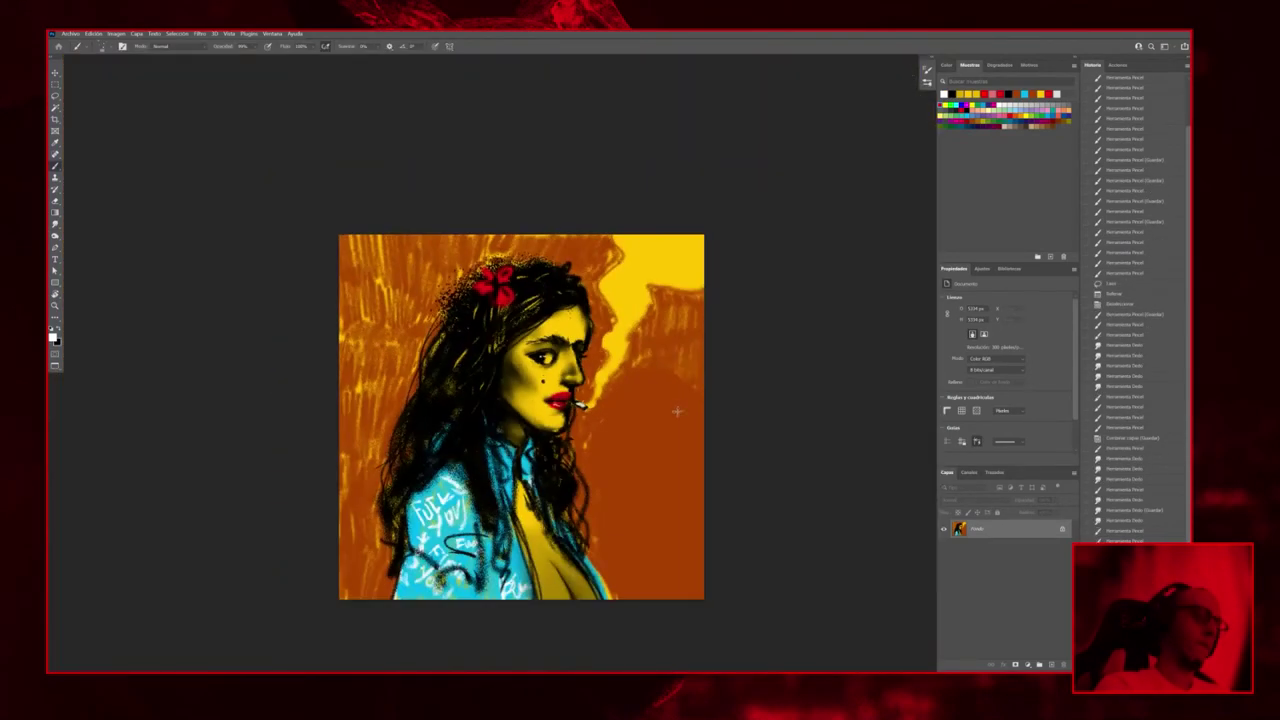
key(ctrl+plus)
key(ctrl+plus)
key(ctrl+minus)
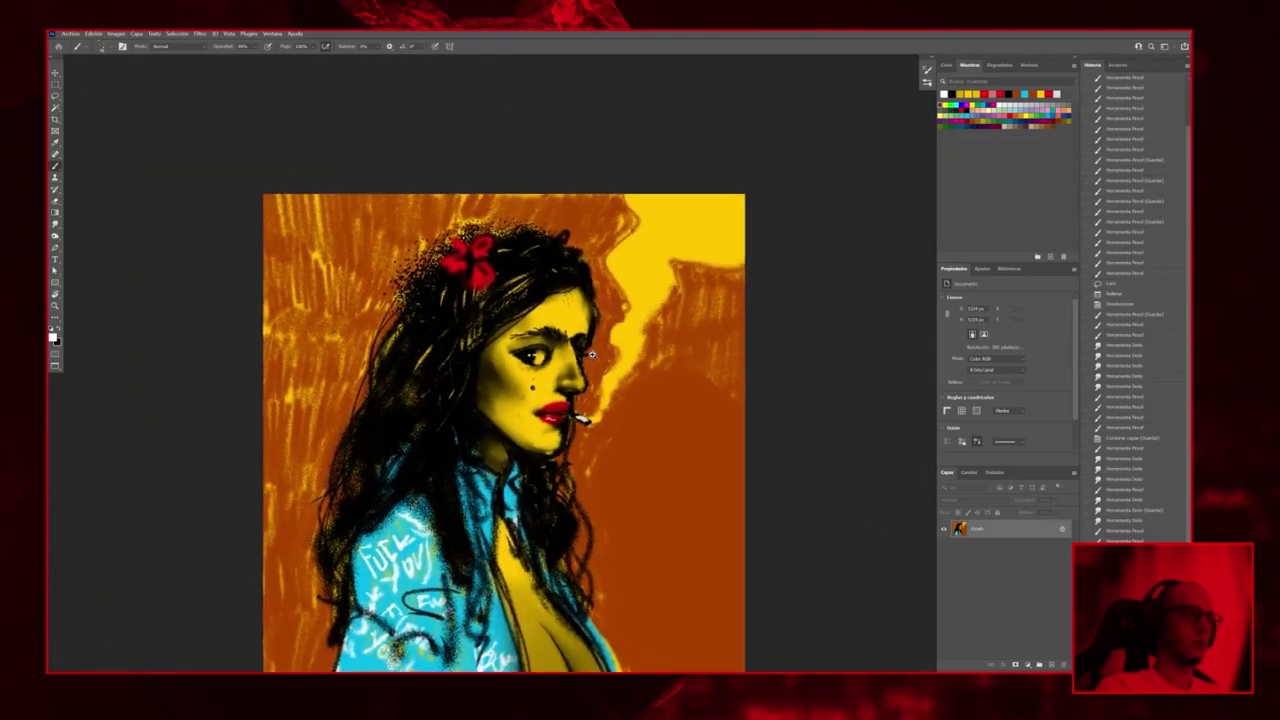
key(ctrl+plus)
alt+click(542, 388)
click(552, 376)
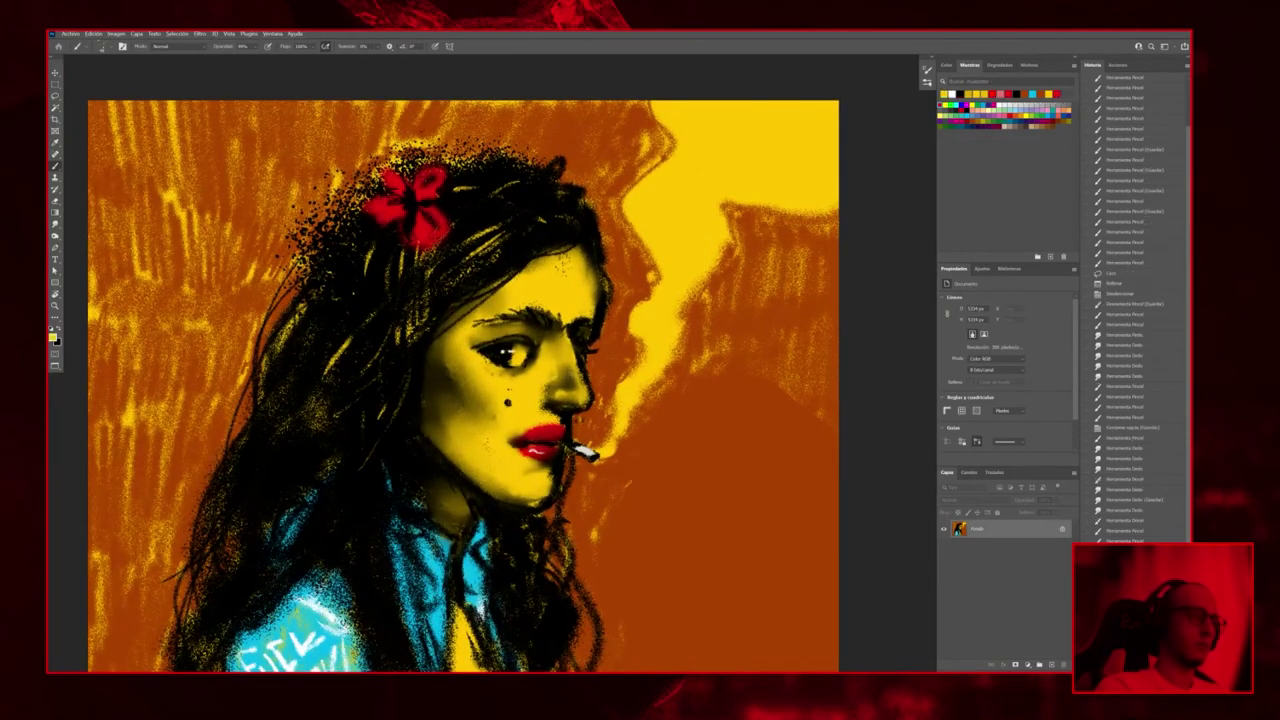
click(560, 388)
click(542, 398)
Add a new layer above the background and set its blend mode to Superponer (Overlay)
key(ctrl+minus)
key(ctrl+minus)
key(ctrl+minus)
key(ctrl+plus)
key(ctrl+plus)
key(ctrl+plus)
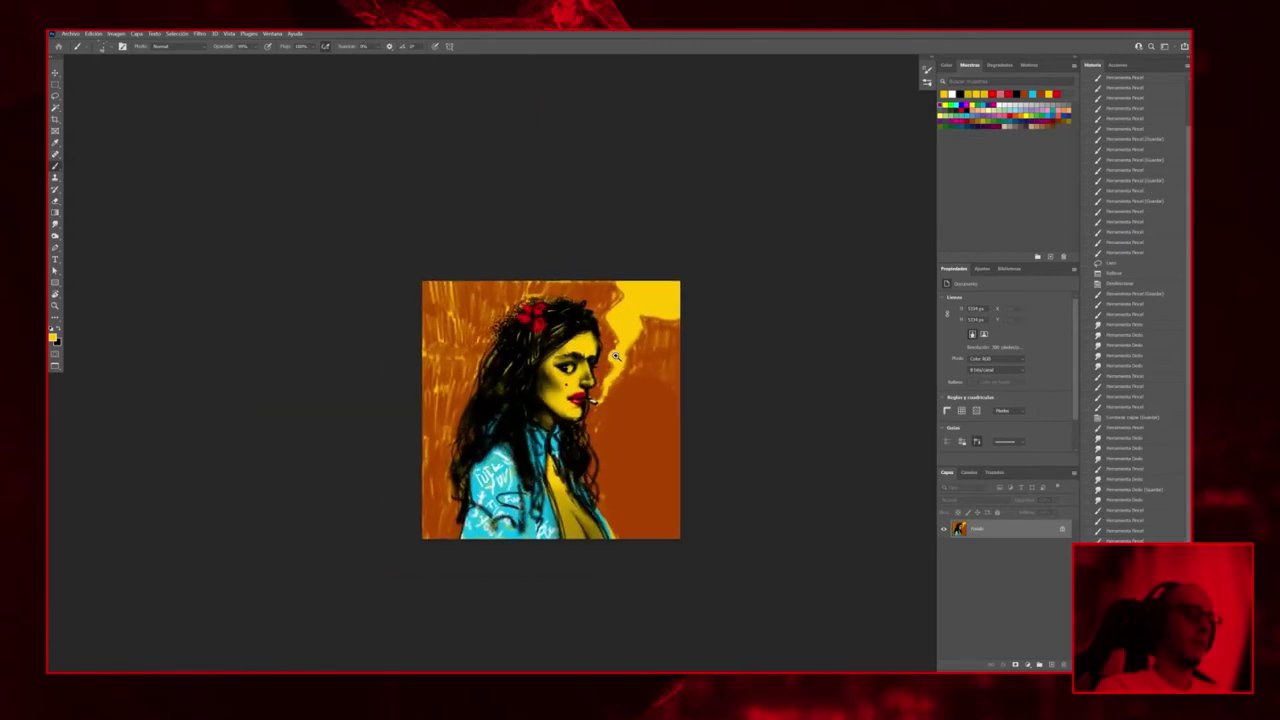
click(975, 528)
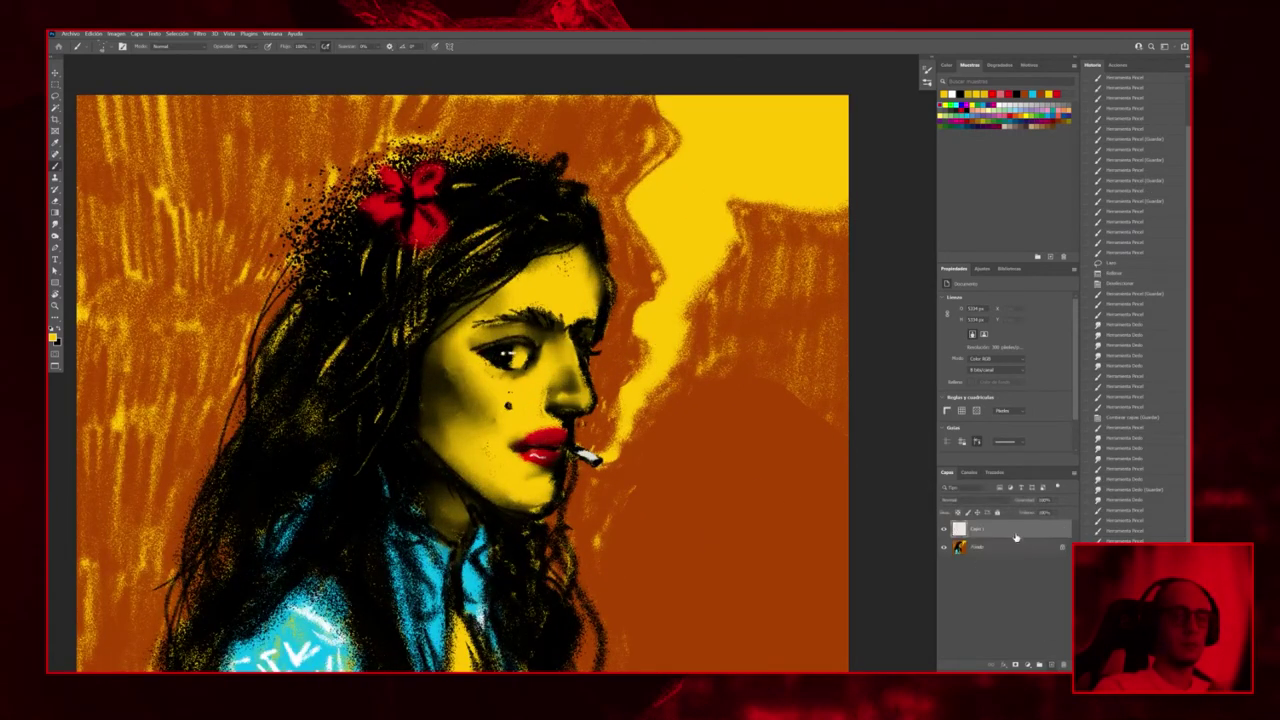
click(955, 487)
click(1006, 506)
click(955, 500)
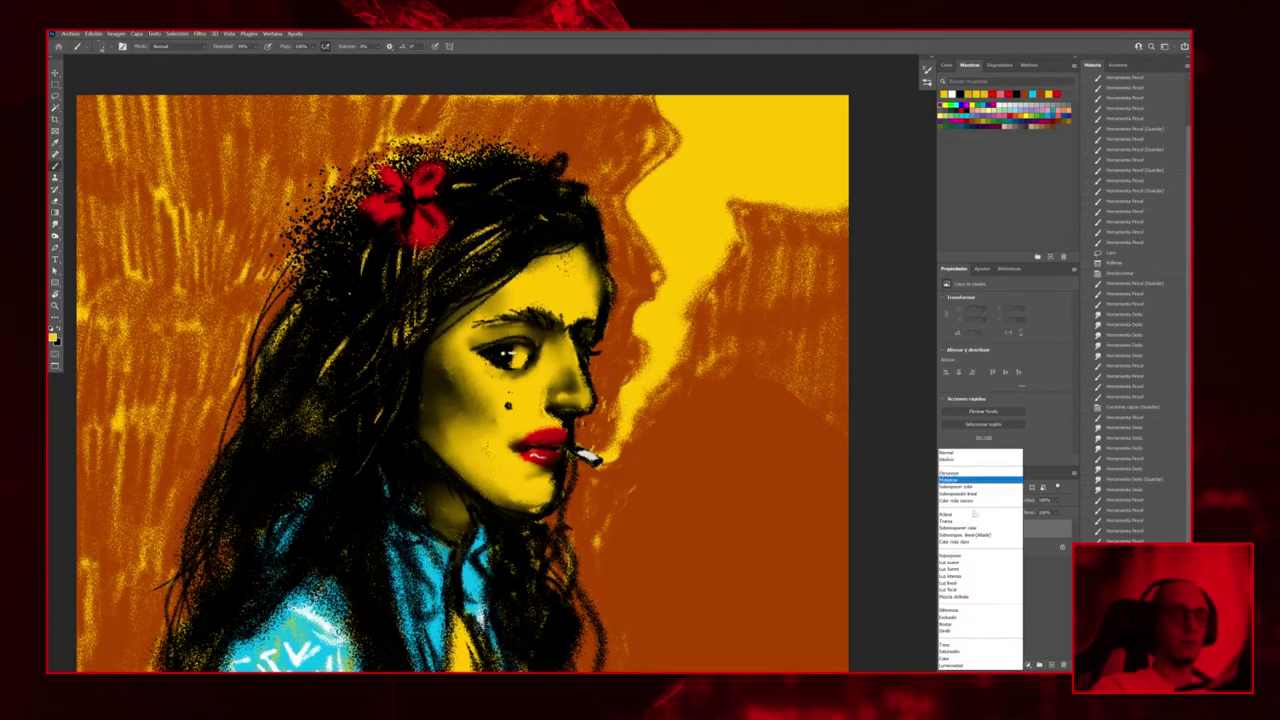
click(965, 556)
Try red tints on the nose and near cheek, softening both with the Smudge tool
key(x)
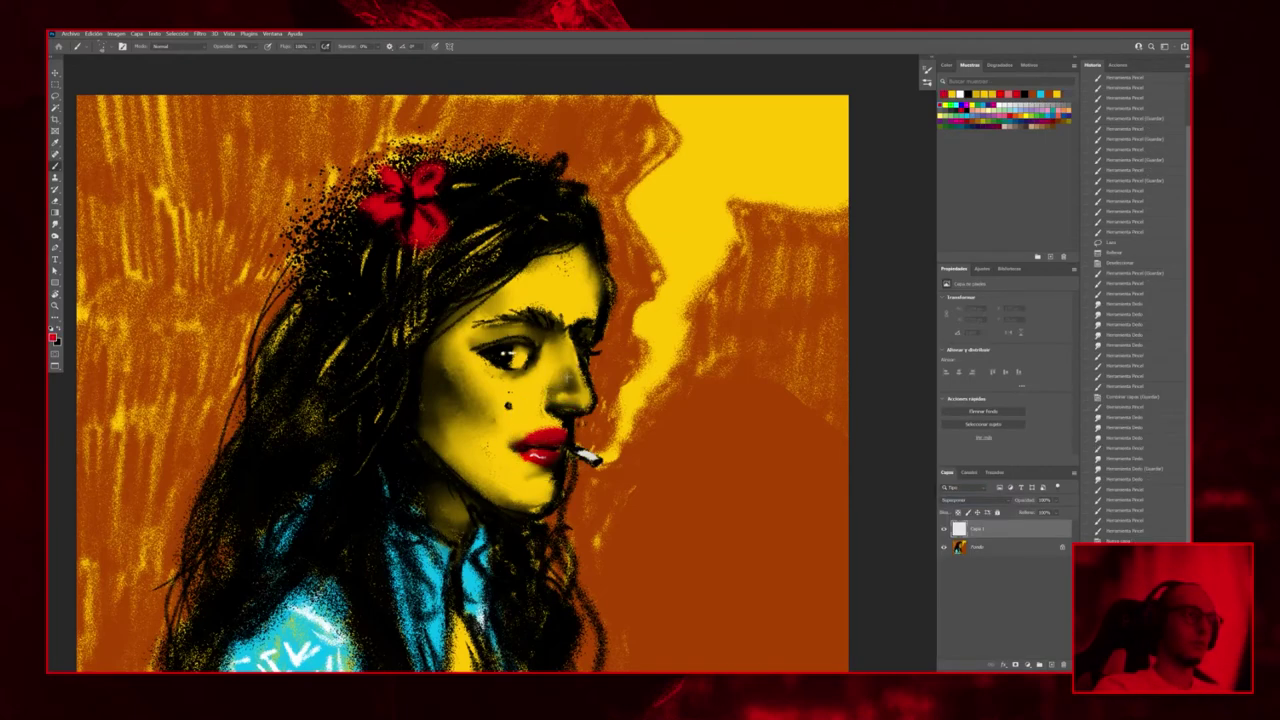
mouse_move(578, 385)
mouse_down()
mouse_move(574, 398)
mouse_move(558, 388)
mouse_move(570, 372)
mouse_up()
key(r)
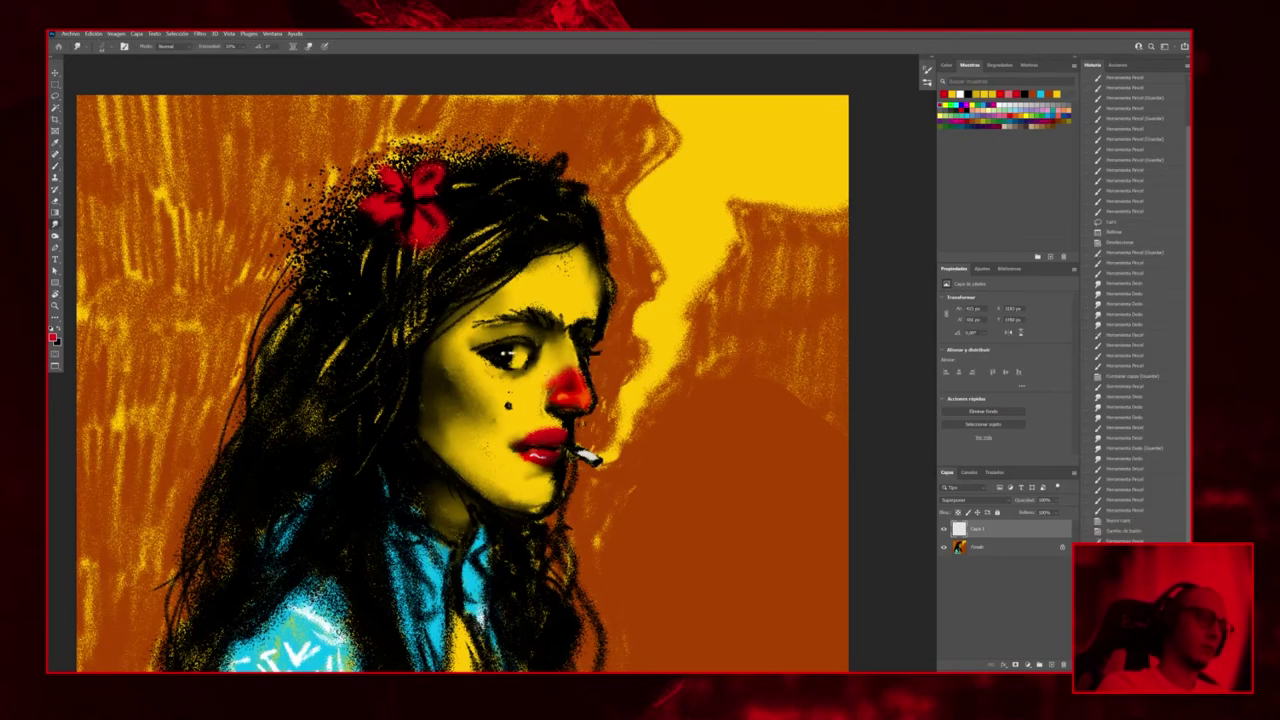
click(574, 370)
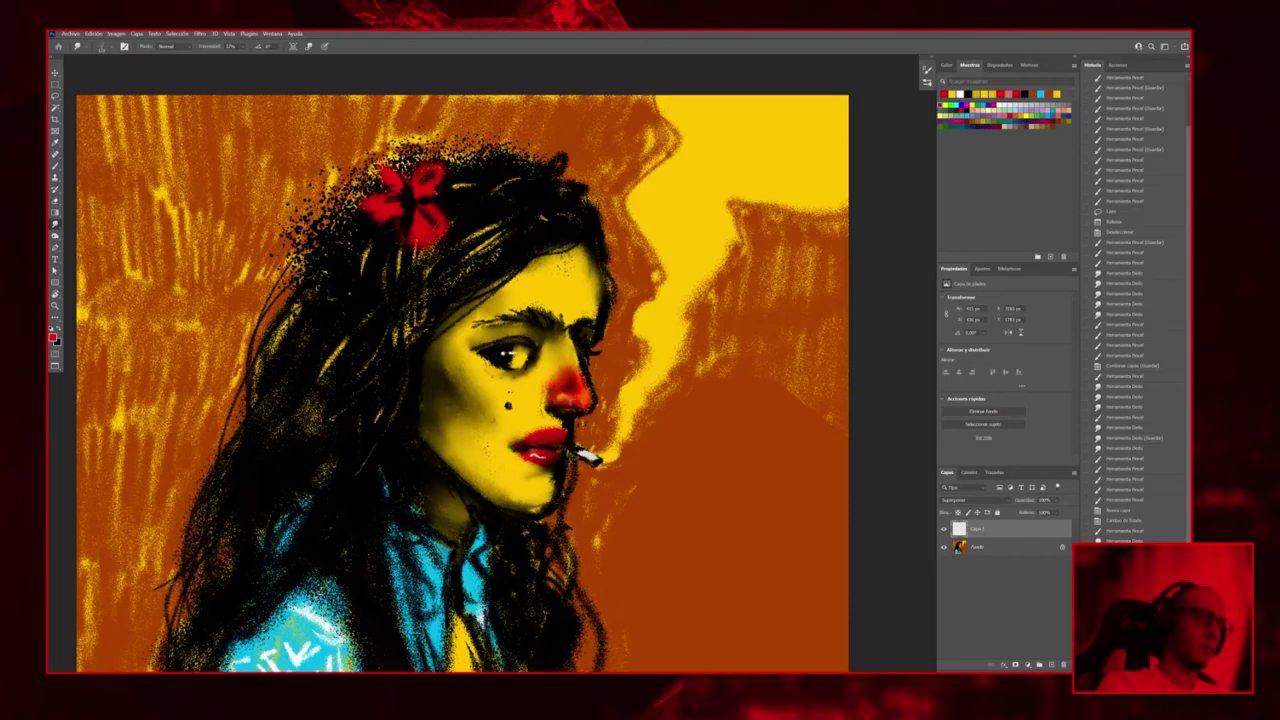
key(b)
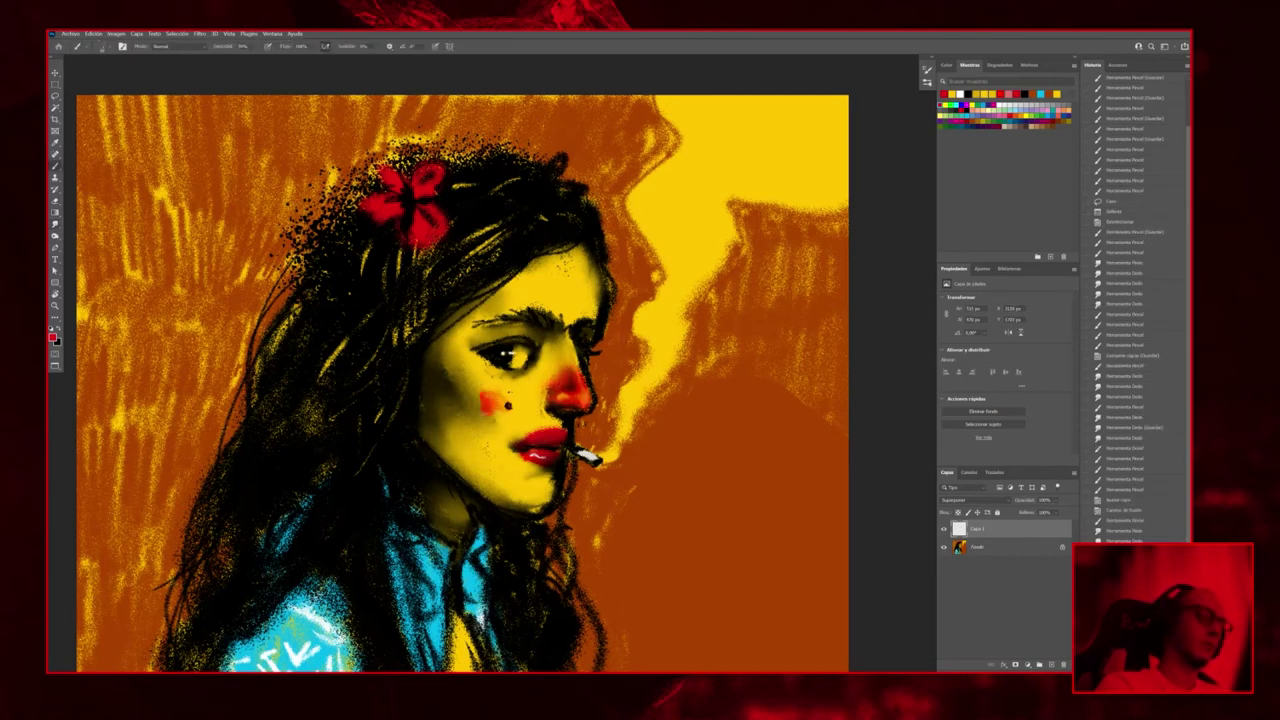
drag(515, 407, 414, 408)
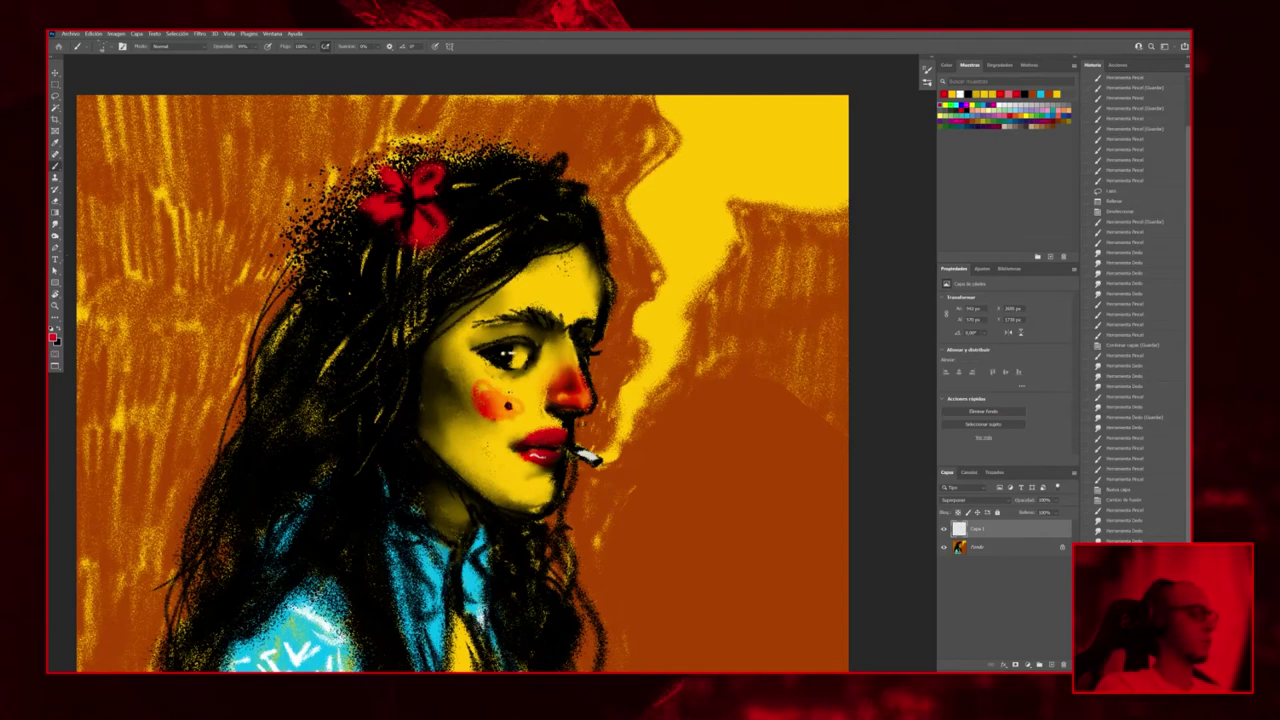
click(56, 225)
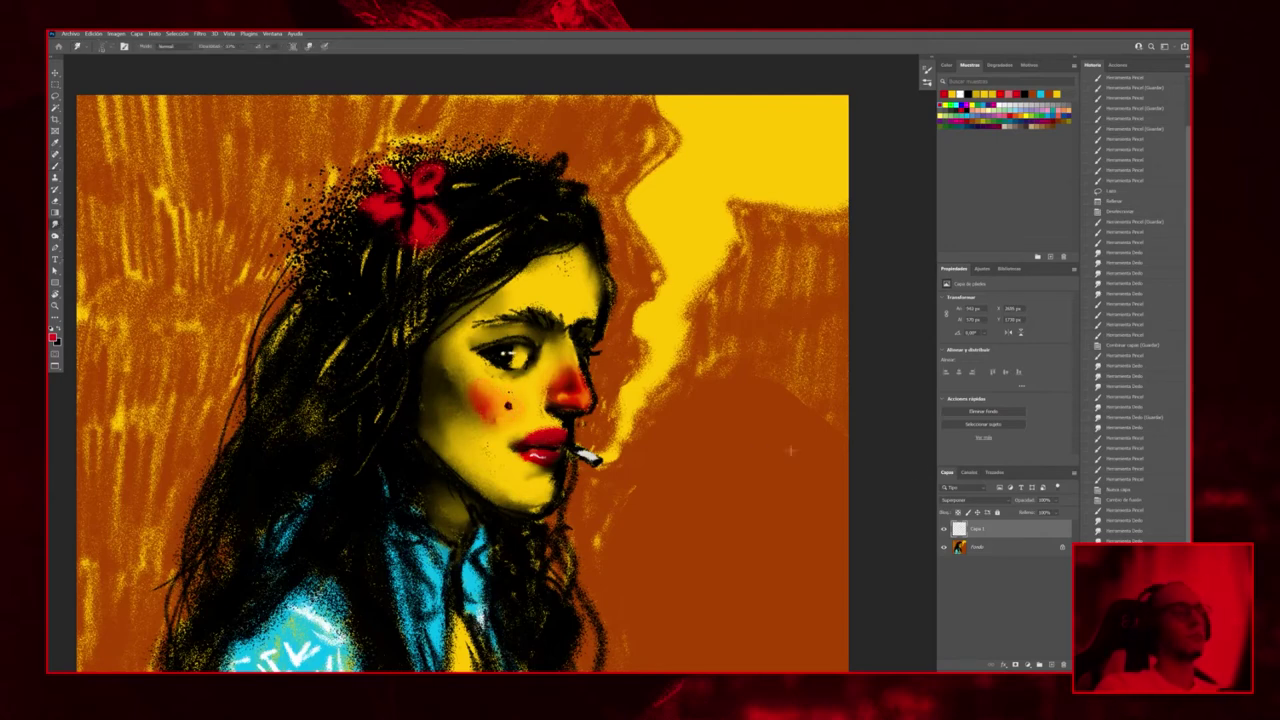
Lower the fill opacity of the red tint layer, and delete that layer
drag(1059, 516, 1040, 527)
scroll(671, 480, down, 5)
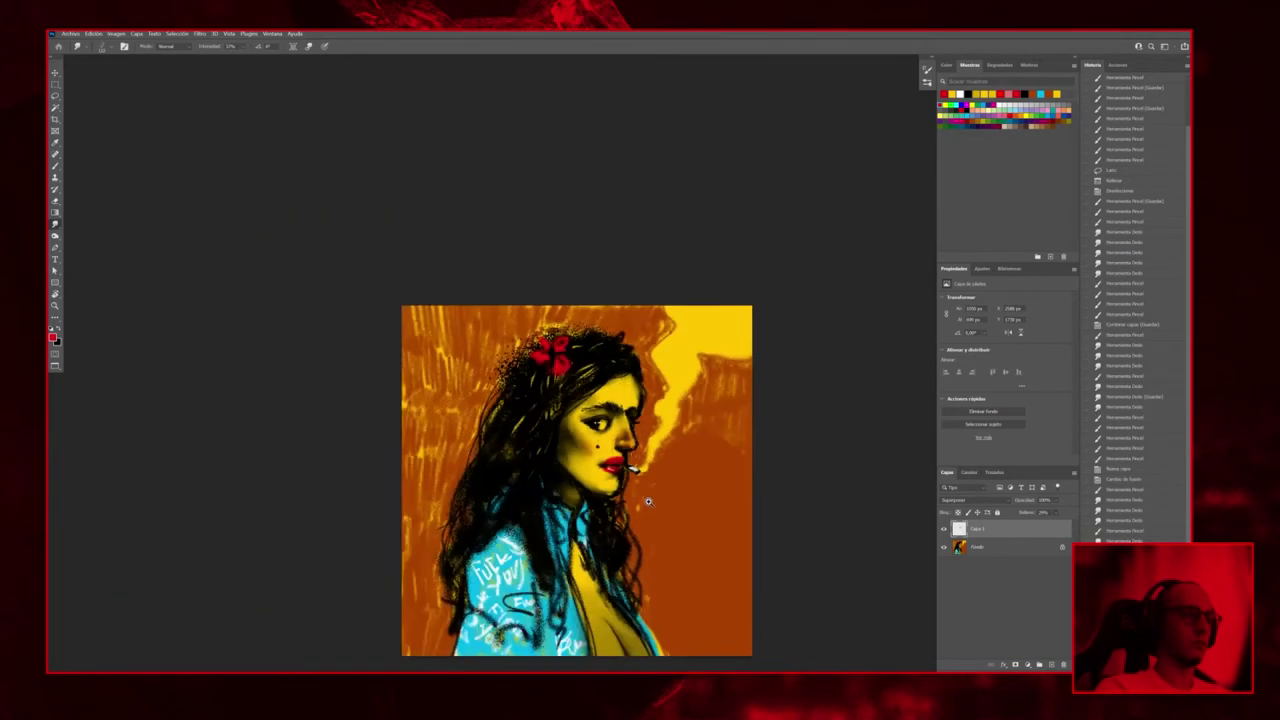
key(ctrl+e)
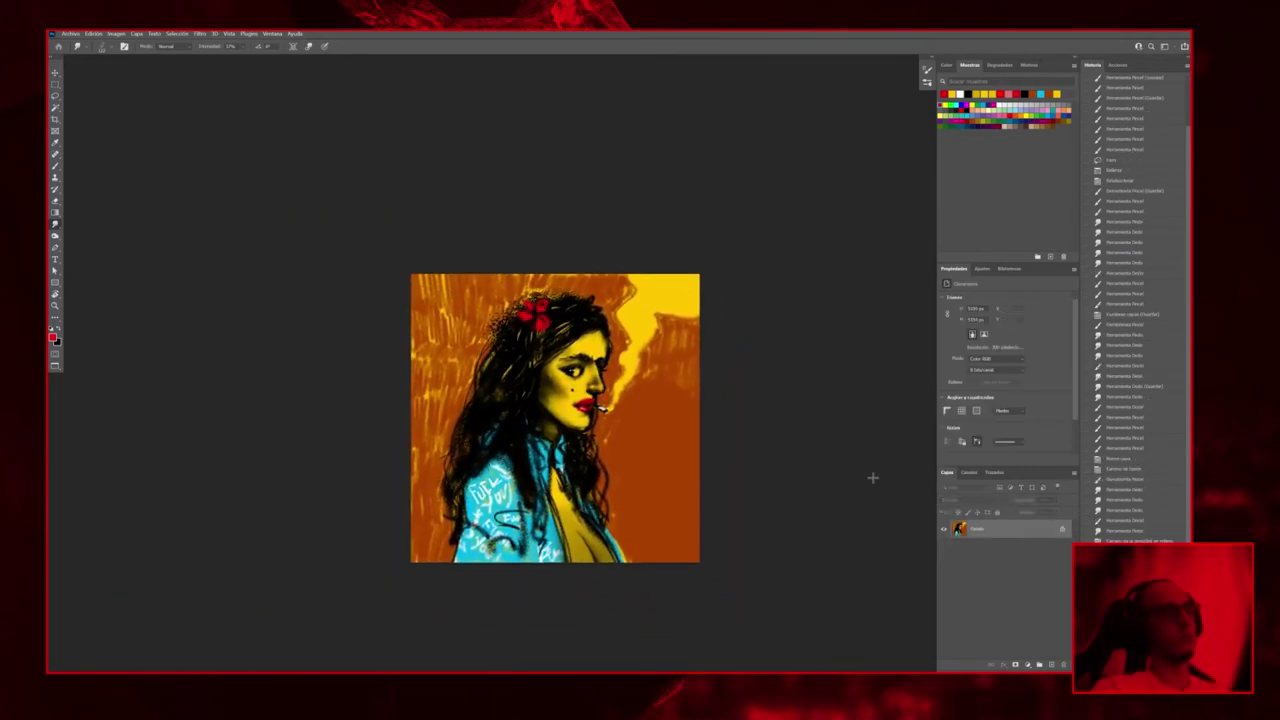
Add a new layer, set black as the brush colour and choose a different brush preset for fine strokes
scroll(598, 438, down, 2)
scroll(814, 430, up, 4)
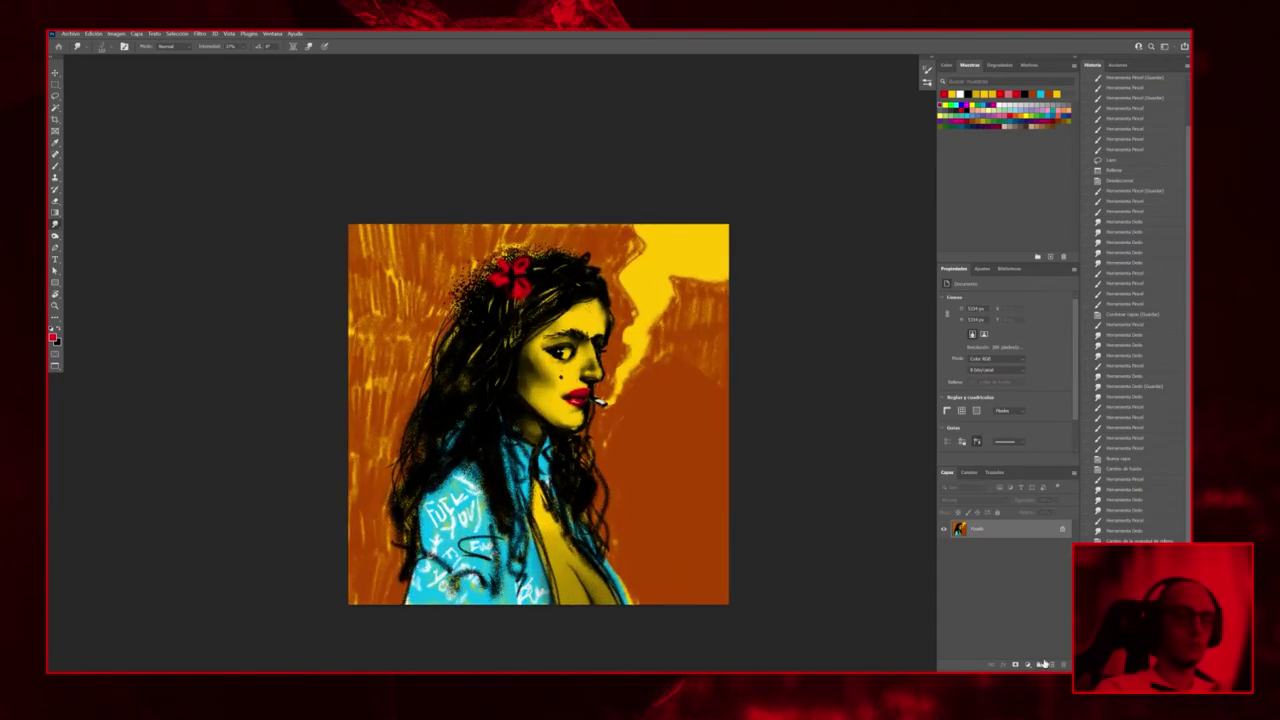
key(ctrl+shift+alt+n)
scroll(568, 308, up, 4)
key(b)
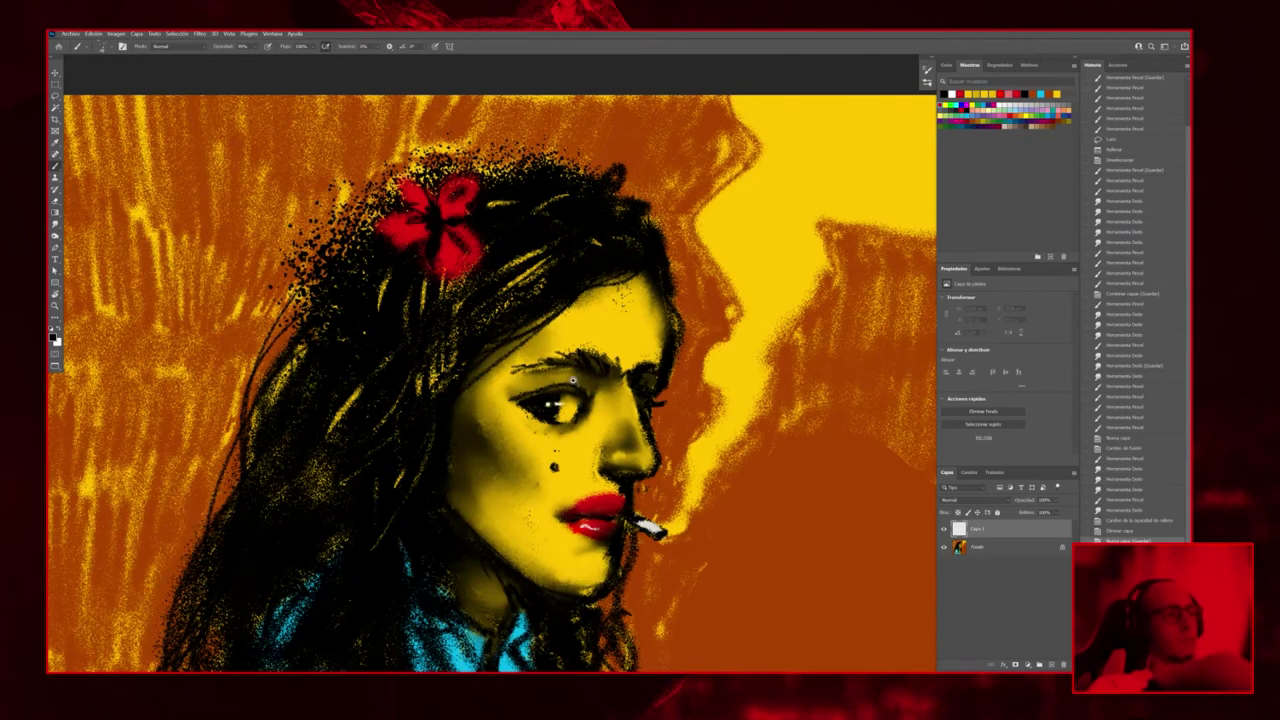
scroll(569, 341, down, 3)
right_click(868, 457)
scroll(725, 555, down, 1)
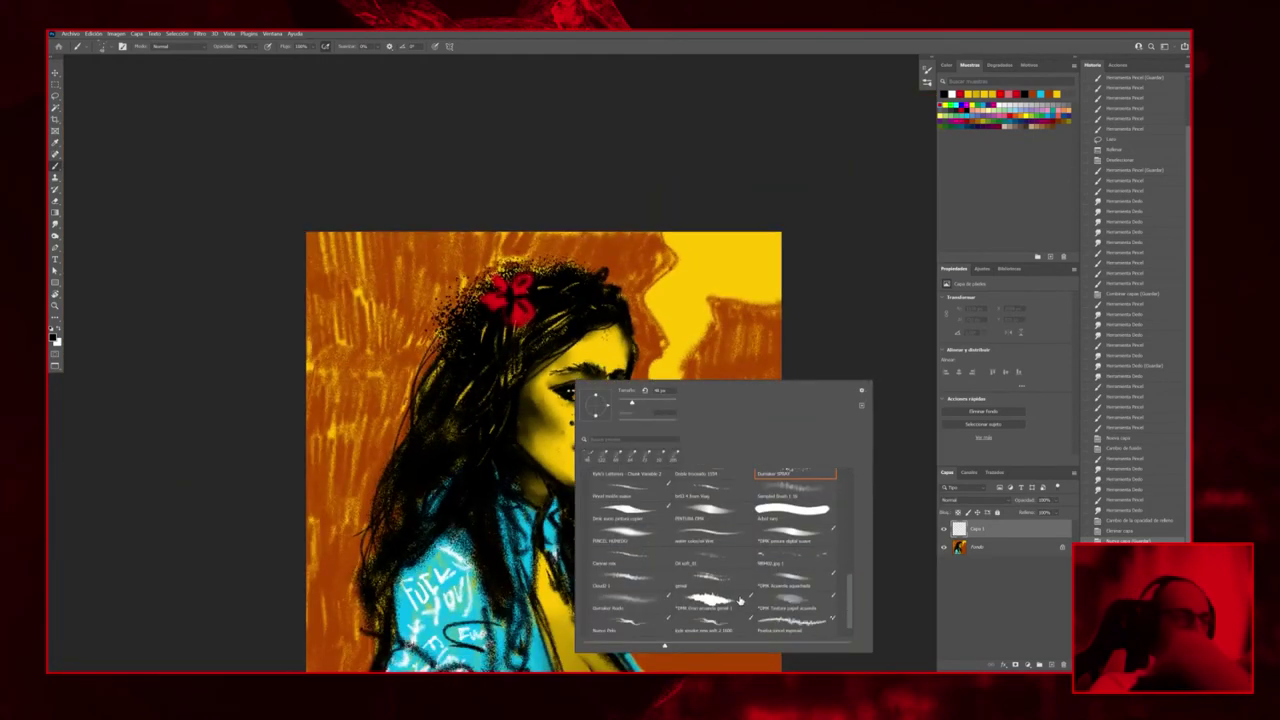
scroll(721, 541, up, 2)
double_click(630, 496)
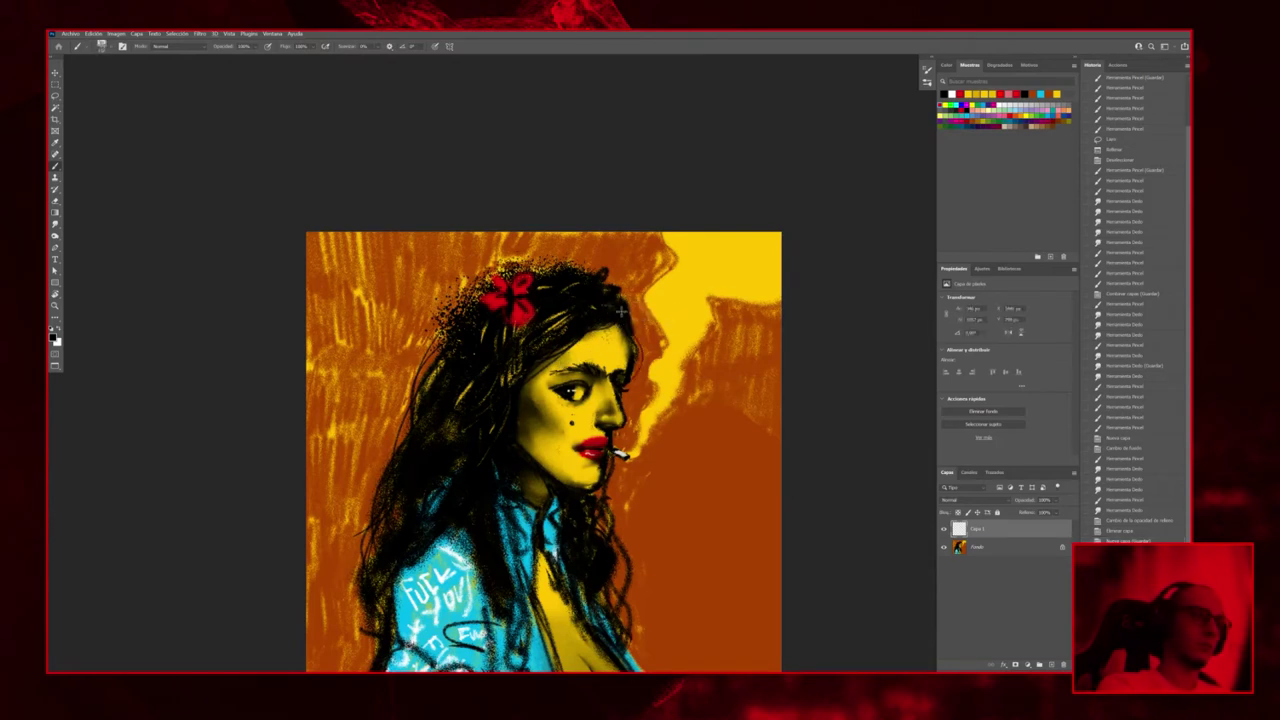
Paint thin black hair strands beside the face, over the cyan jacket and along the hair's outer back edge
mouse_move(622, 402)
mouse_down()
mouse_move(648, 318)
mouse_move(526, 362)
mouse_up()
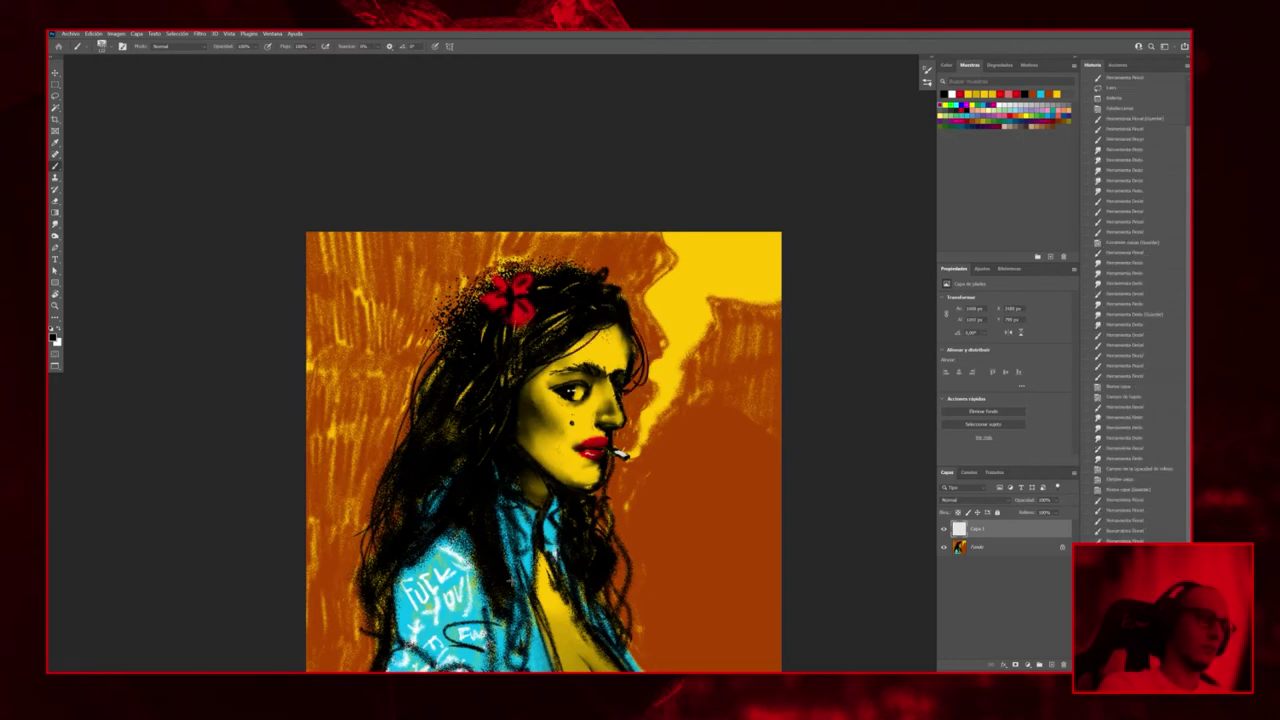
scroll(510, 570, down, 3)
mouse_move(506, 504)
mouse_down()
mouse_move(520, 598)
mouse_move(540, 590)
mouse_move(520, 598)
mouse_up()
drag(506, 512, 510, 576)
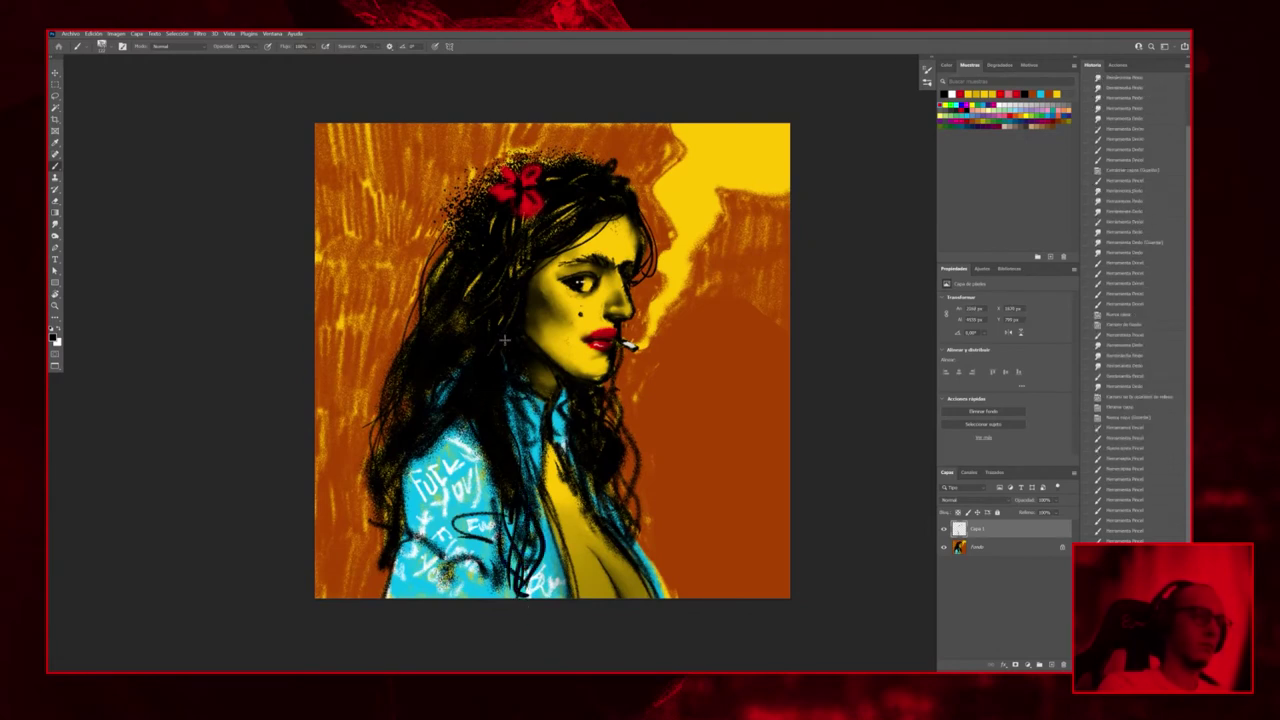
drag(514, 404, 512, 454)
drag(420, 520, 404, 552)
mouse_move(390, 404)
mouse_down()
mouse_move(360, 530)
mouse_move(390, 484)
mouse_move(366, 476)
mouse_up()
drag(382, 536, 368, 566)
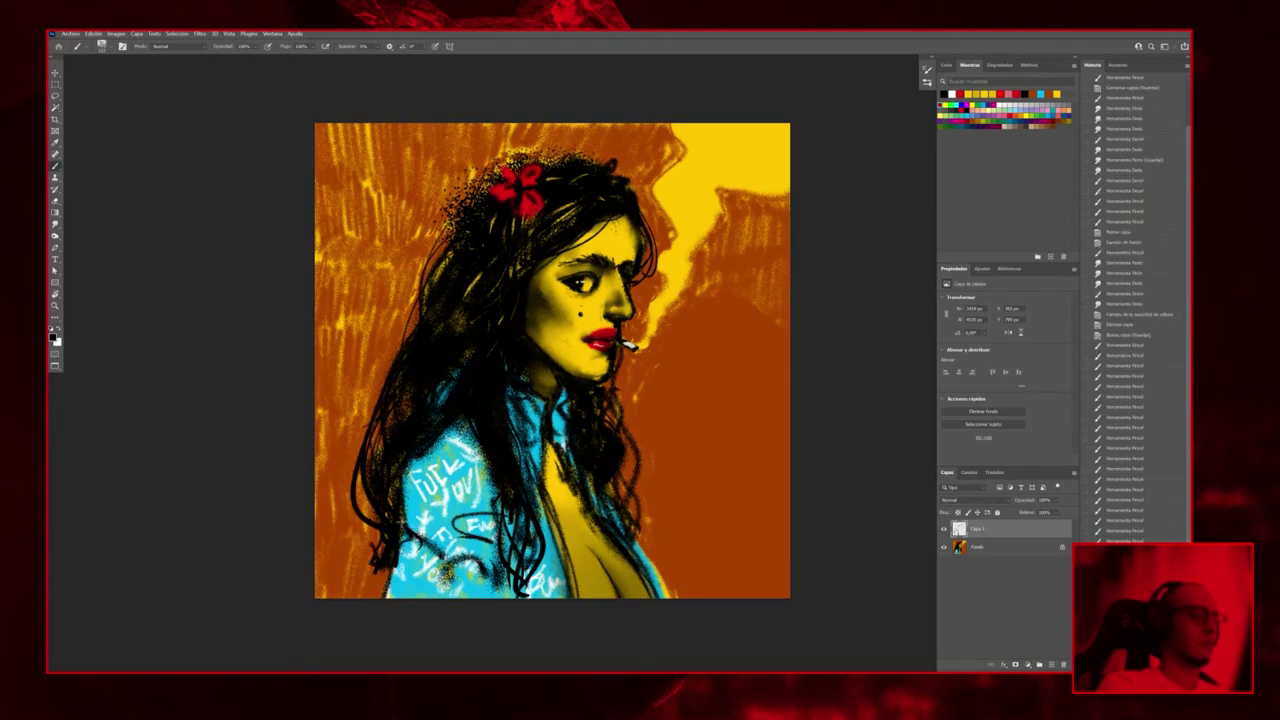
Sample the jacket's cyan and try longer hair strands over the sleeve, the outer hair edge and the forehead
alt+click(455, 520)
drag(517, 474, 470, 595)
drag(395, 415, 340, 590)
drag(625, 240, 590, 290)
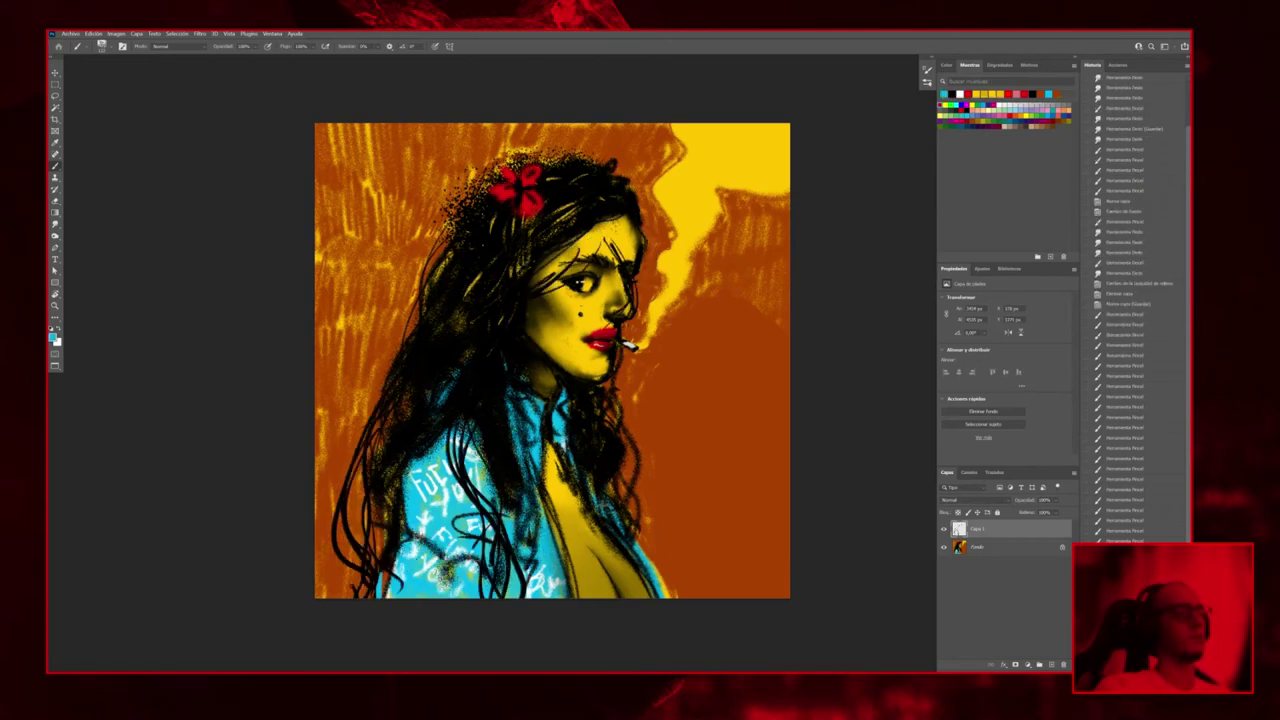
drag(450, 460, 490, 540)
drag(395, 420, 350, 590)
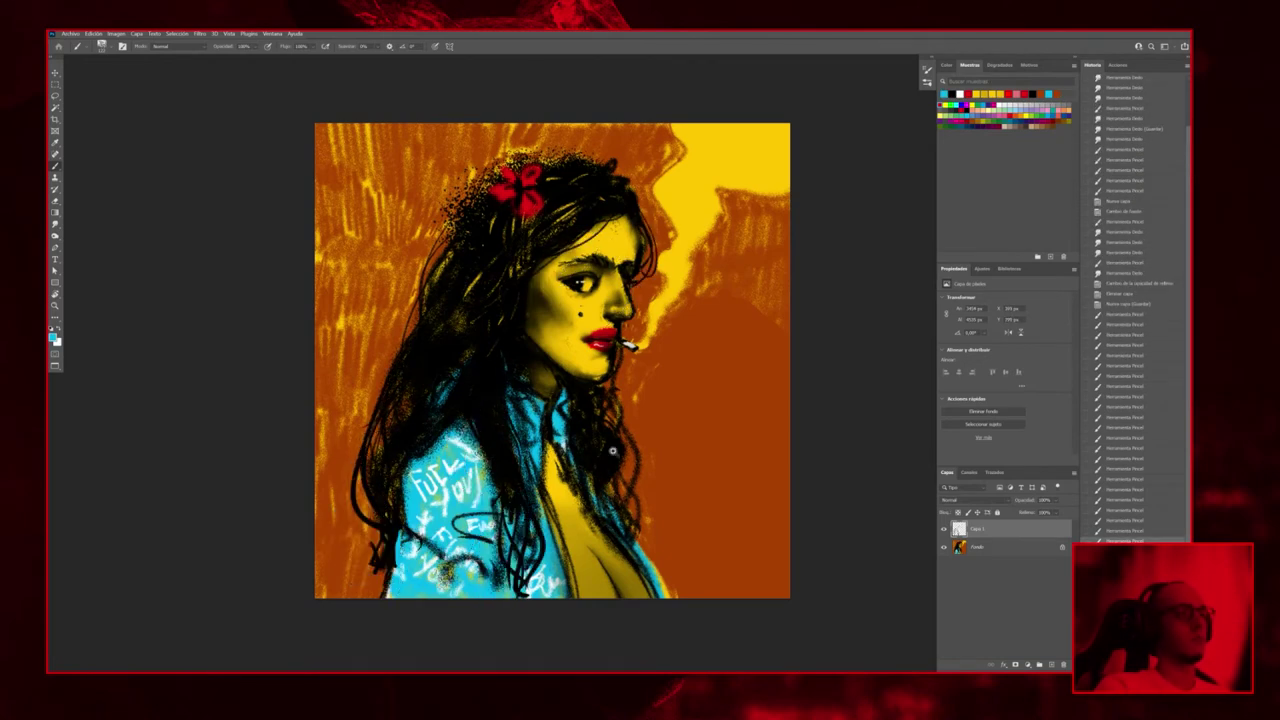
Sample black from the hair and touch up the strands at the crown above the forehead
alt+click(630, 189)
scroll(630, 189, up, 3)
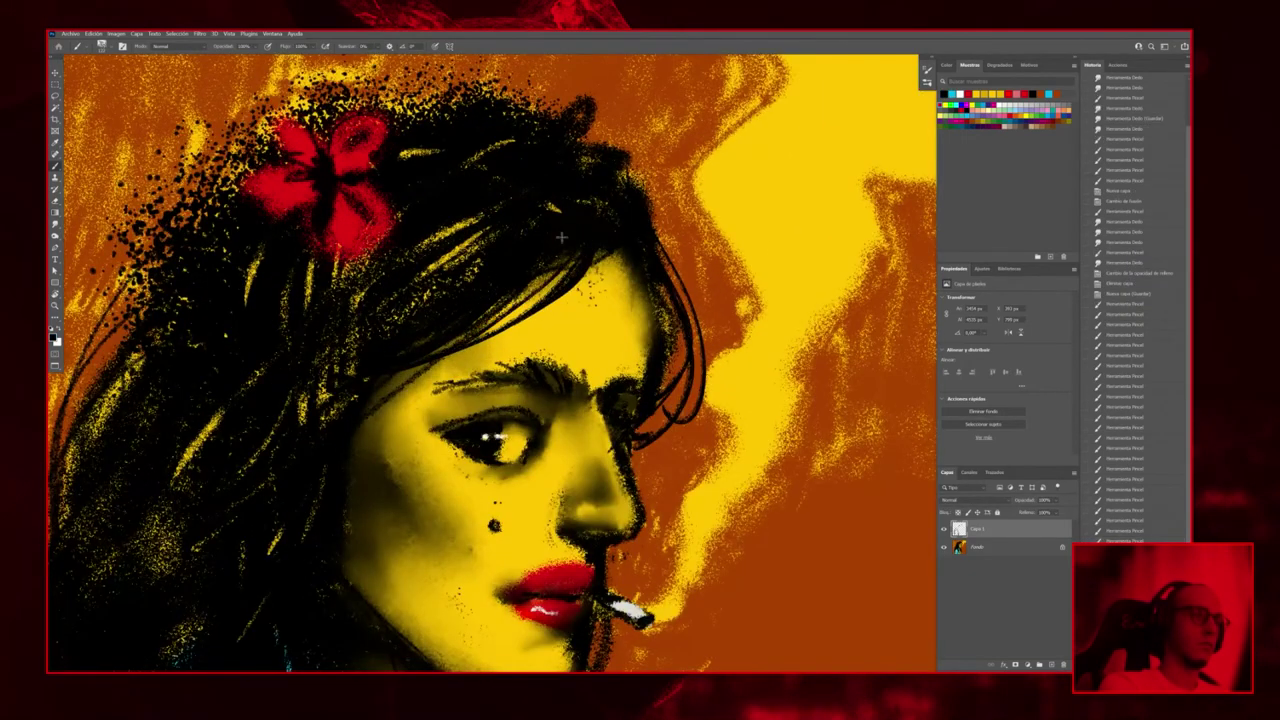
scroll(504, 297, down, 2)
scroll(504, 297, up, 1)
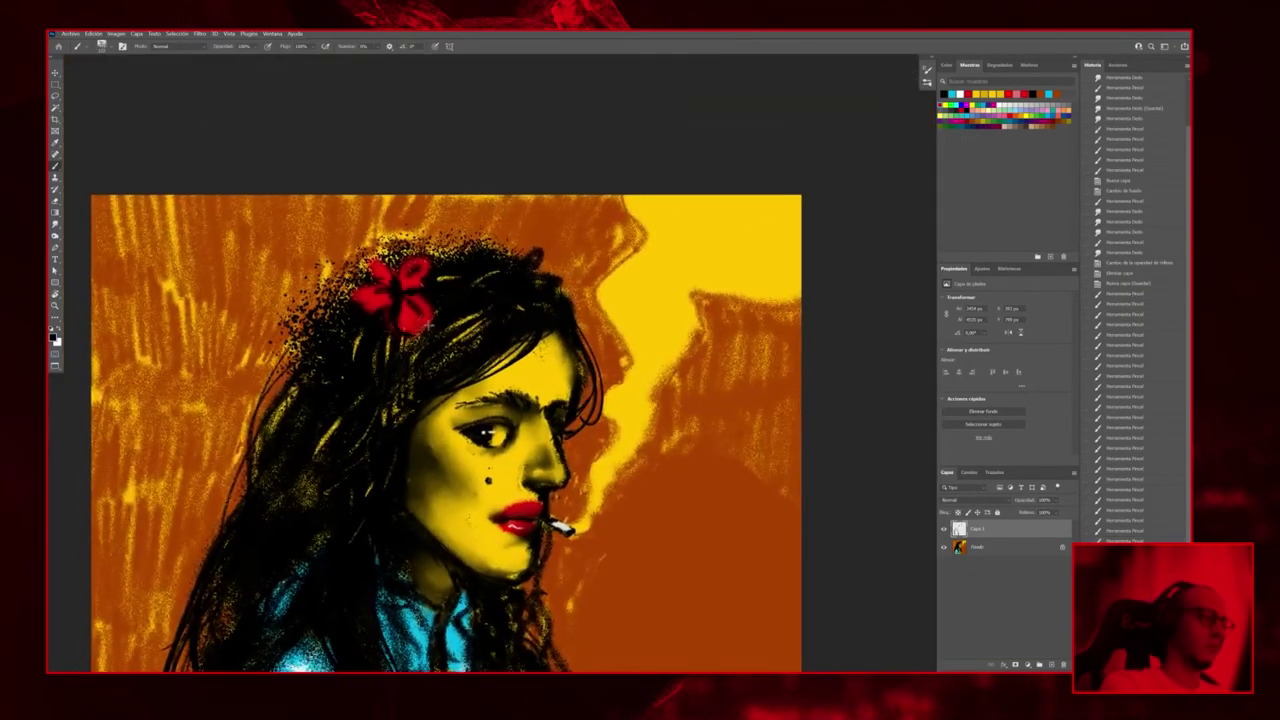
Sample the flower's red to extend its petals toward the face, and define them with small black strokes
alt+click(412, 320)
scroll(412, 320, down, 2)
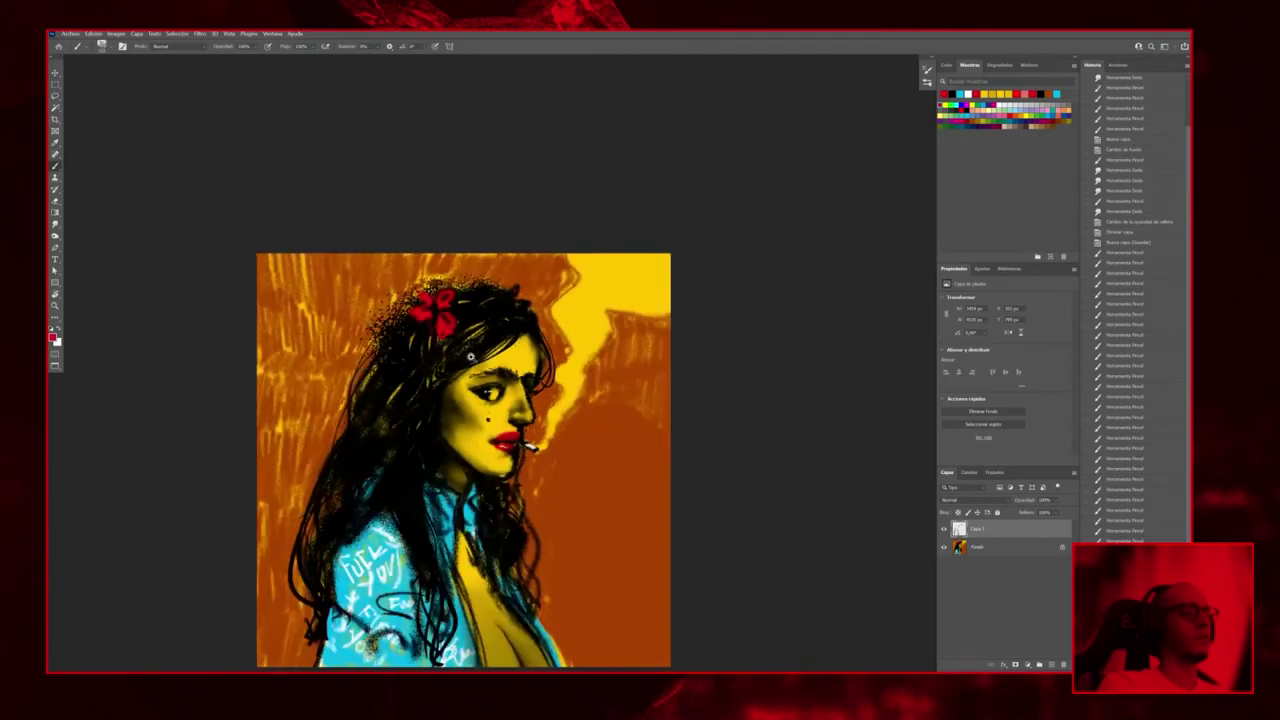
scroll(440, 286, up, 2)
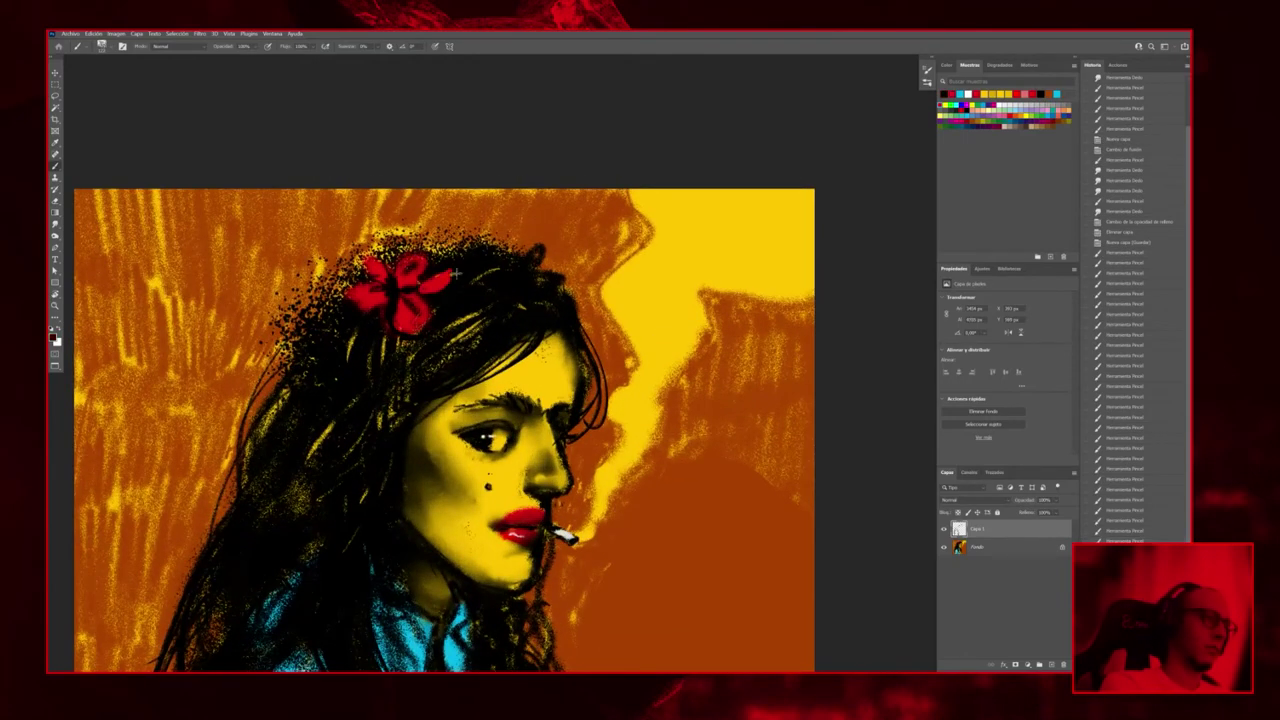
drag(457, 274, 424, 292)
scroll(438, 290, down, 2)
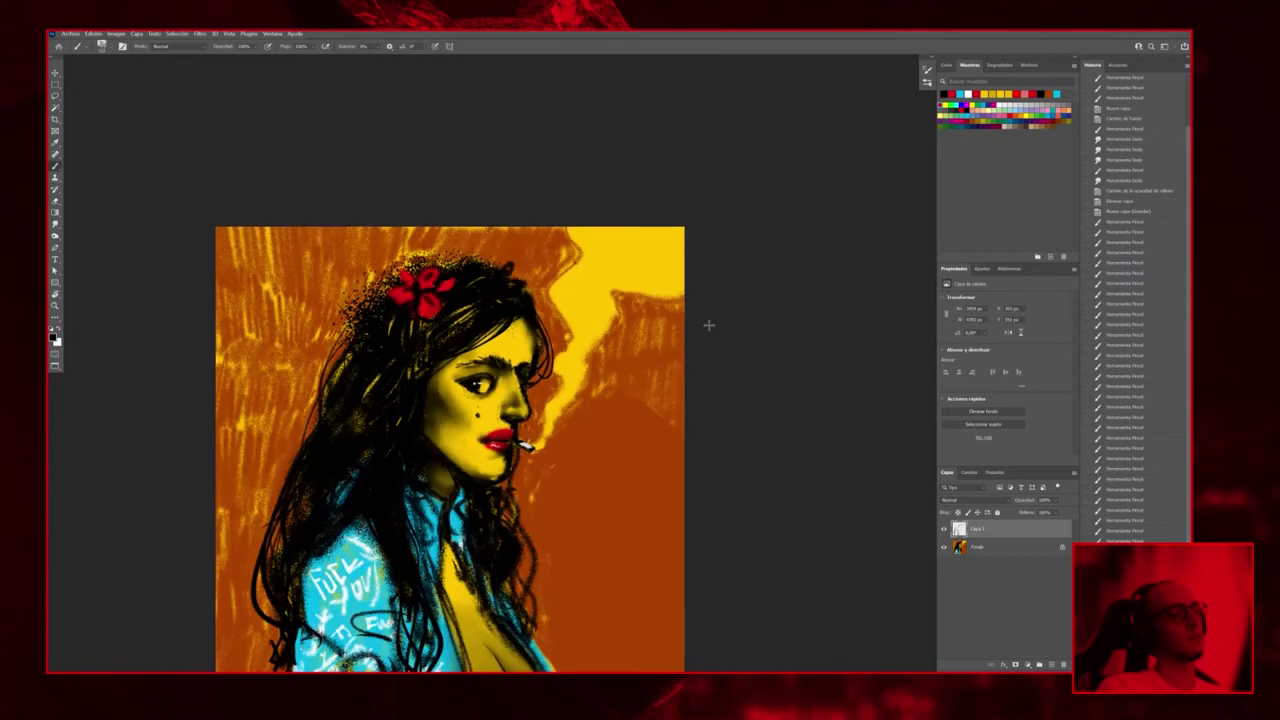
Try painting fine black lashes at the outer corner of the near eye with a resized brush
scroll(561, 401, up, 2)
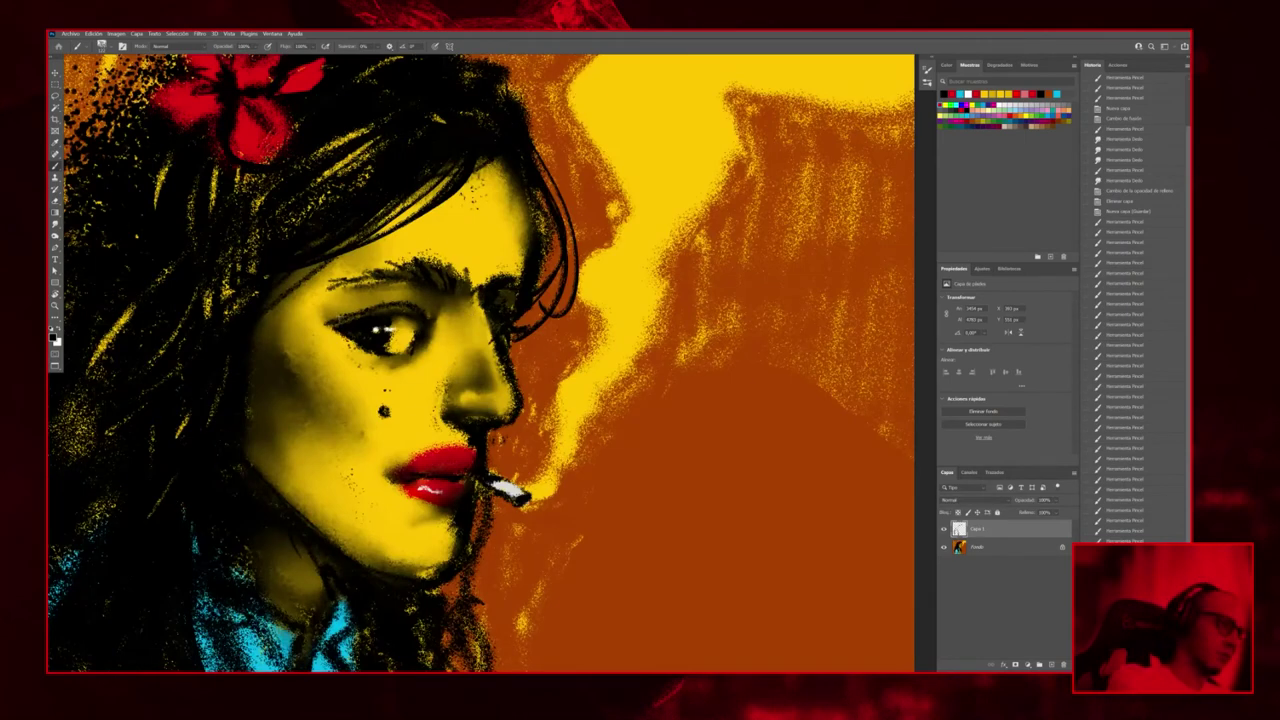
click(378, 329)
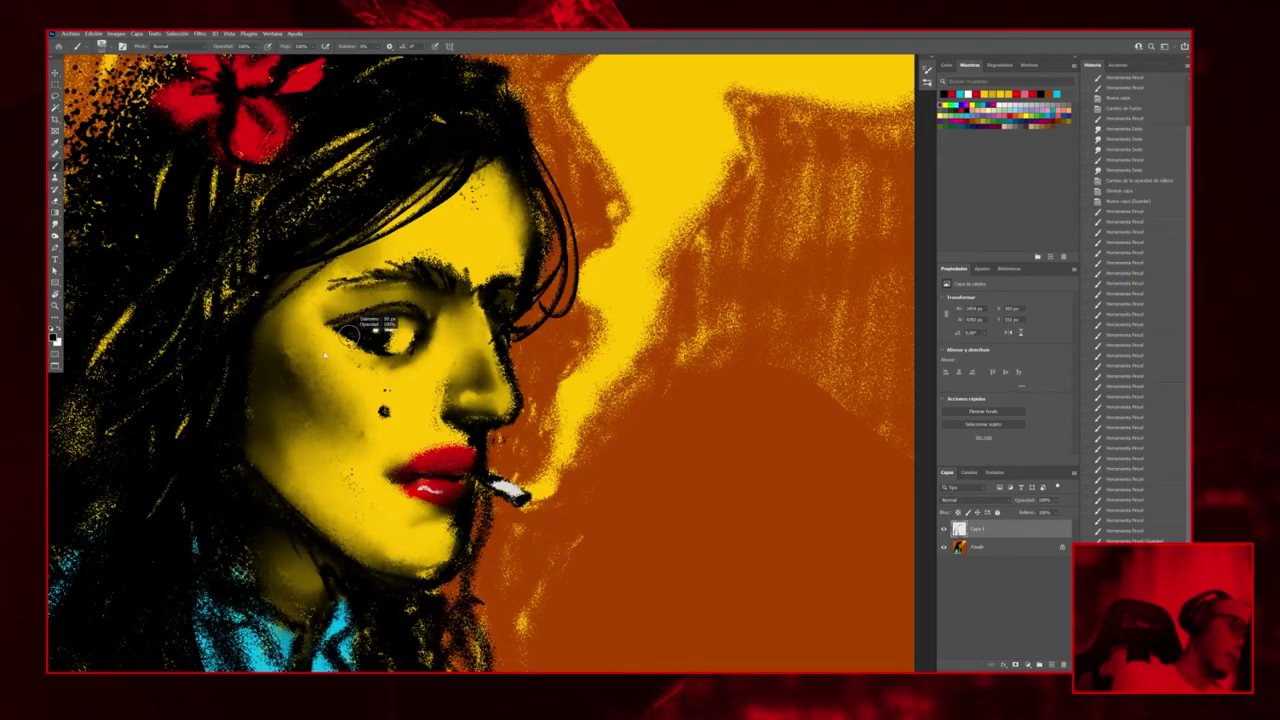
mouse_move(373, 330)
mouse_down()
mouse_move(410, 358)
mouse_move(633, 376)
mouse_up()
click(600, 380)
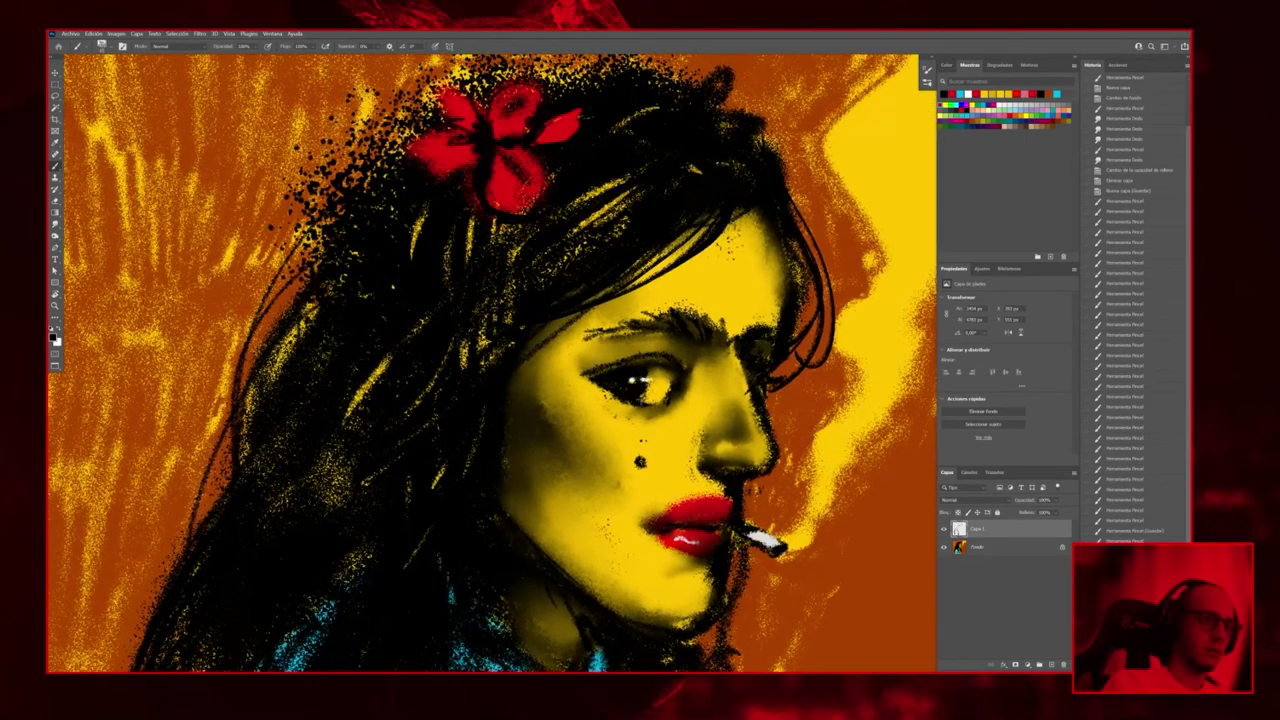
click(600, 381)
click(594, 383)
click(598, 382)
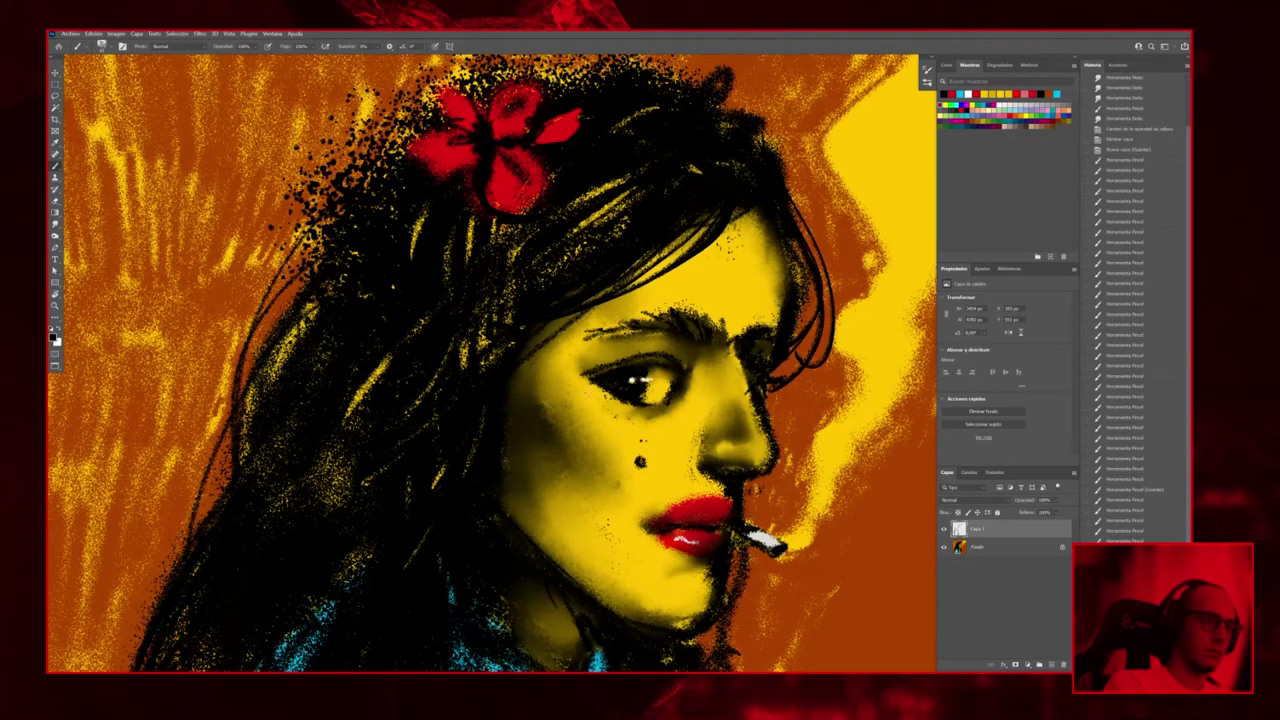
click(602, 384)
click(602, 386)
click(600, 390)
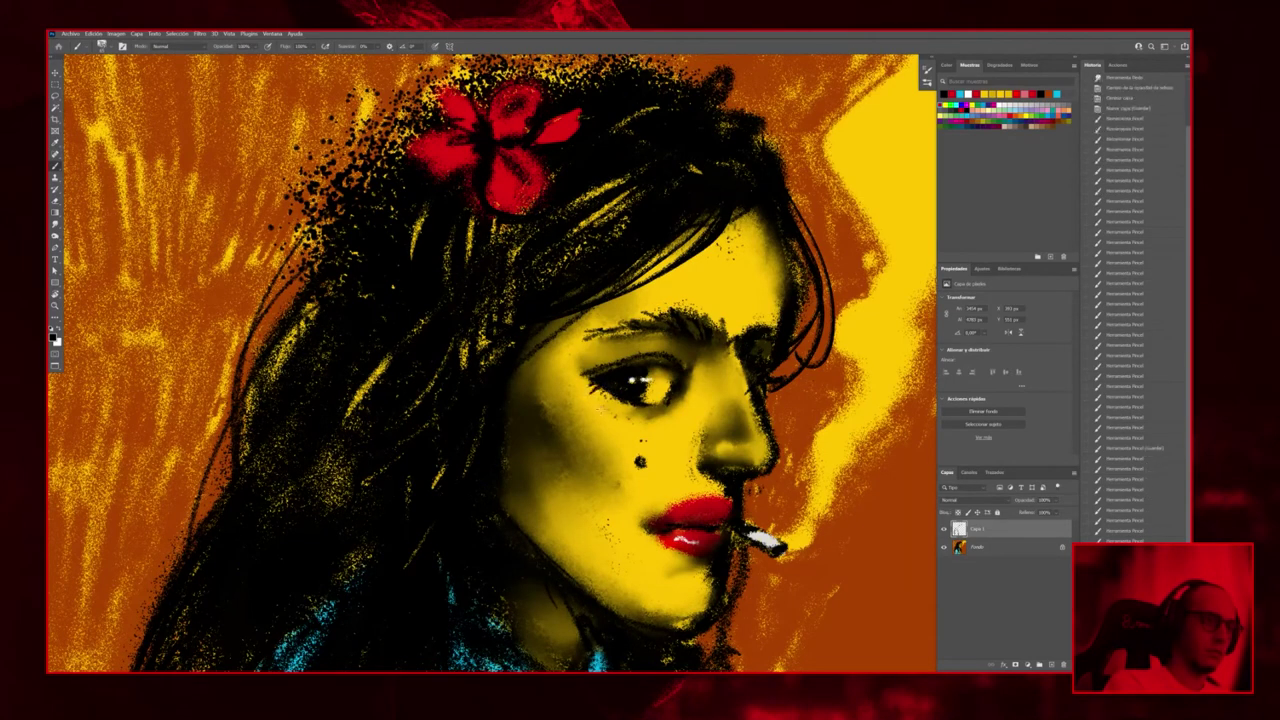
click(621, 400)
click(624, 400)
Try more black lash strokes around the near eye, and sample the face's yellow to clean them up
scroll(670, 405, down, 5)
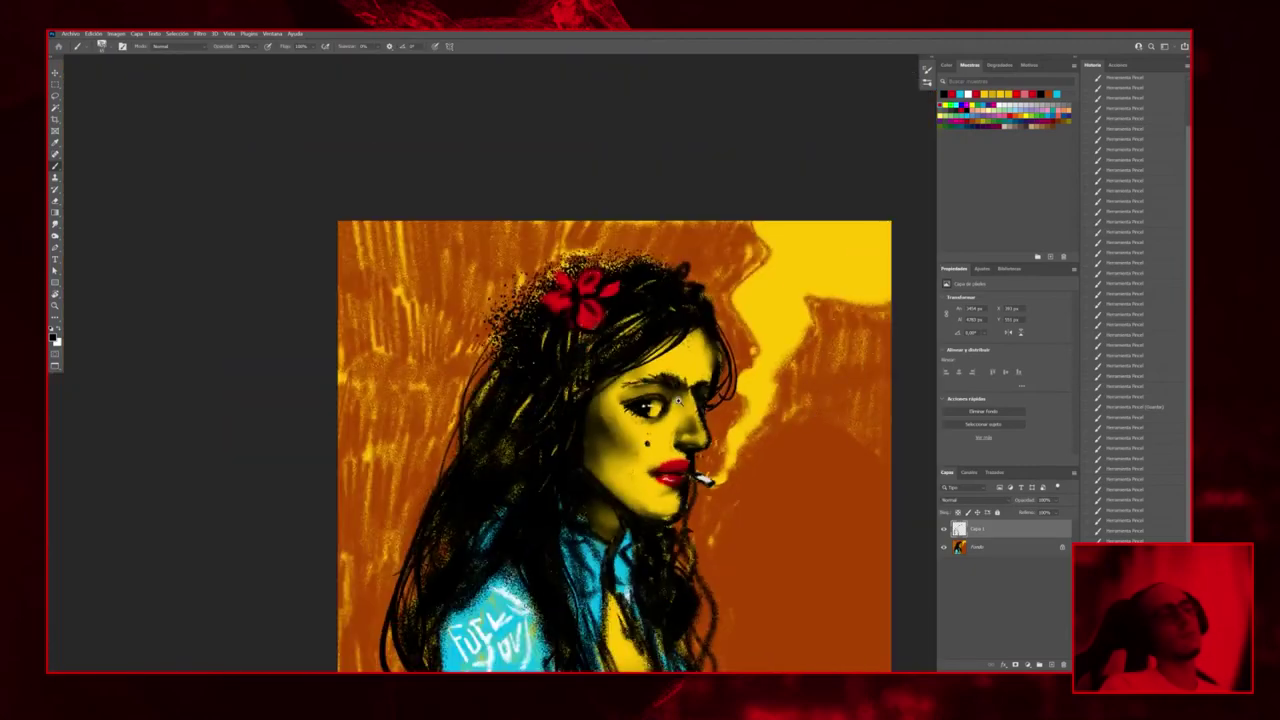
scroll(678, 400, up, 5)
click(540, 408)
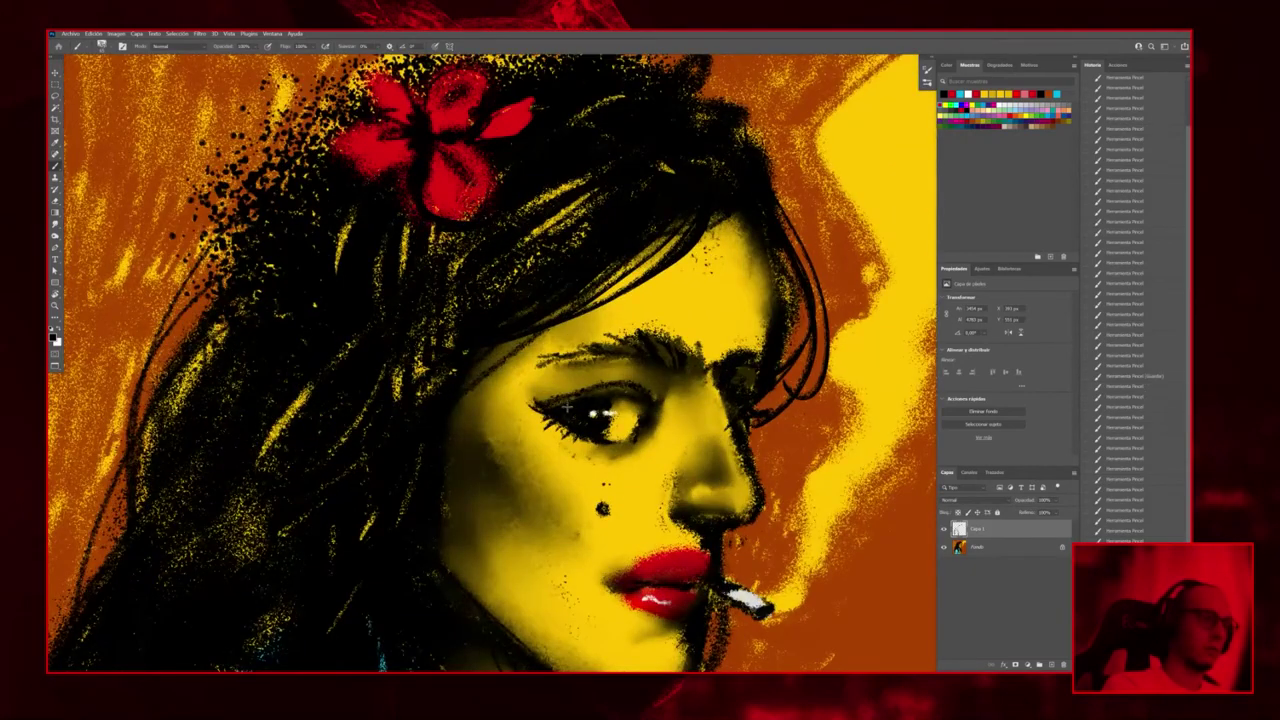
click(630, 397)
scroll(628, 397, down, 5)
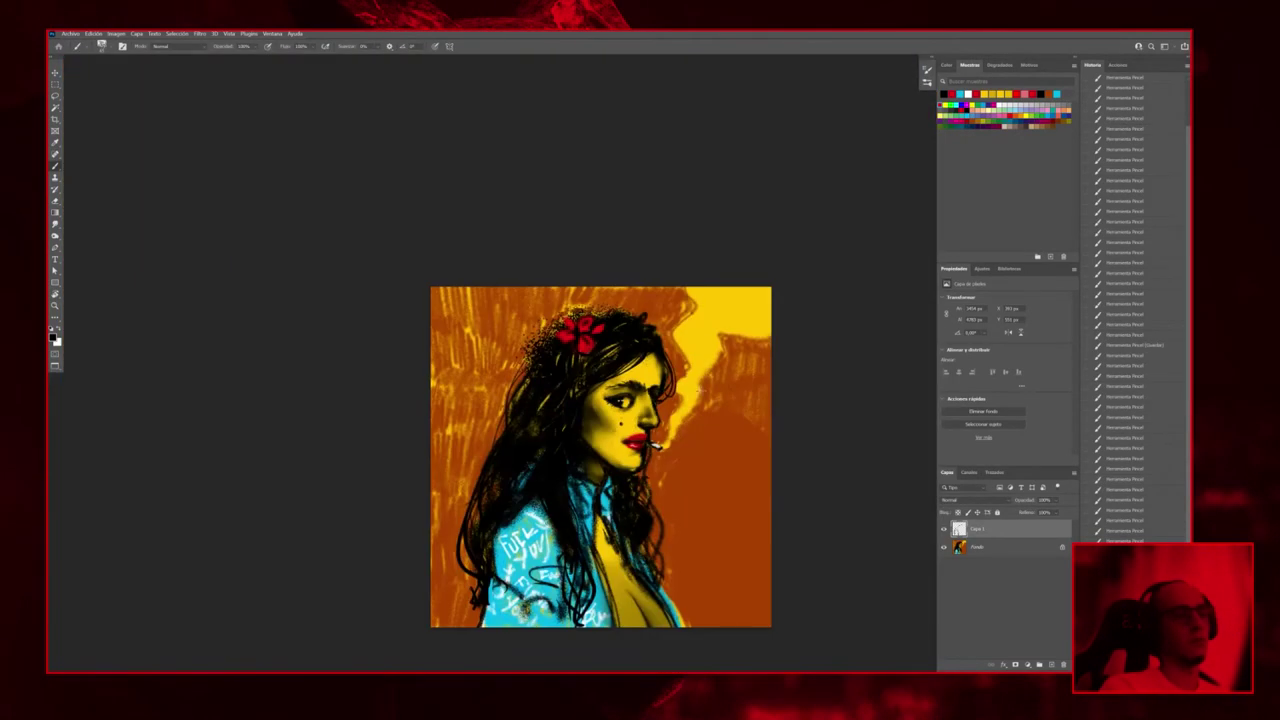
scroll(687, 399, up, 5)
click(630, 395)
click(630, 395)
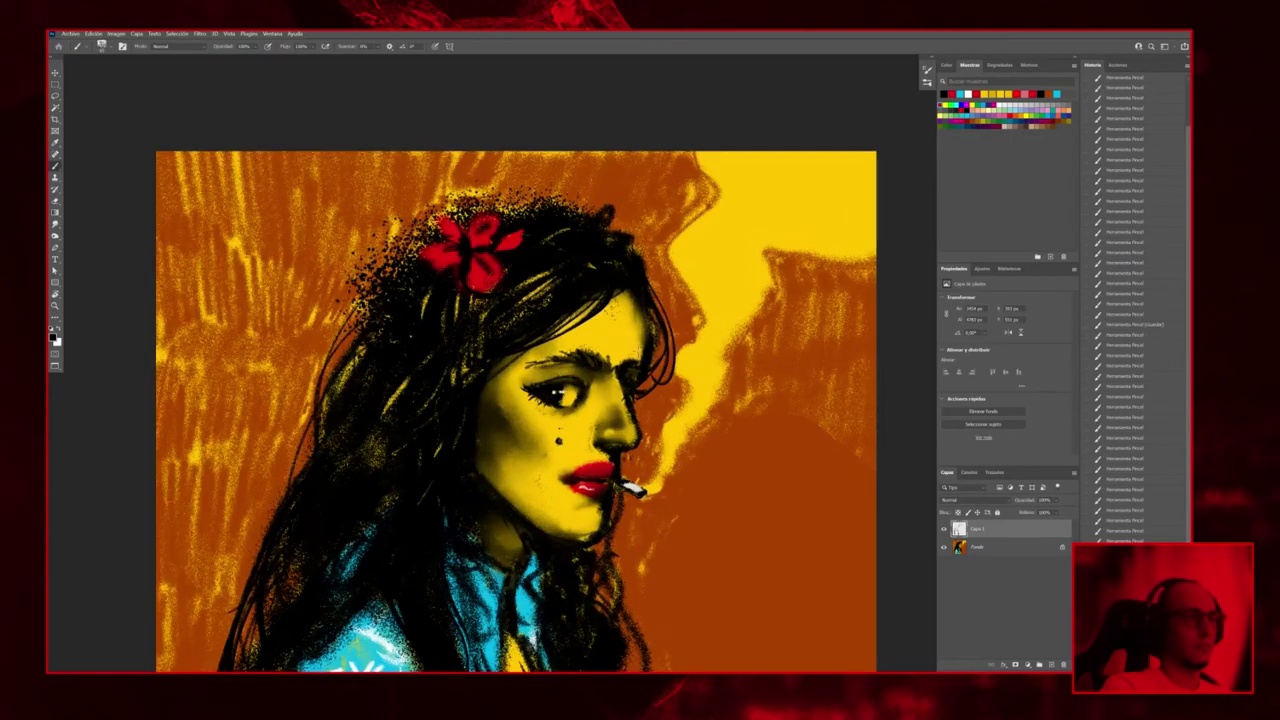
alt+click(628, 397)
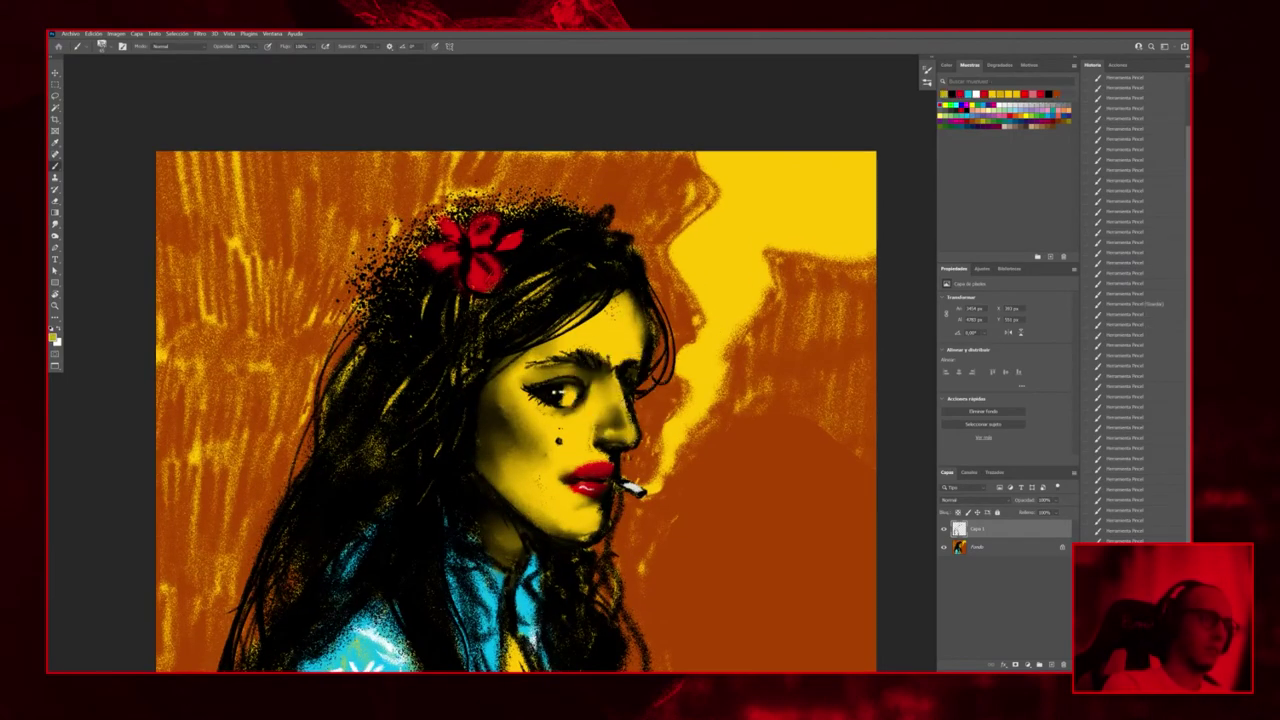
Undo the latest run of brush strokes around the eye
scroll(628, 400, down, 4)
key(ctrl+z)
key(ctrl+z)
key(ctrl+z)
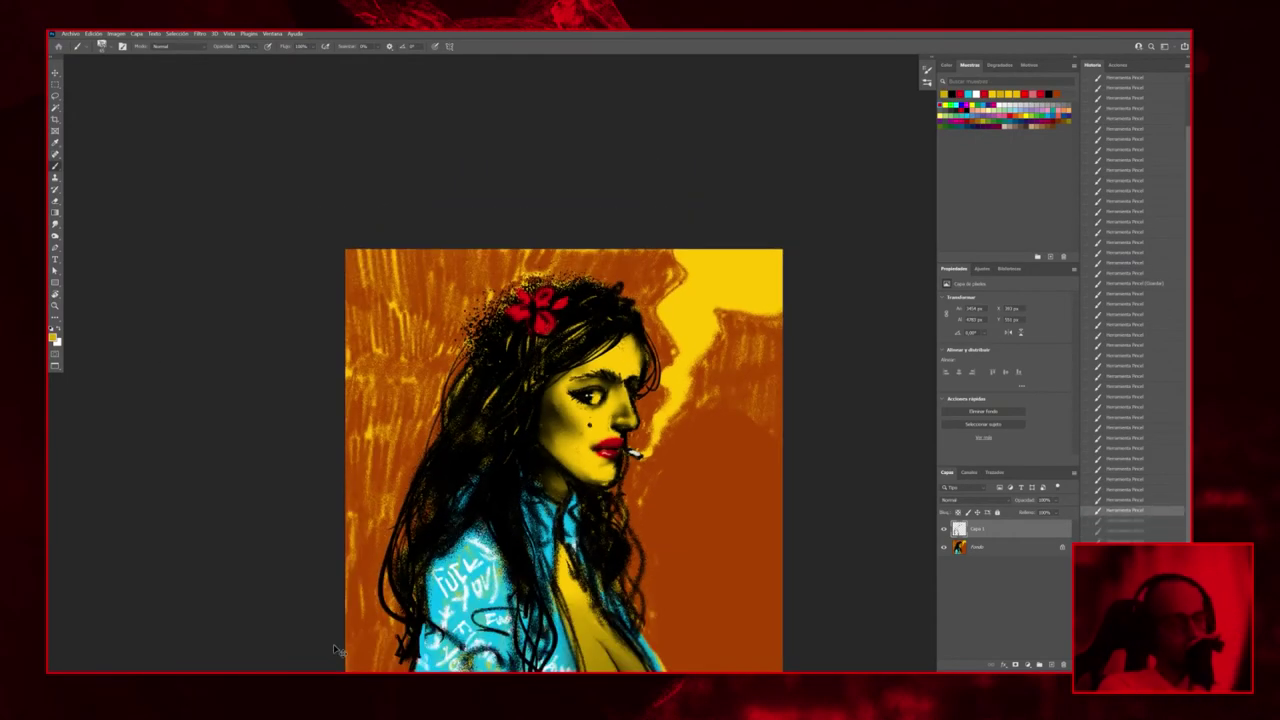
key(ctrl+z)
key(ctrl+z)
key(ctrl+z)
key(ctrl+z)
key(ctrl+z)
key(ctrl+z)
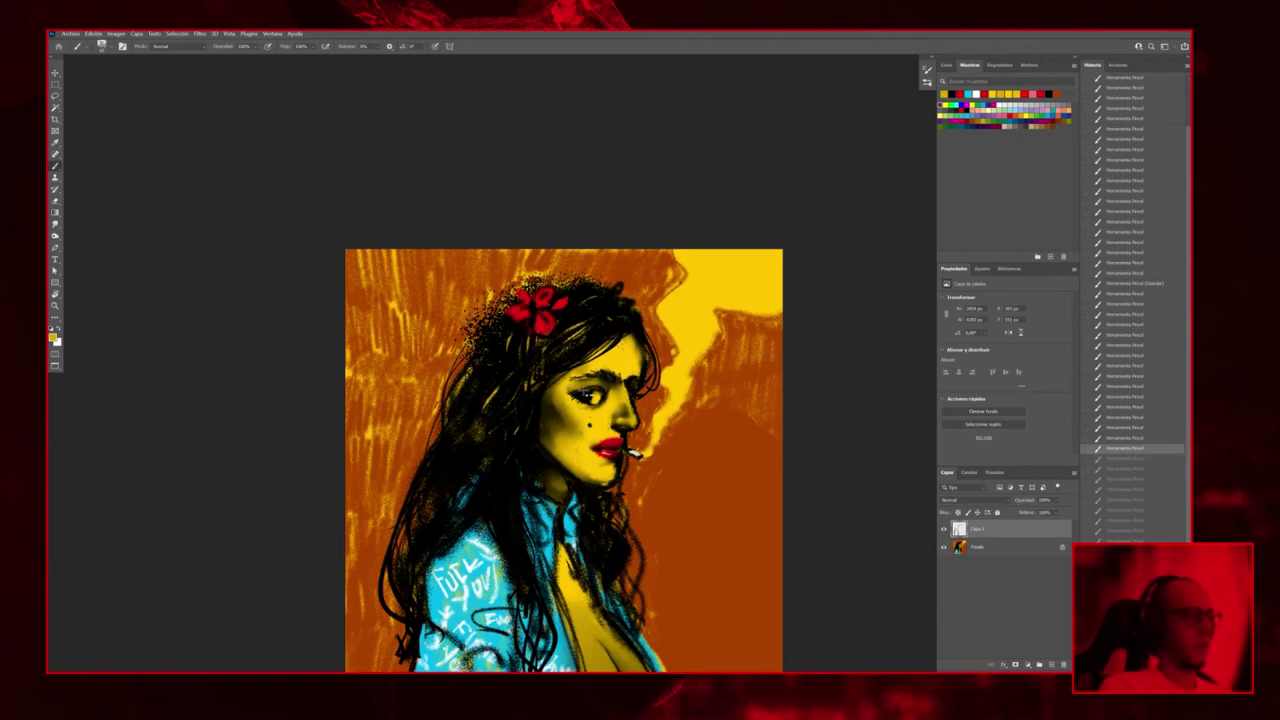
Erase the top layer's paint around the near eye with a rectangular selection, and merge the layer into the background
key(m)
drag(568, 386, 606, 418)
key(ctrl+d)
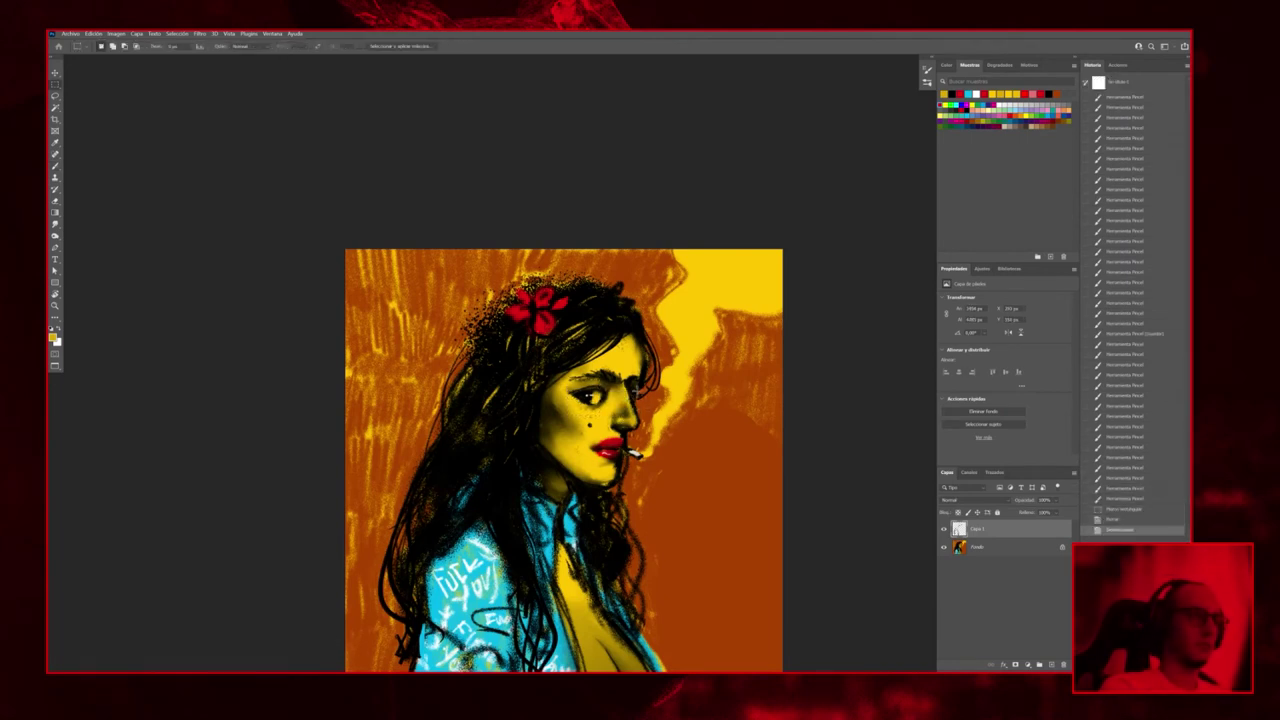
drag(664, 376, 640, 410)
key(b)
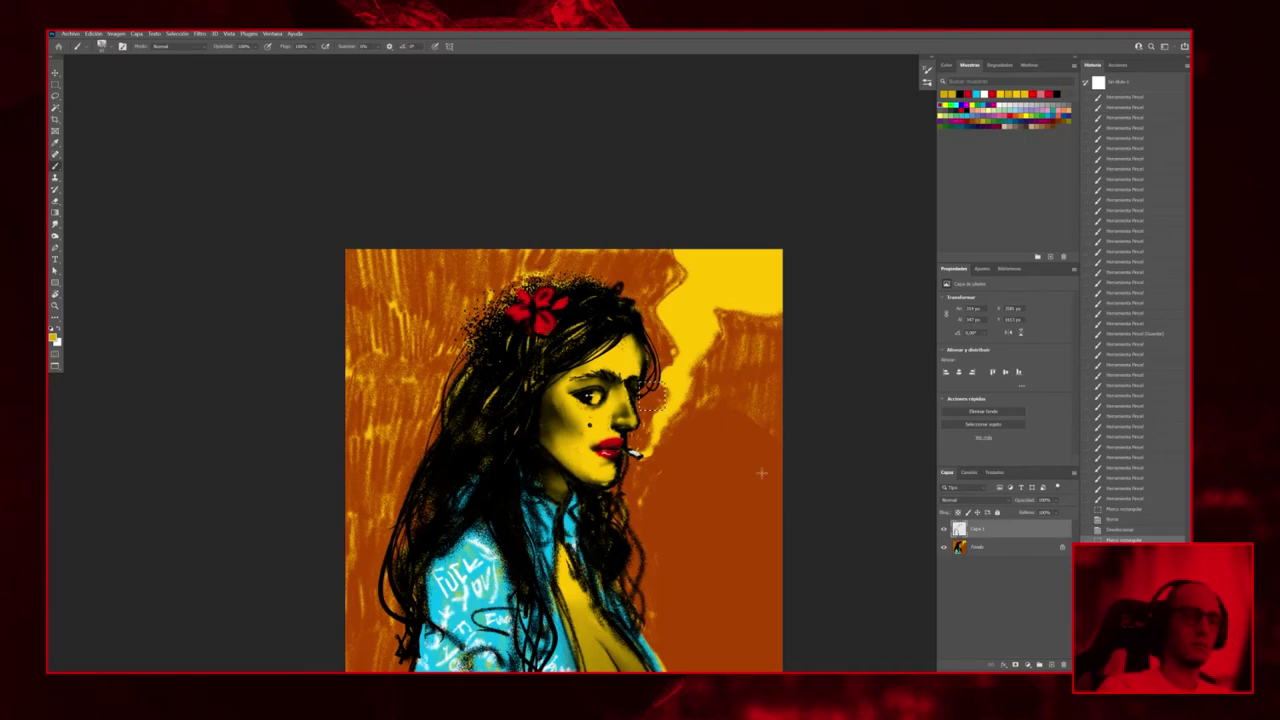
scroll(724, 466, down, 2)
key(Delete)
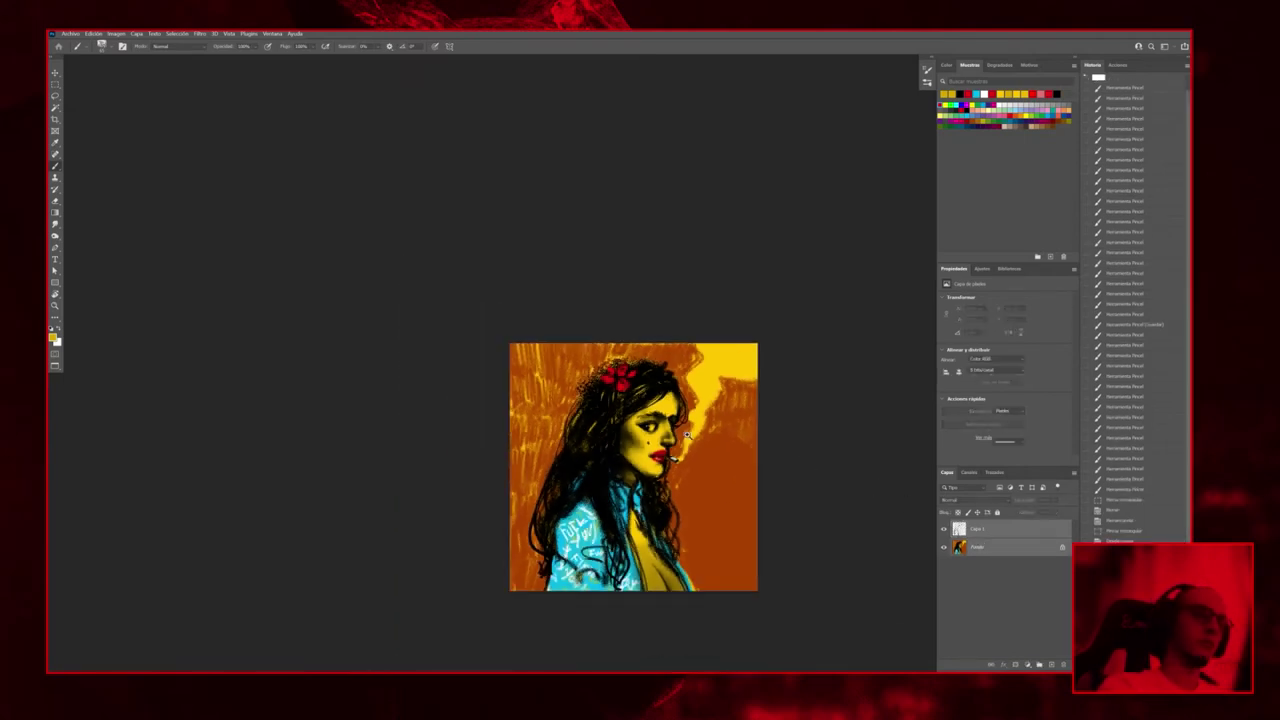
Touch up the face with small strokes in sampled yellow and black on the merged background
scroll(687, 440, up, 3)
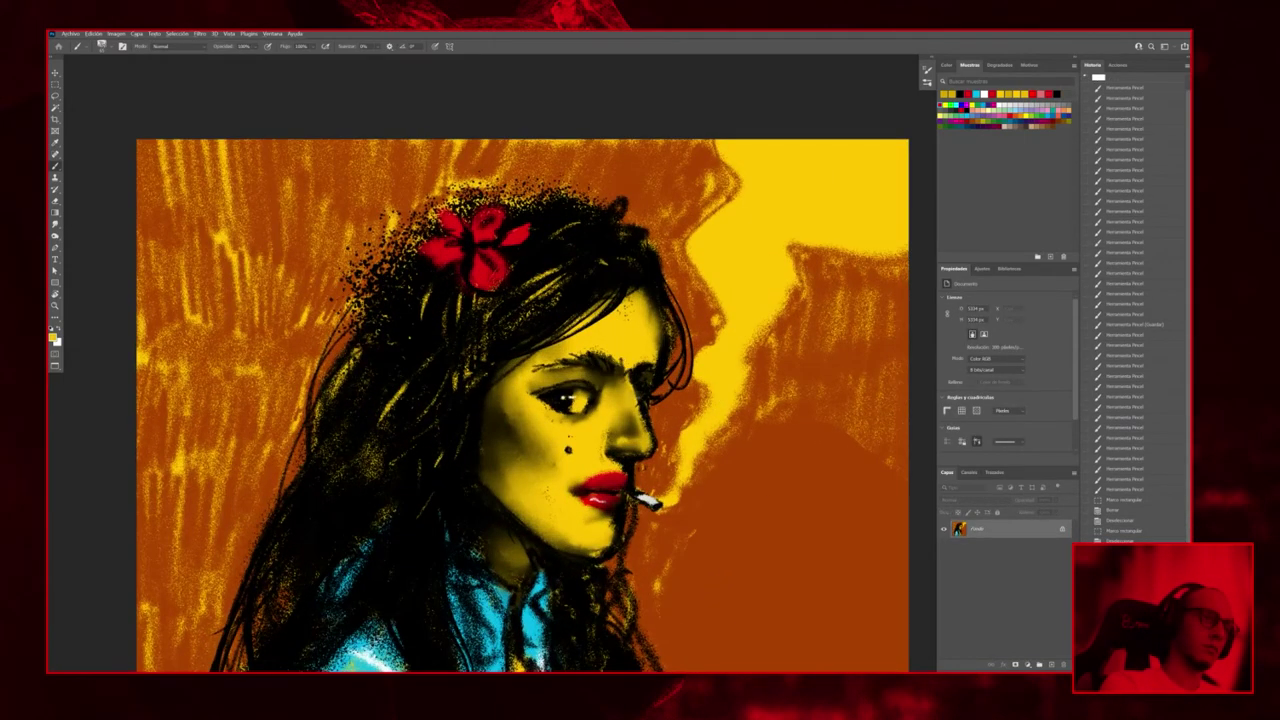
scroll(1135, 300, down, 3)
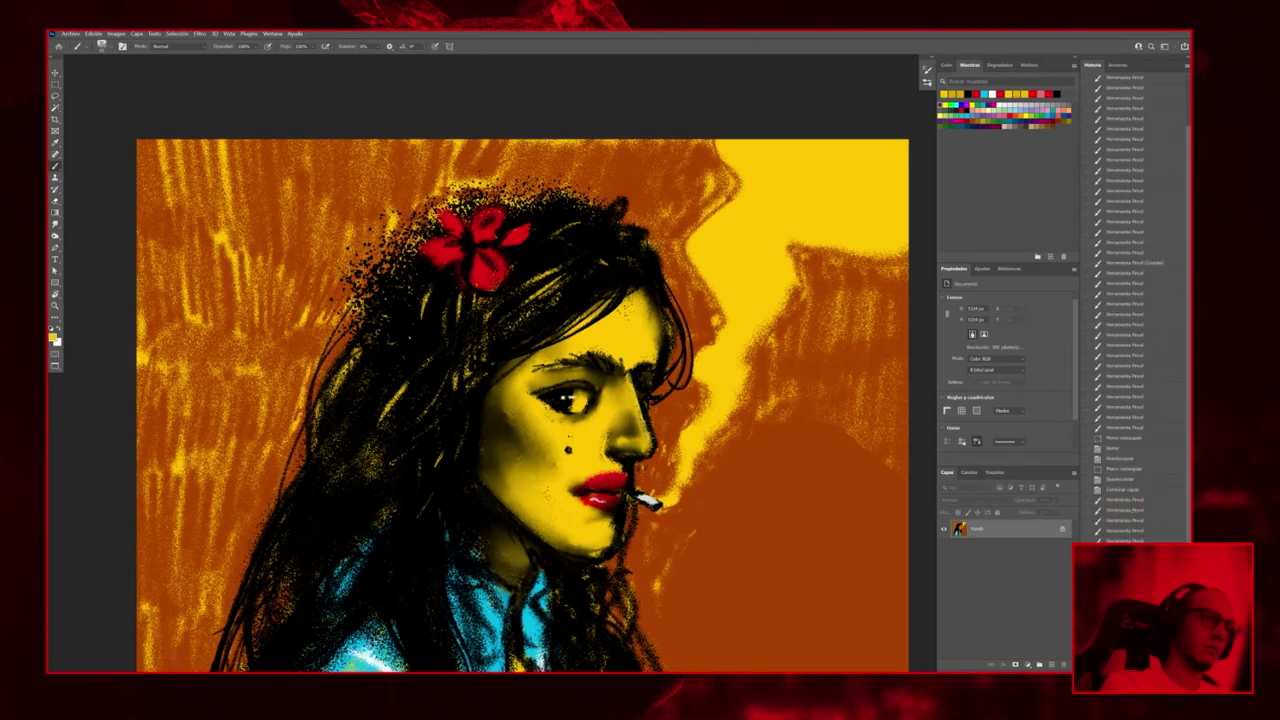
scroll(1135, 300, down, 3)
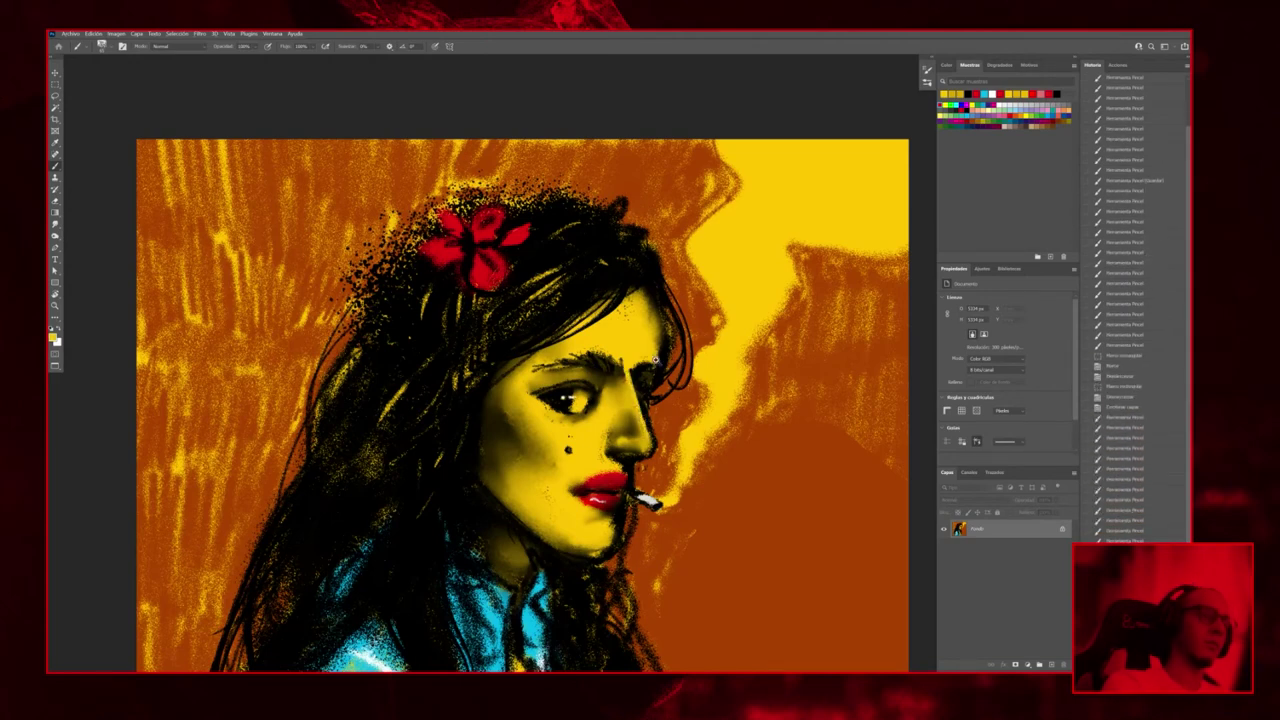
scroll(655, 360, down, 3)
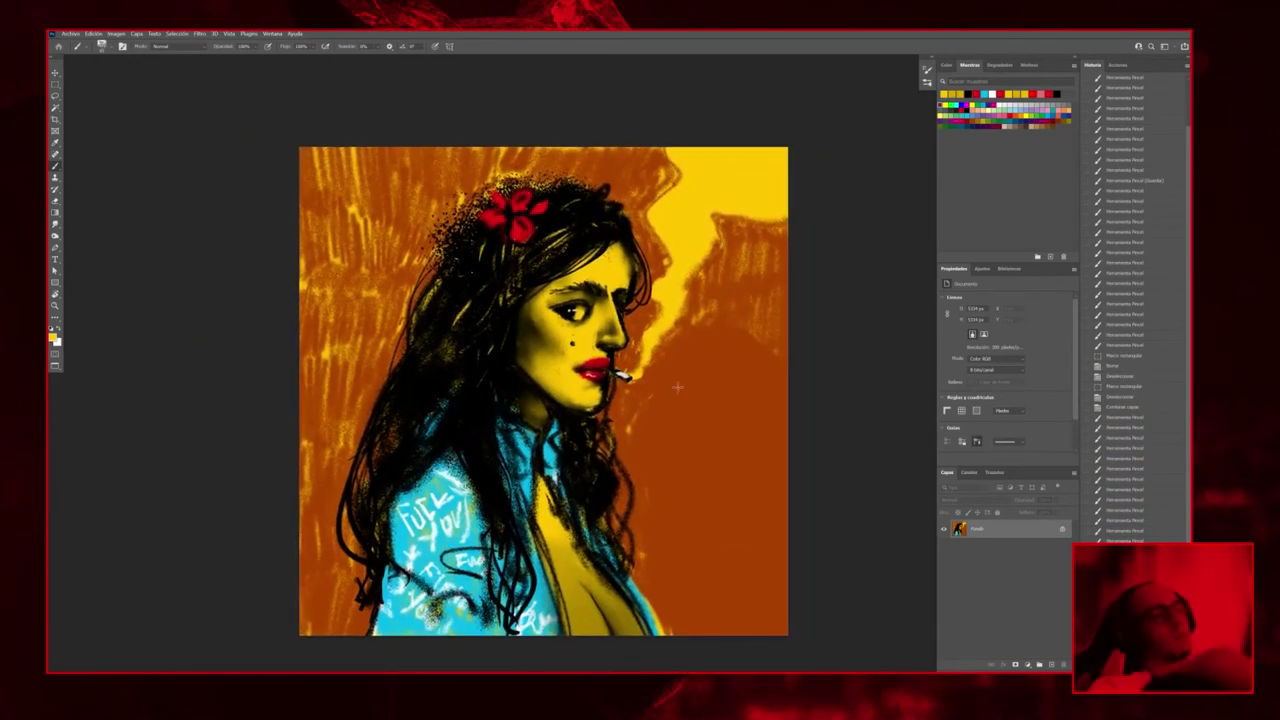
scroll(677, 387, down, 3)
scroll(677, 387, up, 5)
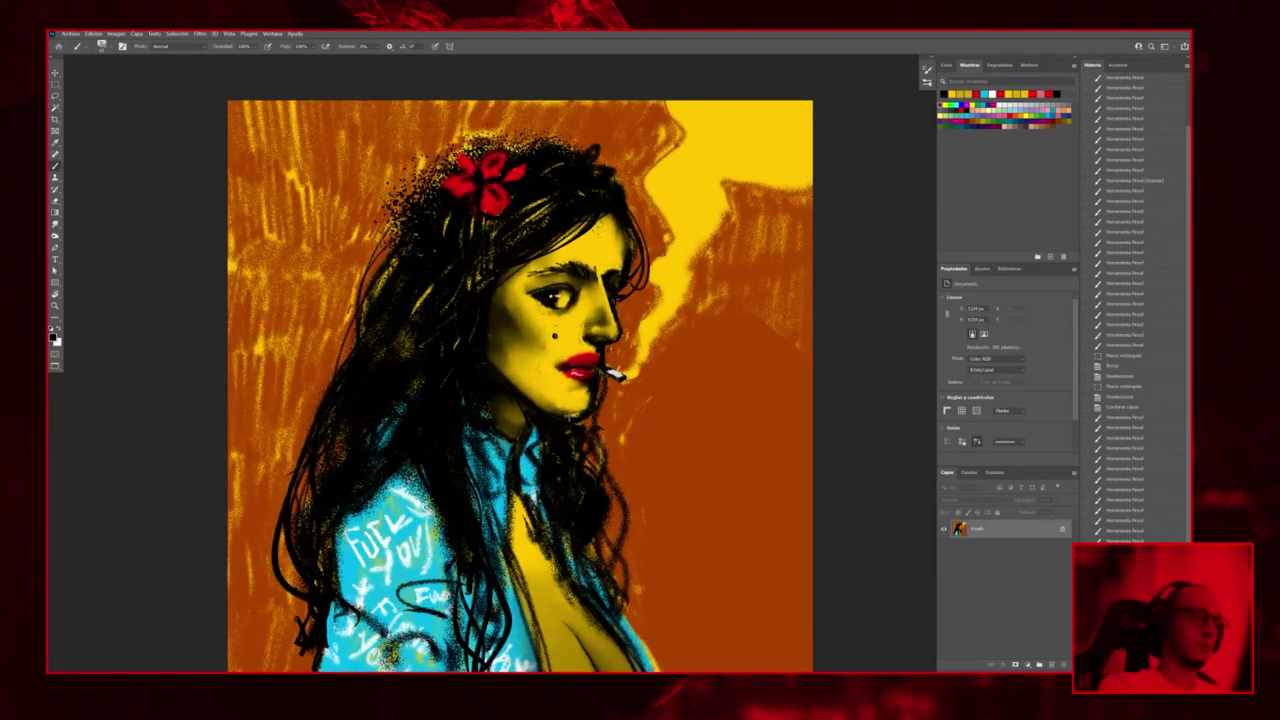
scroll(600, 405, down, 3)
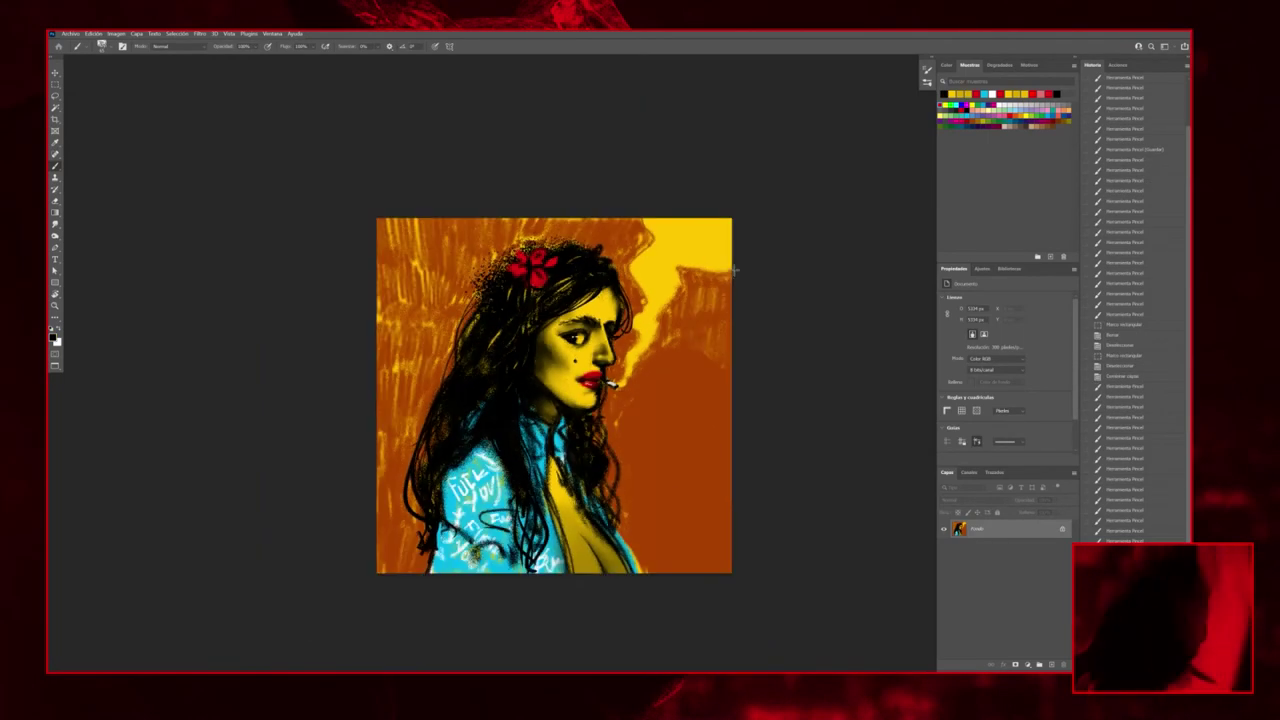
drag(734, 270, 679, 244)
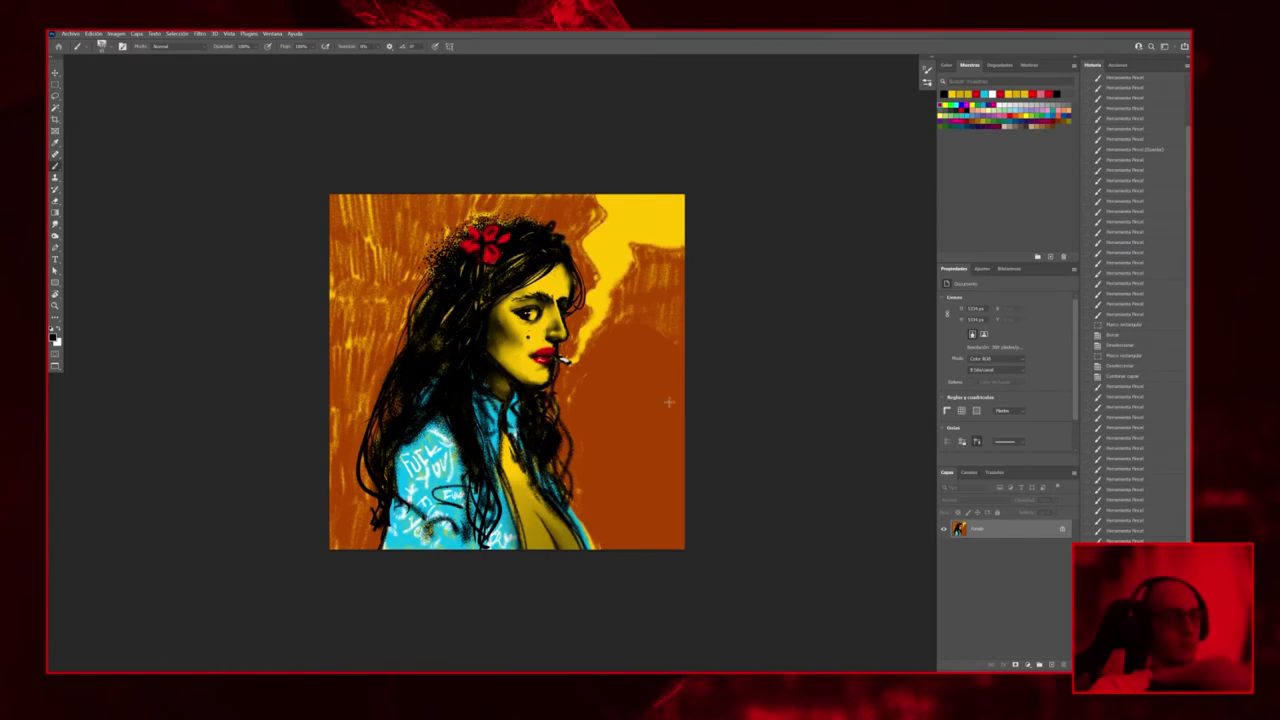
Add an empty layer, and shift the background layer's shadows toward blue by +10 with Color Balance
click(1053, 665)
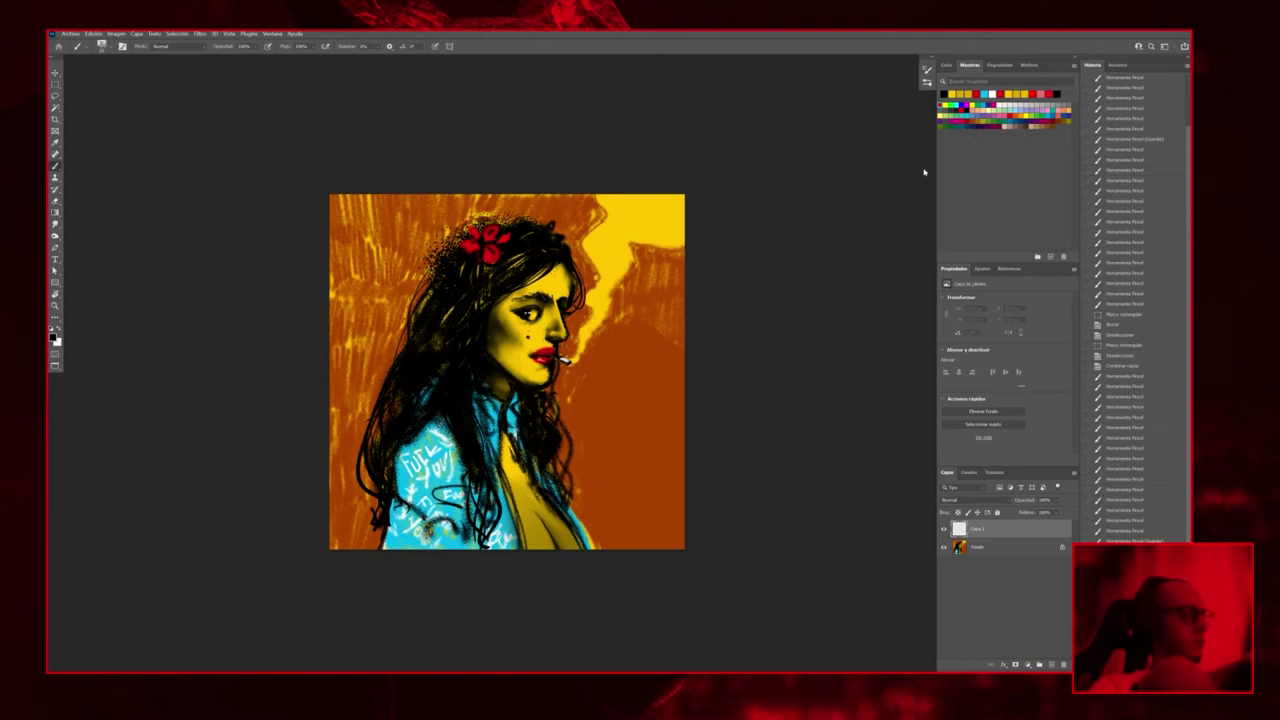
key(ctrl+b)
key(Return)
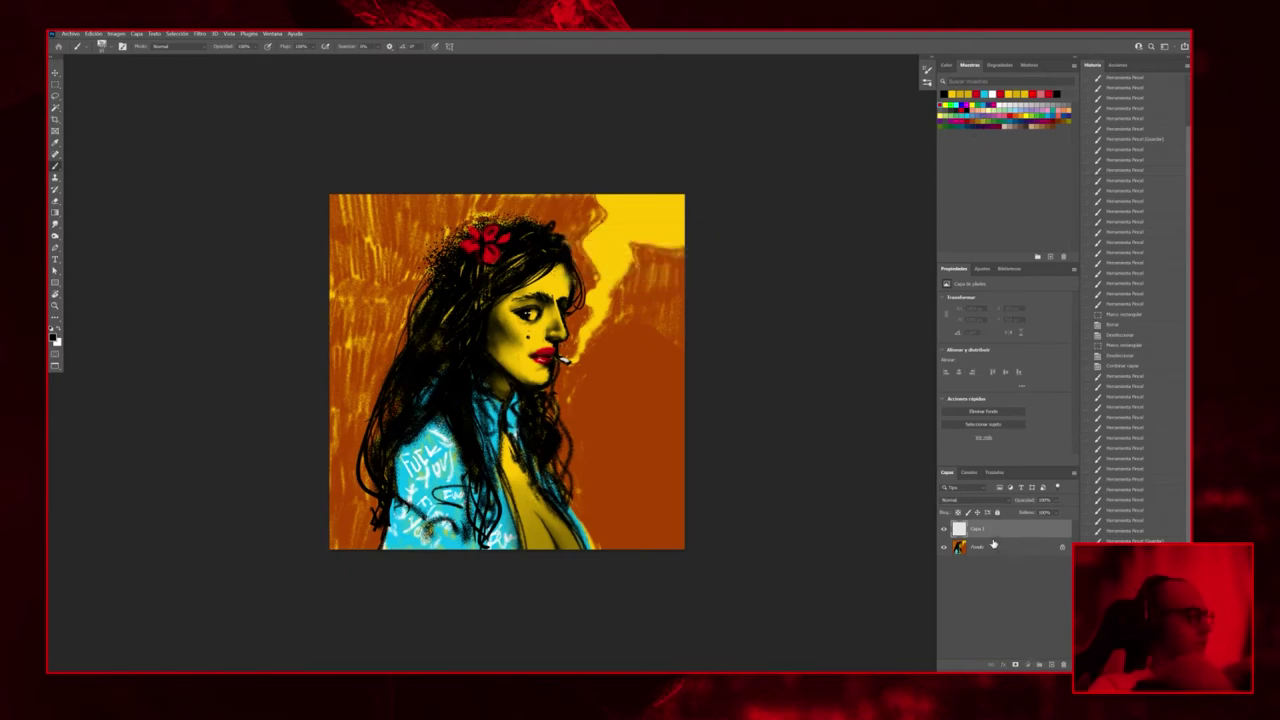
click(995, 547)
key(ctrl+b)
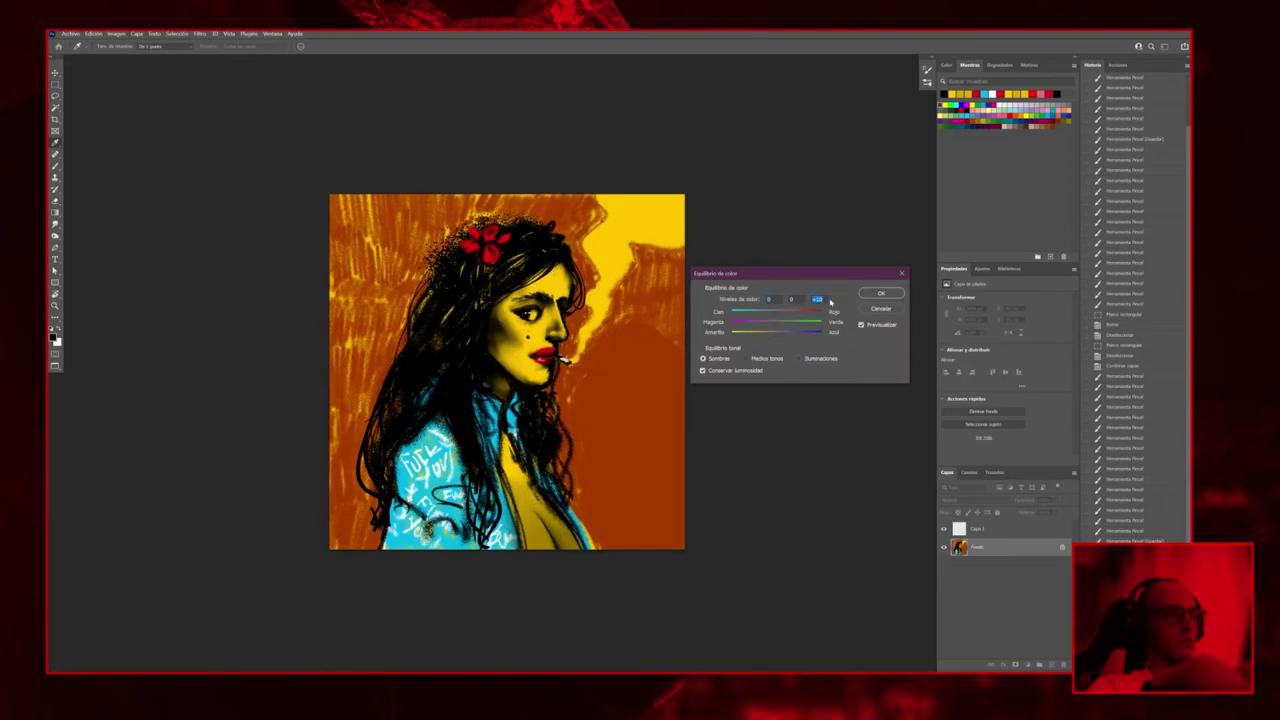
click(887, 297)
Fill the empty layer with a dark violet-blue swatch and set its blend mode to Exclusion
click(1000, 528)
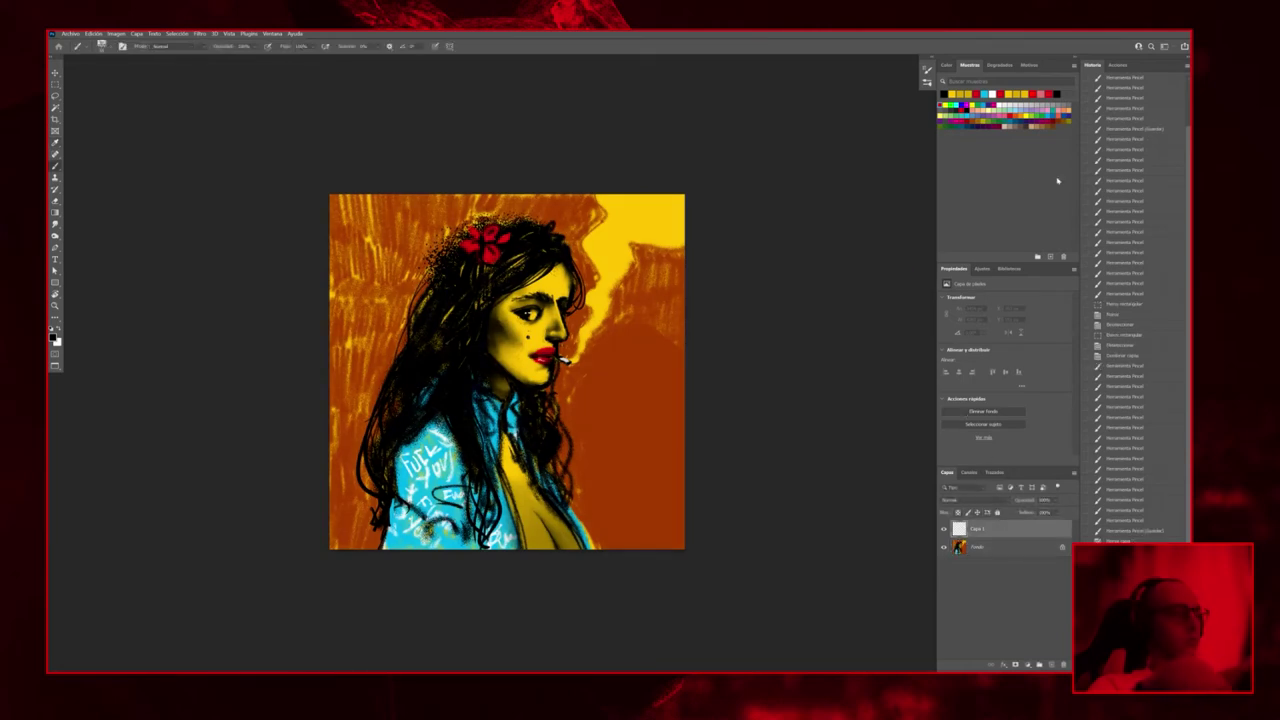
click(978, 124)
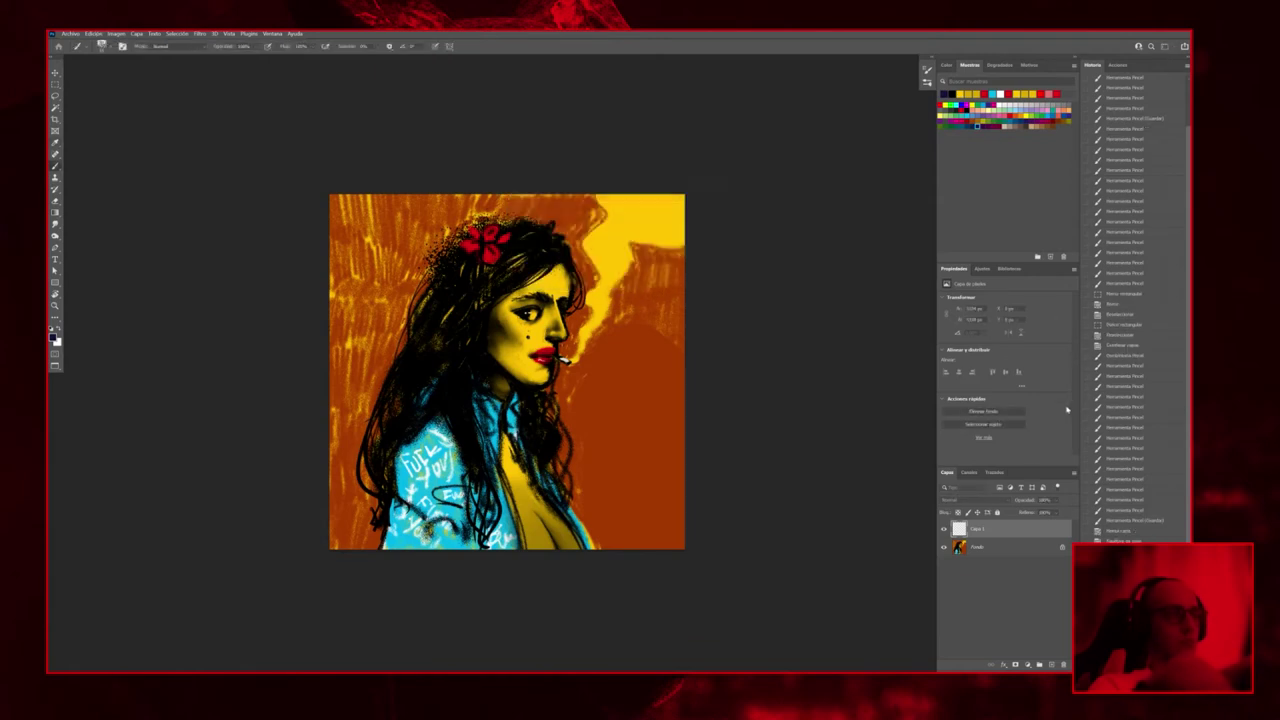
key(alt+BackSpace)
click(976, 501)
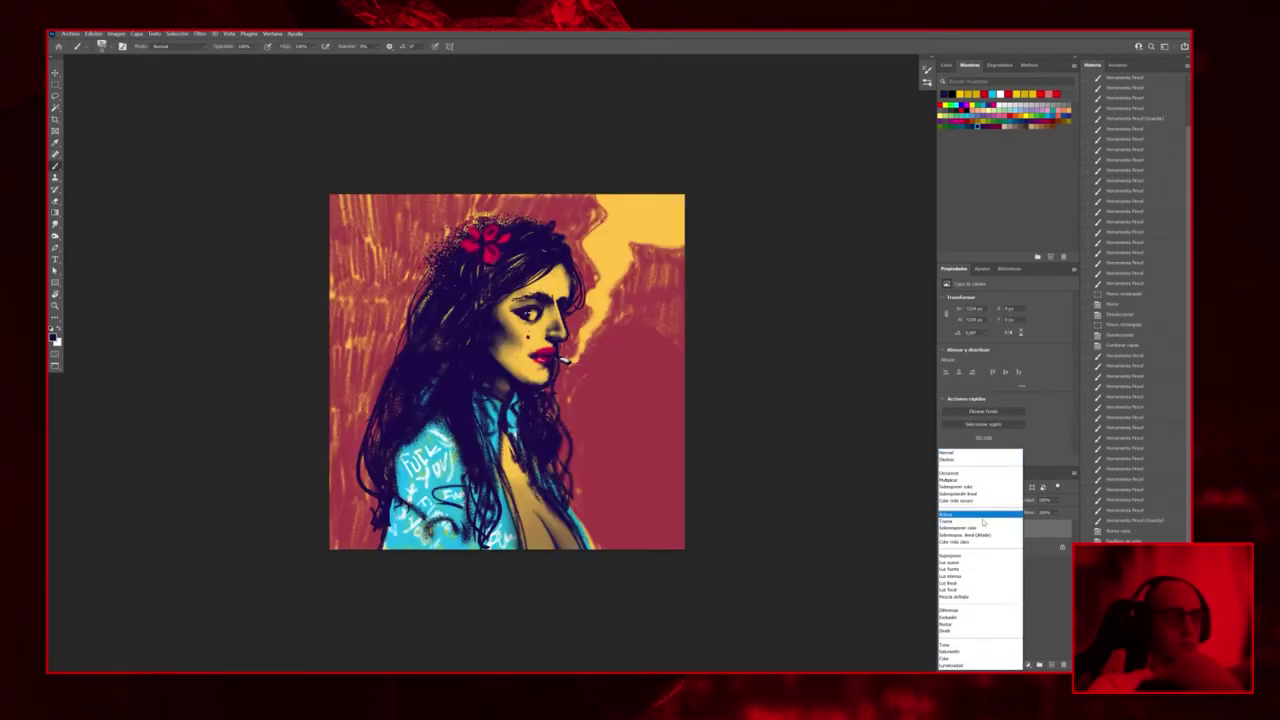
click(1000, 620)
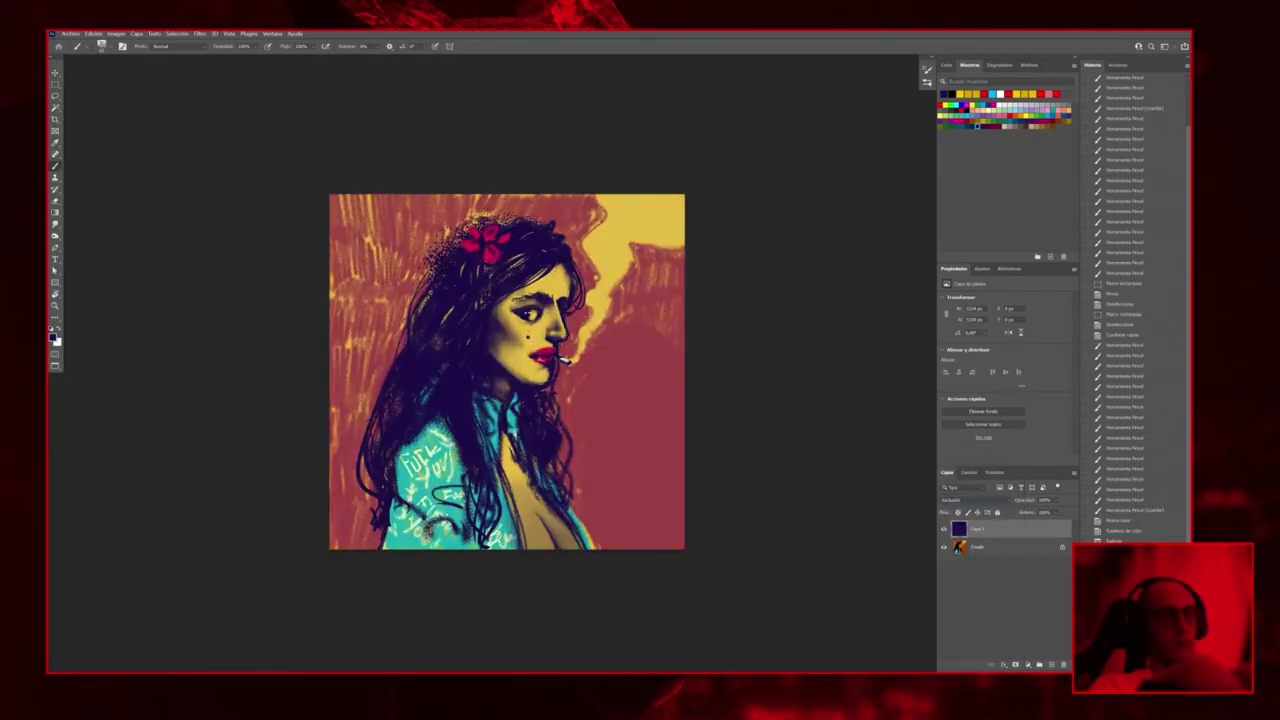
Lower the fill opacity of the violet-blue tint layer and merge it with the background
drag(1026, 512, 1017, 519)
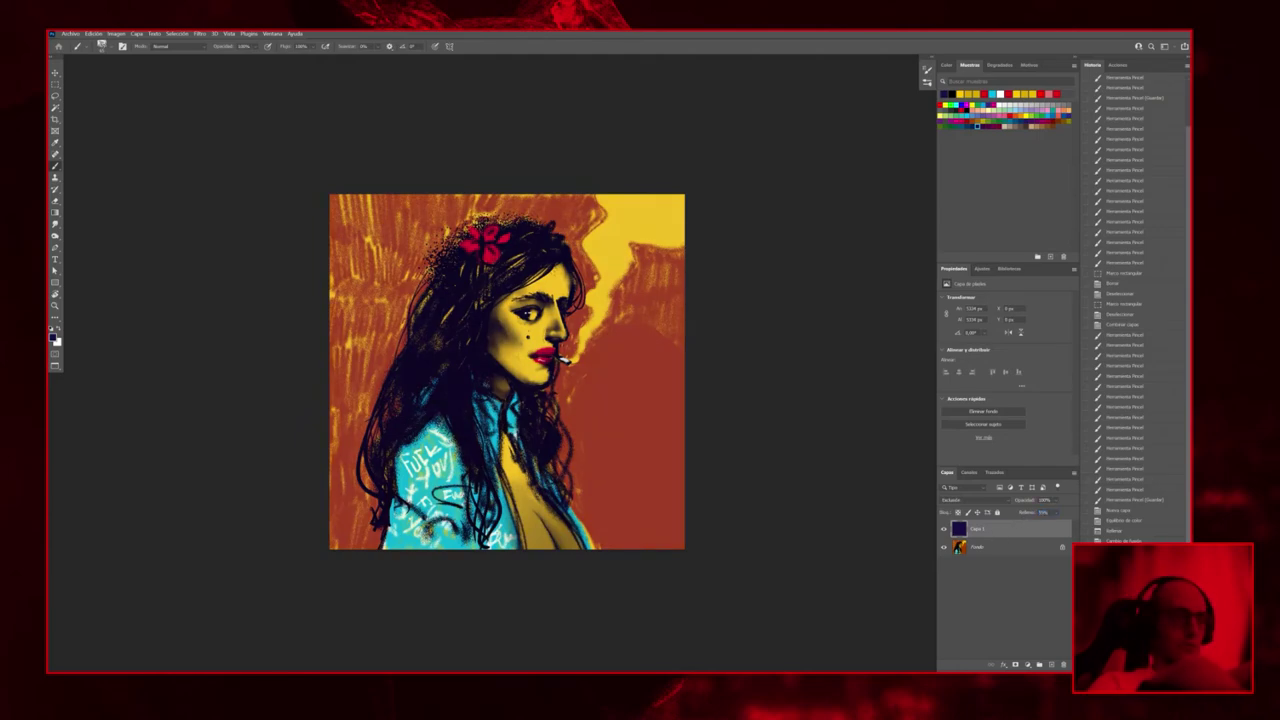
shift+click(1022, 552)
key(ctrl+e)
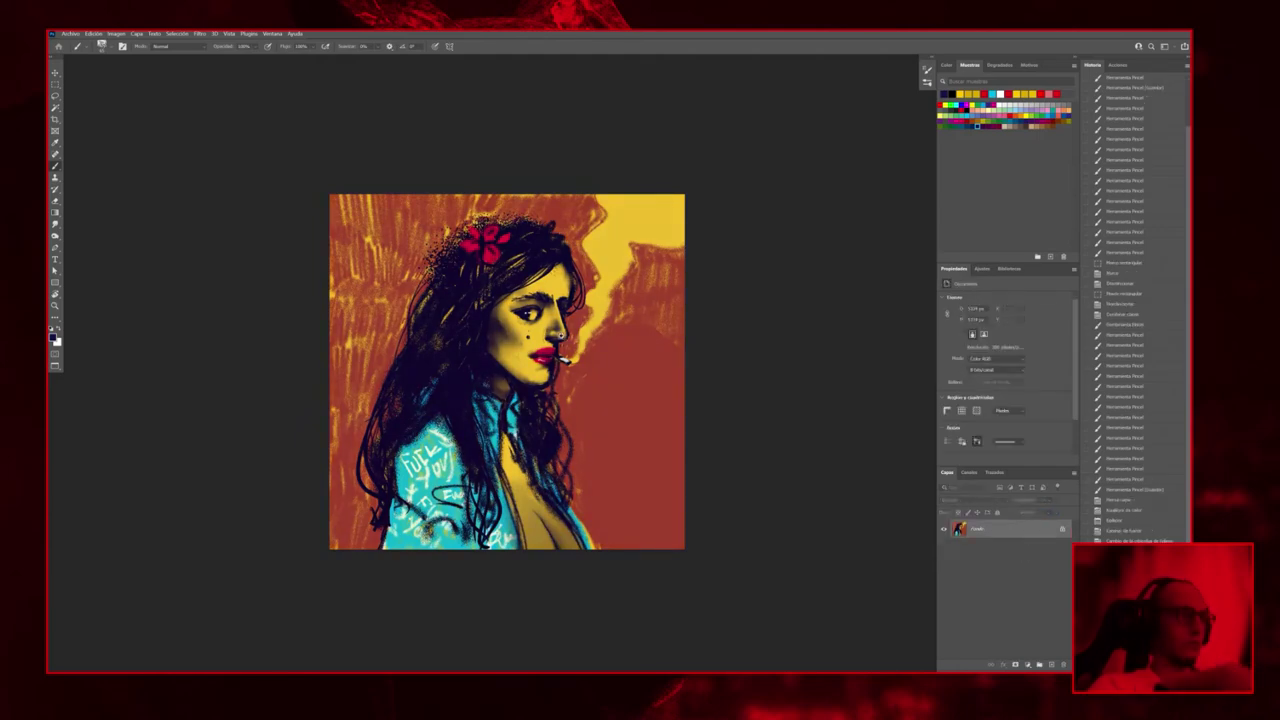
Duplicate the background portrait layer and open the Liquify filter on the copy
scroll(542, 345, up, 3)
scroll(542, 345, down, 2)
scroll(546, 352, down, 2)
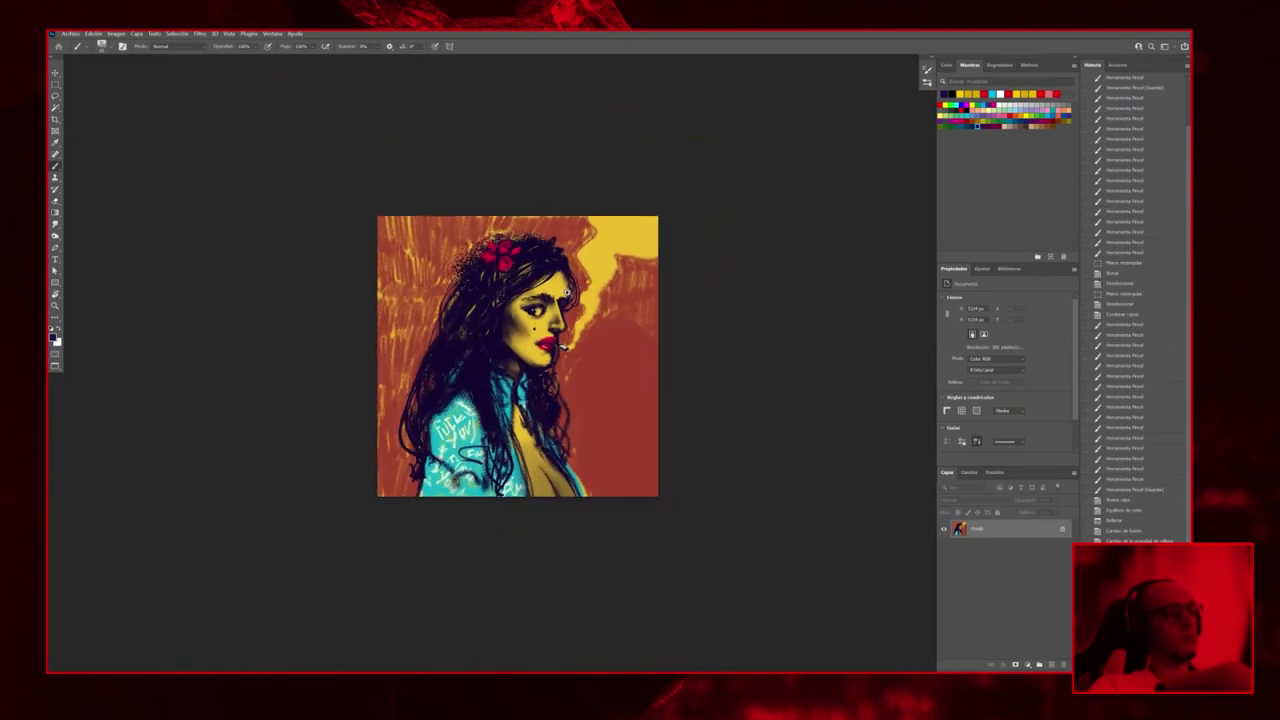
scroll(570, 280, up, 3)
key(ctrl+j)
click(199, 33)
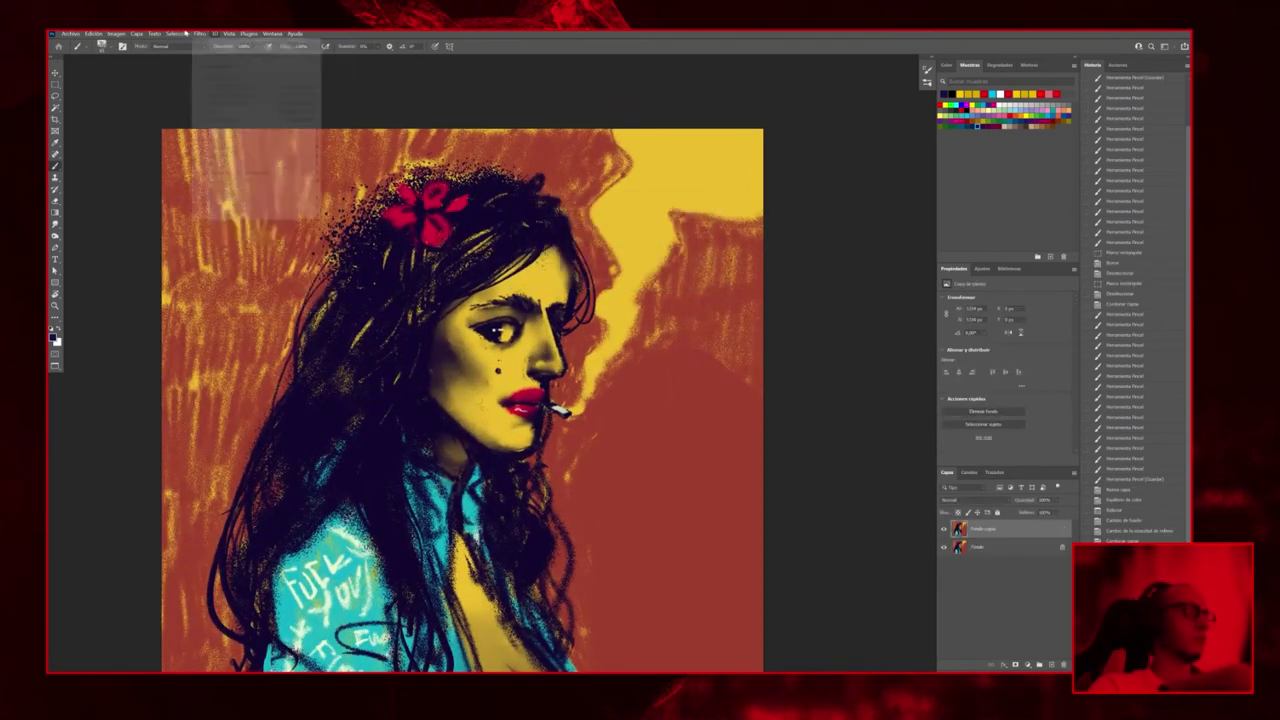
click(250, 110)
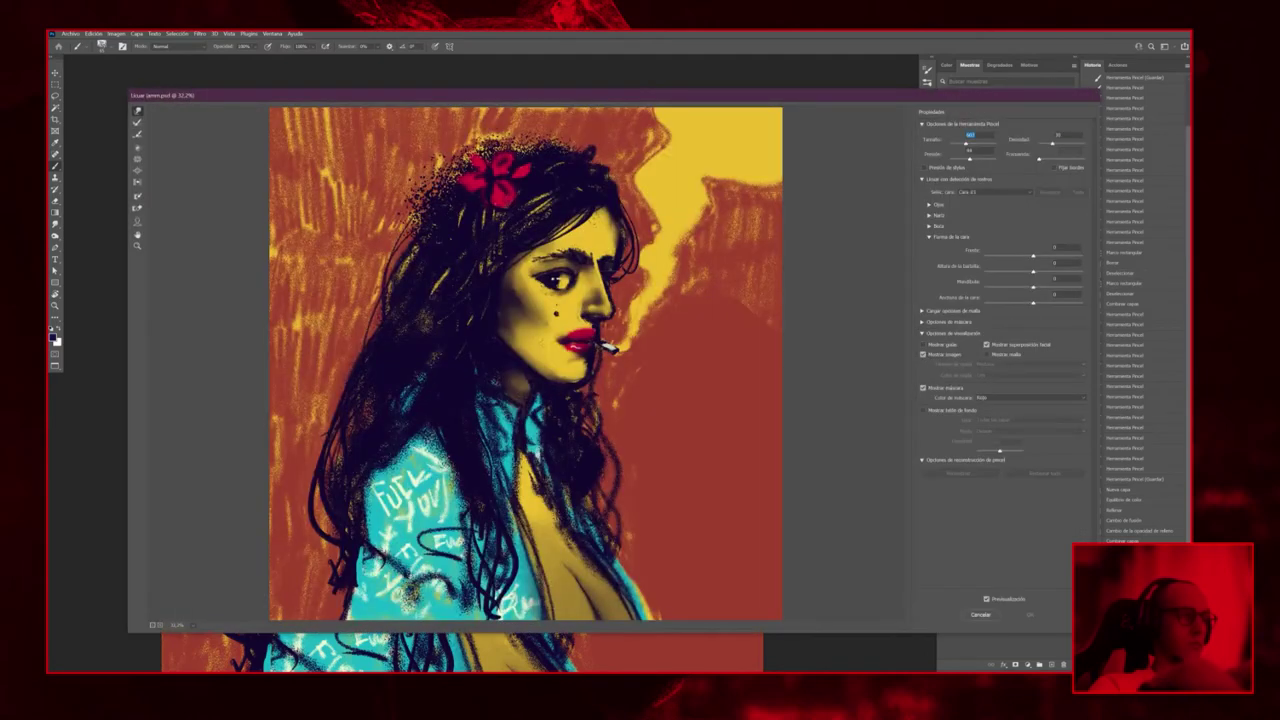
Reshape the face, neck and hair contours slightly with Liquify's Forward Warp strokes and apply the filter
drag(614, 272, 600, 215)
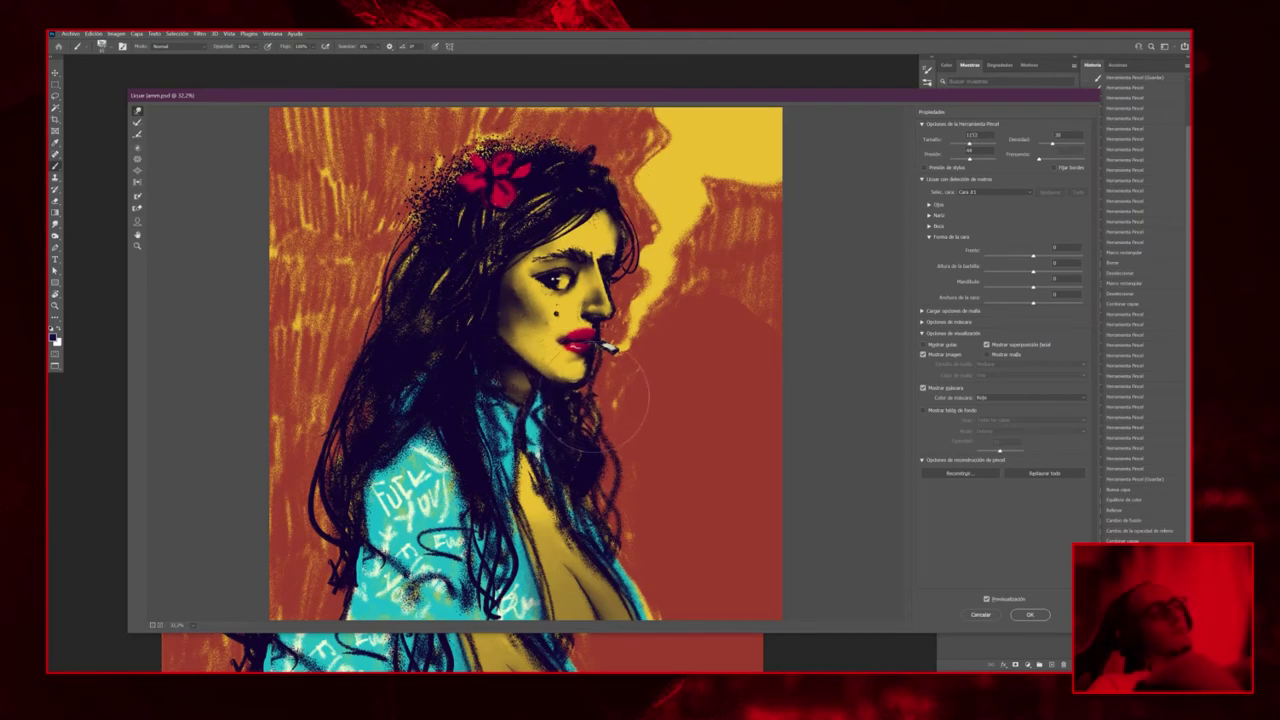
mouse_move(565, 405)
mouse_down()
mouse_move(580, 425)
mouse_move(636, 421)
mouse_up()
key(d)
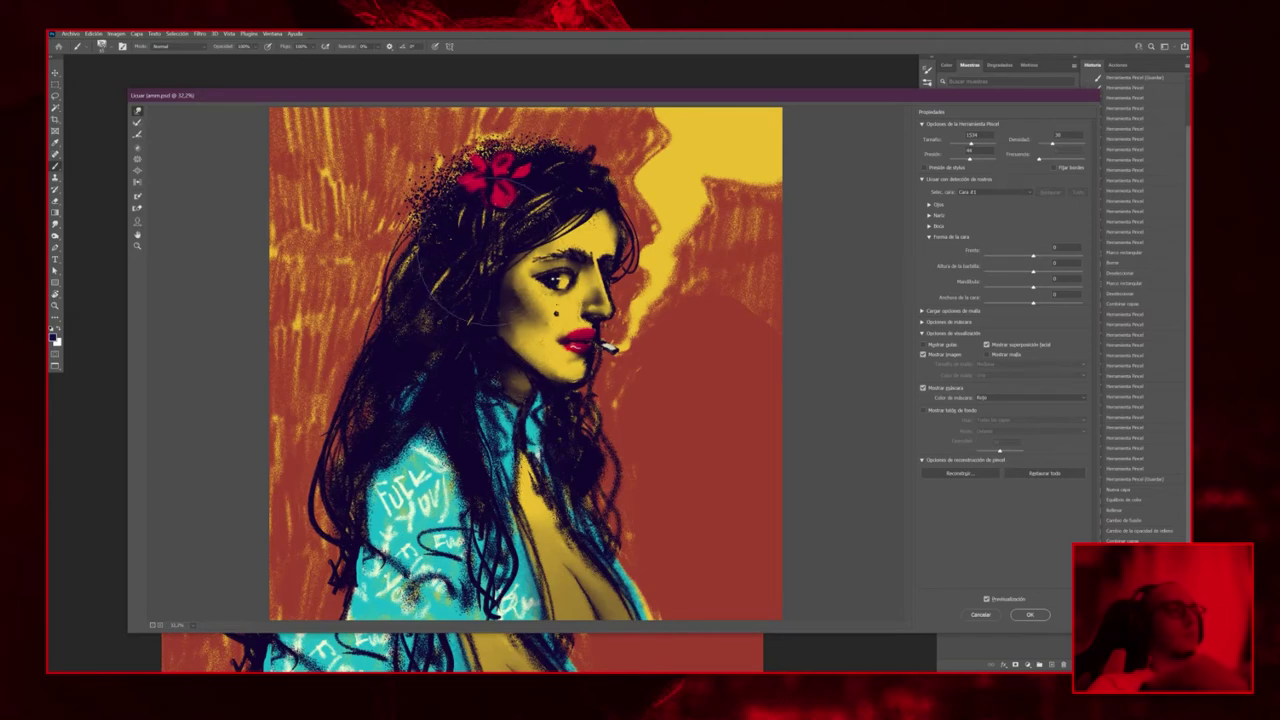
key(alt)
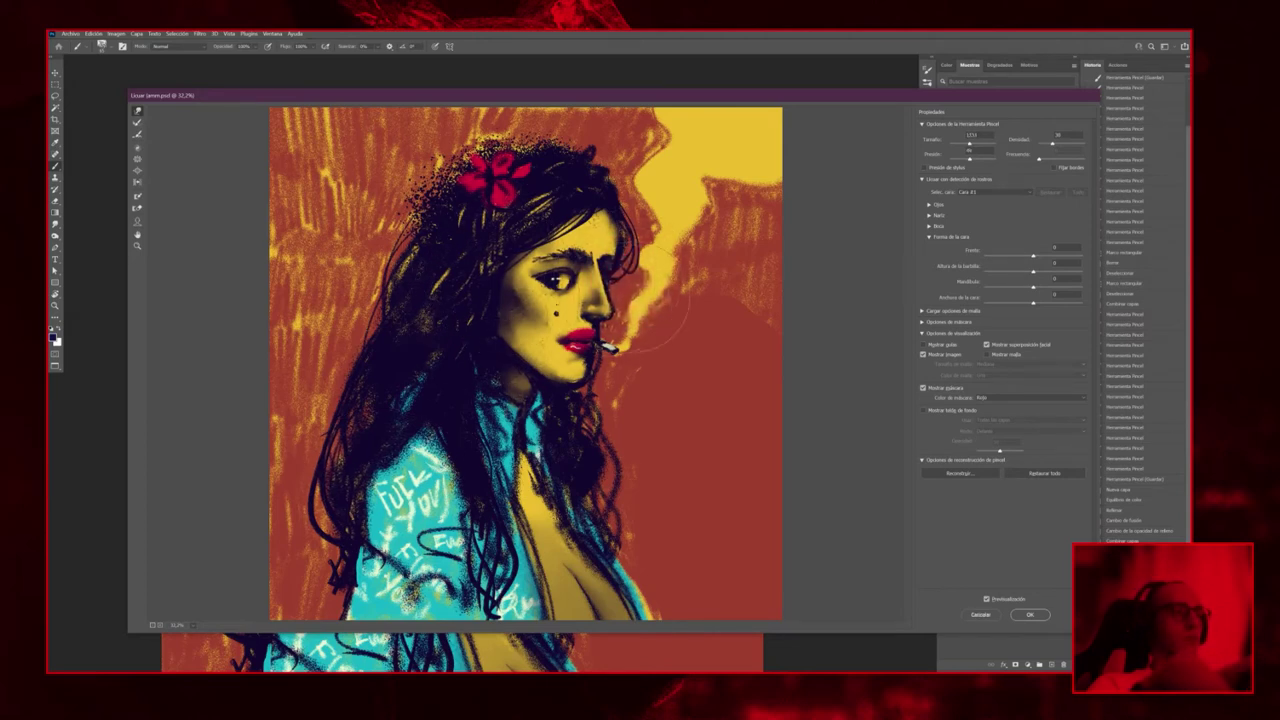
drag(610, 290, 665, 195)
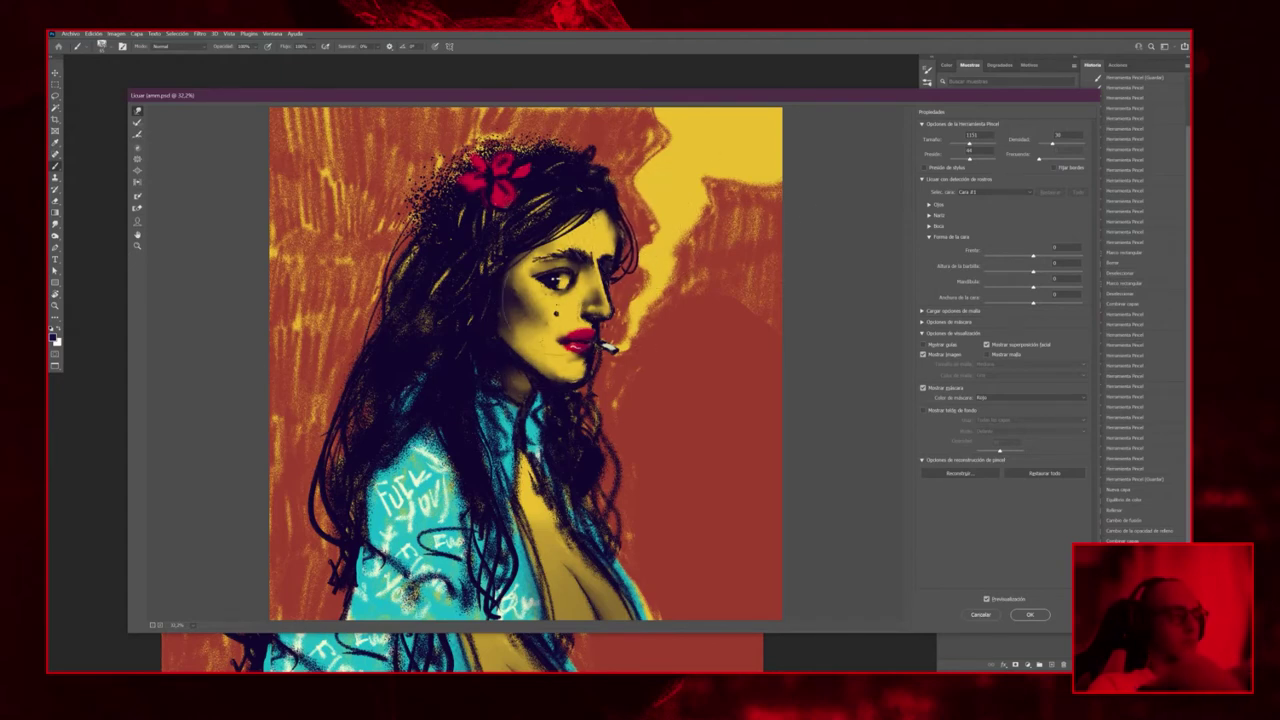
key(alt)
mouse_move(540, 300)
mouse_down()
mouse_move(570, 285)
mouse_move(550, 285)
mouse_up()
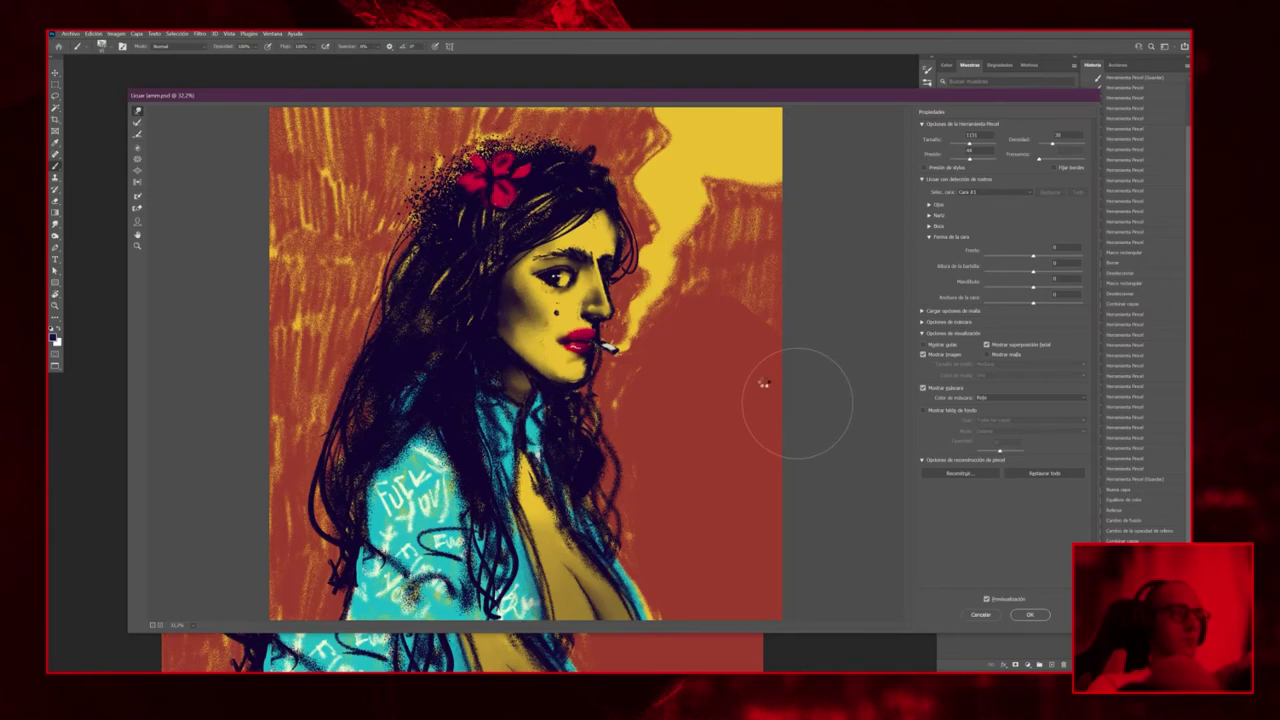
key(Return)
Compare the liquified copy with the original by toggling its visibility, and merge it into the background layer
scroll(666, 389, down, 6)
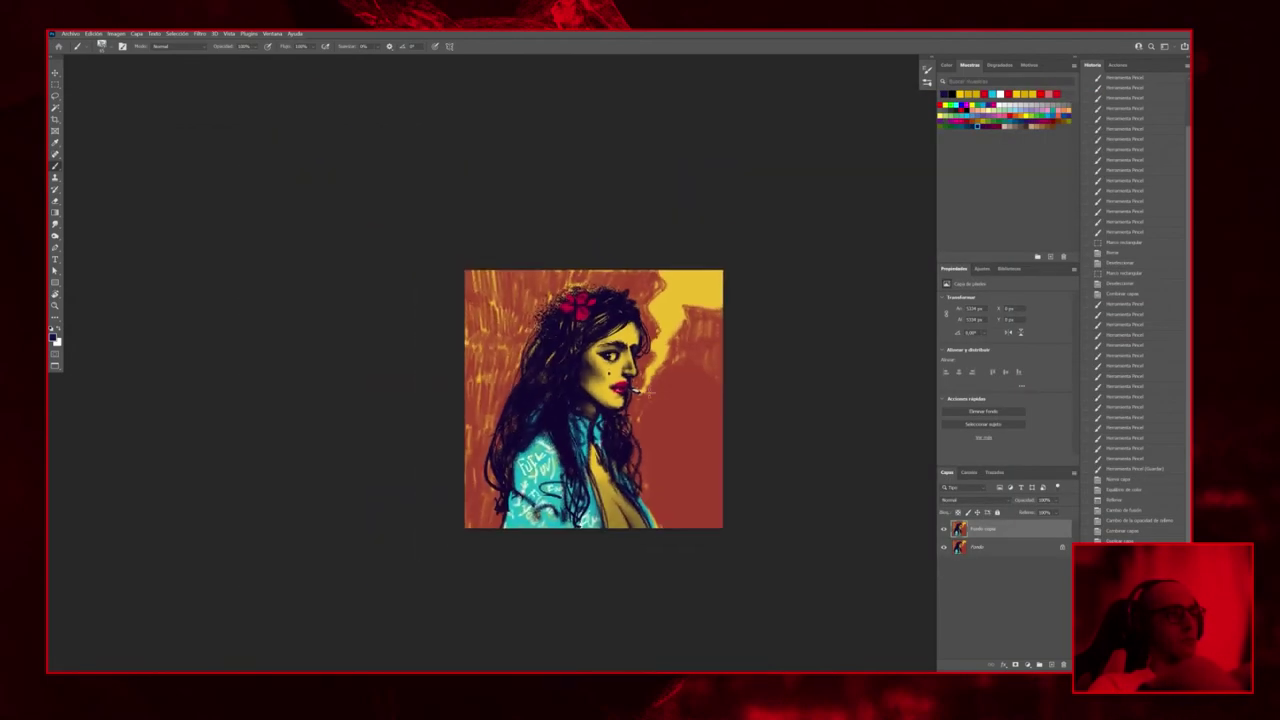
scroll(668, 302, up, 3)
scroll(669, 302, up, 2)
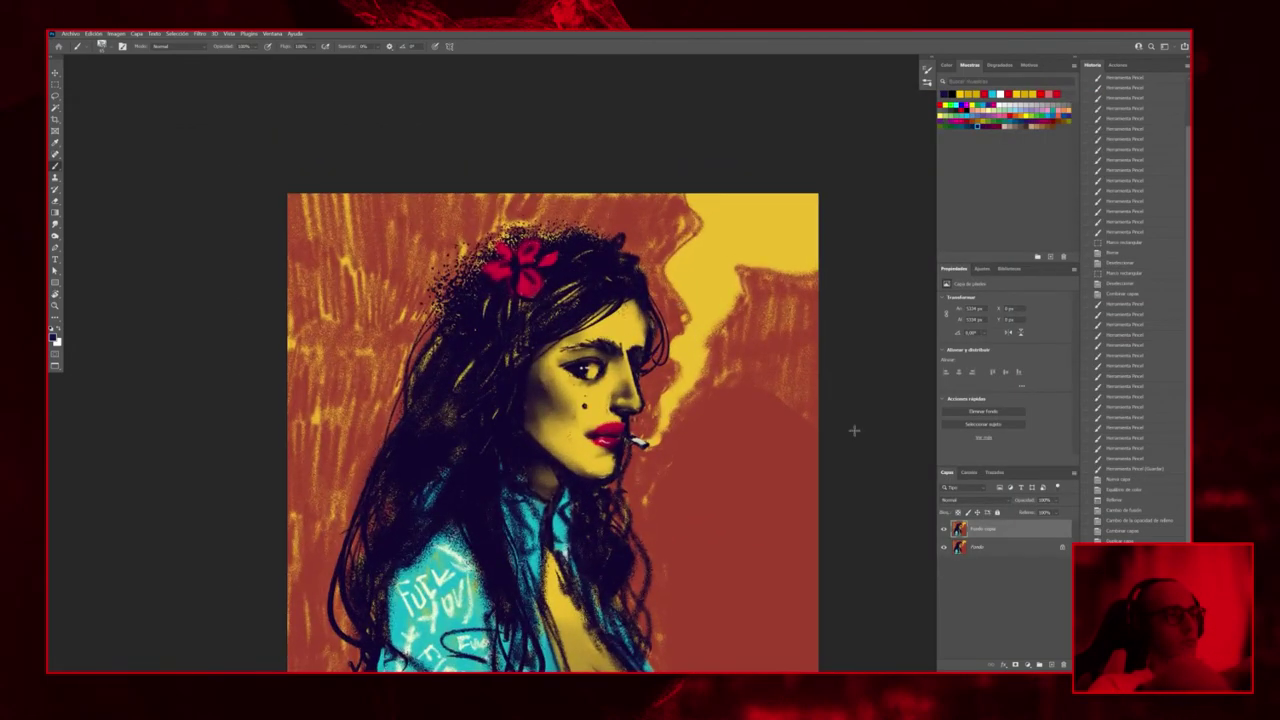
click(944, 531)
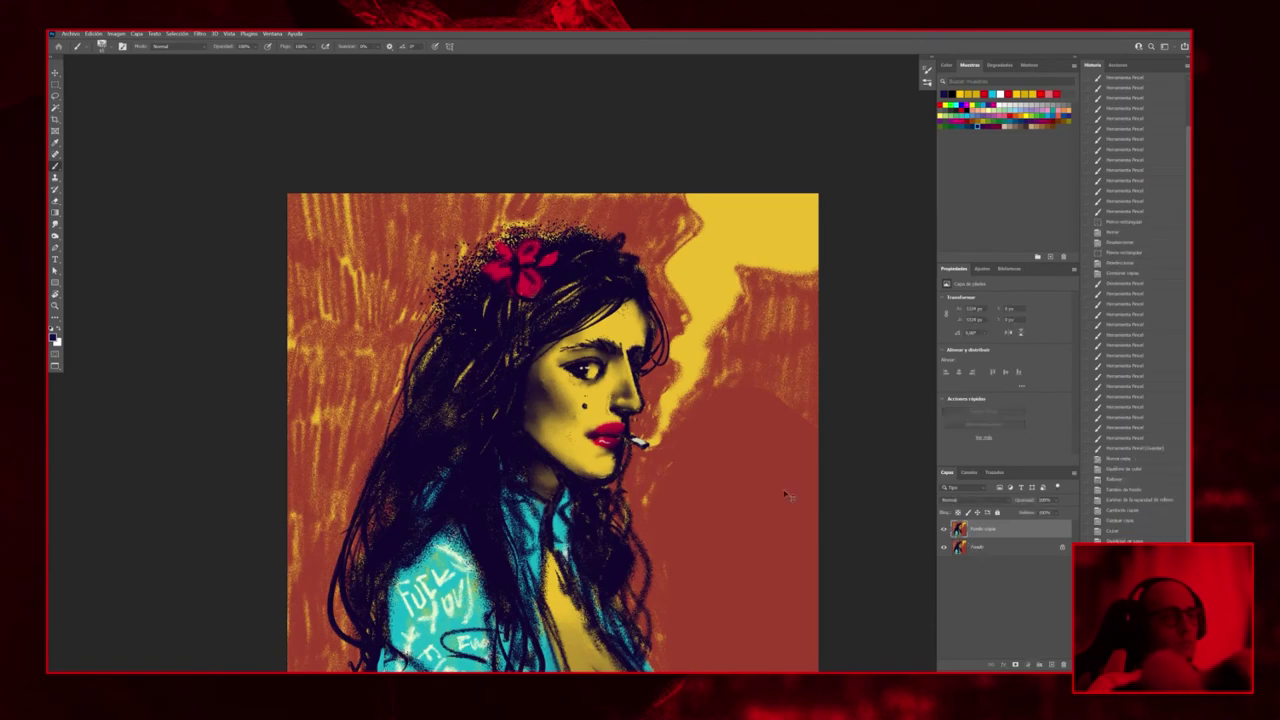
key(Delete)
drag(668, 481, 690, 304)
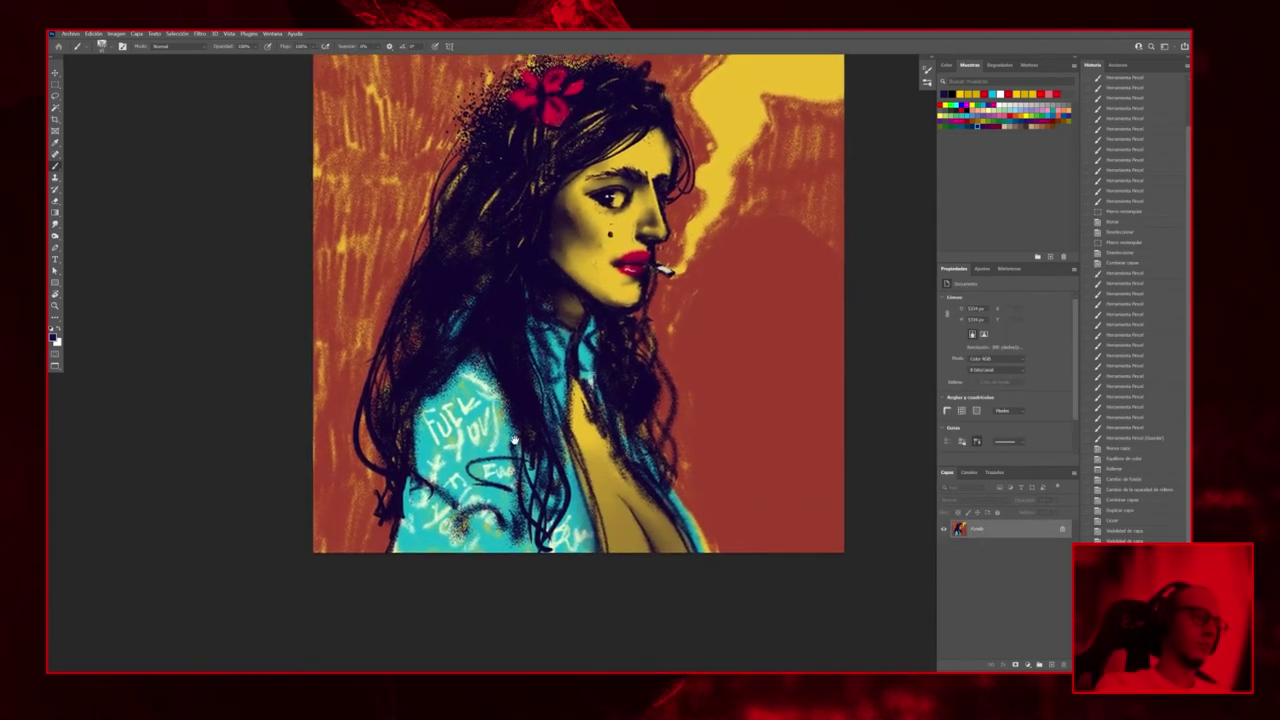
alt+click(423, 447)
mouse_move(430, 410)
mouse_down()
mouse_move(462, 462)
mouse_move(478, 436)
mouse_up()
key(ctrl+z)
key(ctrl+z)
key(ctrl+z)
key(ctrl+z)
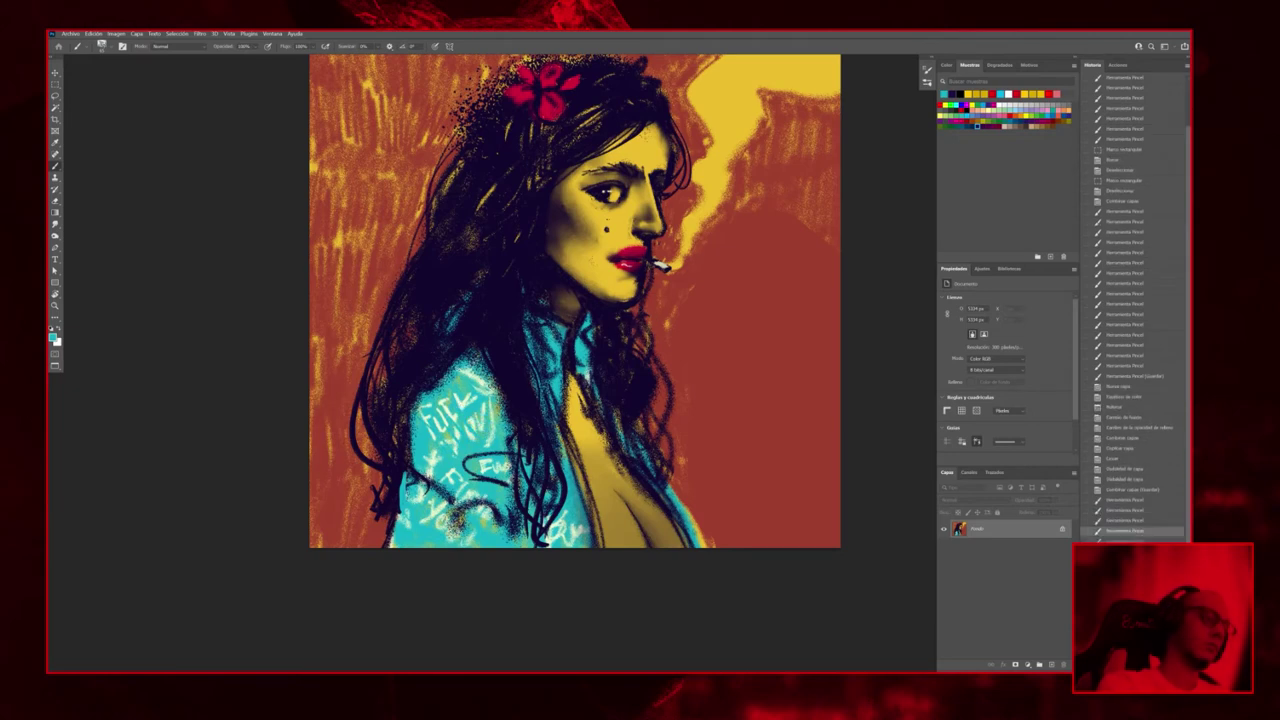
key(ctrl+z)
key(ctrl+z)
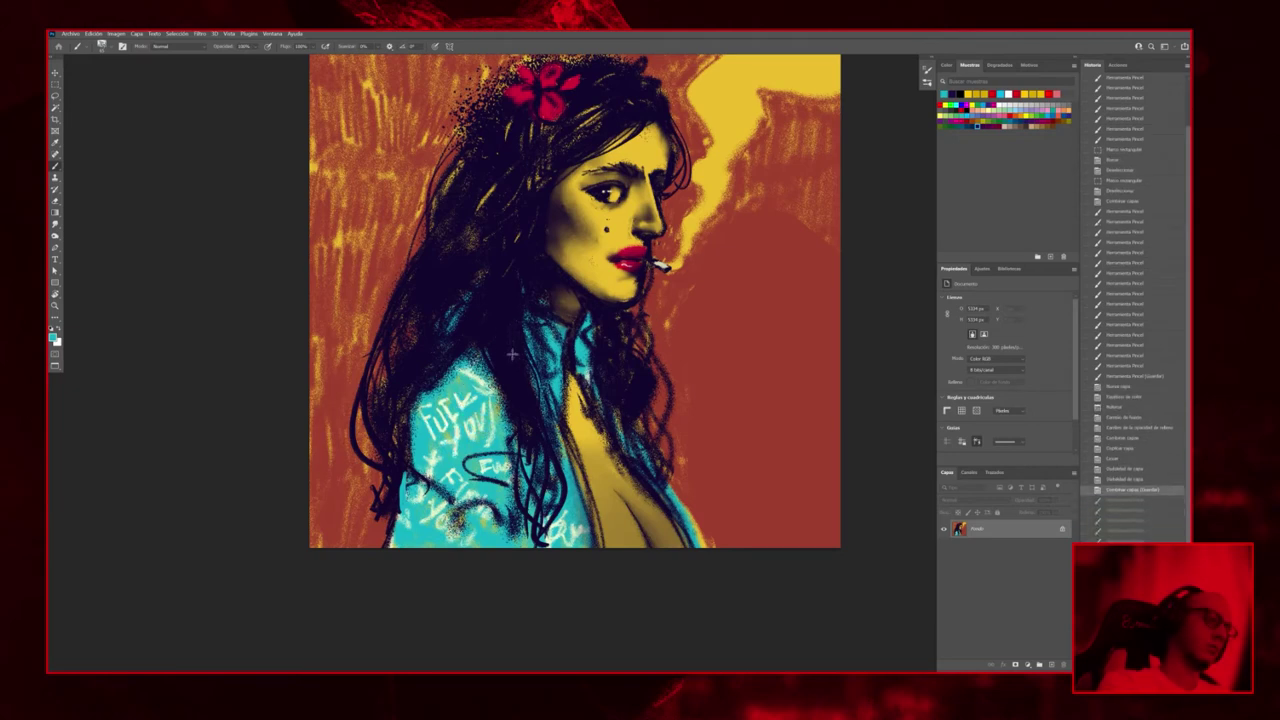
Sample the hair's dark navy and paint thin shadow strokes along the large lettering on the jacket's shoulder
alt+click(508, 376)
scroll(1135, 300, up, 2)
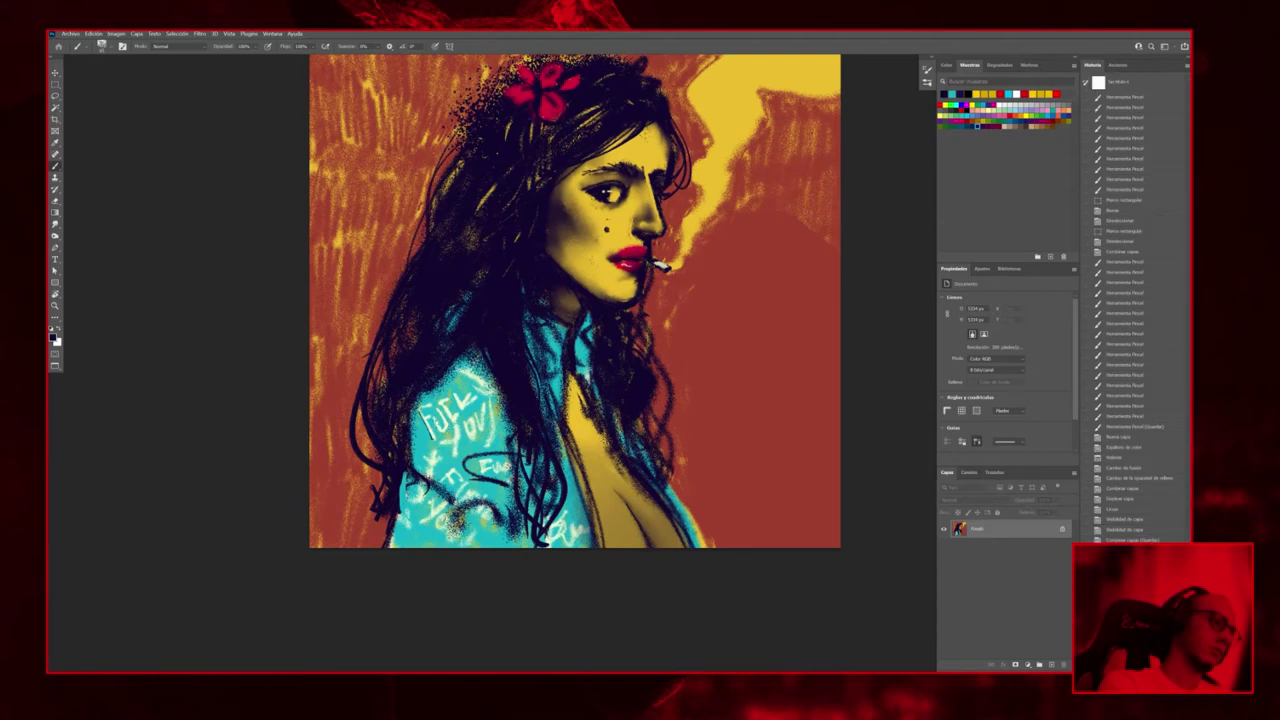
click(444, 416)
click(444, 416)
click(454, 420)
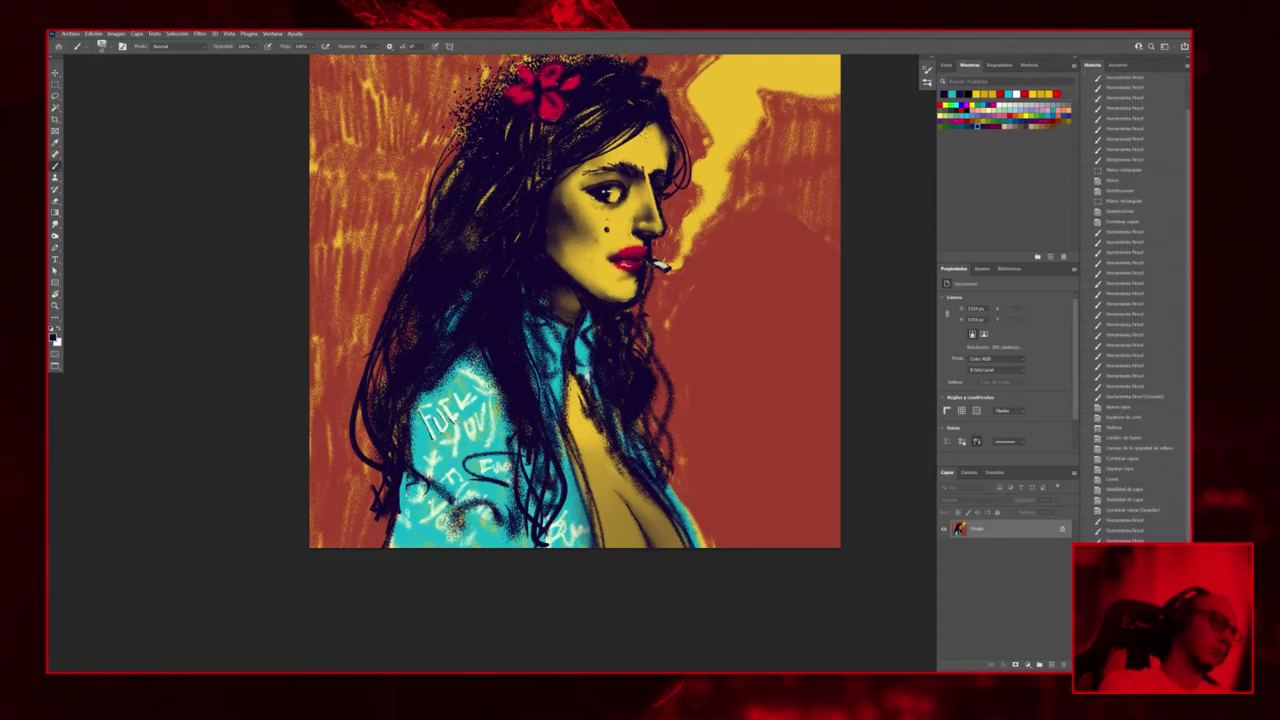
click(458, 408)
click(460, 406)
click(463, 405)
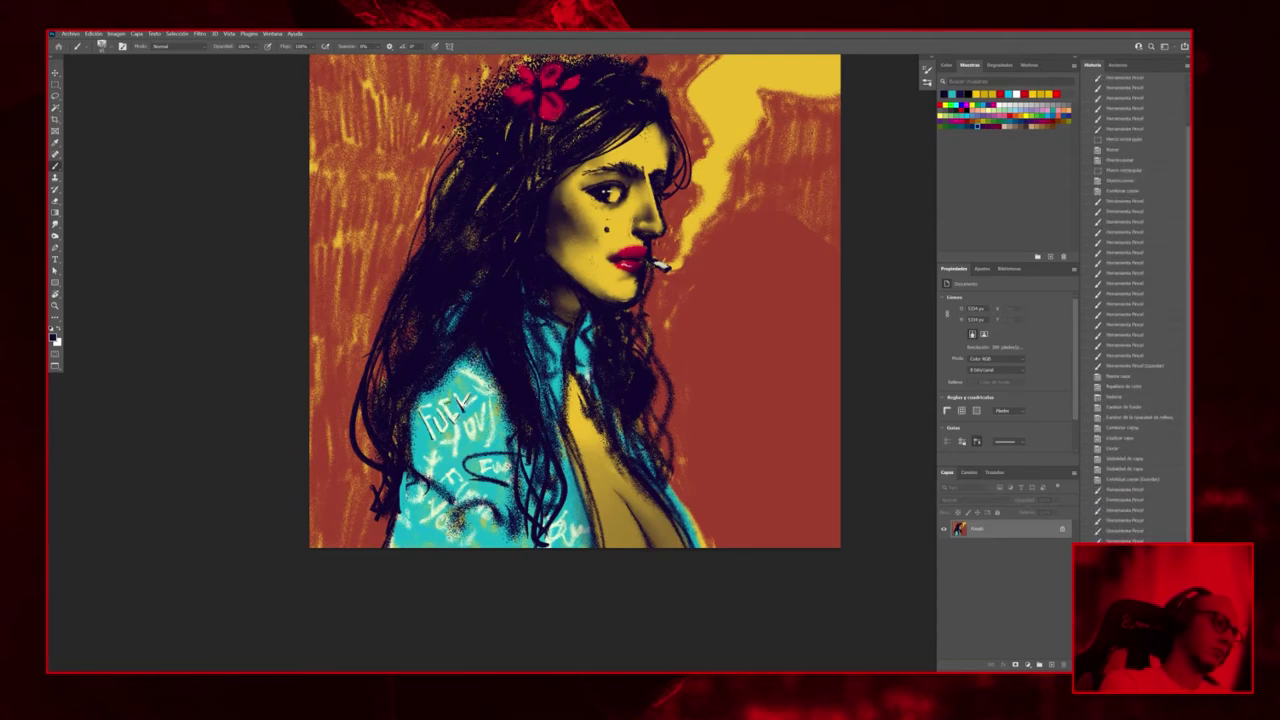
click(465, 404)
mouse_move(456, 429)
mouse_down()
mouse_move(457, 455)
mouse_move(485, 430)
mouse_up()
click(488, 436)
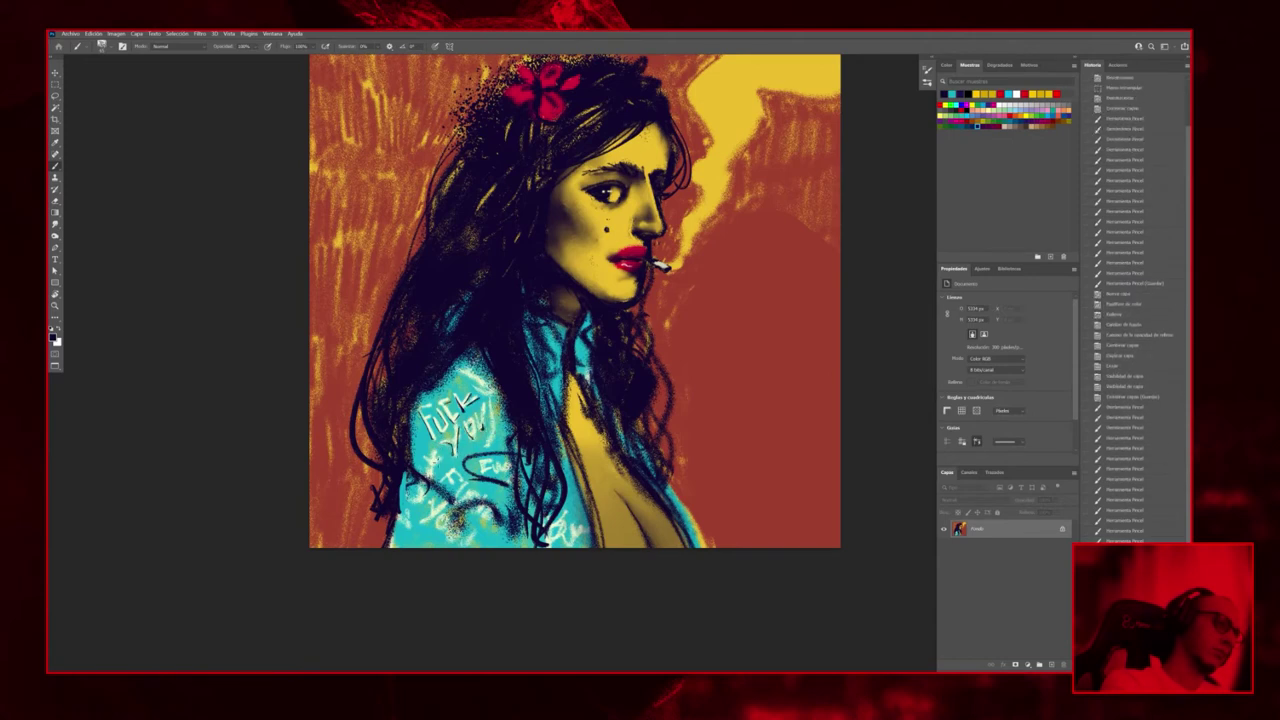
Add small dark brush touches at the lips and along the jaw
drag(534, 418, 508, 504)
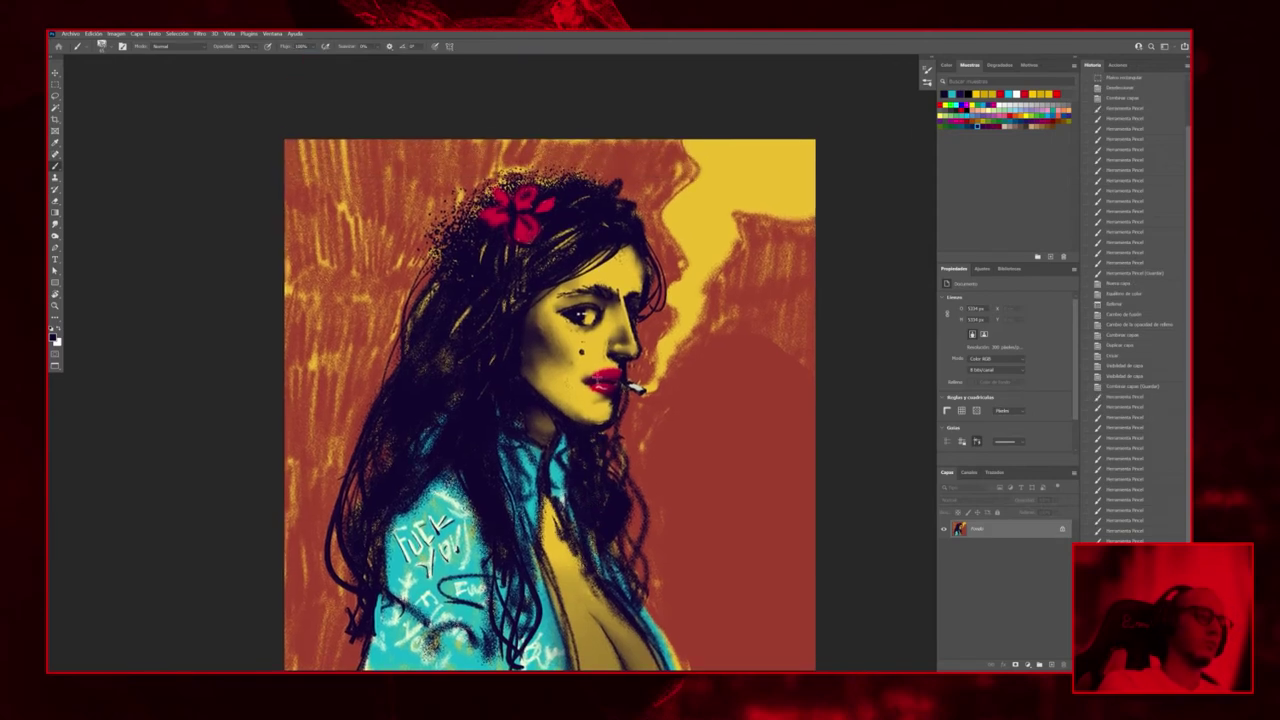
click(598, 378)
click(611, 418)
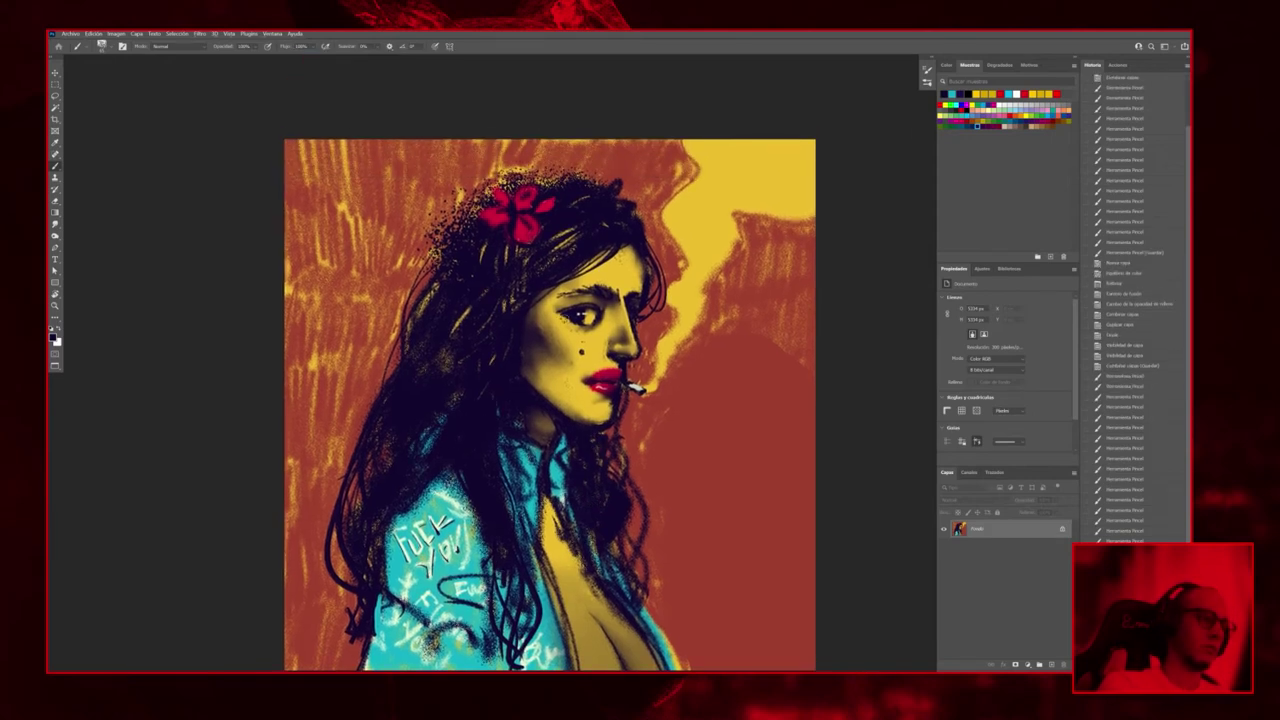
Paint thin strands in the background's orange through the hair falling beside the neck and over the shoulder
click(470, 412)
click(470, 400)
click(470, 402)
click(473, 400)
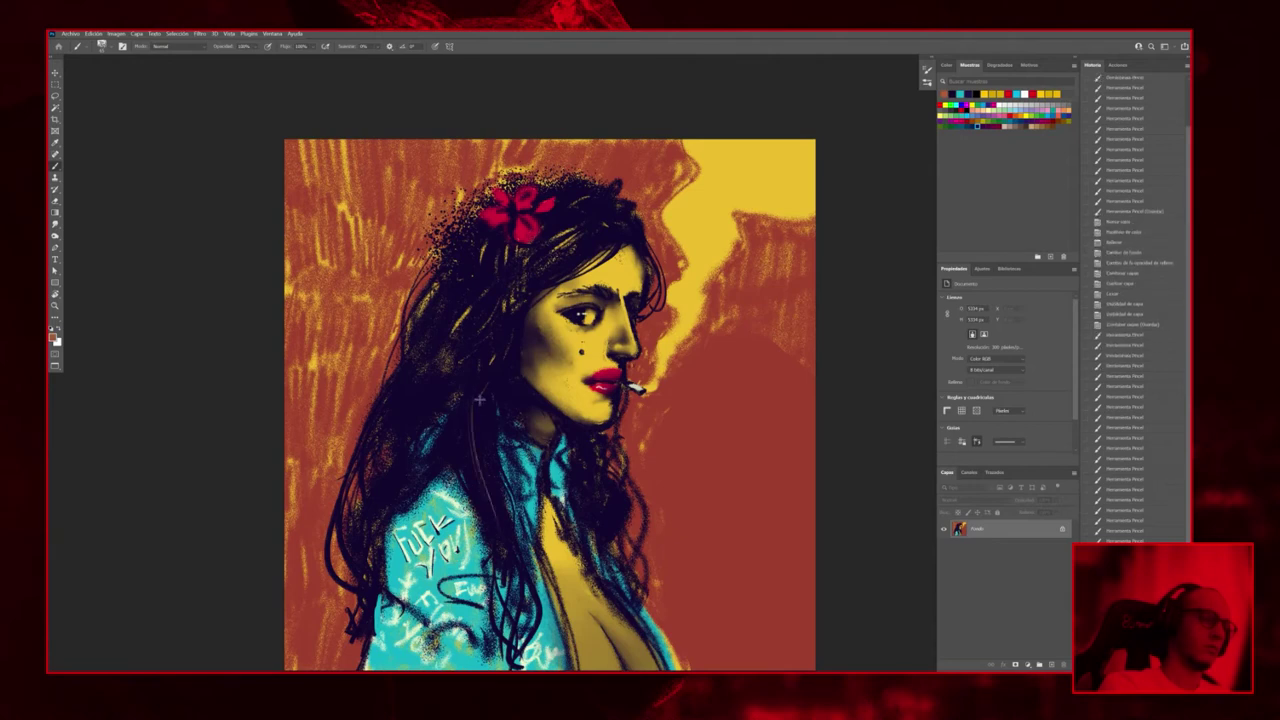
click(480, 400)
Add thin orange strands to the hair hanging in front of the chest below the chin
scroll(496, 410, down, 3)
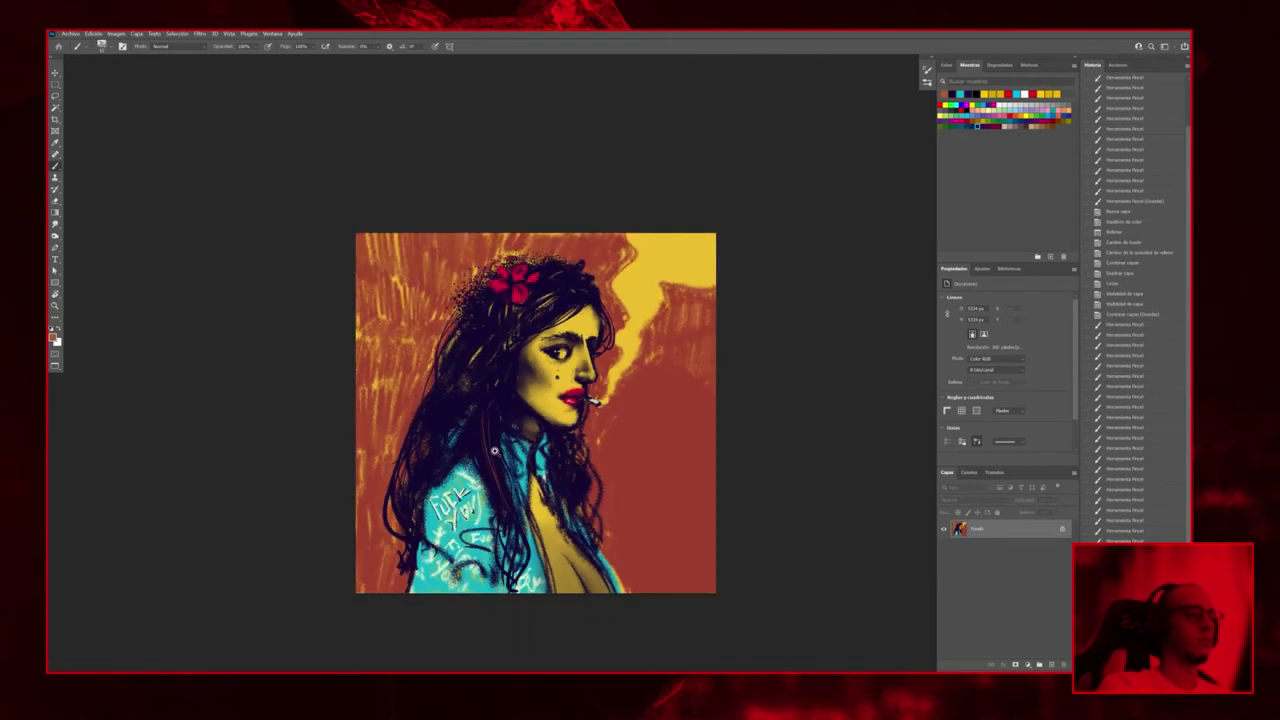
scroll(496, 410, up, 1)
click(552, 520)
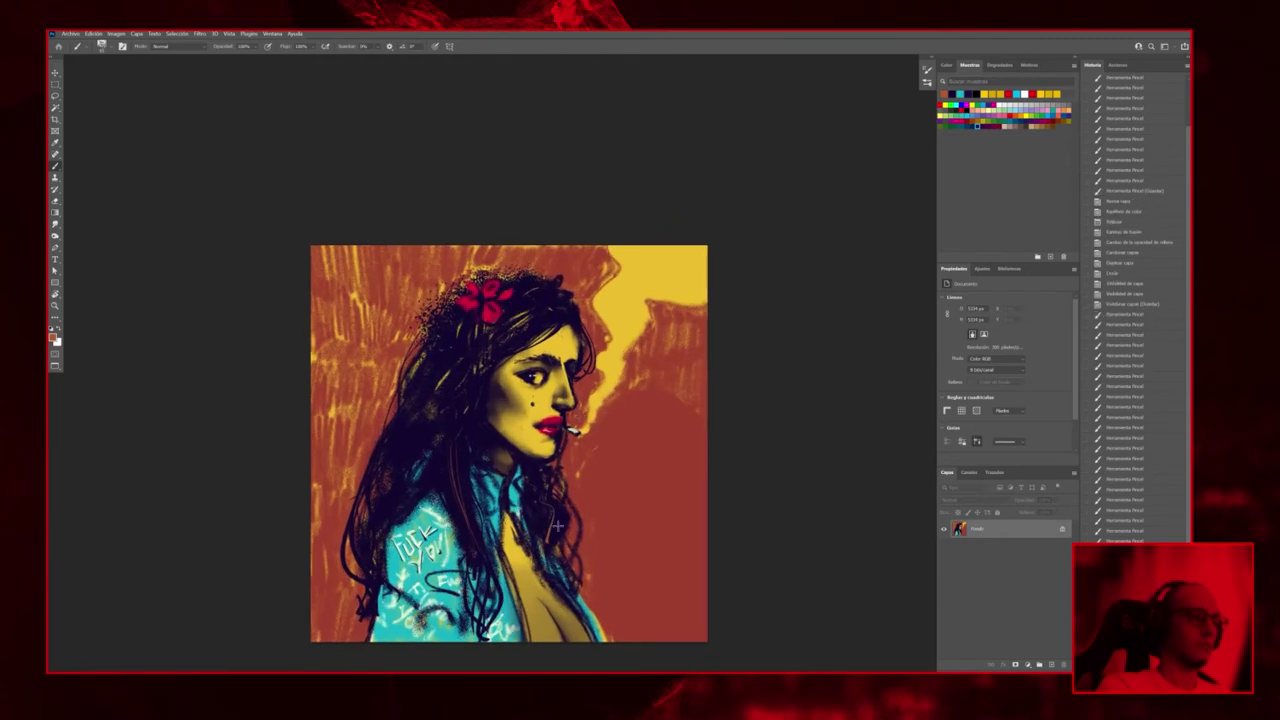
click(545, 500)
Paint many fine orange highlight strands across the hair between the red flower, the forehead and the temple
click(536, 298)
click(530, 316)
click(532, 312)
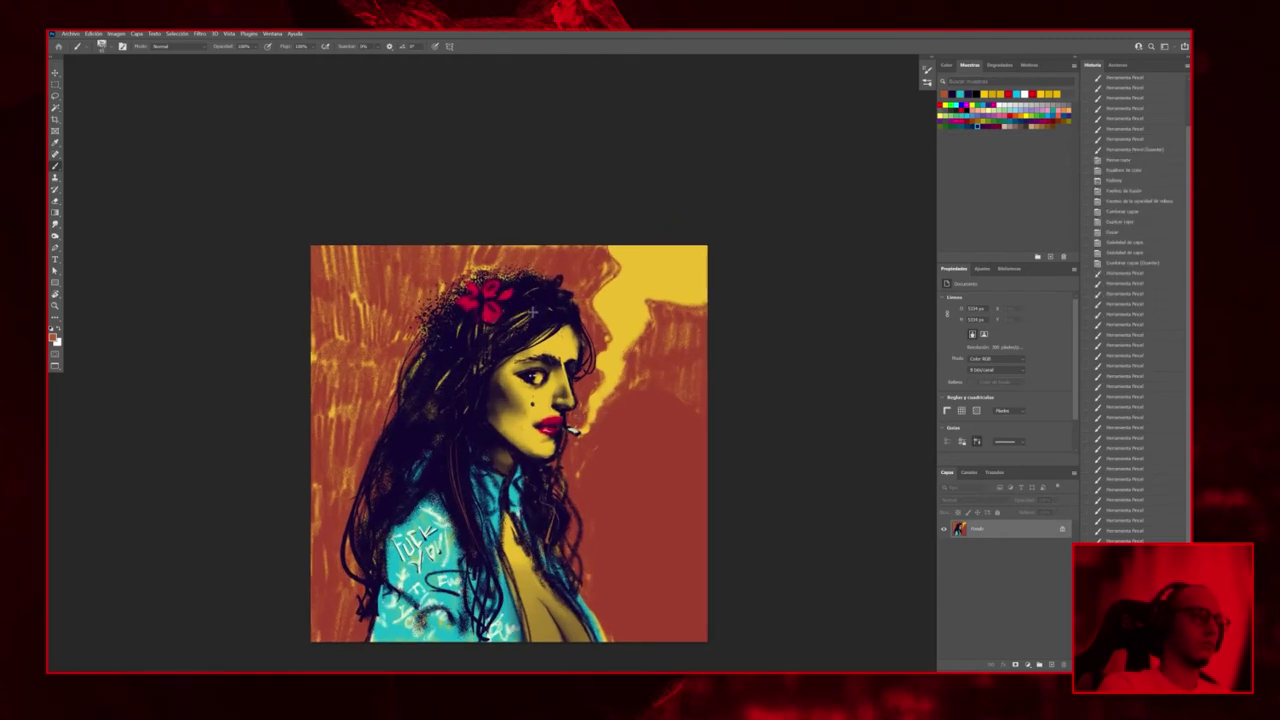
click(491, 345)
click(526, 316)
click(530, 306)
click(522, 308)
click(520, 307)
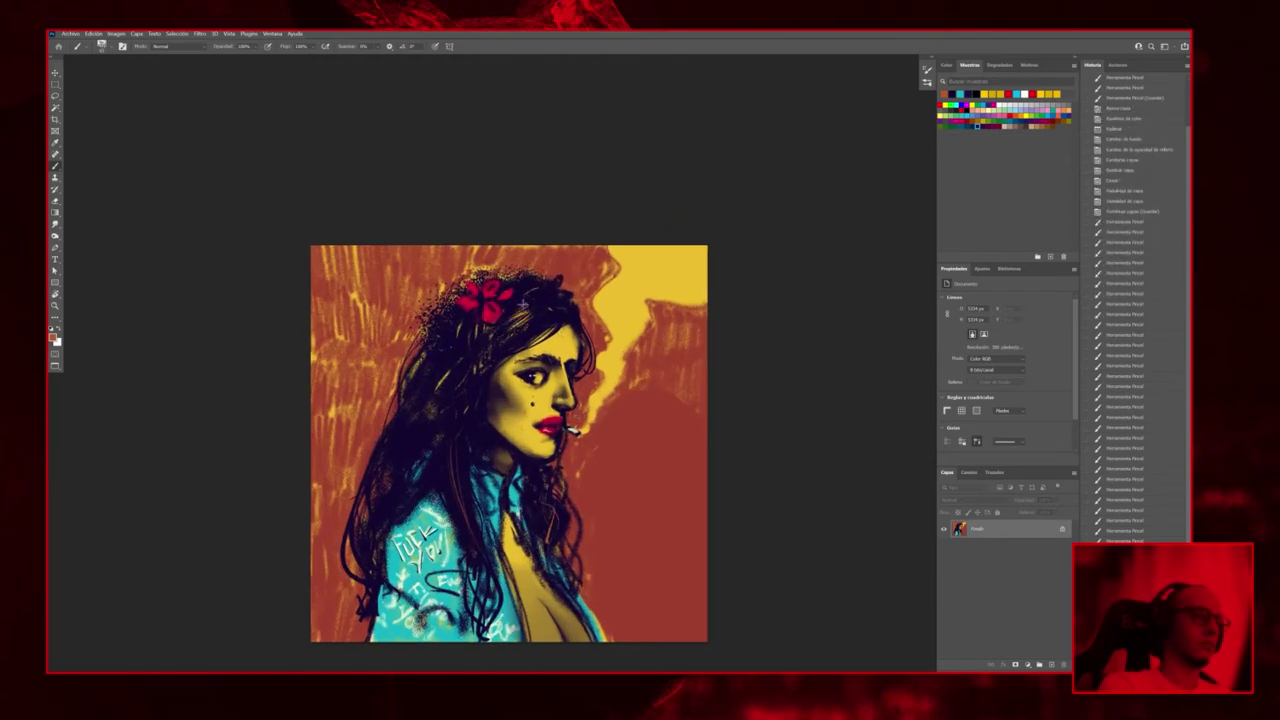
click(528, 312)
click(535, 330)
click(538, 326)
click(543, 326)
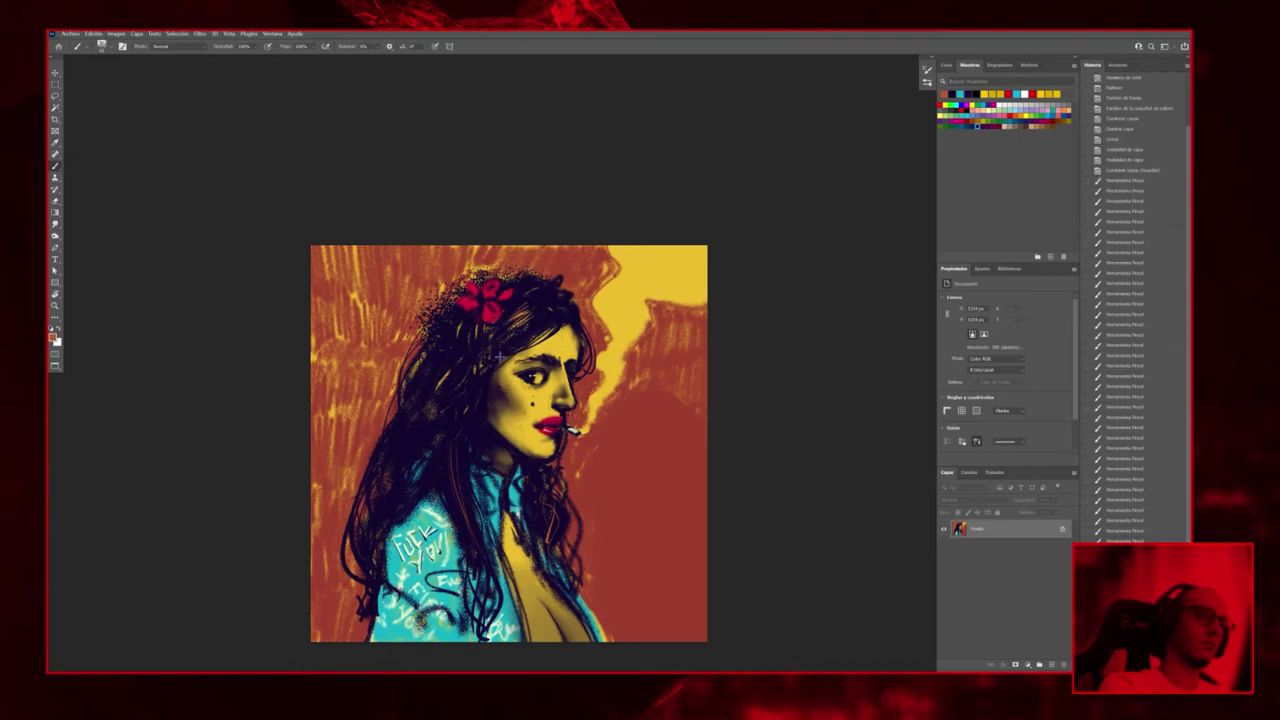
click(510, 345)
click(530, 322)
click(533, 315)
click(533, 315)
click(497, 340)
click(479, 364)
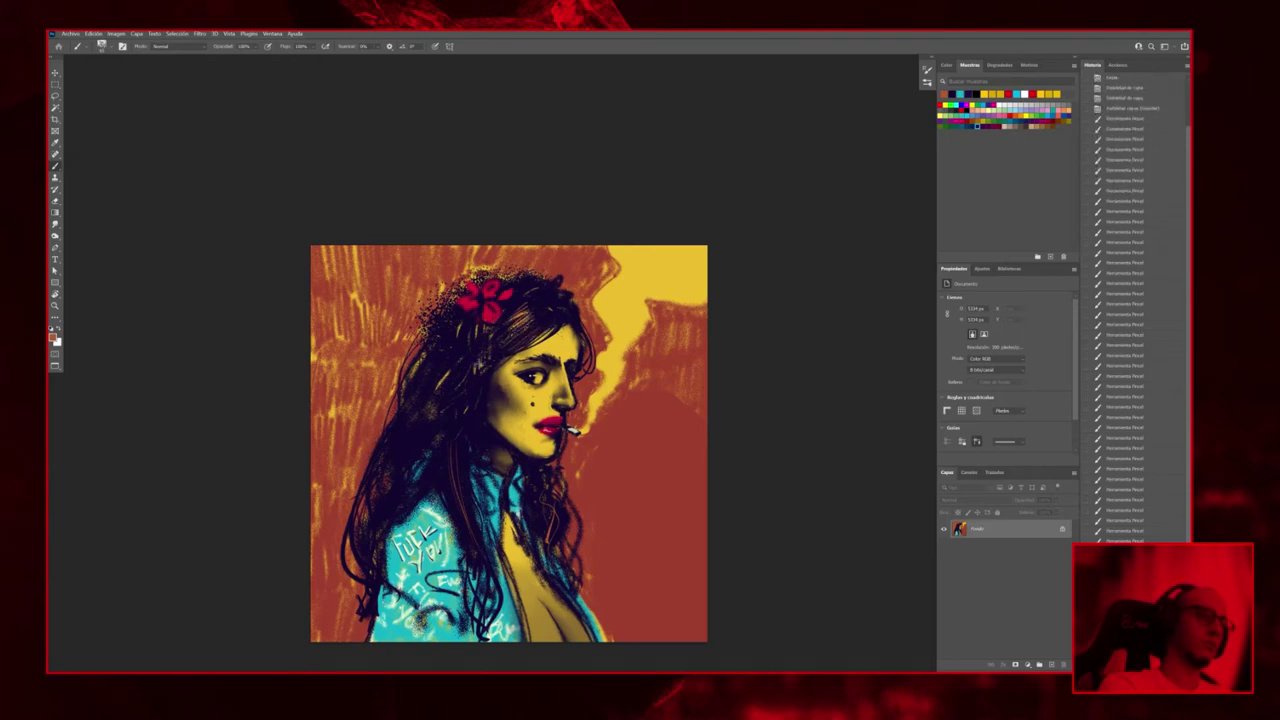
Add fine orange strands to the hair at the back above the jacket's shoulder
click(412, 482)
click(400, 488)
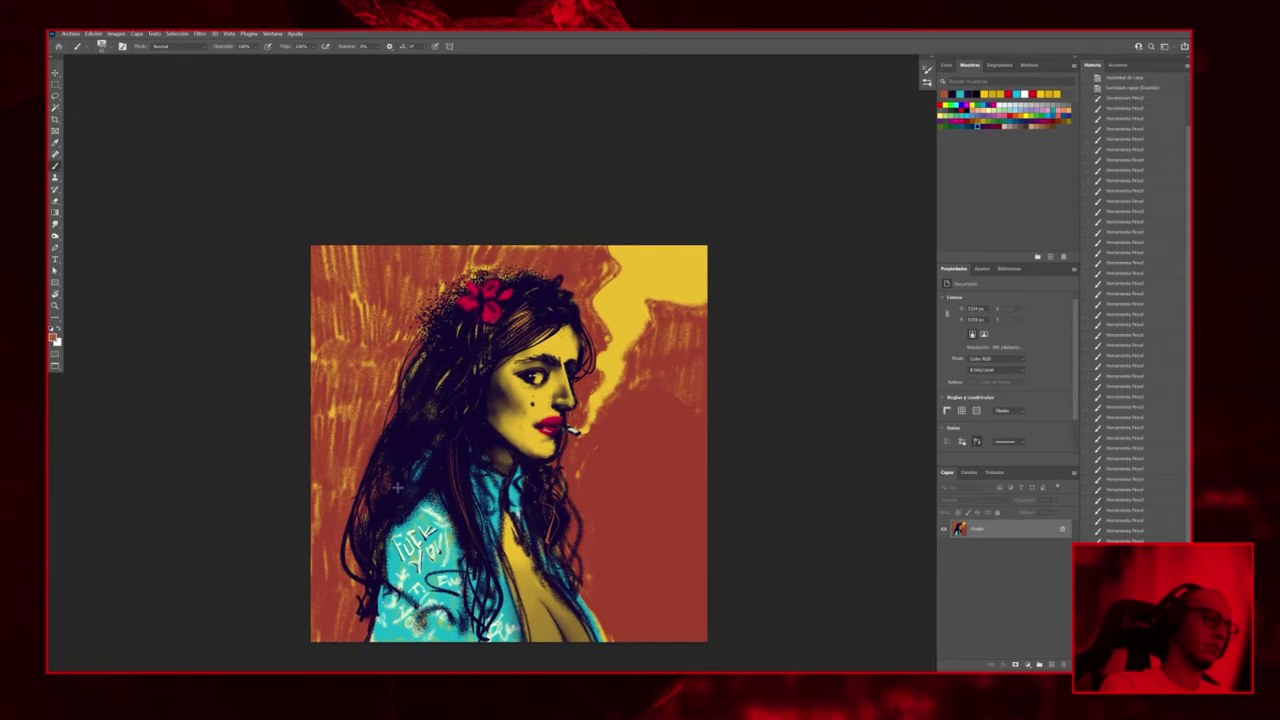
click(390, 495)
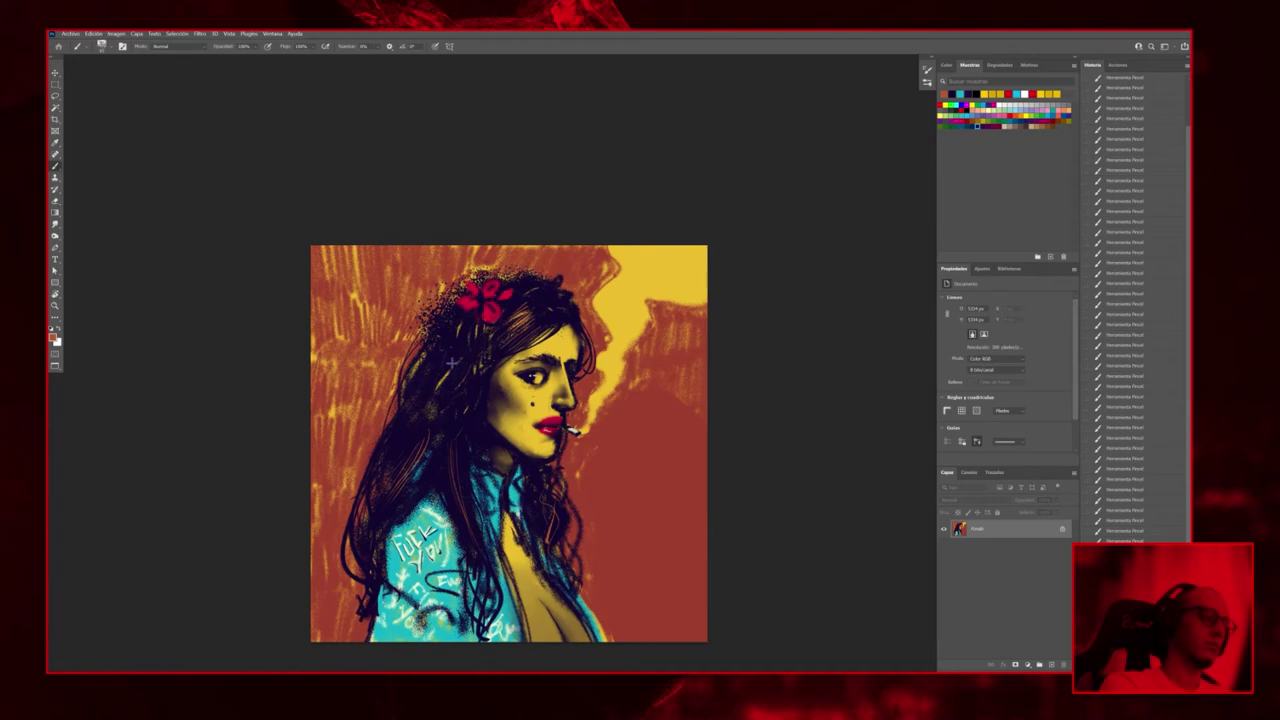
alt+click(556, 526)
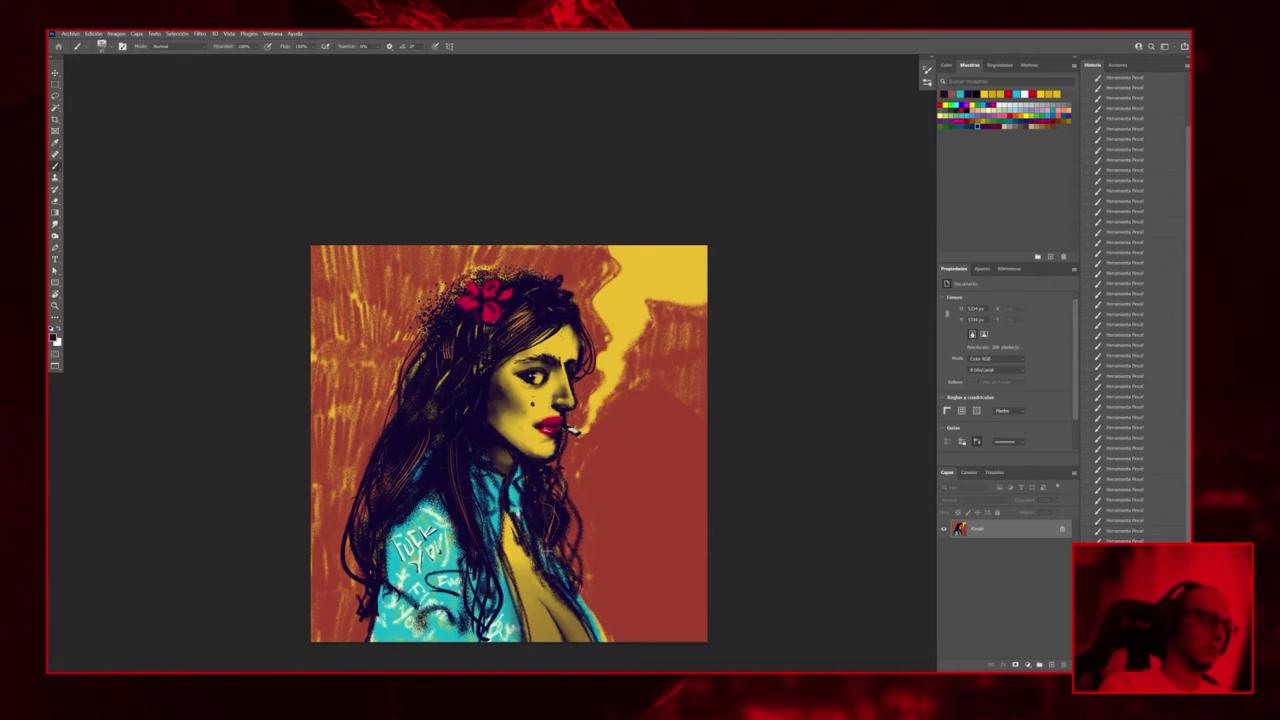
scroll(572, 432, down, 2)
scroll(575, 440, up, 2)
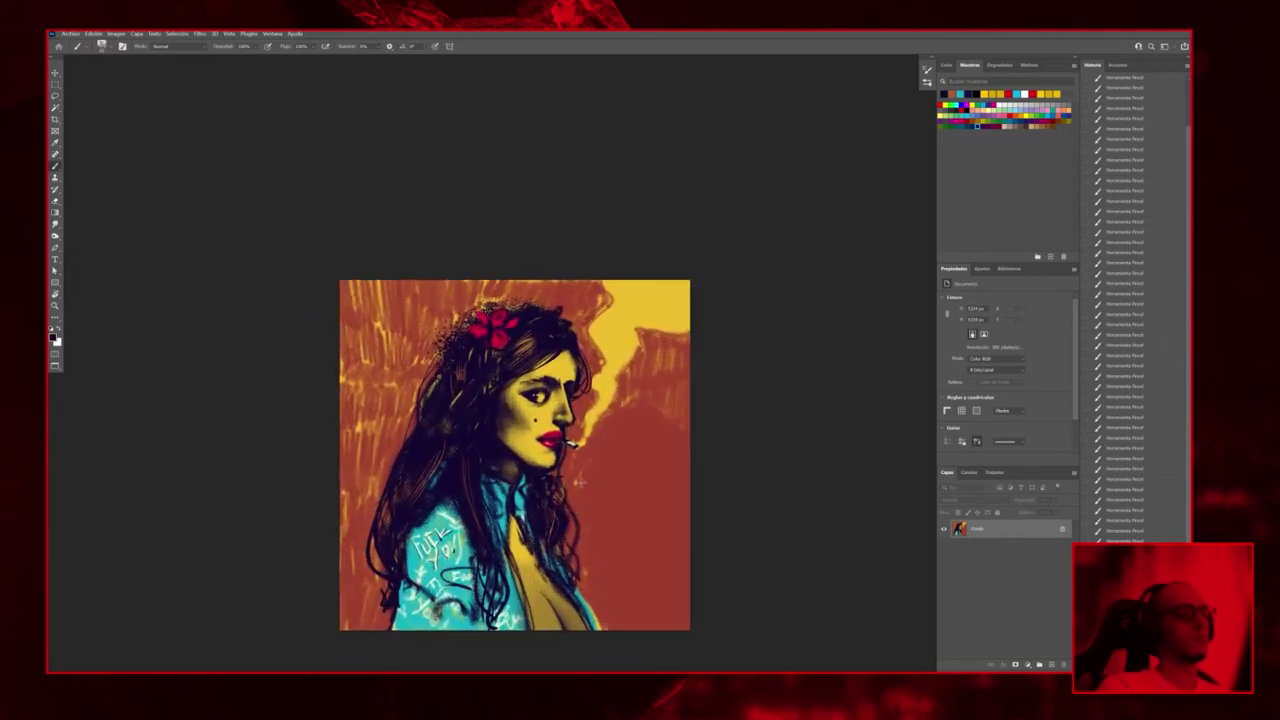
scroll(577, 443, down, 1)
scroll(570, 445, up, 2)
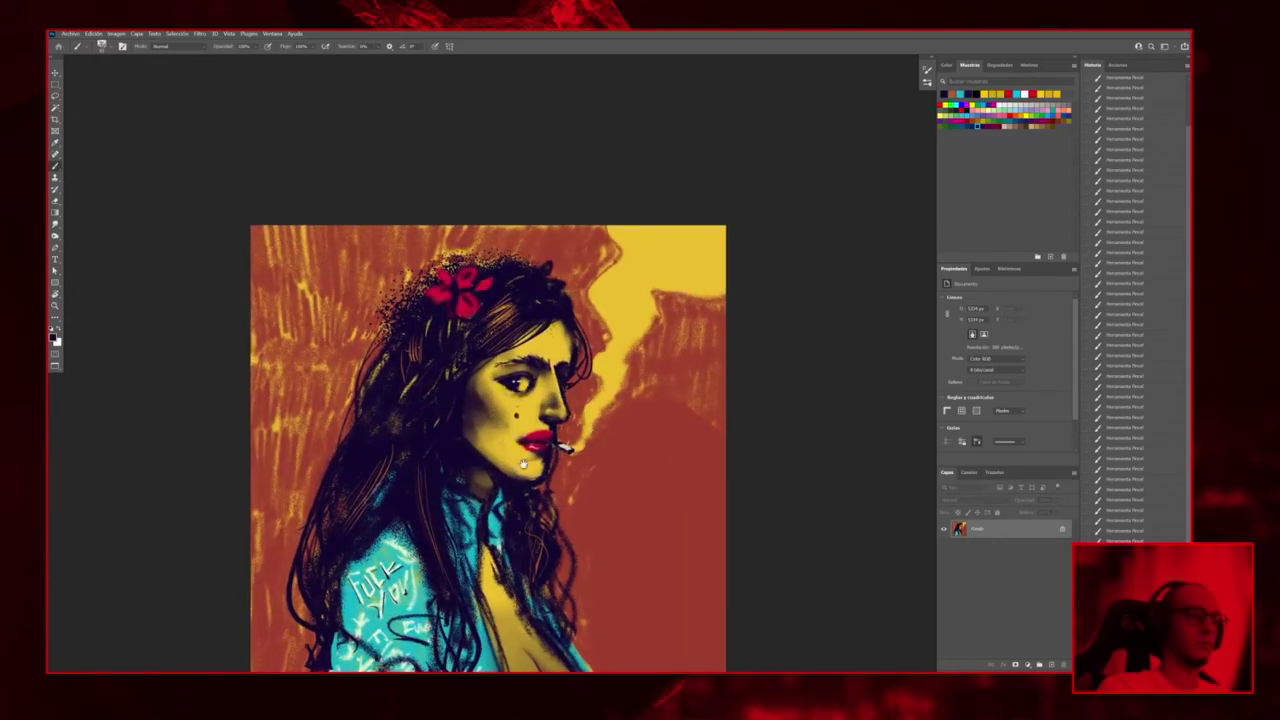
scroll(522, 463, up, 2)
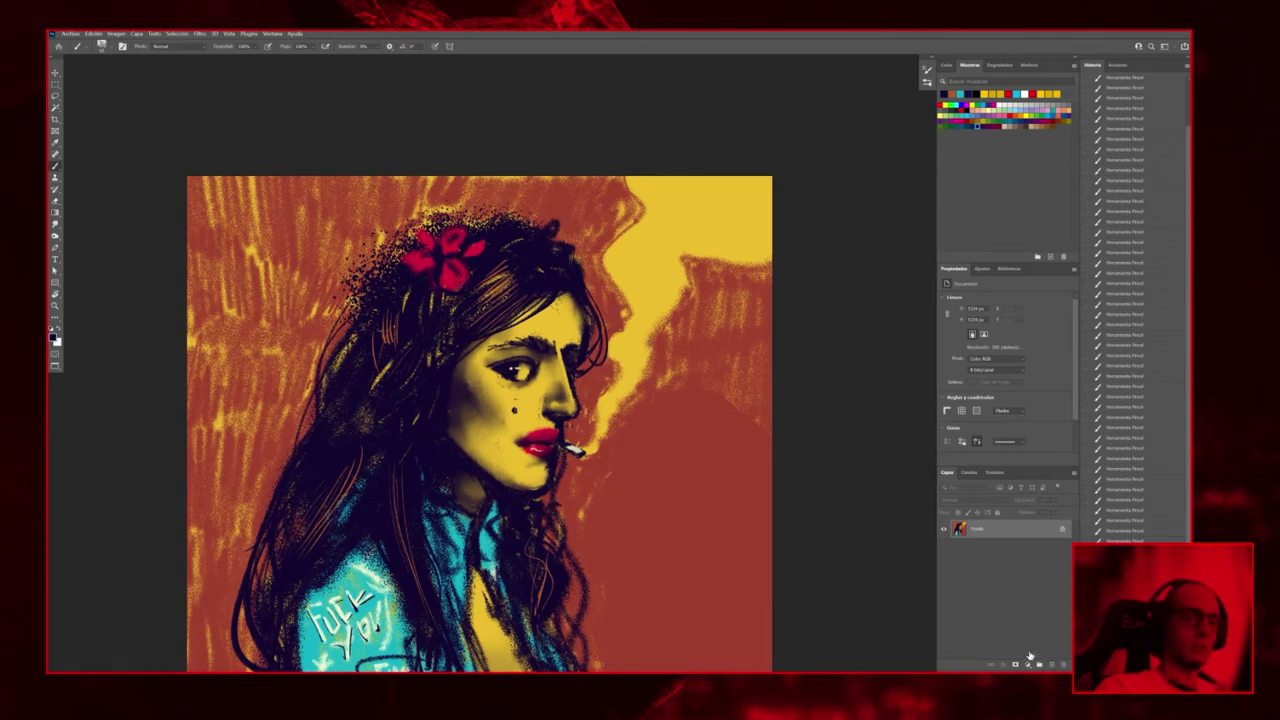
Add a new layer and paint a curved hoop earring beside the jaw in the red sampled from the lips
click(1040, 664)
scroll(557, 472, up, 1)
alt+click(546, 436)
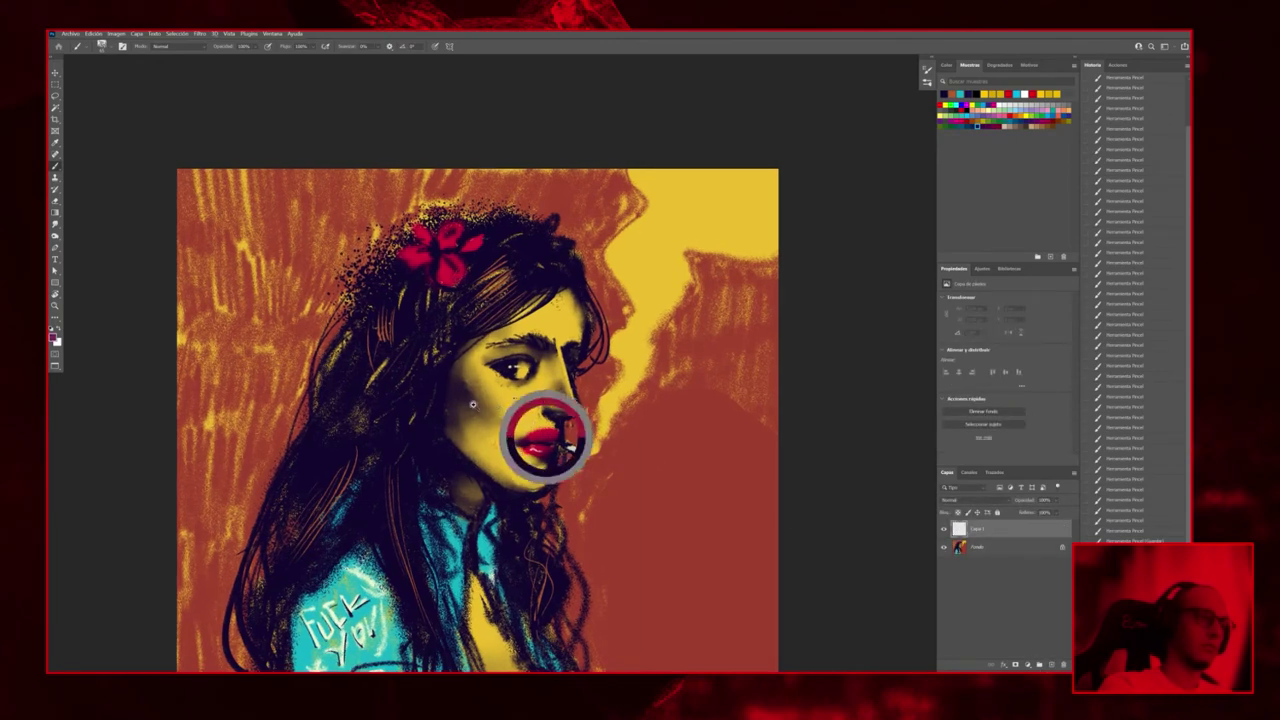
scroll(460, 402, up, 2)
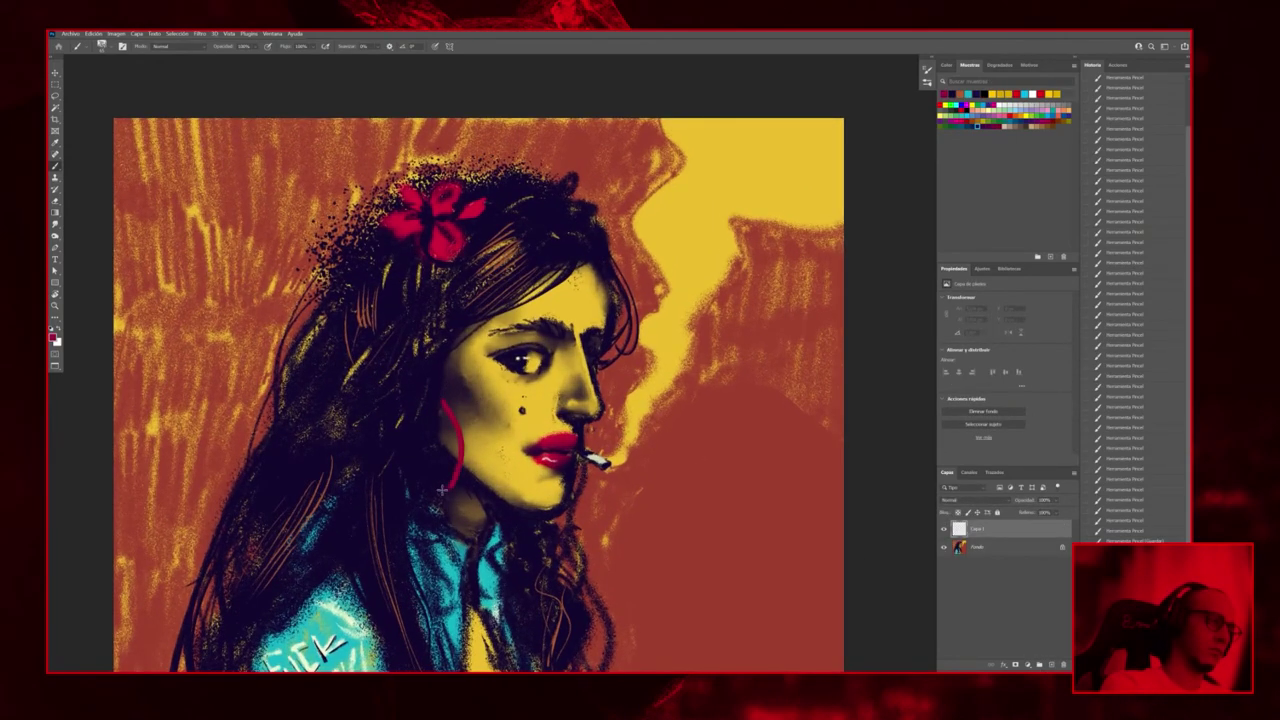
scroll(441, 489, down, 5)
scroll(452, 356, up, 6)
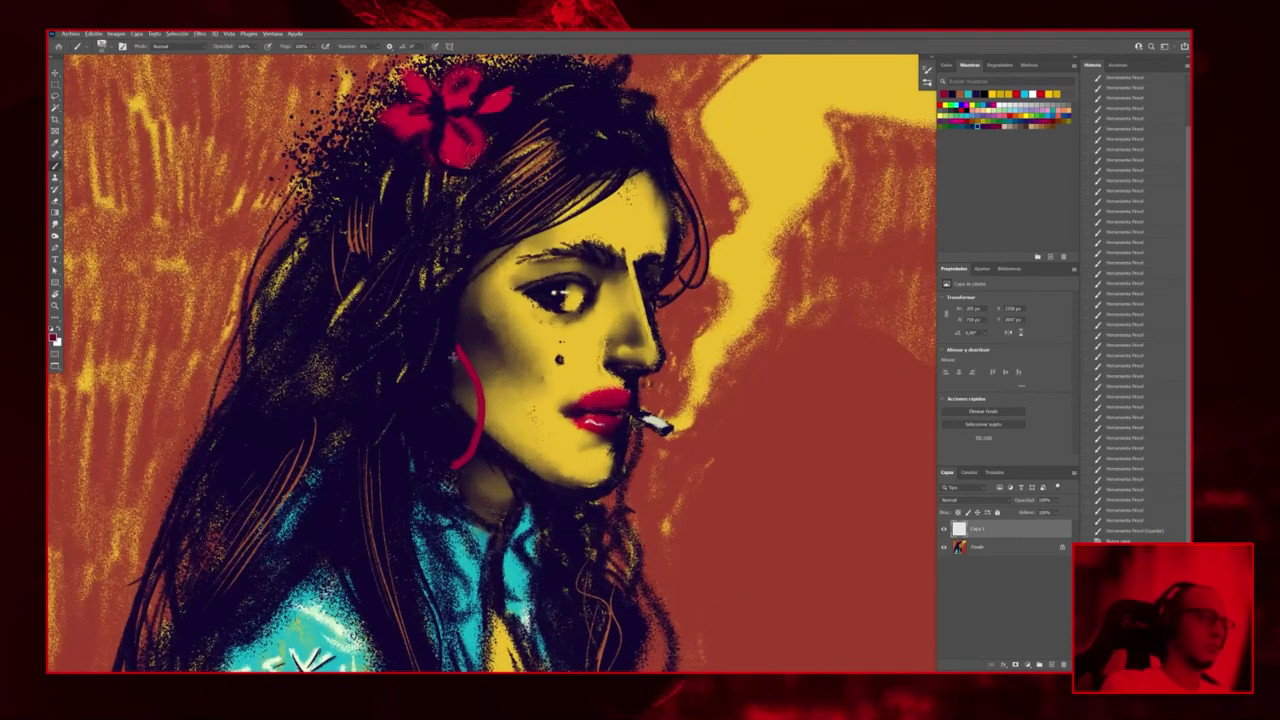
Slim the red earring and cover its upper end with the dark hair colour so it tucks under the hair
mouse_move(453, 356)
mouse_down()
mouse_move(478, 406)
mouse_move(457, 470)
mouse_move(484, 414)
mouse_up()
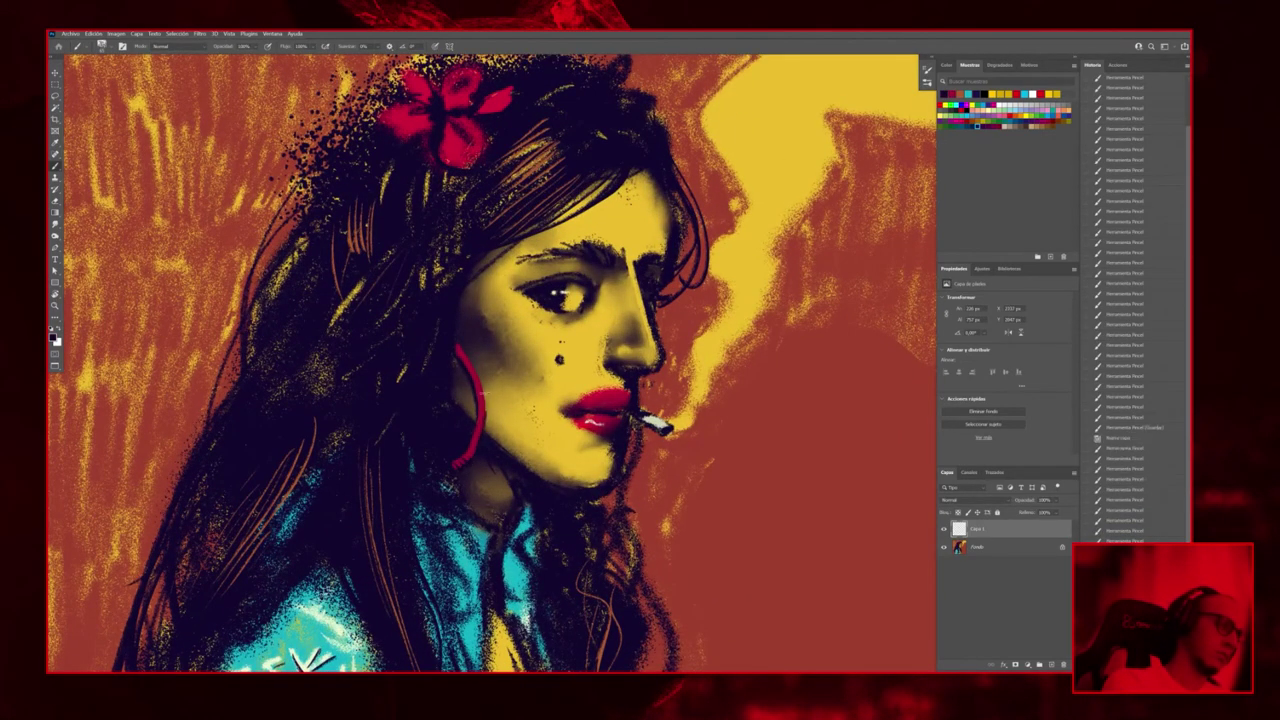
drag(462, 346, 466, 366)
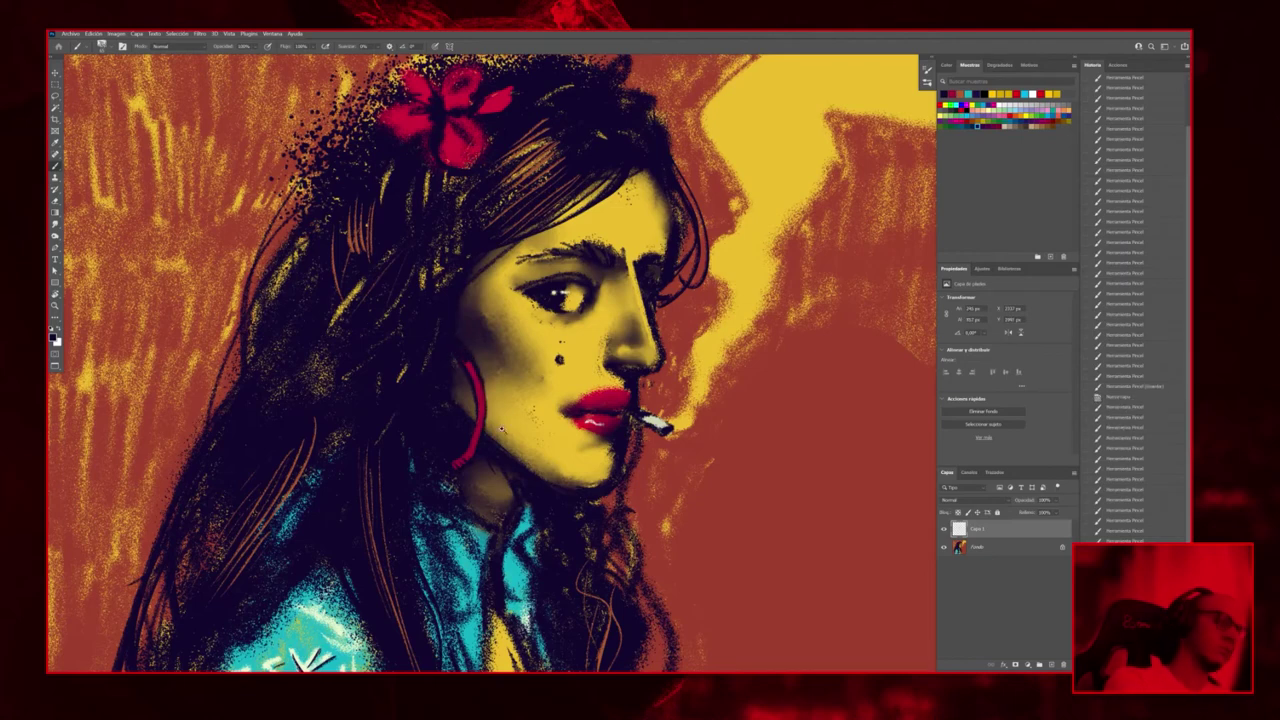
scroll(497, 427, down, 3)
scroll(515, 430, up, 1)
scroll(515, 439, down, 2)
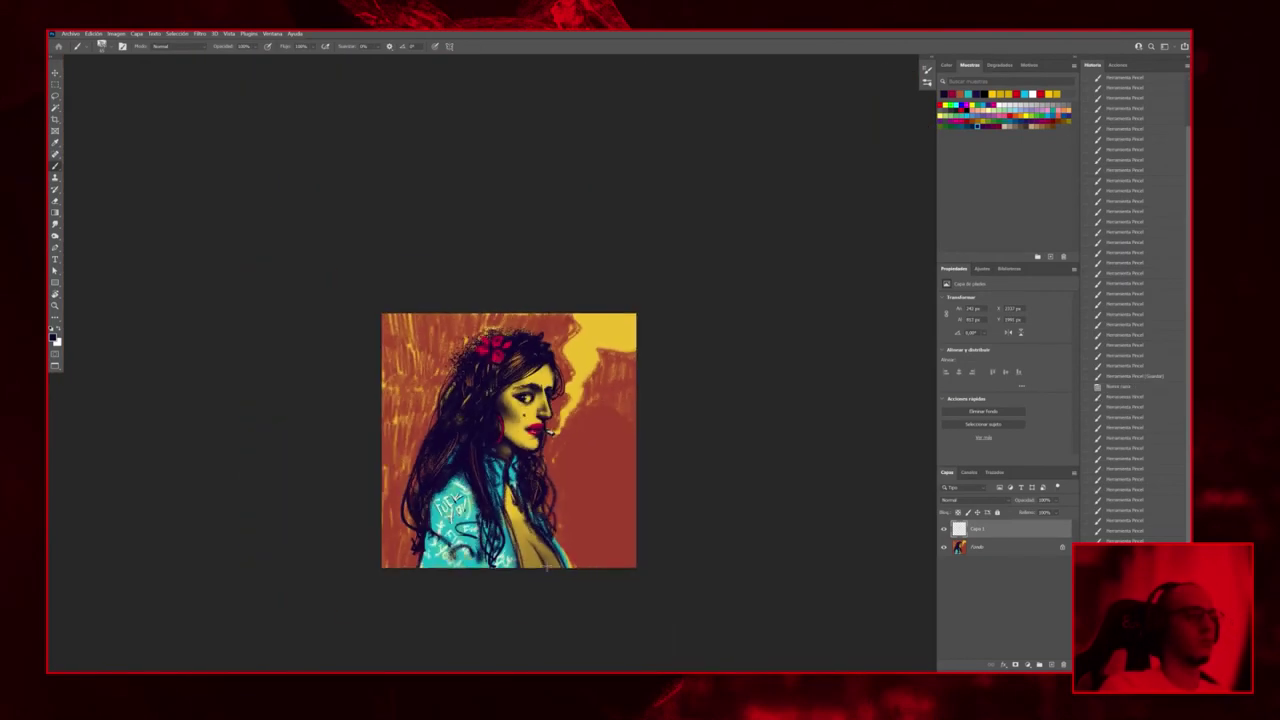
Paint a red strapless top across the lower chest between the open sides of the jacket
scroll(555, 528, up, 2)
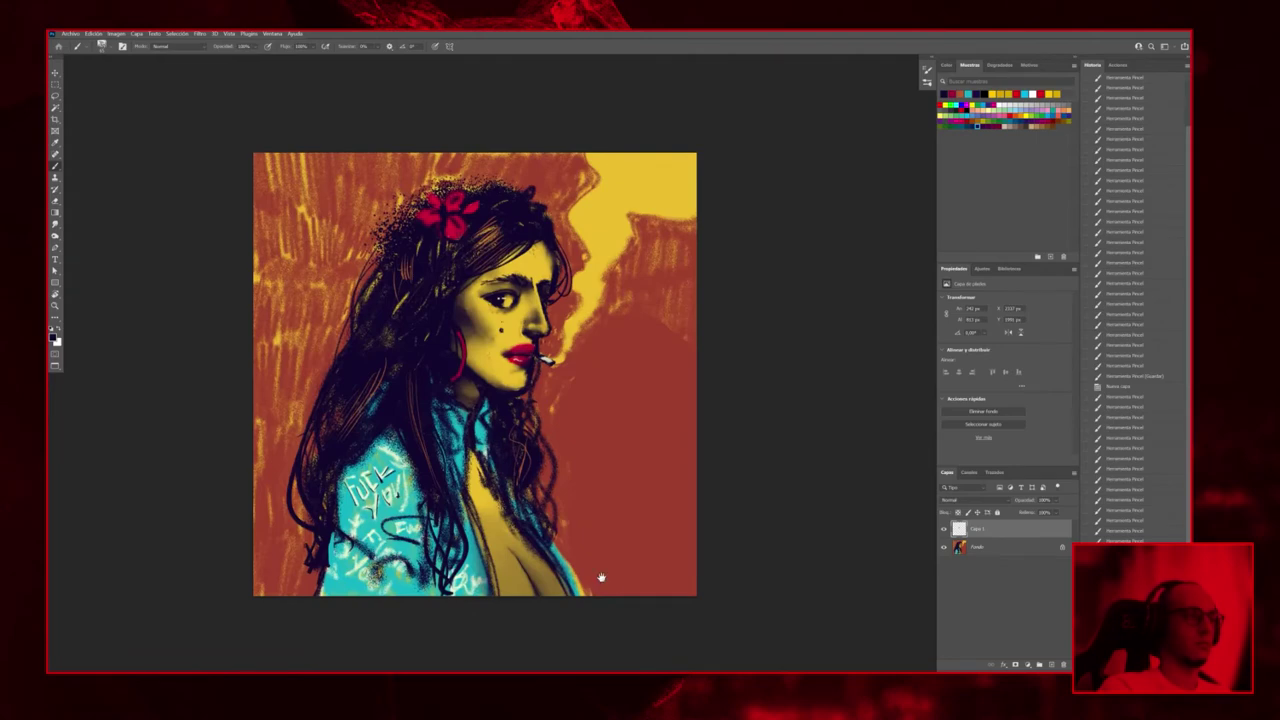
drag(601, 577, 621, 527)
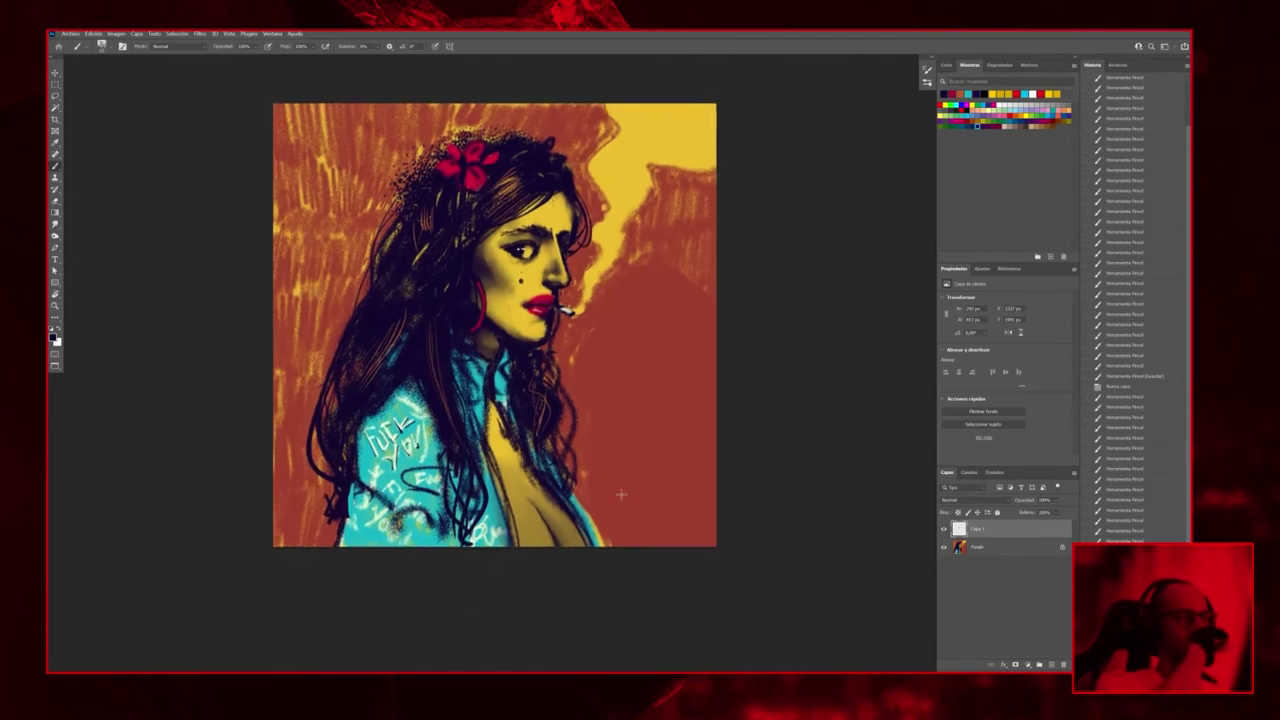
scroll(558, 396, down, 3)
scroll(560, 398, up, 4)
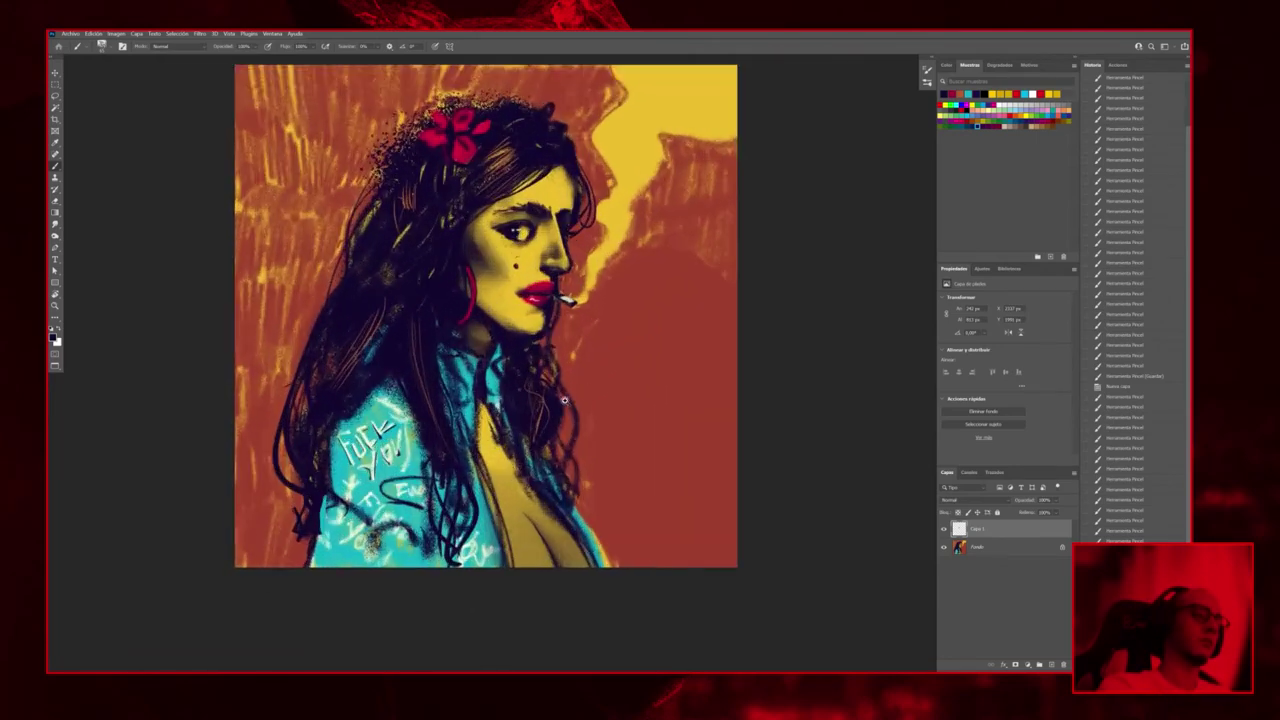
scroll(577, 418, up, 1)
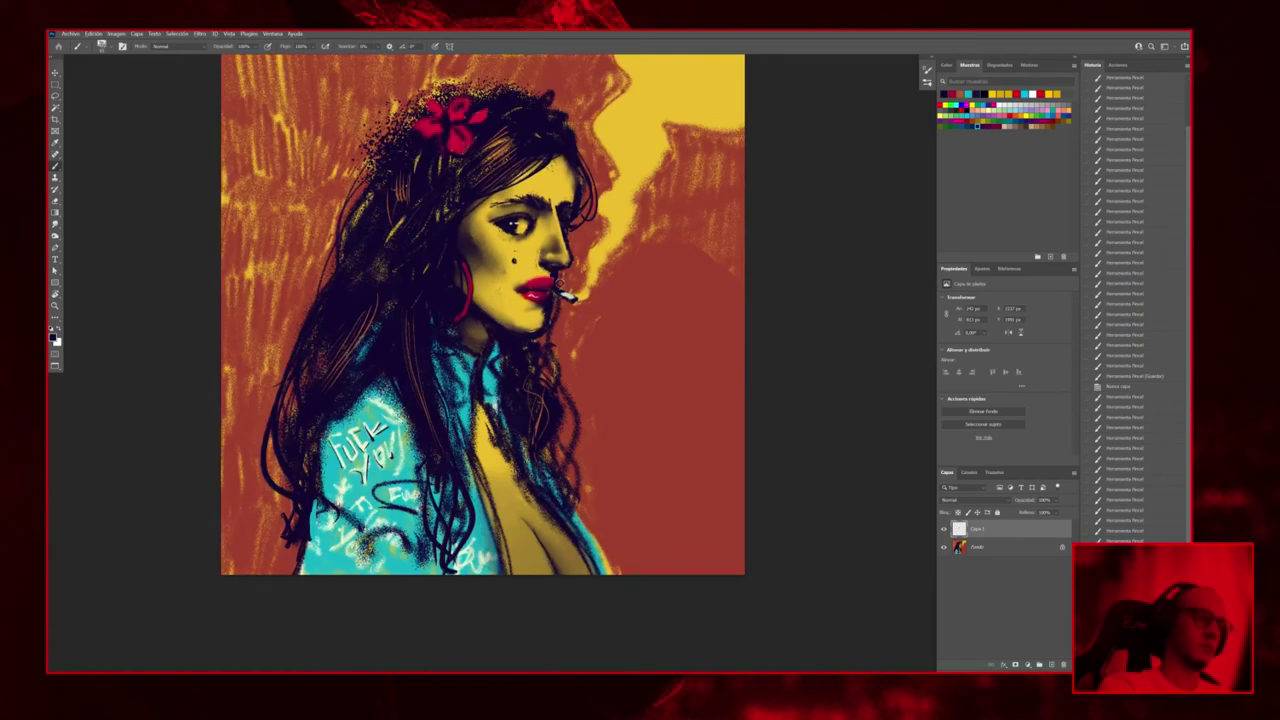
alt+click(506, 549)
drag(494, 528, 554, 574)
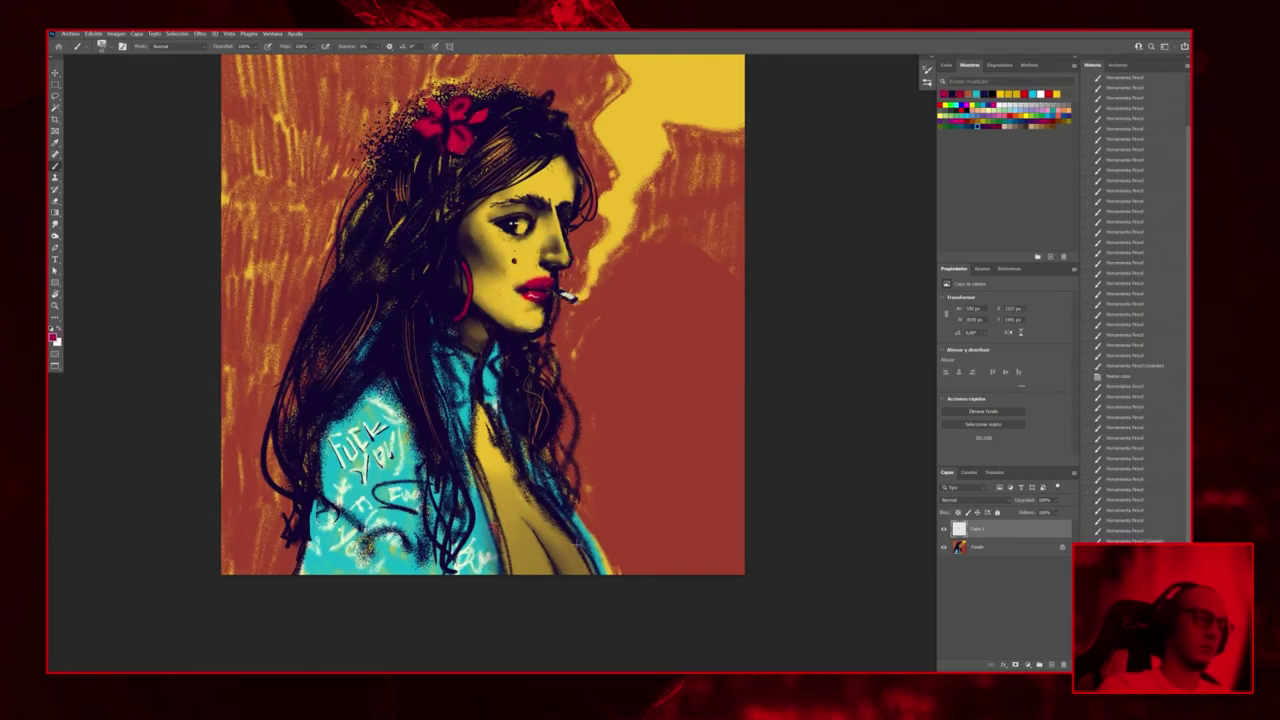
mouse_move(505, 537)
mouse_down()
mouse_move(573, 544)
mouse_move(538, 576)
mouse_move(597, 538)
mouse_up()
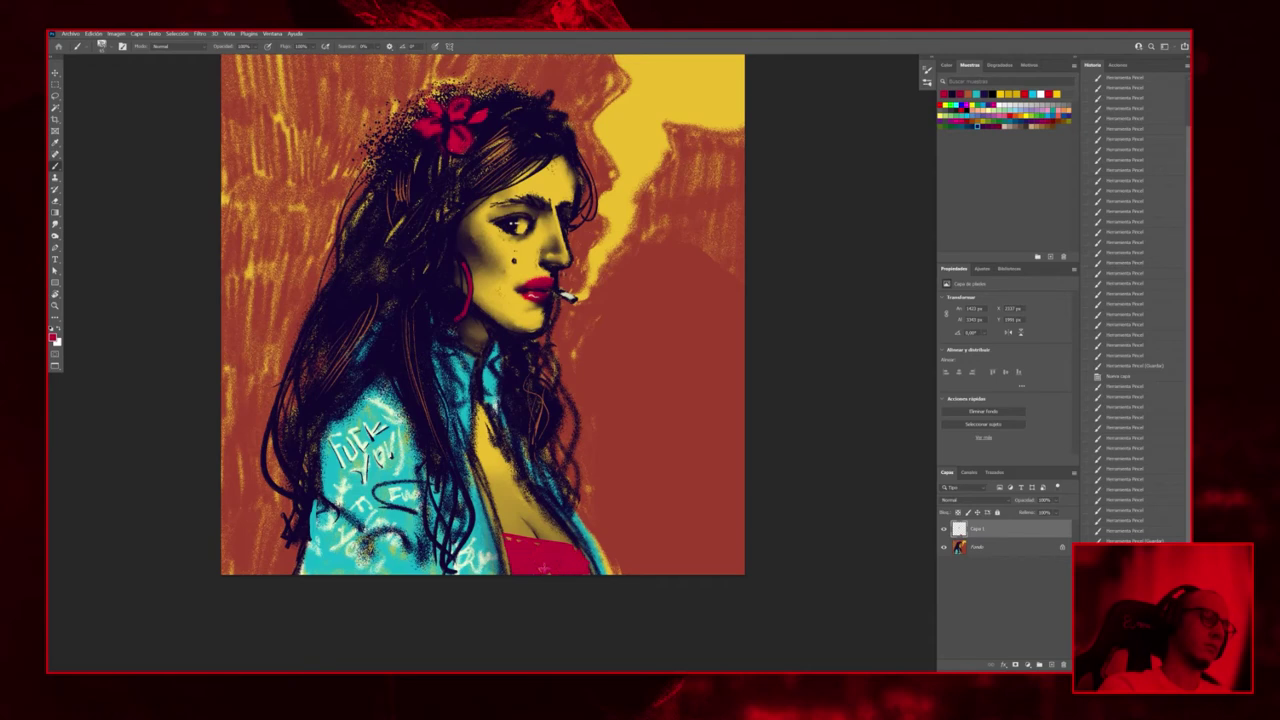
Paint dark fold and shadow lines on the red top using the dark hair colour
alt+click(462, 326)
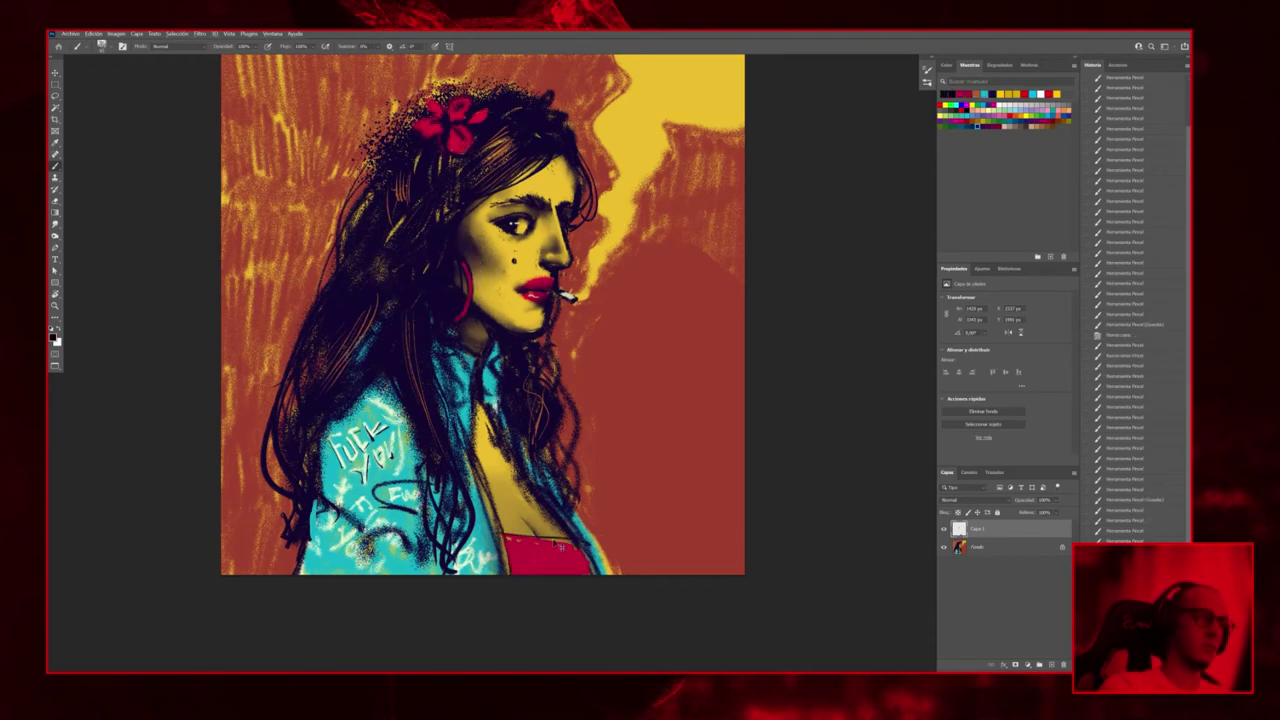
mouse_move(562, 548)
mouse_down()
mouse_move(580, 547)
mouse_move(570, 570)
mouse_up()
drag(545, 570, 572, 572)
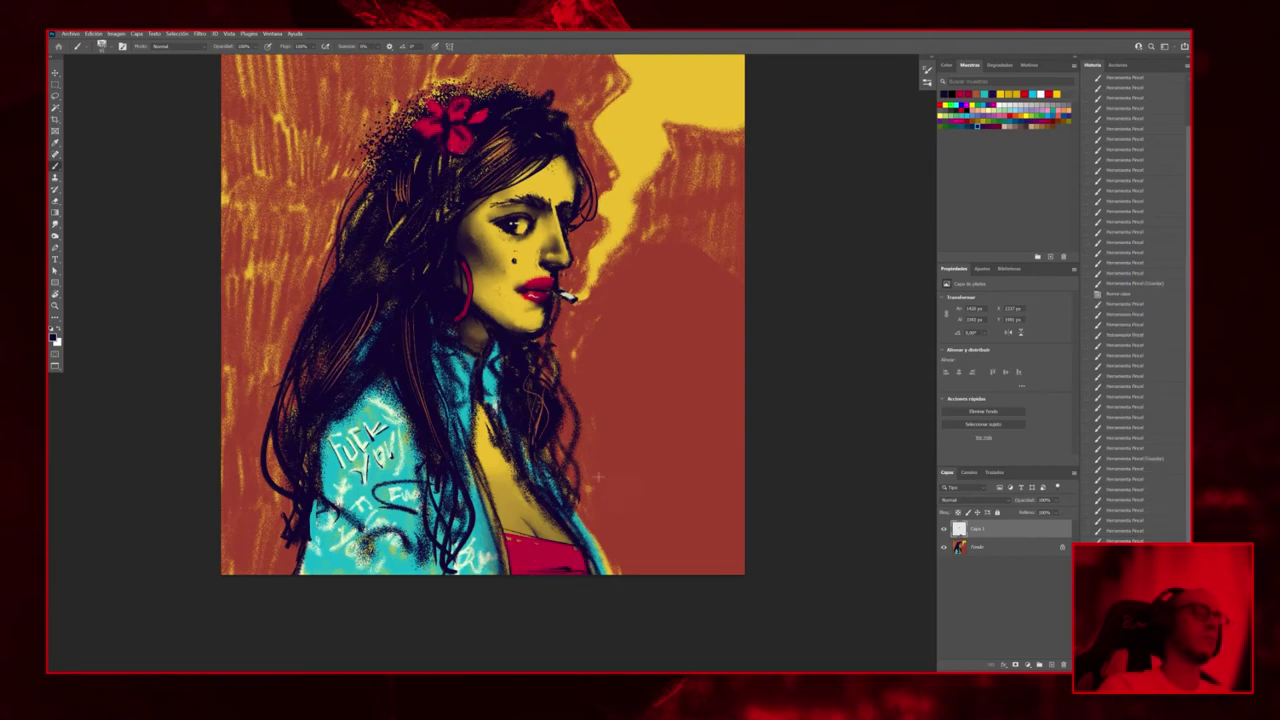
Merge the painted layer with the background and add a new empty layer
scroll(598, 477, down, 5)
scroll(627, 508, up, 10)
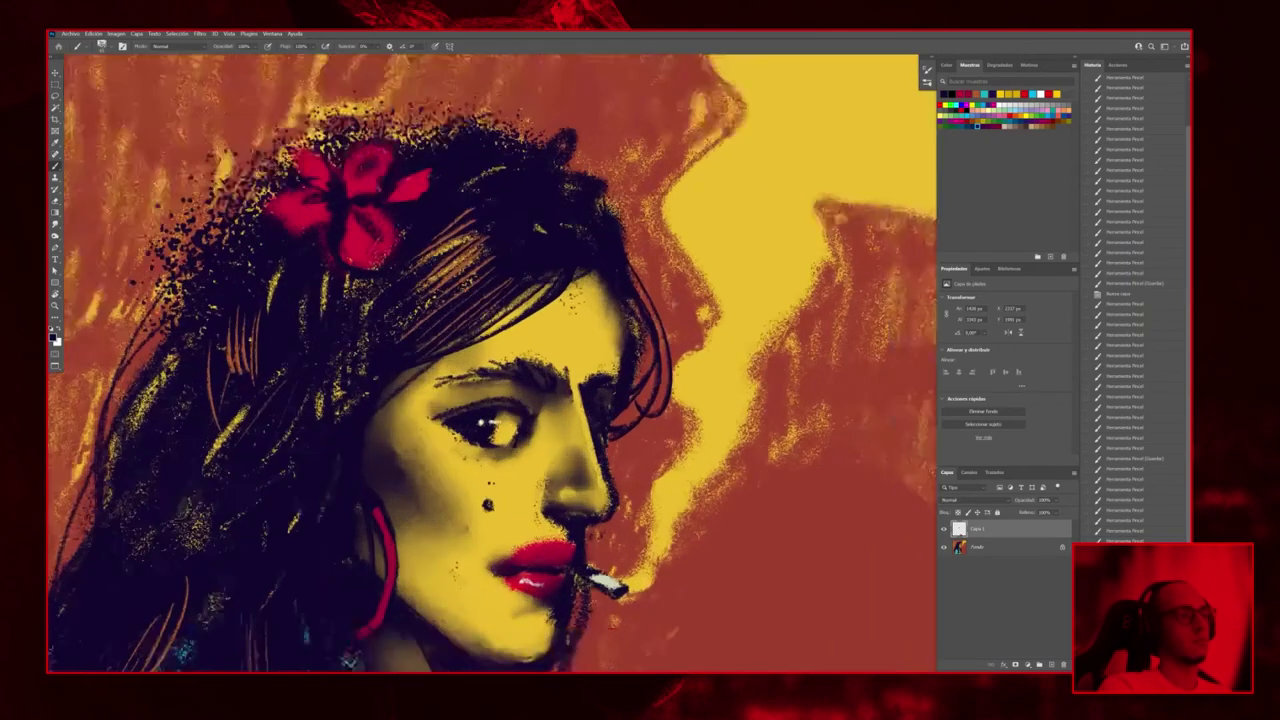
key(ctrl+e)
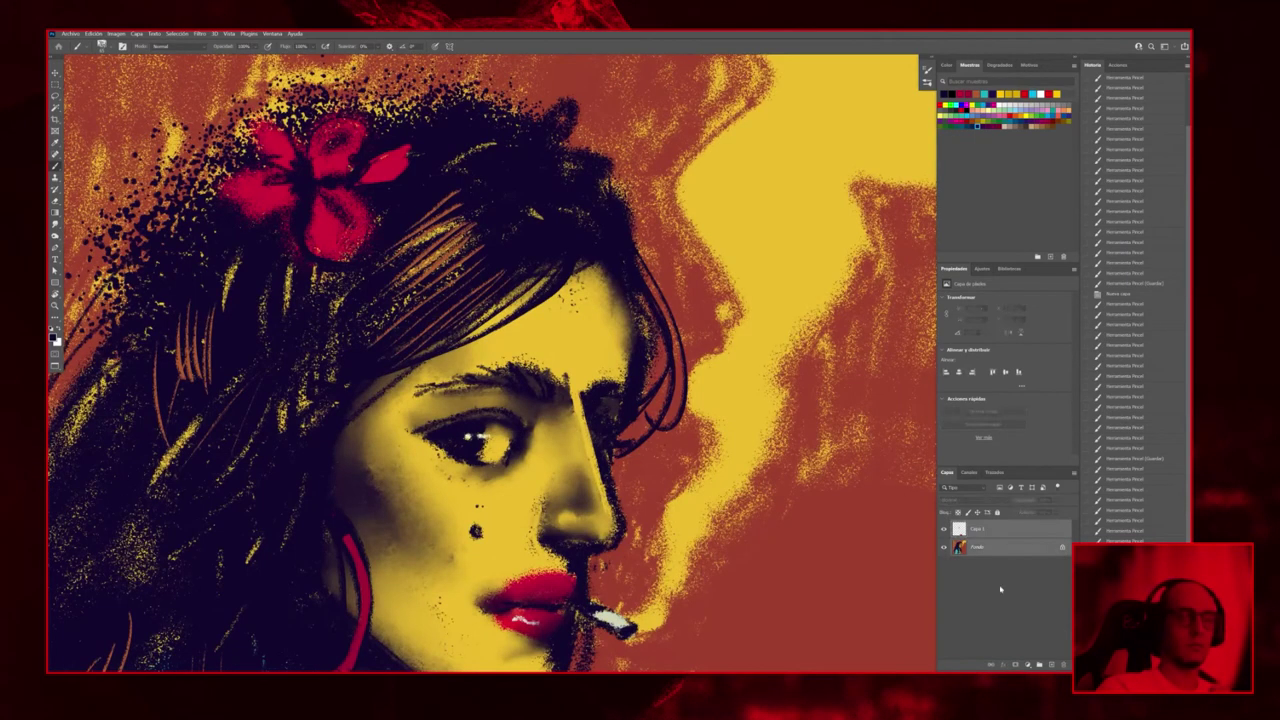
click(1051, 664)
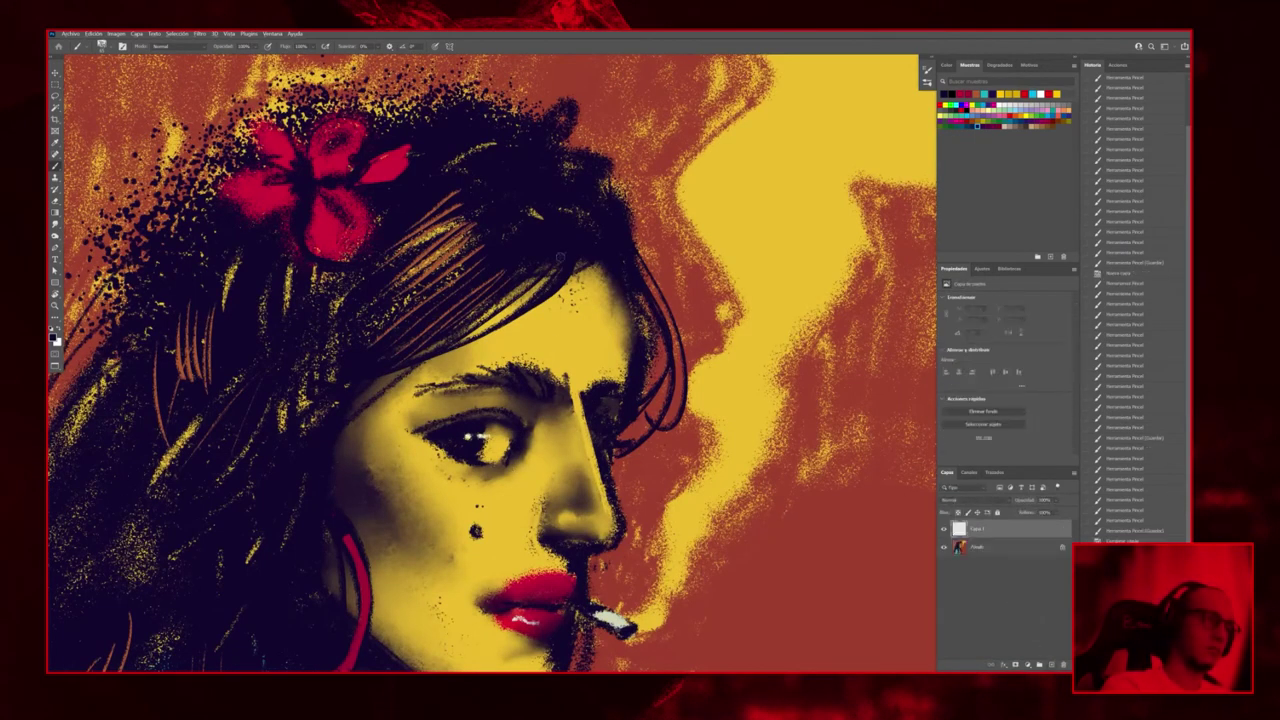
Touch up the visible eye with small dark dabs along its lower rim and inner corner
click(483, 465)
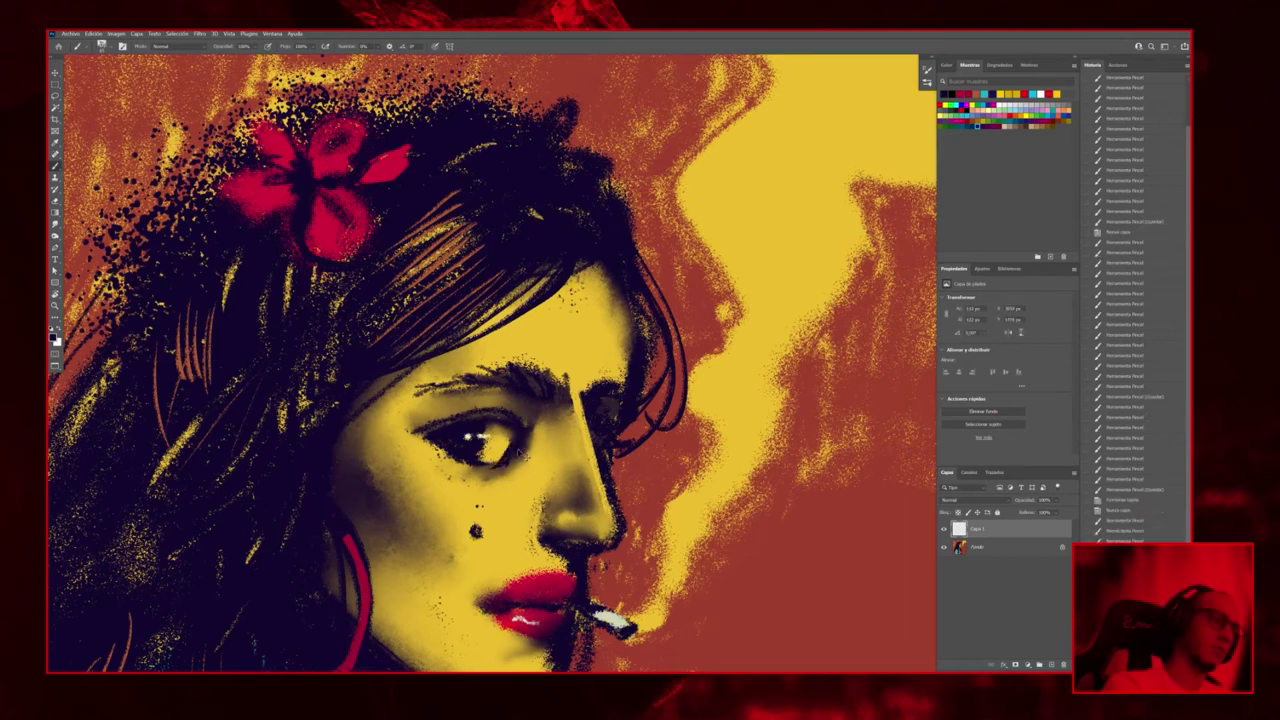
click(515, 445)
click(517, 441)
click(510, 455)
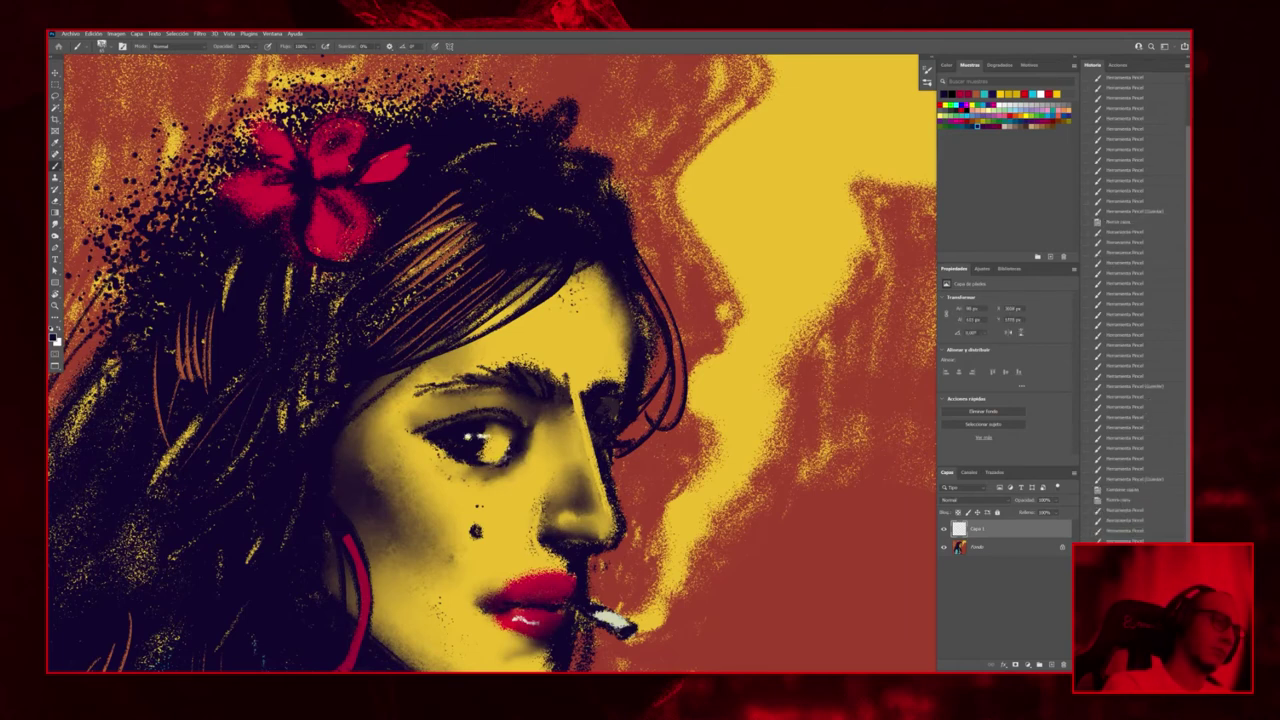
click(483, 466)
Paint the white of the visible eye in pale grey over the yellow area beside the iris
alt+click(490, 445)
click(483, 440)
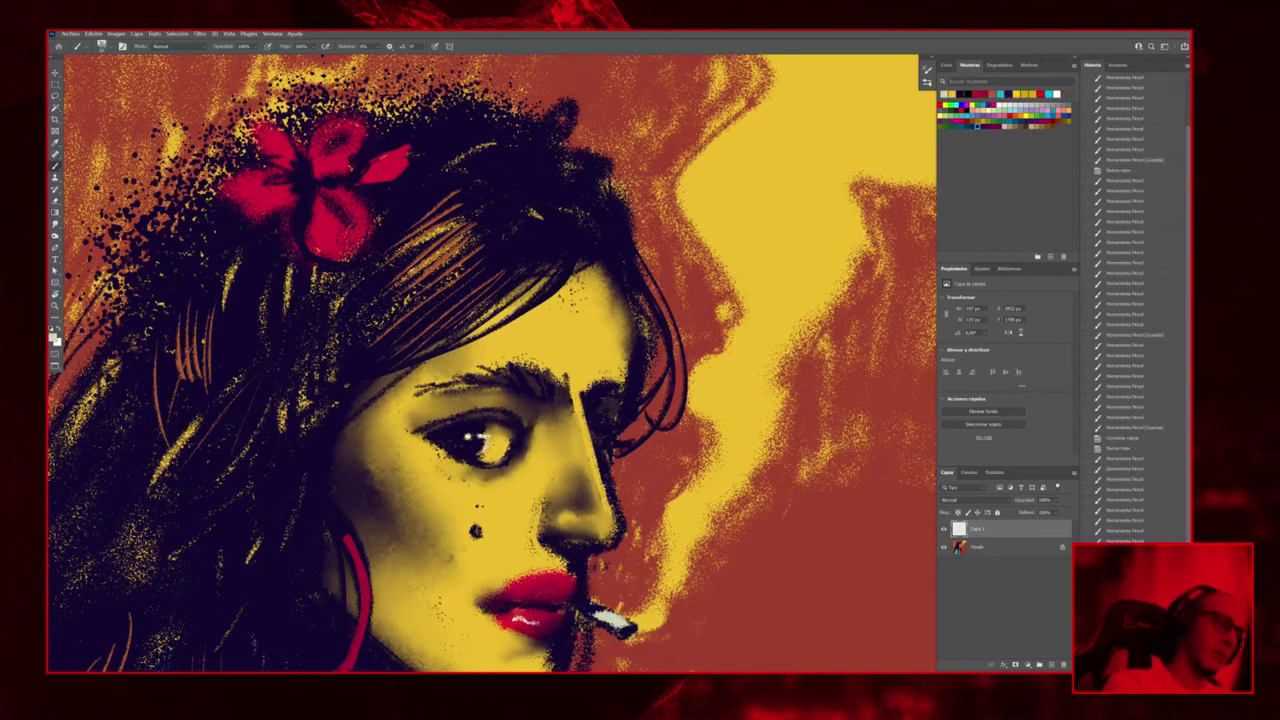
drag(489, 438, 493, 455)
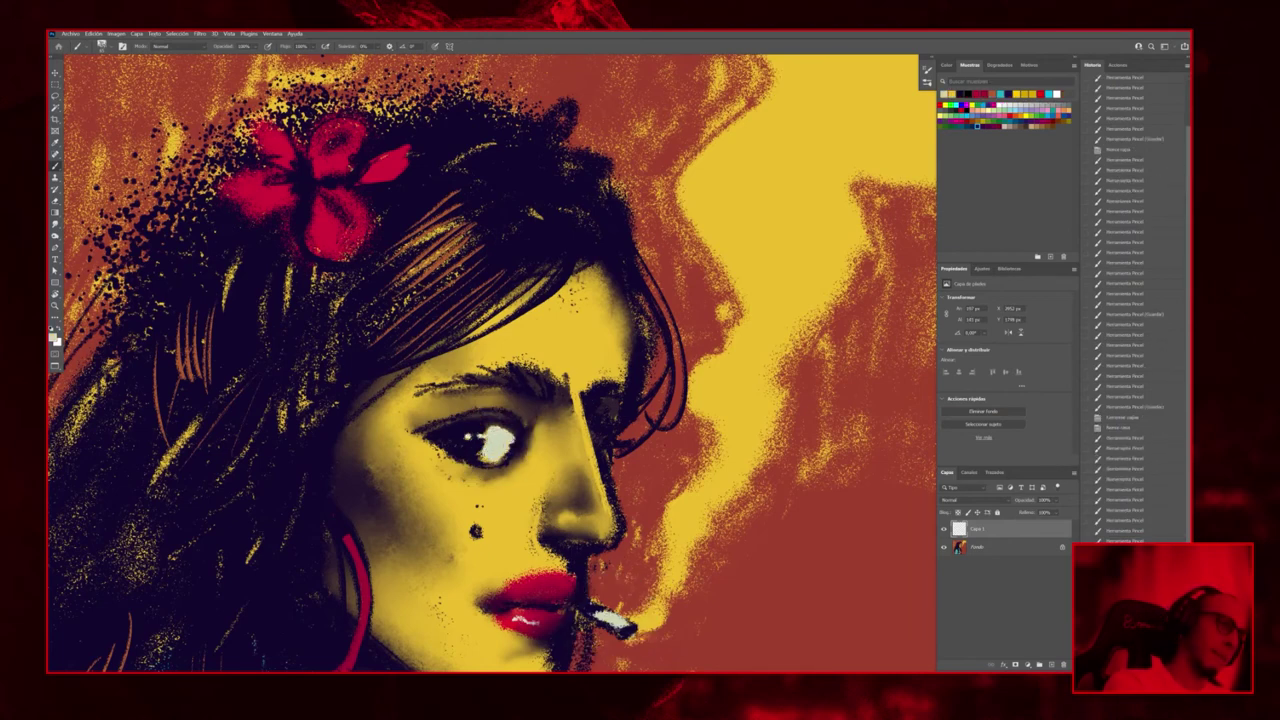
key(ctrl+minus)
key(ctrl+minus)
key(ctrl+minus)
key(ctrl+minus)
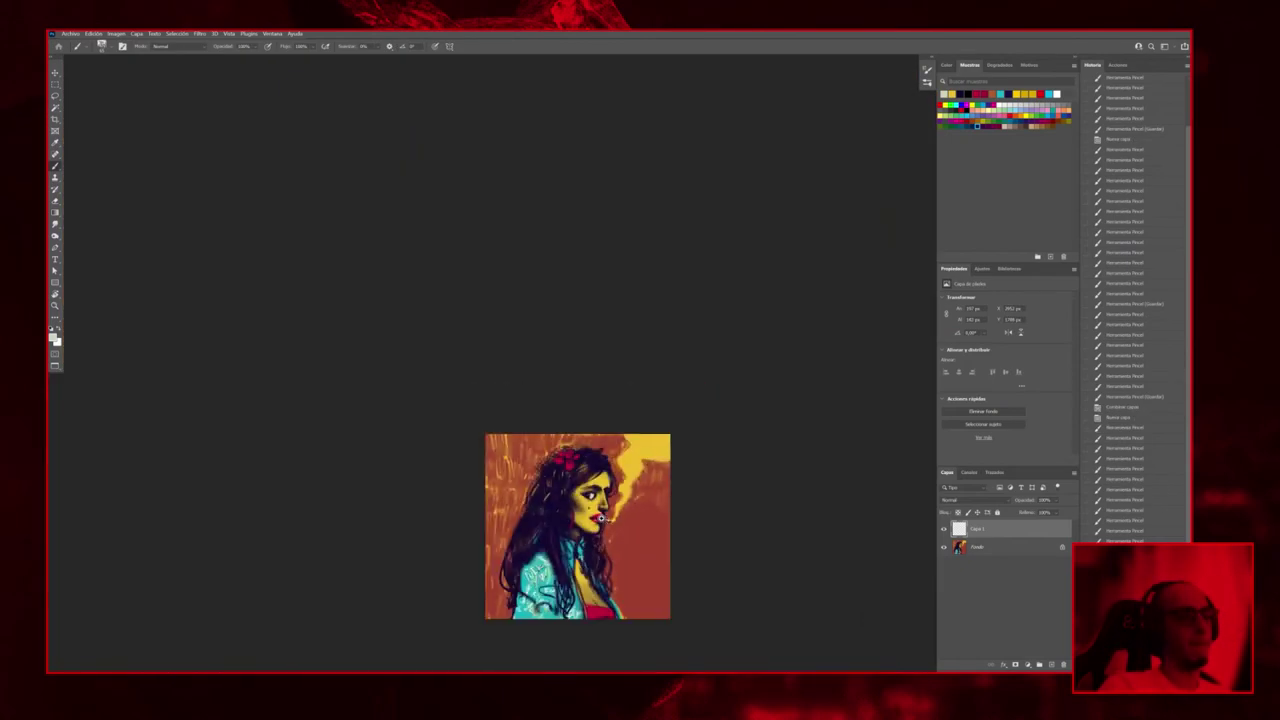
key(ctrl+plus)
key(ctrl+plus)
key(ctrl+plus)
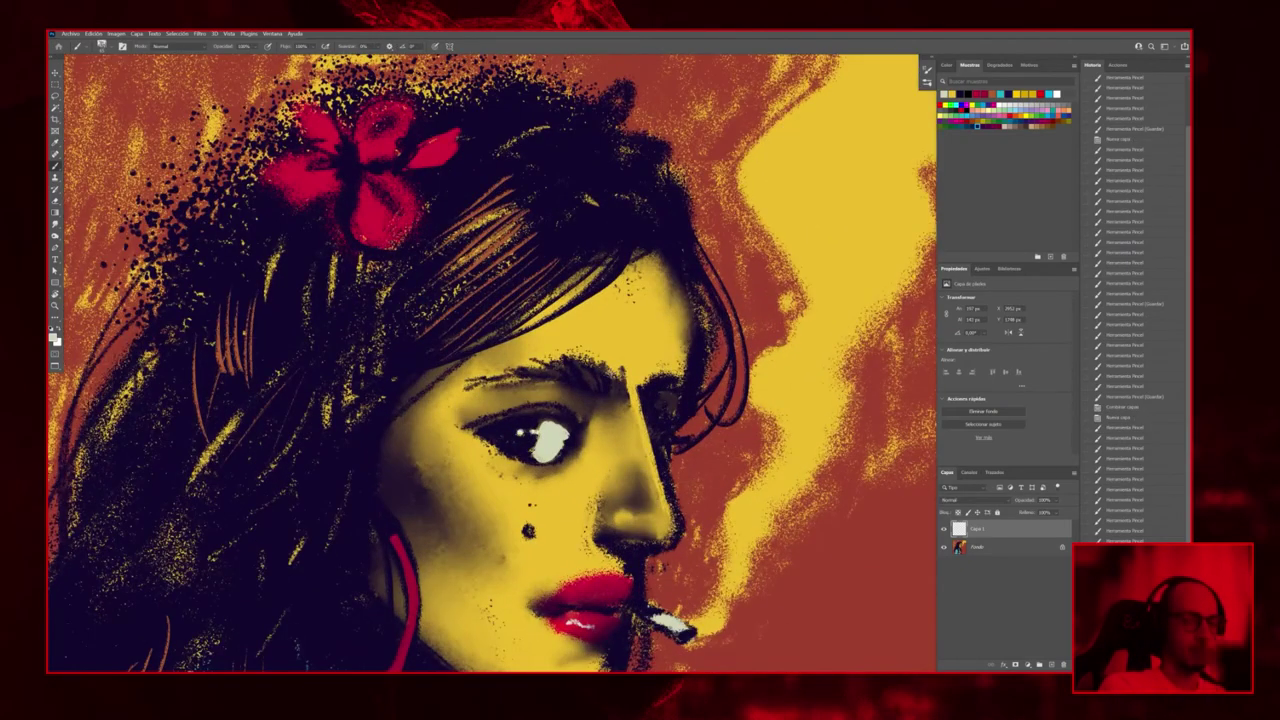
Undo the last pale stroke in the eye and repaint the eye white with smaller dabs
key(ctrl+z)
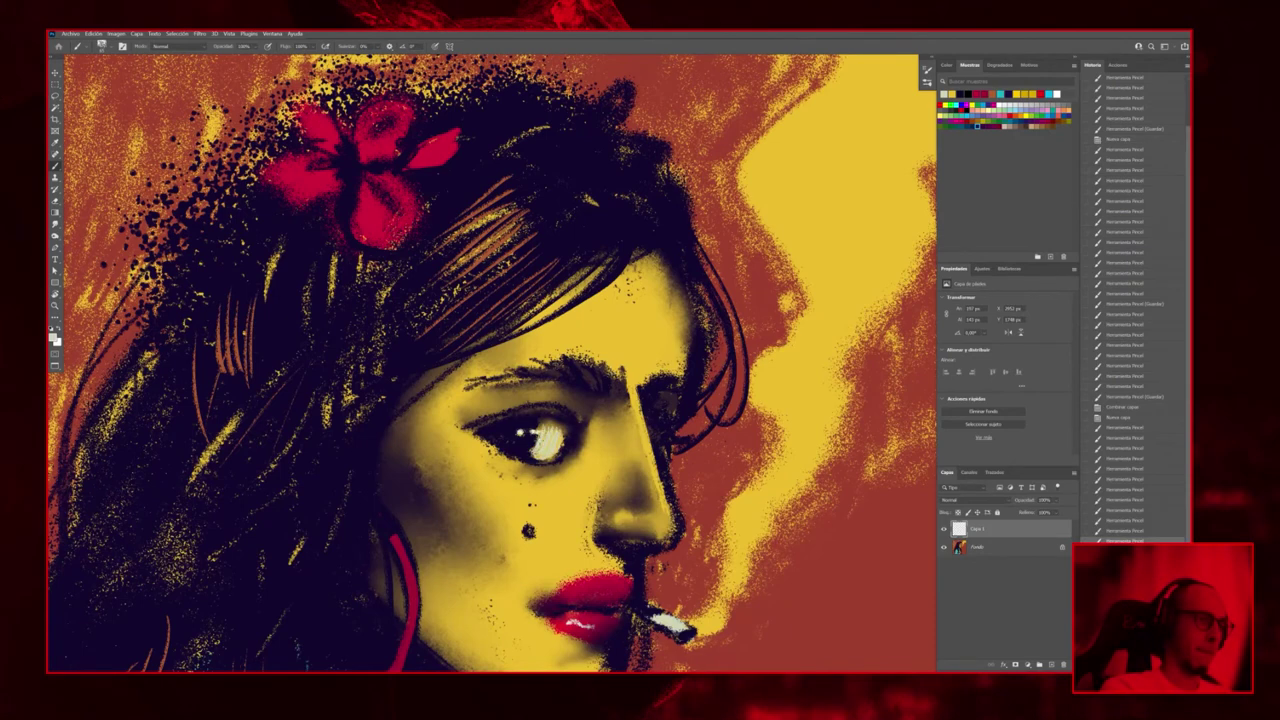
click(540, 429)
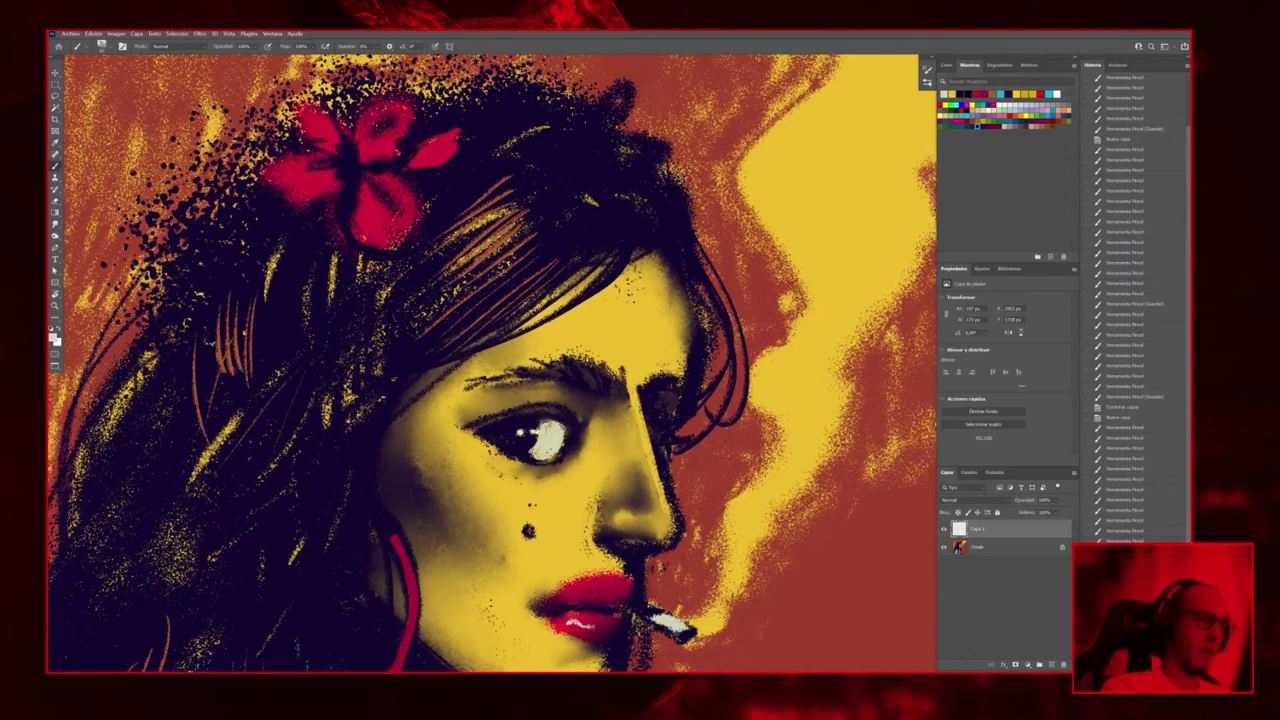
click(565, 455)
Dab reddish colour into the eye's inner corner and refine its edge with the dark hair colour
key(x)
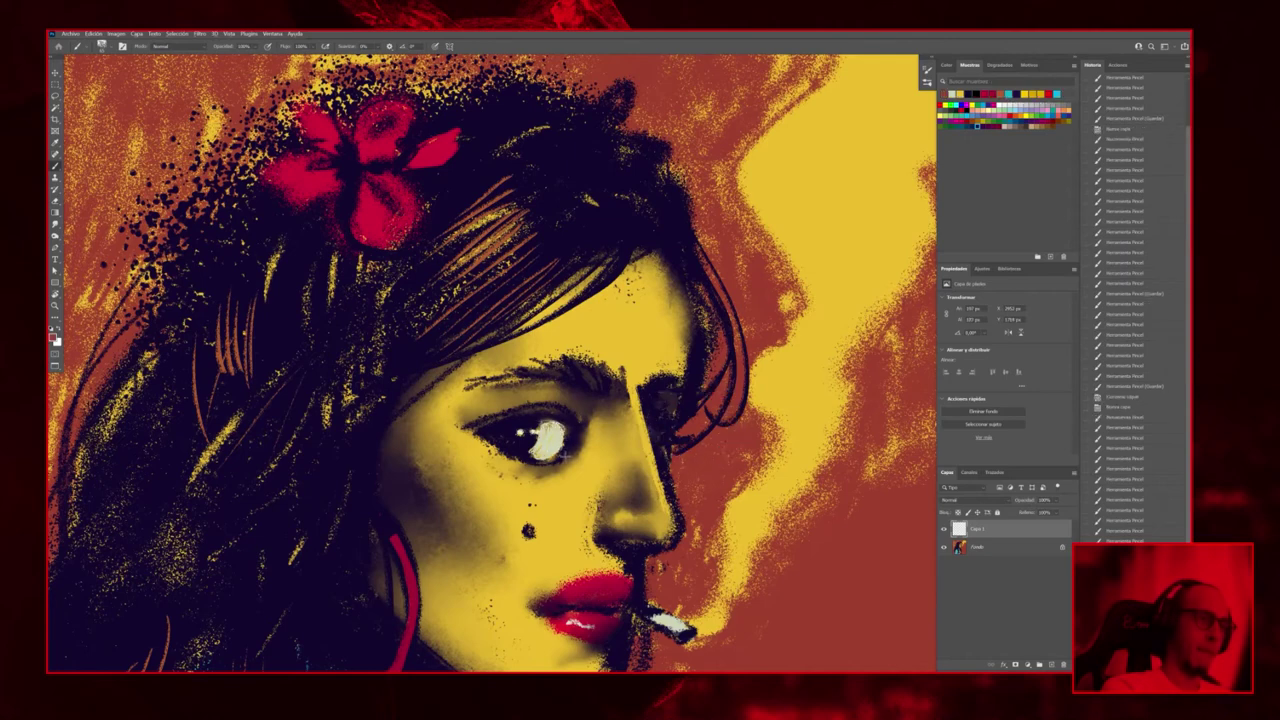
click(568, 454)
alt+click(581, 242)
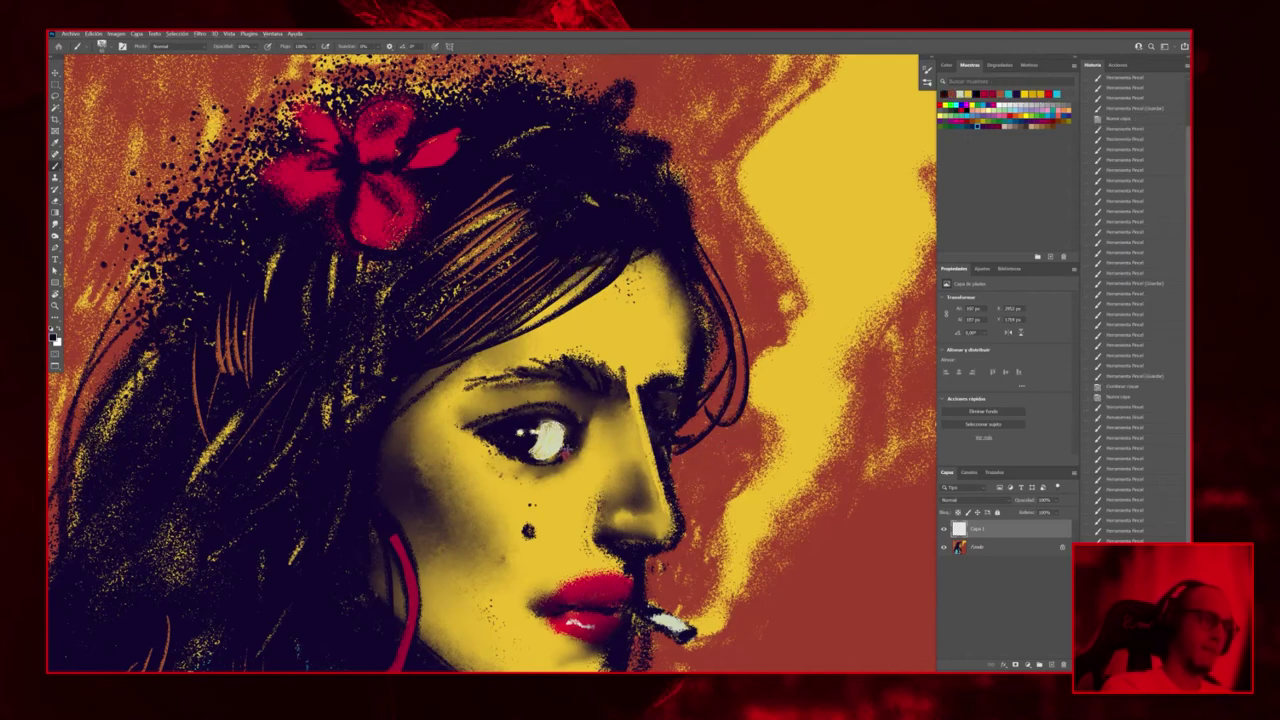
click(566, 458)
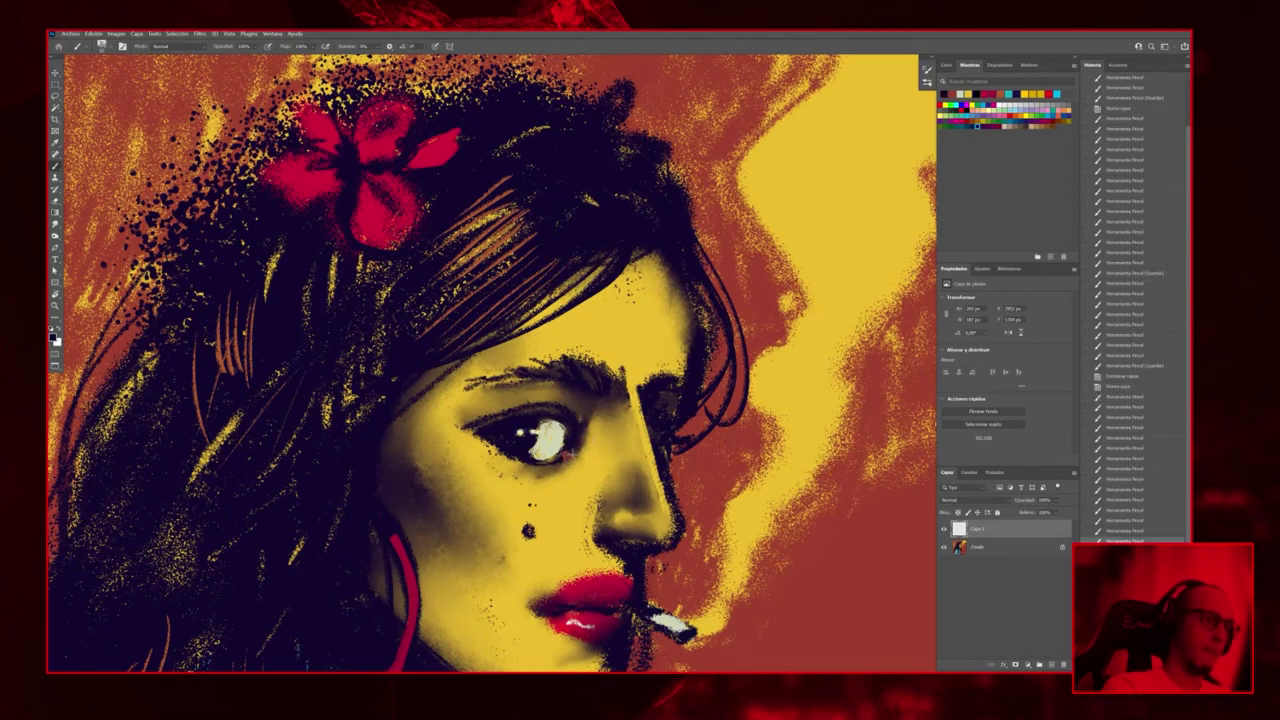
click(560, 456)
Touch up the edge between the iris and the eye white with the dark colour
scroll(562, 450, down, 5)
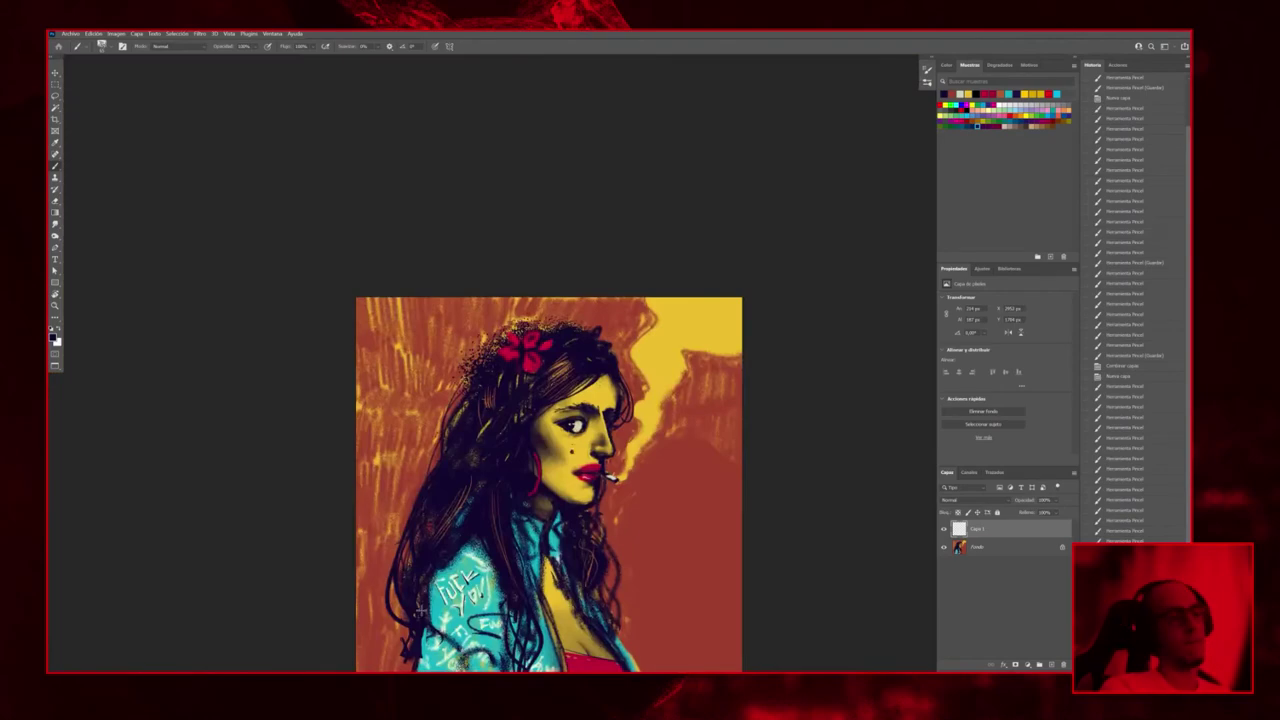
scroll(596, 432, up, 8)
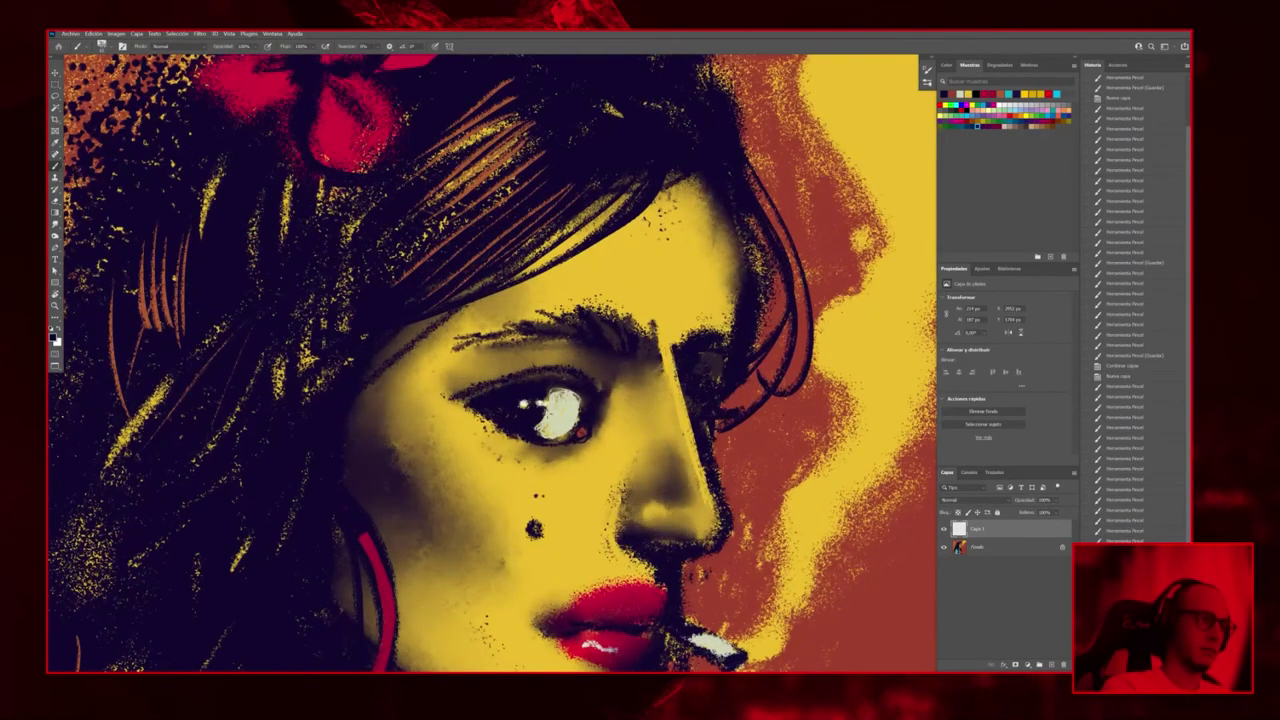
click(552, 414)
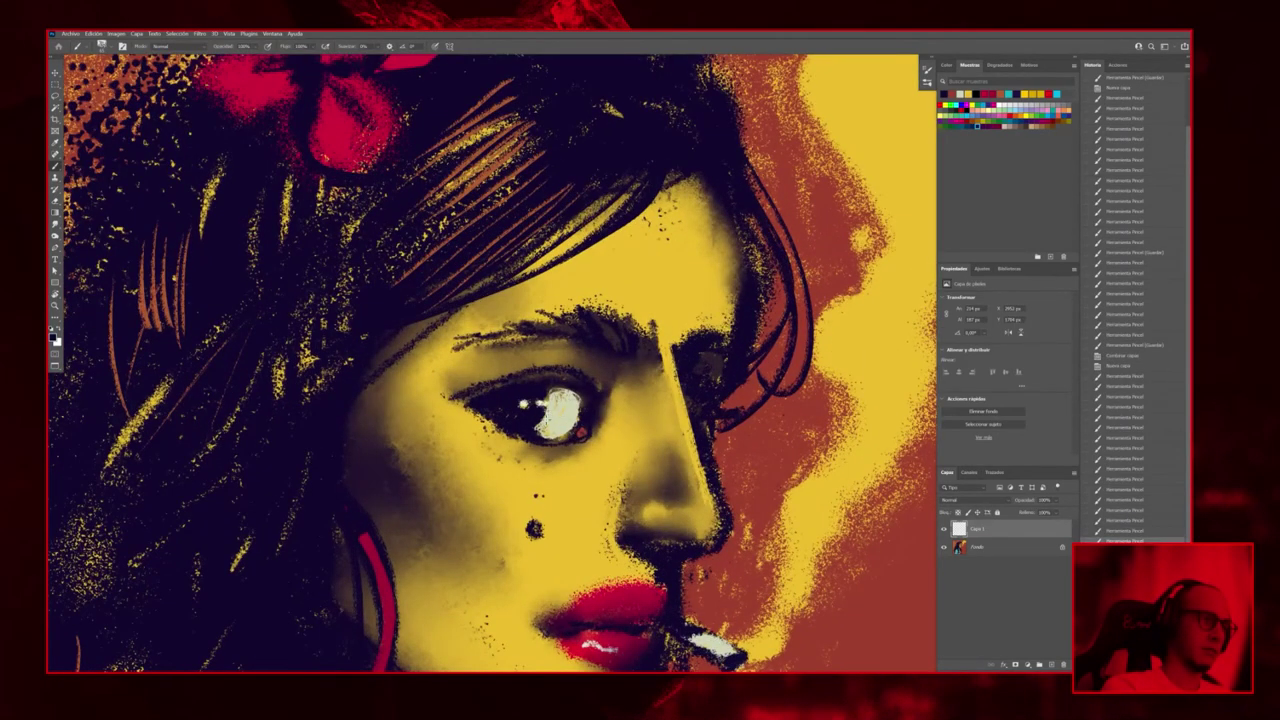
Sample the reddish colour and dab spots of it into the dark areas of the visible eye beside the eye white
alt+click(507, 405)
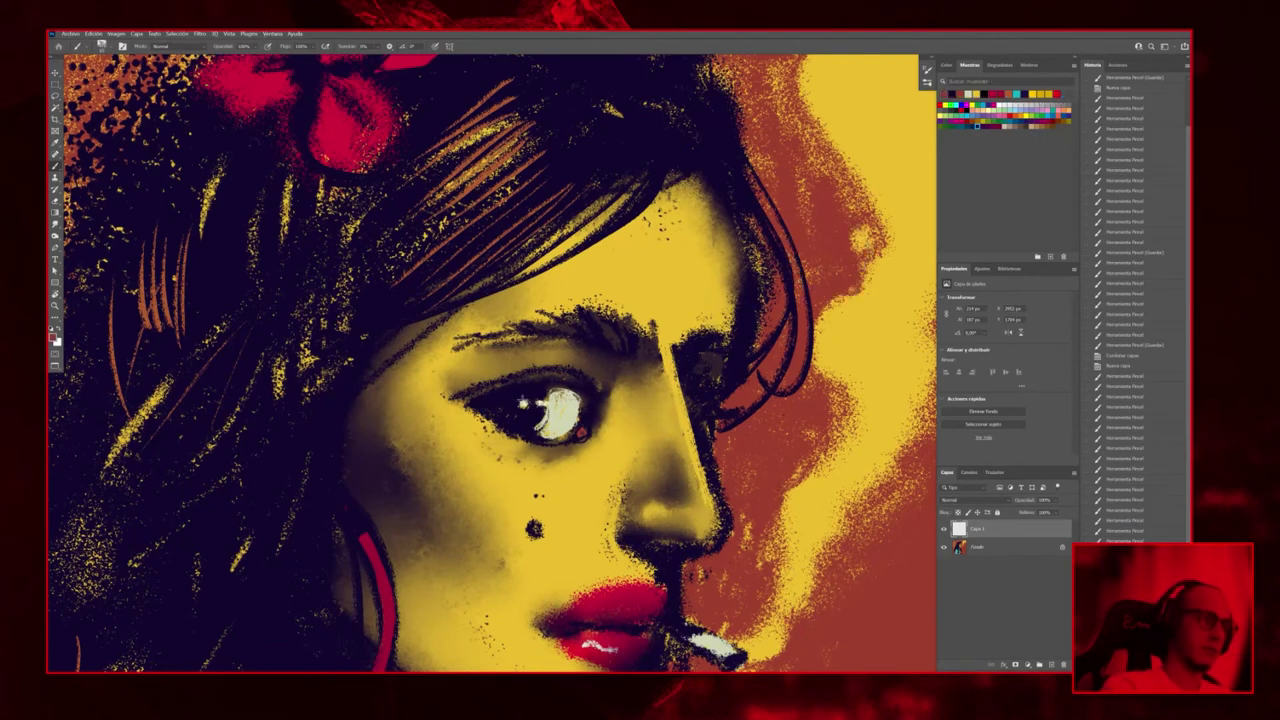
drag(499, 405, 512, 403)
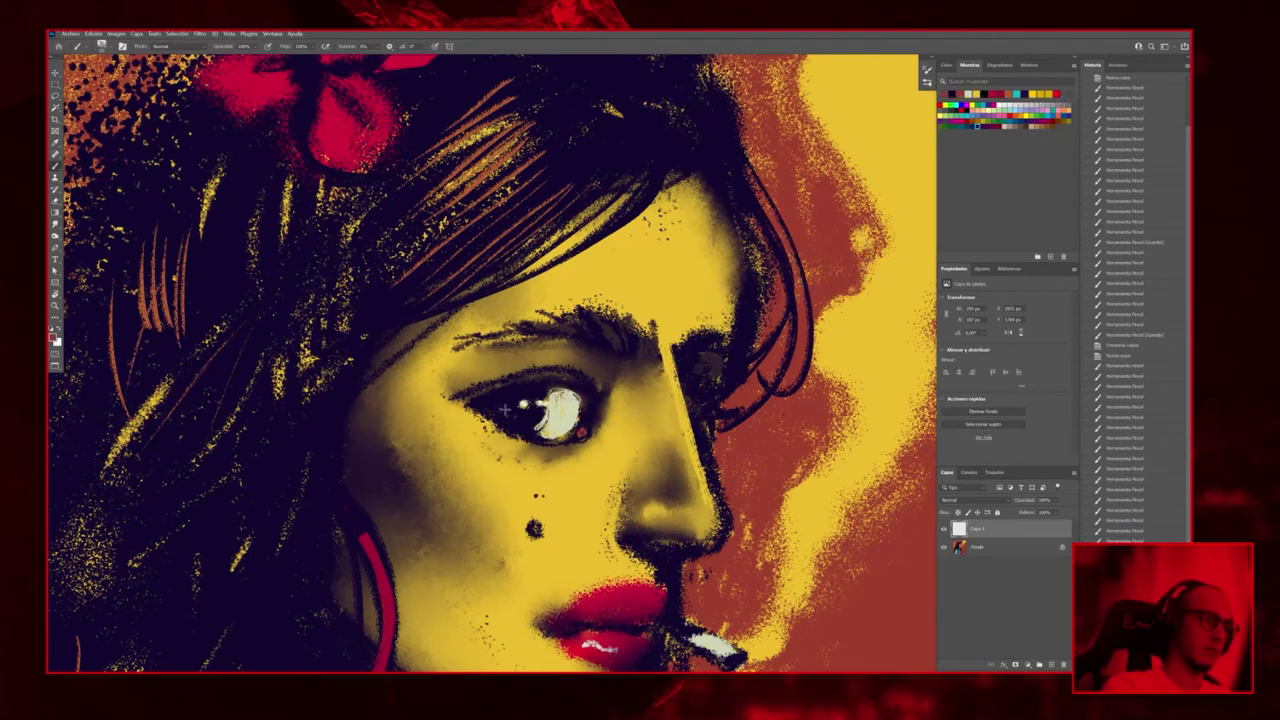
click(506, 408)
click(526, 416)
click(529, 420)
click(532, 419)
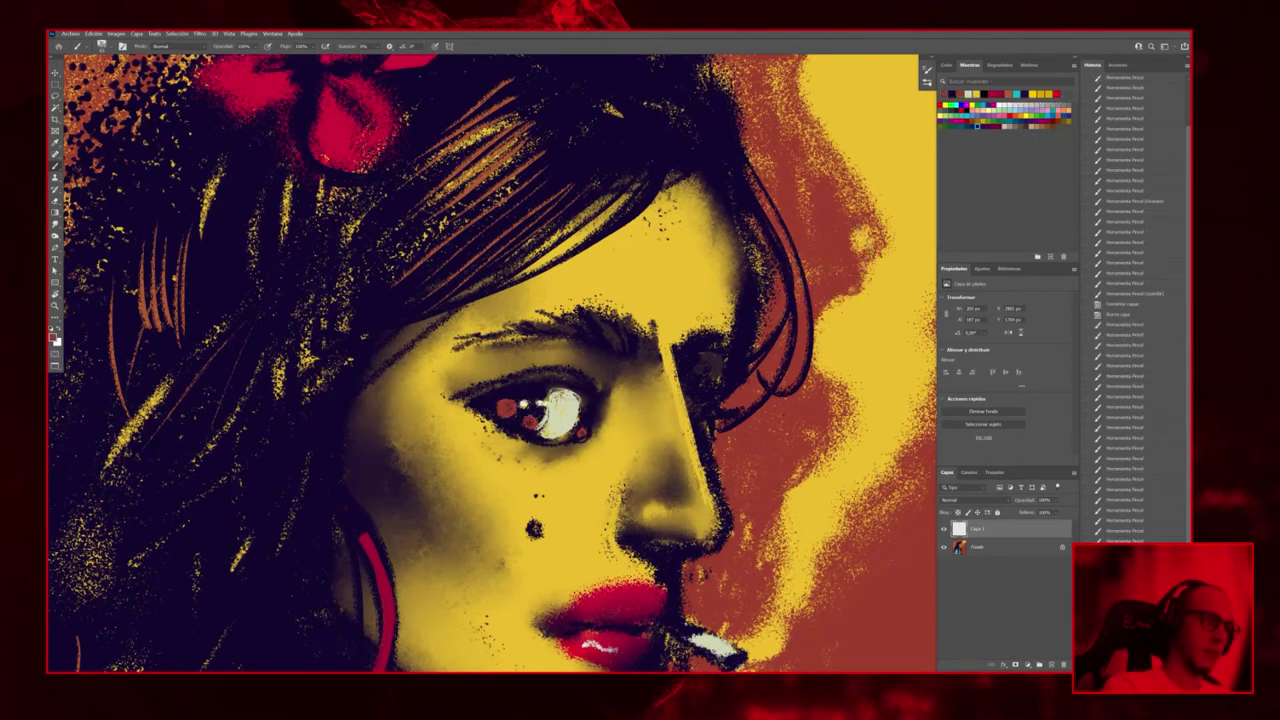
Break up and trim the edges of the reddish spots in the eye with small dabs of the dark colour
click(531, 396)
click(517, 400)
click(525, 399)
click(525, 397)
click(520, 400)
click(512, 412)
click(512, 420)
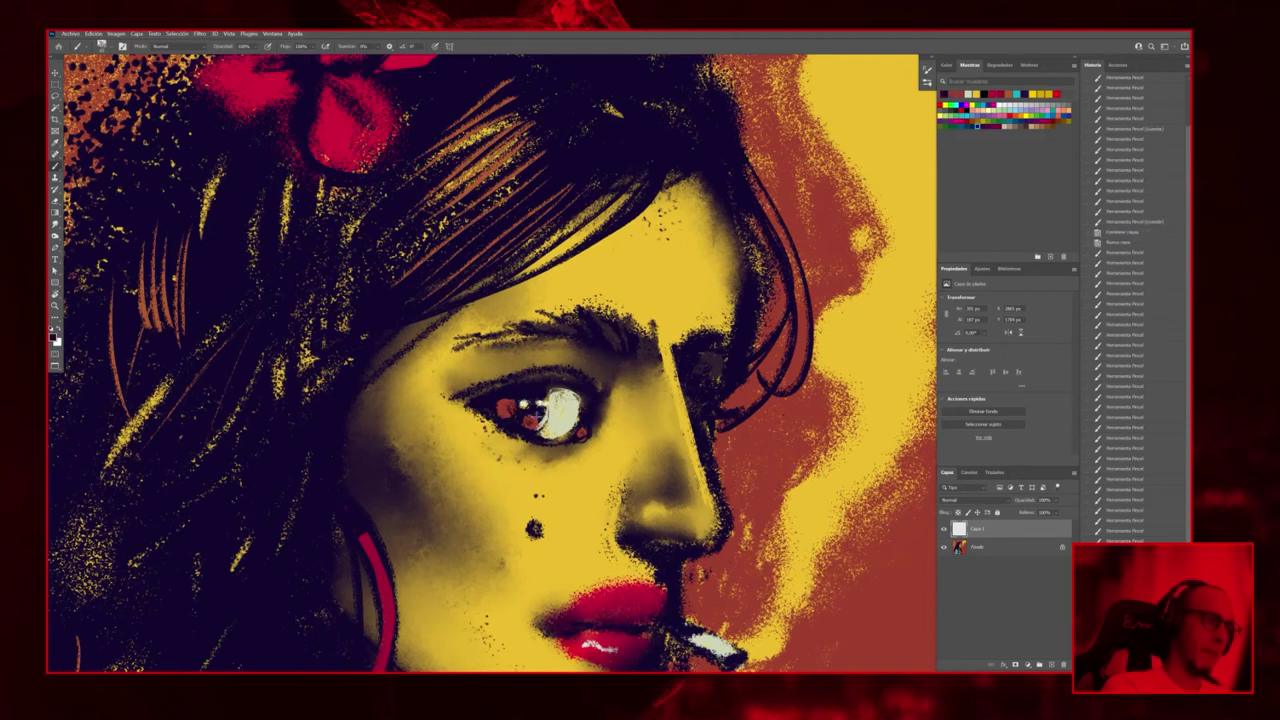
Paint a thin white highlight across the iris and into the eye white
alt+click(540, 405)
click(540, 405)
click(545, 405)
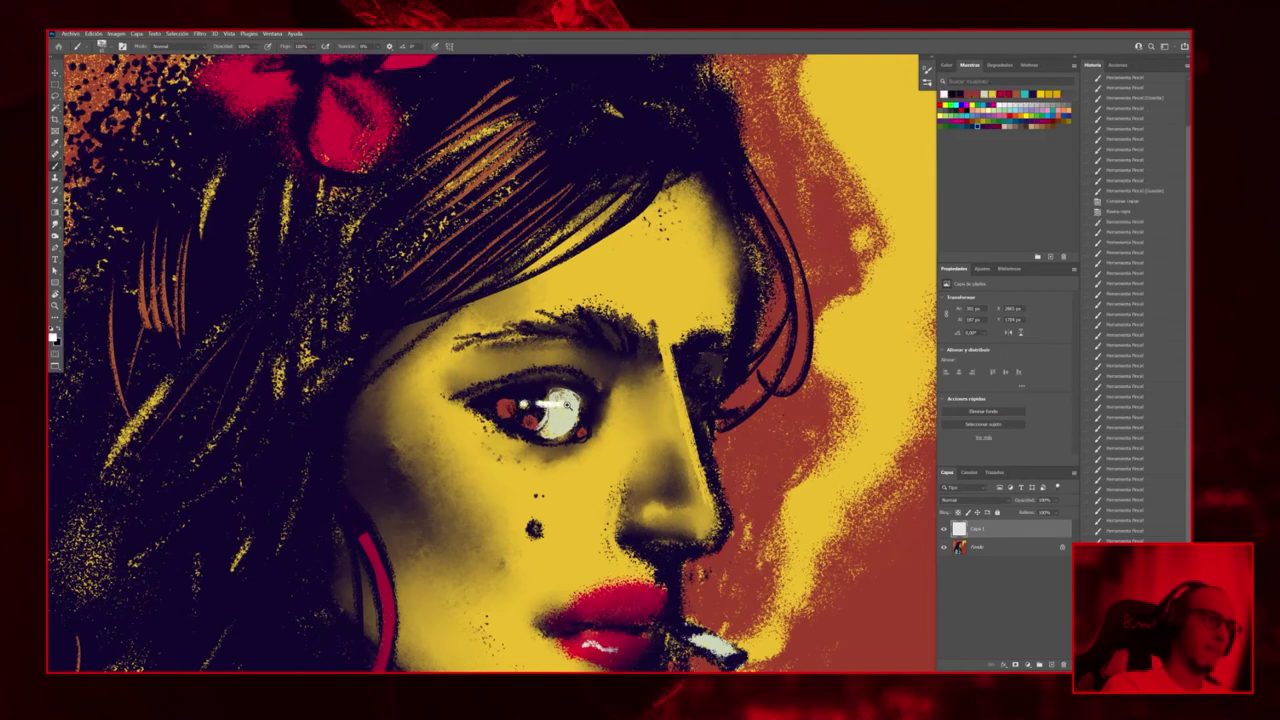
Reduce the reddish patch at the eye's outer corner with dark dabs around and inside it
scroll(563, 408, down, 6)
scroll(563, 408, up, 2)
scroll(582, 400, up, 4)
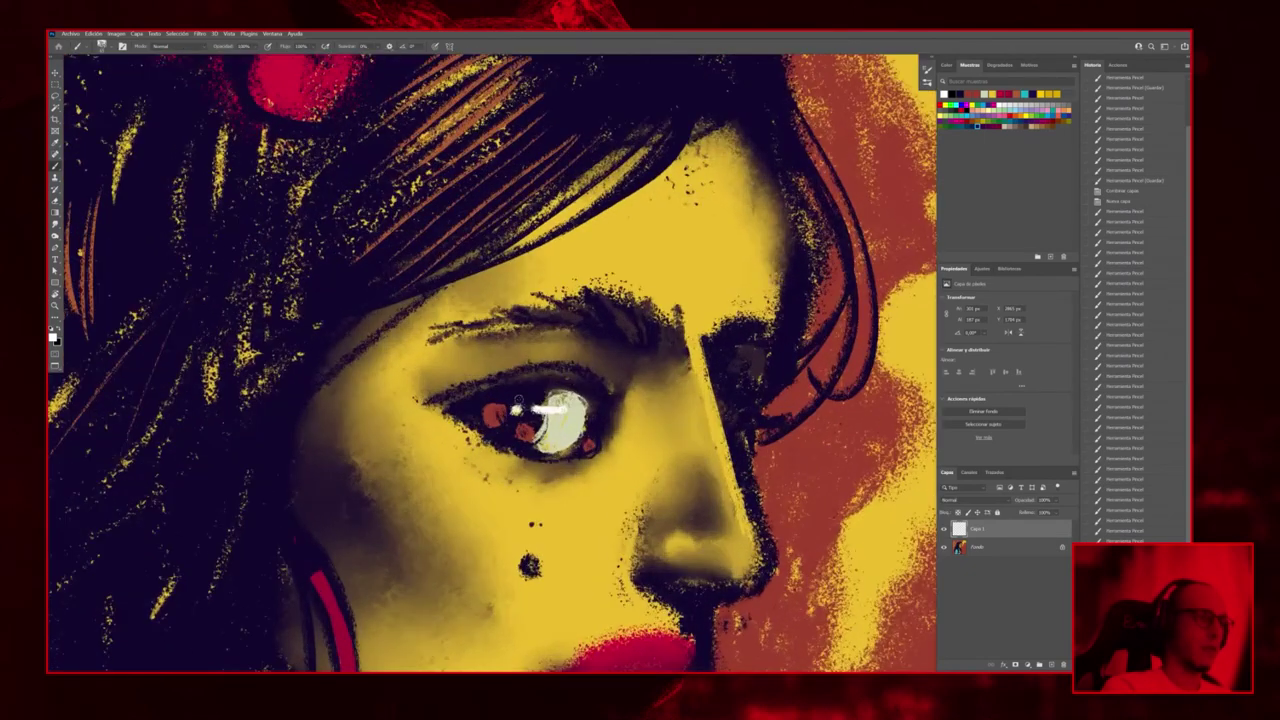
click(514, 400)
click(510, 402)
click(506, 398)
click(504, 404)
click(503, 418)
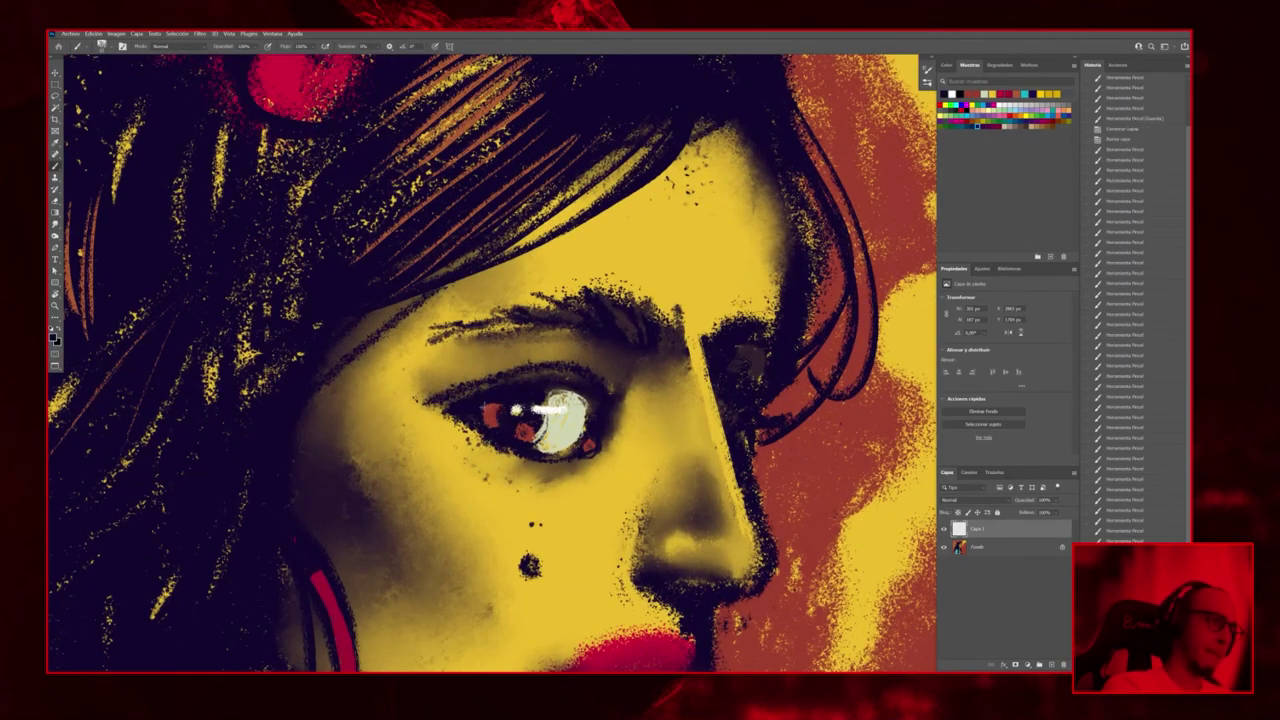
click(482, 410)
click(493, 410)
click(499, 408)
click(490, 422)
click(498, 430)
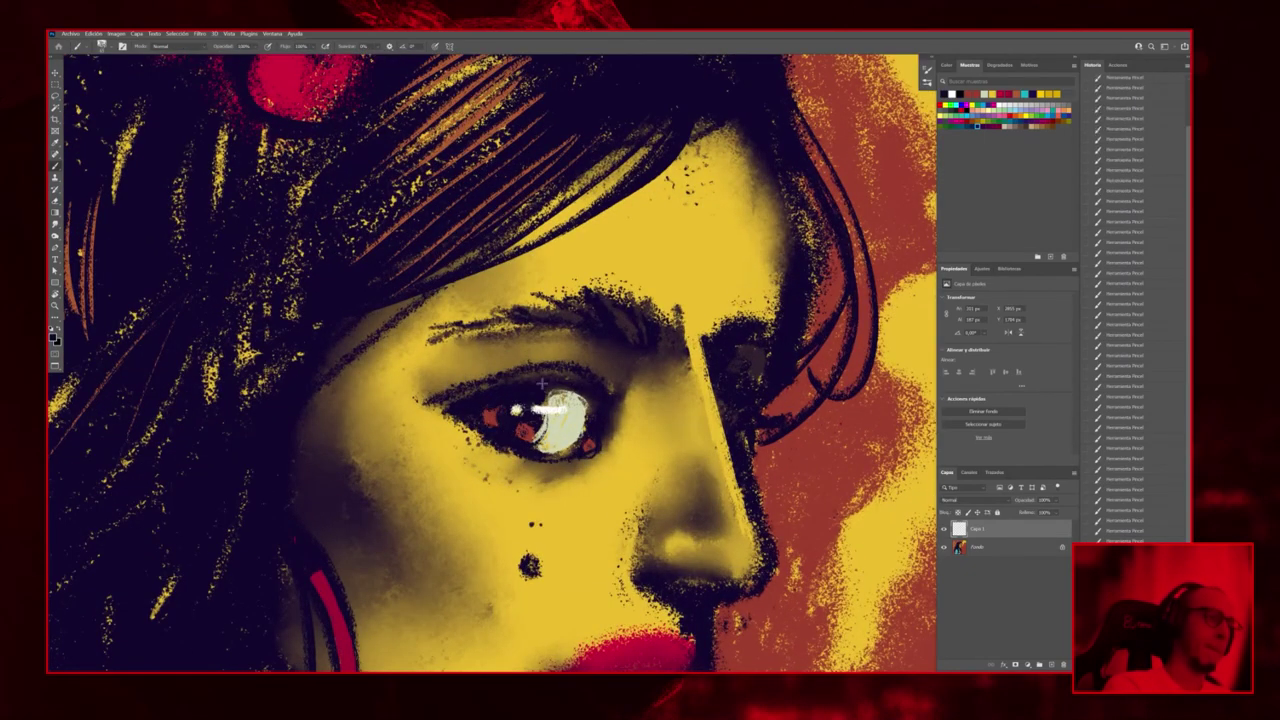
Touch up the border between the iris and the eye white near the highlight with the dark colour
scroll(540, 400, down, 5)
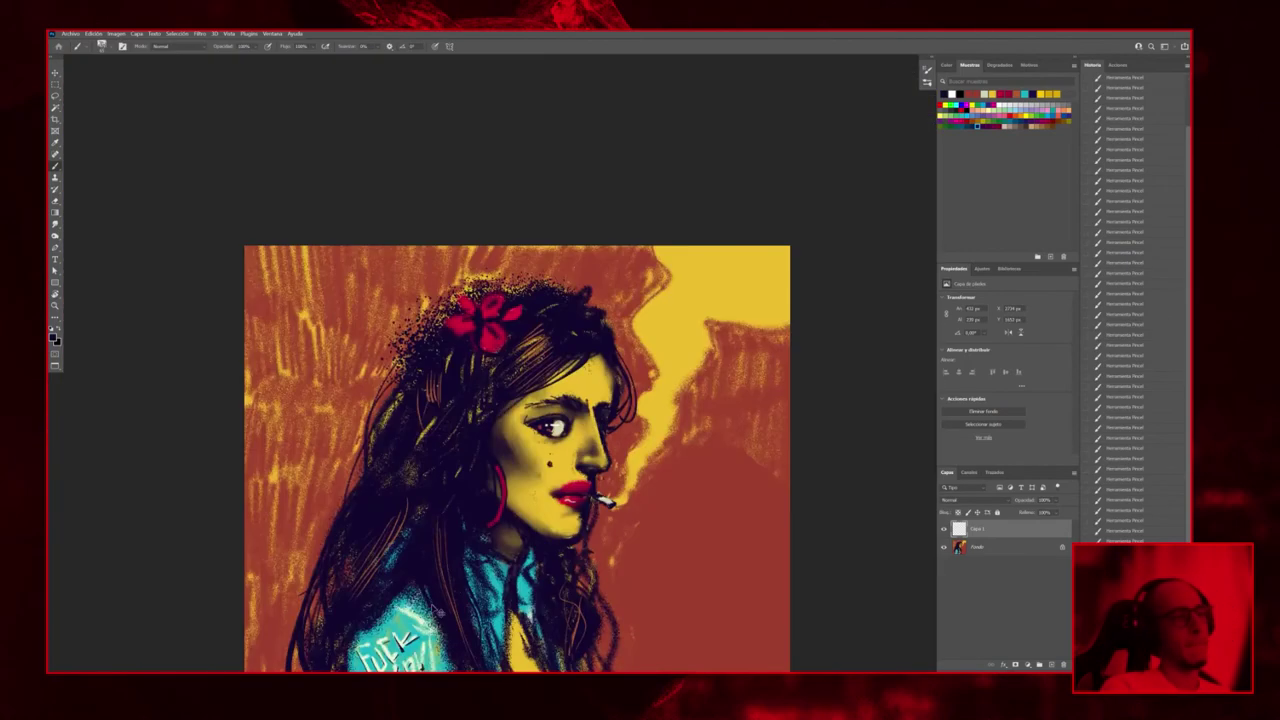
scroll(560, 505, down, 2)
scroll(560, 505, up, 6)
scroll(555, 400, down, 3)
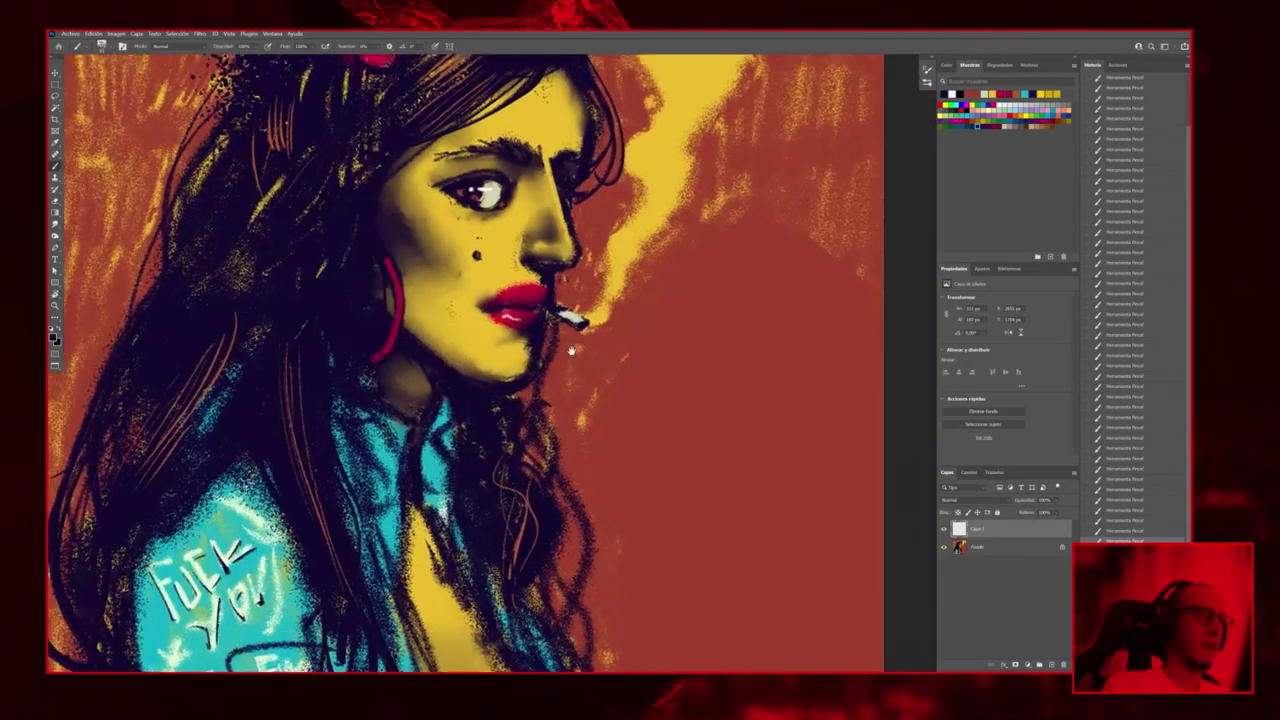
scroll(551, 288, up, 2)
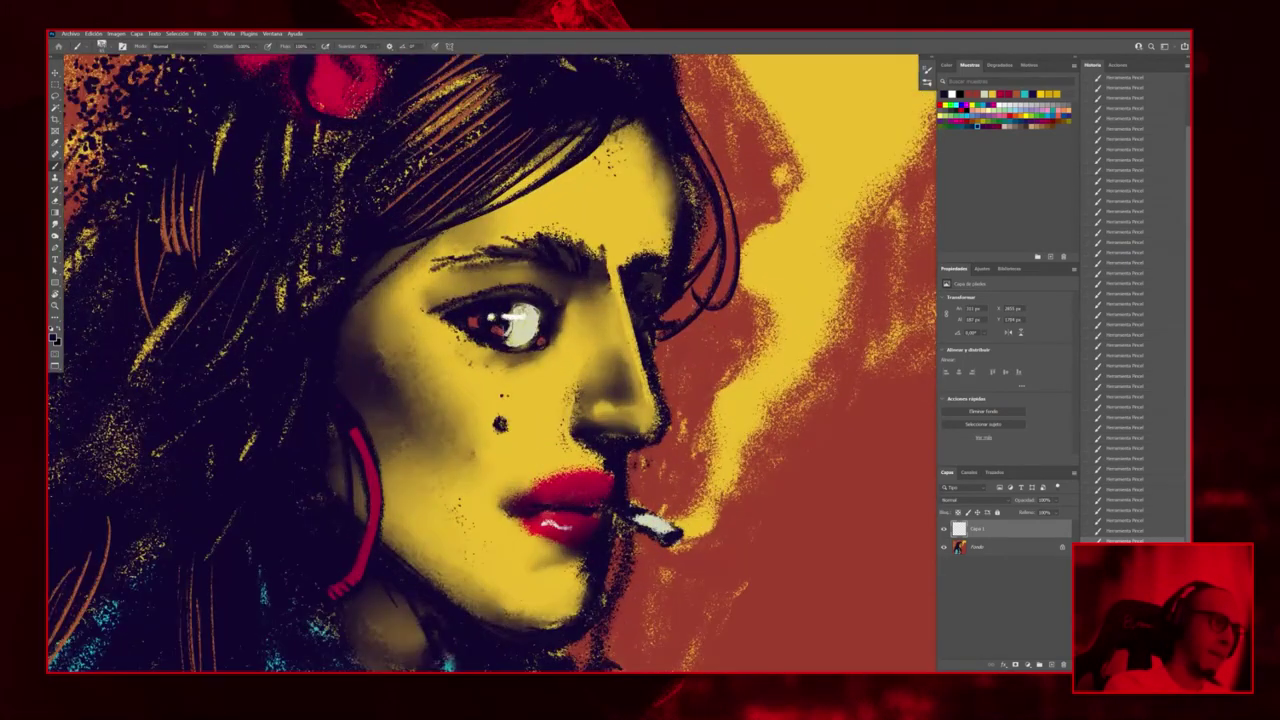
click(511, 321)
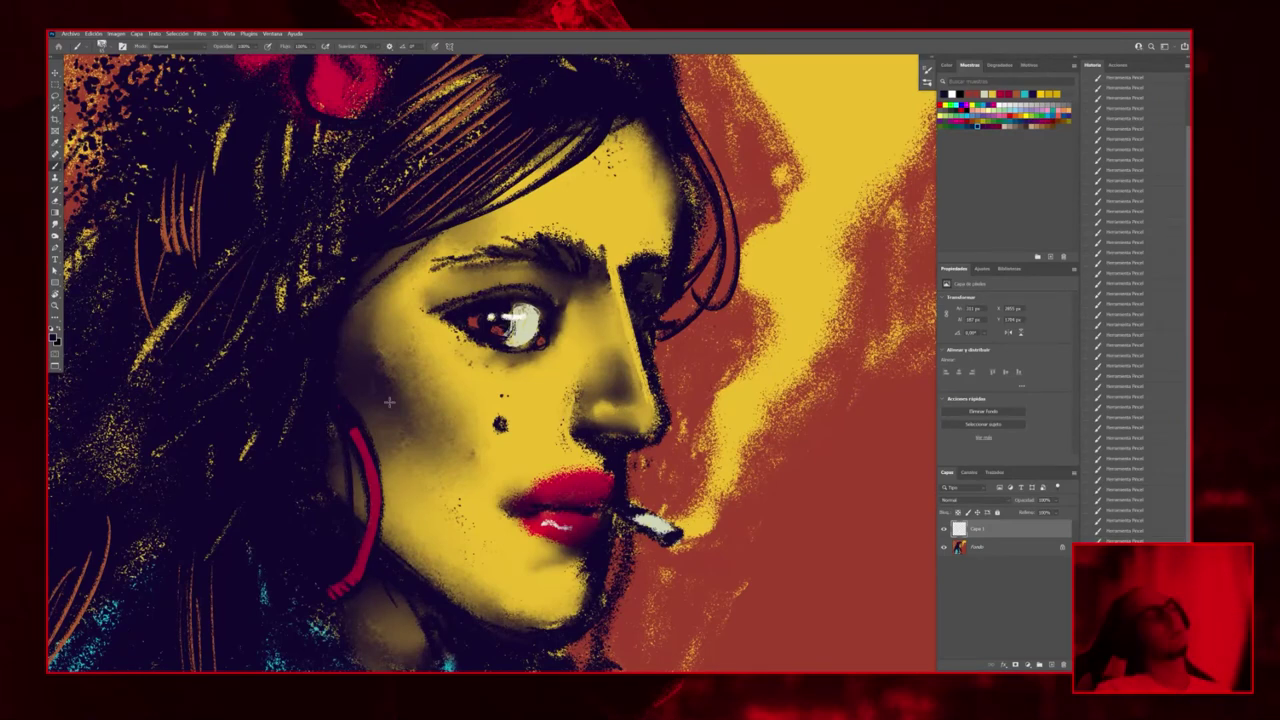
Try a pale grey ring hanging from the nose above the upper lip
scroll(389, 402, down, 4)
scroll(389, 402, up, 2)
scroll(559, 381, down, 2)
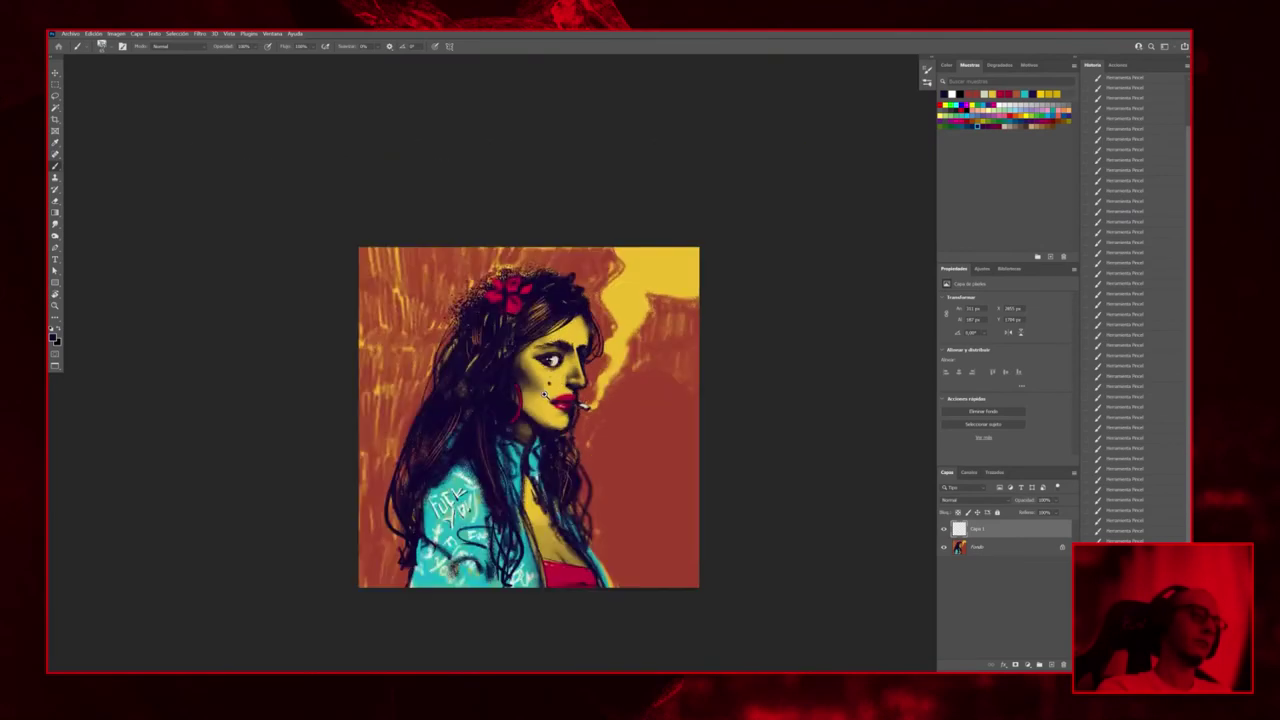
scroll(559, 381, up, 4)
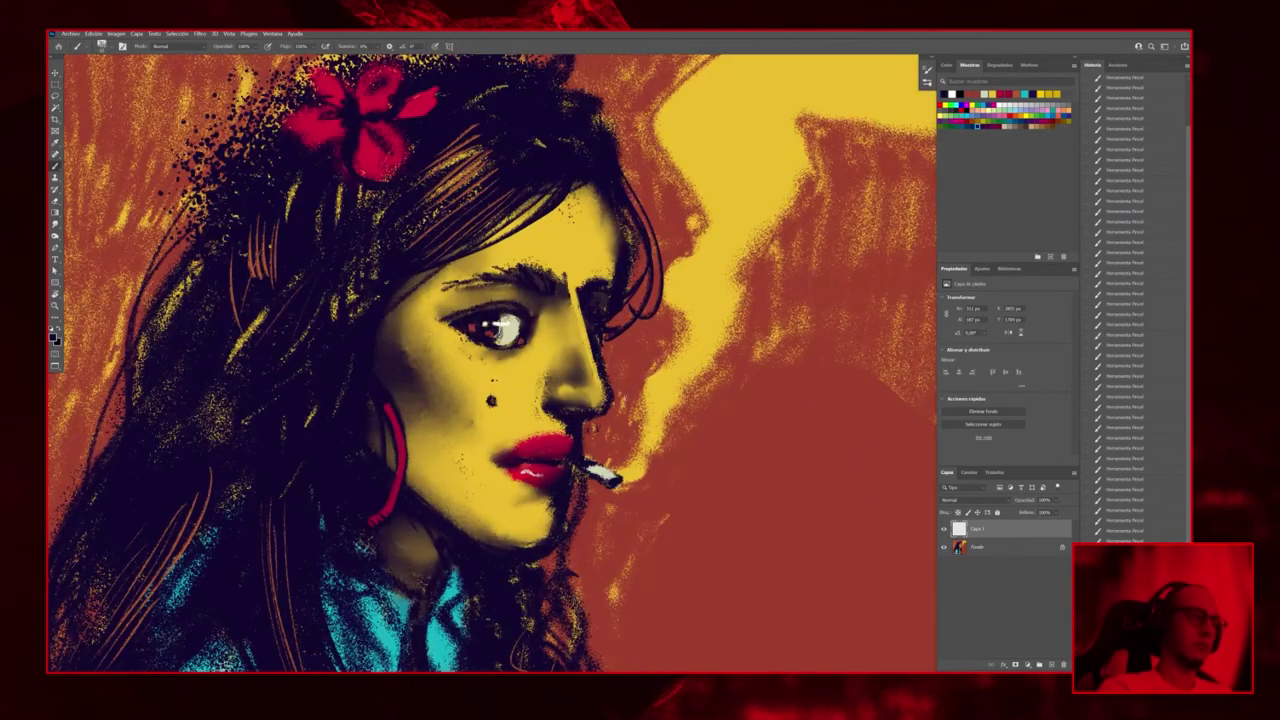
alt+click(594, 471)
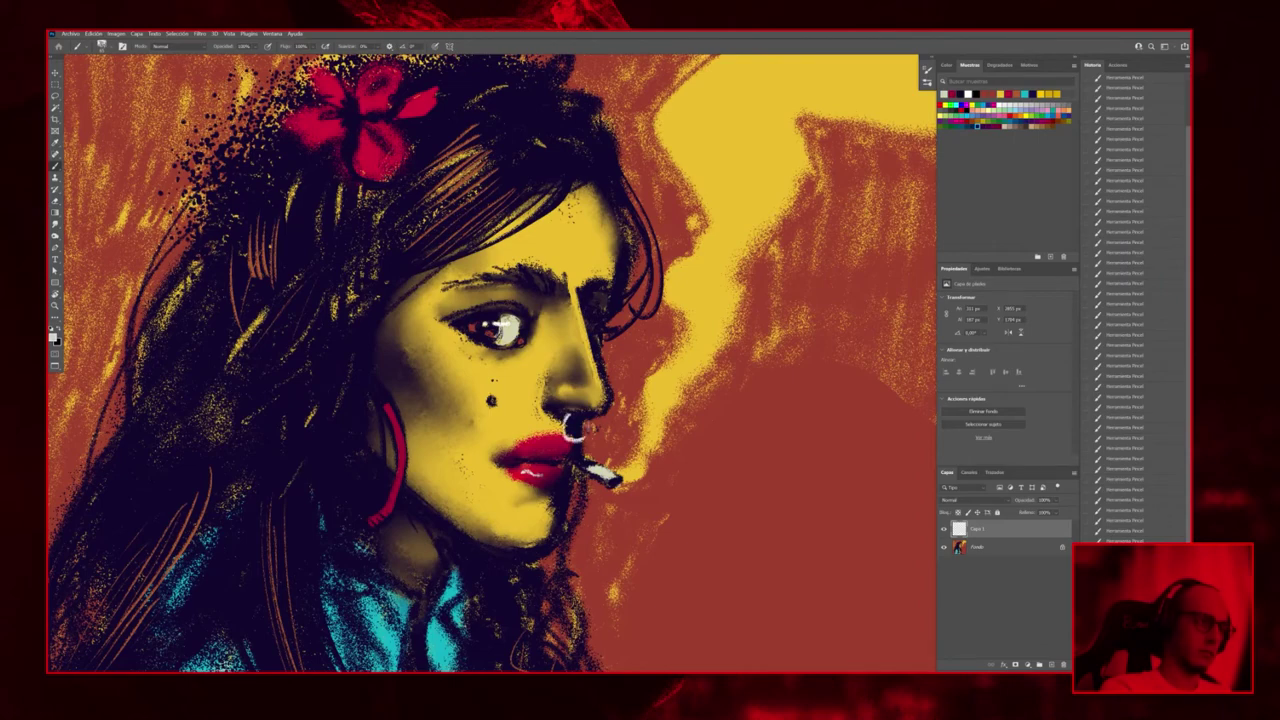
key(ctrl+minus)
key(ctrl+minus)
key(ctrl+minus)
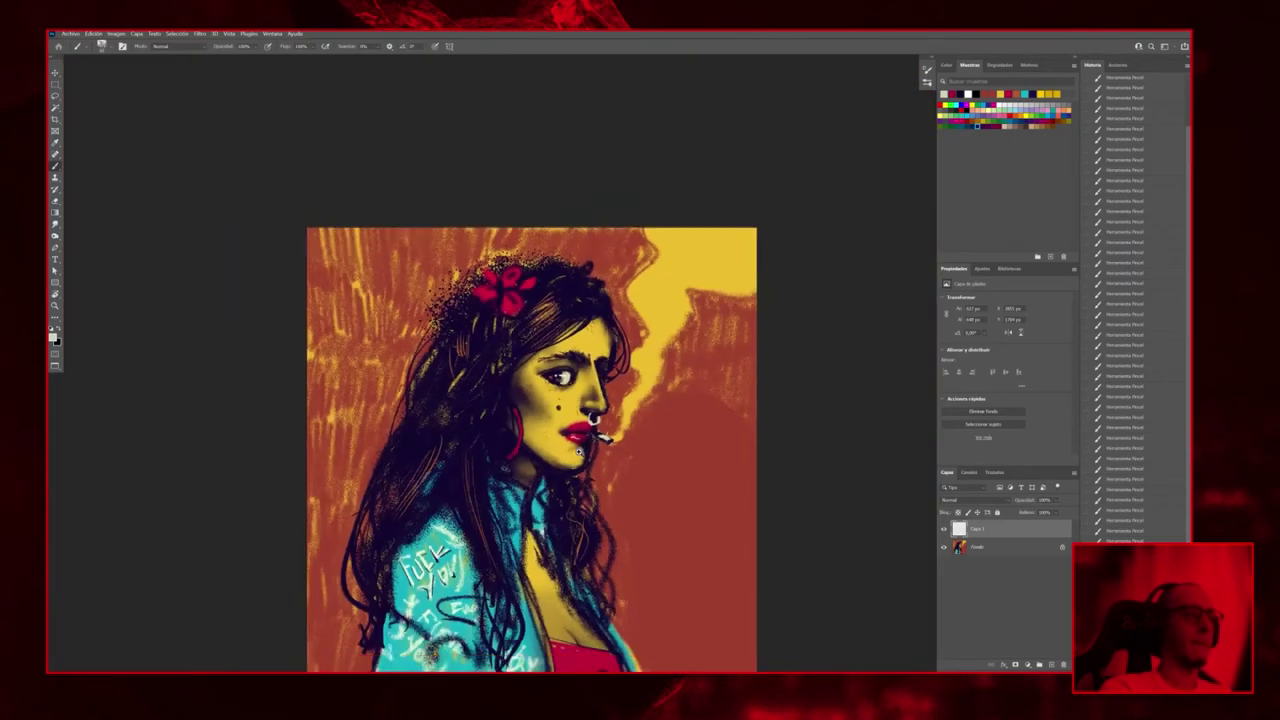
scroll(641, 371, up, 3)
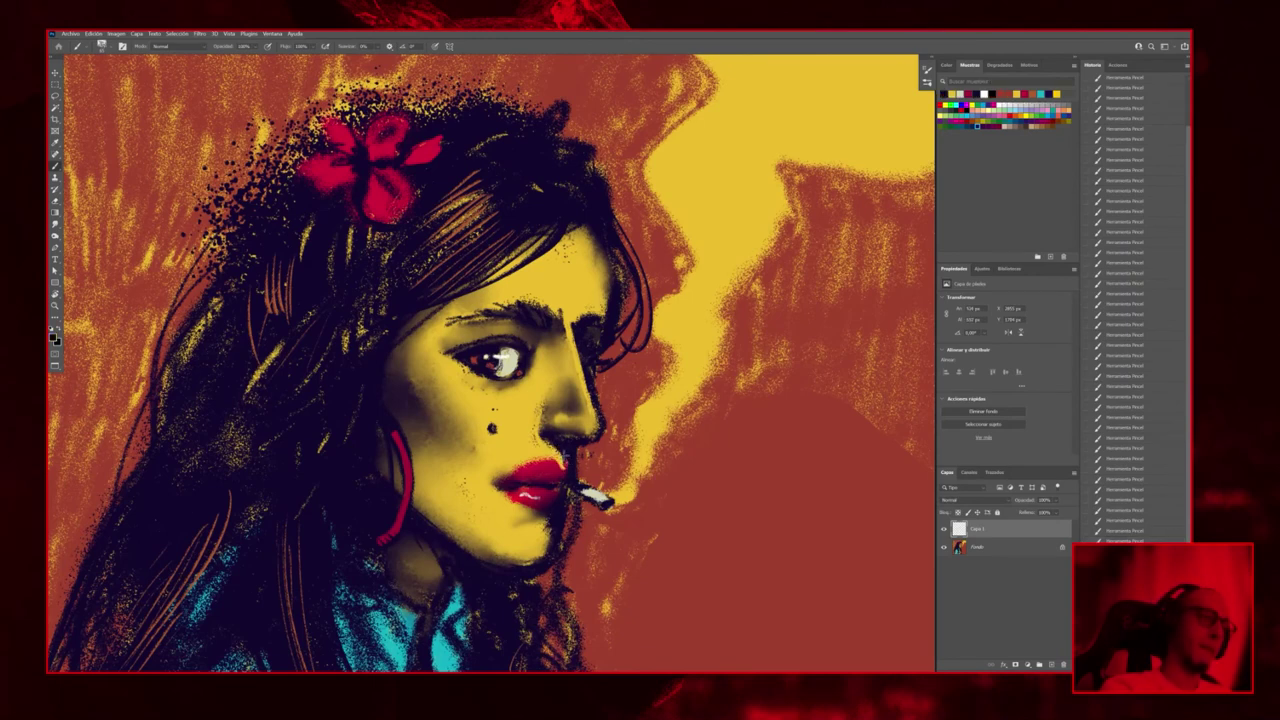
Sample the dark colour beside the cigarette and touch up the shadow next to the lips
scroll(590, 462, down, 3)
scroll(597, 475, up, 3)
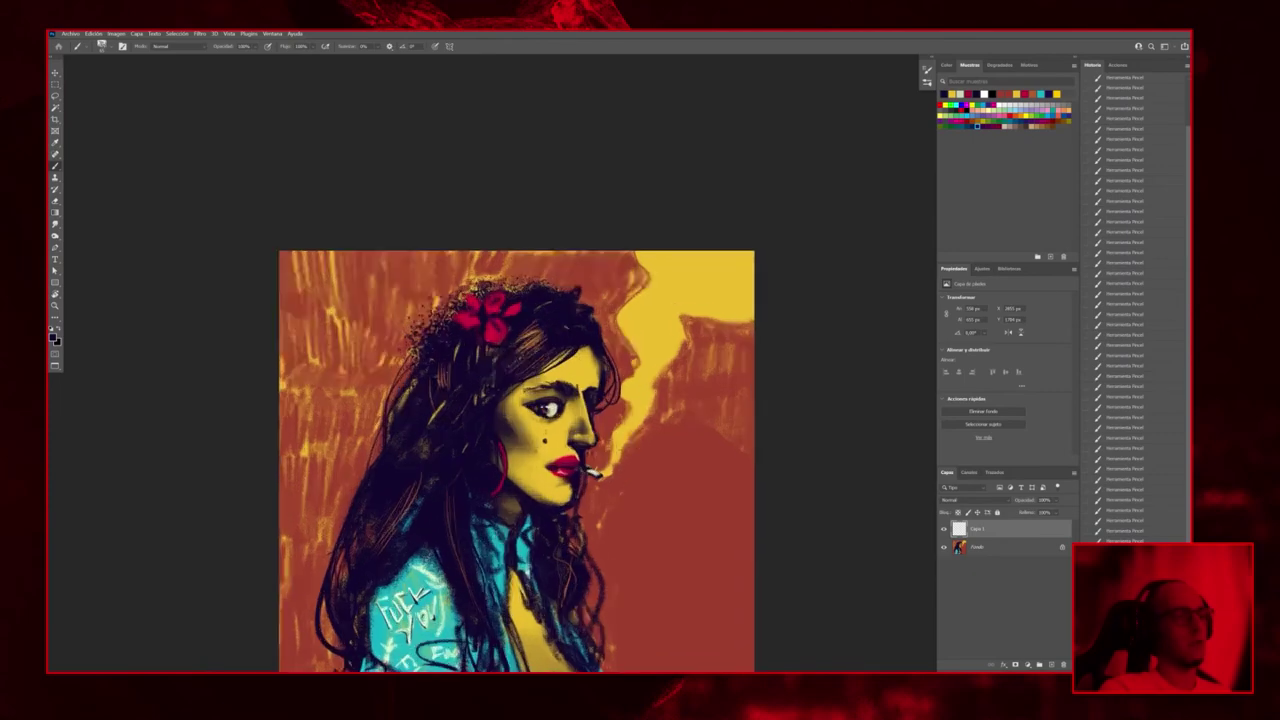
alt+click(575, 465)
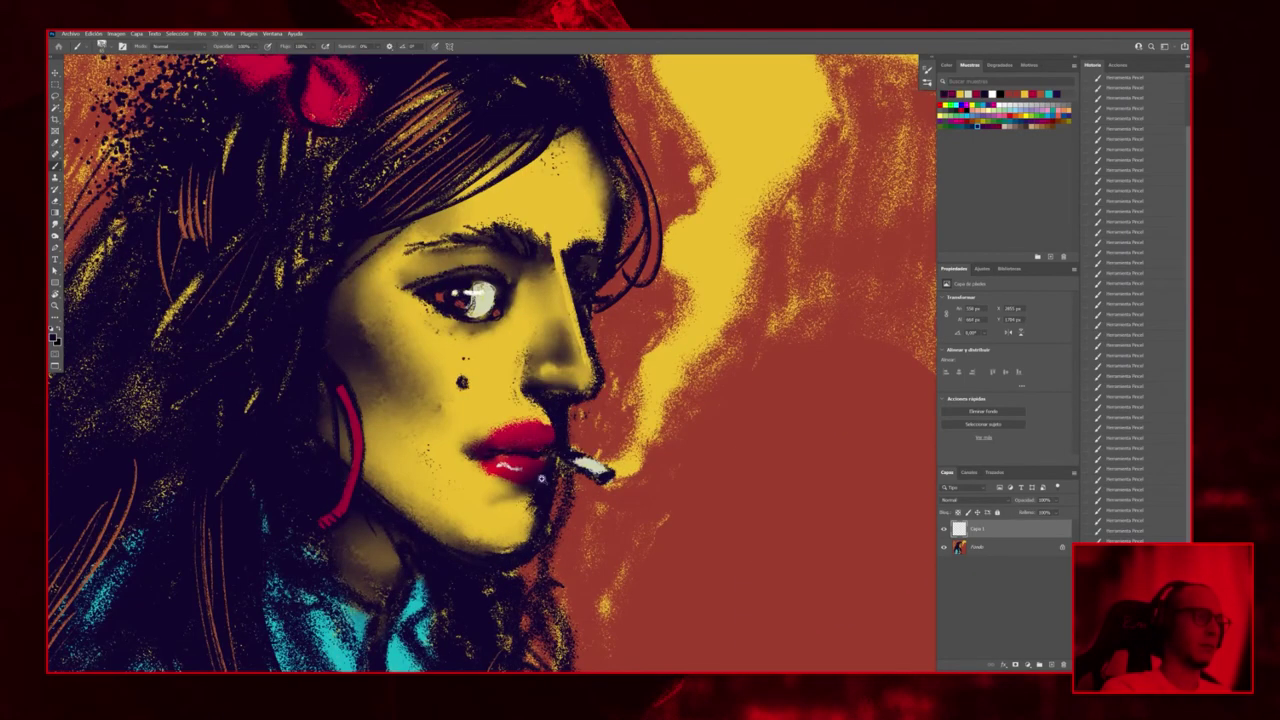
Reshape the eyebrow above the visible eye, thickening it with the dark colour and cleaning its outer end with skin yellow
scroll(545, 452, down, 3)
scroll(570, 505, down, 3)
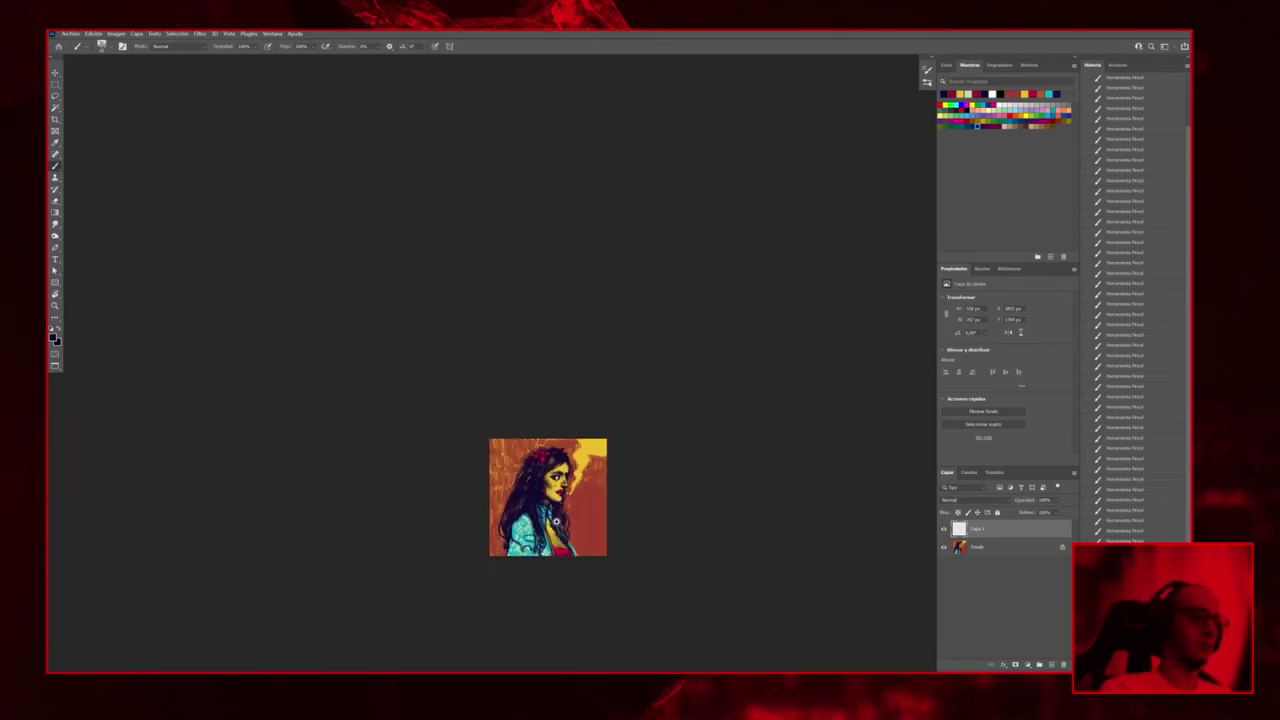
scroll(573, 503, up, 3)
scroll(570, 480, down, 1)
scroll(560, 435, up, 4)
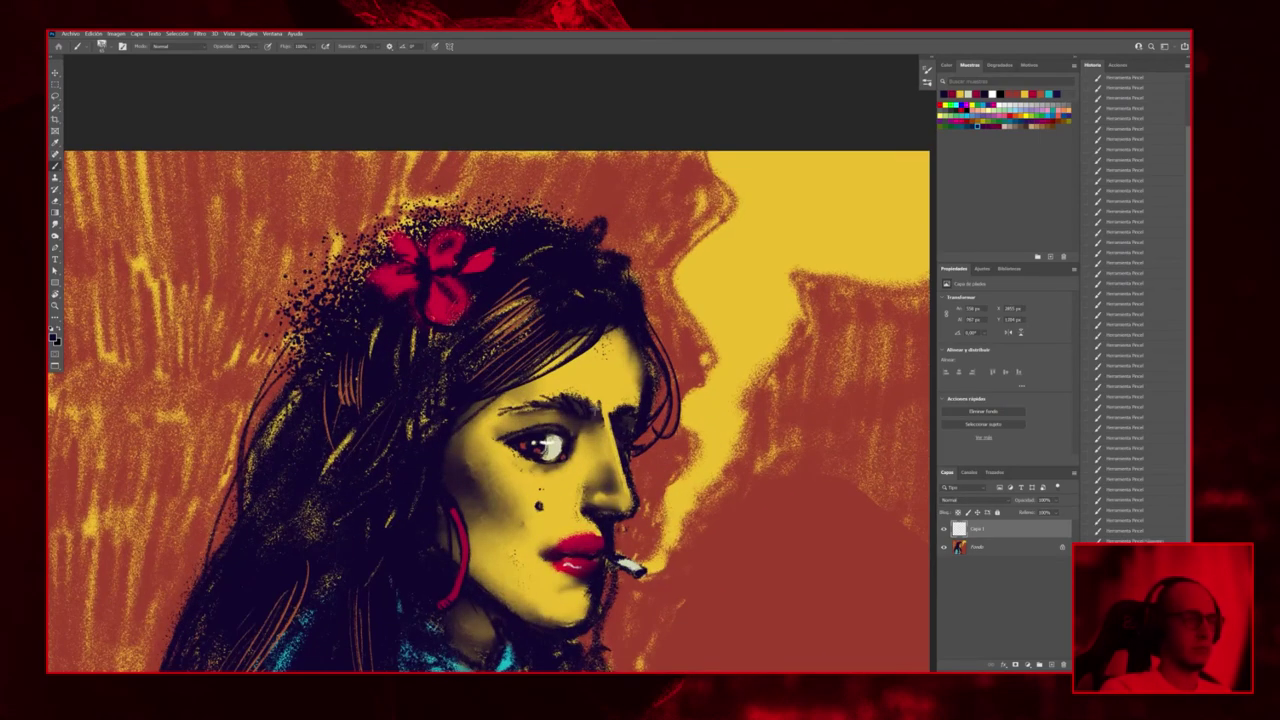
drag(590, 410, 535, 407)
alt+click(514, 409)
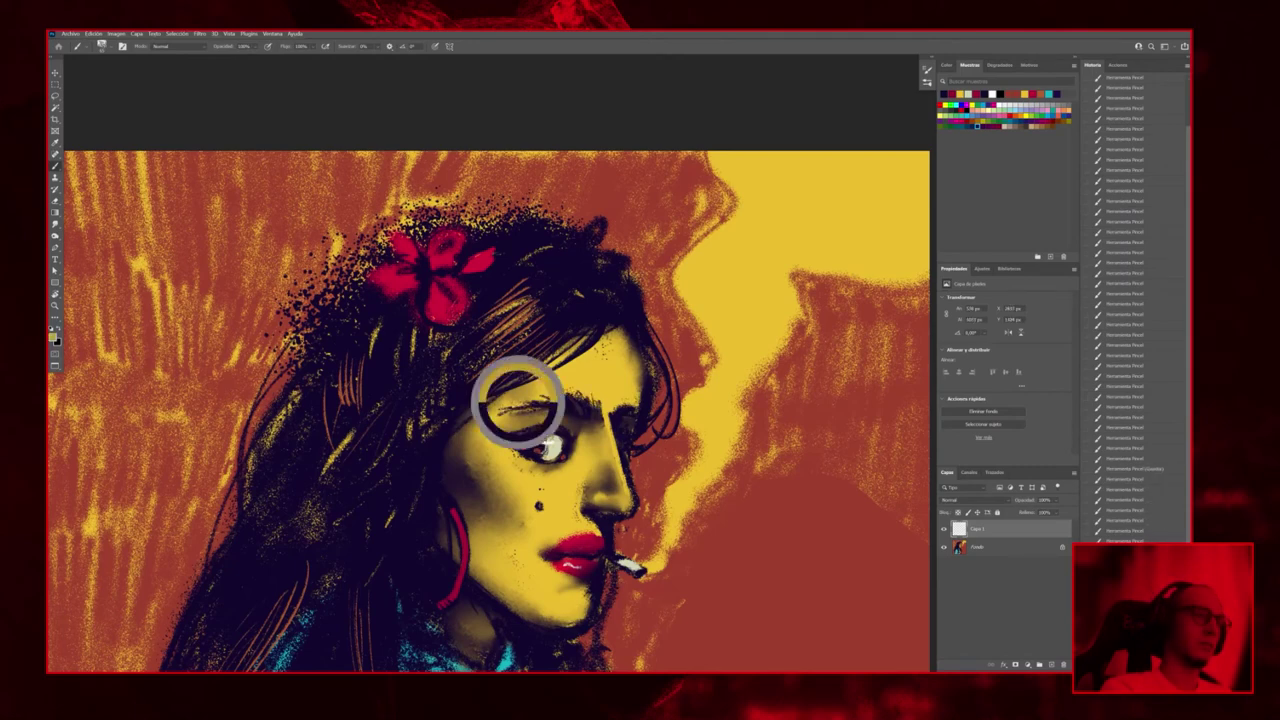
alt+click(561, 402)
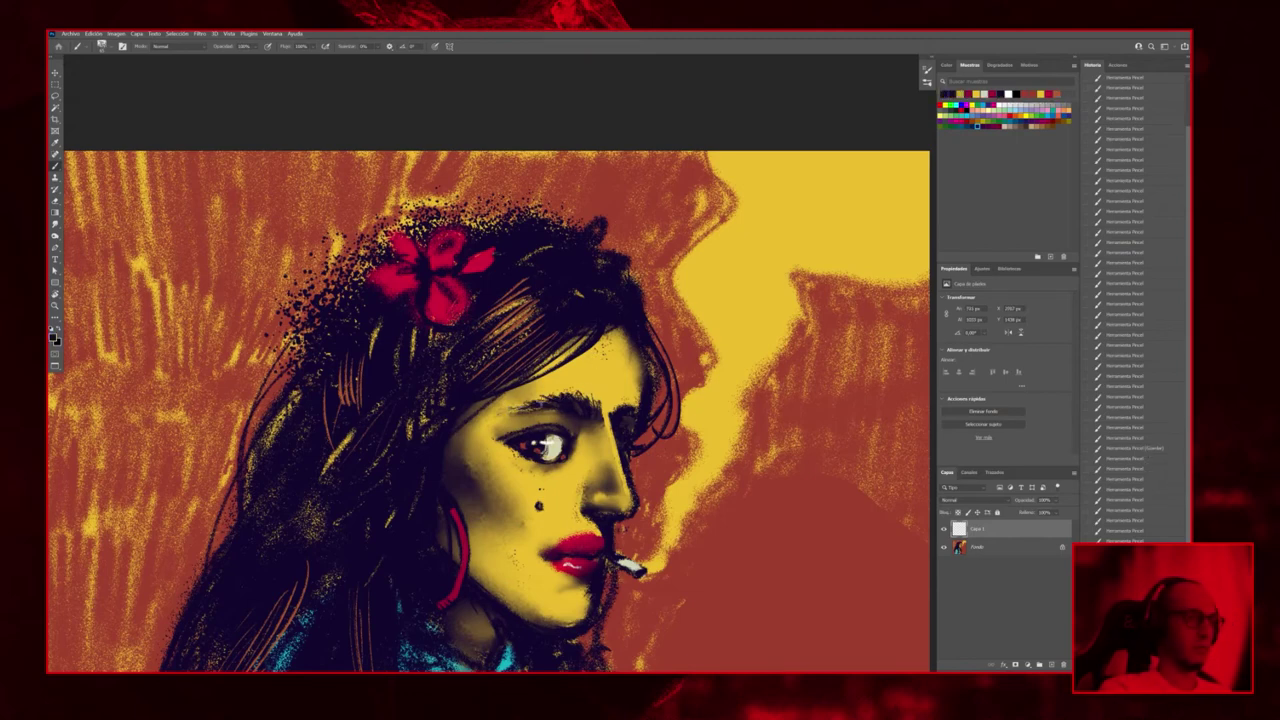
drag(540, 403, 521, 408)
Examine the whole portrait at several magnifications to judge the reshaped eyebrow and the eye
key(ctrl+minus)
key(ctrl+minus)
key(ctrl+minus)
key(ctrl+minus)
scroll(623, 430, up, 2)
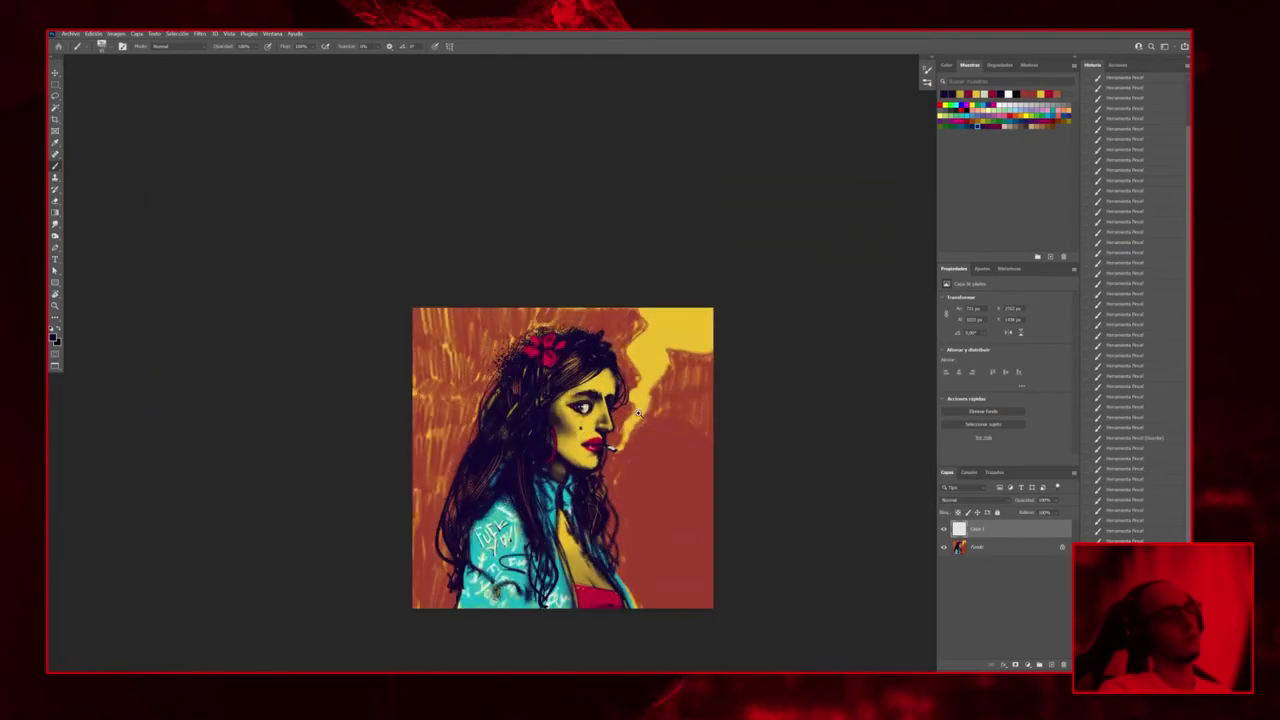
scroll(623, 430, down, 1)
scroll(640, 426, up, 3)
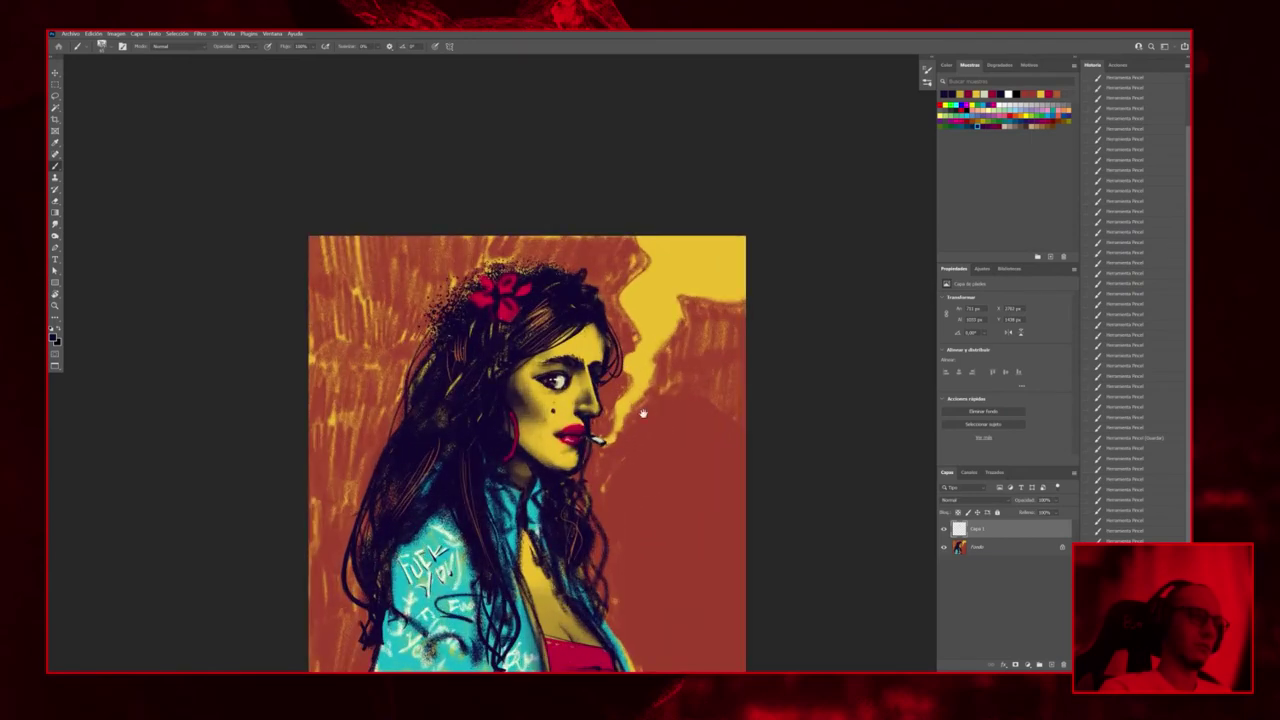
scroll(626, 420, up, 1)
drag(620, 422, 654, 405)
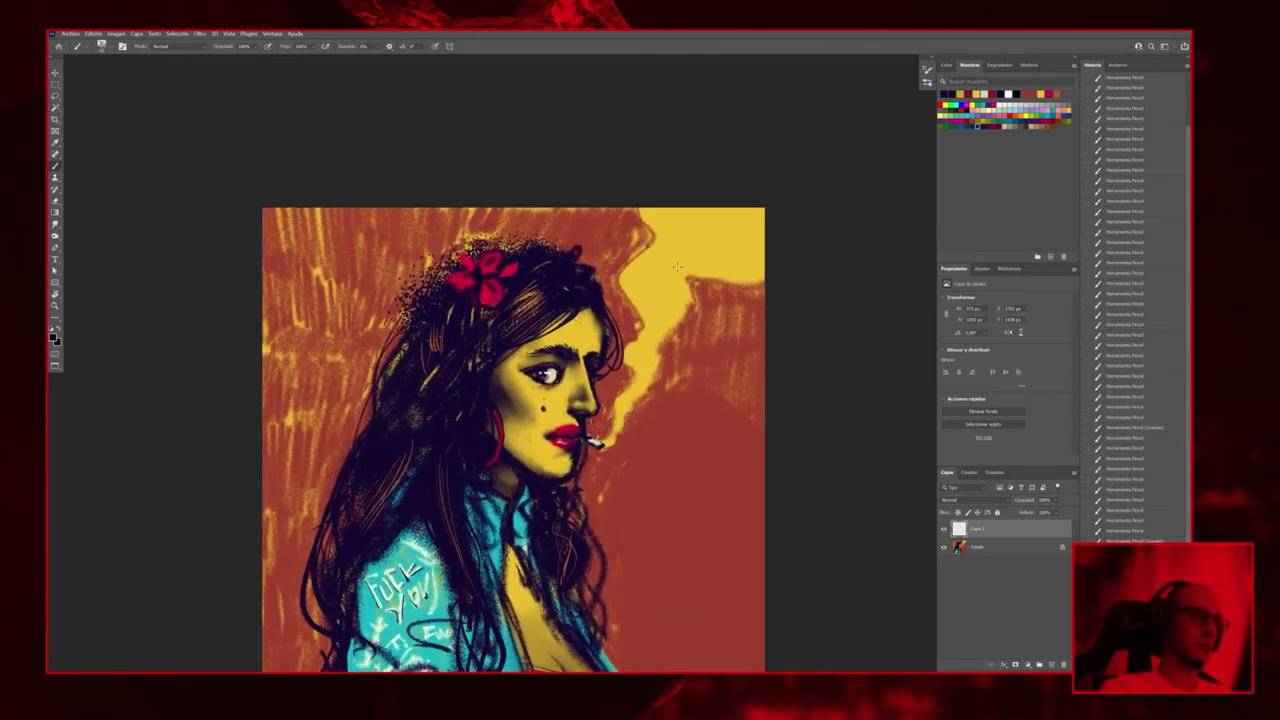
scroll(601, 356, down, 2)
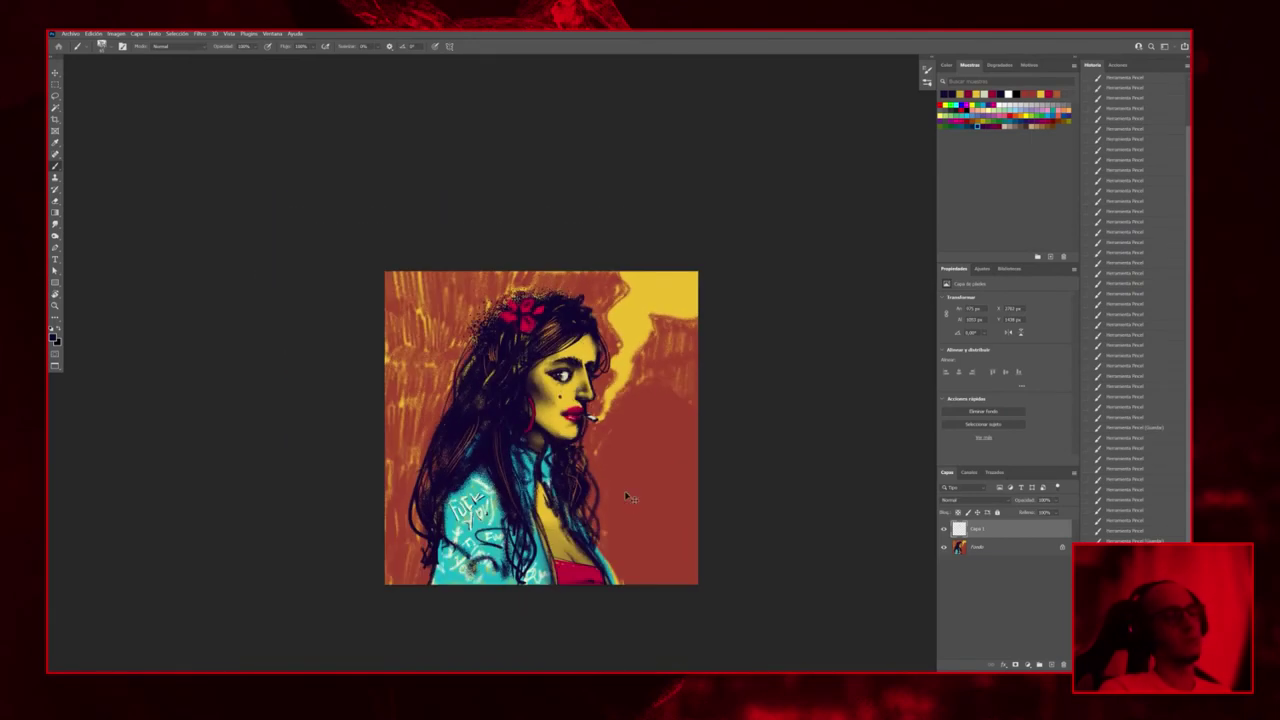
Merge the painted details into the background, add a new layer and brush dark shading over the upper eyelid
click(565, 362)
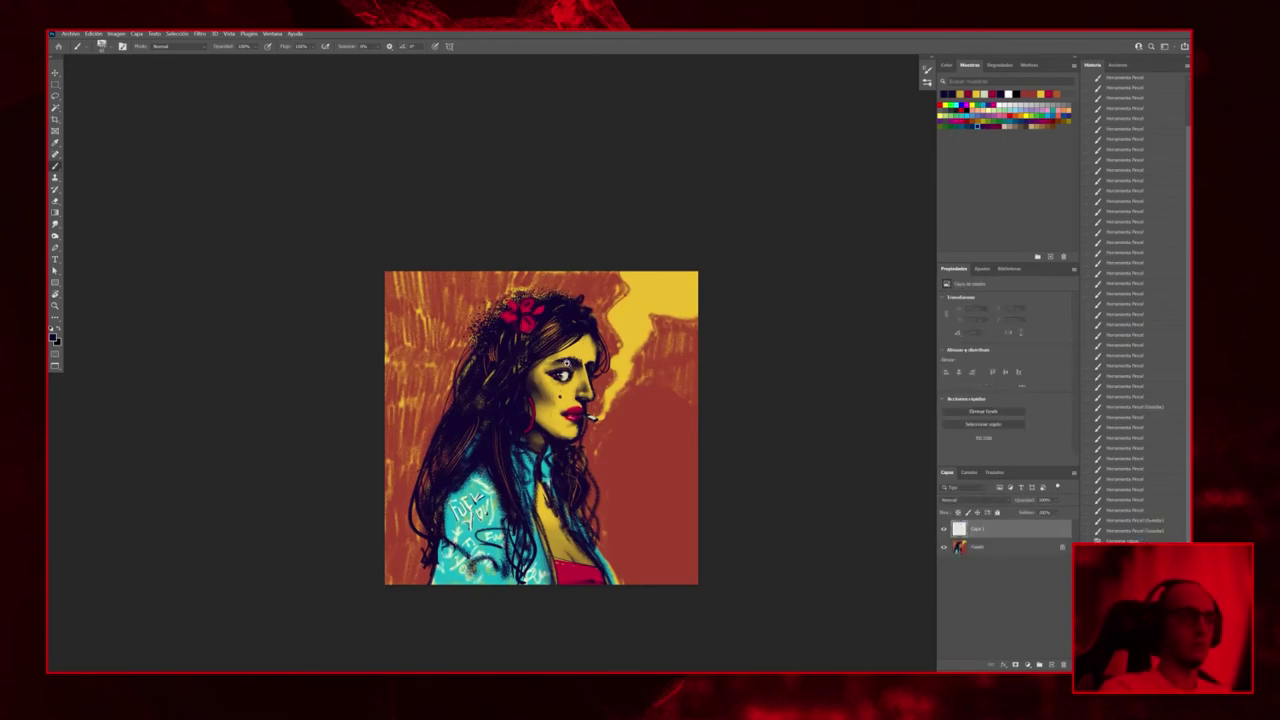
scroll(565, 362, up, 2)
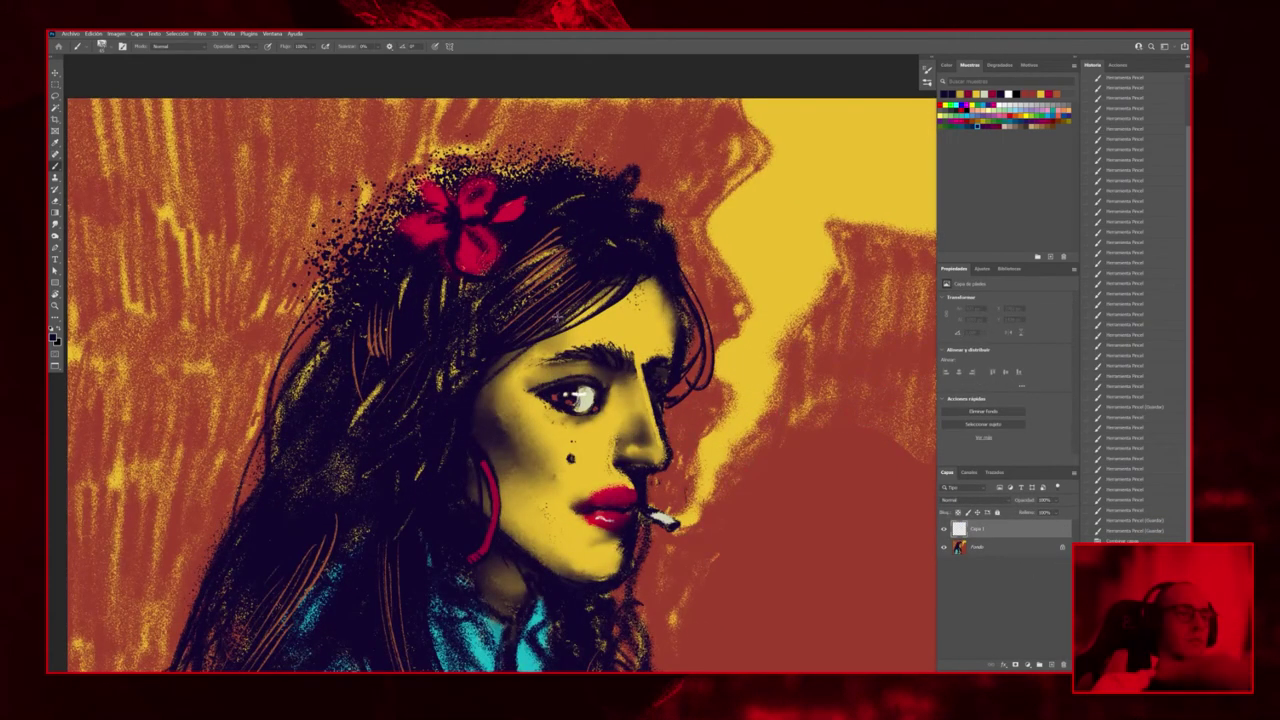
right_click(565, 362)
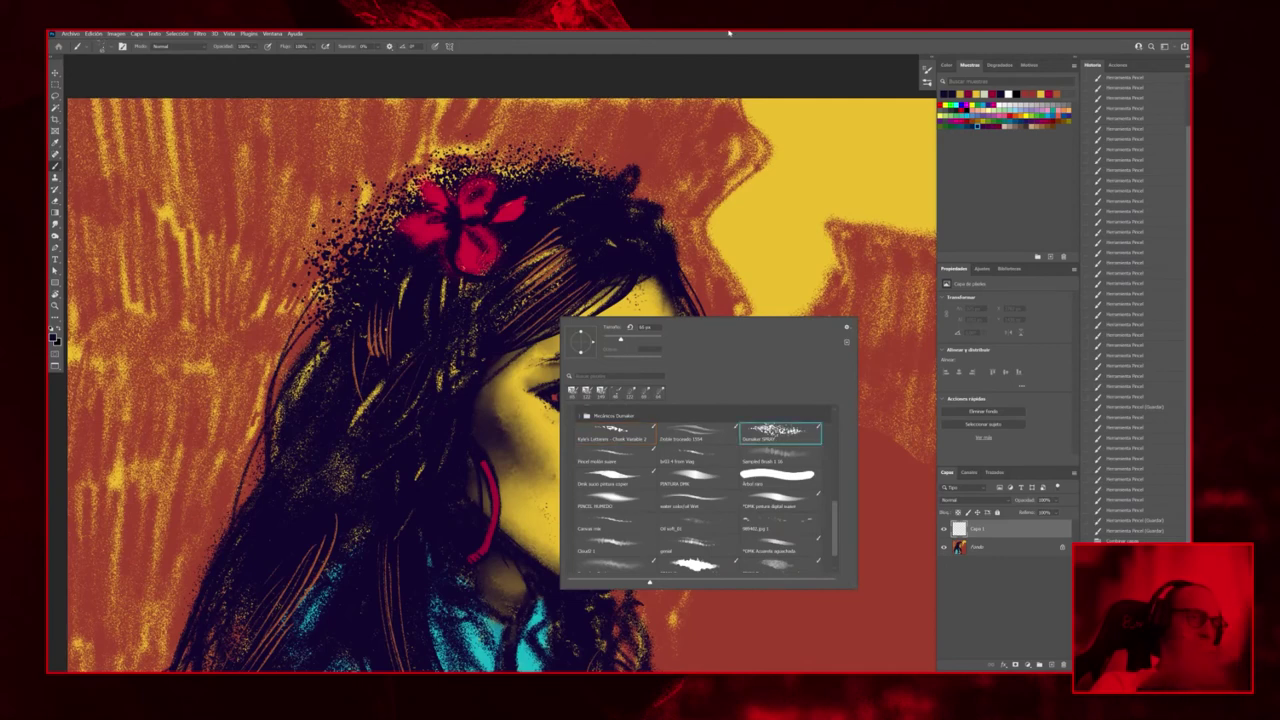
key(Escape)
mouse_move(585, 375)
mouse_down()
mouse_move(550, 378)
mouse_move(608, 374)
mouse_move(522, 392)
mouse_up()
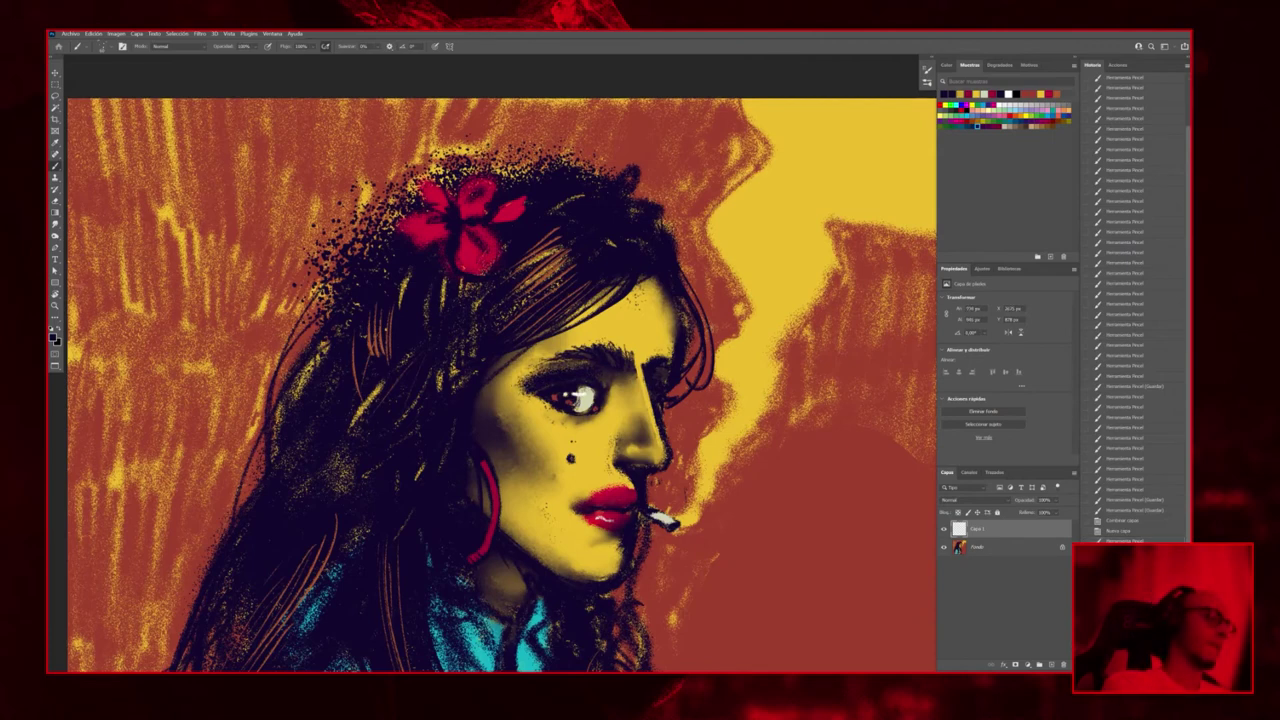
Soften the dark eyelid shading between the eye and the eyebrow with the Smudge tool
key(shift+b)
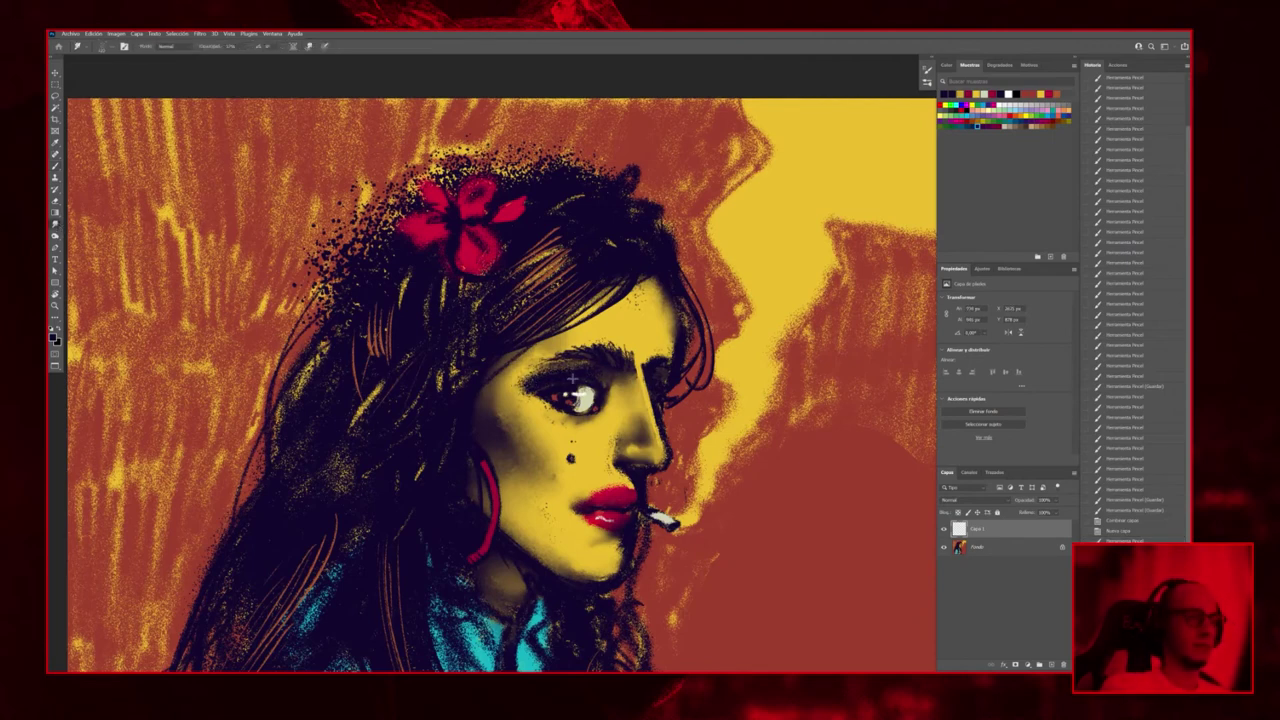
click(621, 381)
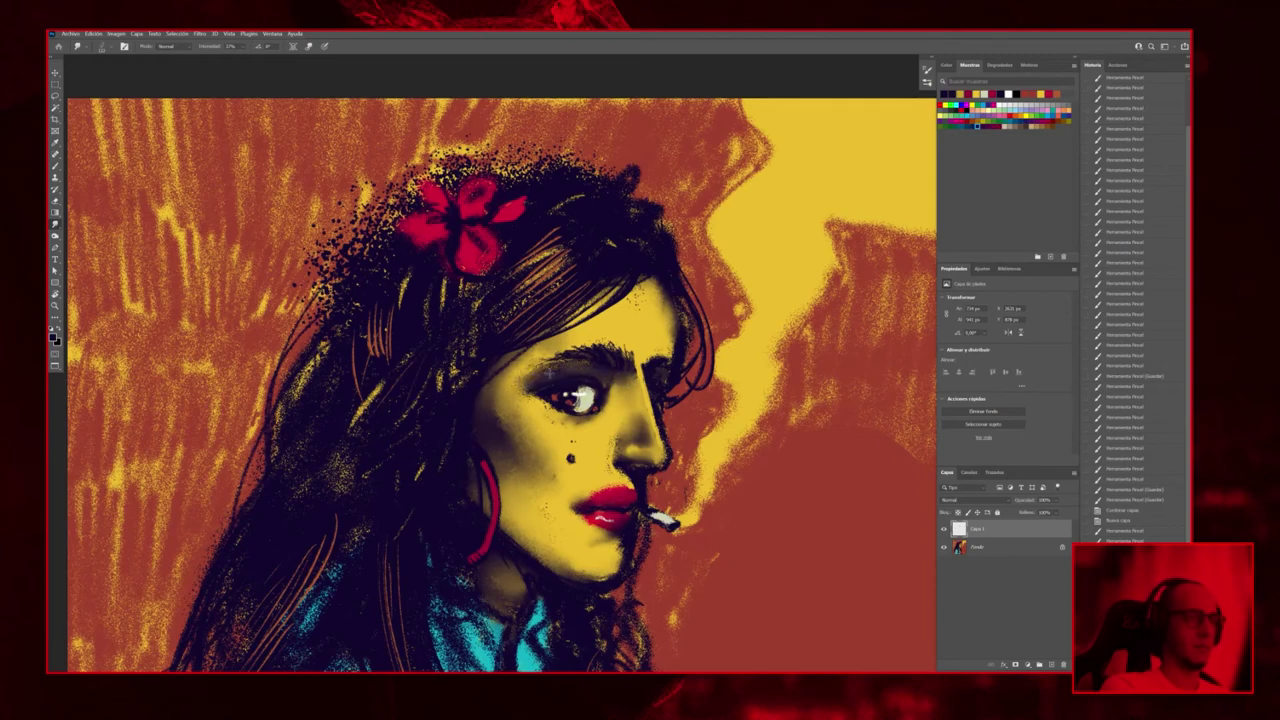
scroll(575, 354, down, 6)
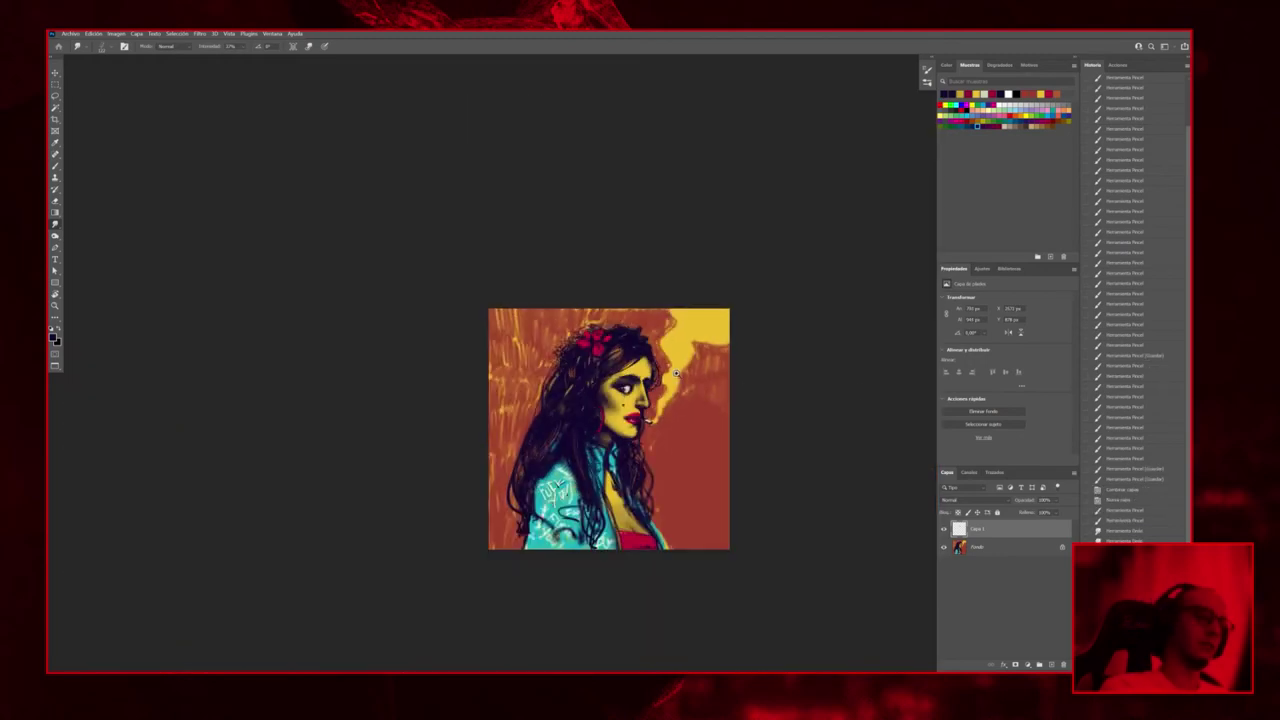
scroll(676, 373, up, 4)
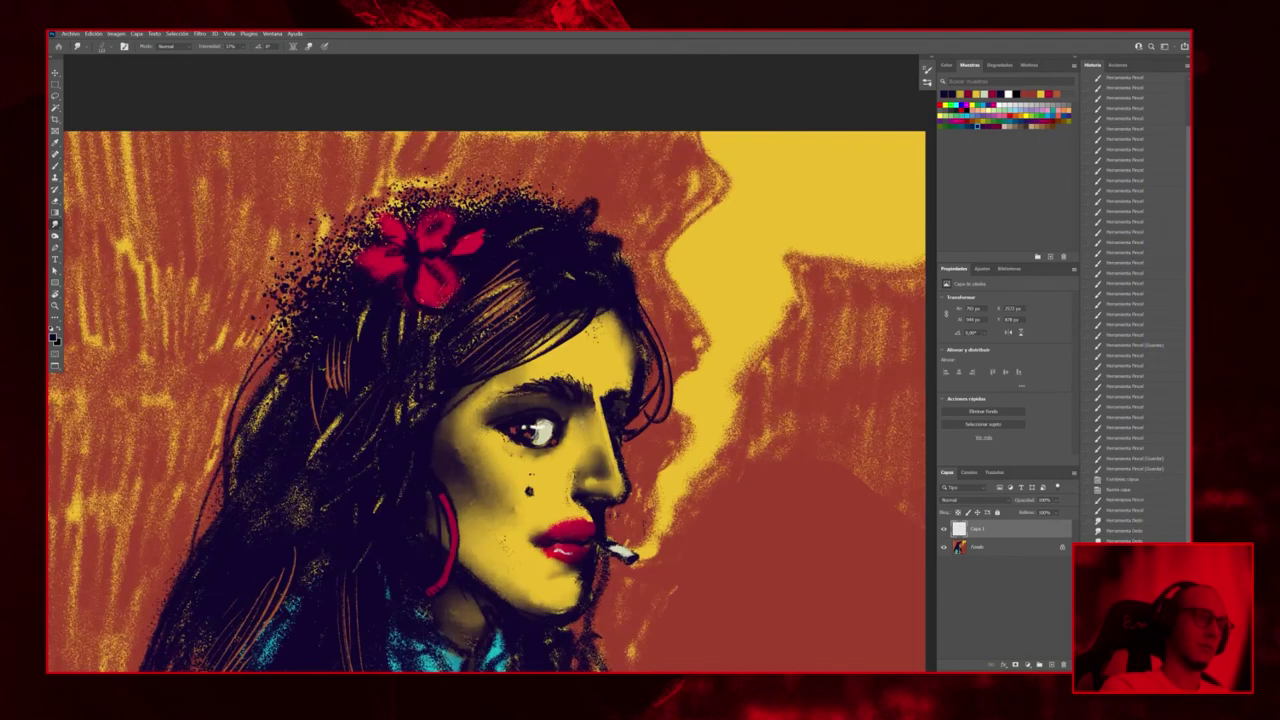
Compare the portrait with and without the softened eyelid shading at several magnifications
key(b)
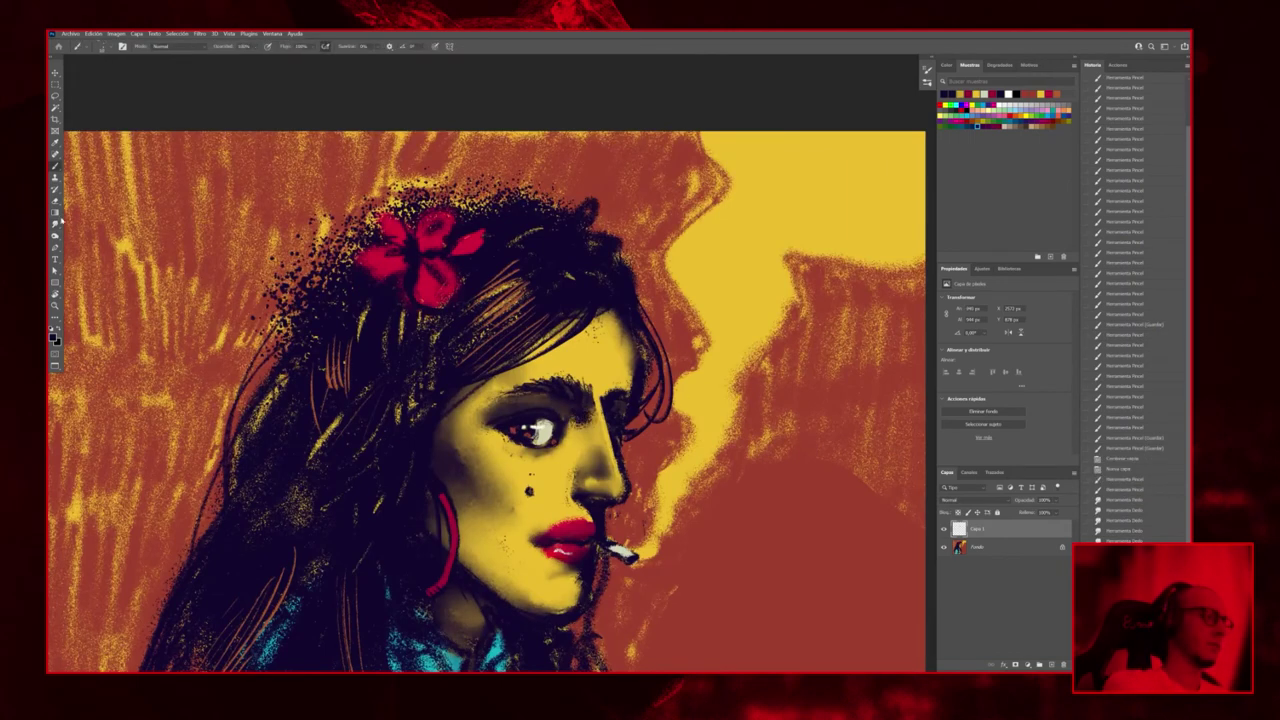
key(r)
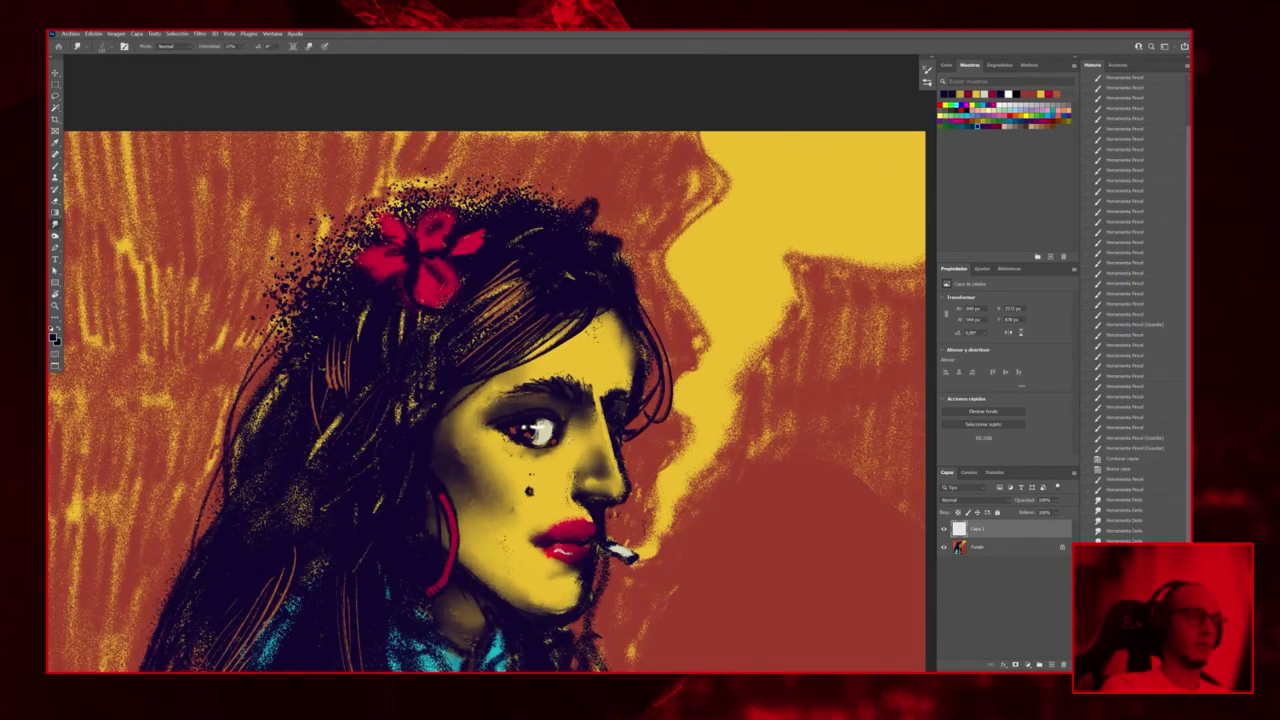
scroll(580, 444, down, 5)
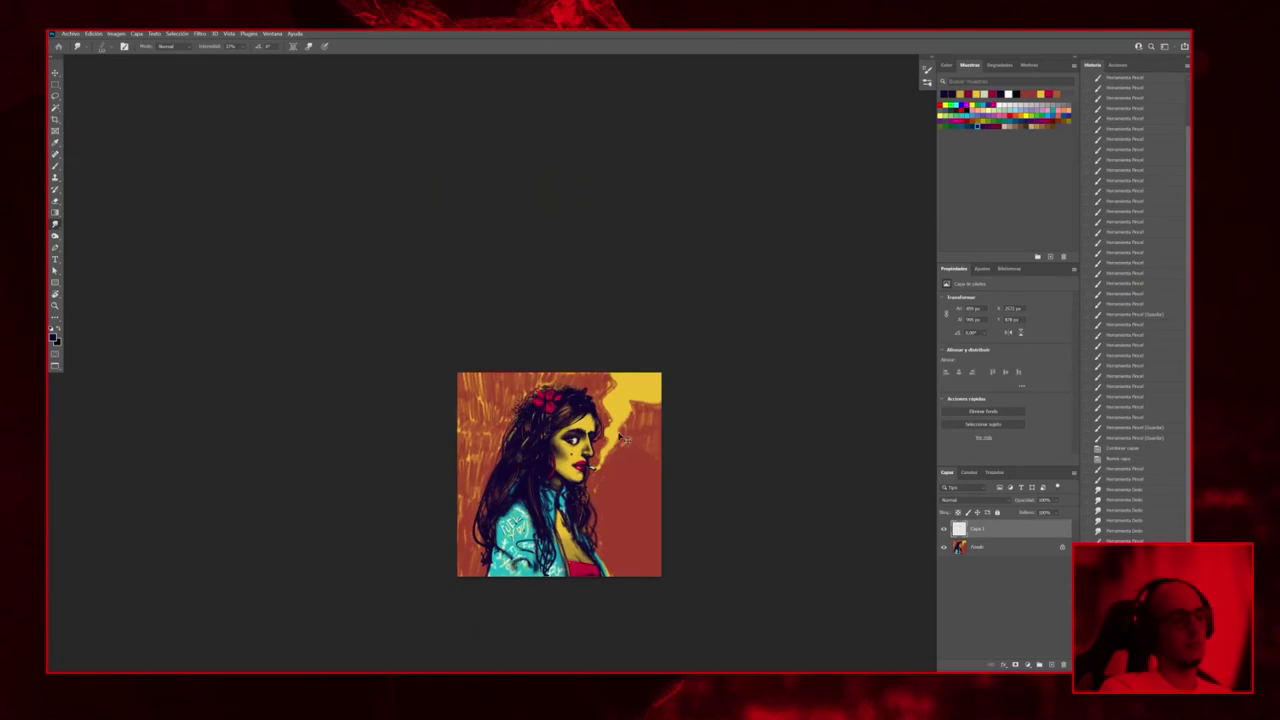
scroll(591, 444, up, 4)
scroll(595, 447, down, 1)
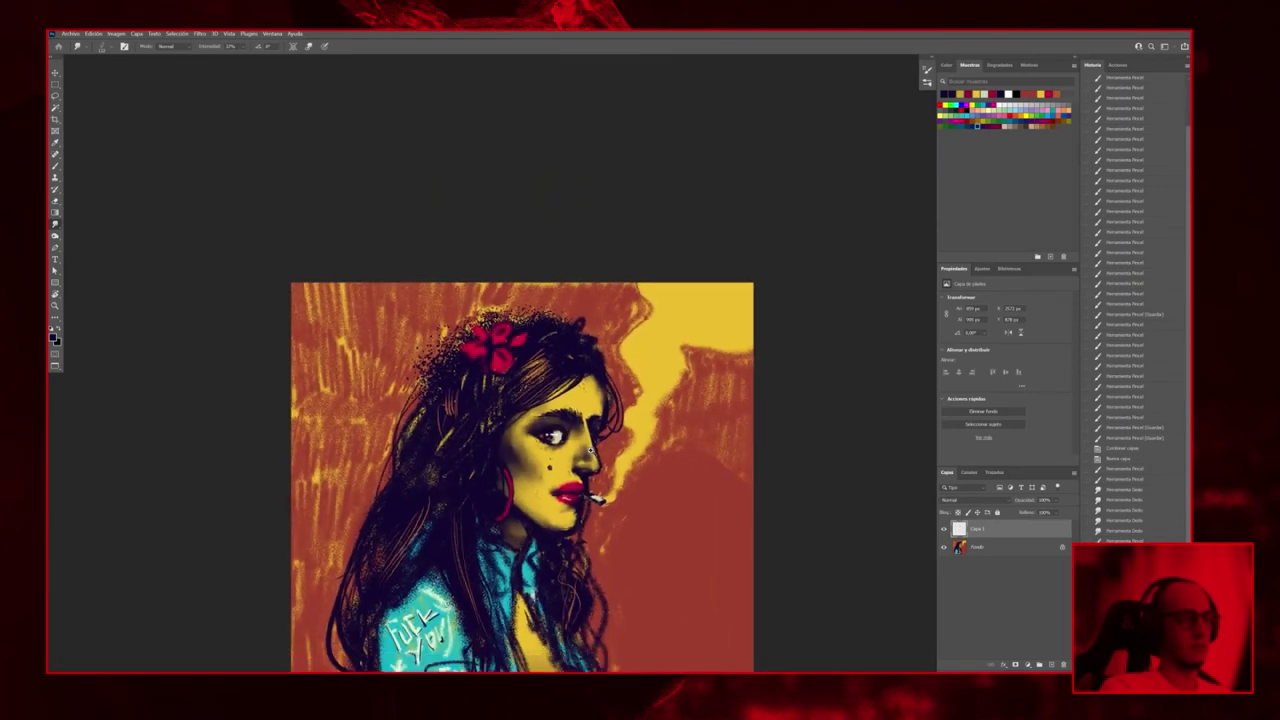
scroll(570, 458, down, 1)
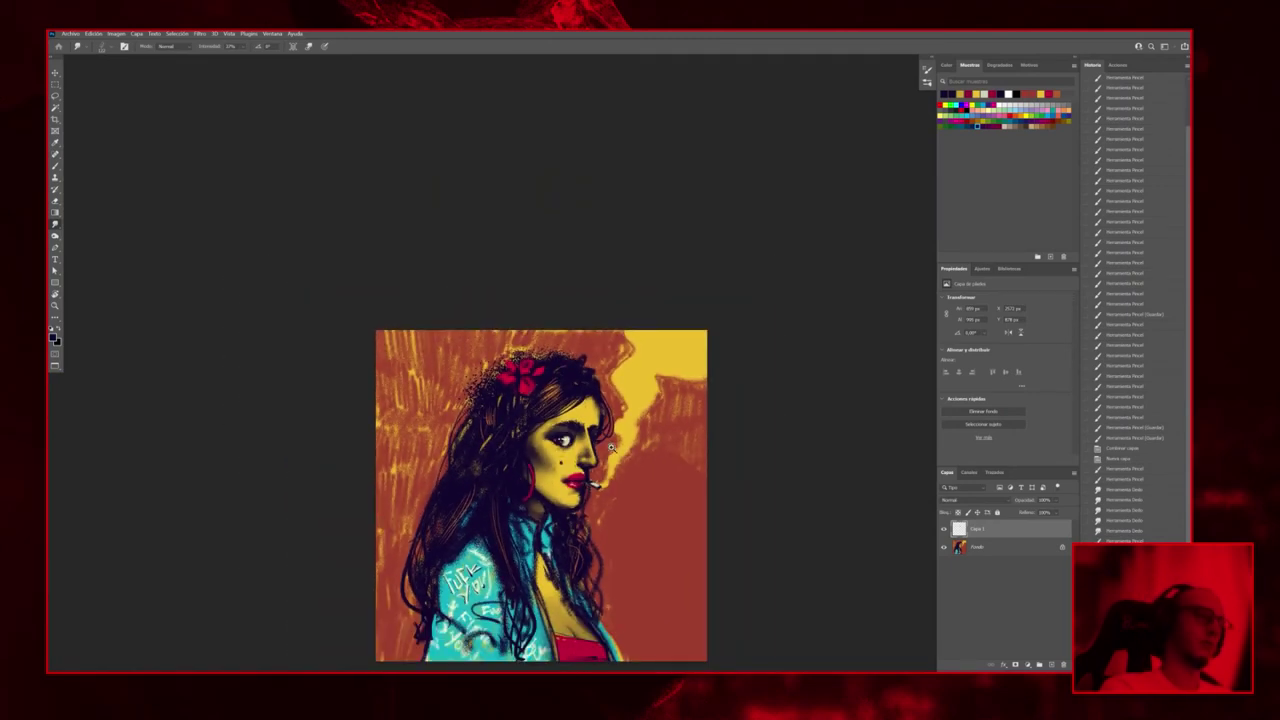
scroll(608, 446, up, 3)
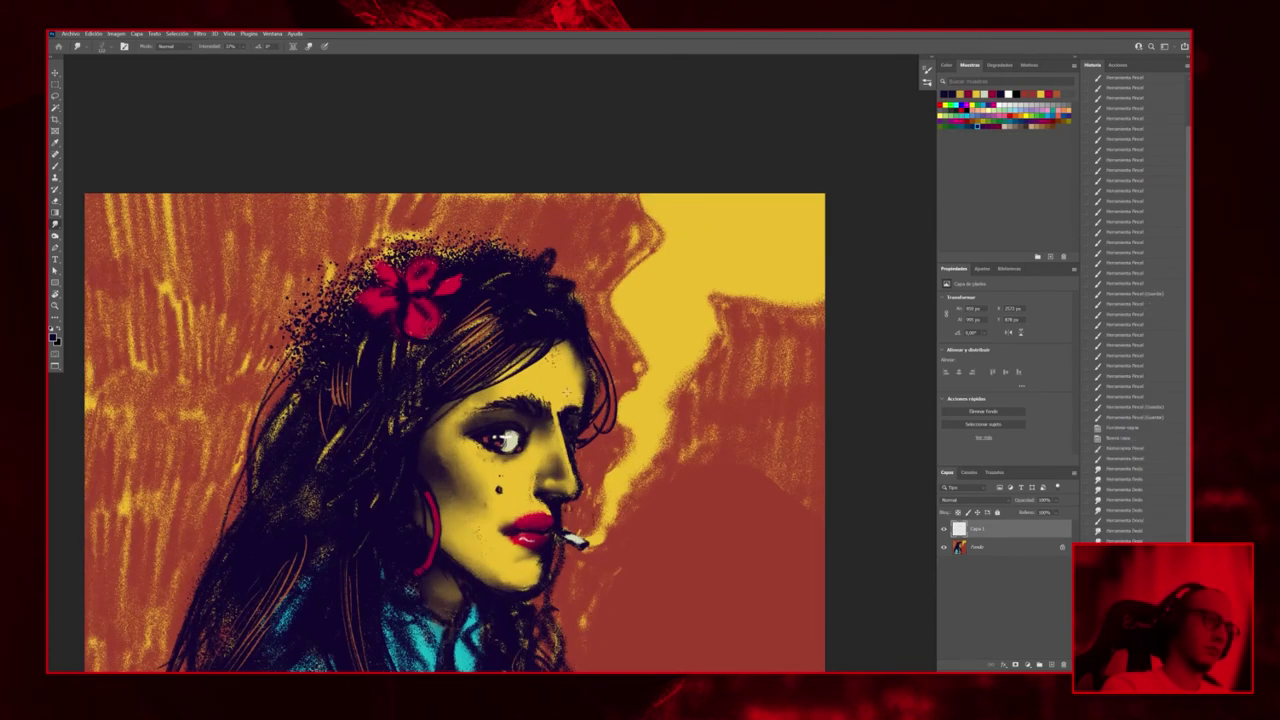
click(956, 535)
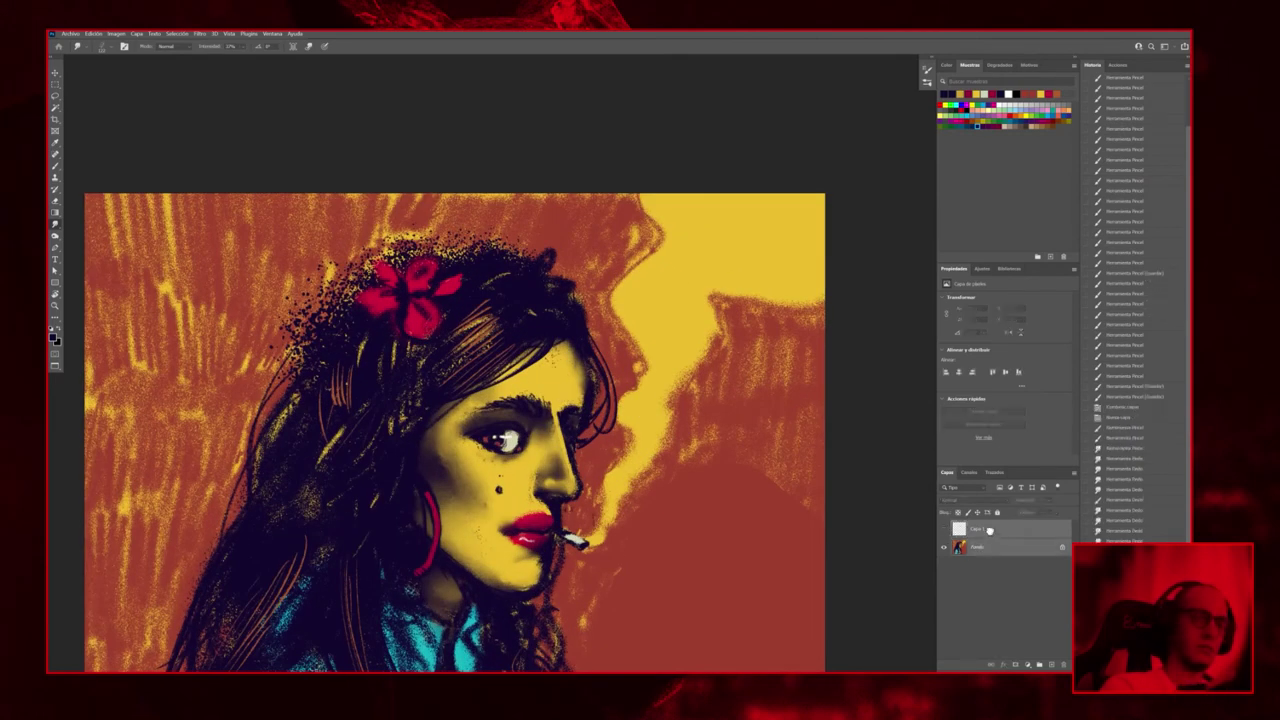
click(943, 529)
click(943, 529)
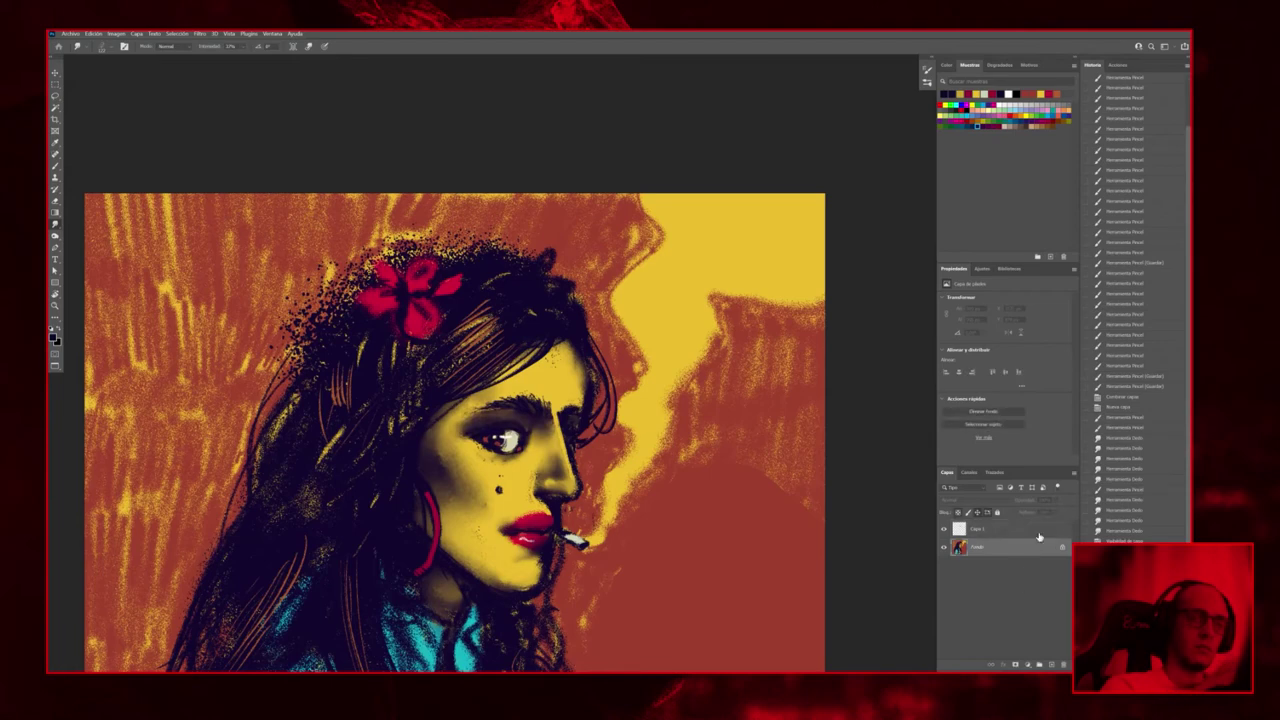
Lower the fill of the eyelid shading layer, merge it into the background and add a new layer
click(1040, 530)
click(1052, 512)
drag(1055, 523, 1049, 525)
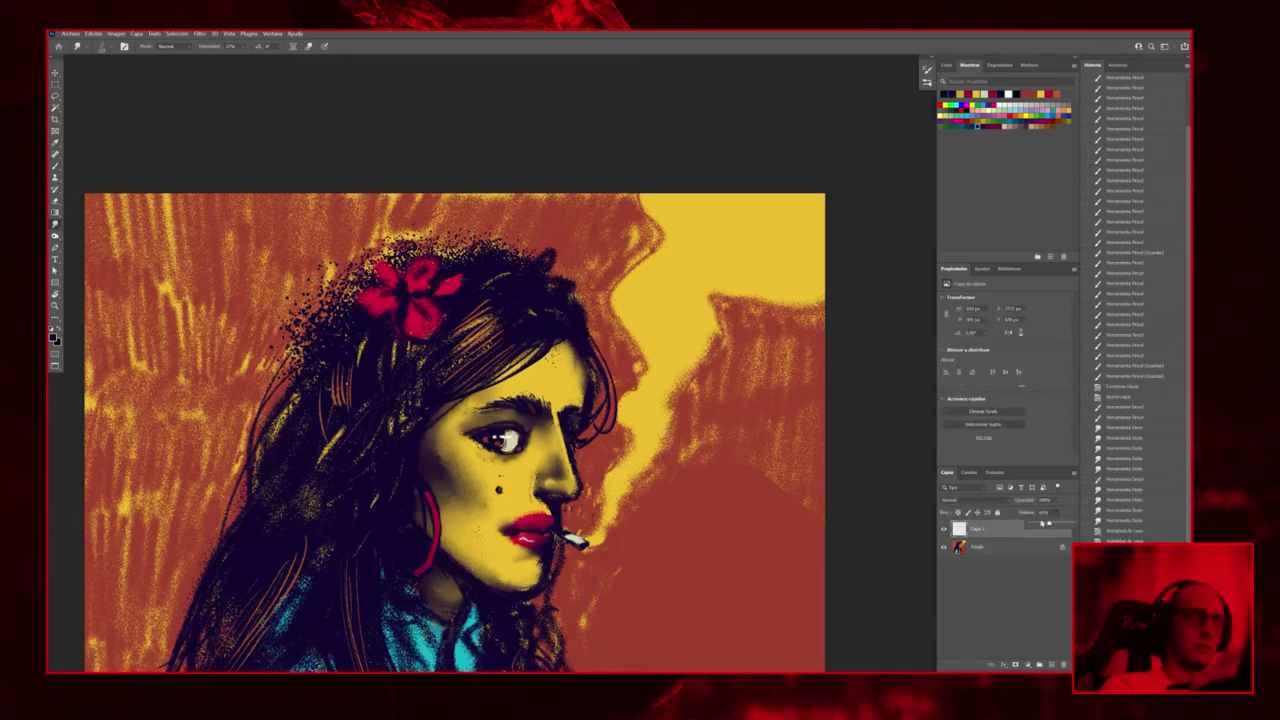
key(ctrl+minus)
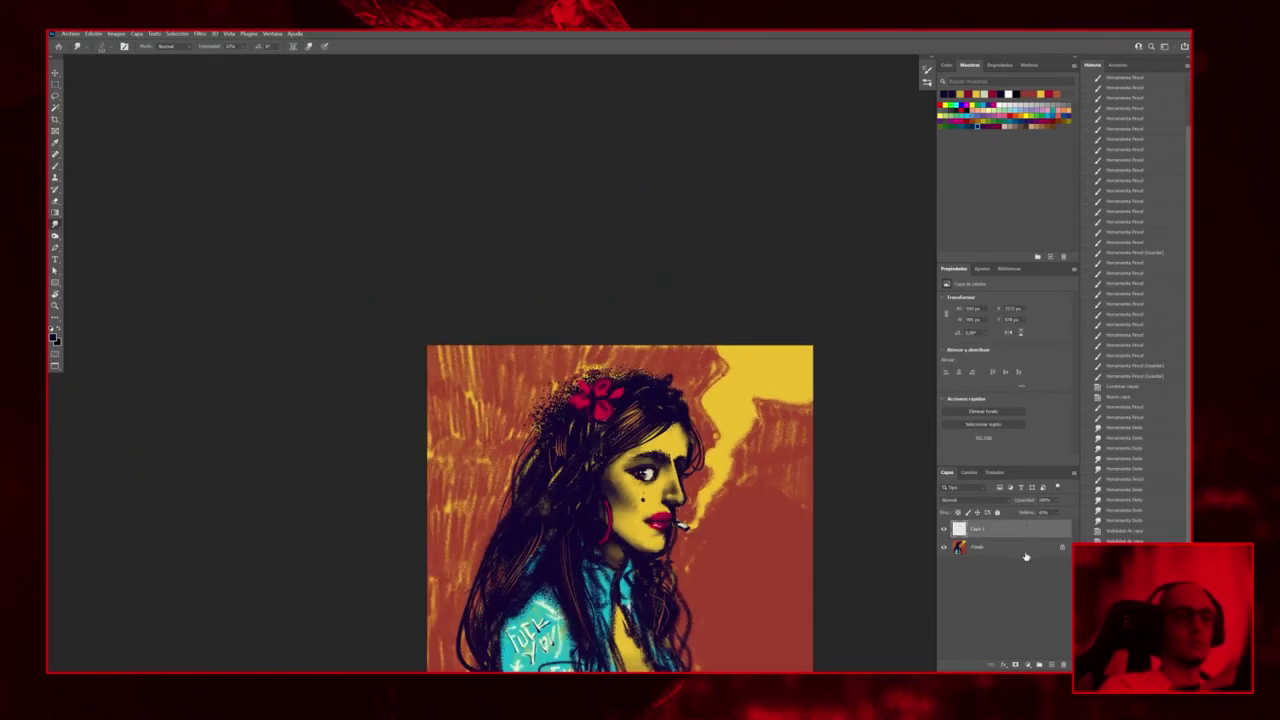
click(1063, 664)
click(1048, 662)
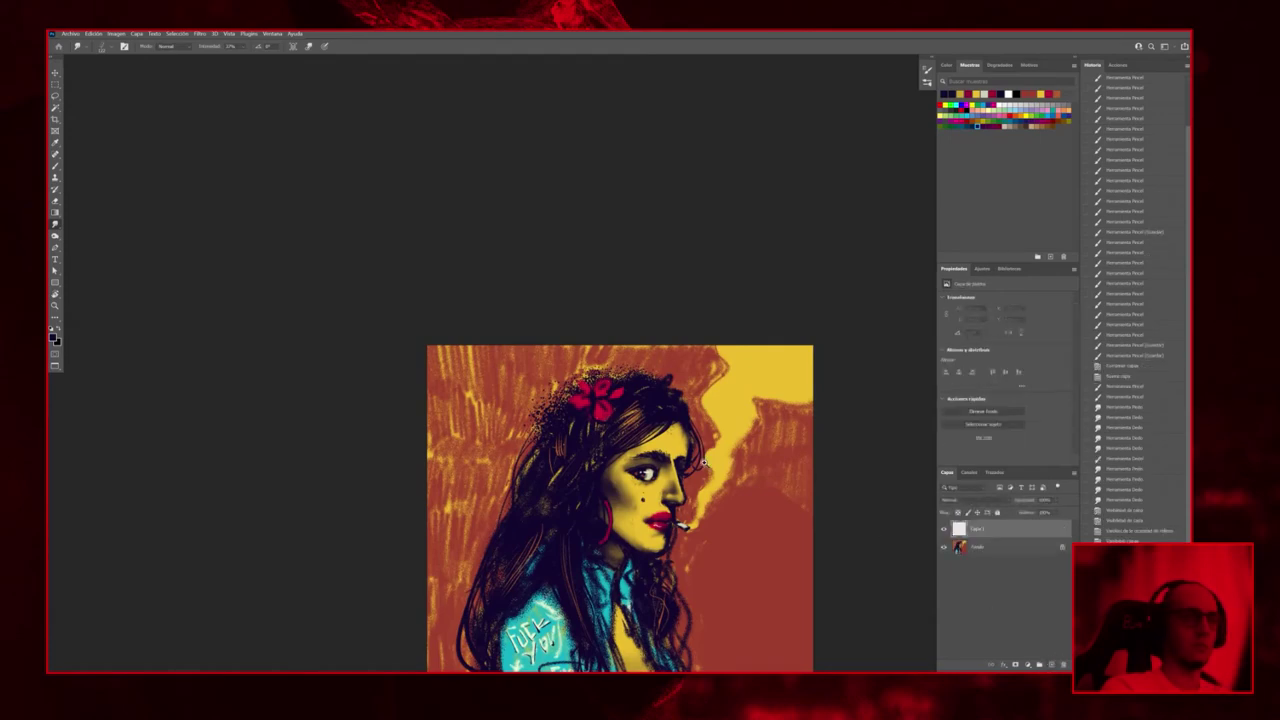
Brush dark hairs between the eyebrows to join them across the nose bridge, cleaning their shape with skin yellow
key(ctrl+plus)
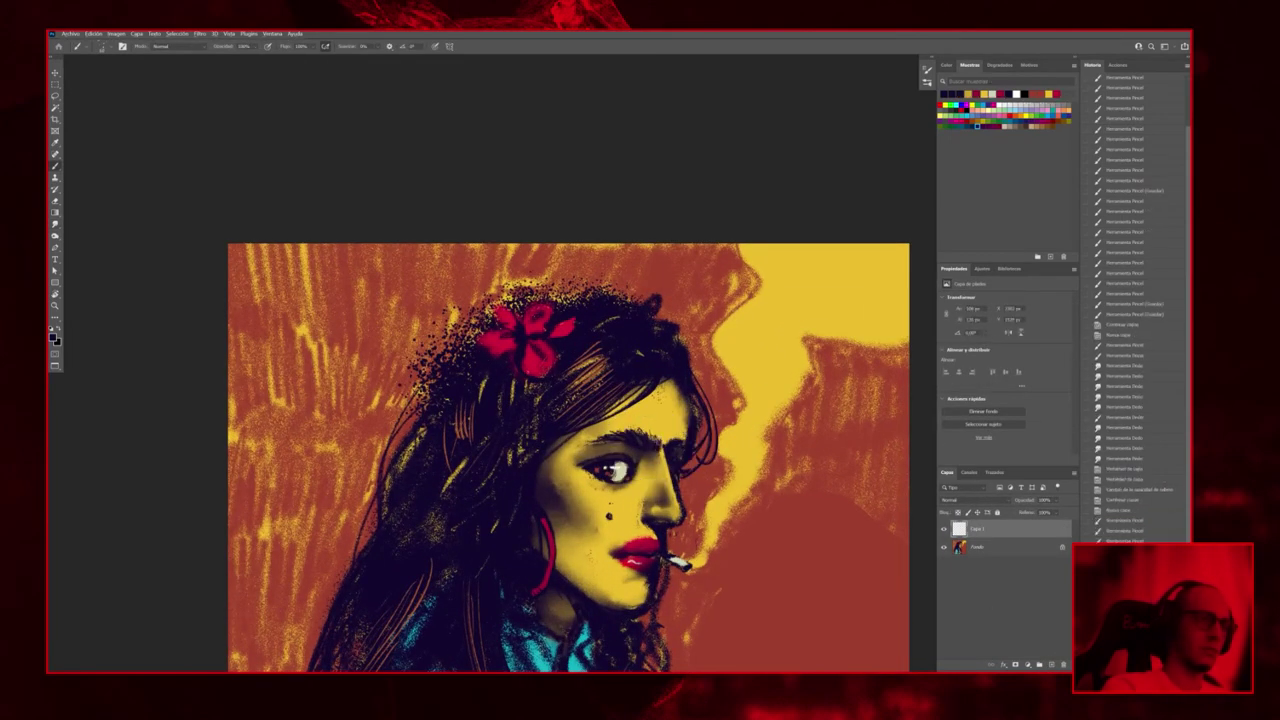
key(ctrl+minus)
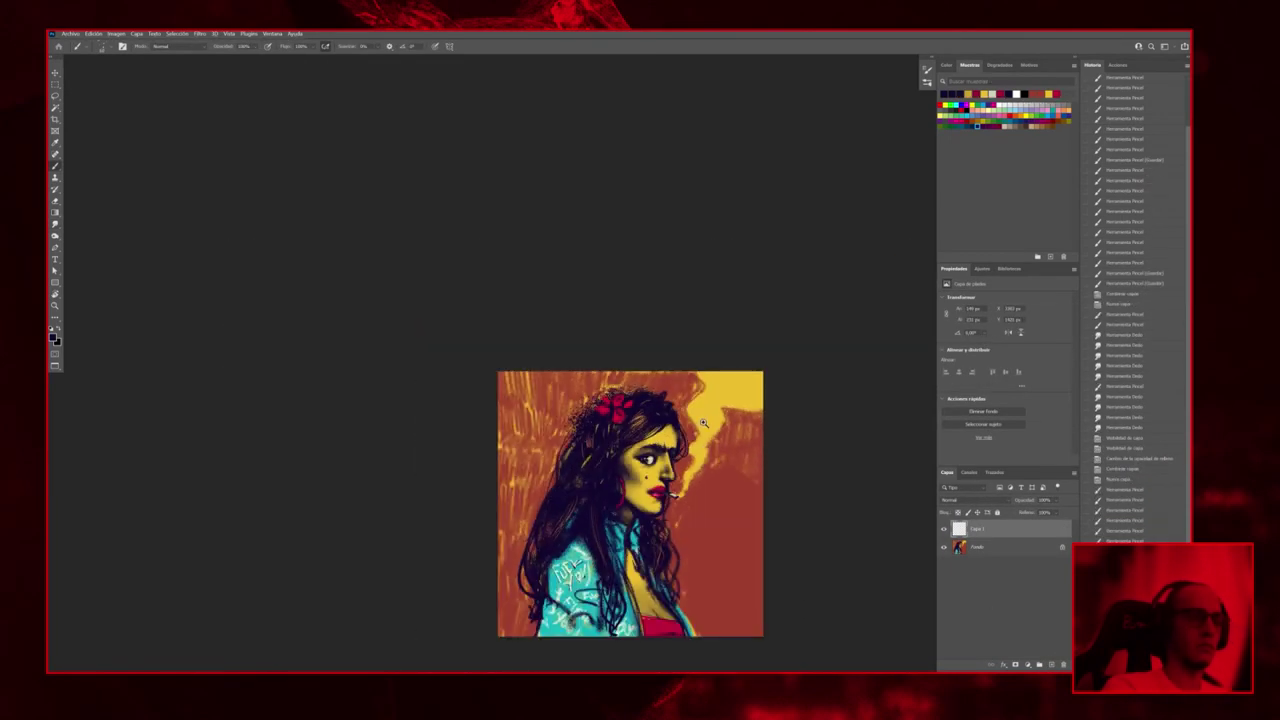
key(ctrl+plus)
key(x)
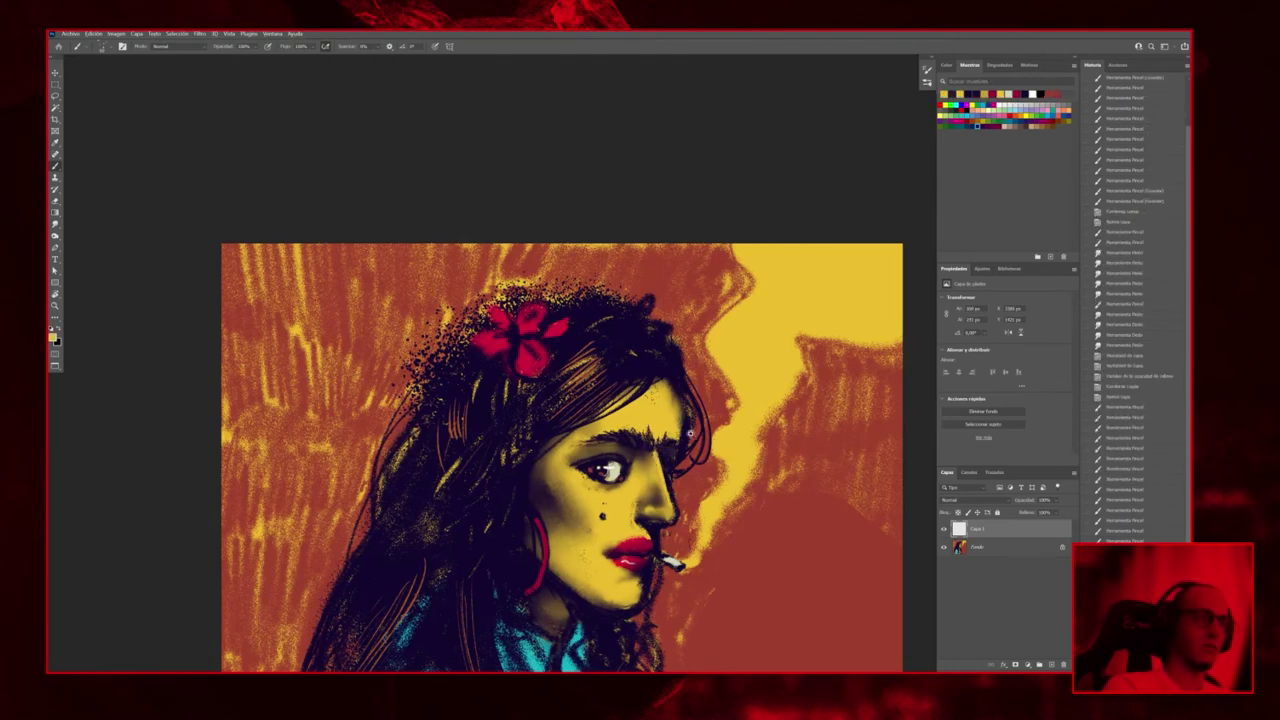
key(ctrl+minus)
key(ctrl+plus)
key(ctrl+minus)
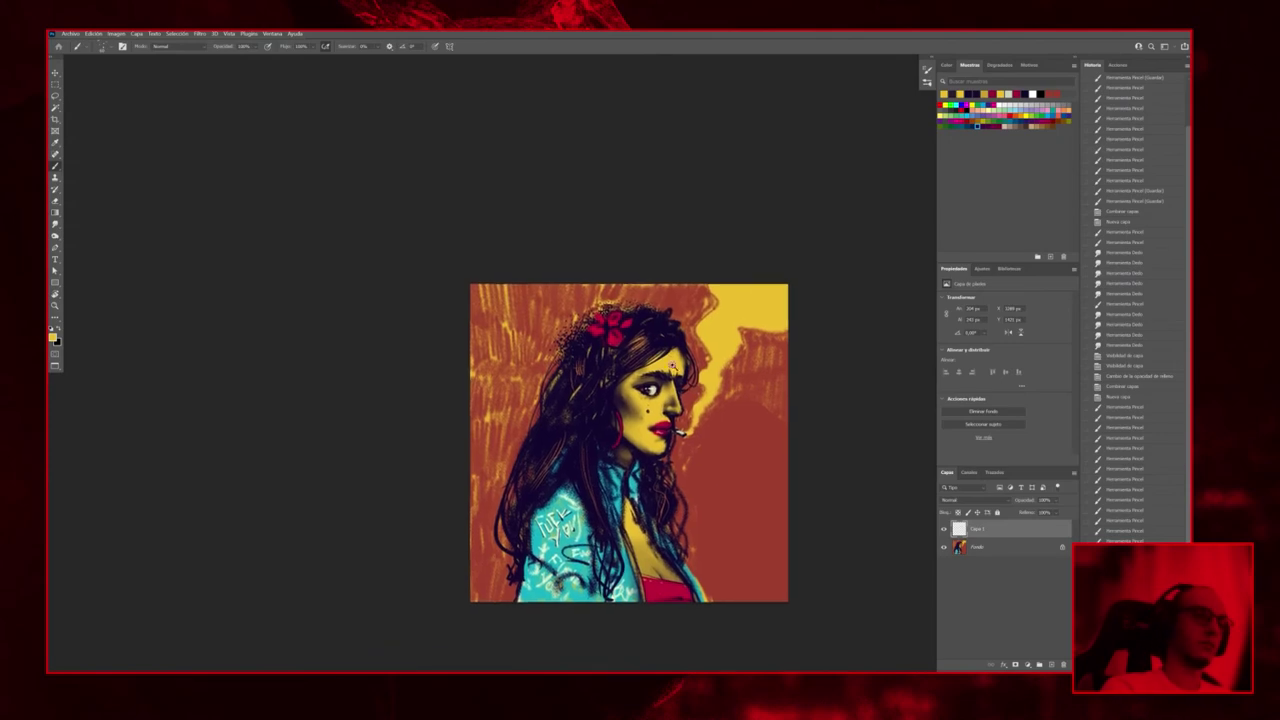
key(ctrl+plus)
key(x)
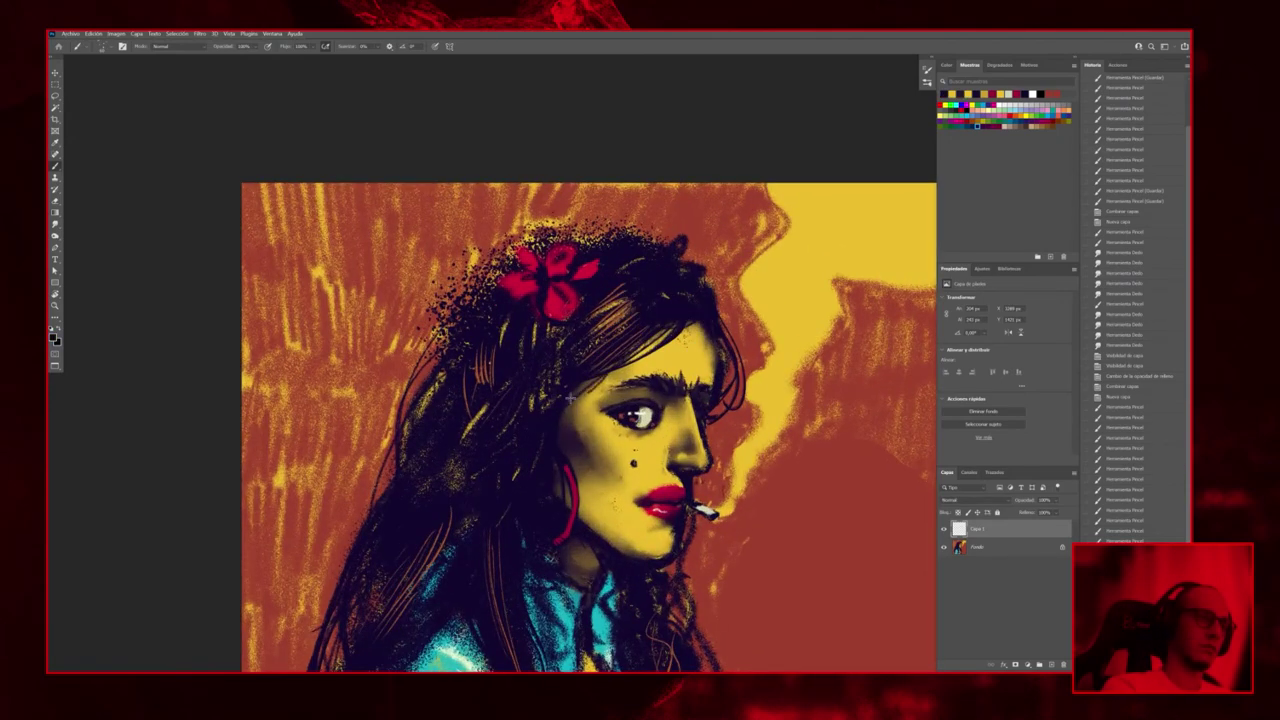
Paint fine dark hair strands along the temple and the edge of the cheek, and sample the off-white of the eye
drag(565, 398, 585, 402)
drag(545, 505, 660, 405)
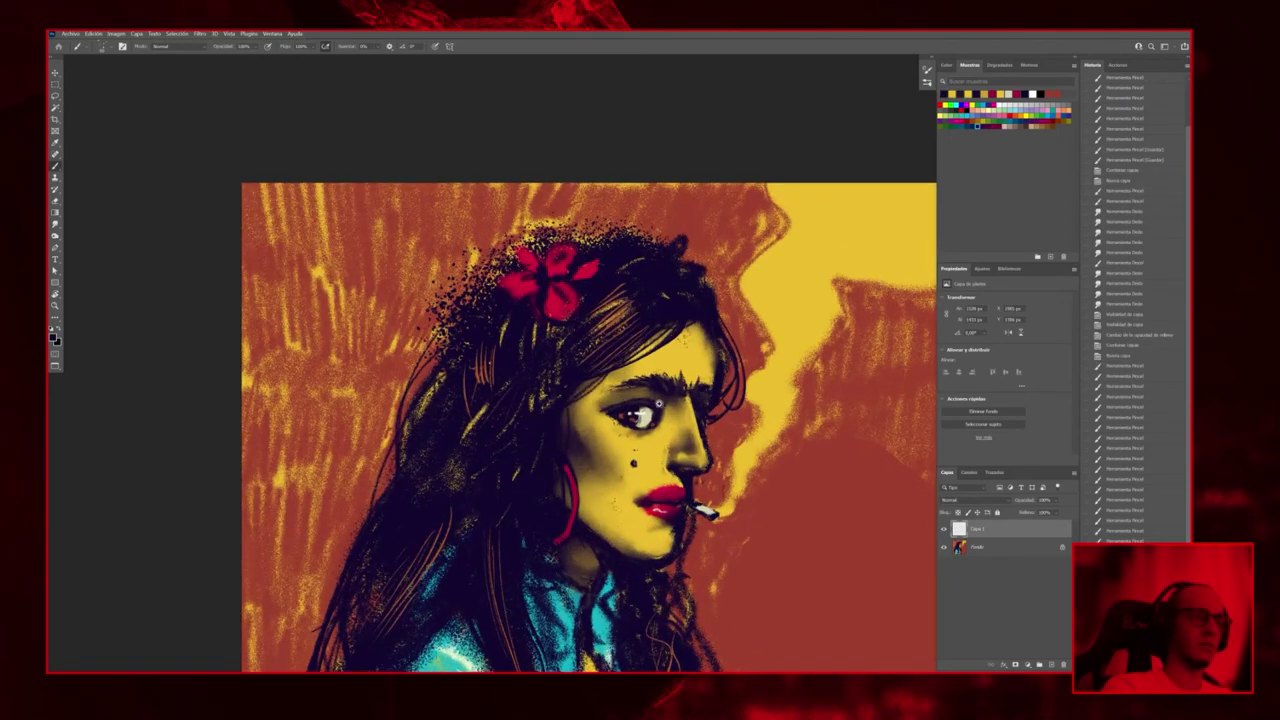
scroll(690, 430, down, 3)
scroll(680, 510, down, 3)
scroll(680, 510, up, 10)
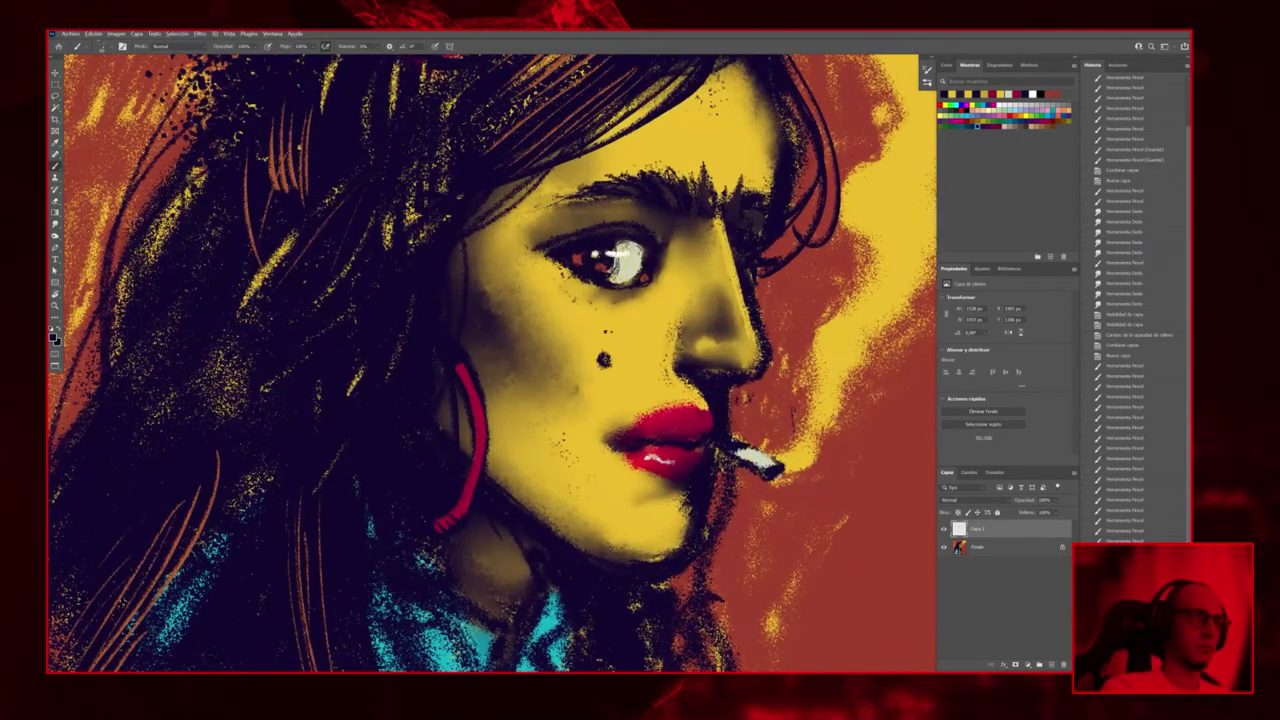
alt+click(621, 263)
scroll(684, 510, down, 3)
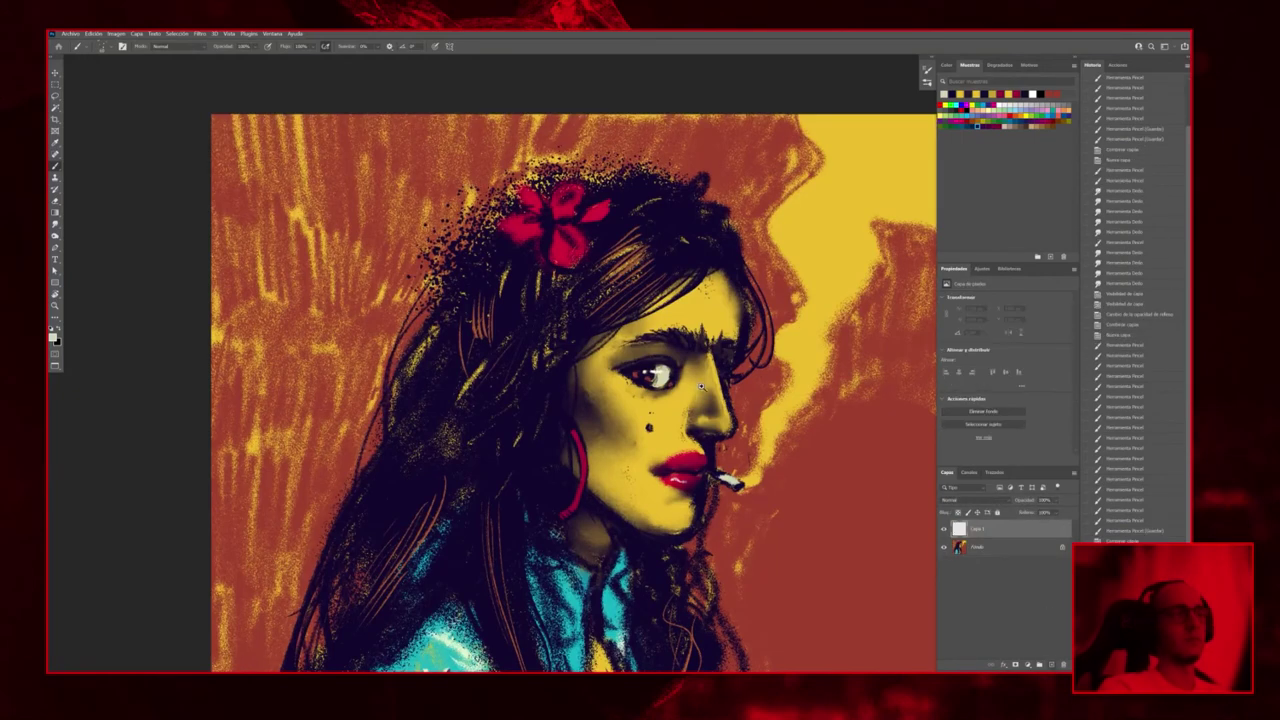
scroll(667, 387, up, 3)
Mix a brighter, greener yellow from the sampled skin colour, remove a test dab on the cheek and highlight the tip of the nose
alt+click(657, 420)
key(i)
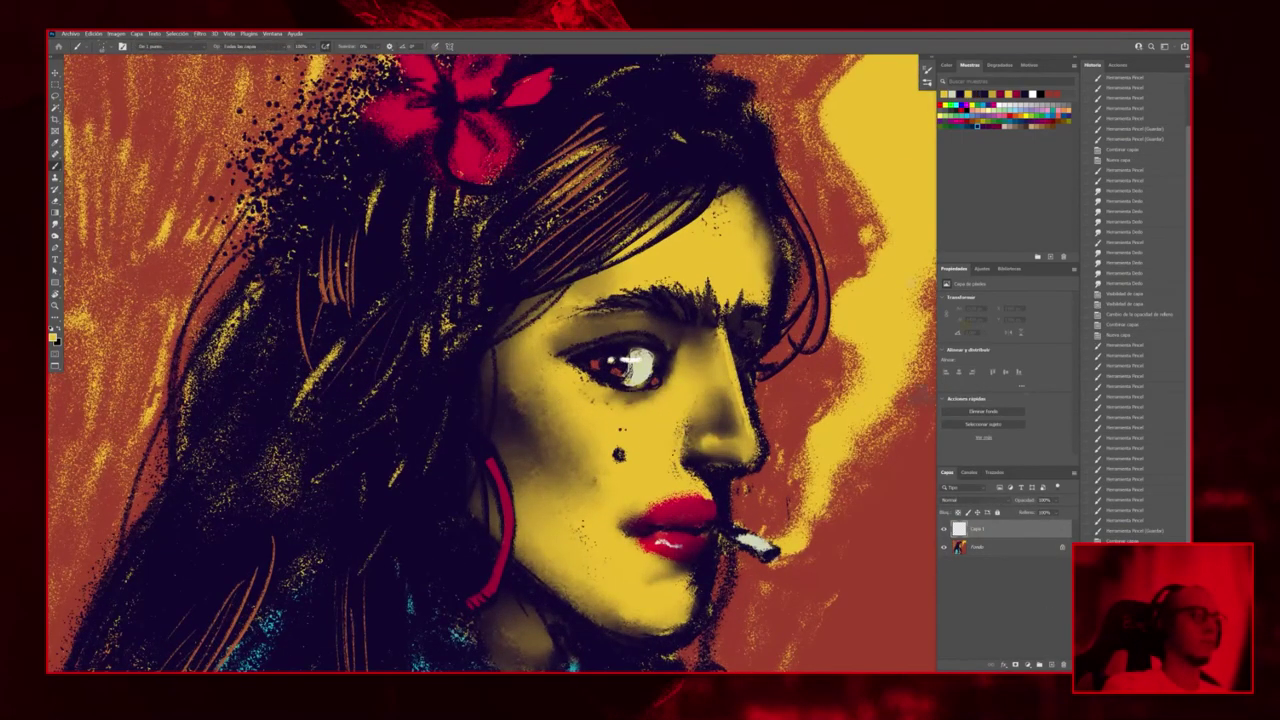
click(53, 337)
drag(994, 355, 994, 347)
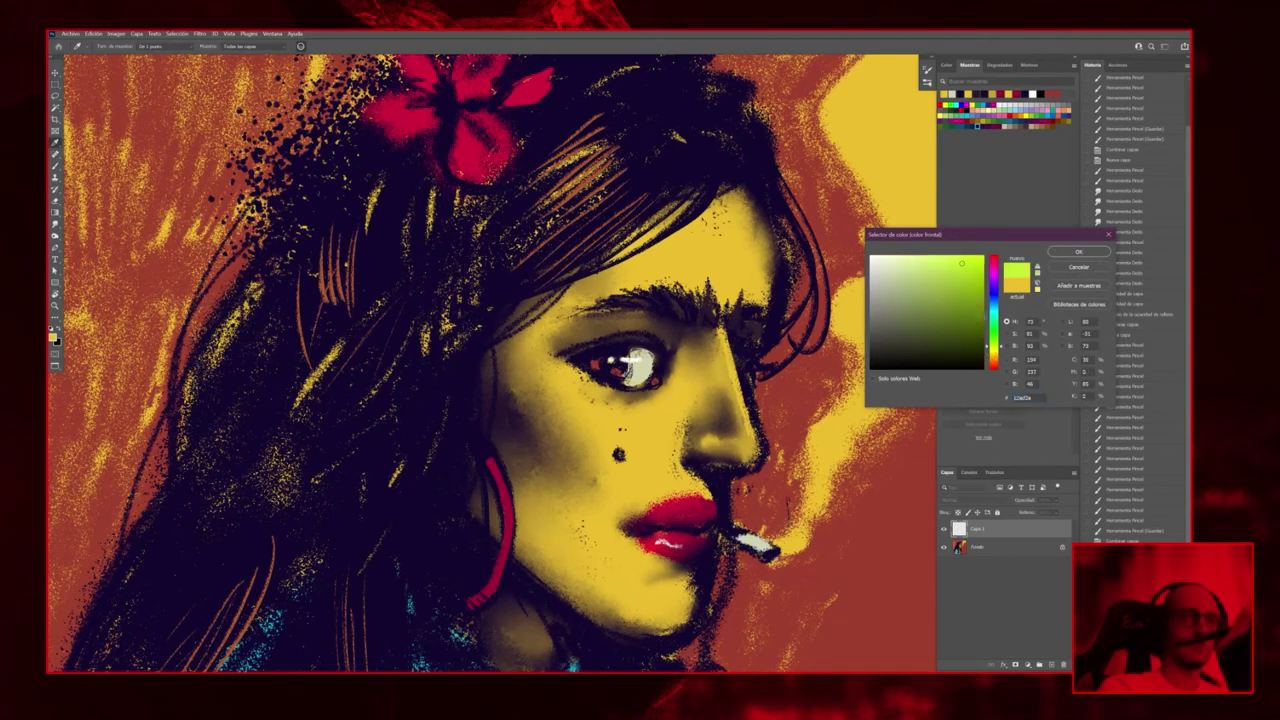
click(1078, 251)
key(b)
click(588, 423)
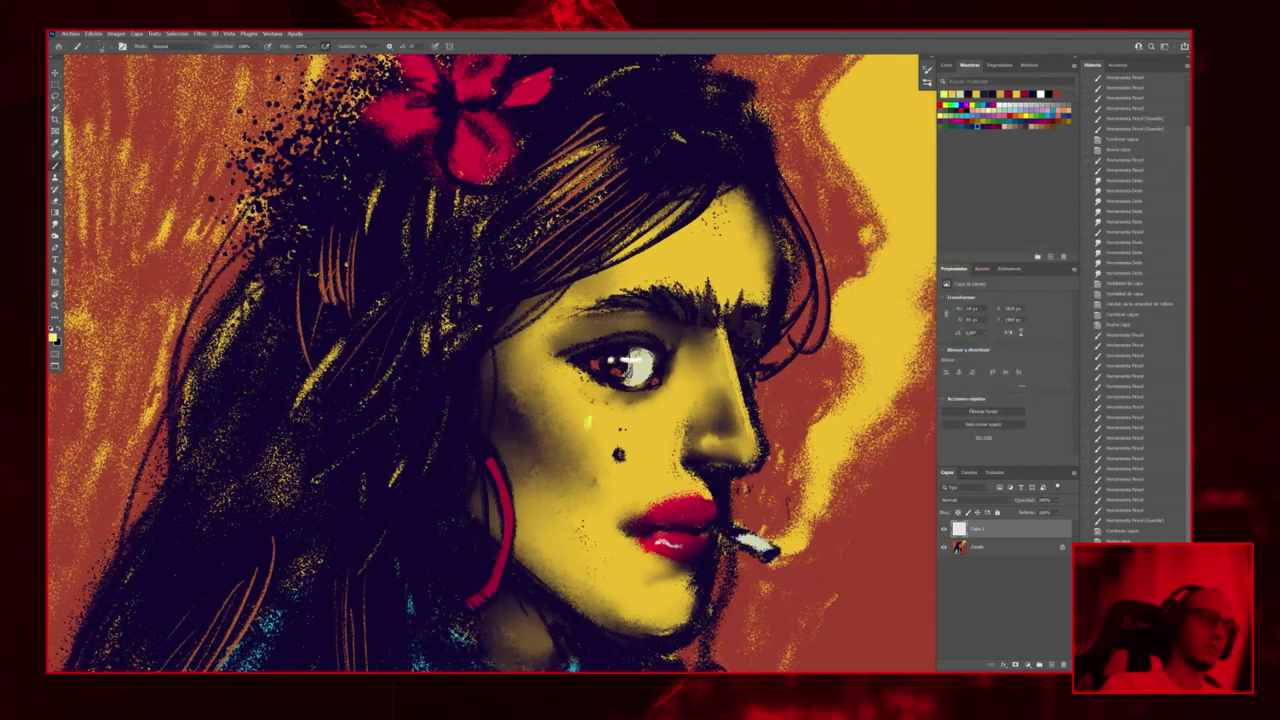
key(Delete)
drag(710, 447, 742, 446)
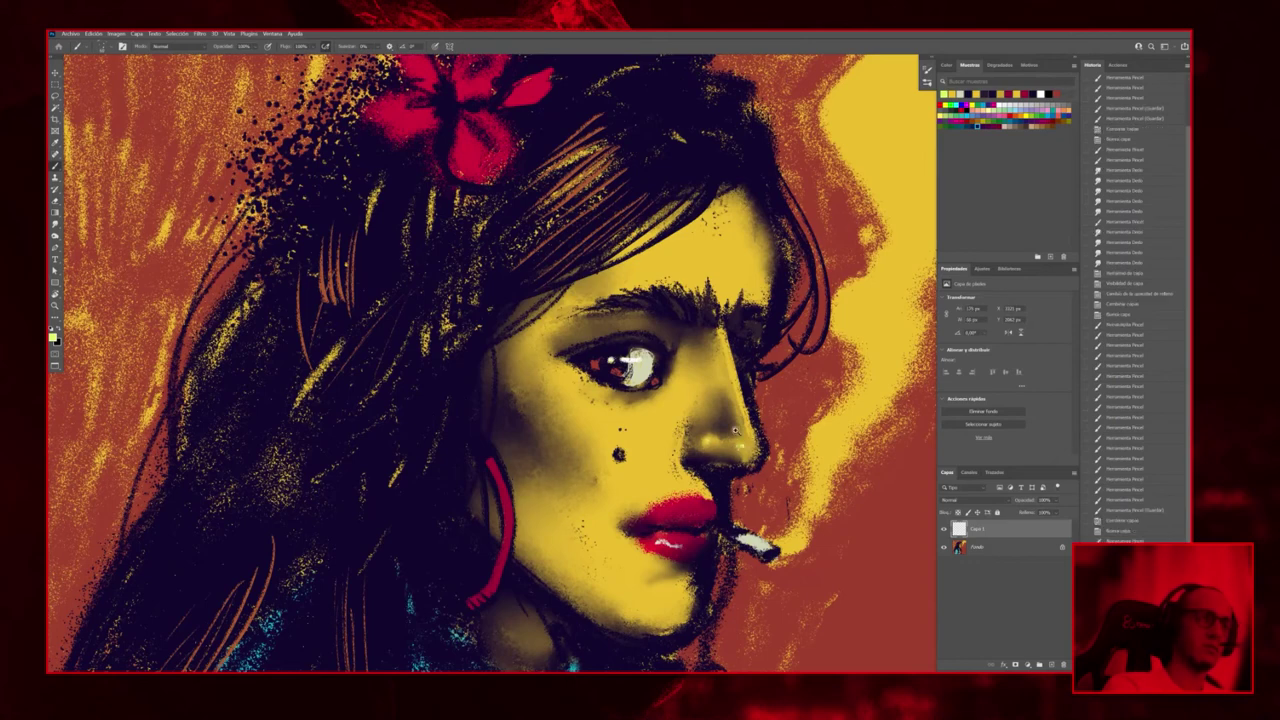
scroll(735, 430, down, 5)
scroll(735, 430, up, 3)
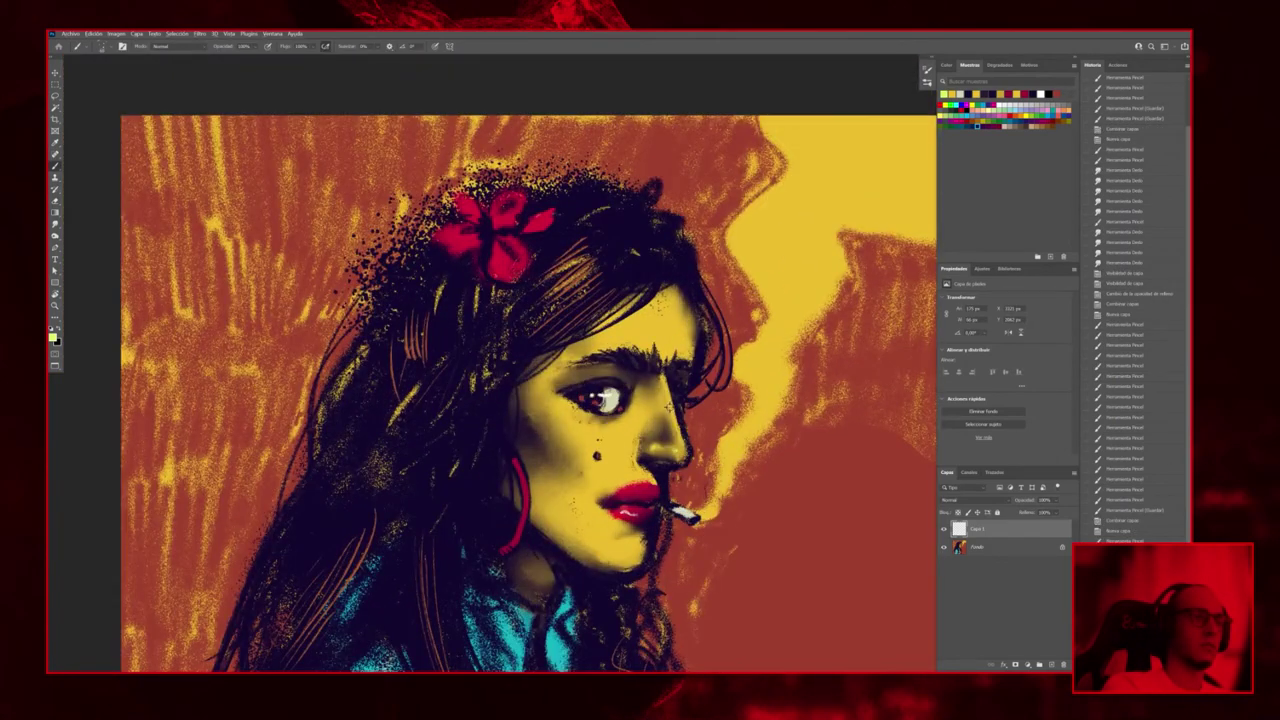
Brush skin yellow along the bridge of the nose and blend it with the Smudge tool
drag(673, 420, 673, 450)
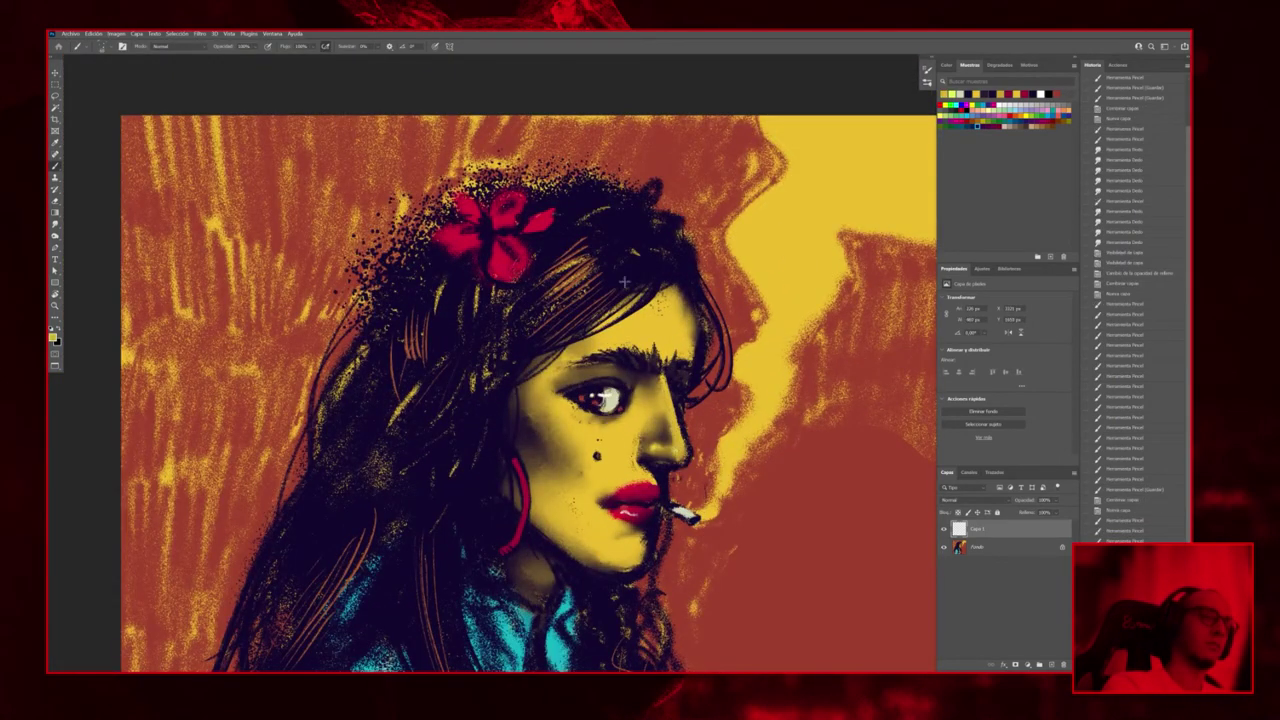
key(r)
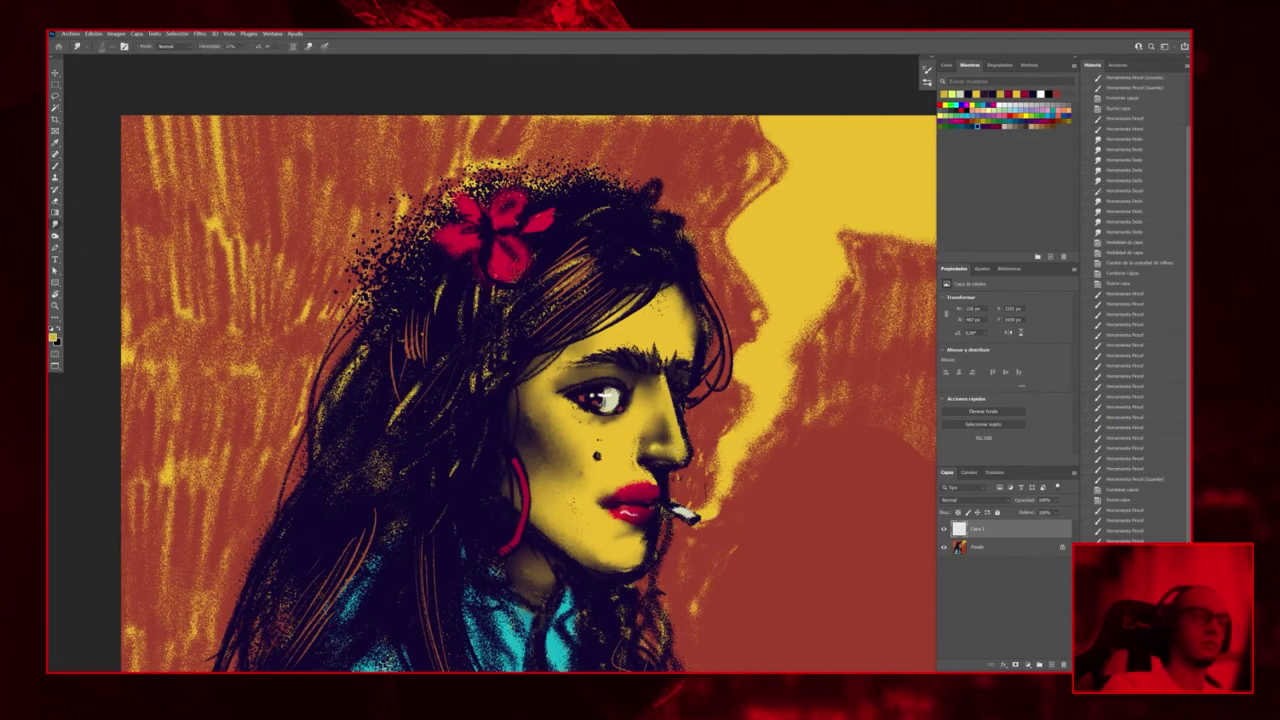
key(b)
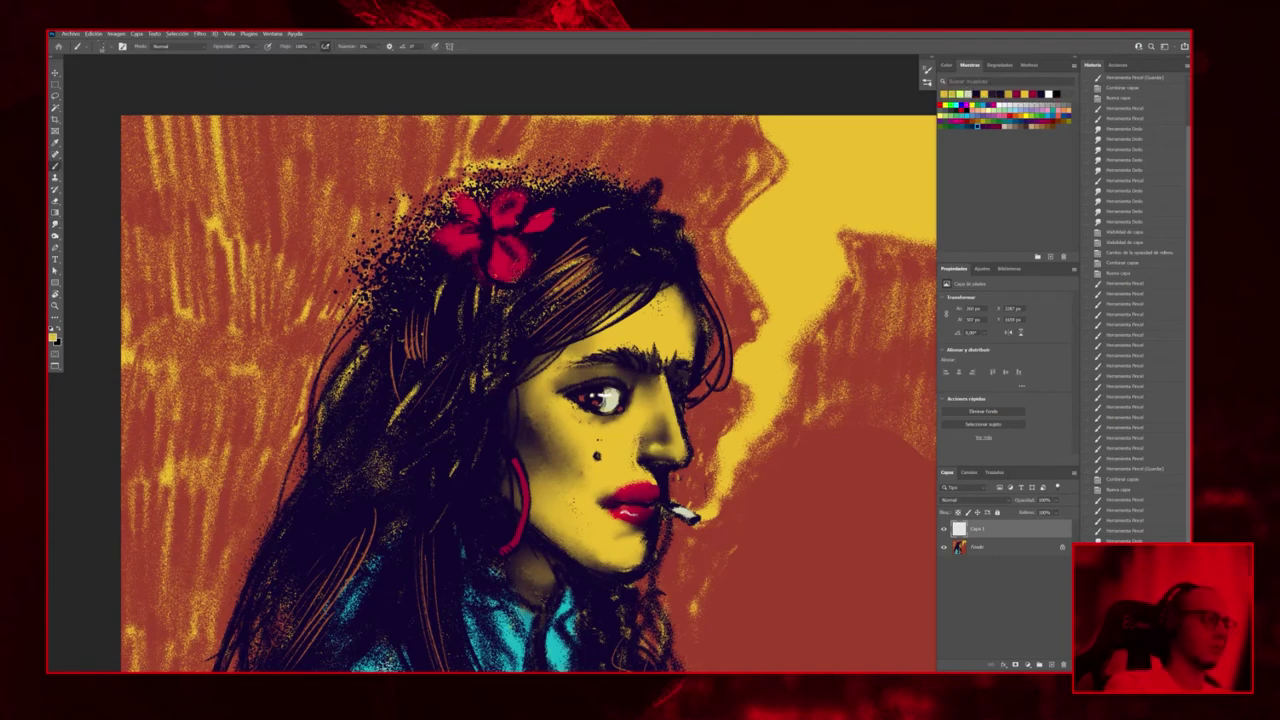
Choose a lighter yellow and brush small highlights above the upper lip, beside the mouth and along the nose
click(53, 337)
key(Return)
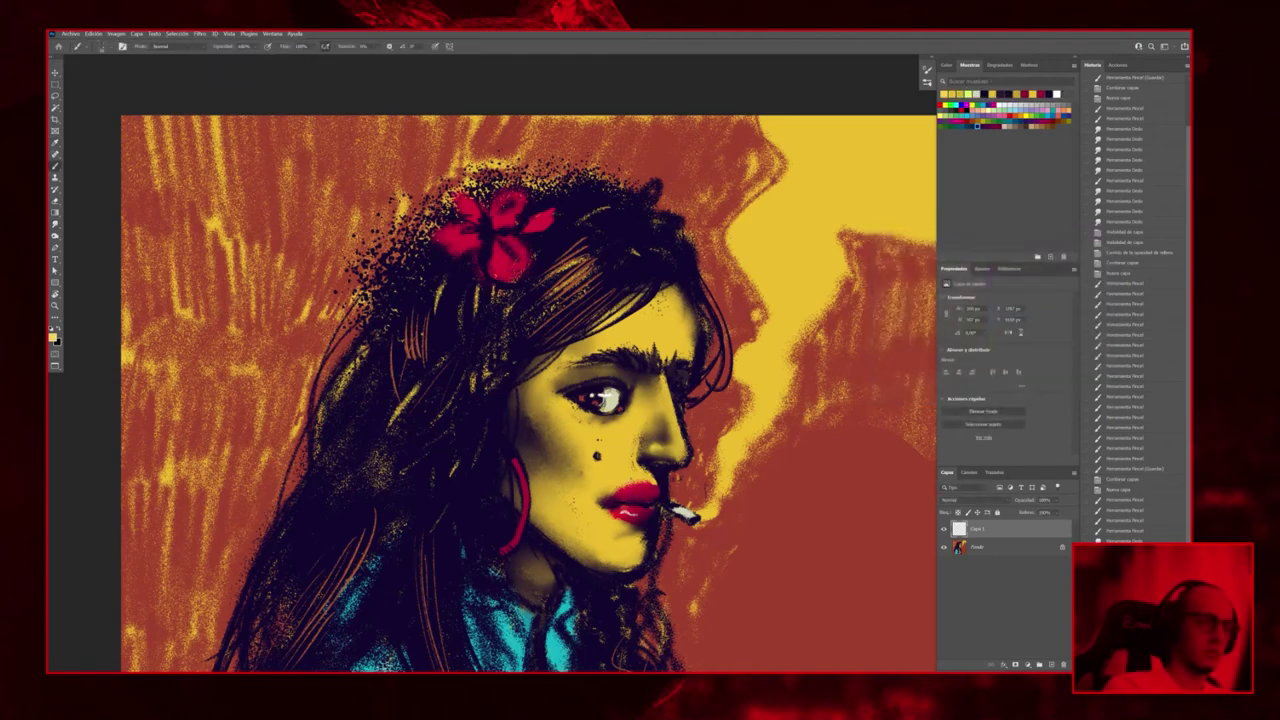
drag(636, 488, 627, 483)
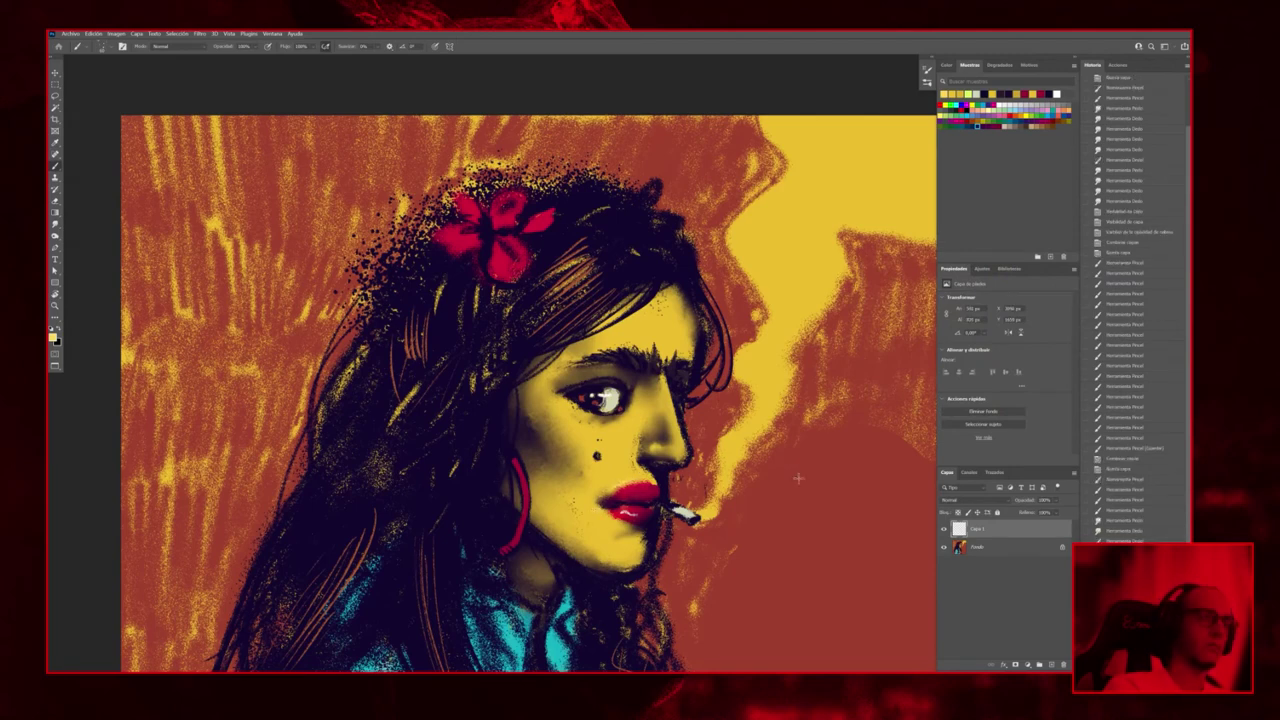
click(590, 508)
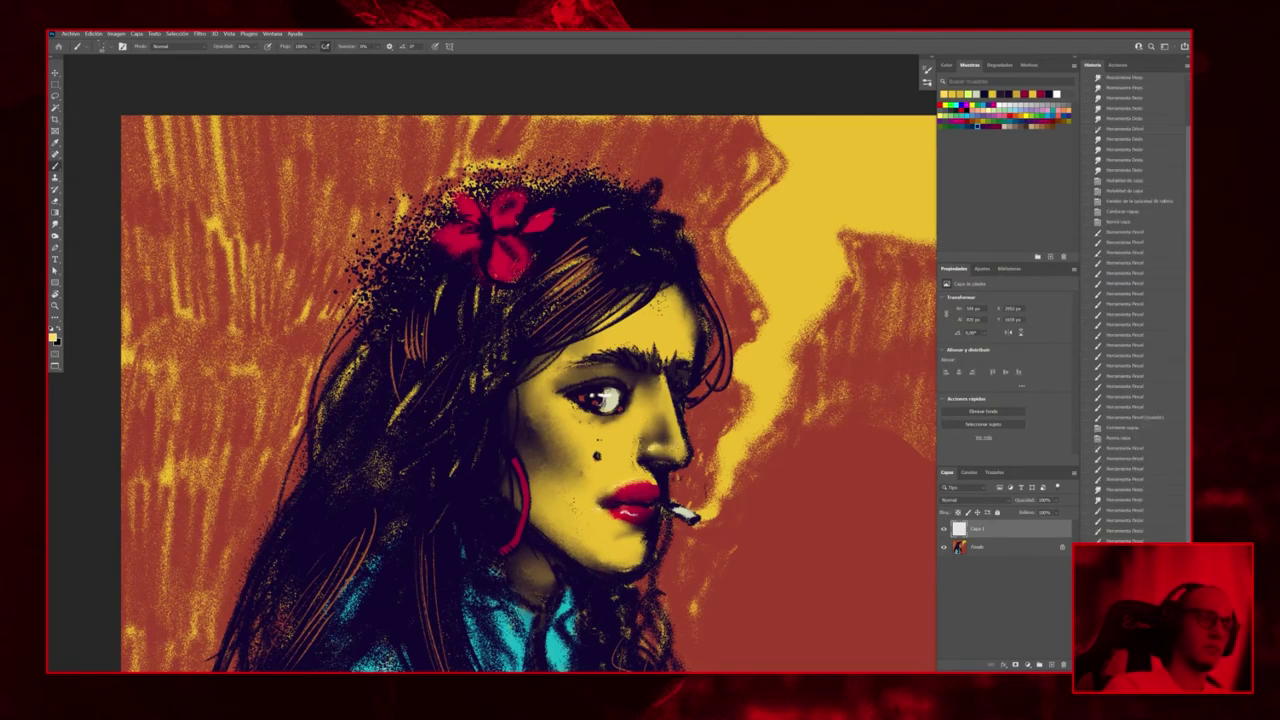
click(706, 354)
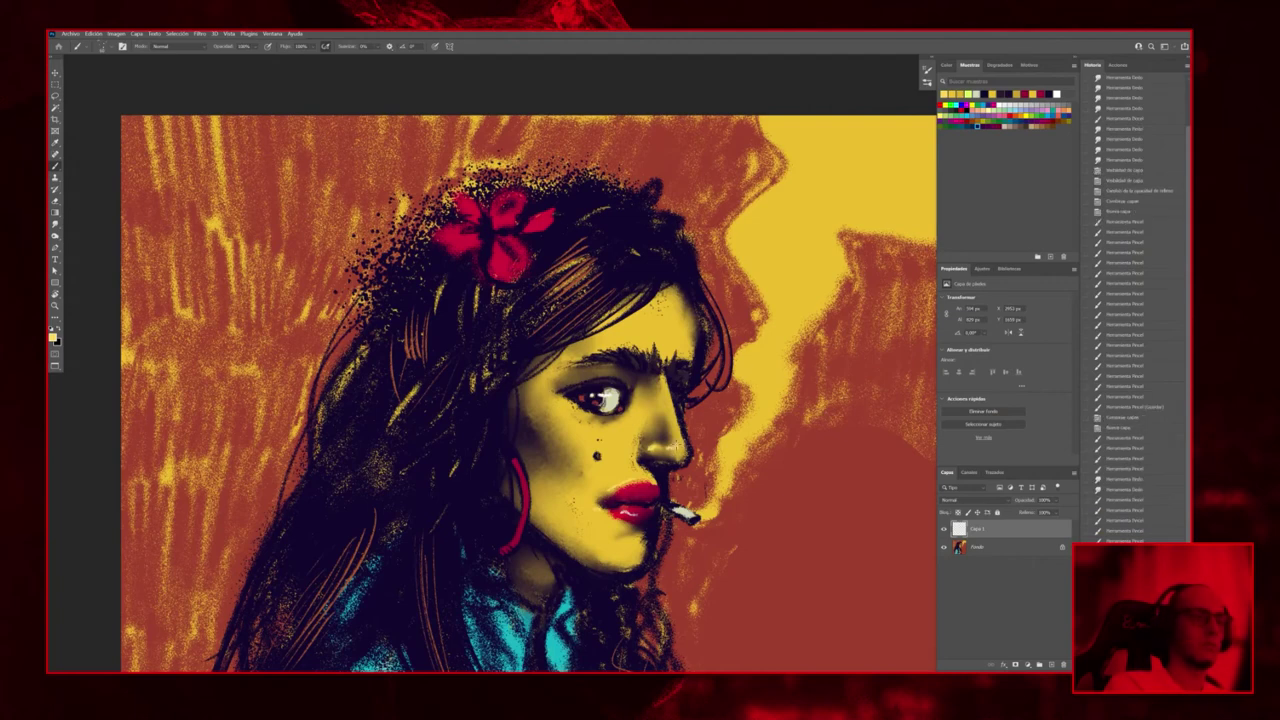
click(676, 450)
click(664, 396)
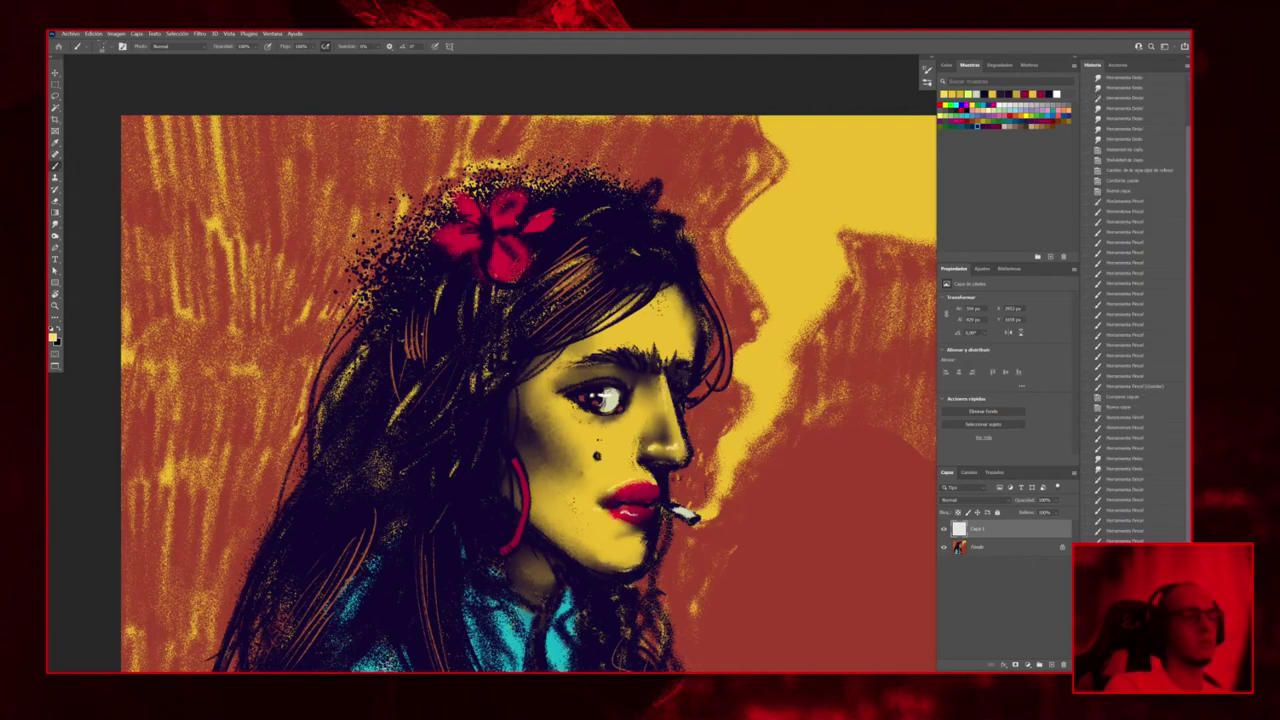
Dab light yellow highlights around the visible eye and on the cheek below the mole
click(620, 400)
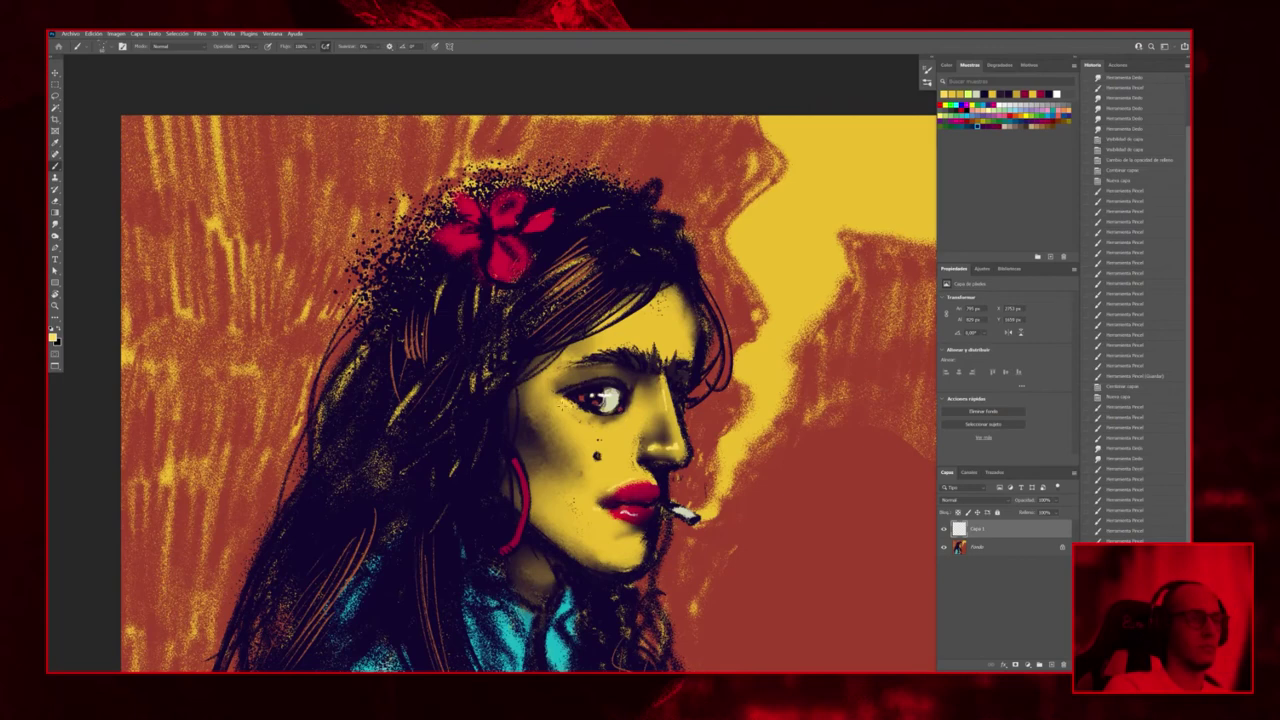
click(600, 400)
click(602, 400)
click(608, 398)
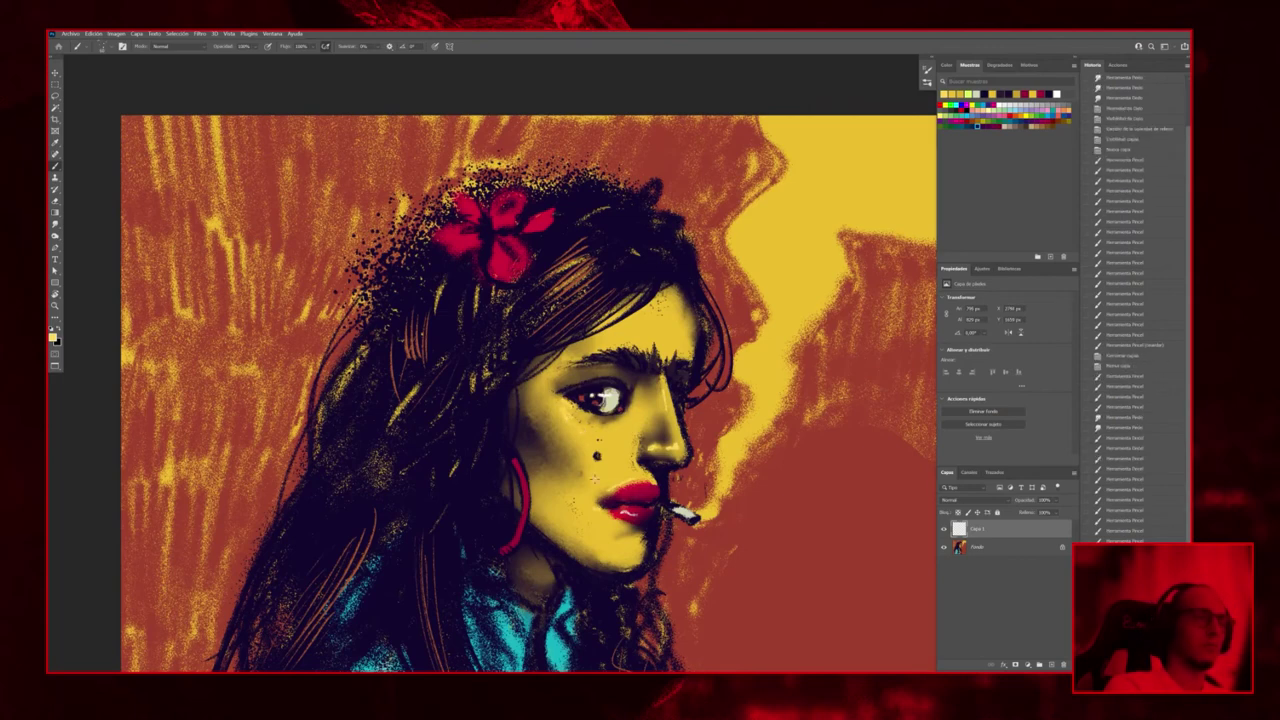
click(596, 479)
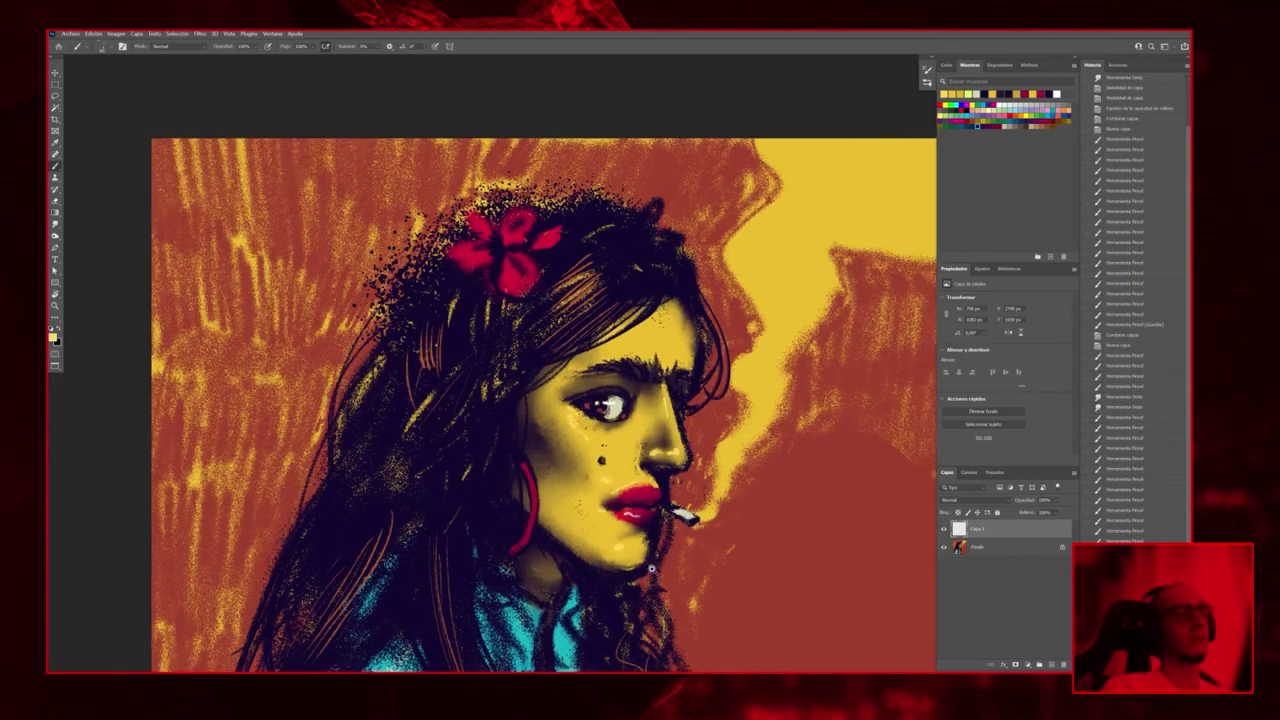
Brush dark strokes over the iris and along the edges of the visible eye to deepen its outline
scroll(670, 558, down, 5)
scroll(685, 530, up, 4)
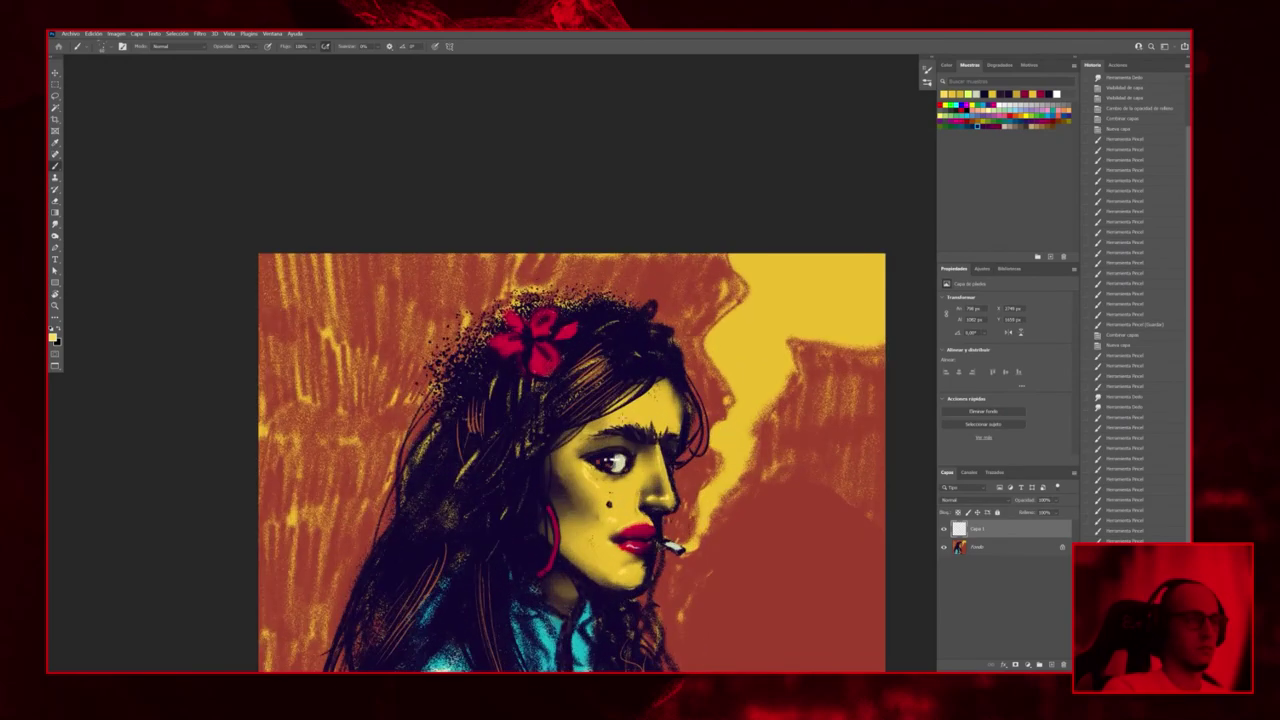
scroll(658, 472, down, 3)
scroll(655, 468, up, 5)
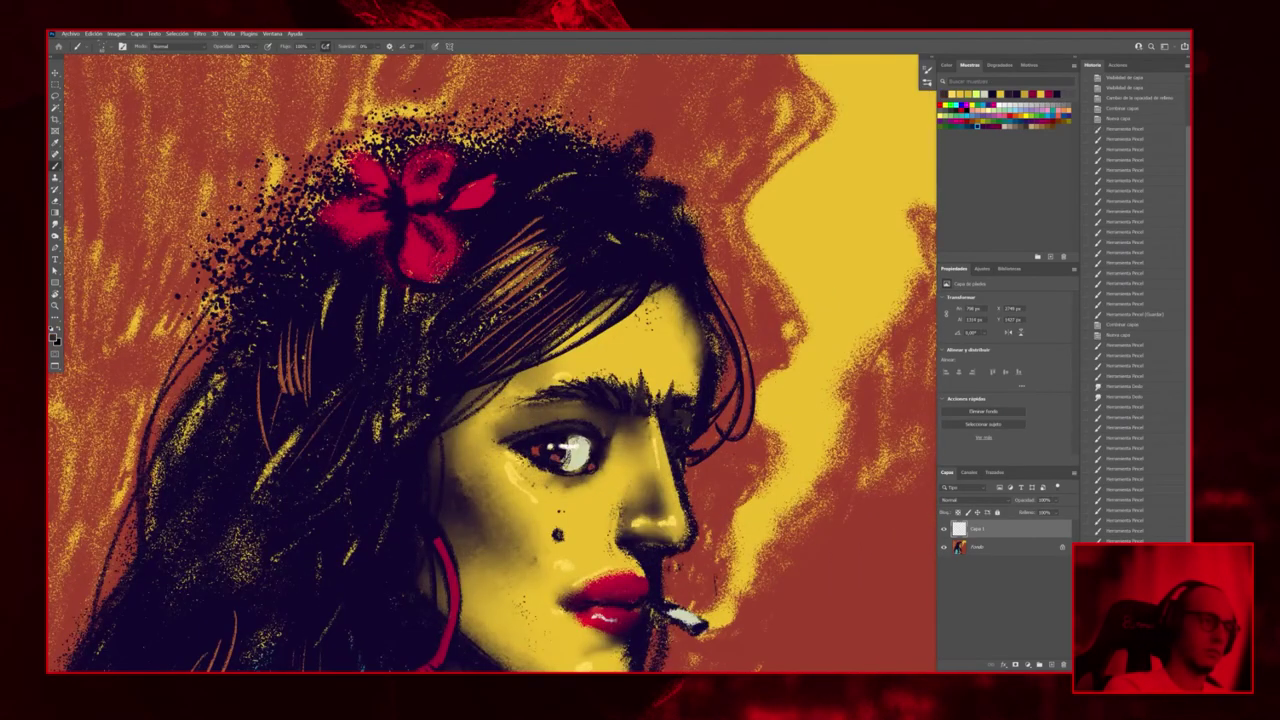
click(540, 466)
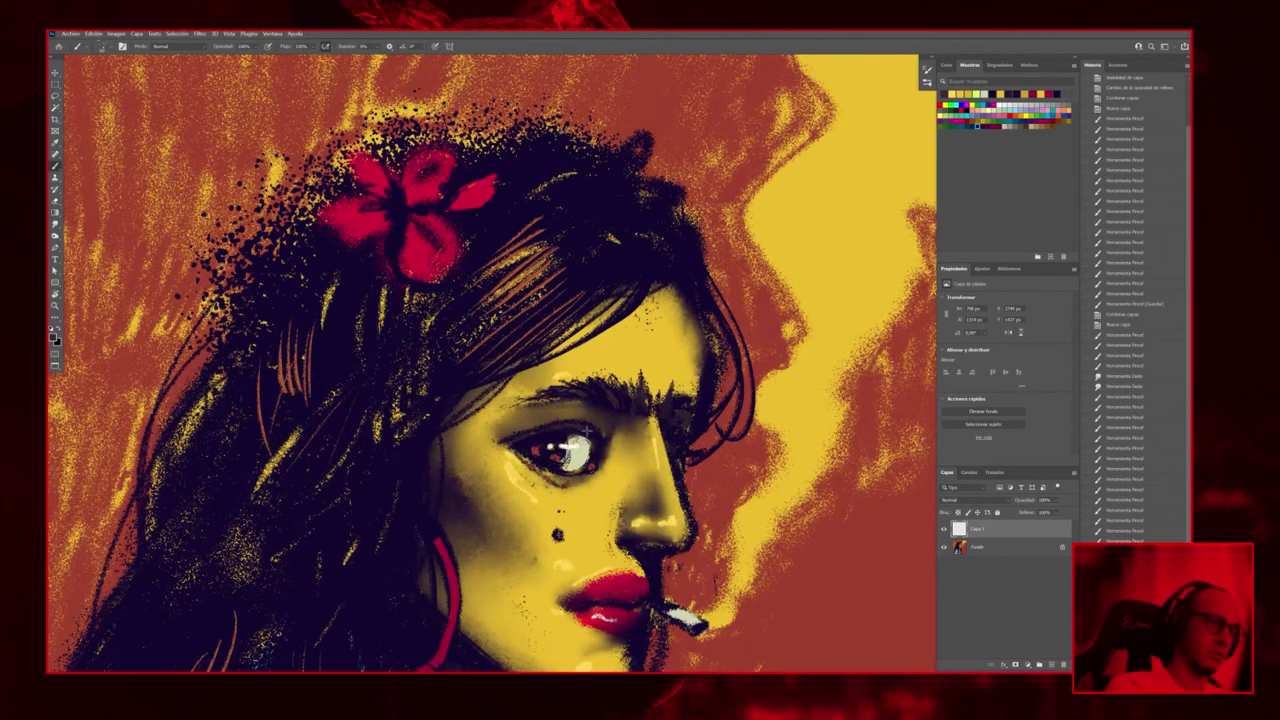
drag(570, 478, 522, 464)
scroll(613, 451, down, 5)
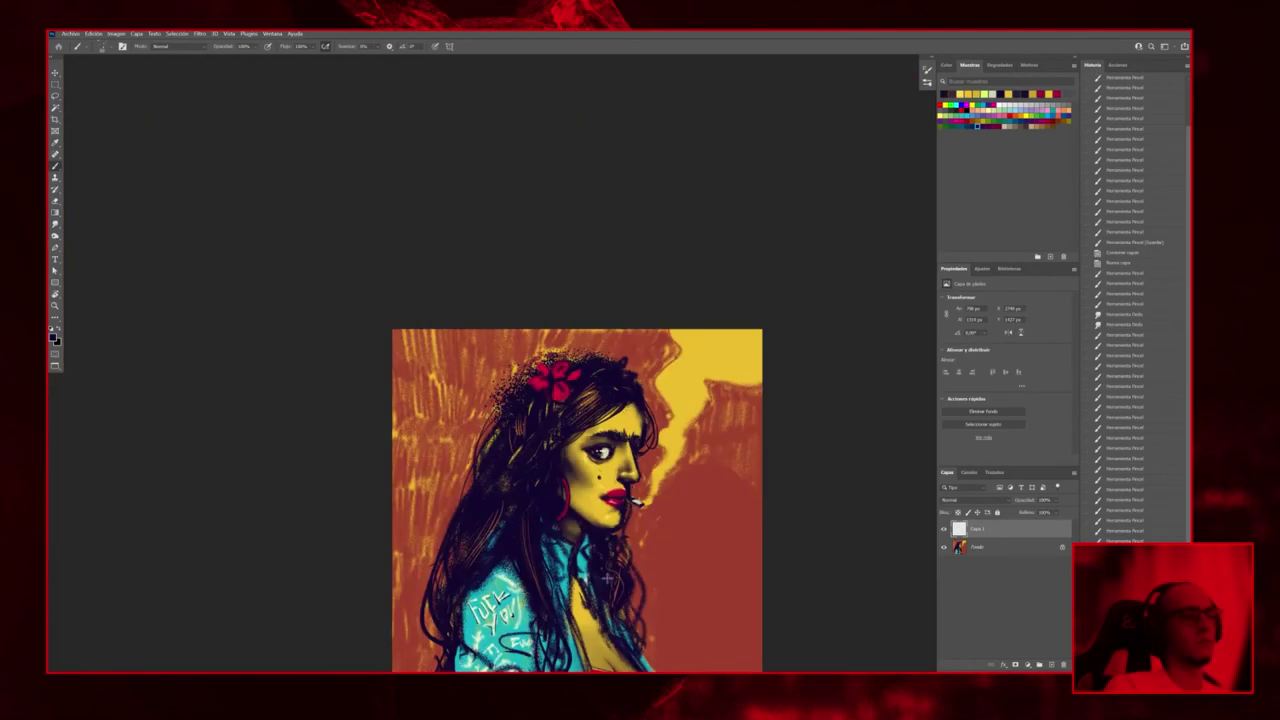
Sample tones from around the eye and brush soft shading beneath its lower lid
scroll(643, 481, up, 5)
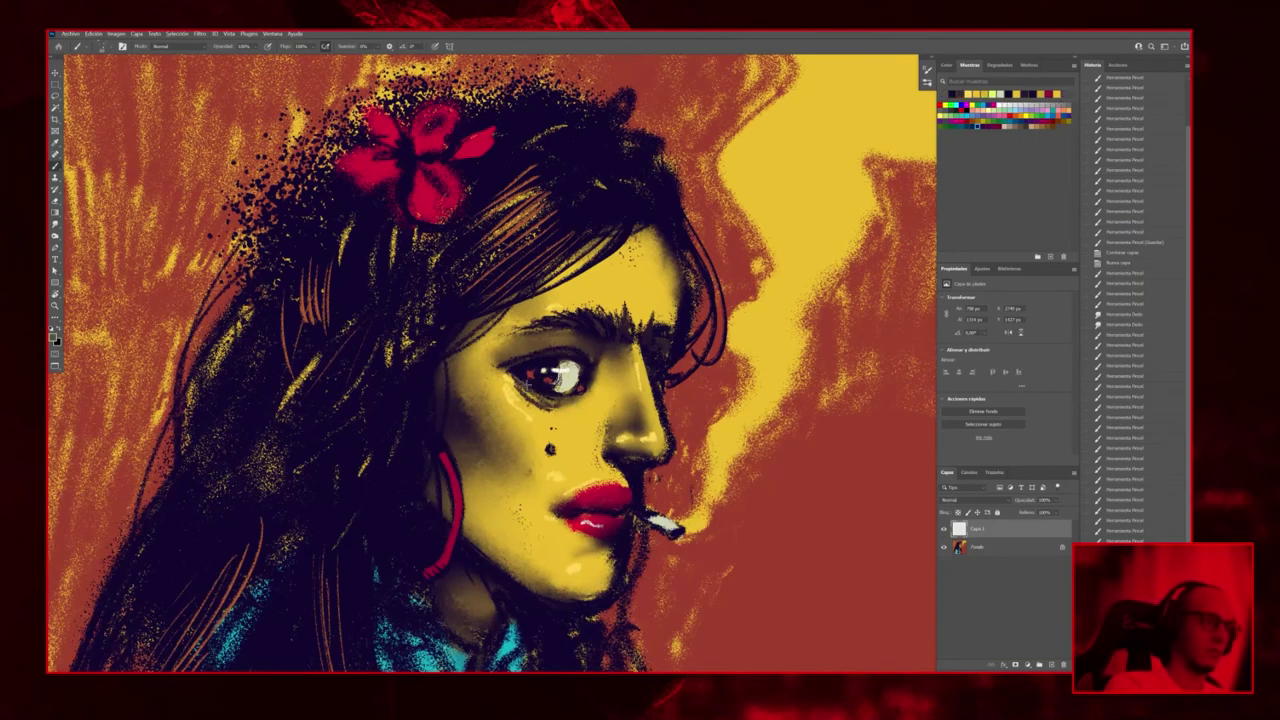
mouse_move(556, 412)
mouse_down()
mouse_move(518, 392)
mouse_move(562, 404)
mouse_move(576, 390)
mouse_up()
drag(580, 394, 564, 398)
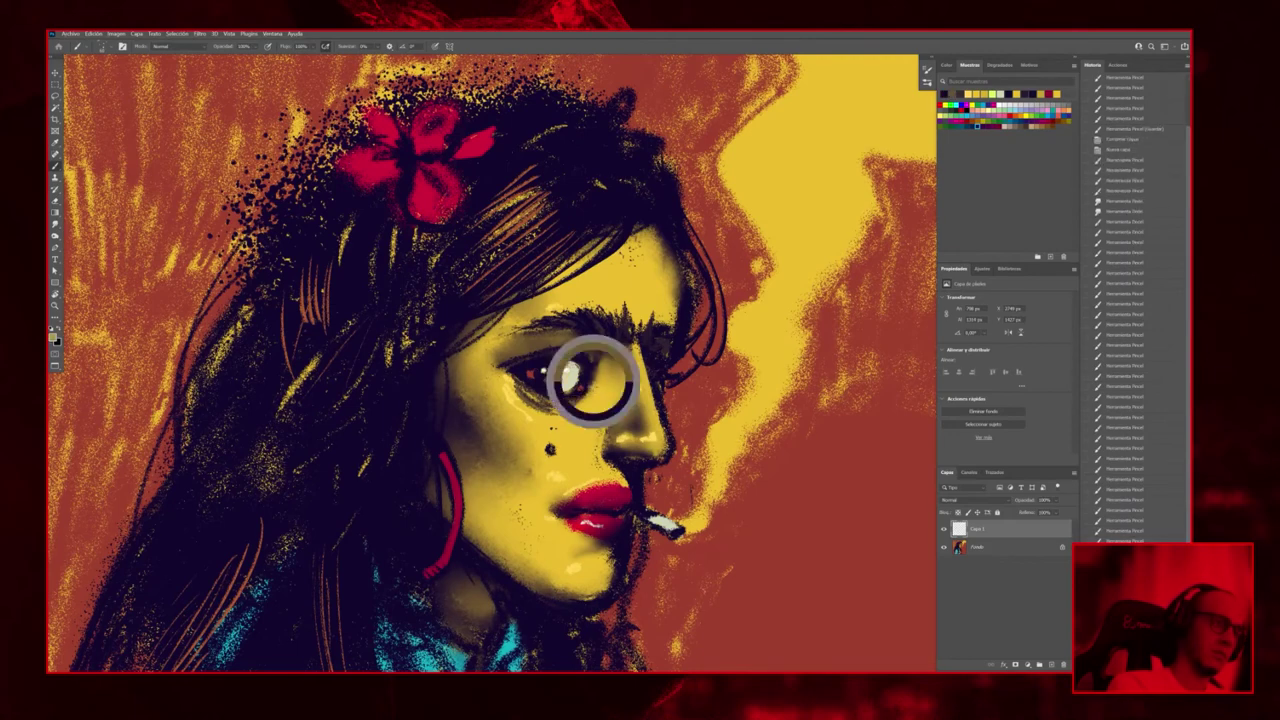
key(ctrl+minus)
key(ctrl+minus)
key(ctrl+minus)
scroll(599, 448, down, 1)
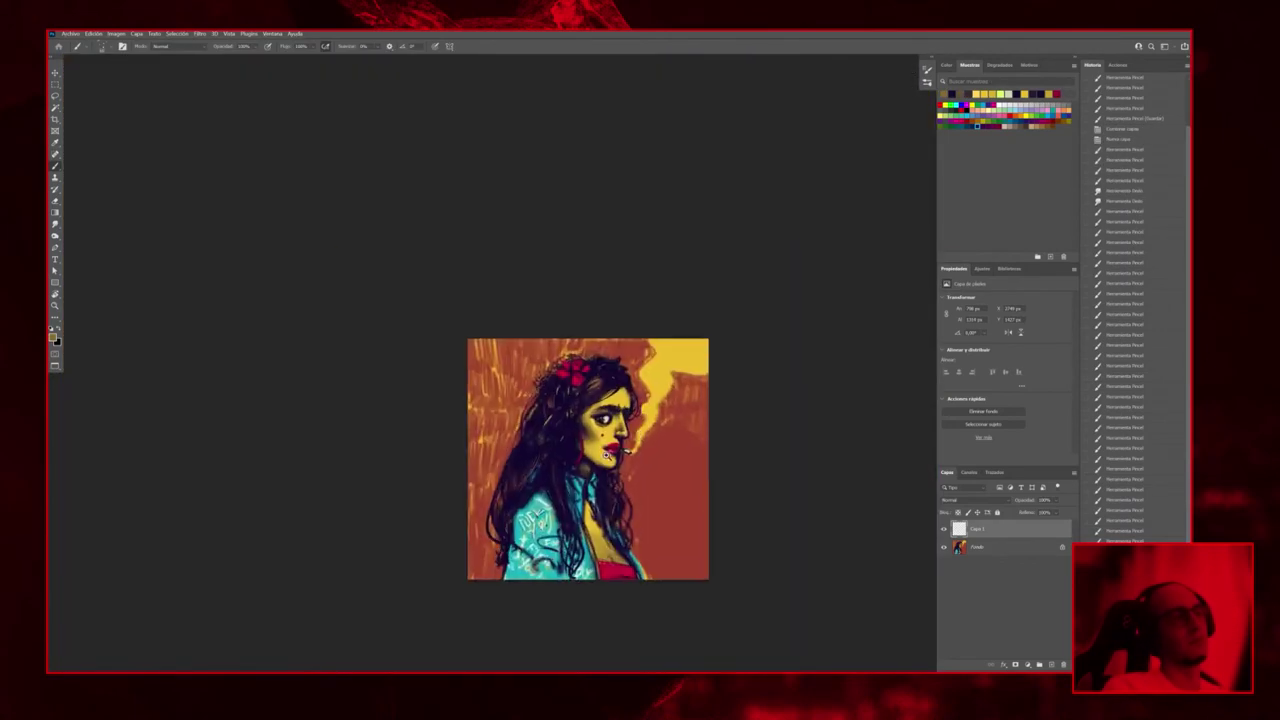
Sample yellow skin and dark outline tones and retouch the lower eyelid and outer corner of the eye
scroll(599, 448, up, 5)
scroll(599, 448, down, 3)
scroll(599, 448, up, 2)
alt+click(585, 358)
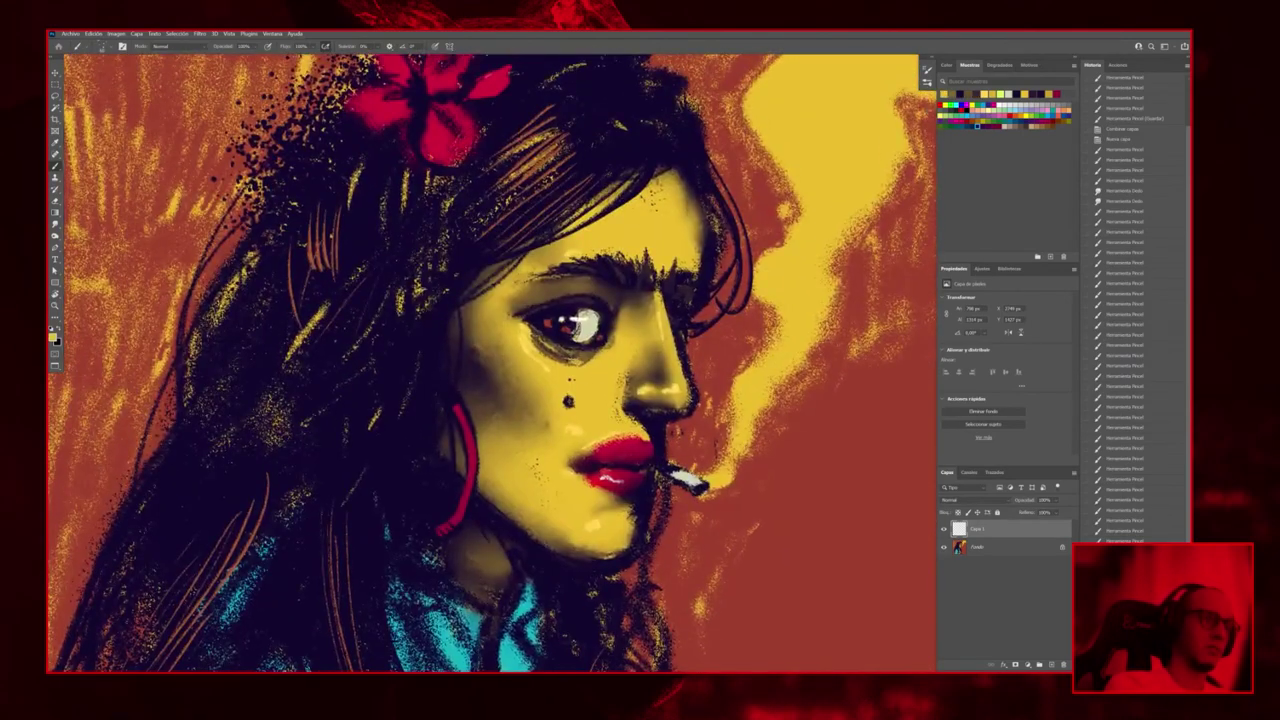
drag(576, 356, 596, 362)
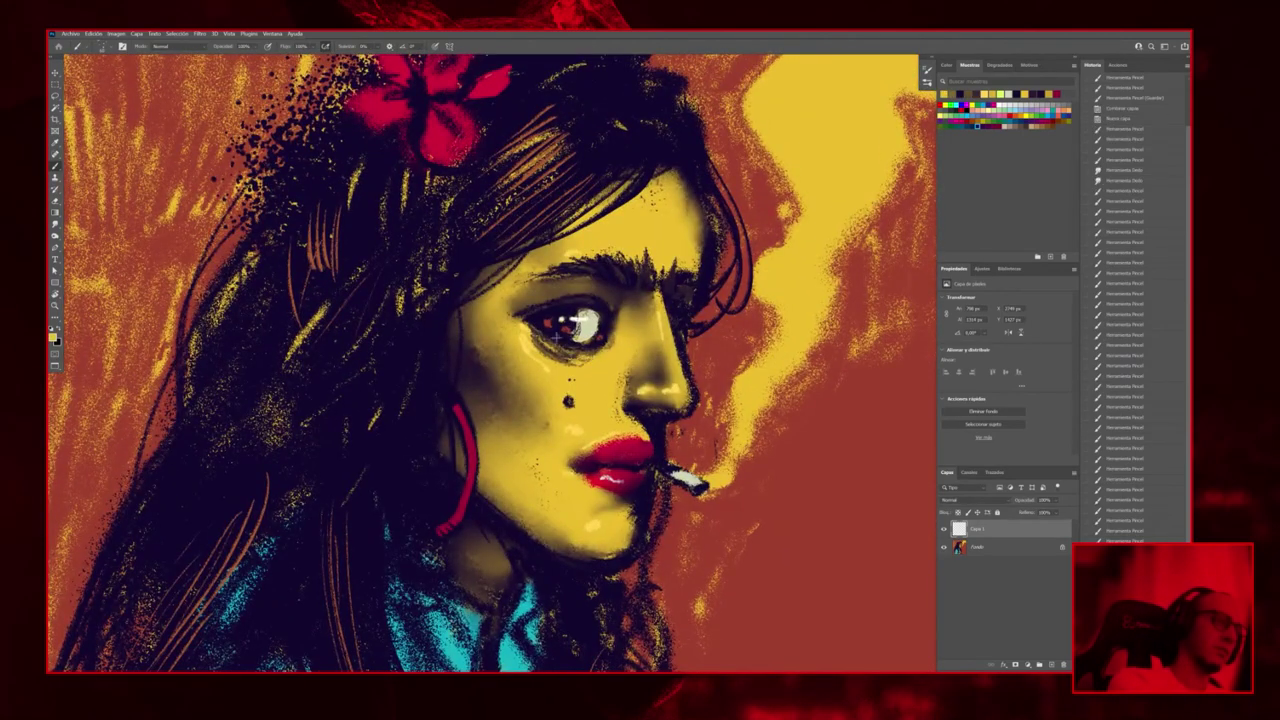
alt+click(527, 324)
drag(527, 322, 528, 316)
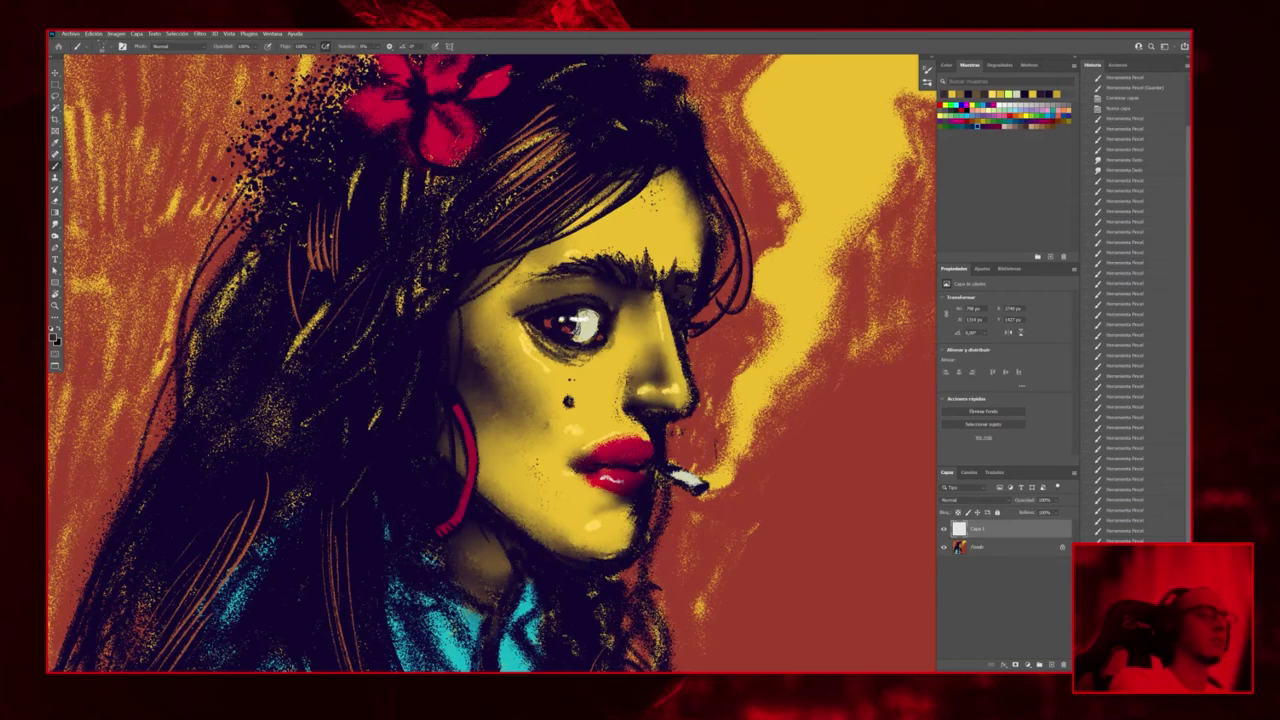
Blend the paint around the lower eyelid and outer corner of the eye with the Smudge tool
key(r)
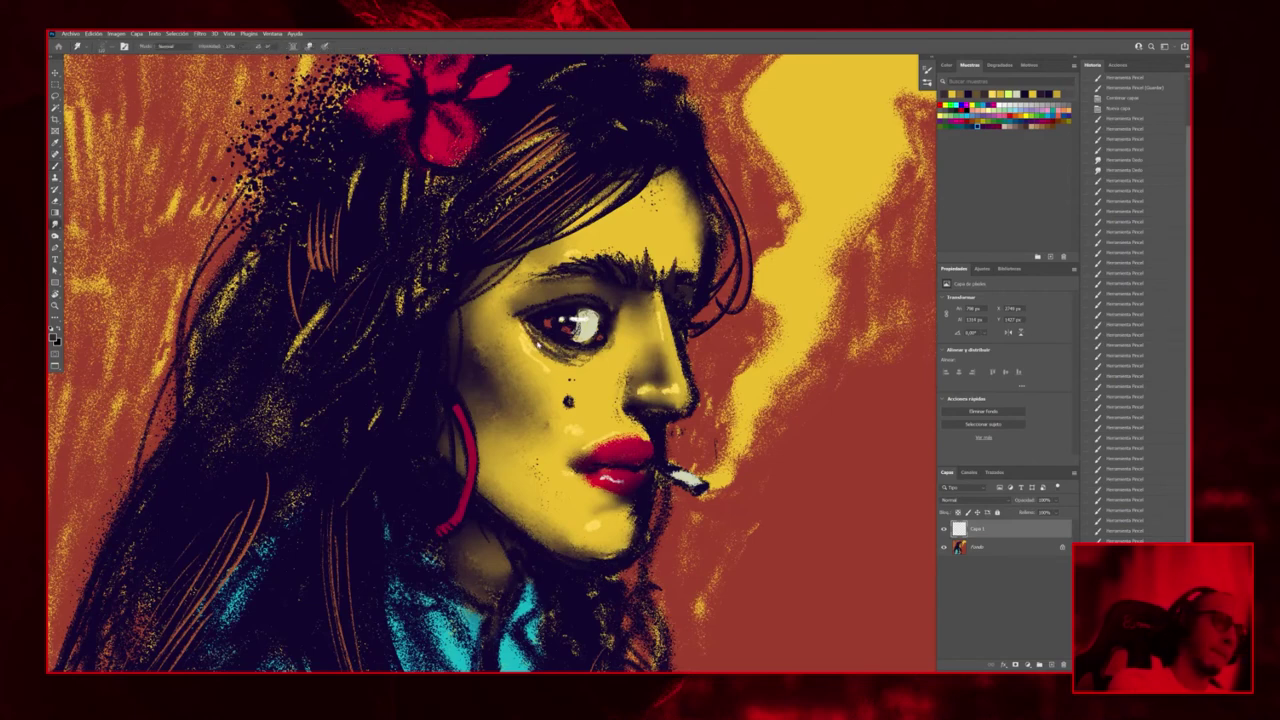
drag(578, 322, 532, 334)
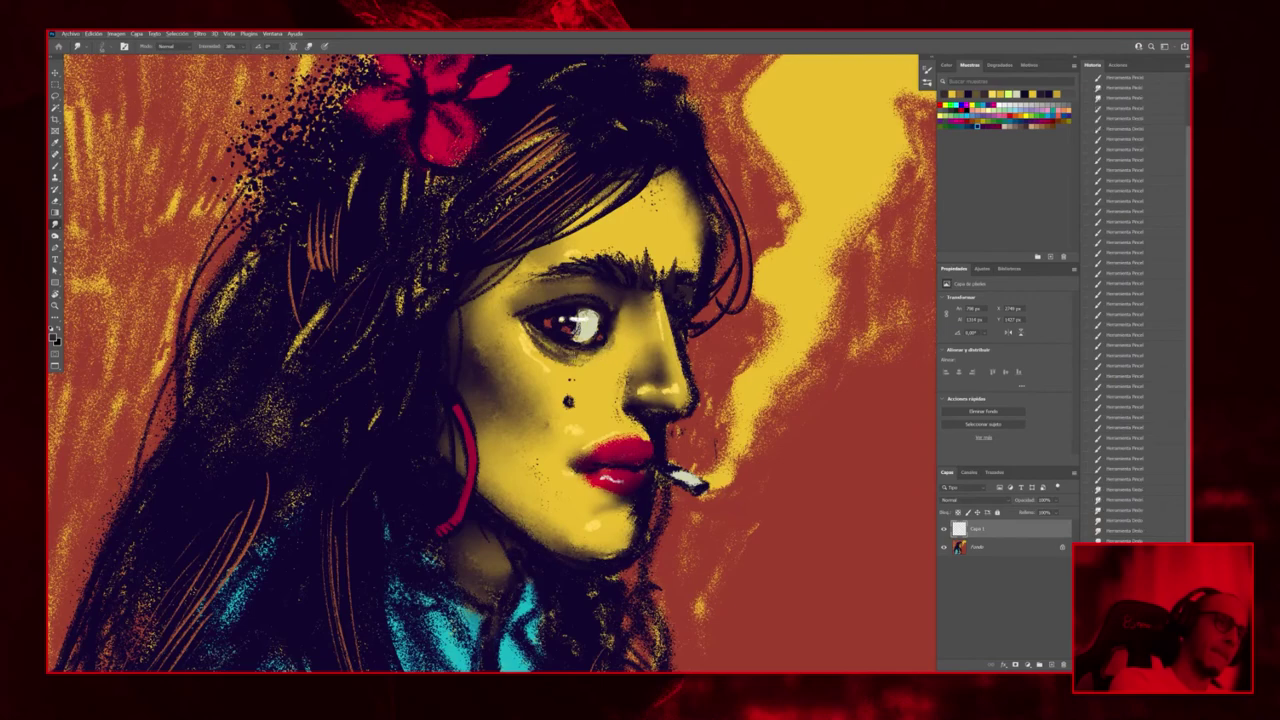
key(h)
click(620, 391)
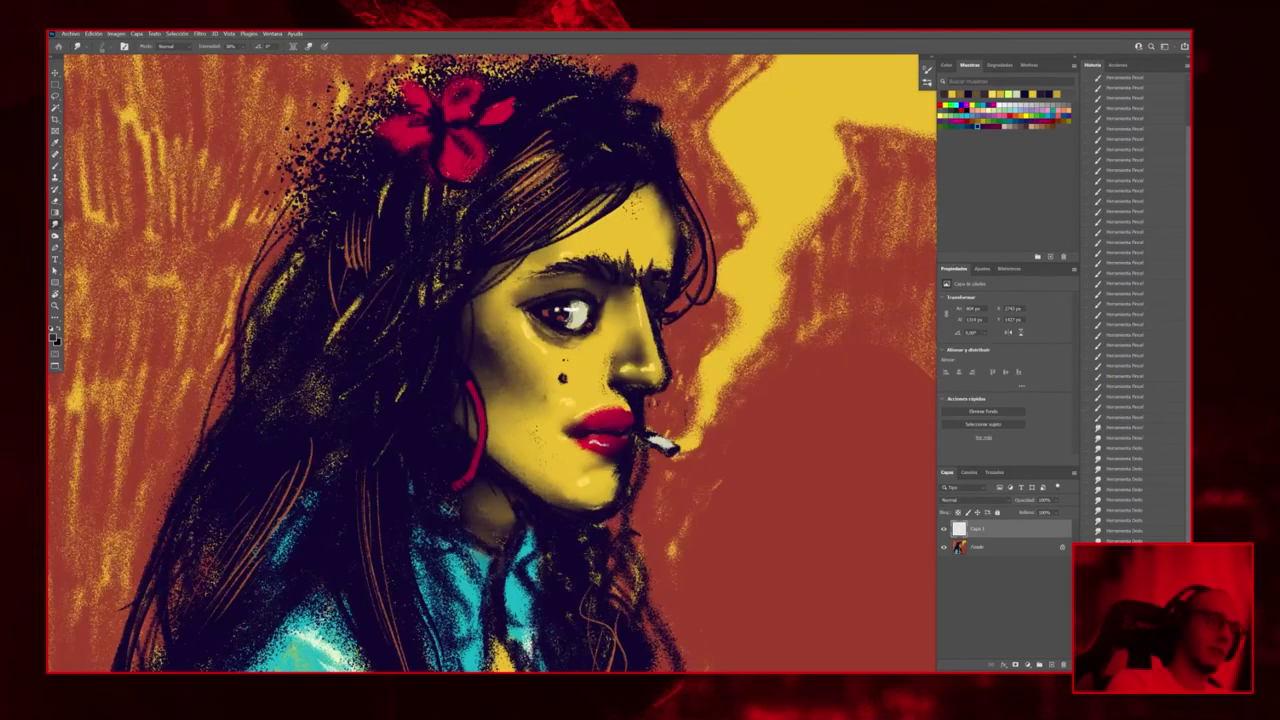
key(h)
click(615, 338)
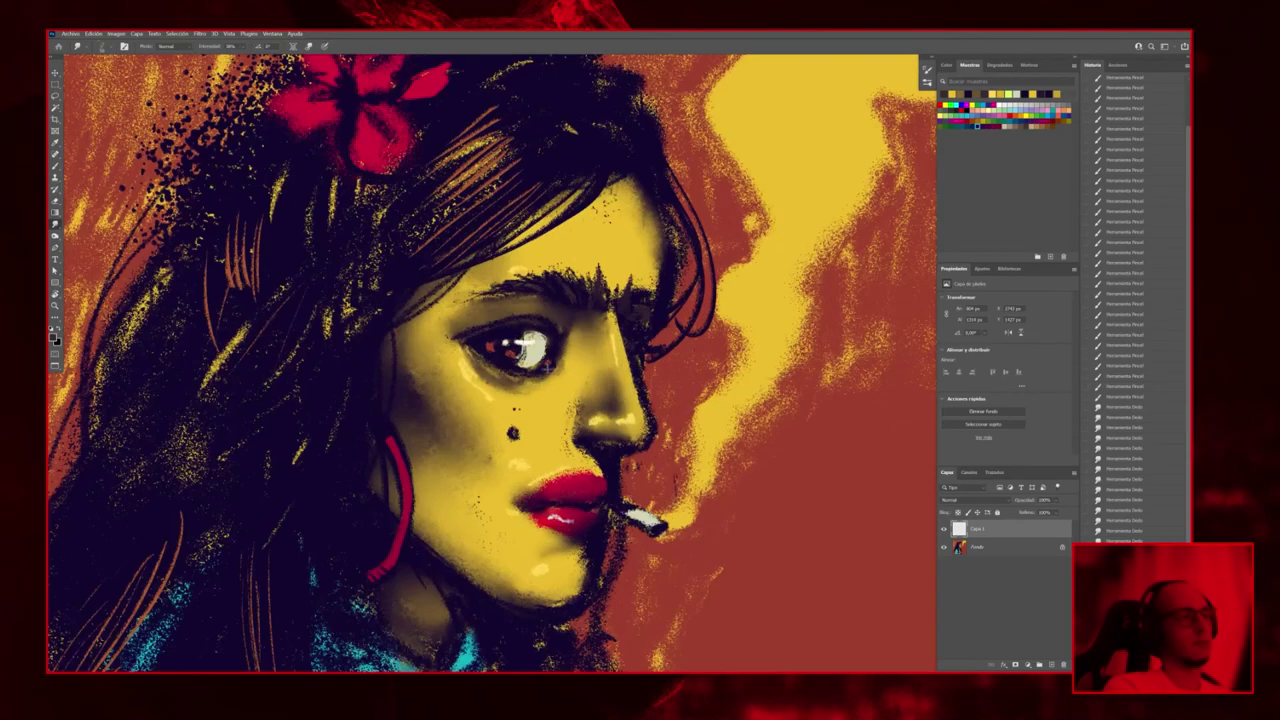
Sample a darker skin tone beneath the eye and retouch the shading along the lower lid
alt+click(532, 385)
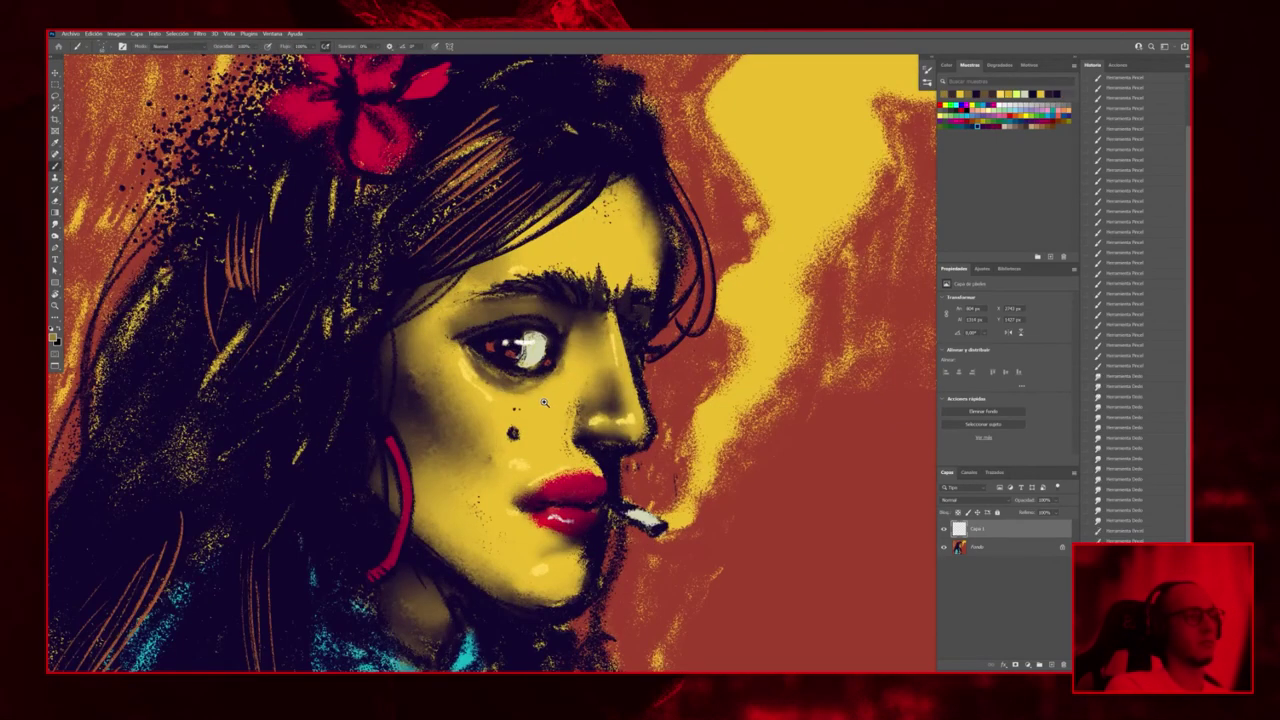
scroll(566, 386, down, 4)
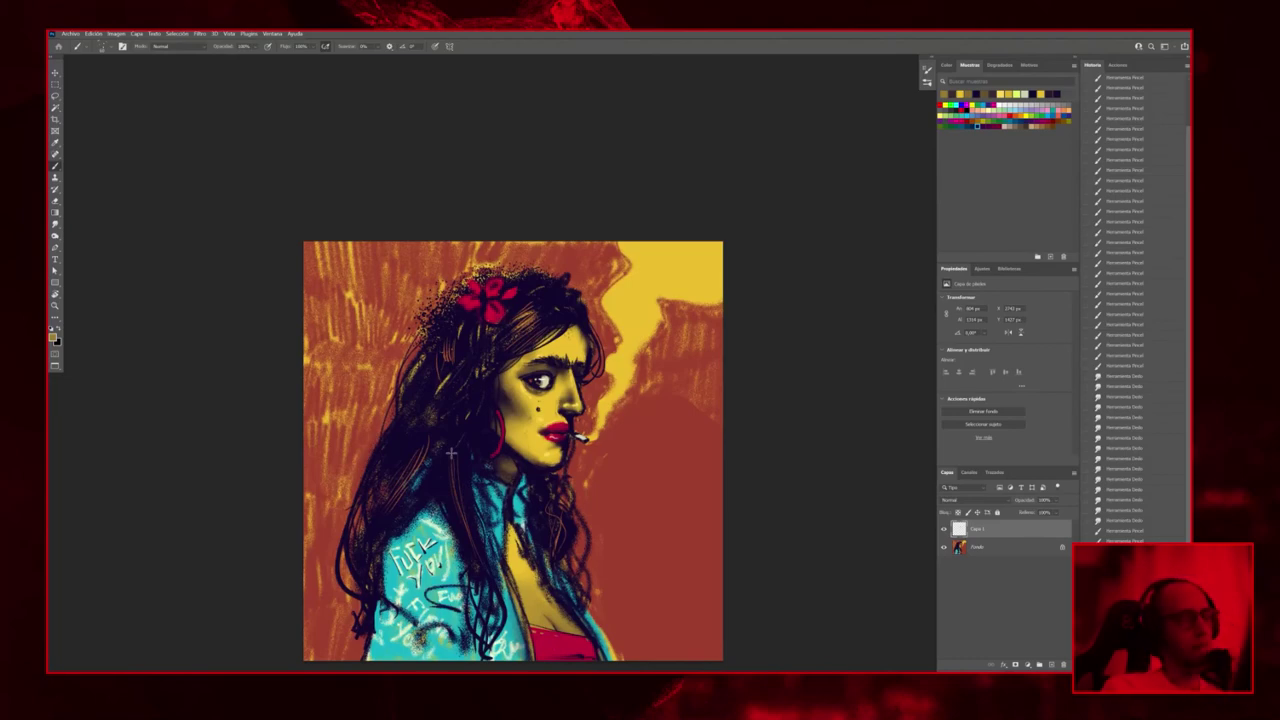
scroll(551, 399, down, 1)
scroll(580, 310, up, 5)
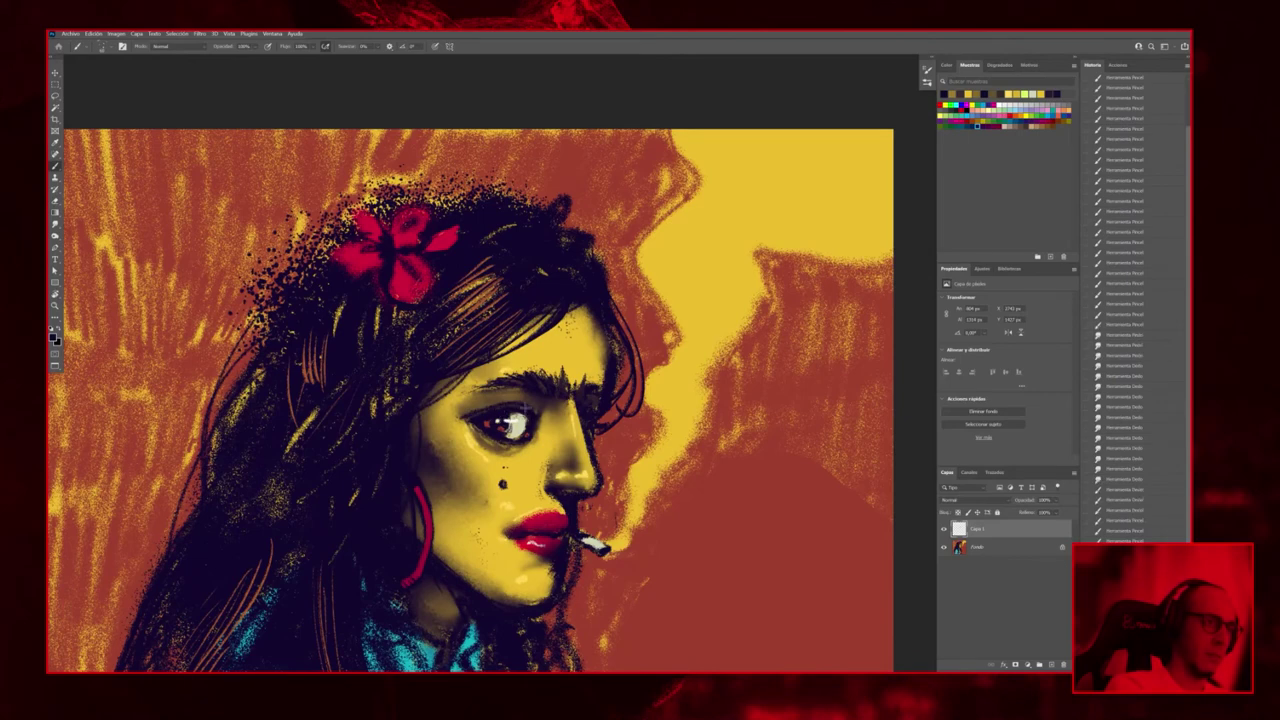
scroll(610, 474, down, 8)
scroll(714, 446, up, 8)
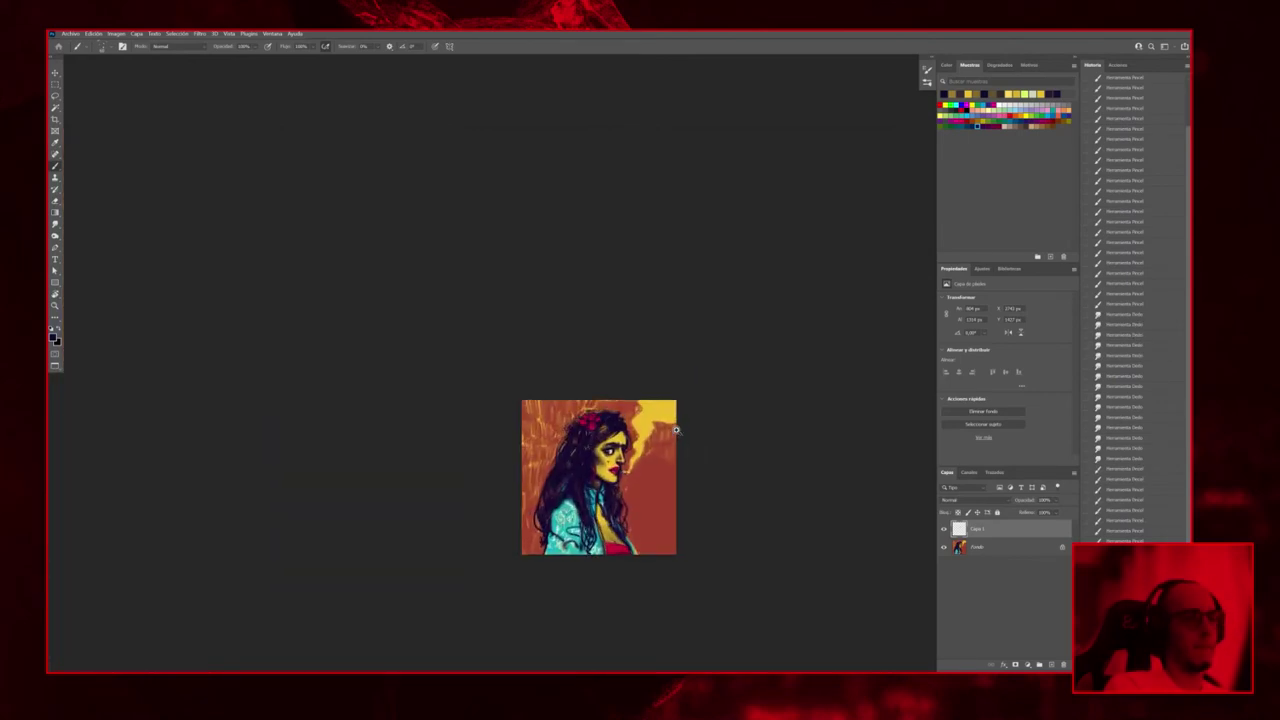
Brush fine dark strokes along the upper eyelid and iris, and check the eye against the whole portrait
scroll(552, 444, up, 3)
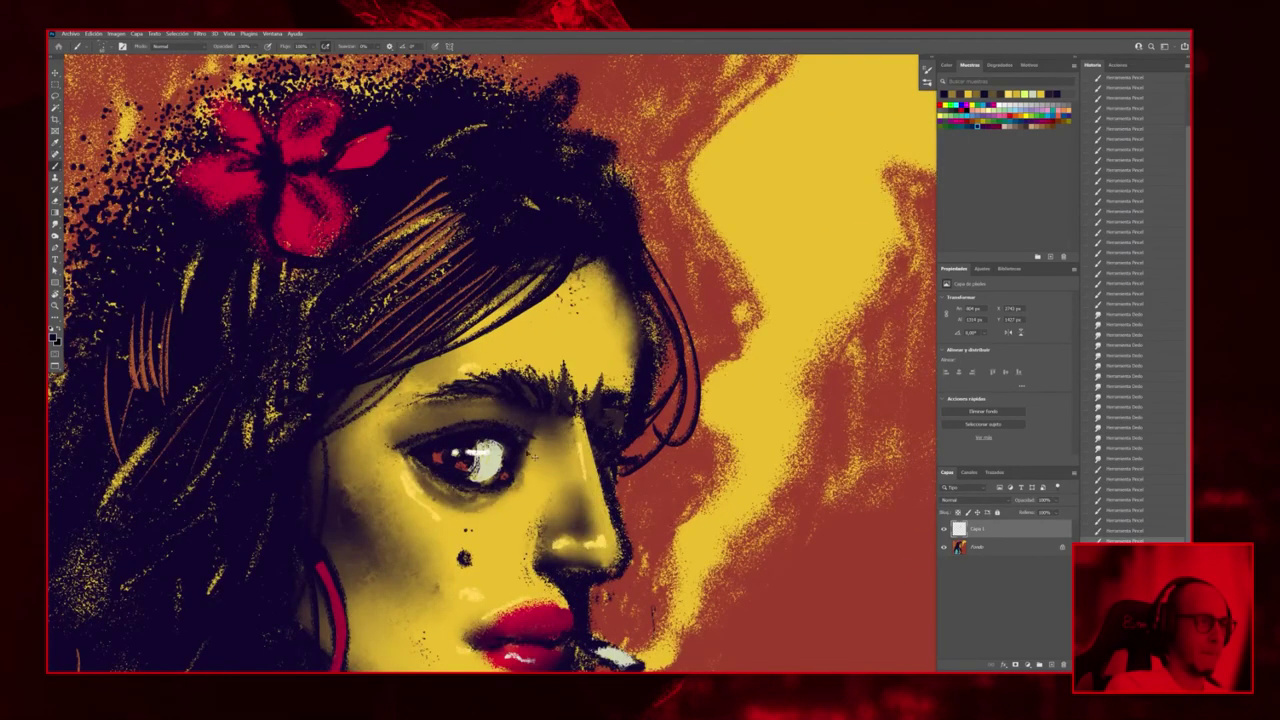
click(478, 437)
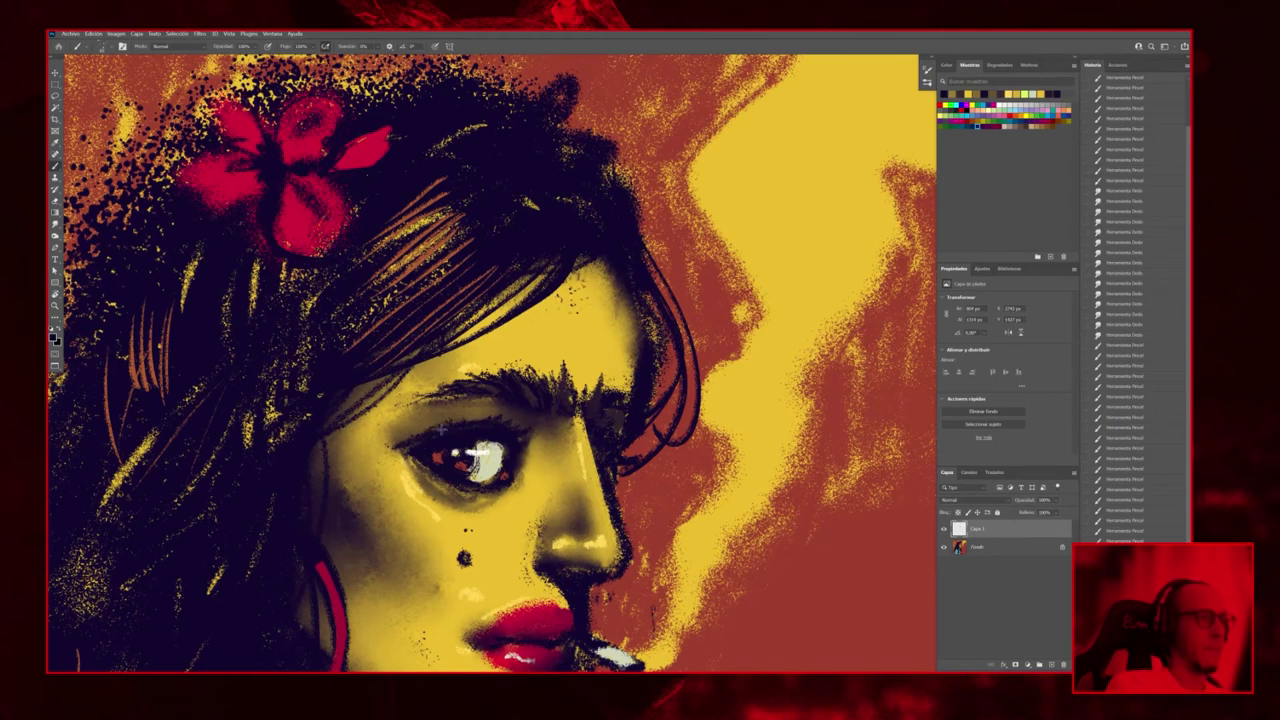
scroll(441, 430, down, 6)
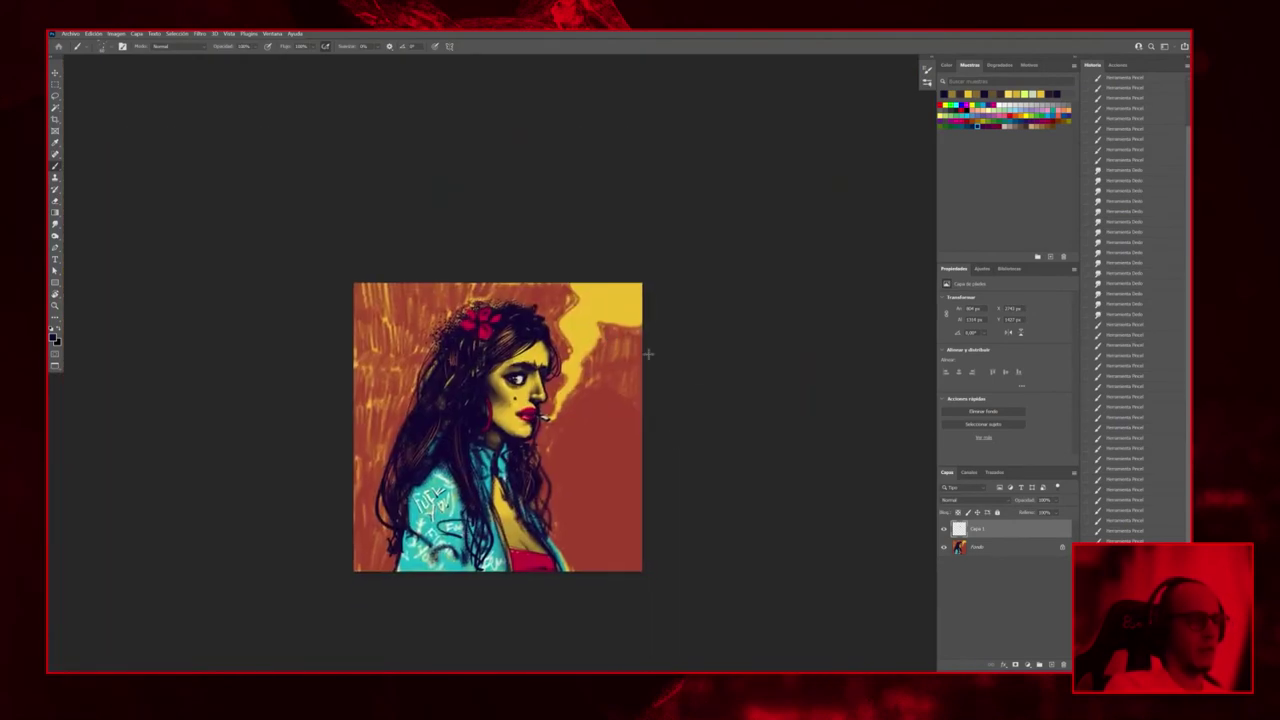
scroll(552, 440, down, 1)
scroll(531, 448, up, 3)
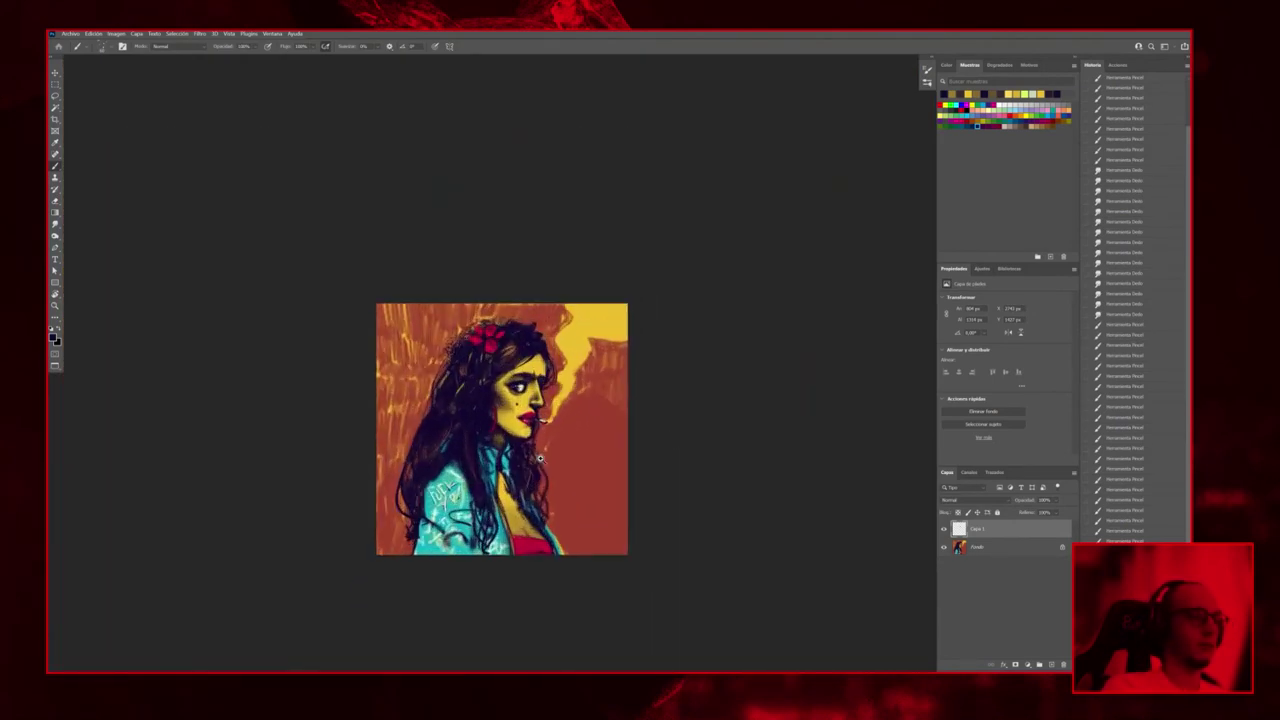
scroll(583, 527, down, 1)
scroll(583, 527, down, 1)
scroll(607, 462, up, 4)
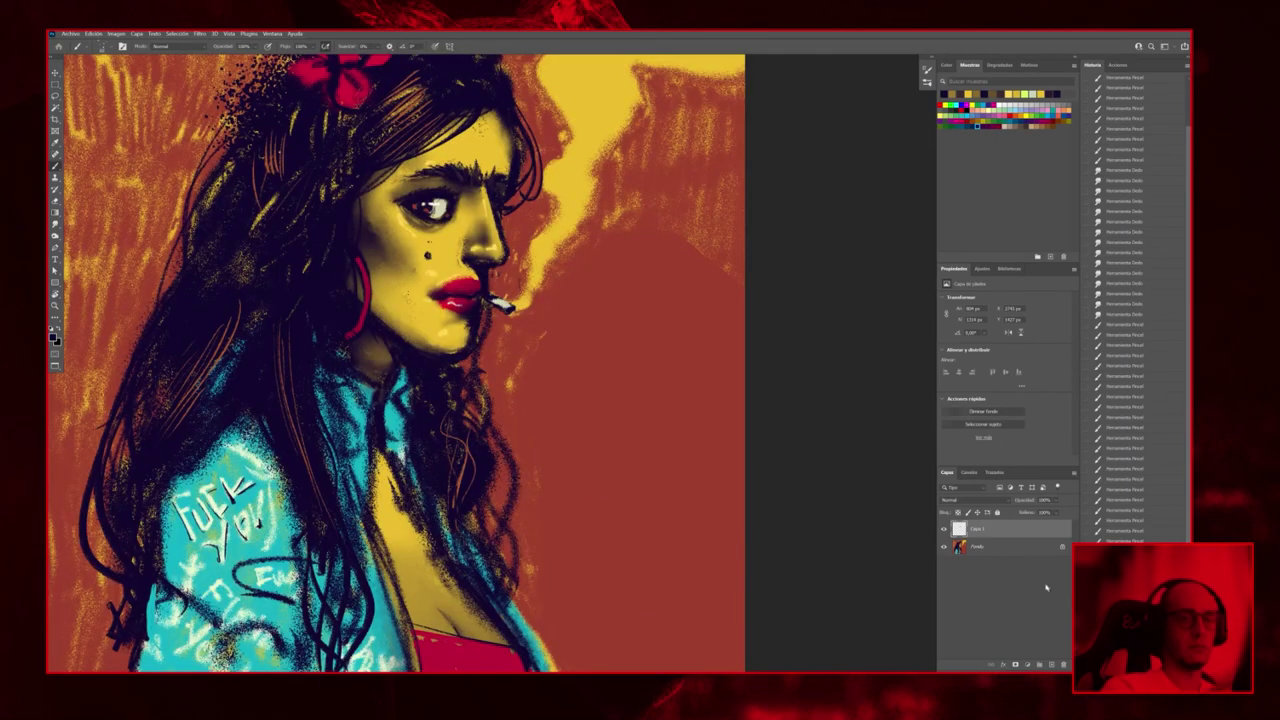
scroll(531, 463, down, 3)
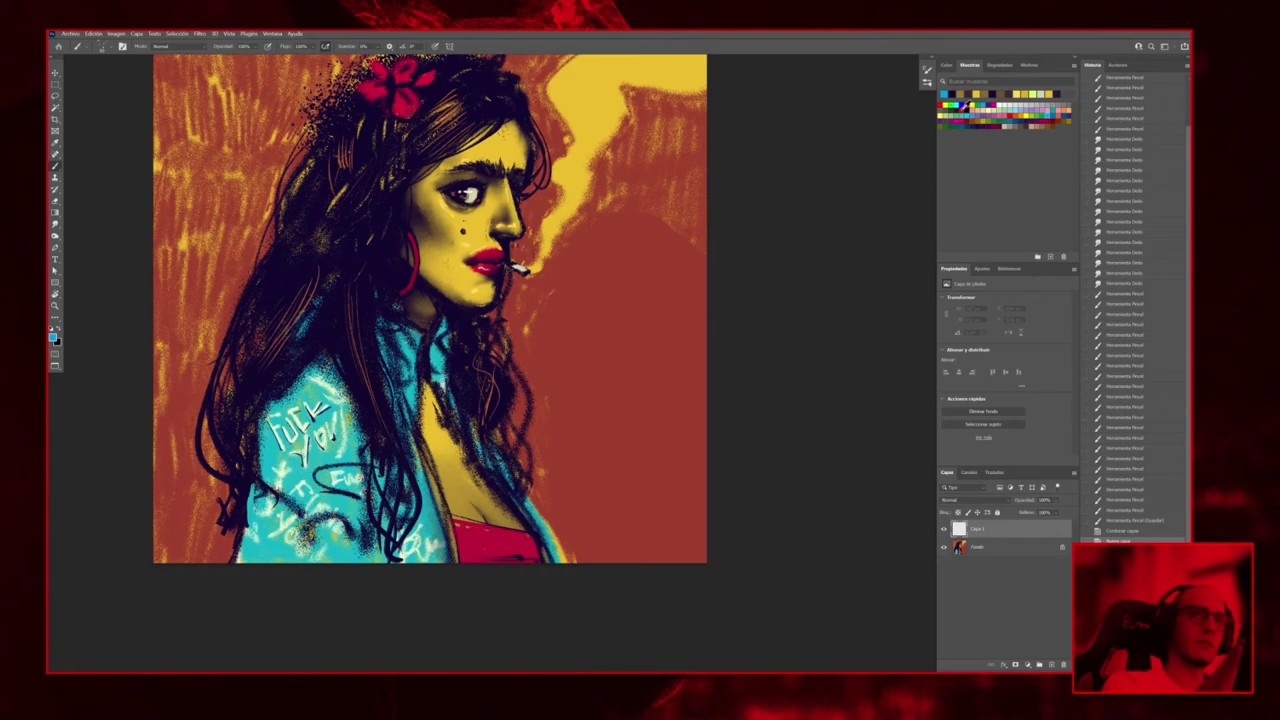
Try a small red scribble on the chest above the red top and remove it
click(960, 106)
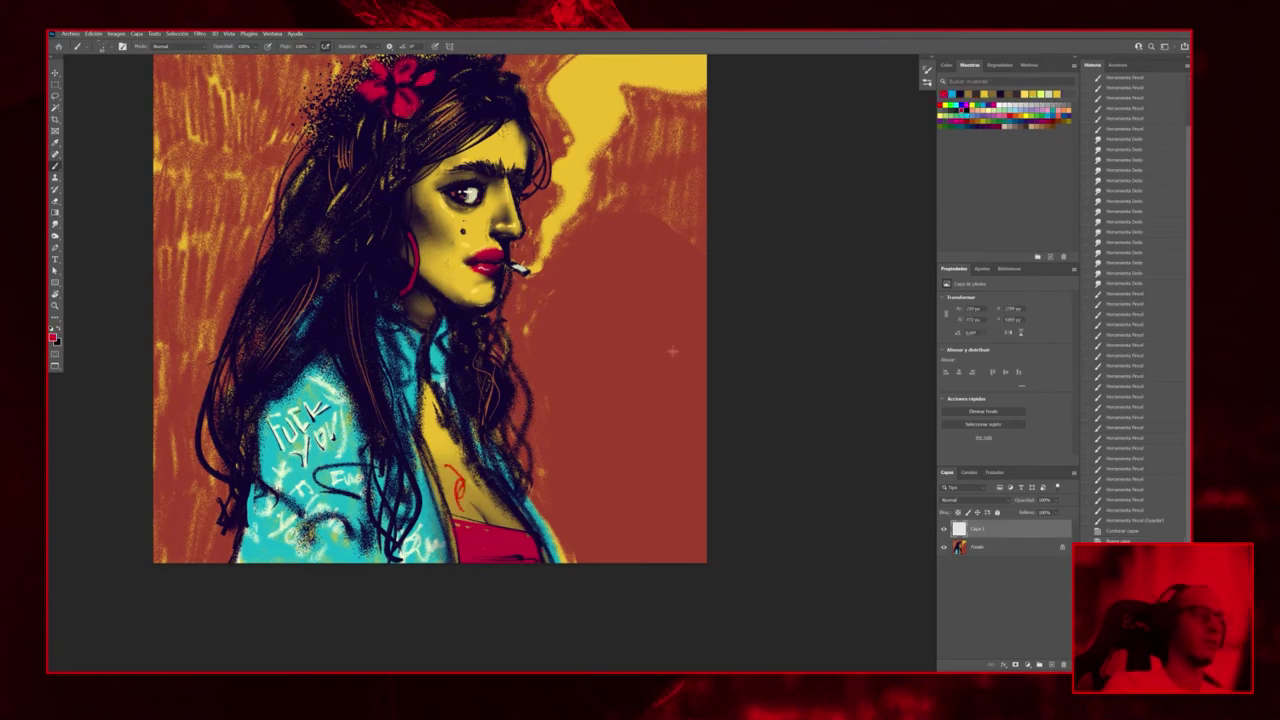
scroll(660, 351, down, 2)
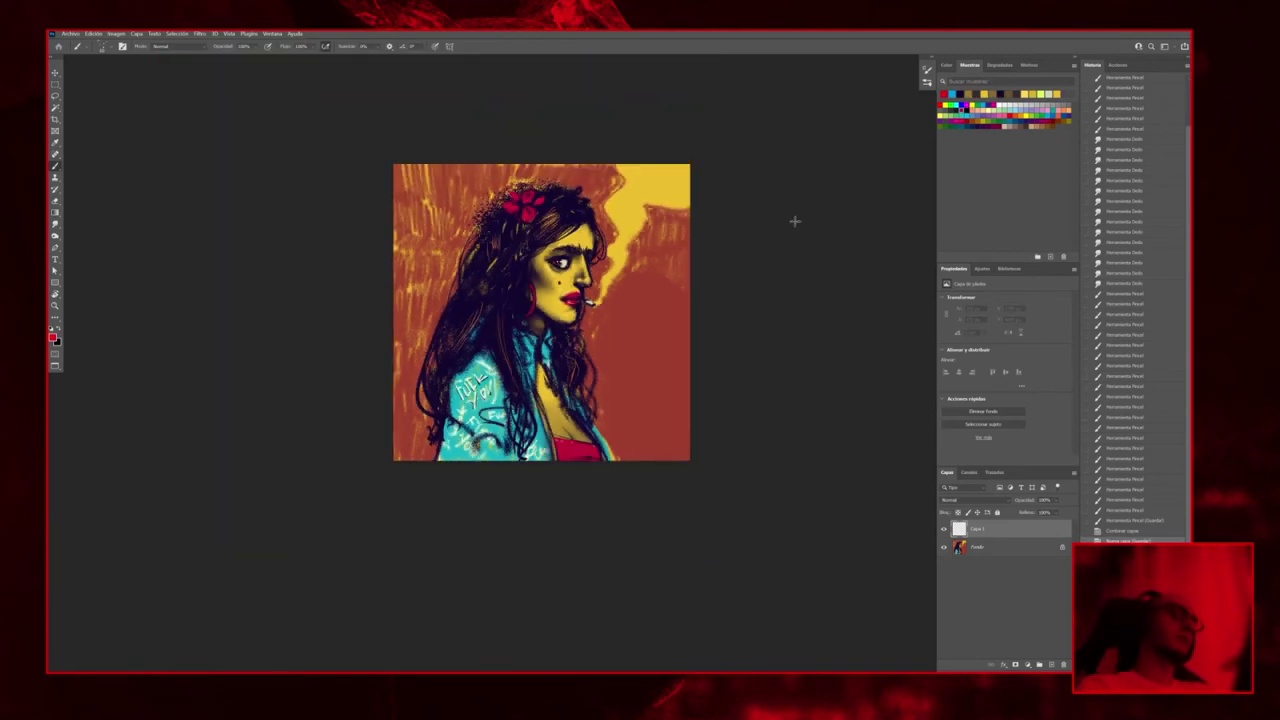
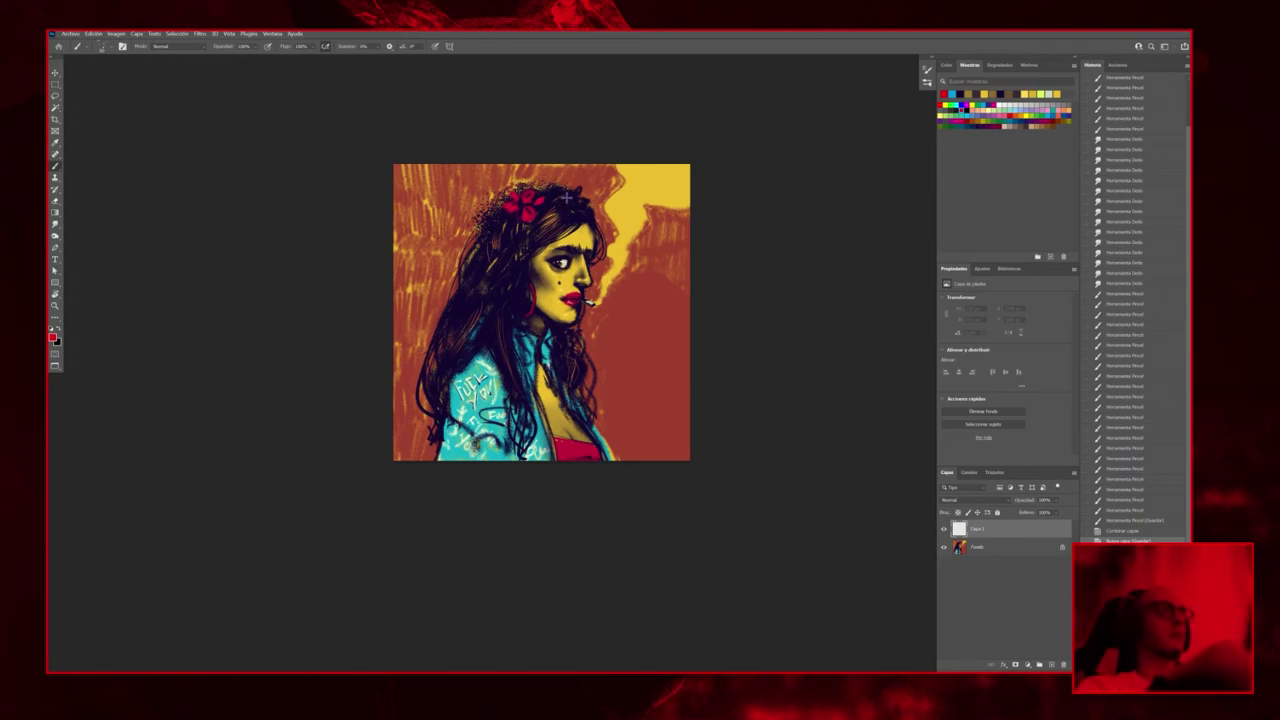
scroll(560, 203, down, 1)
scroll(528, 216, up, 3)
scroll(592, 286, down, 2)
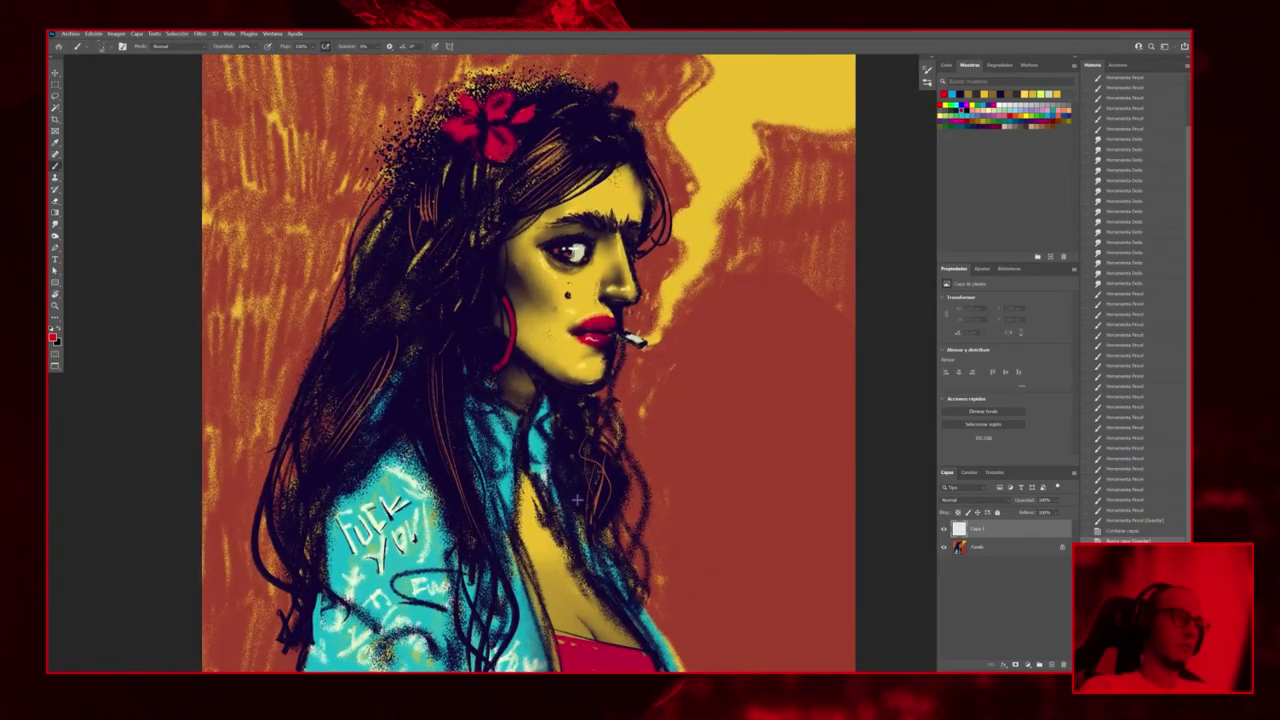
Try curved red lines on the chest beside the jacket opening and undo the strokes
scroll(576, 497, down, 1)
scroll(572, 476, up, 2)
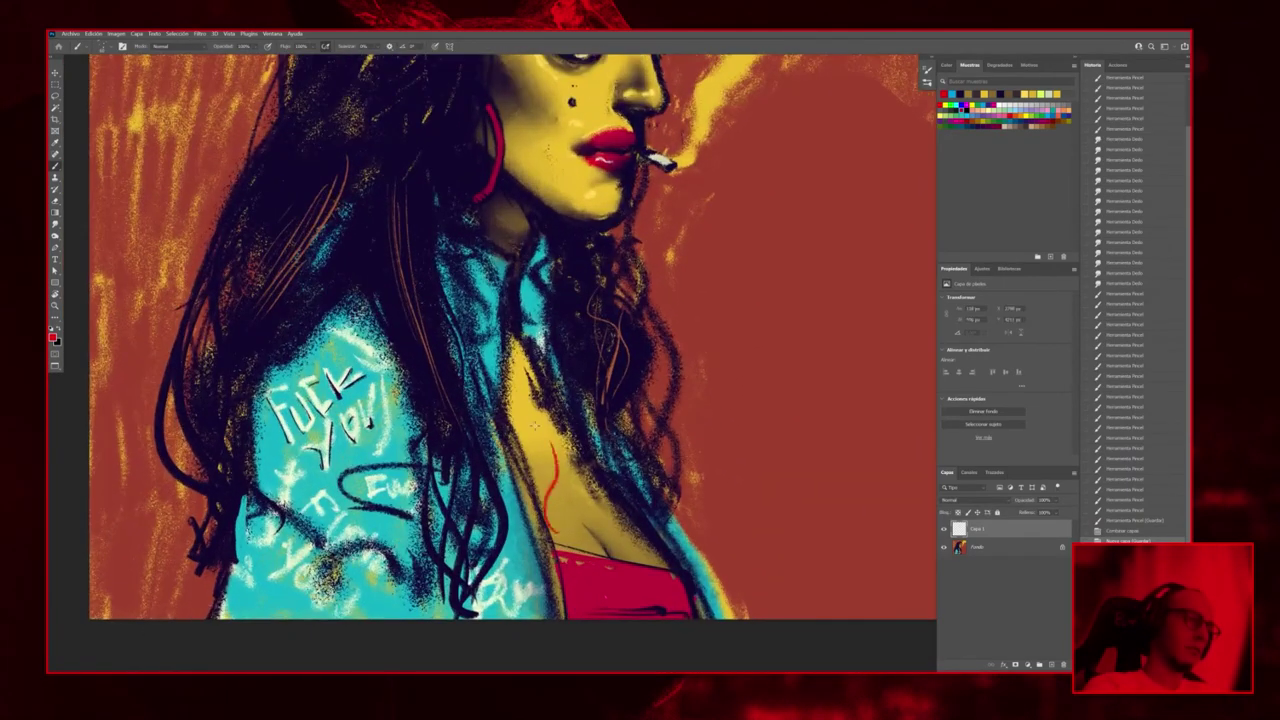
drag(535, 425, 546, 490)
scroll(618, 363, down, 5)
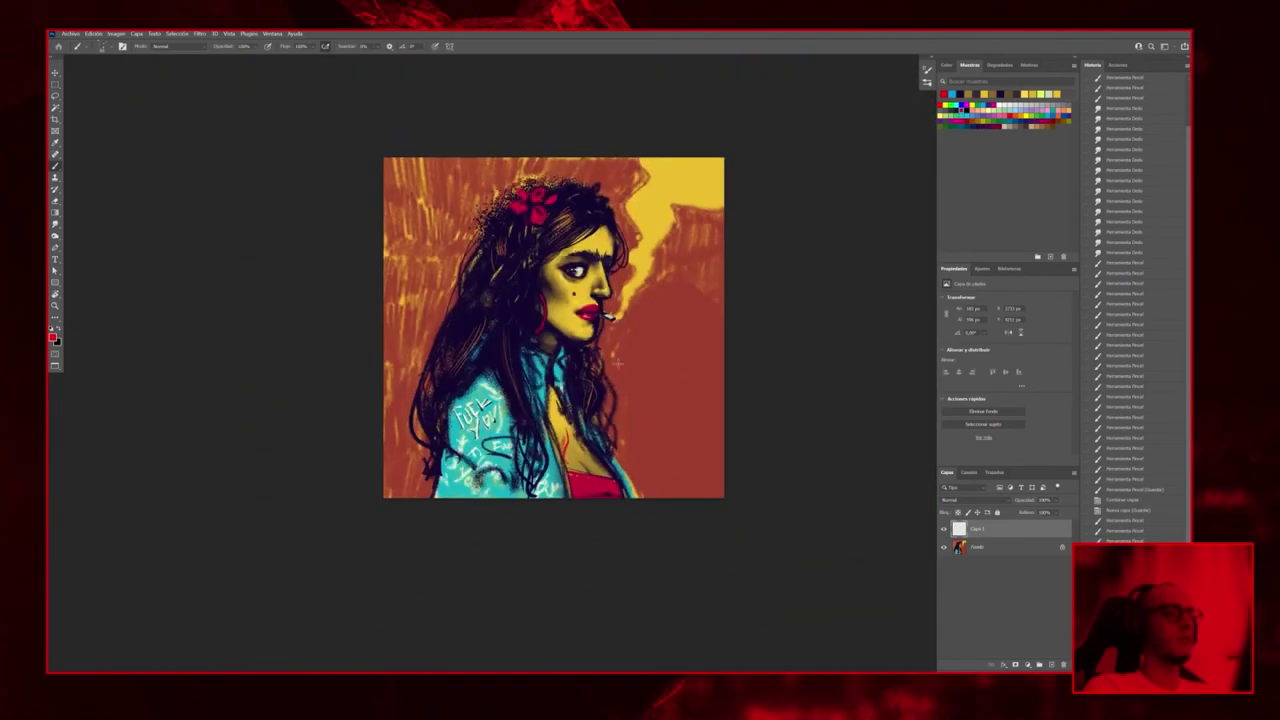
scroll(600, 392, up, 3)
key(ctrl+z)
key(ctrl+z)
key(ctrl+z)
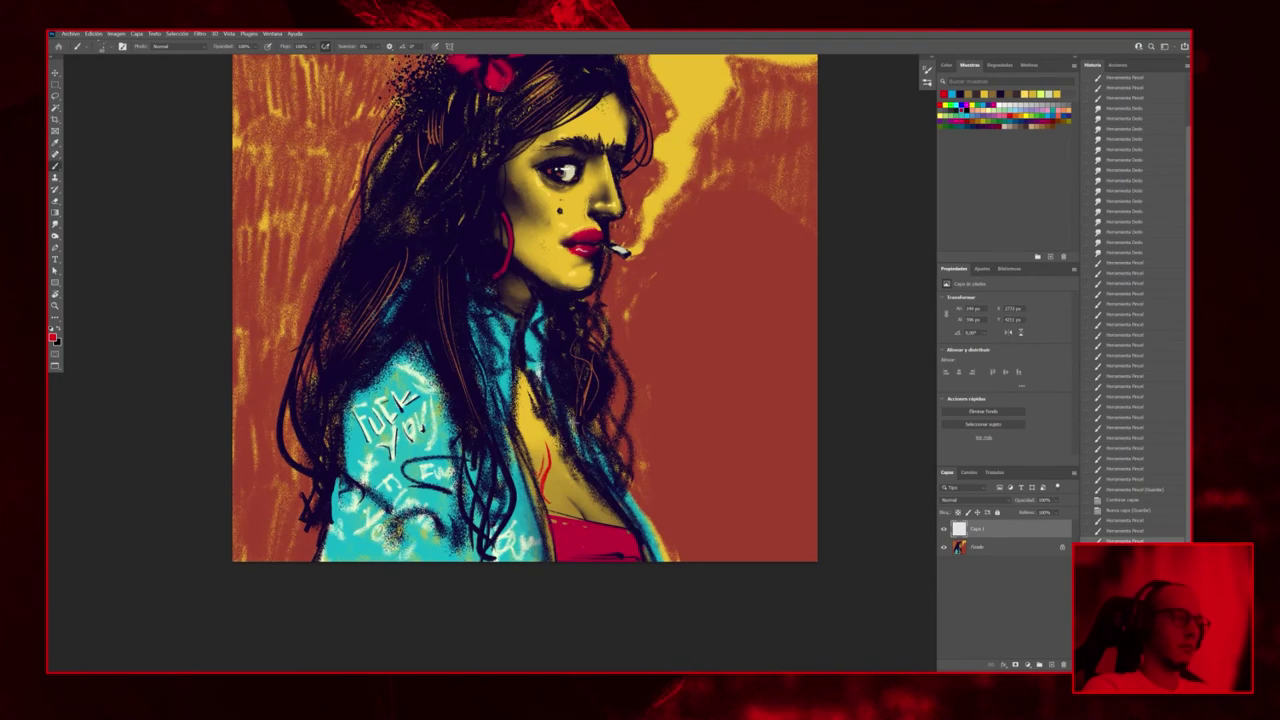
key(ctrl+z)
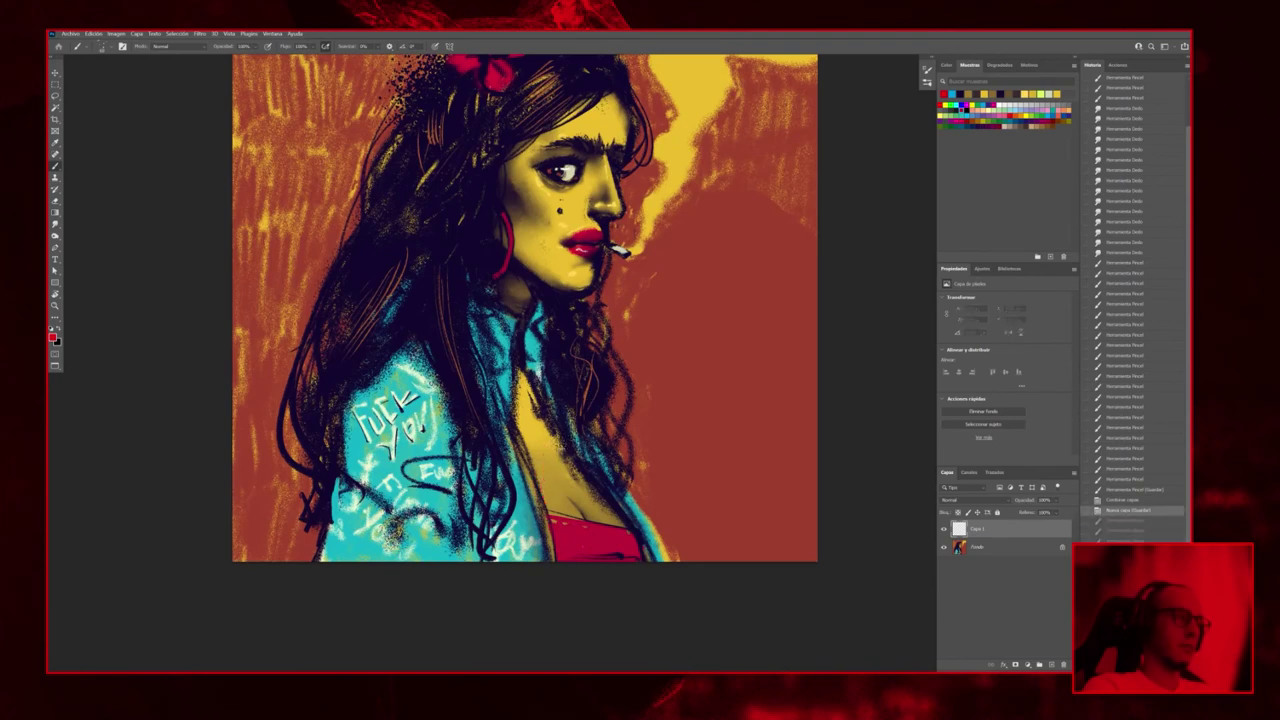
scroll(565, 428, up, 1)
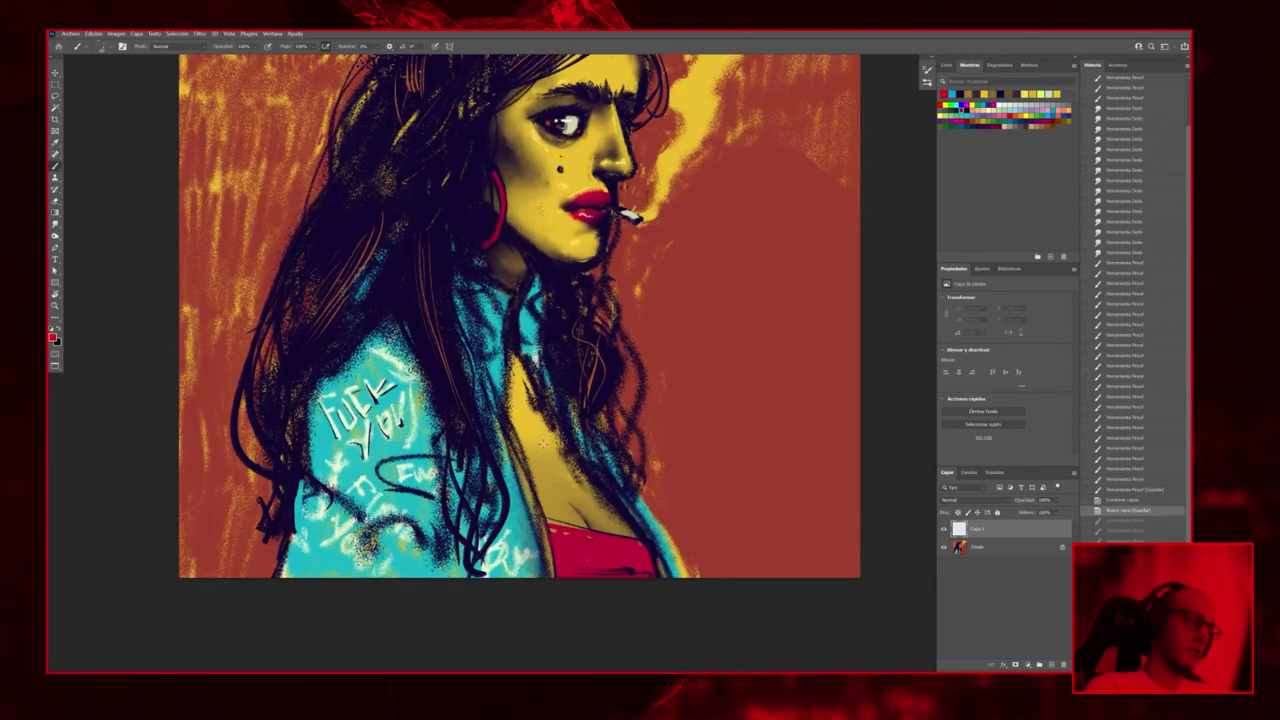
scroll(542, 443, down, 2)
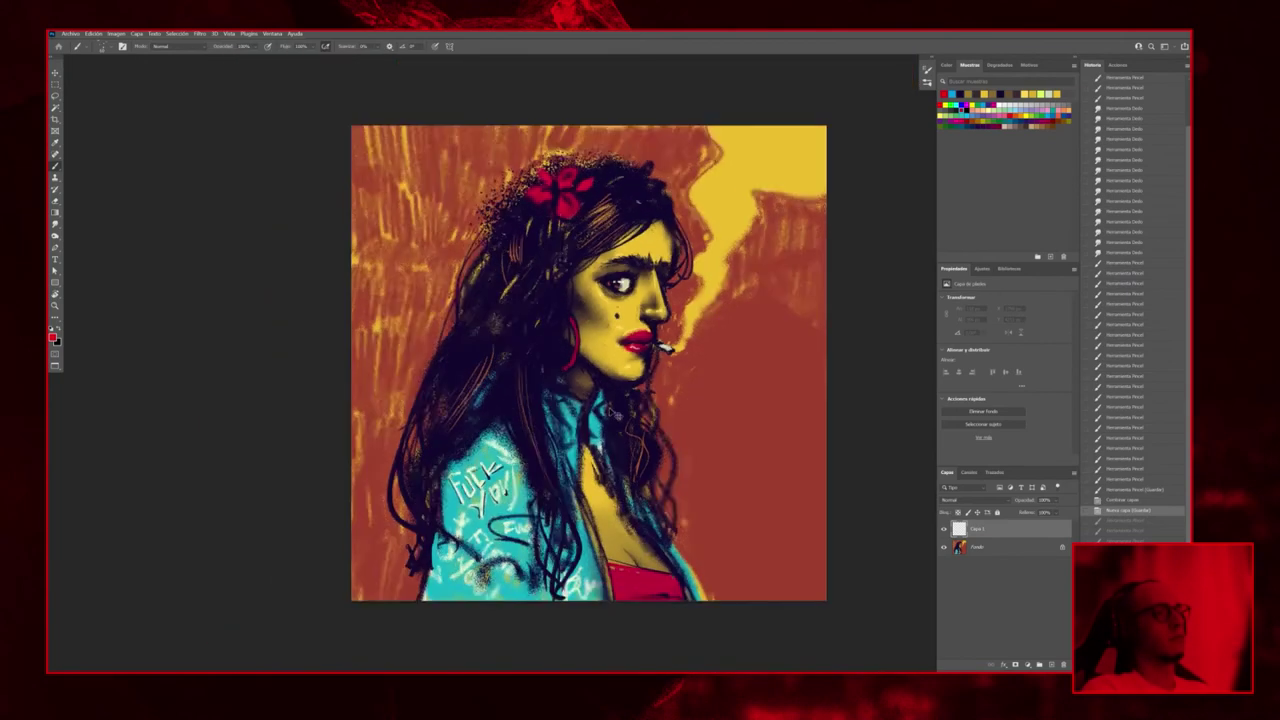
scroll(625, 369, down, 2)
scroll(632, 315, up, 5)
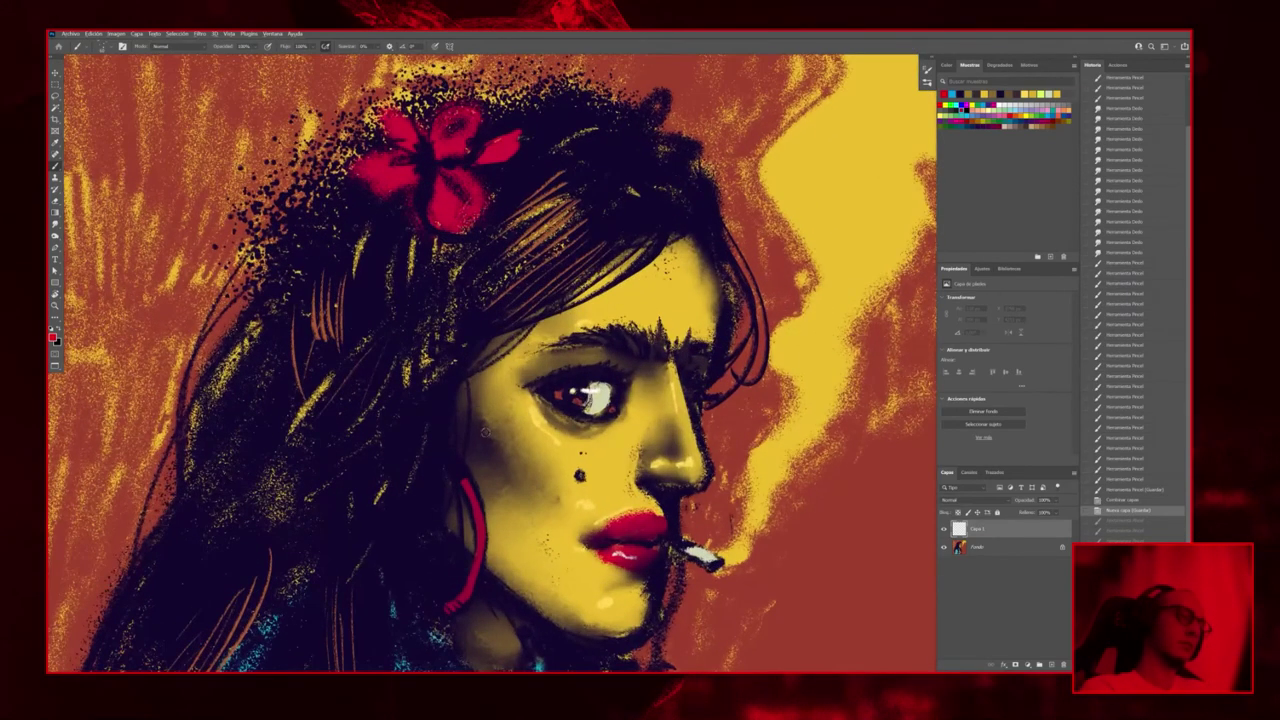
Paint thin brown hair strands along the lower edge of the fringe on the forehead and check them against the whole portrait
drag(662, 254, 526, 336)
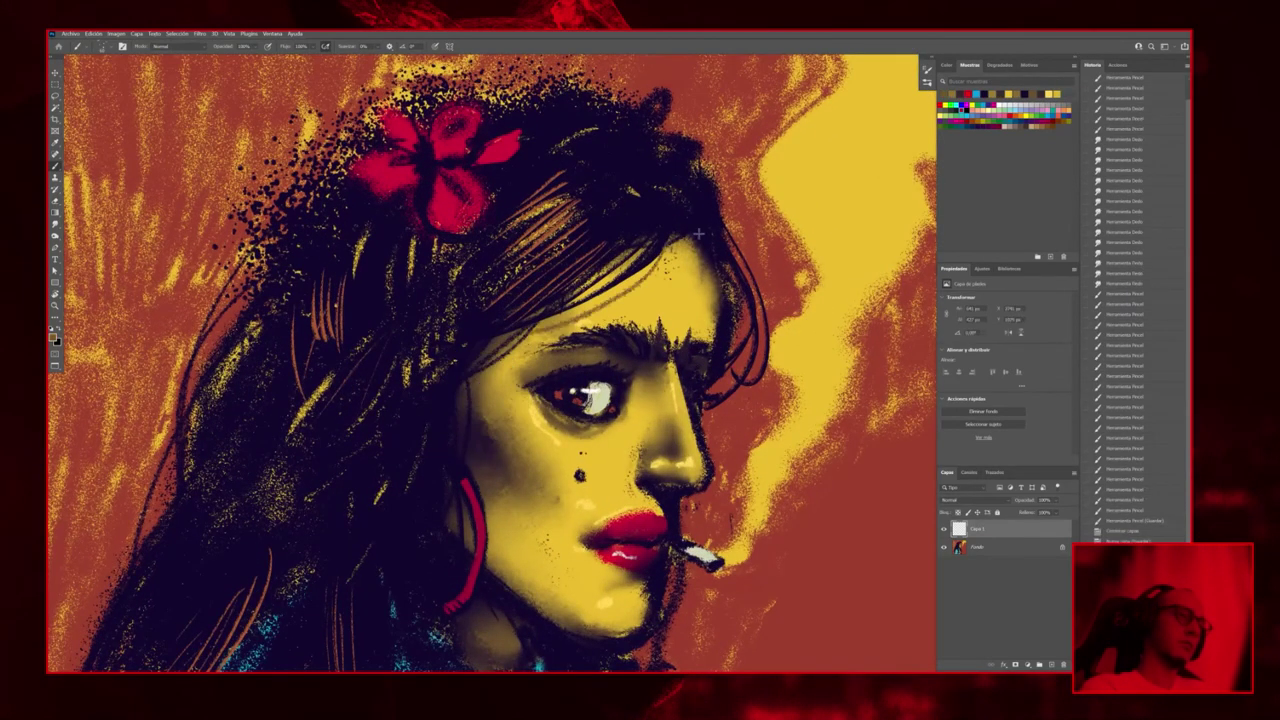
drag(662, 256, 520, 328)
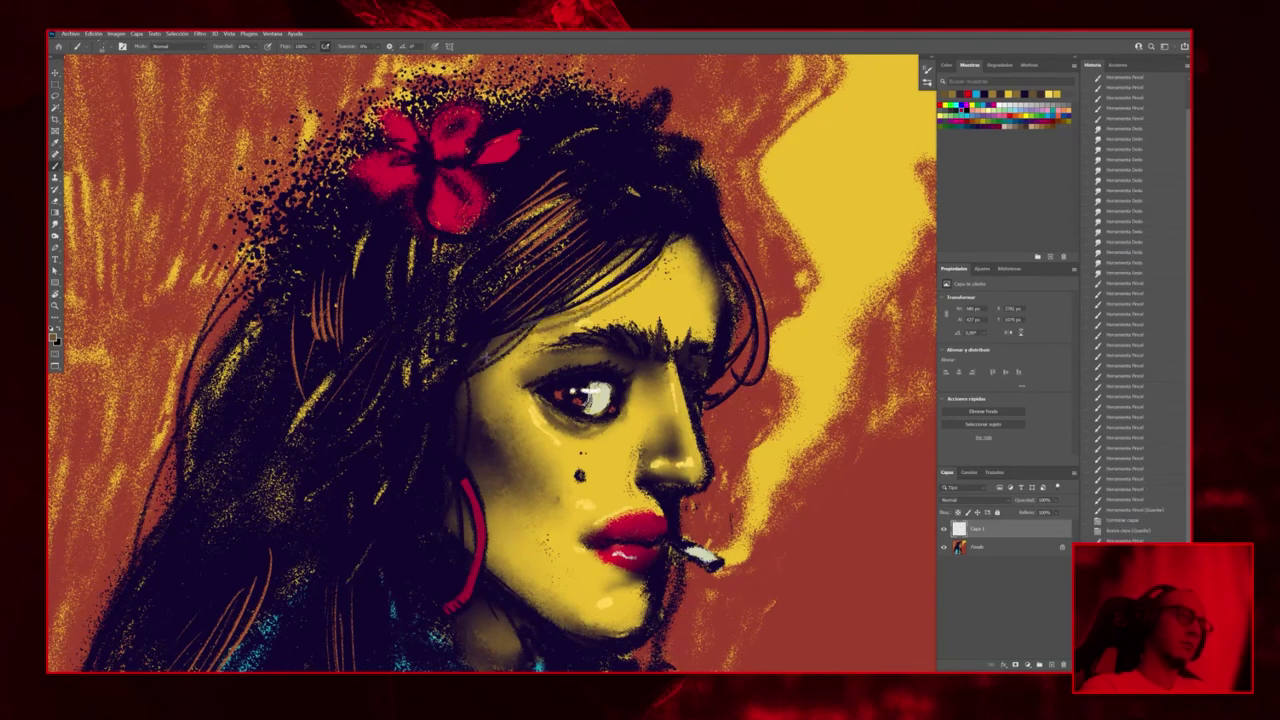
drag(651, 251, 520, 330)
scroll(679, 253, down, 5)
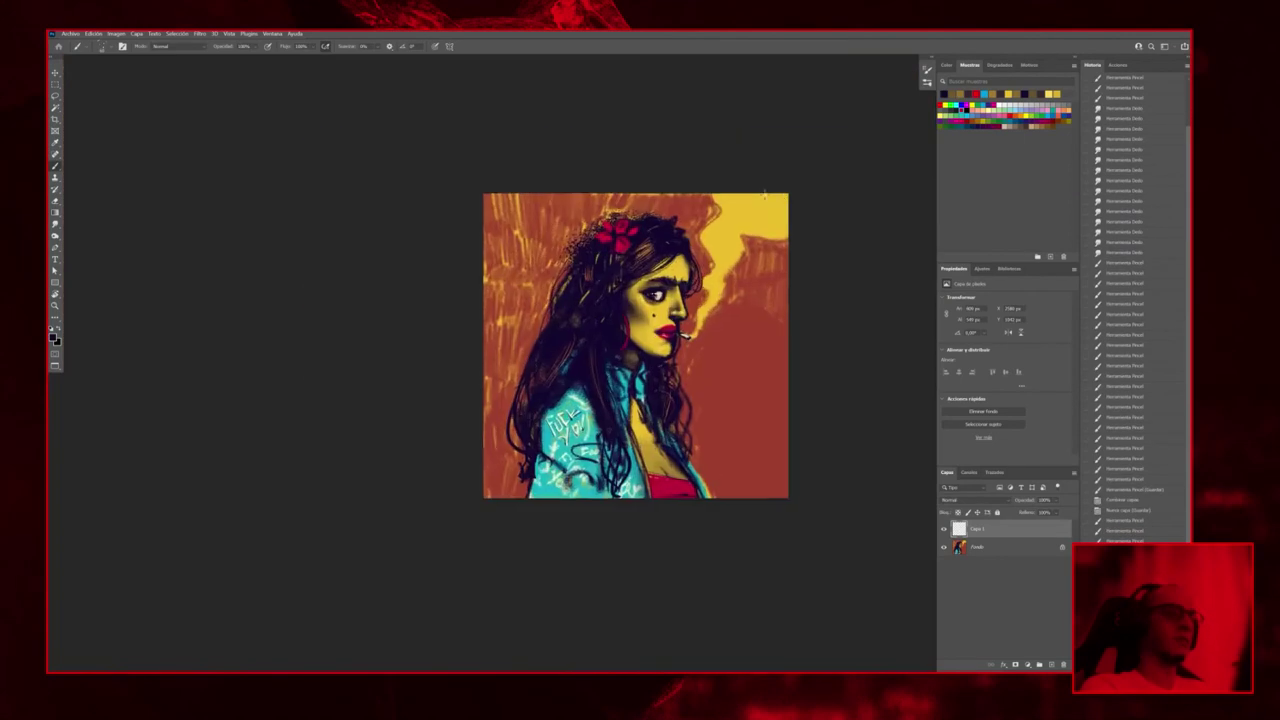
scroll(764, 194, down, 1)
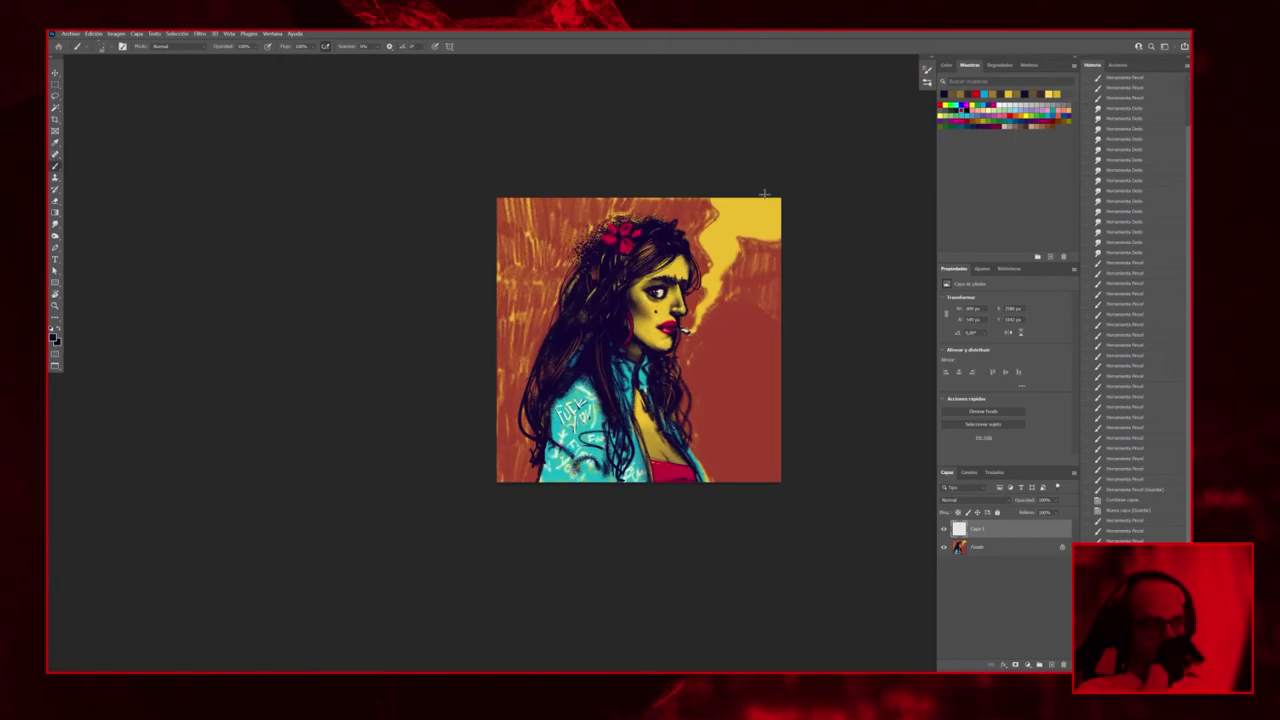
scroll(683, 278, up, 4)
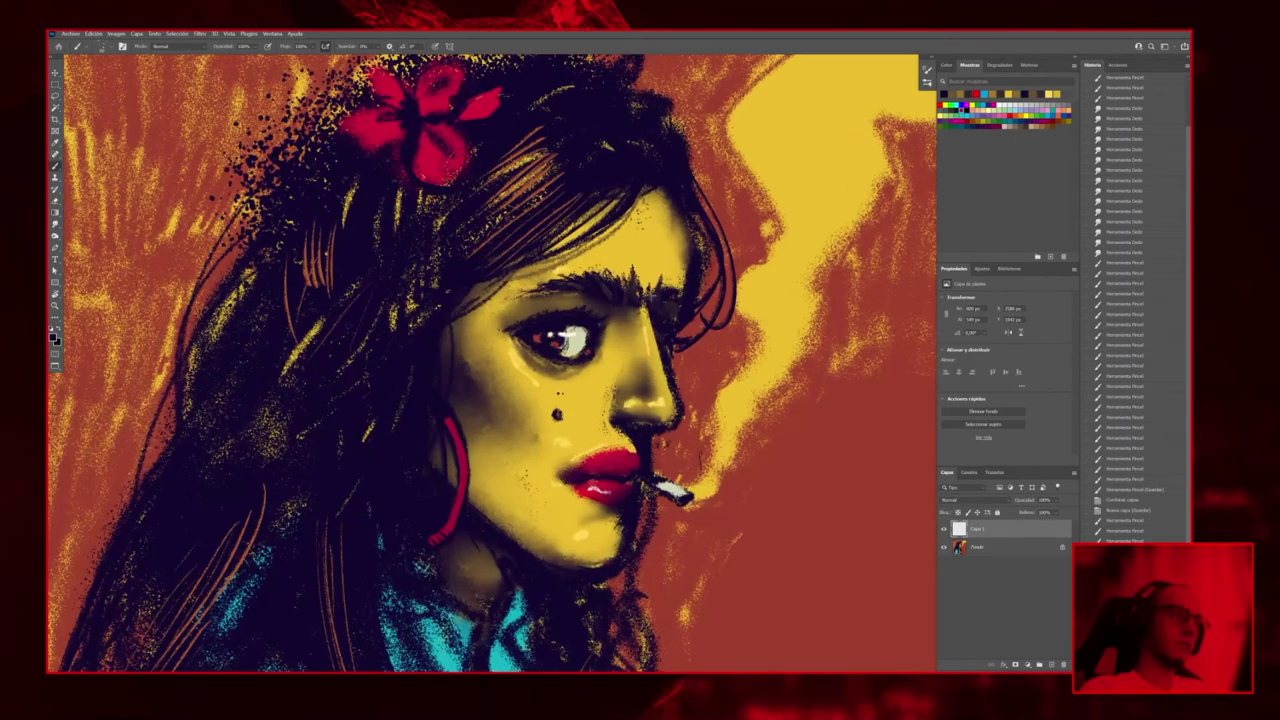
Try dark strokes between the brow and the far eye, undo them, and compare the face with the whole portrait
drag(650, 310, 658, 360)
drag(650, 334, 670, 378)
key(ctrl+0)
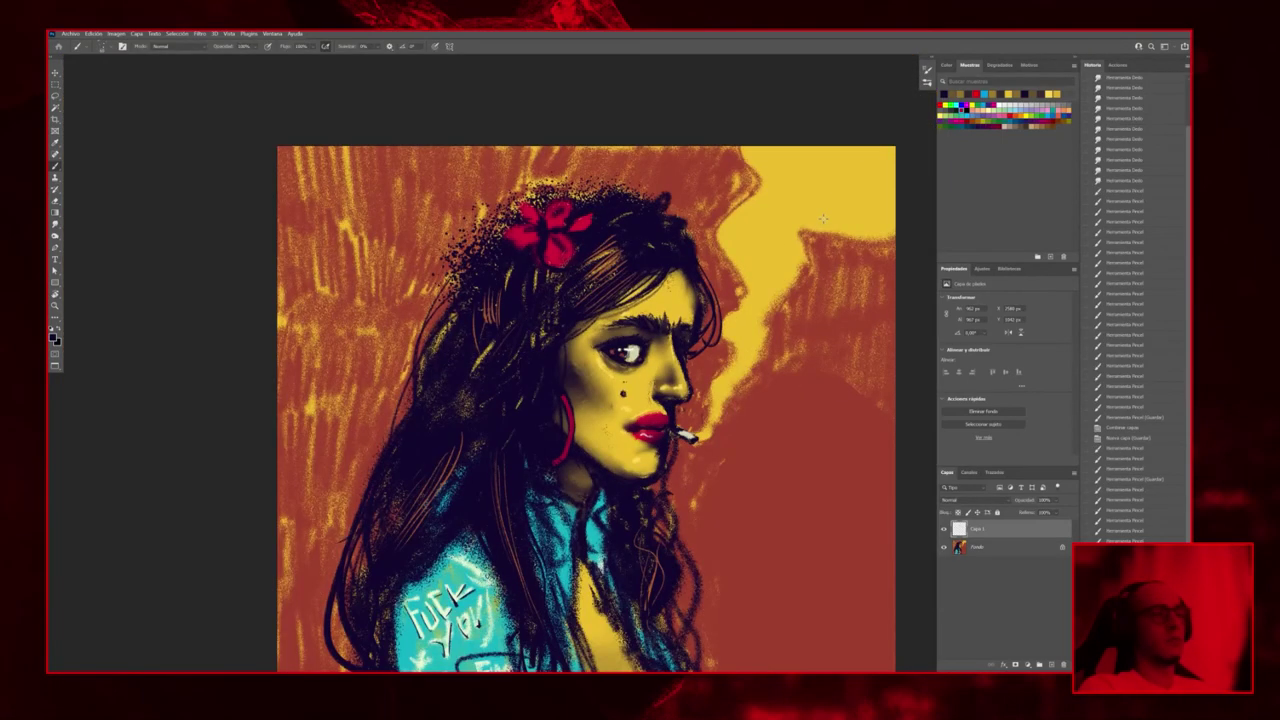
scroll(712, 310, up, 4)
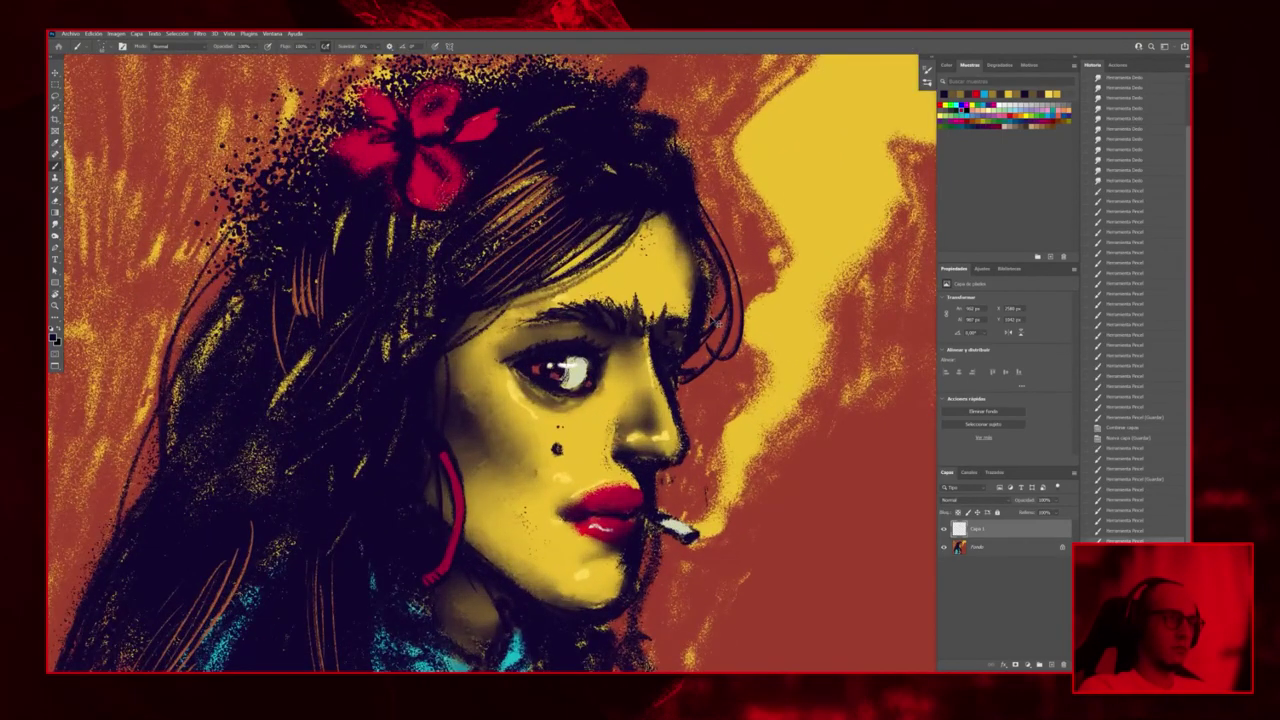
key(ctrl+z)
key(ctrl+z)
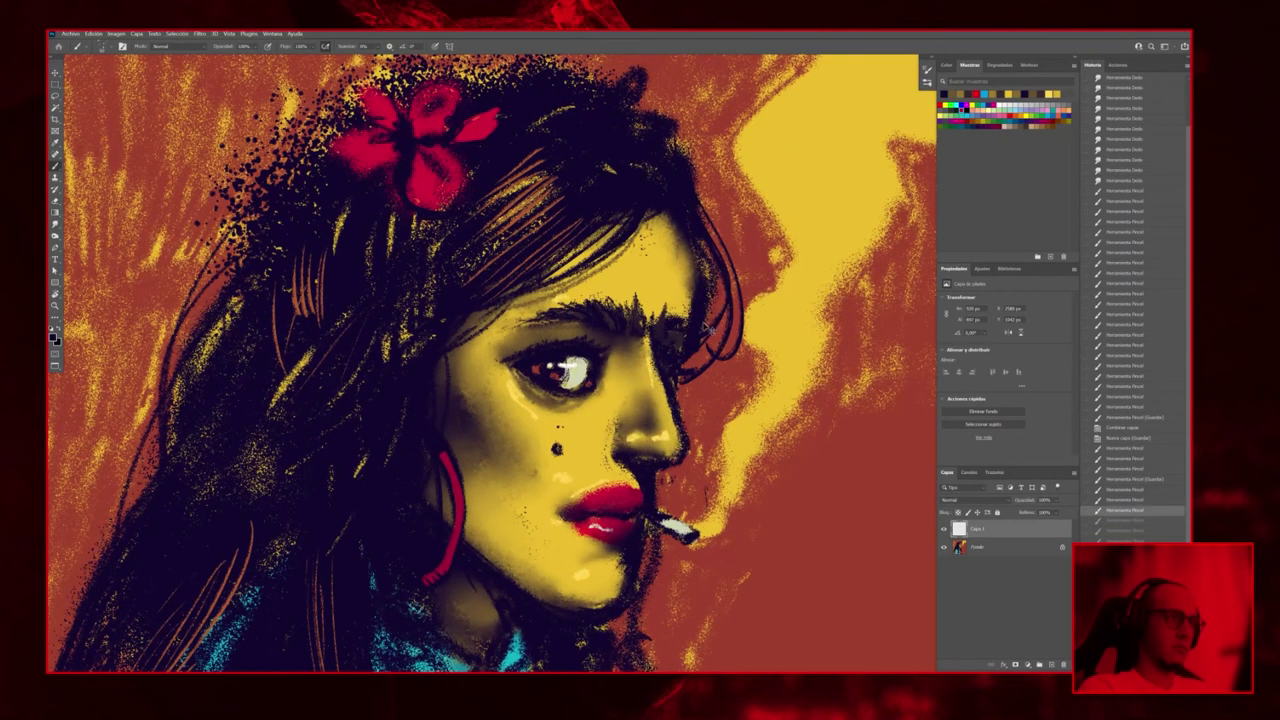
key(ctrl+z)
key(ctrl+z)
scroll(733, 353, down, 2)
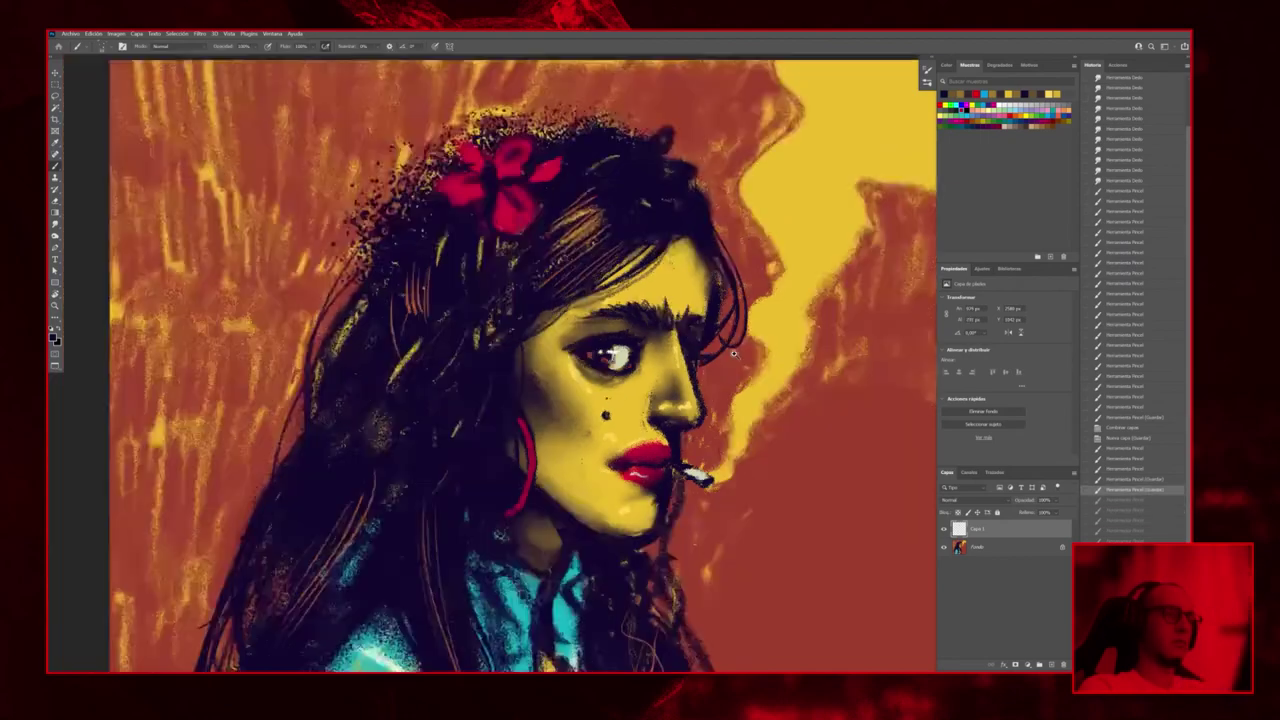
scroll(733, 353, down, 5)
scroll(733, 353, up, 6)
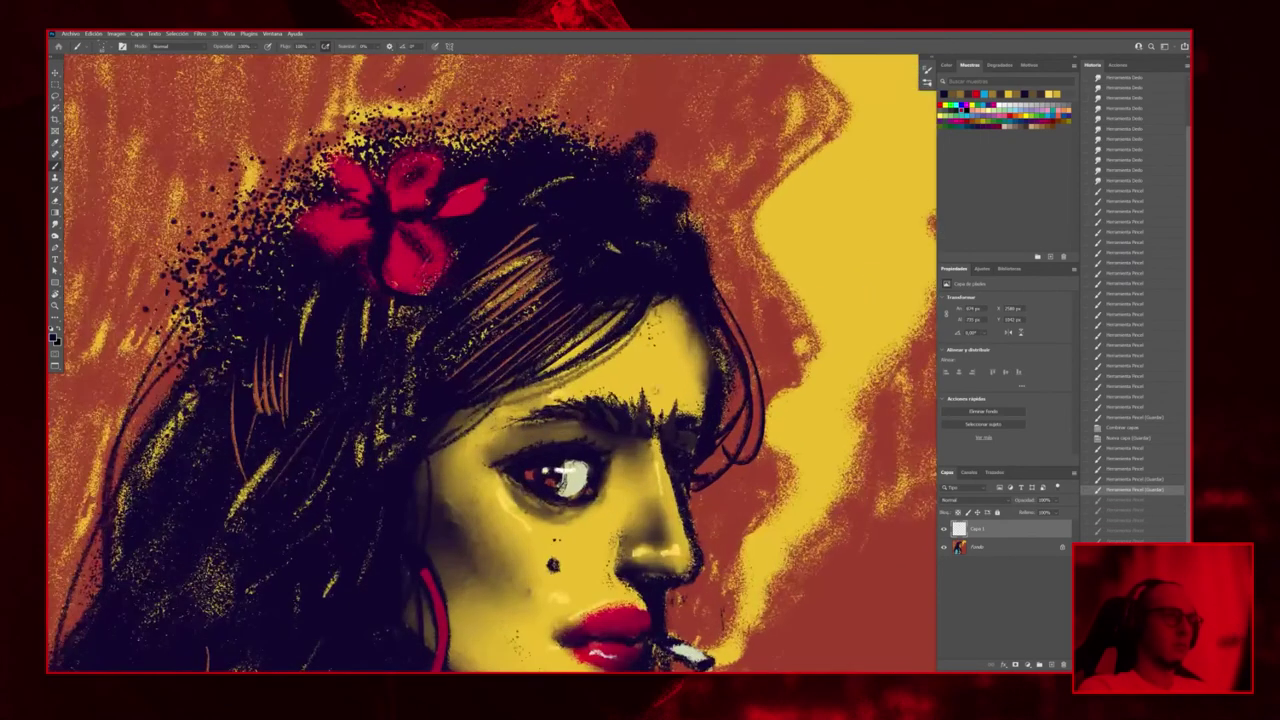
Reapply the shading strokes around the brow and far eye and compare them with the whole portrait
key(ctrl+shift+z)
key(ctrl+shift+z)
key(ctrl+shift+z)
key(ctrl+shift+z)
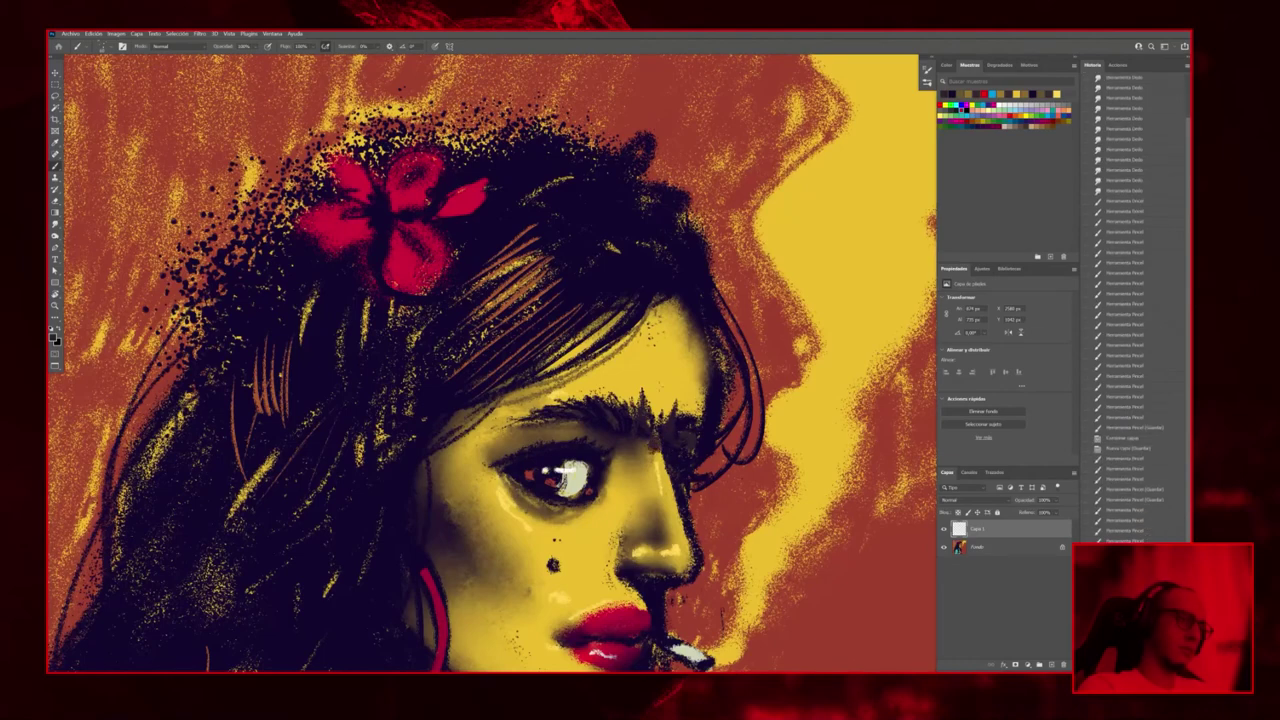
key(ctrl+shift+z)
key(ctrl+shift+z)
key(ctrl+shift+z)
key(ctrl+shift+z)
key(ctrl+shift+z)
key(ctrl+shift+z)
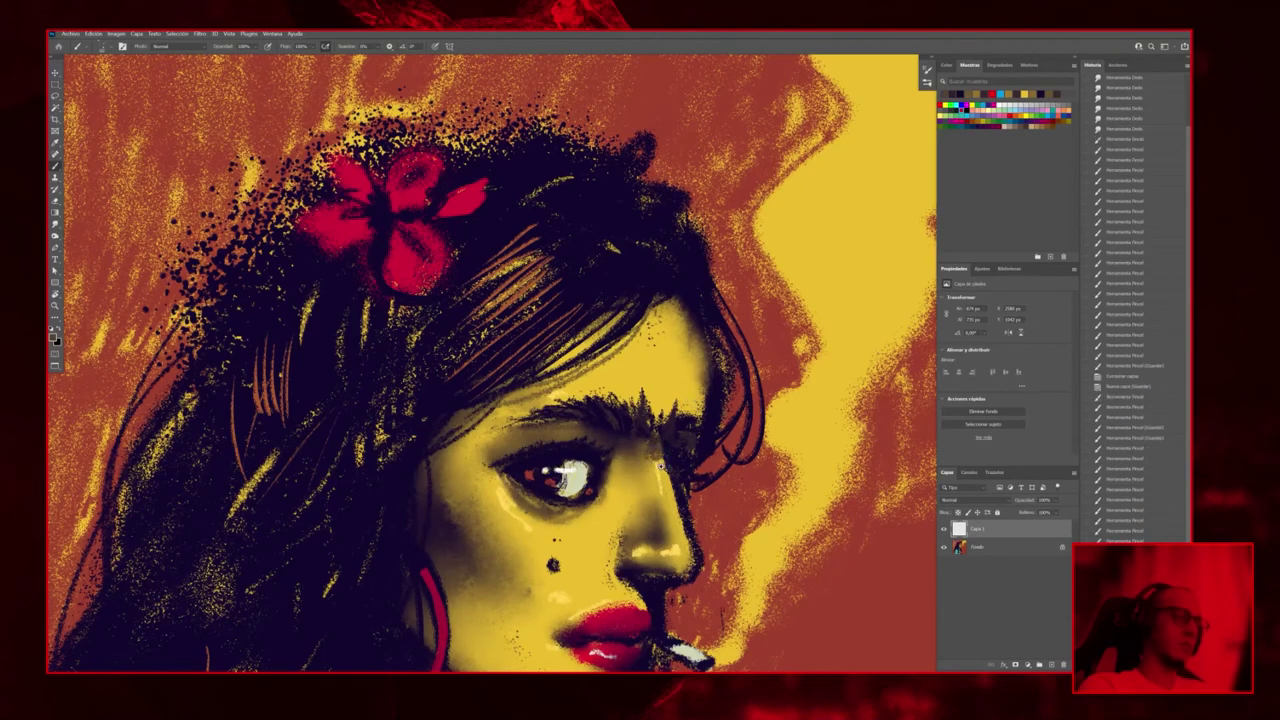
scroll(783, 243, down, 4)
scroll(760, 436, down, 2)
scroll(760, 436, up, 4)
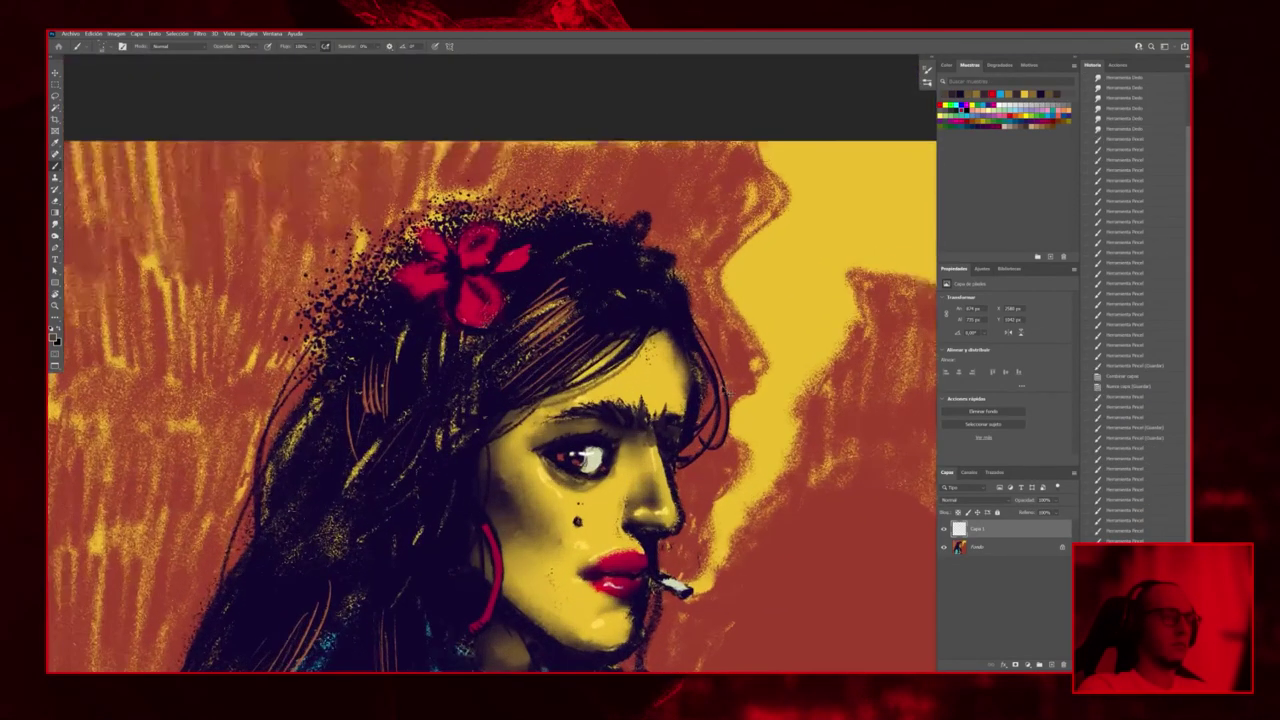
Undo the recent shading strokes around the brow and far eye
key(ctrl+z)
key(ctrl+z)
key(ctrl+z)
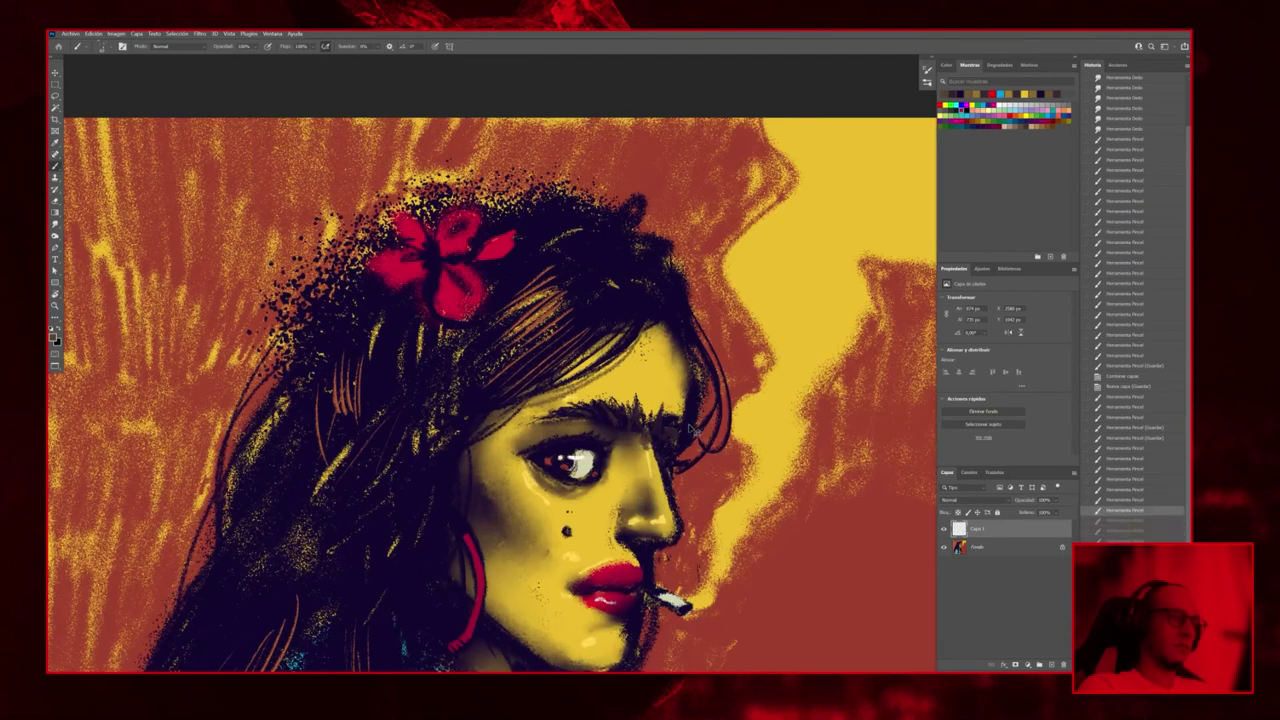
key(ctrl+z)
key(ctrl+z)
key(ctrl+z)
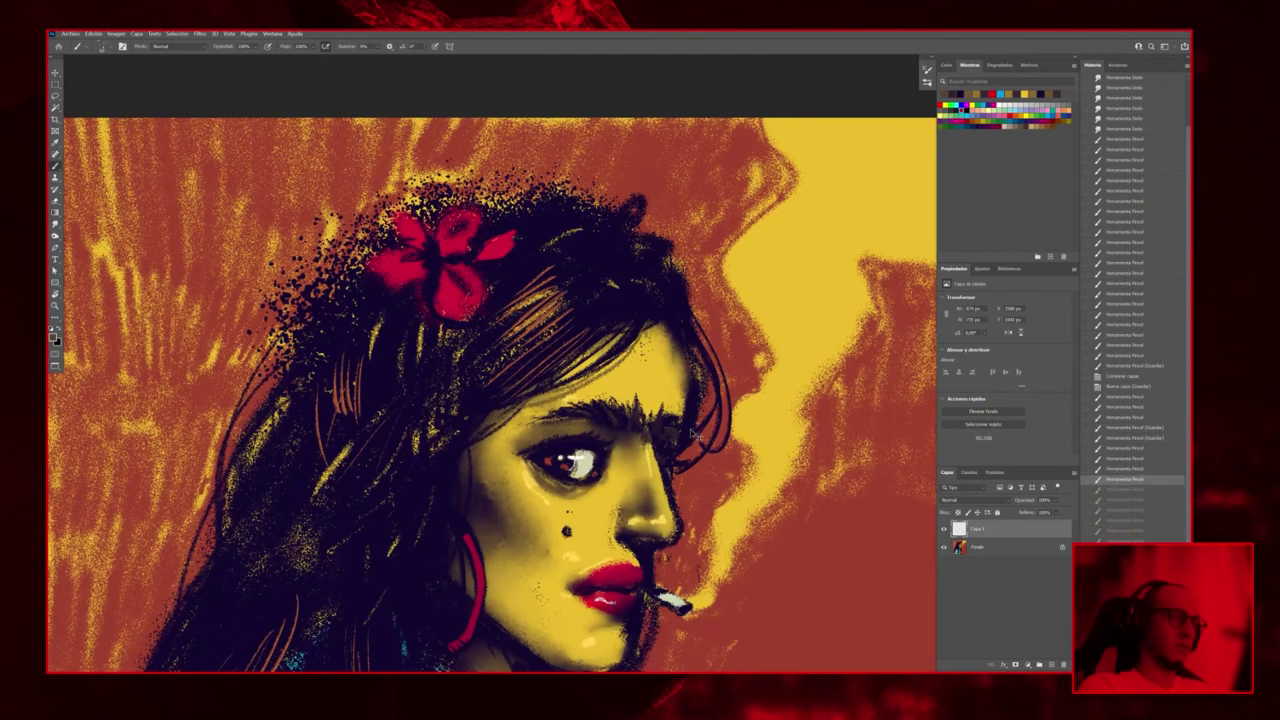
key(ctrl+z)
key(ctrl+z)
key(ctrl+z)
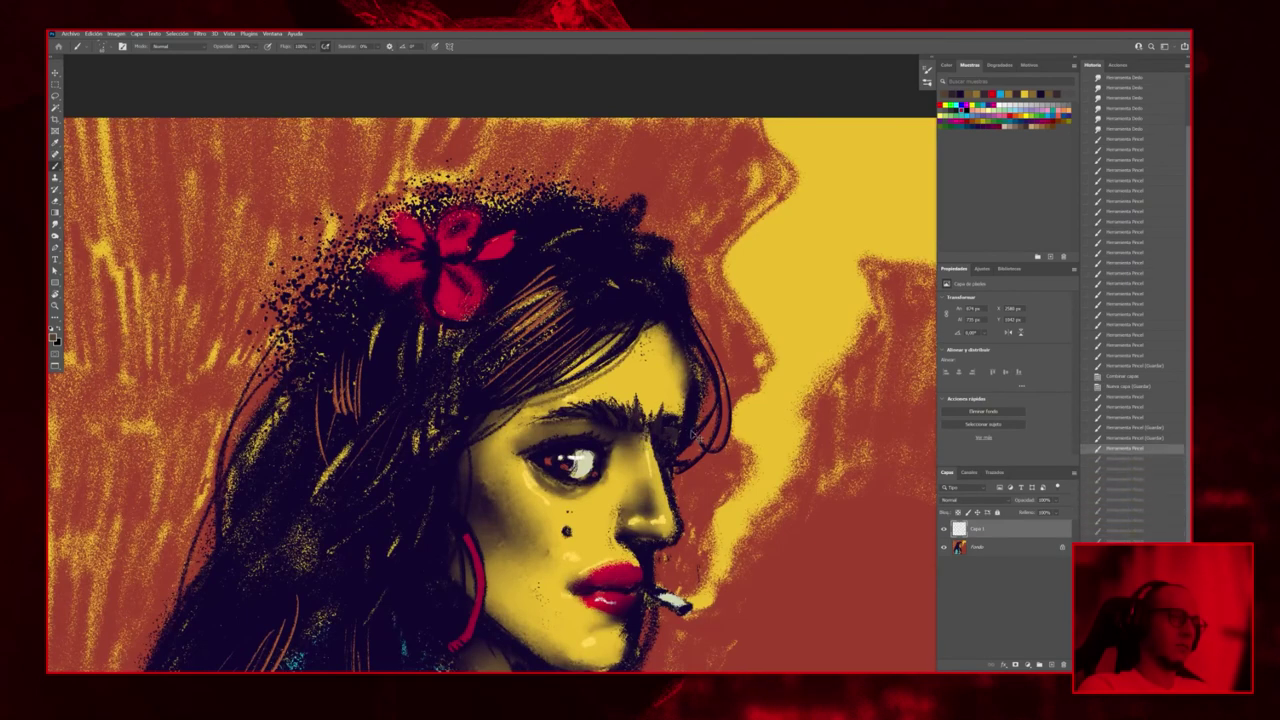
key(ctrl+z)
Sample a pale tone from the cigarette and brush light strokes through the smoke rising from its tip
scroll(860, 292, down, 5)
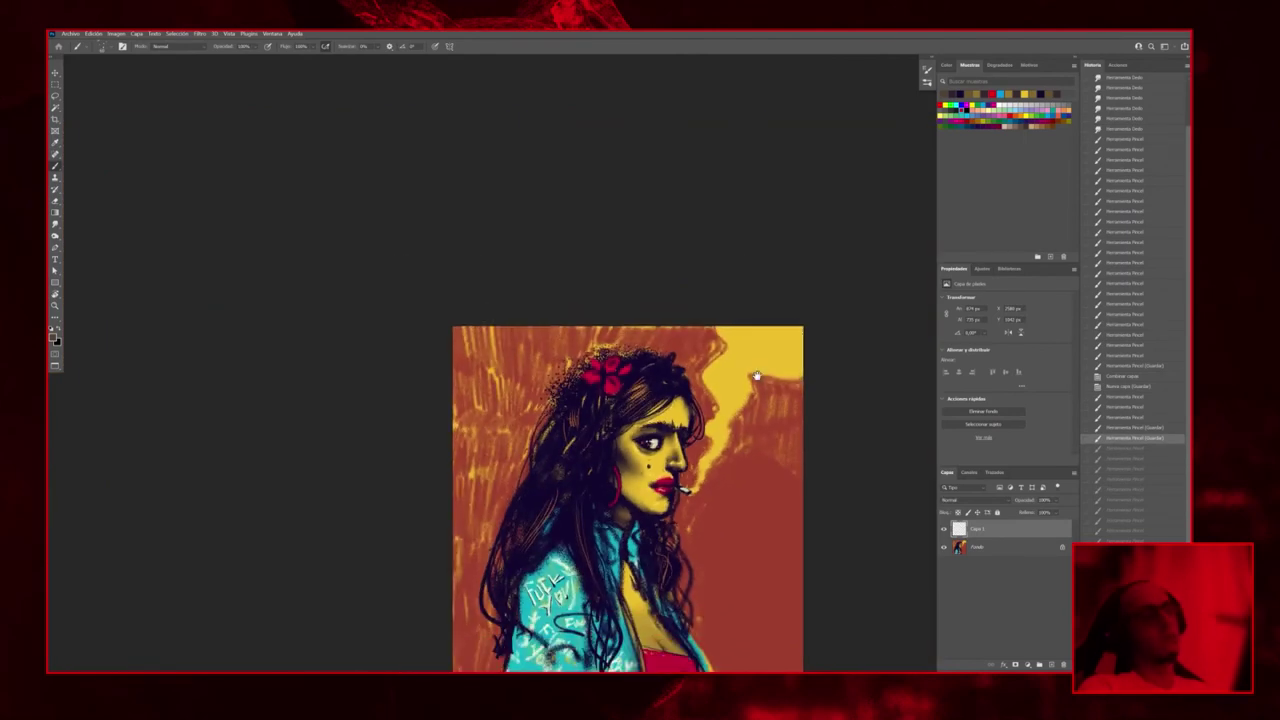
scroll(867, 288, down, 4)
drag(894, 271, 814, 309)
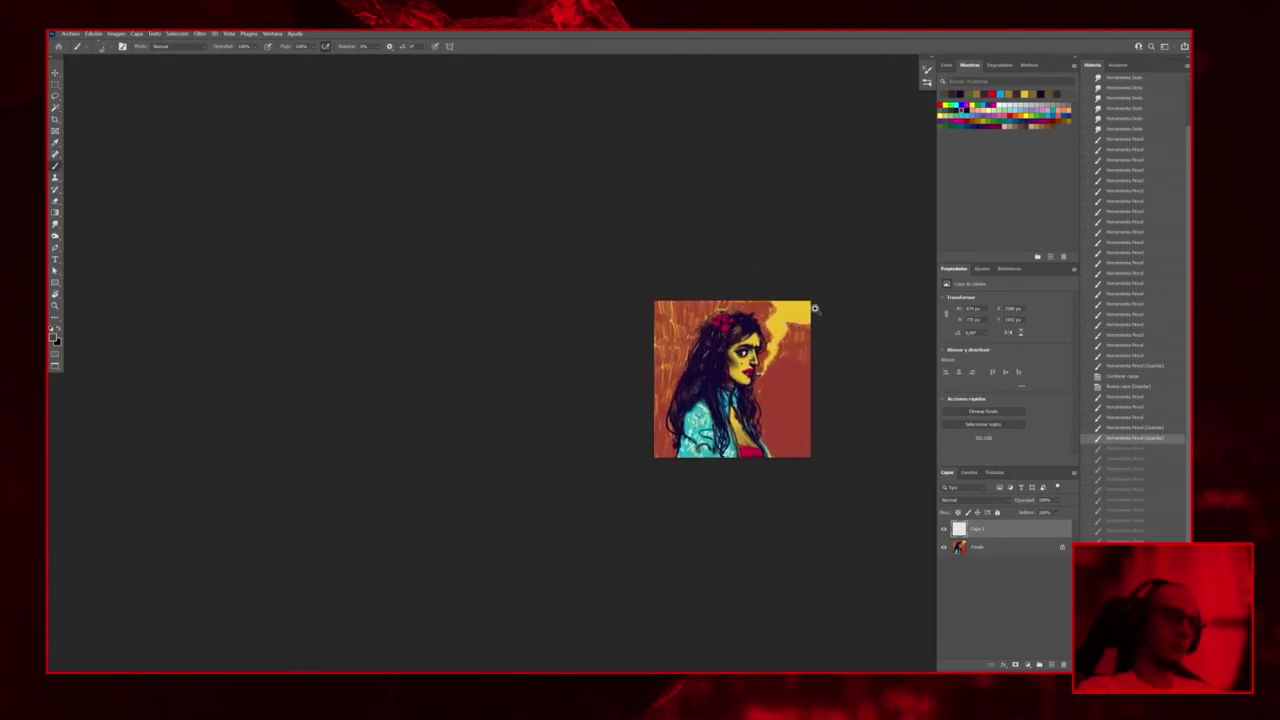
scroll(825, 288, up, 3)
scroll(825, 288, up, 3)
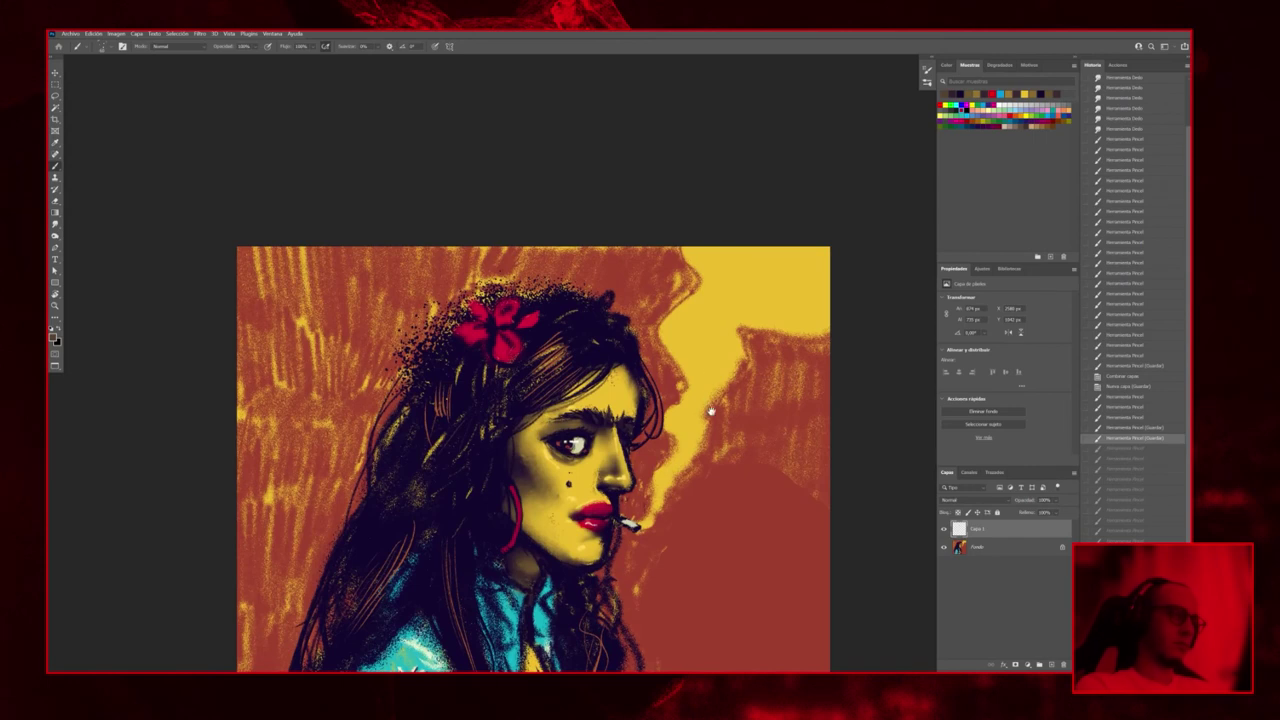
drag(709, 411, 721, 383)
alt+click(642, 496)
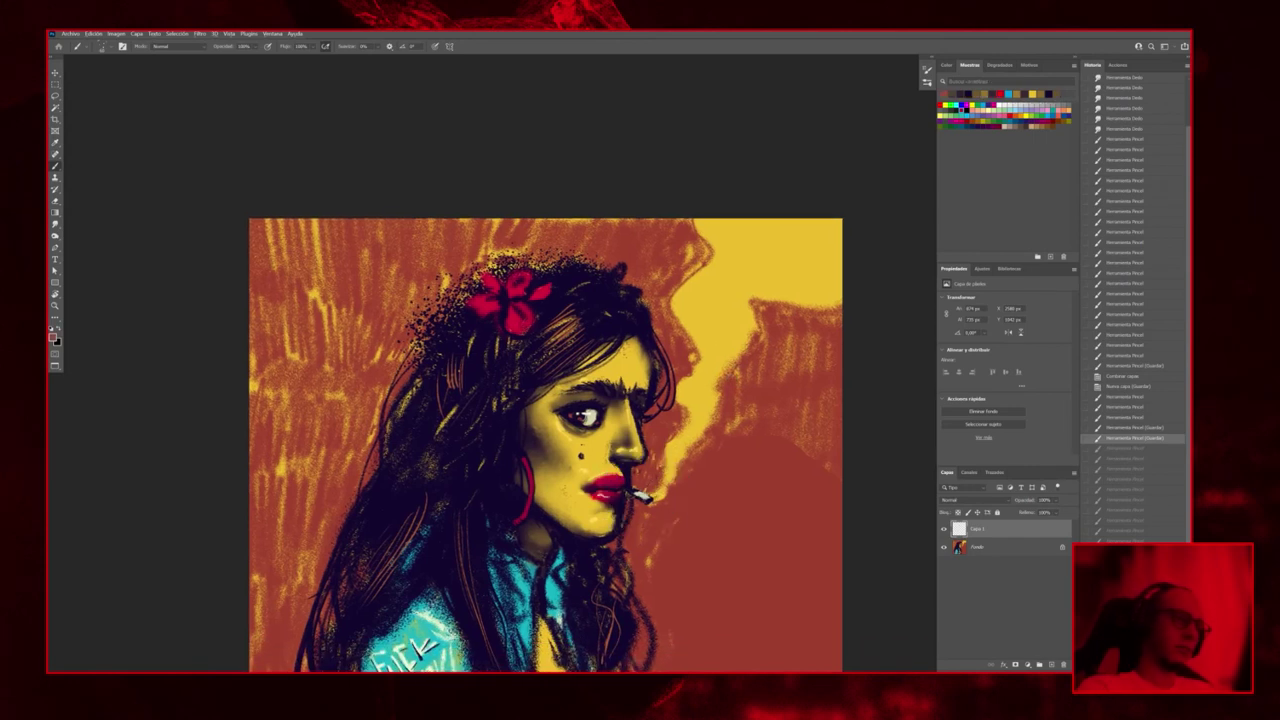
click(656, 494)
click(660, 489)
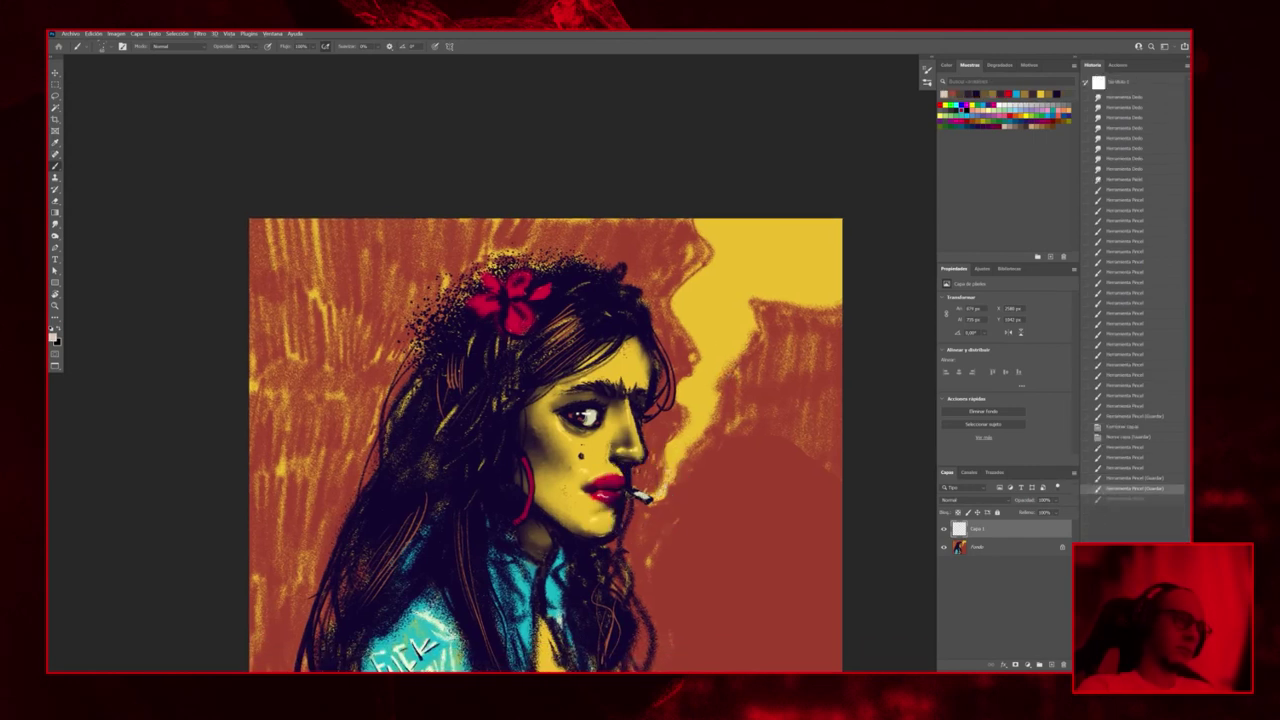
click(672, 465)
click(670, 458)
click(668, 452)
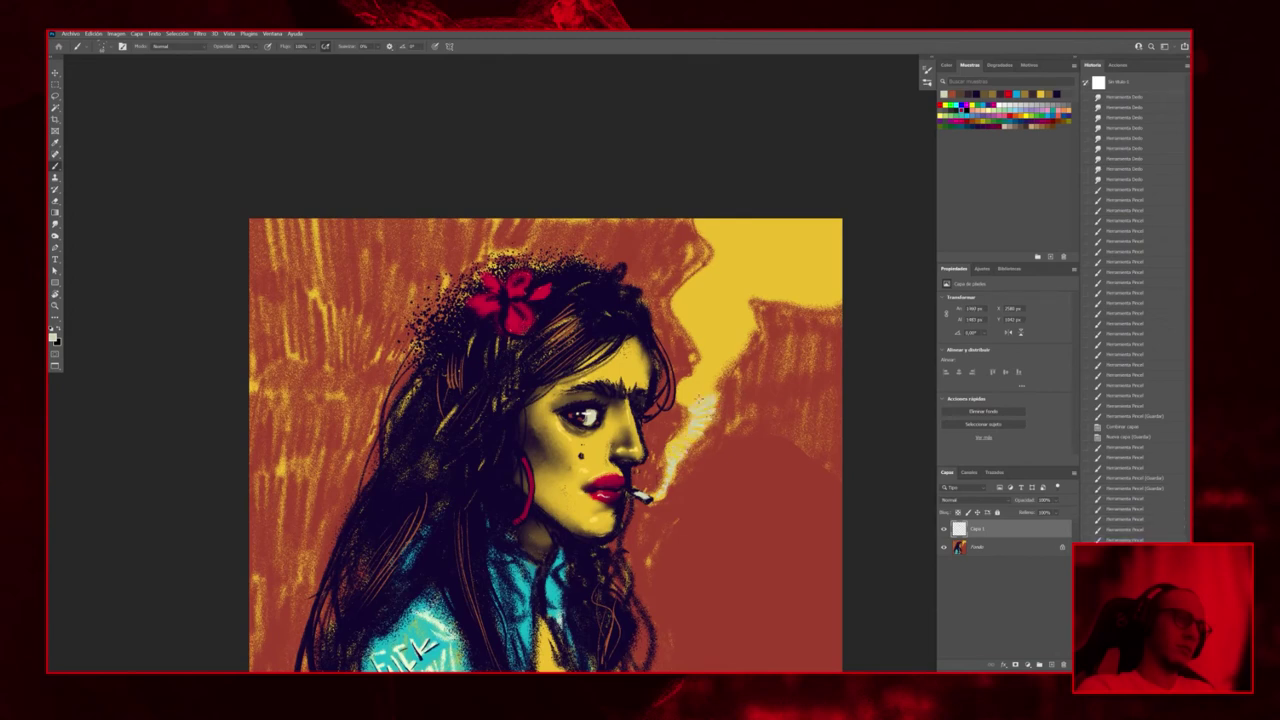
Extend the pale strokes up the smoke column into the wide yellow smoke area
mouse_move(705, 378)
mouse_down()
mouse_move(740, 337)
mouse_move(706, 342)
mouse_move(731, 323)
mouse_move(720, 352)
mouse_up()
scroll(771, 294, down, 3)
drag(771, 294, 799, 257)
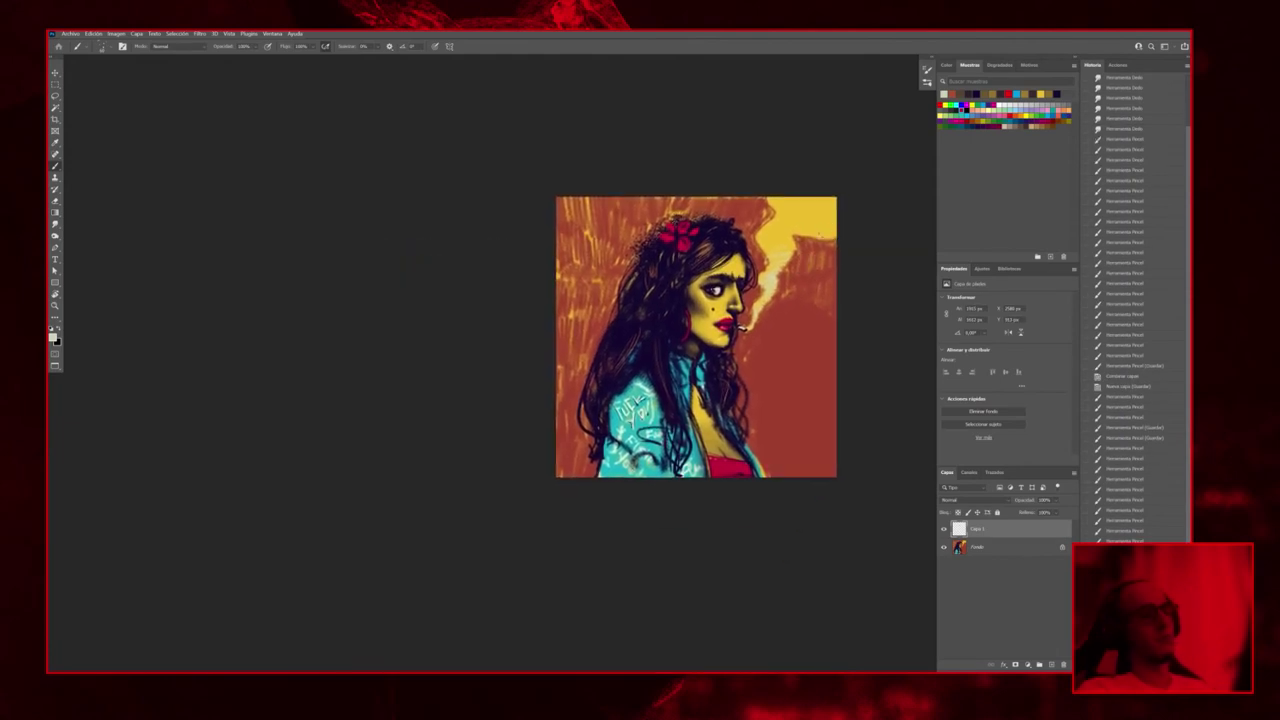
Brush a dark accent on the chest above the red top and merge the layer Capa 1 into the background for smudging
scroll(756, 395, up, 3)
scroll(756, 395, up, 1)
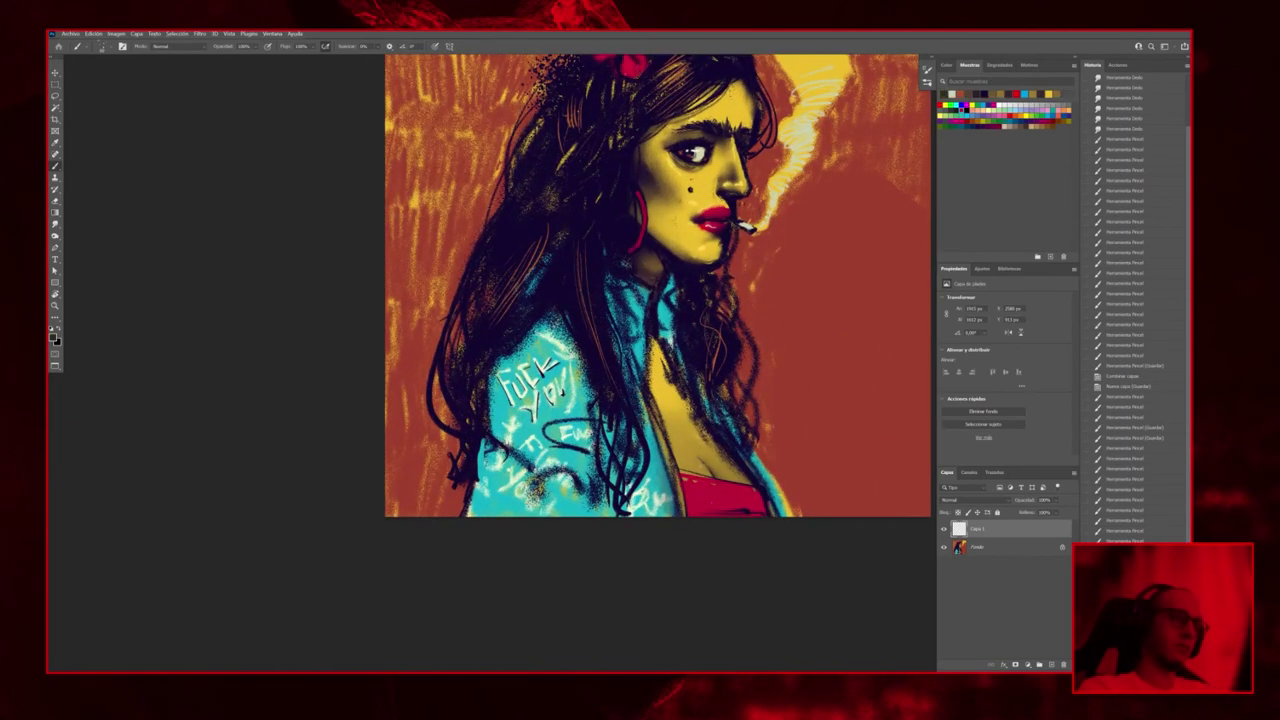
drag(706, 472, 684, 442)
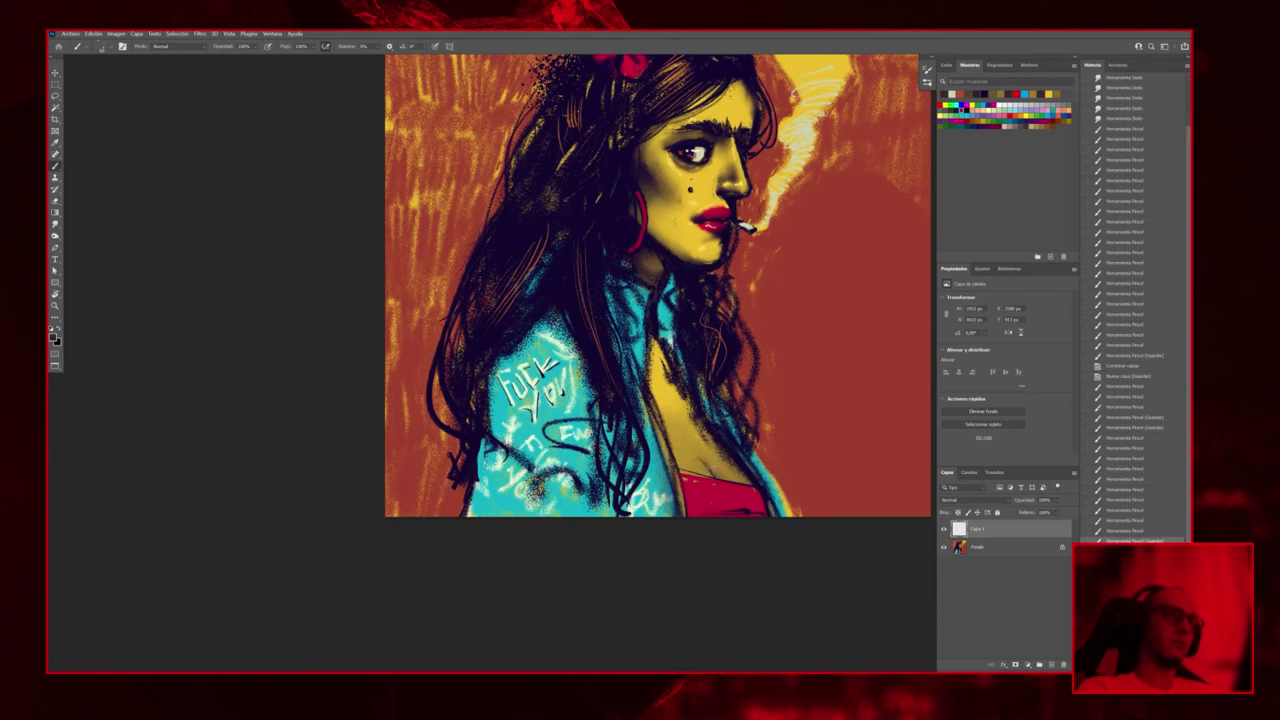
click(56, 225)
key(ctrl+e)
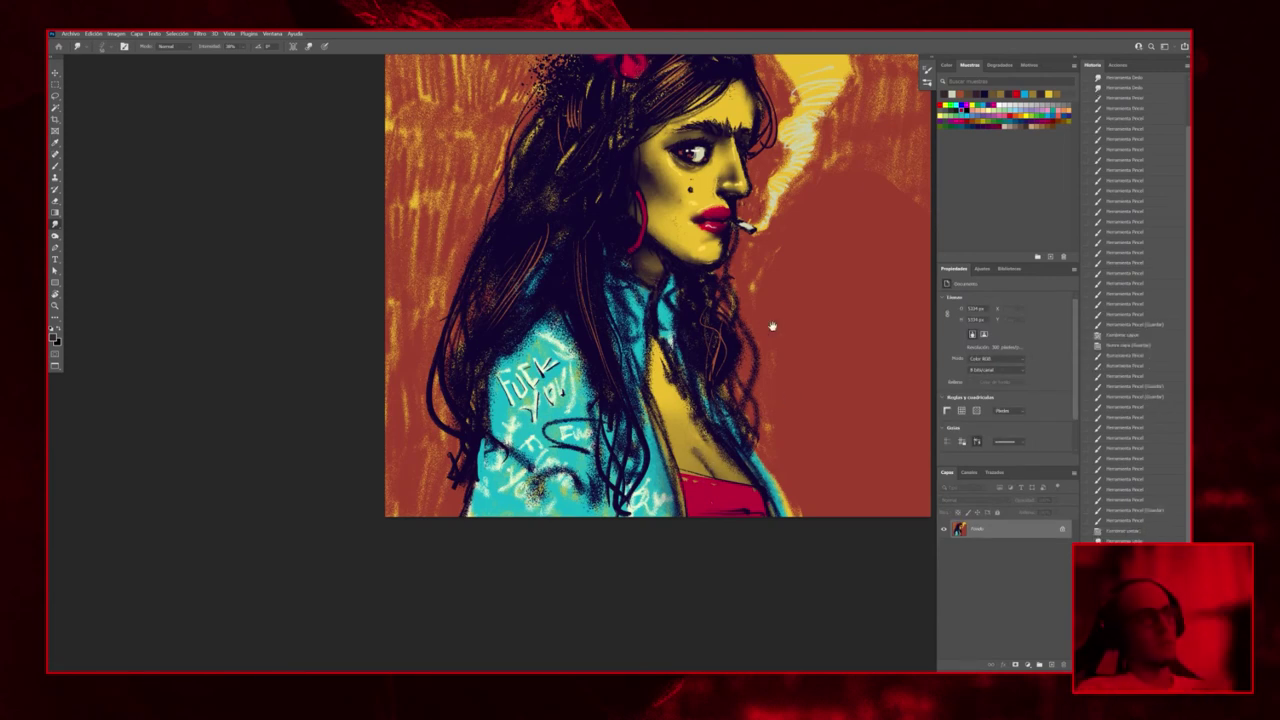
scroll(791, 349, up, 2)
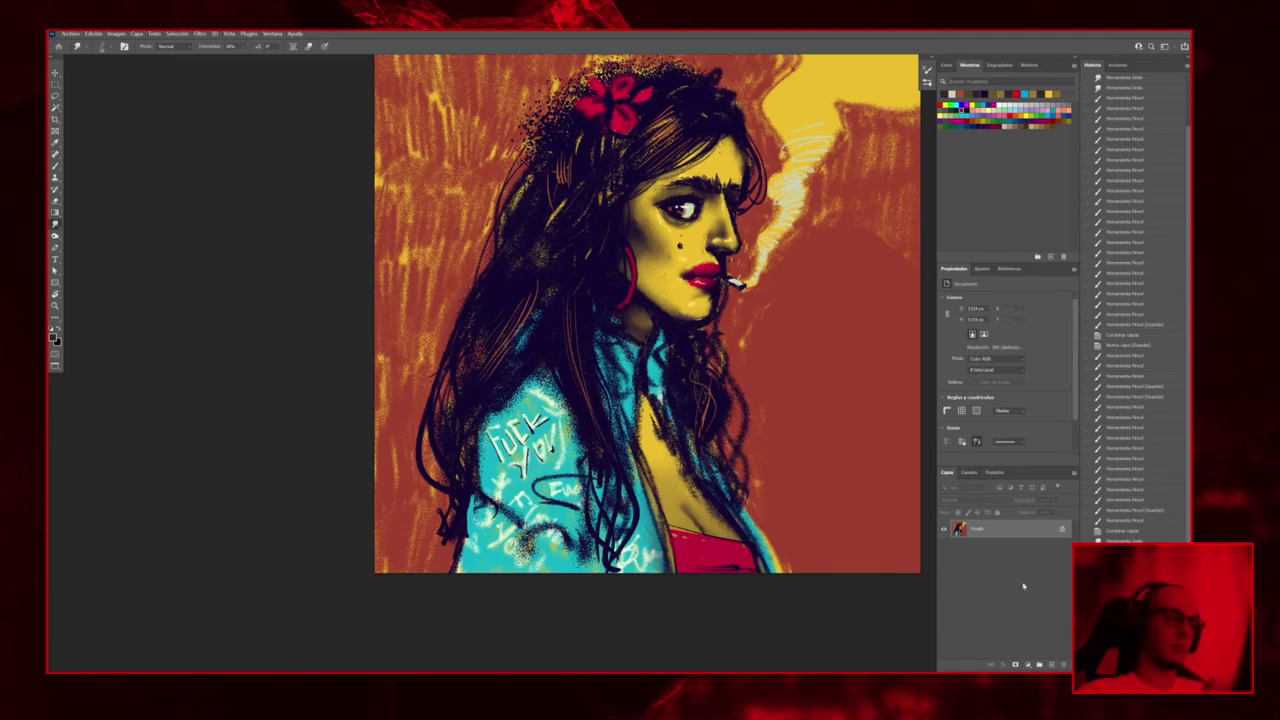
Choose another brush preset and add dark shadow strokes to the small n-shaped letter on the jacket sleeve
scroll(534, 496, up, 3)
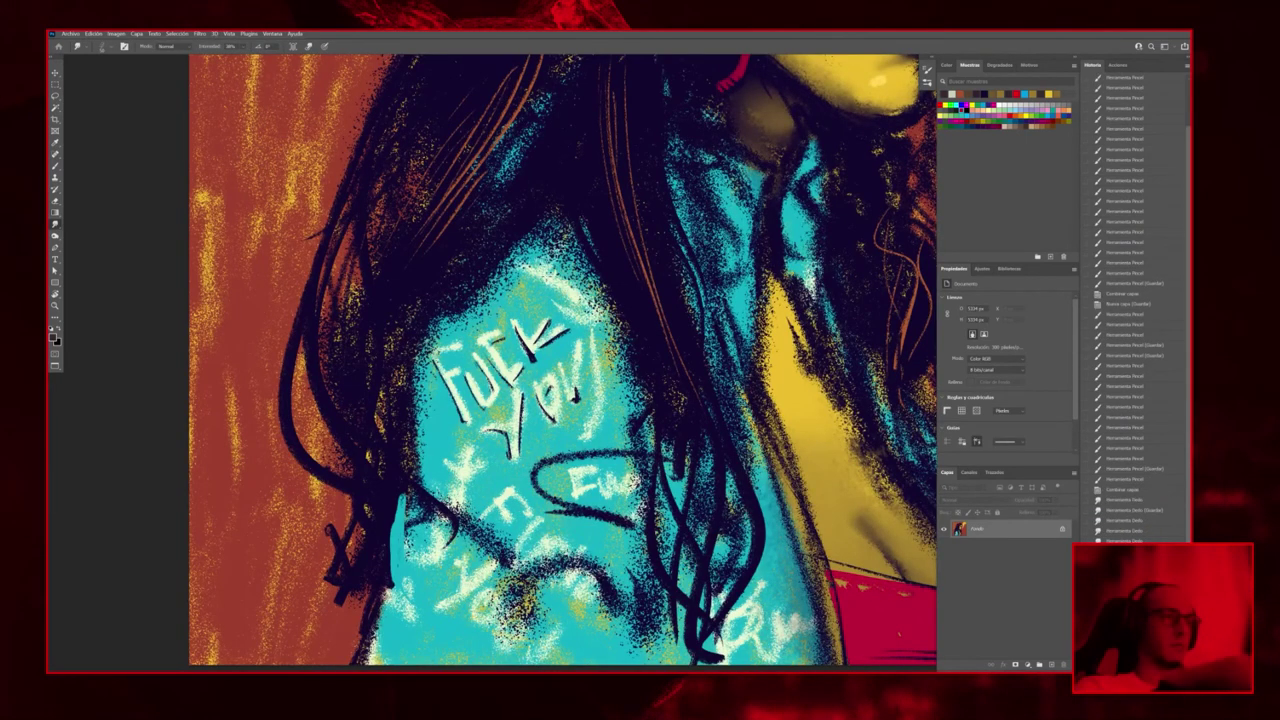
right_click(595, 420)
double_click(594, 399)
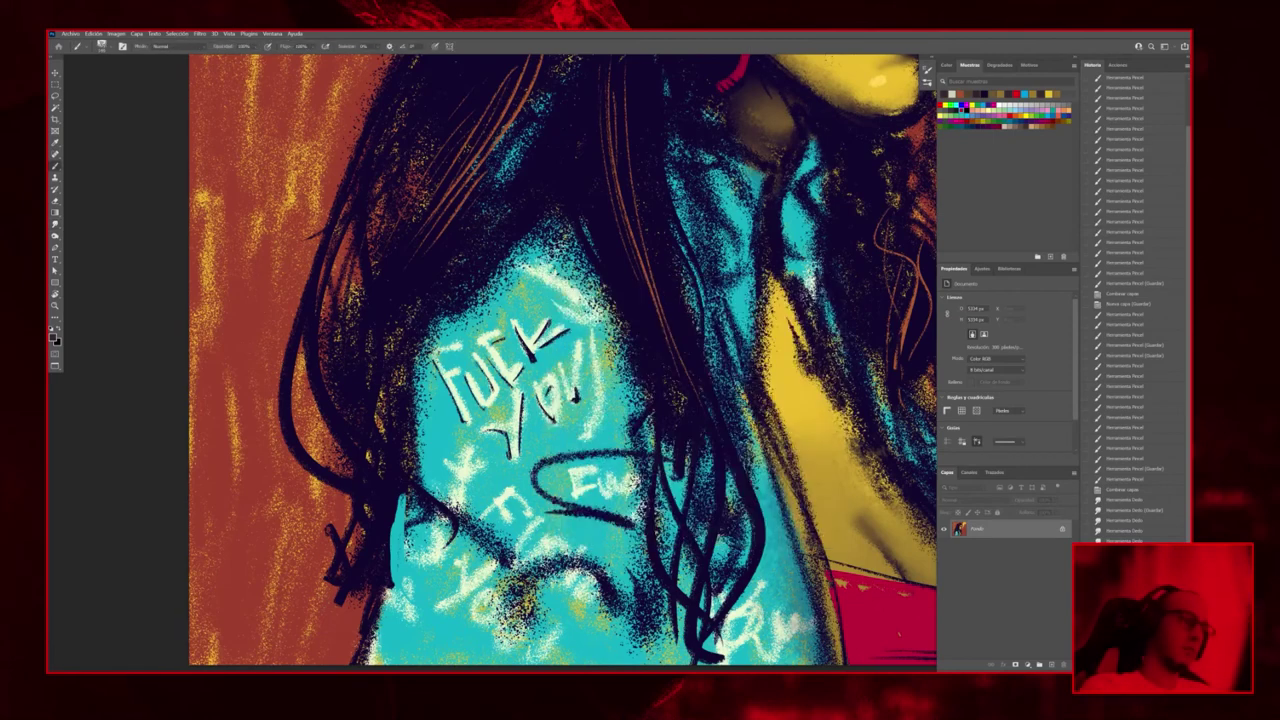
click(503, 518)
click(520, 505)
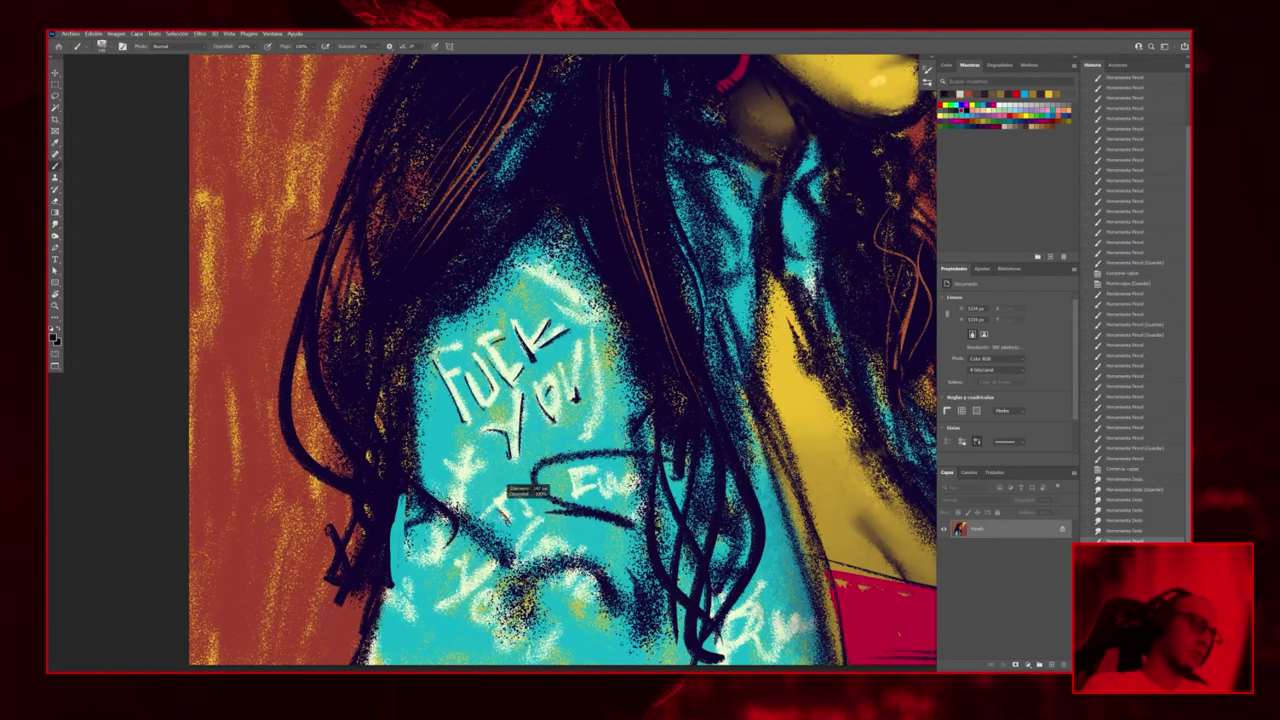
click(503, 518)
click(515, 503)
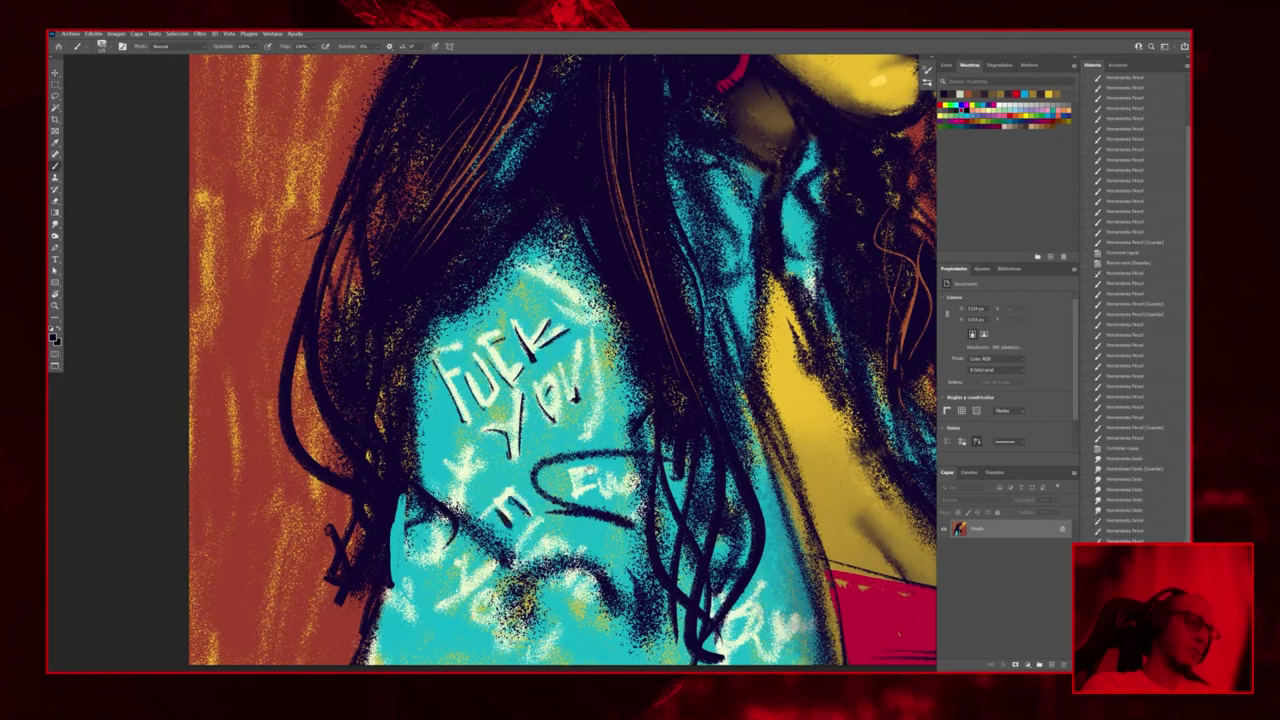
Add dark shadow strokes to the circled lettering and the letters near the sleeve's lower edge
mouse_move(515, 503)
mouse_down()
mouse_move(586, 418)
mouse_move(682, 426)
mouse_move(700, 394)
mouse_move(732, 414)
mouse_up()
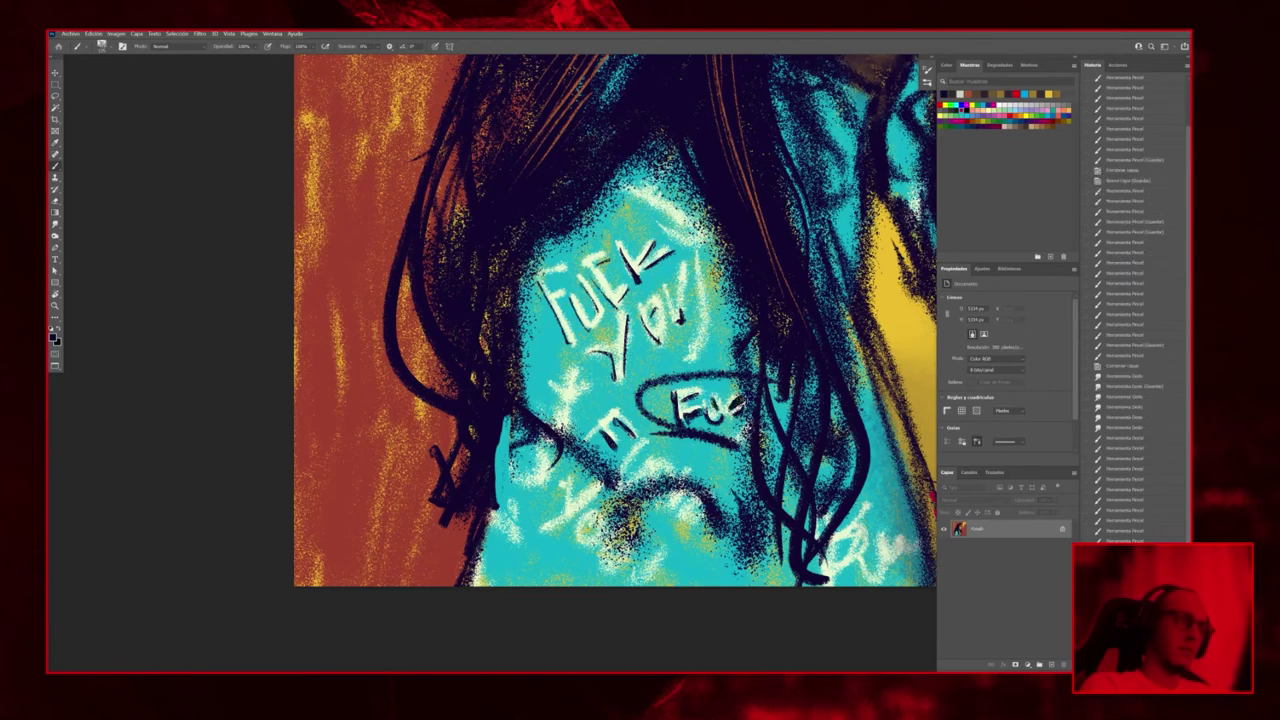
drag(590, 498, 548, 538)
mouse_move(568, 478)
mouse_down()
mouse_move(562, 516)
mouse_move(595, 527)
mouse_move(606, 570)
mouse_up()
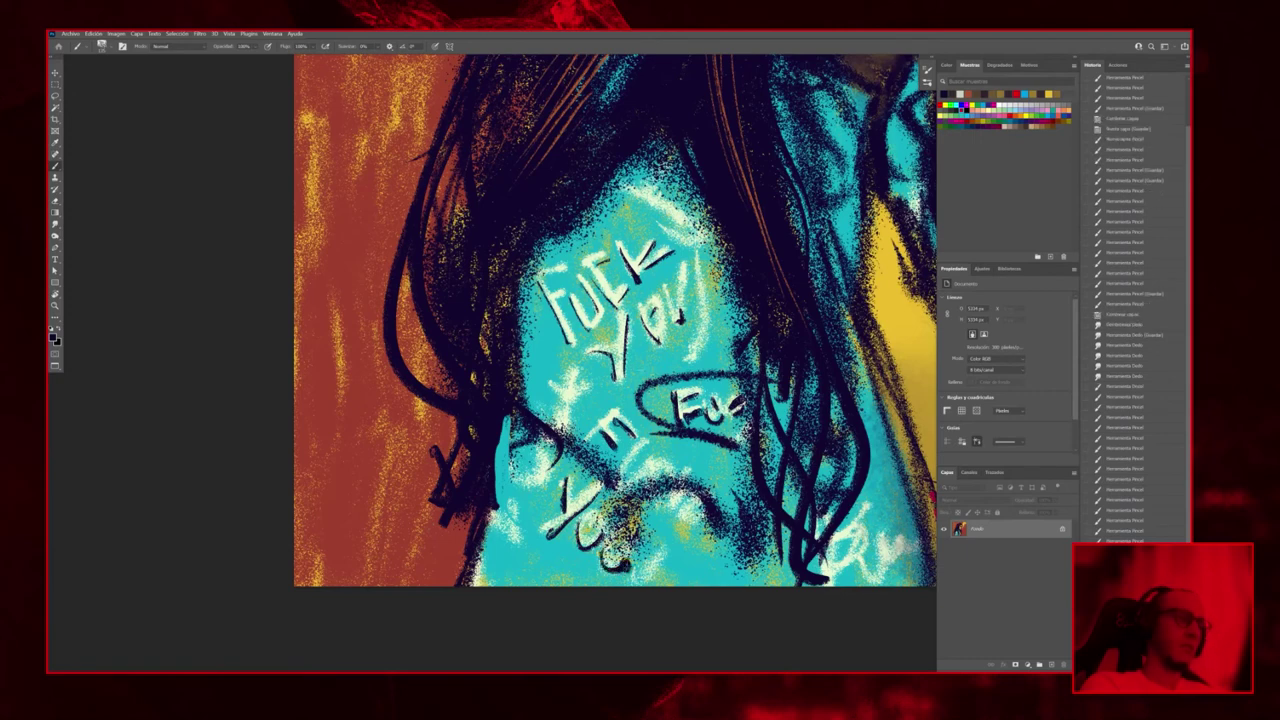
Darken the edges of the x mark, the sleeve-edge mark and the jacket's lower front lettering, and check the whole portrait
drag(572, 390, 588, 406)
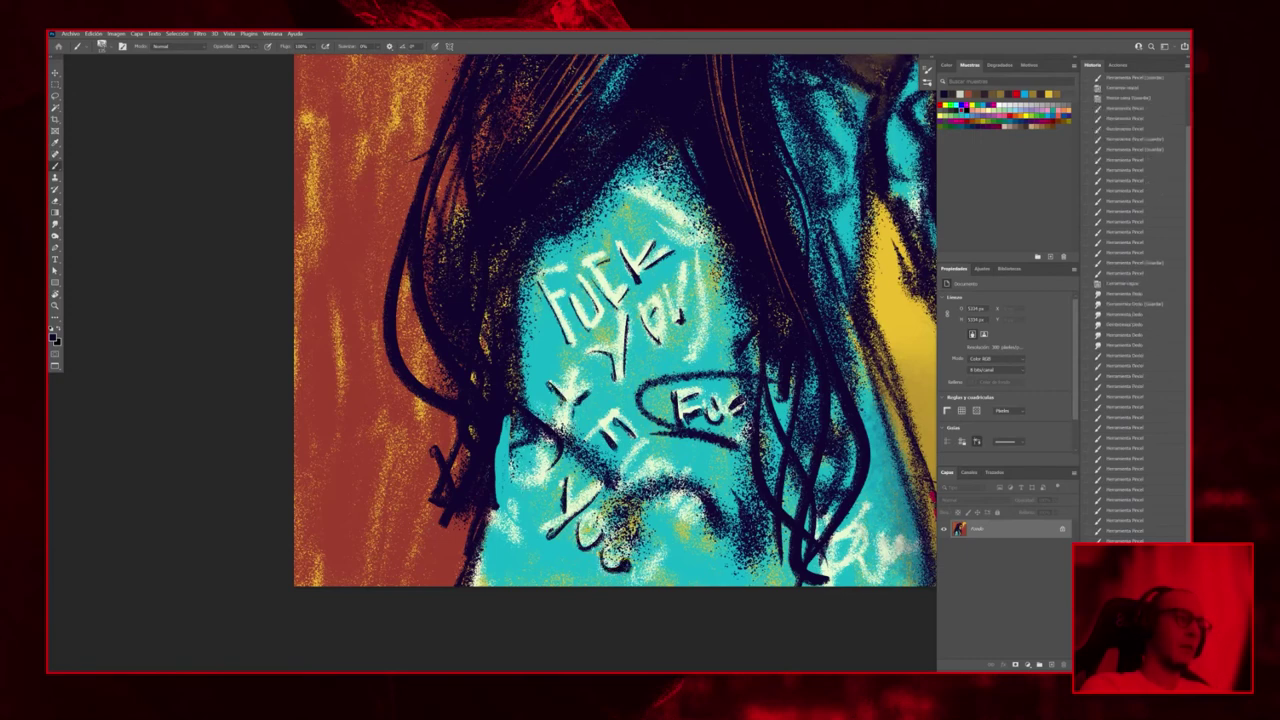
drag(521, 498, 511, 532)
mouse_move(860, 530)
mouse_down()
mouse_move(832, 552)
mouse_move(834, 582)
mouse_up()
key(ctrl+minus)
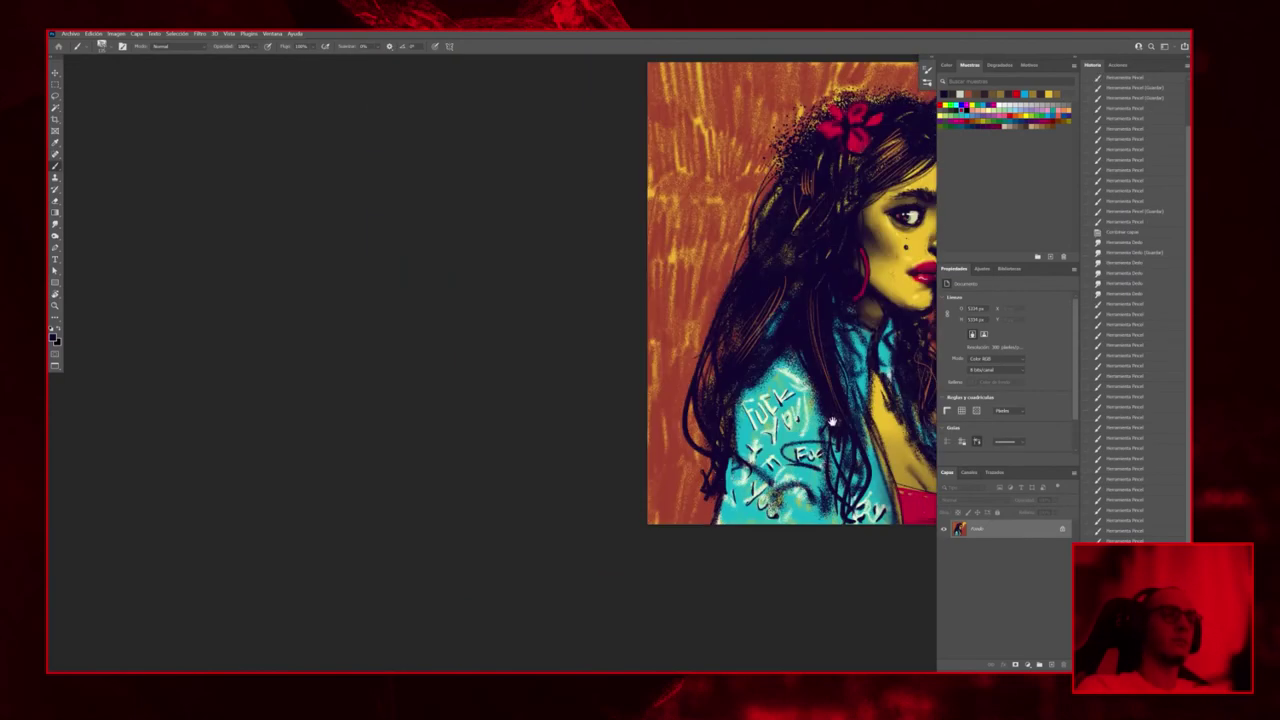
Sample the jacket's cyan and brush spiky fringe strokes along the lower sleeve edge and around the shoulder
drag(900, 278, 828, 318)
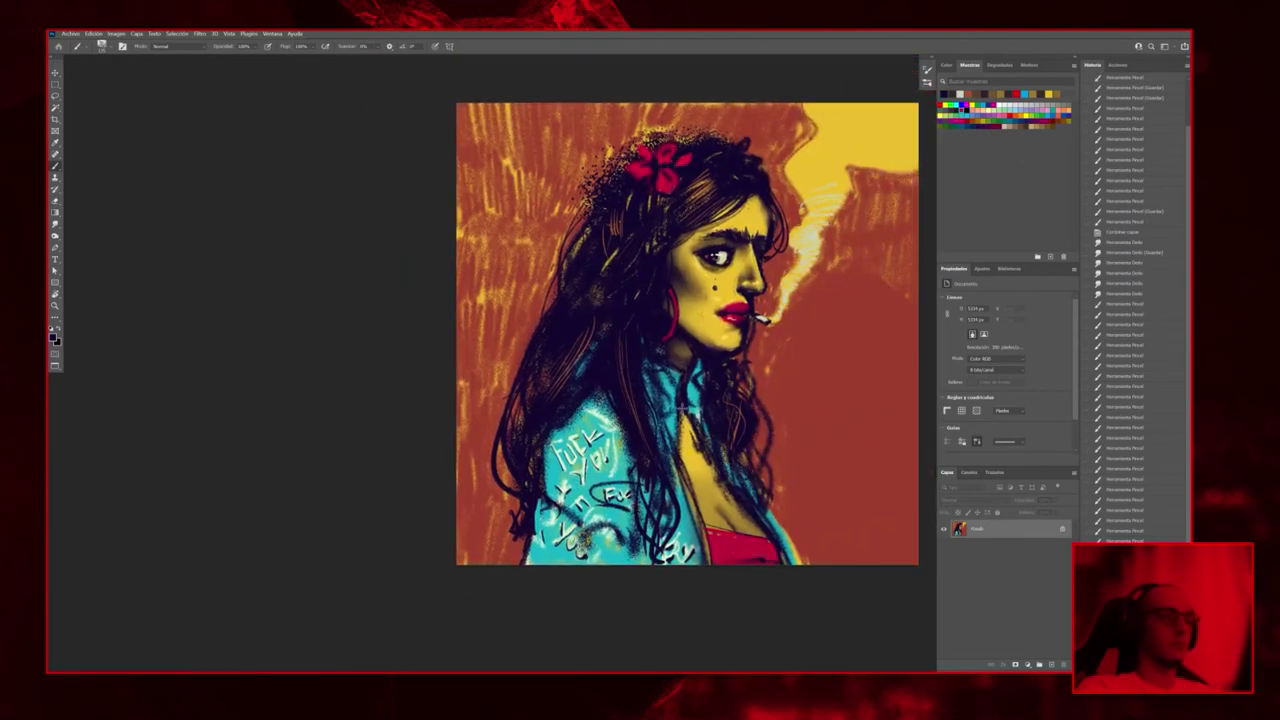
drag(682, 410, 688, 492)
drag(682, 410, 700, 560)
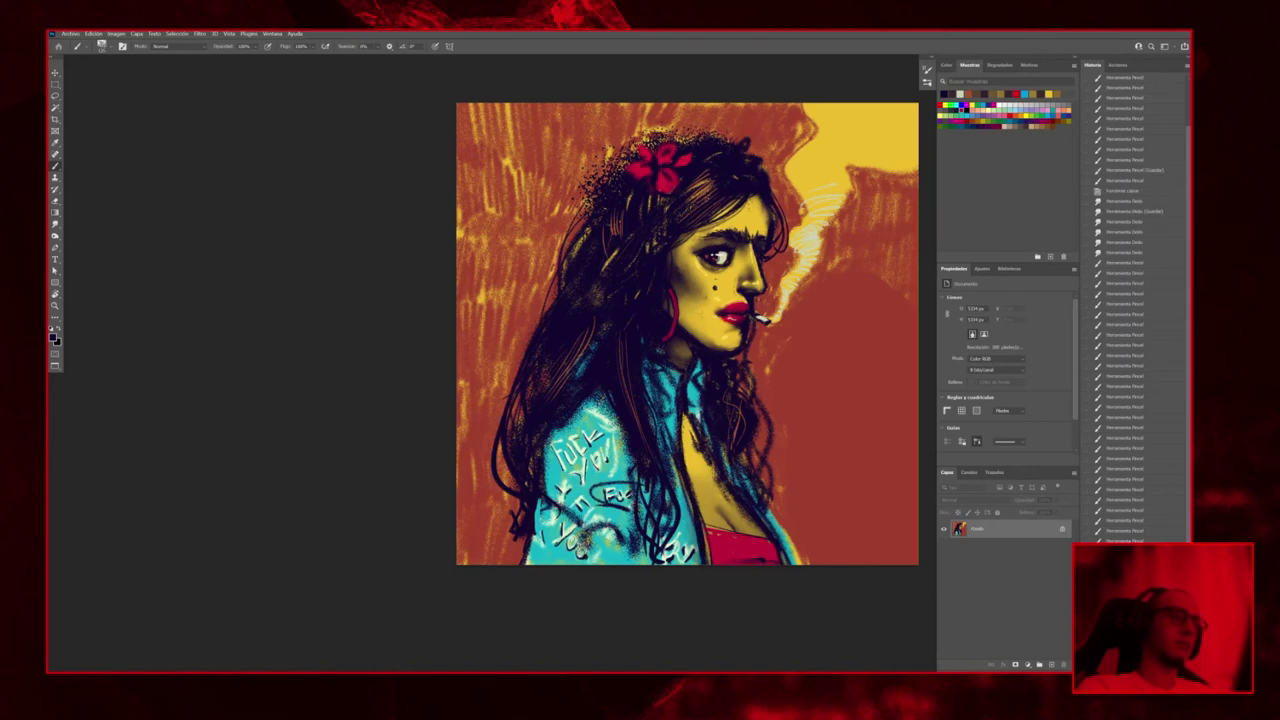
alt+click(528, 545)
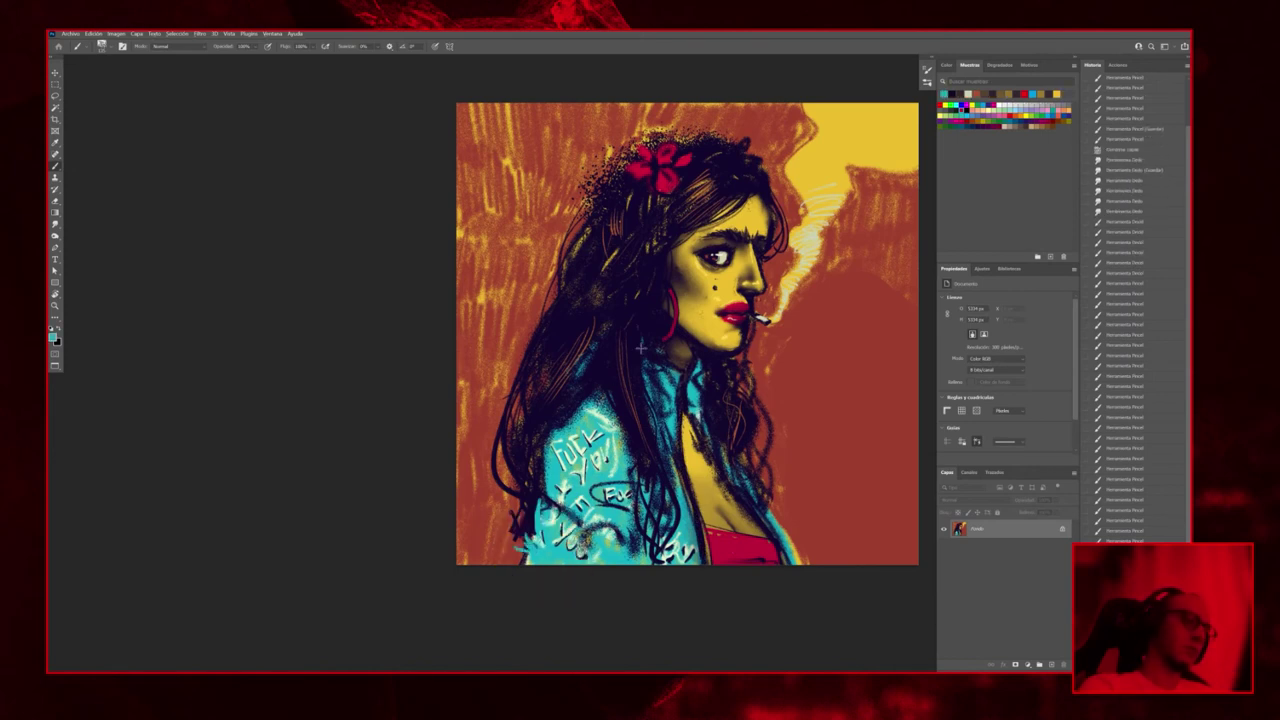
mouse_move(566, 432)
mouse_down()
mouse_move(584, 392)
mouse_move(614, 406)
mouse_up()
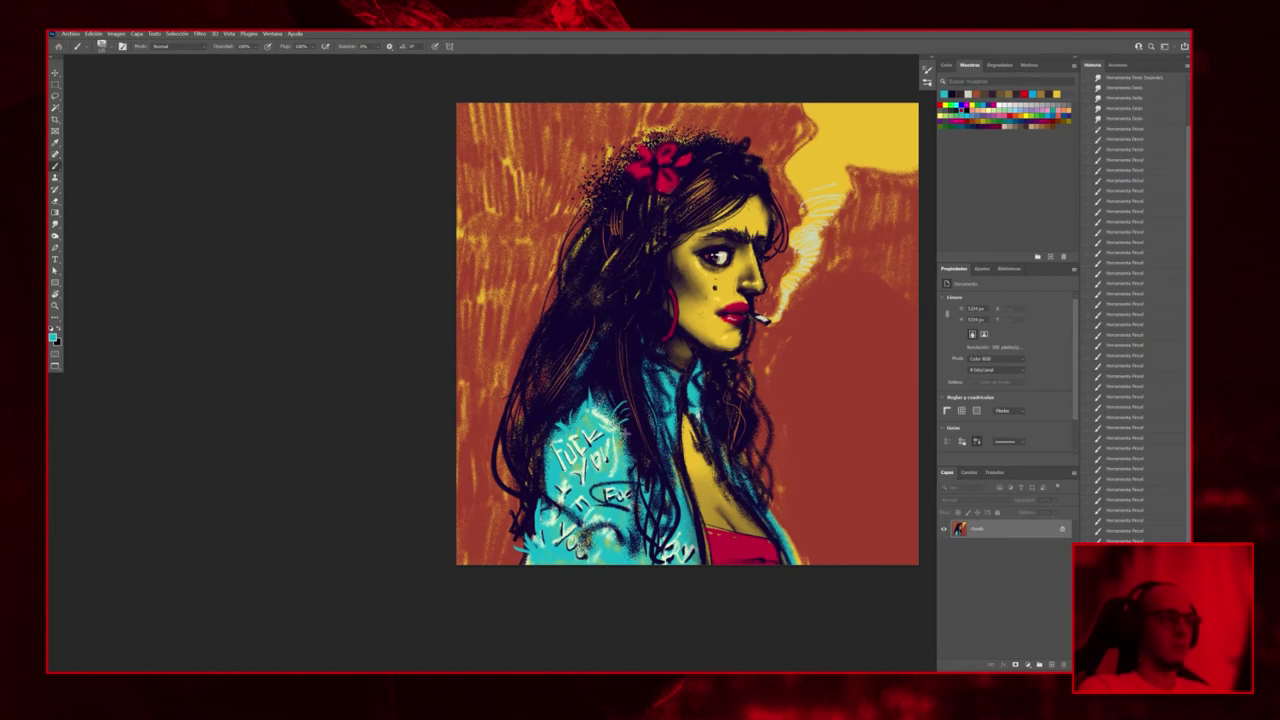
drag(756, 418, 784, 556)
scroll(784, 430, down, 4)
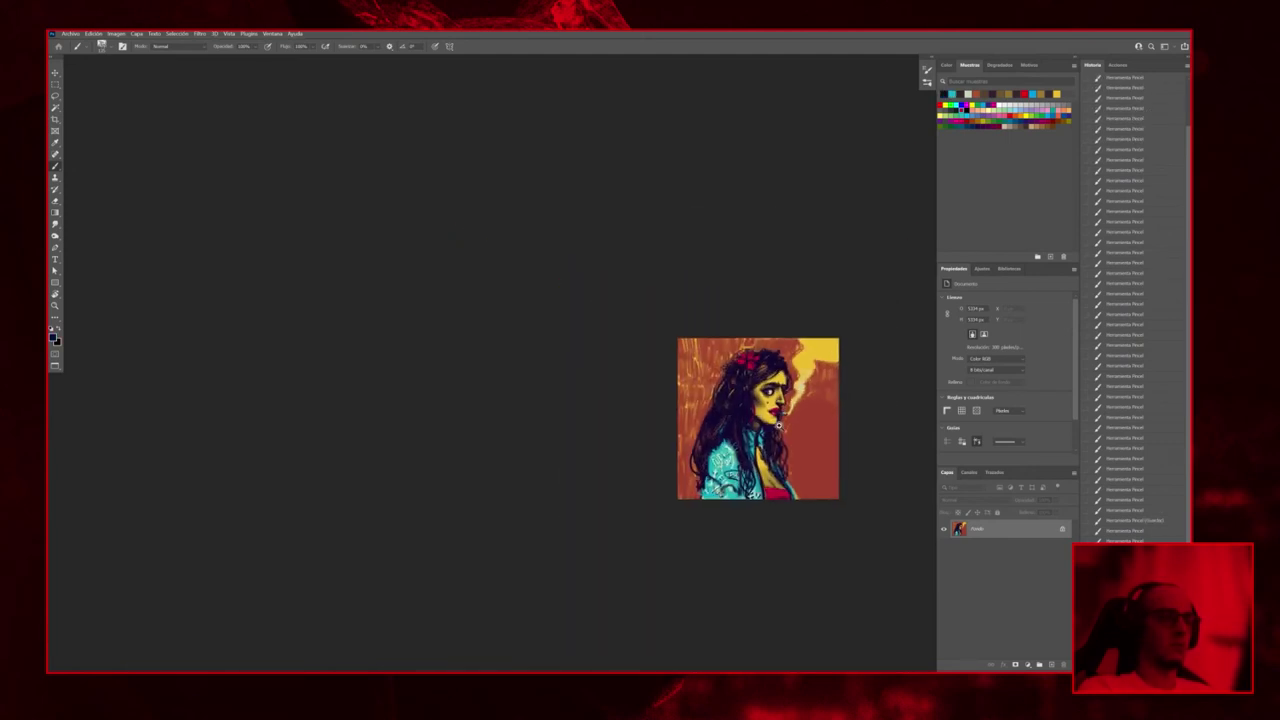
Sample a darker tone from the face and brush a small shadow just below the lower lip
scroll(755, 377, up, 6)
scroll(755, 377, up, 2)
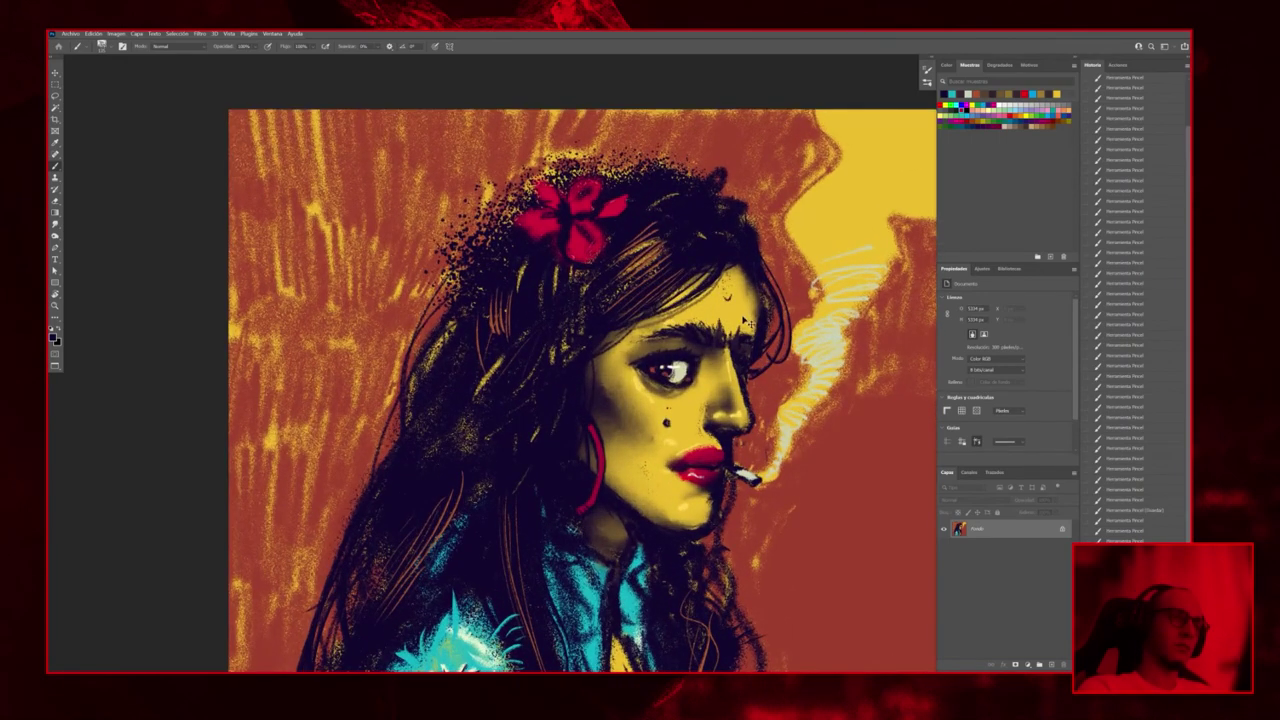
click(672, 425)
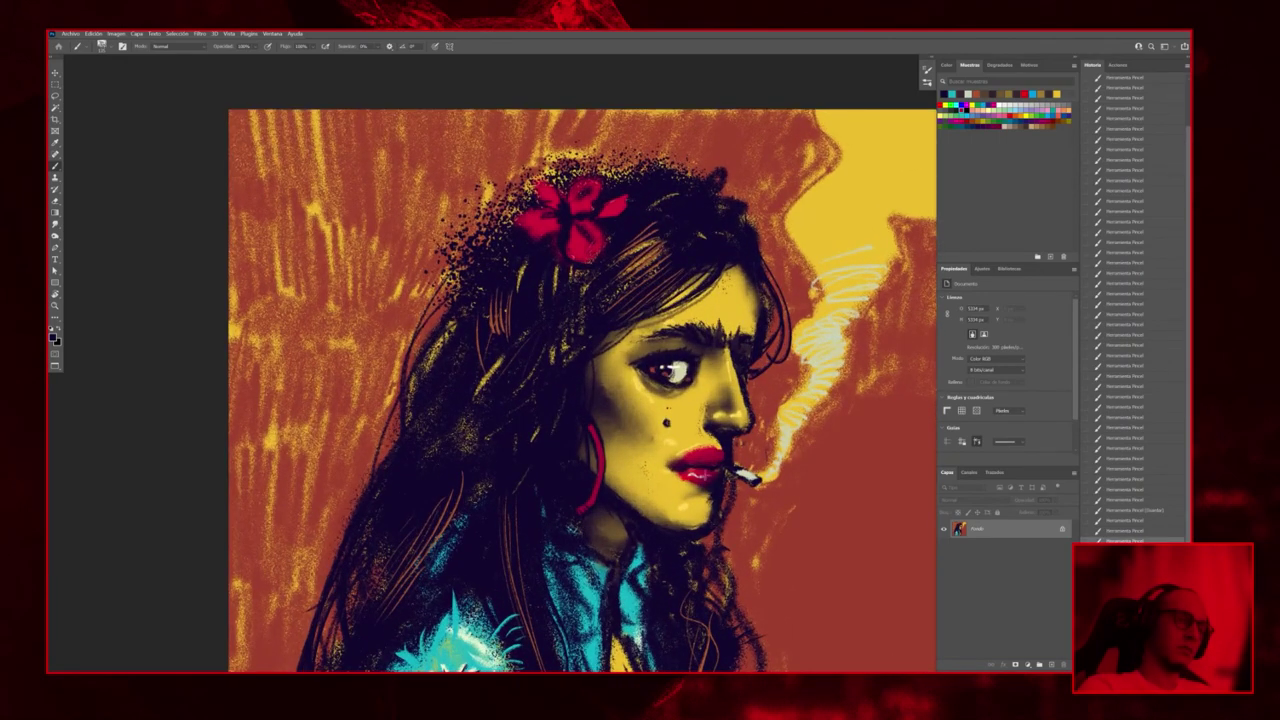
alt+click(702, 490)
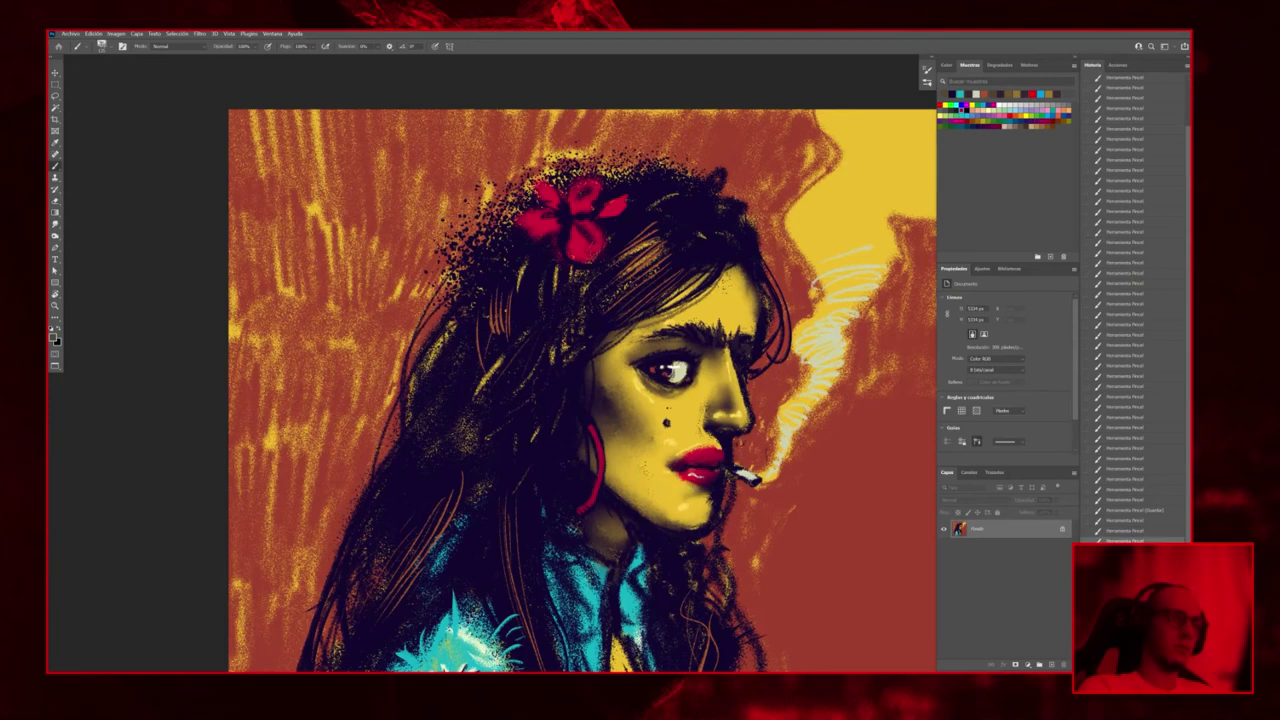
click(678, 490)
click(678, 490)
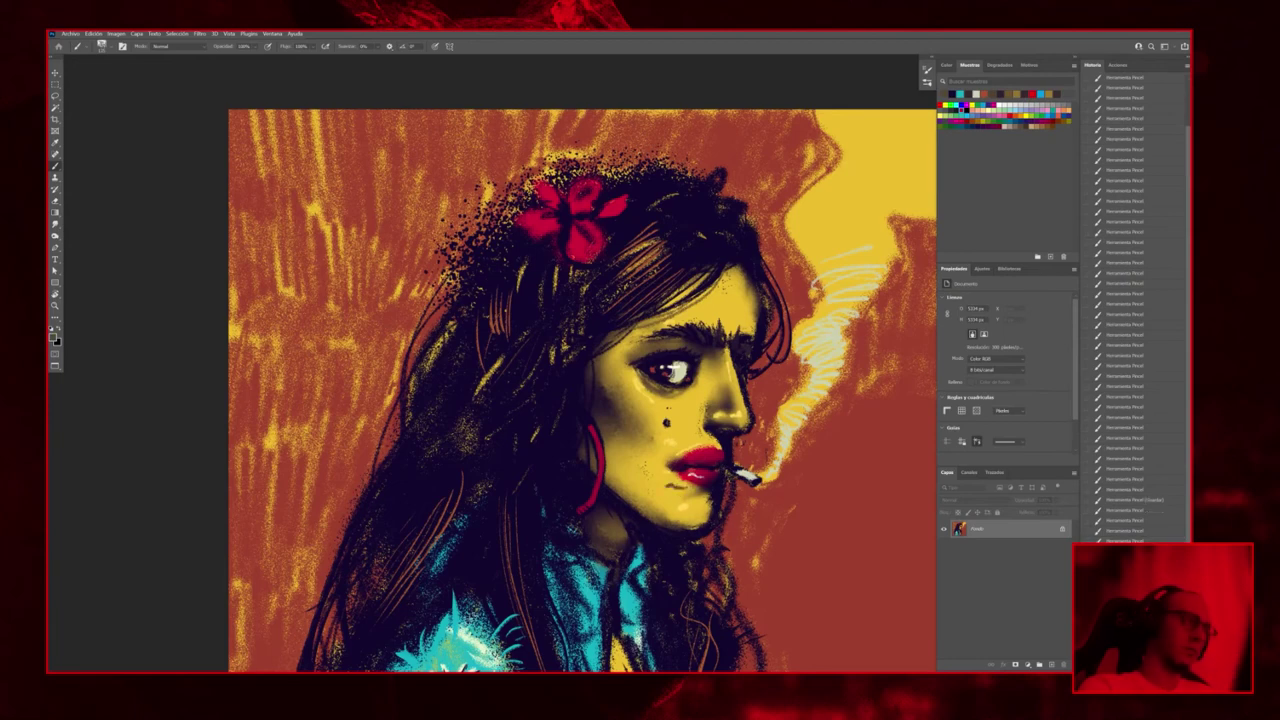
Soften the shadow below the lip and the shading around the mouth with the Smudge tool, and save the file
click(55, 224)
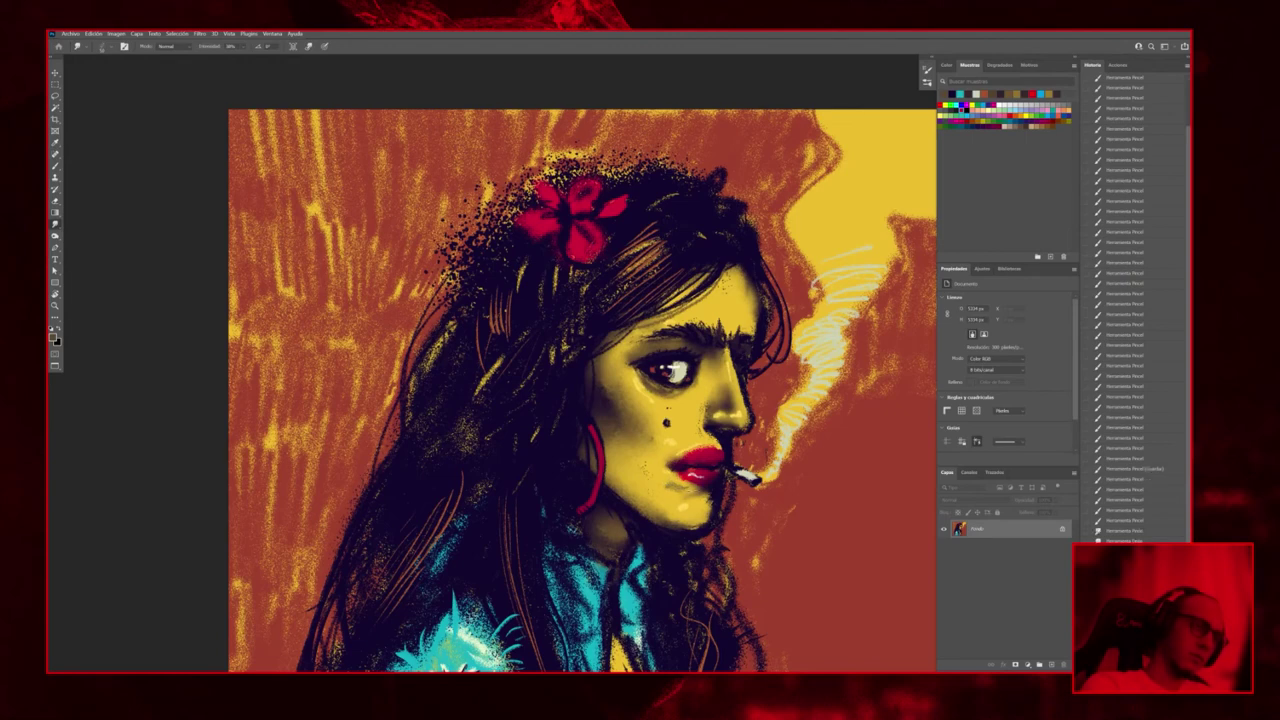
scroll(797, 433, down, 5)
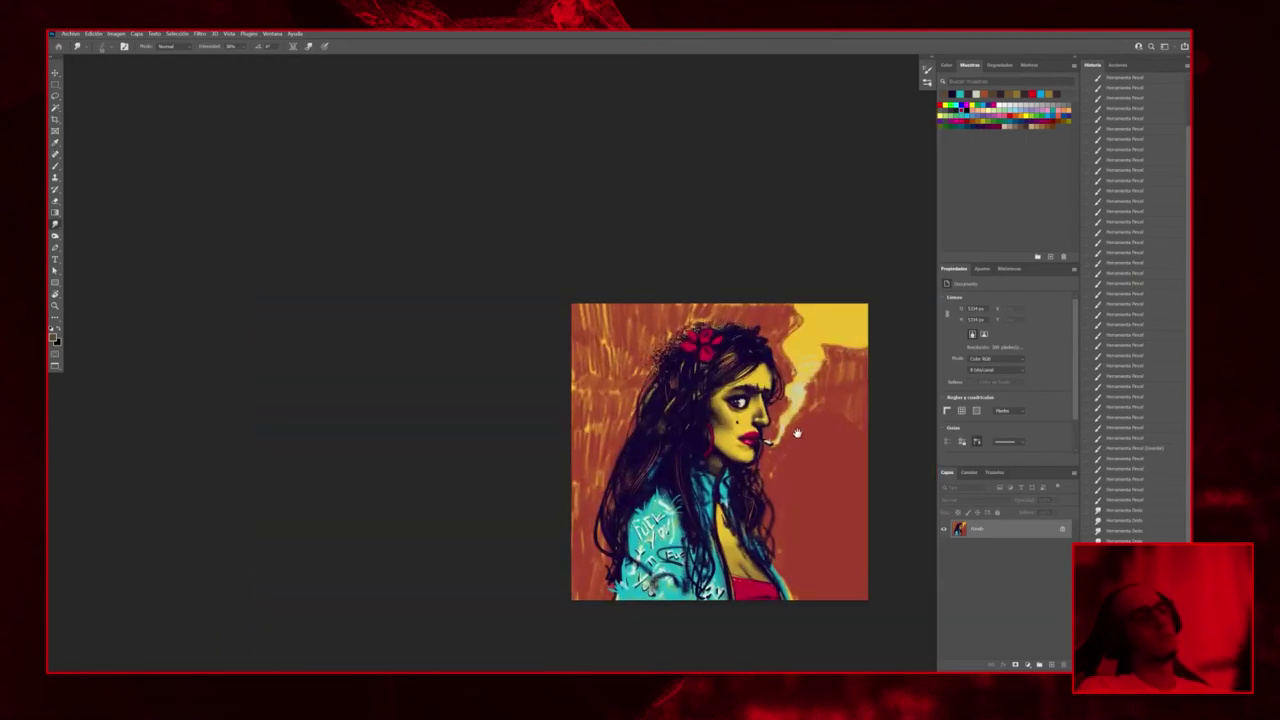
scroll(797, 433, up, 3)
scroll(797, 393, up, 4)
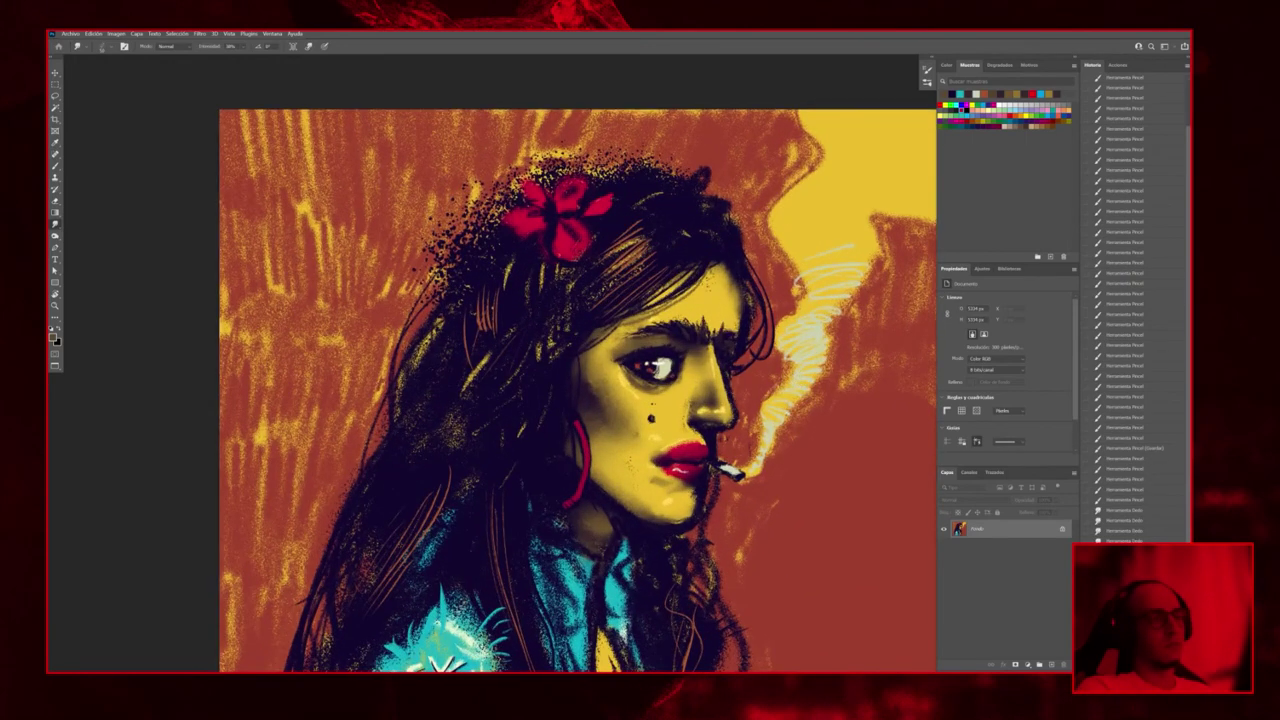
key(ctrl+s)
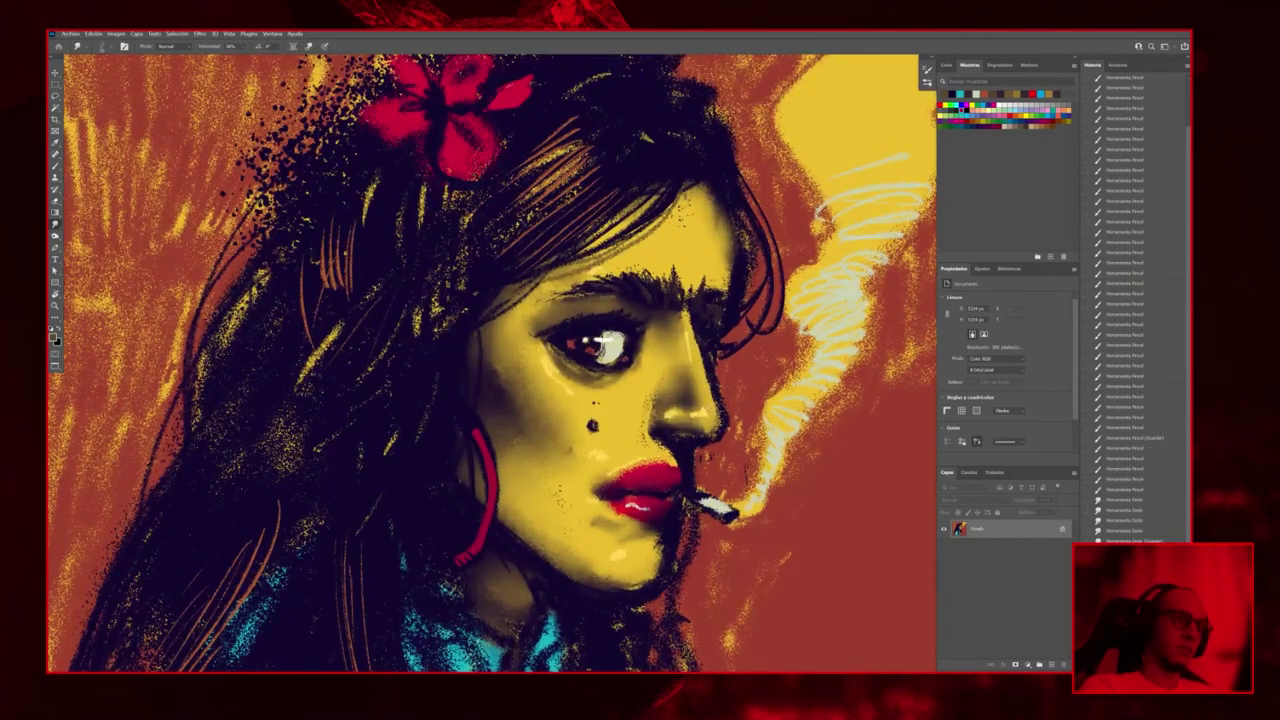
drag(656, 470, 662, 476)
drag(658, 472, 662, 479)
key(ctrl+s)
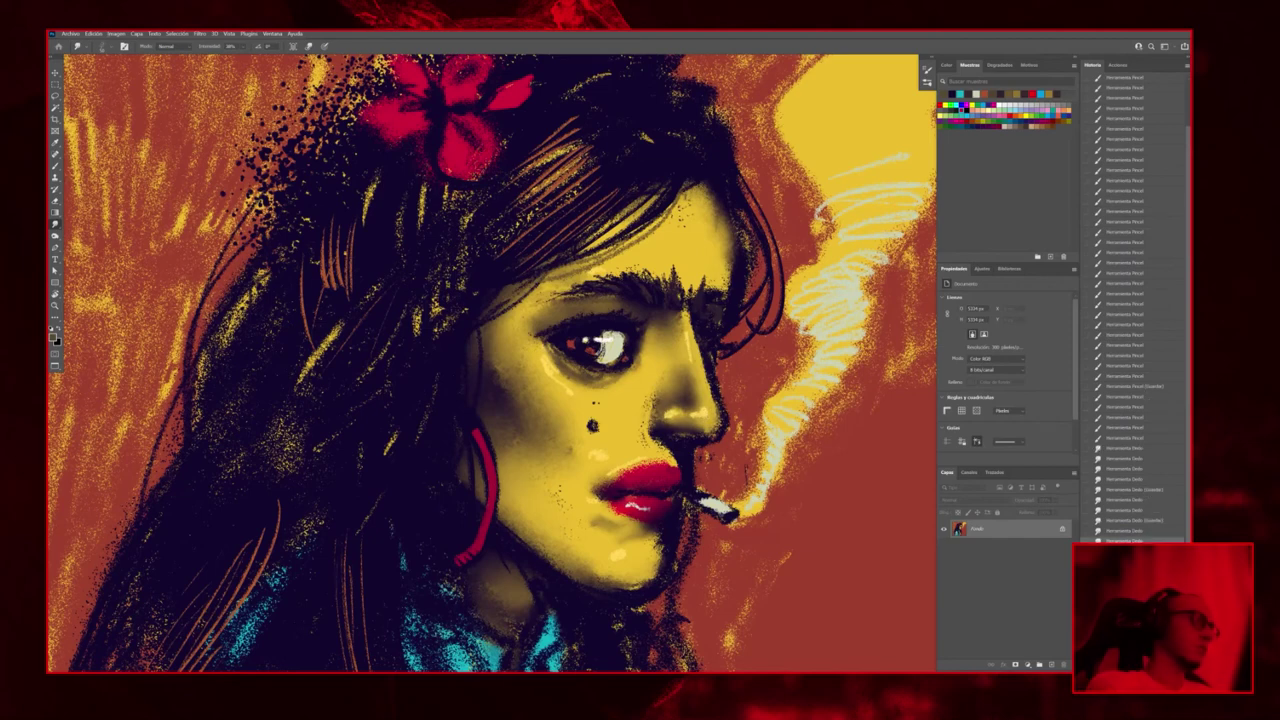
Sample a red tone, brush small strokes on the side of the nose tip and blend them into the skin with the Smudge tool
key(b)
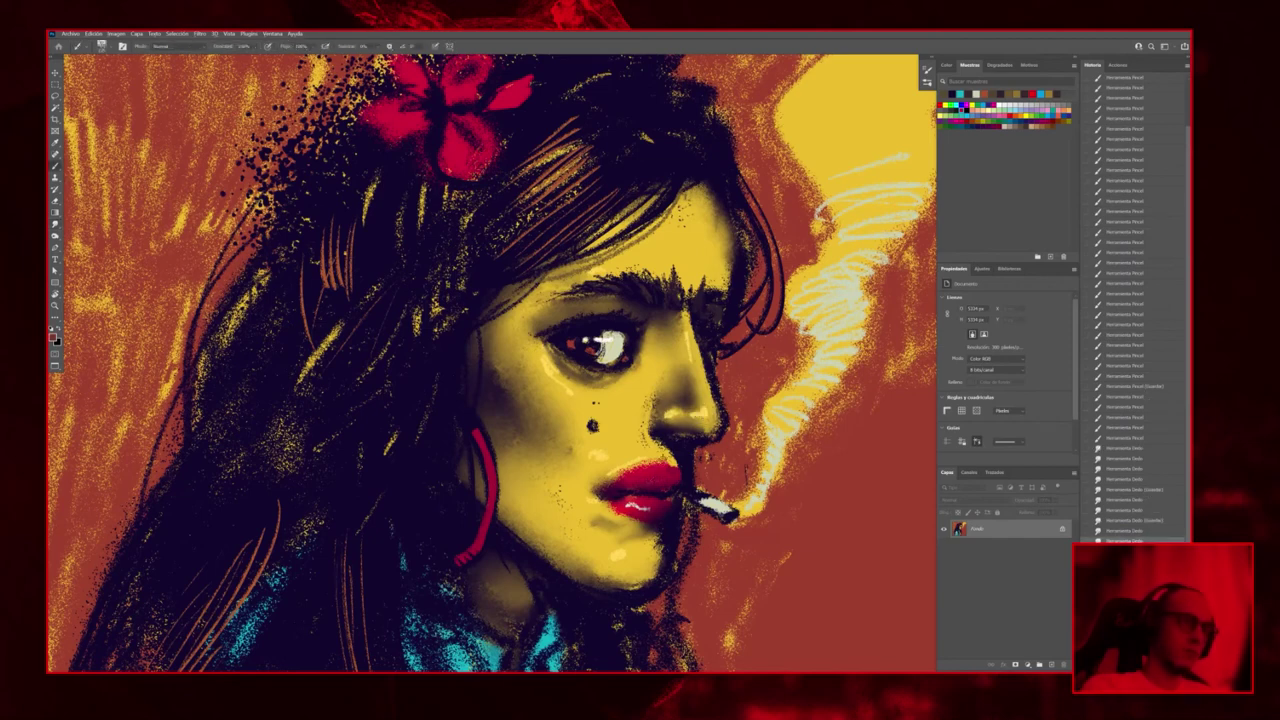
alt+click(658, 456)
alt+click(650, 456)
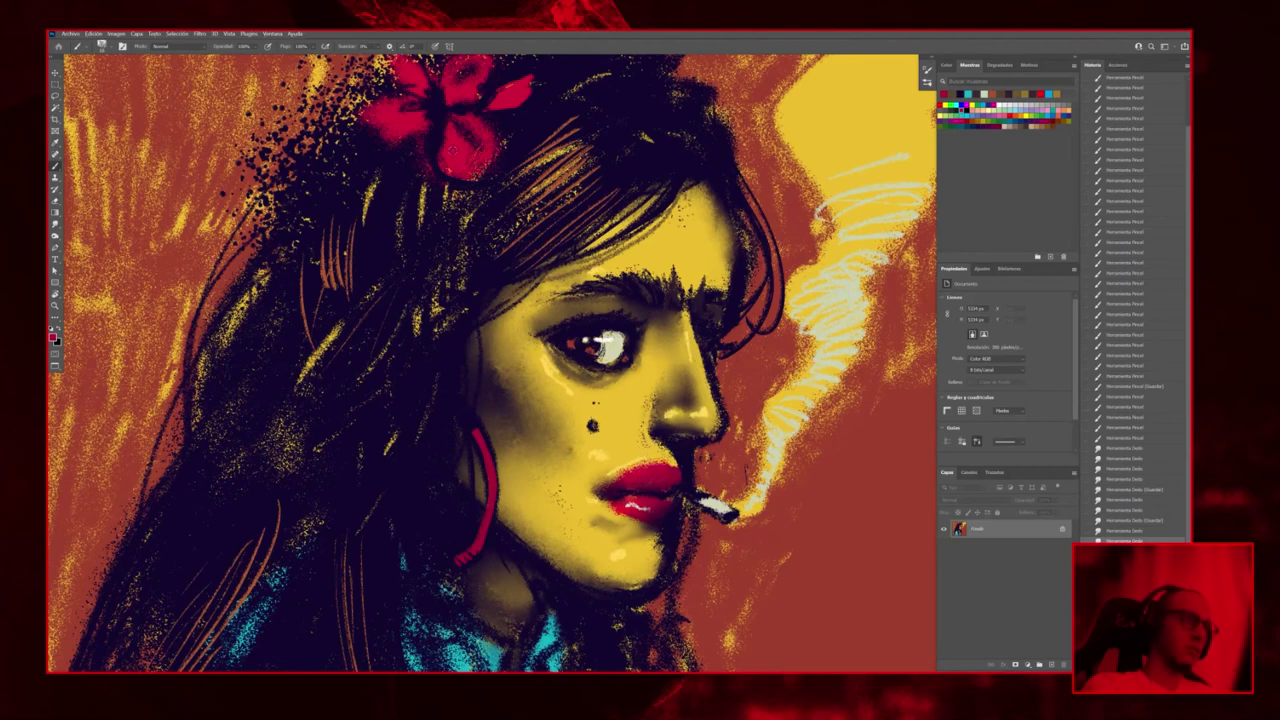
mouse_move(697, 412)
mouse_down()
mouse_move(709, 413)
mouse_move(703, 402)
mouse_up()
scroll(746, 390, down, 3)
scroll(746, 390, up, 4)
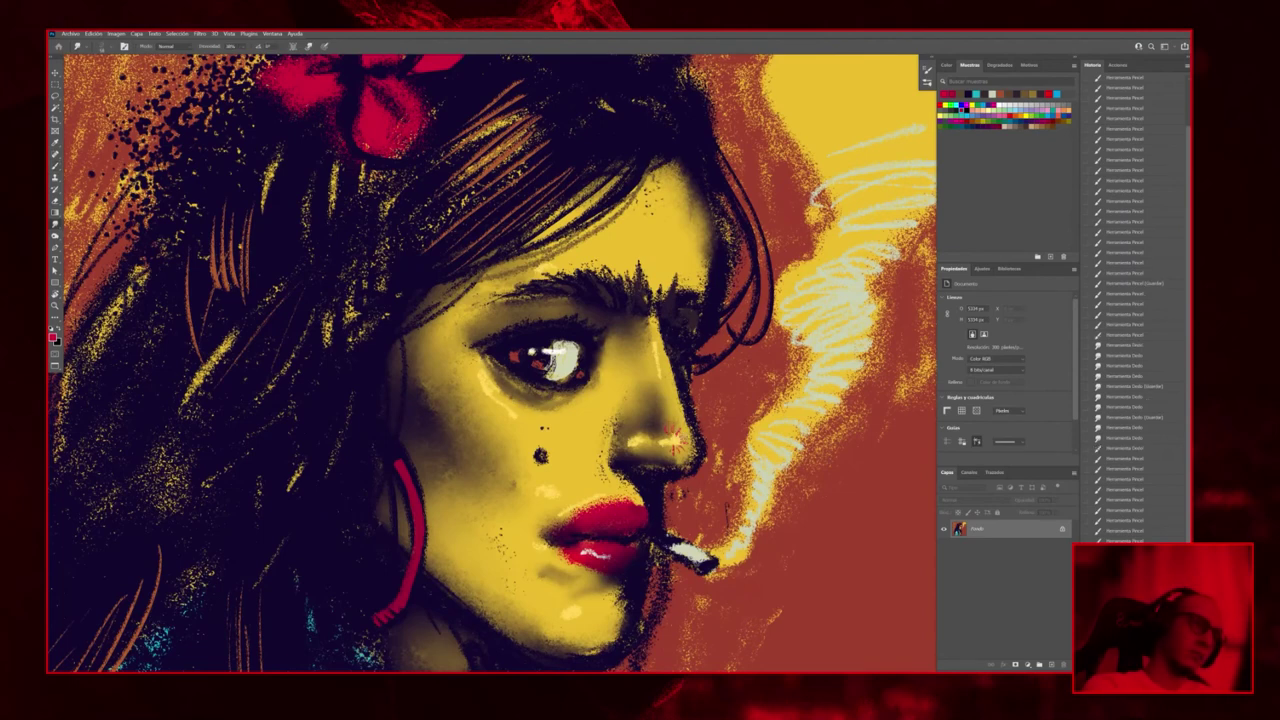
scroll(493, 364, down, 3)
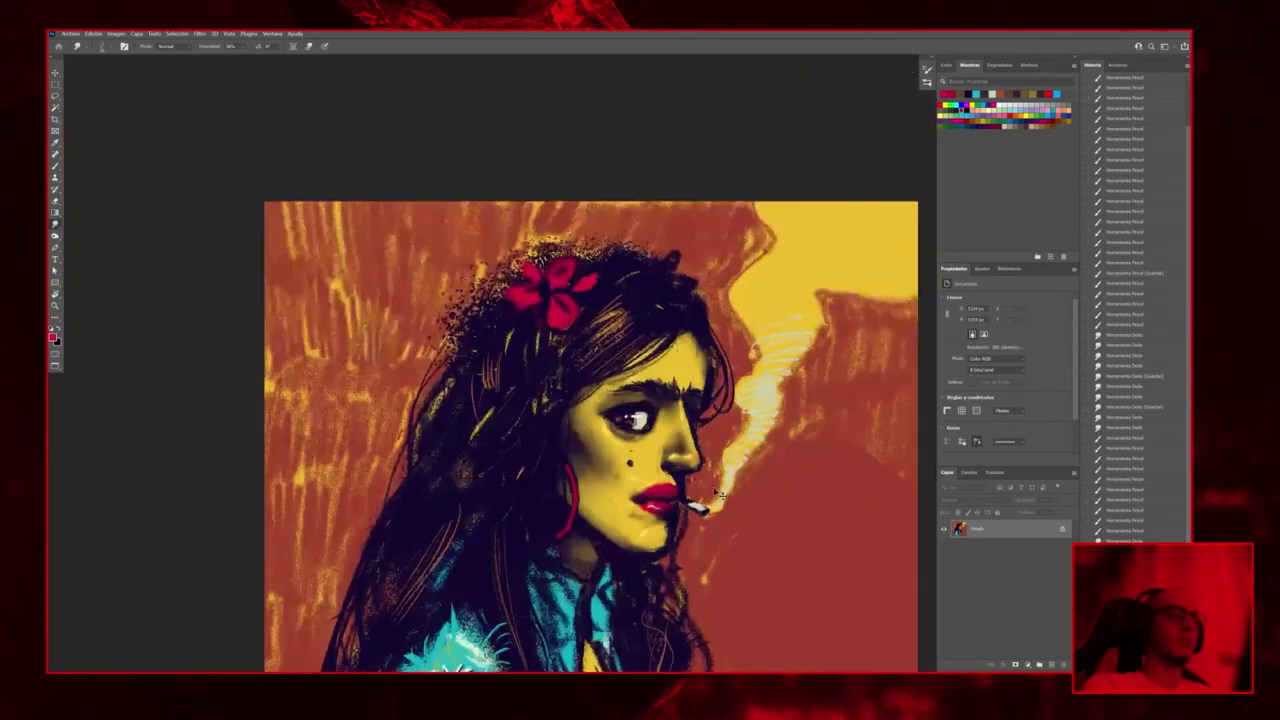
scroll(493, 364, up, 3)
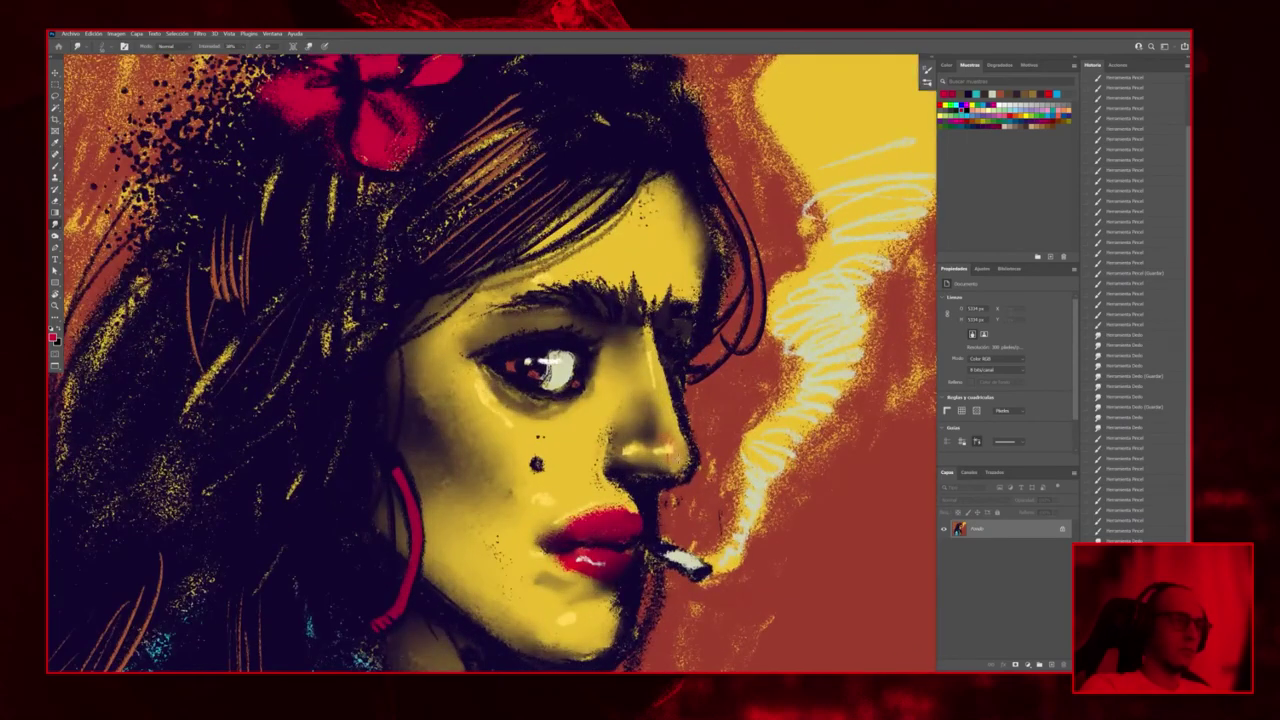
Create a new layer above the background and smudge over the iris of the woman's eye
scroll(773, 454, down, 5)
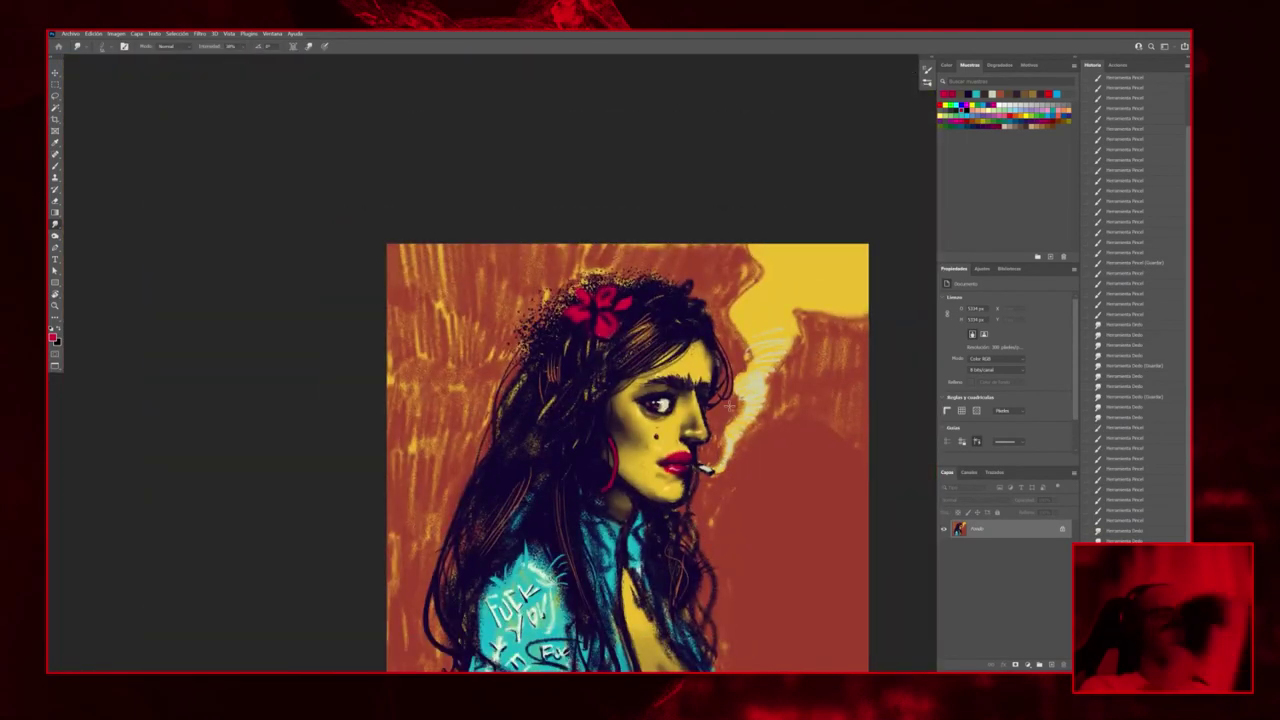
scroll(773, 454, down, 1)
scroll(670, 407, down, 1)
scroll(670, 407, up, 6)
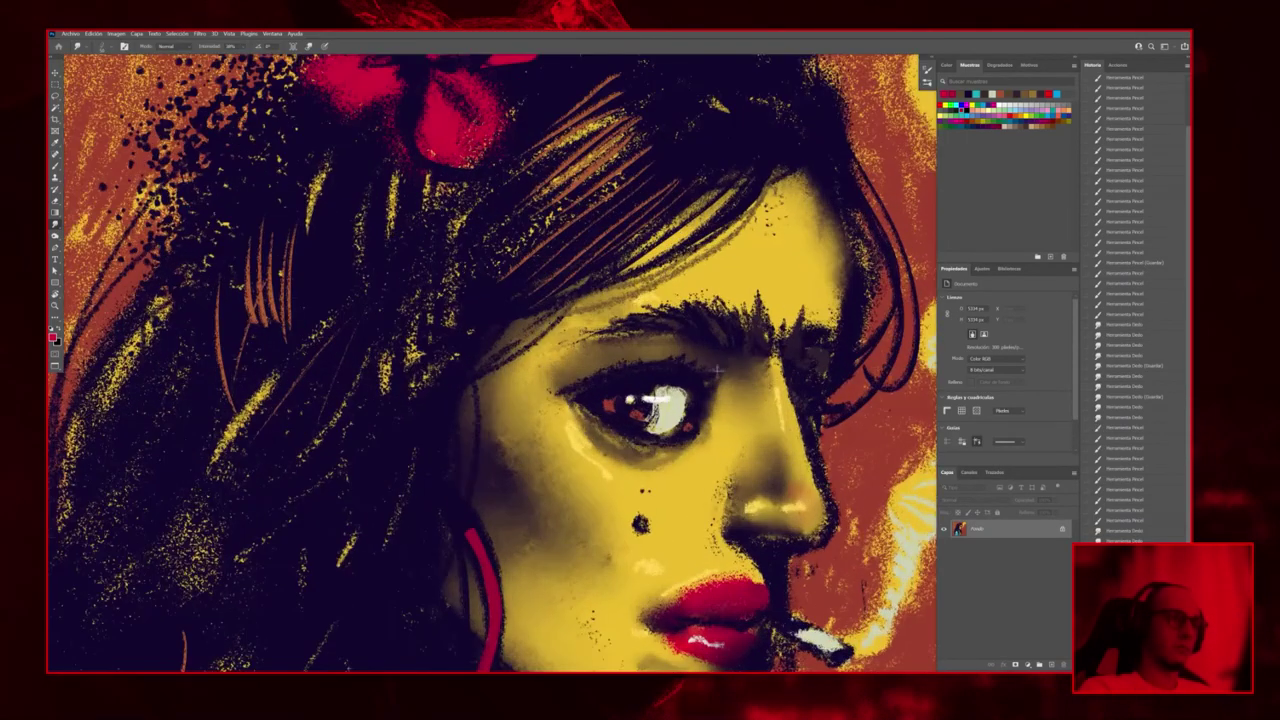
click(1051, 665)
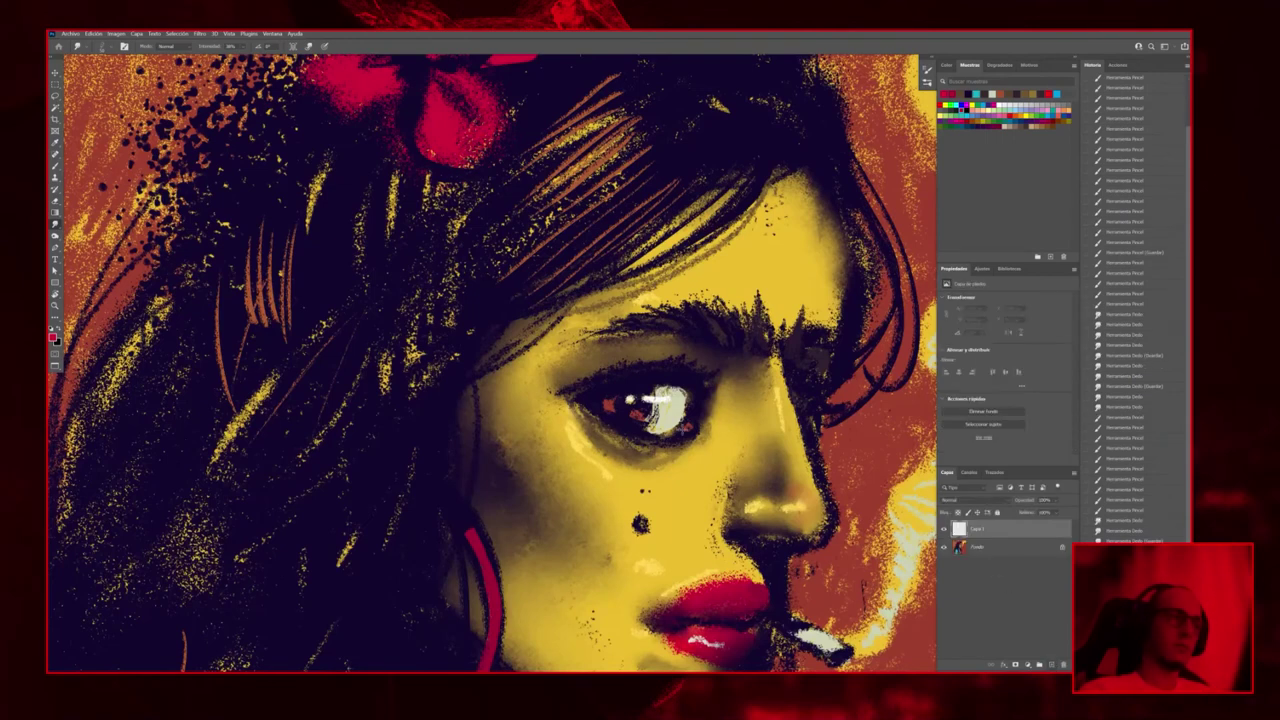
click(650, 412)
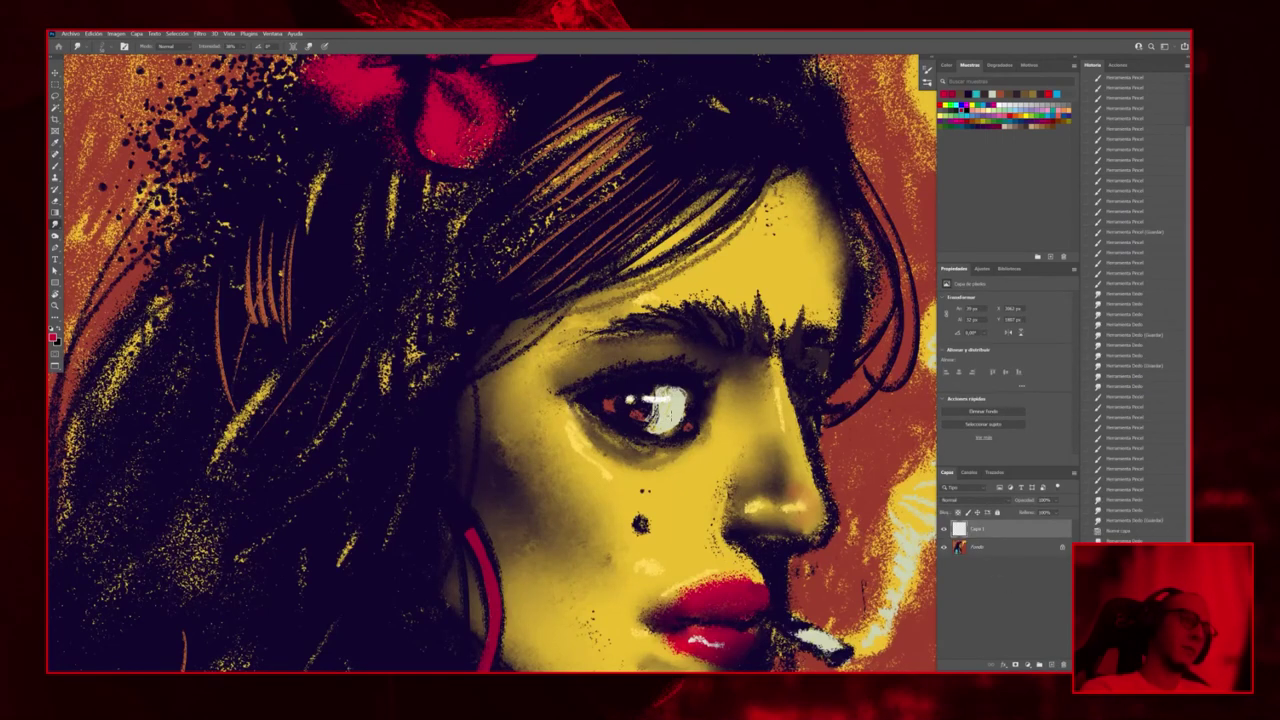
click(650, 413)
click(648, 414)
click(637, 419)
Brush off-white over the iris and pupil on the new layer until the whole eyeball is covered
key(b)
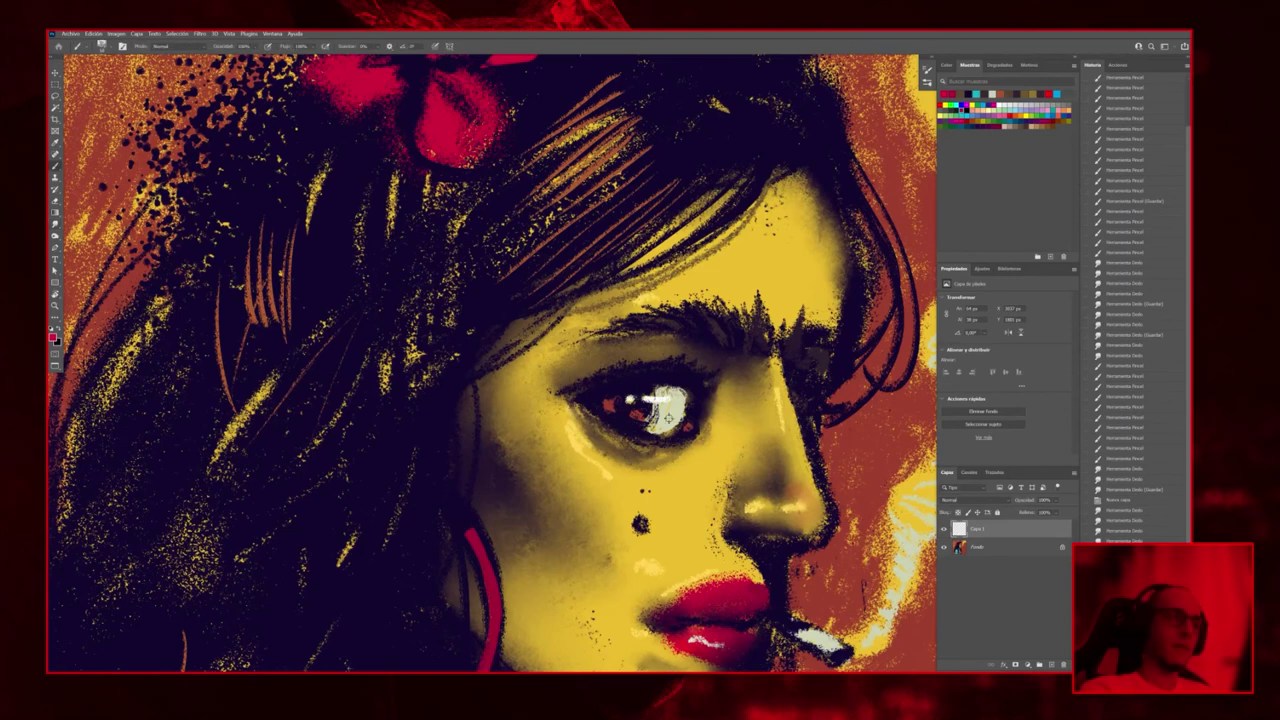
click(648, 412)
scroll(648, 412, down, 1)
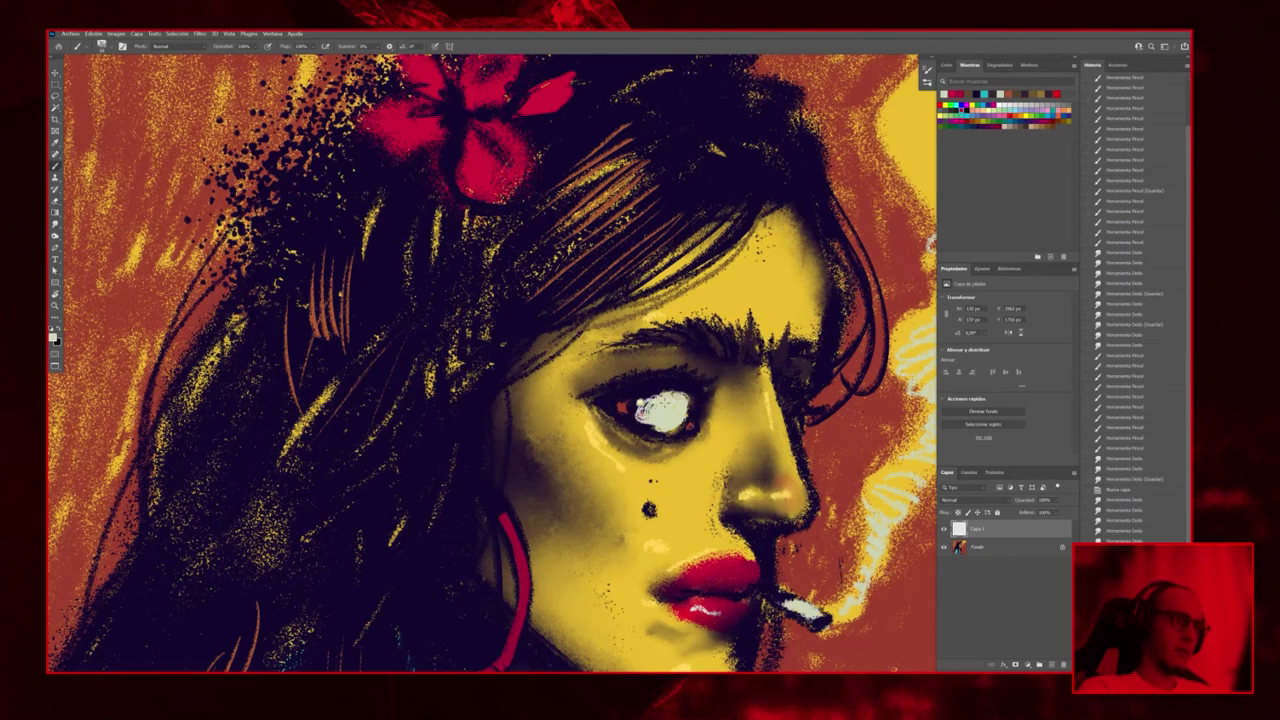
click(648, 412)
click(649, 413)
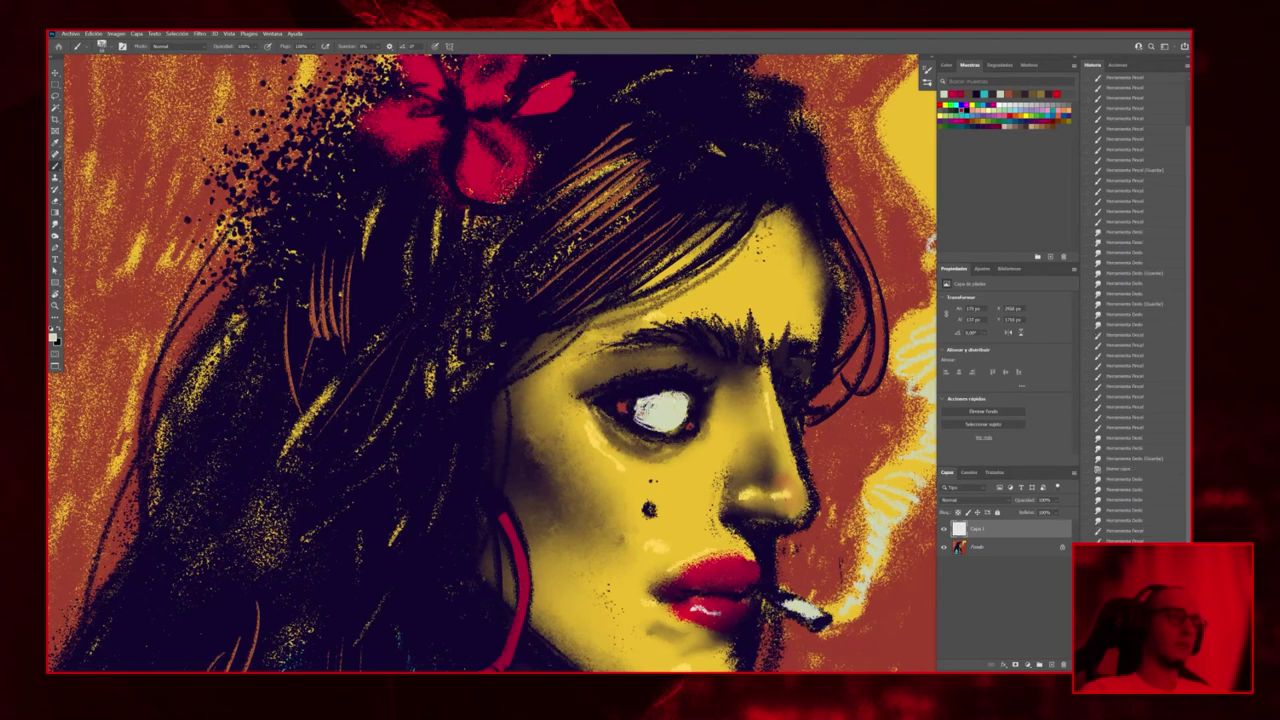
scroll(626, 405, down, 3)
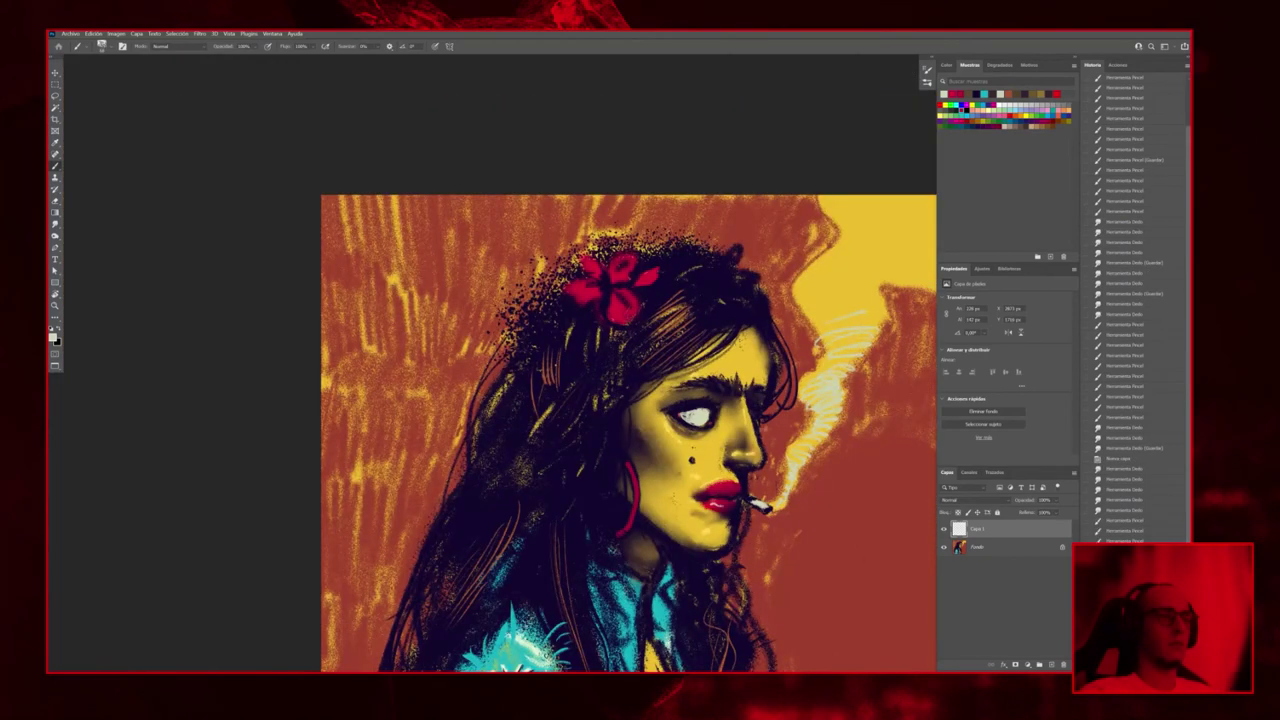
scroll(626, 405, up, 3)
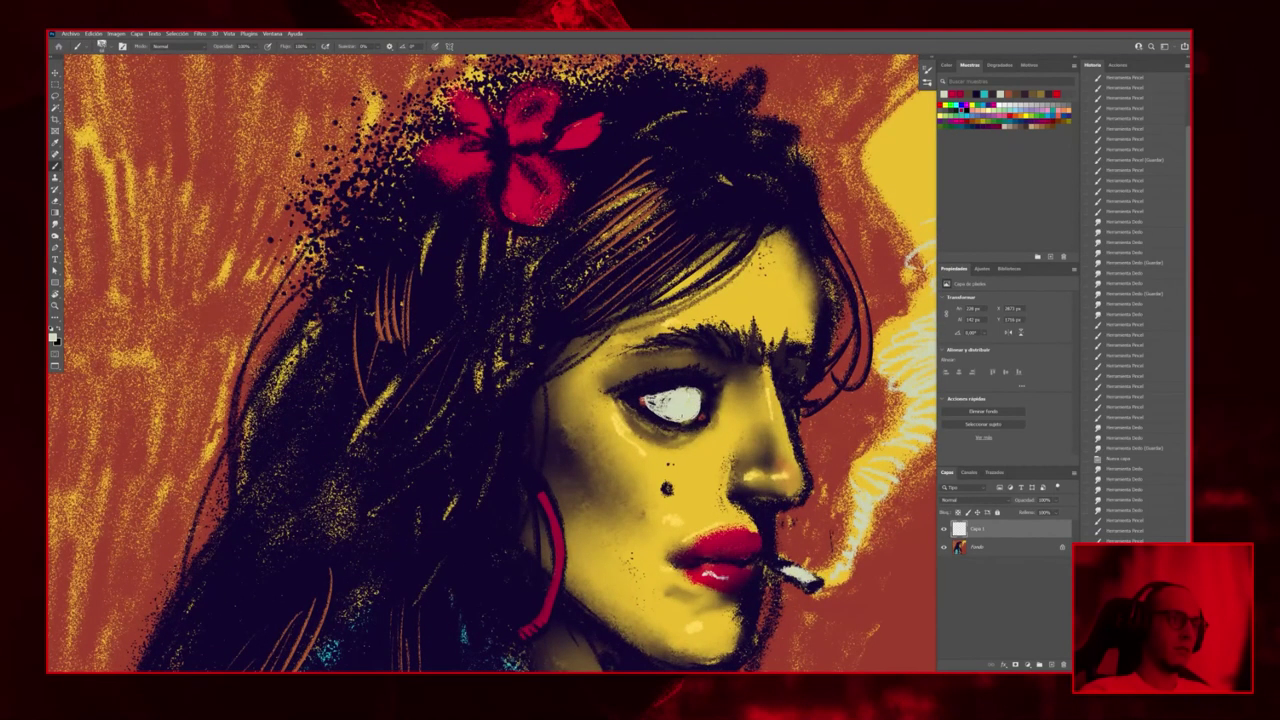
drag(671, 382, 680, 382)
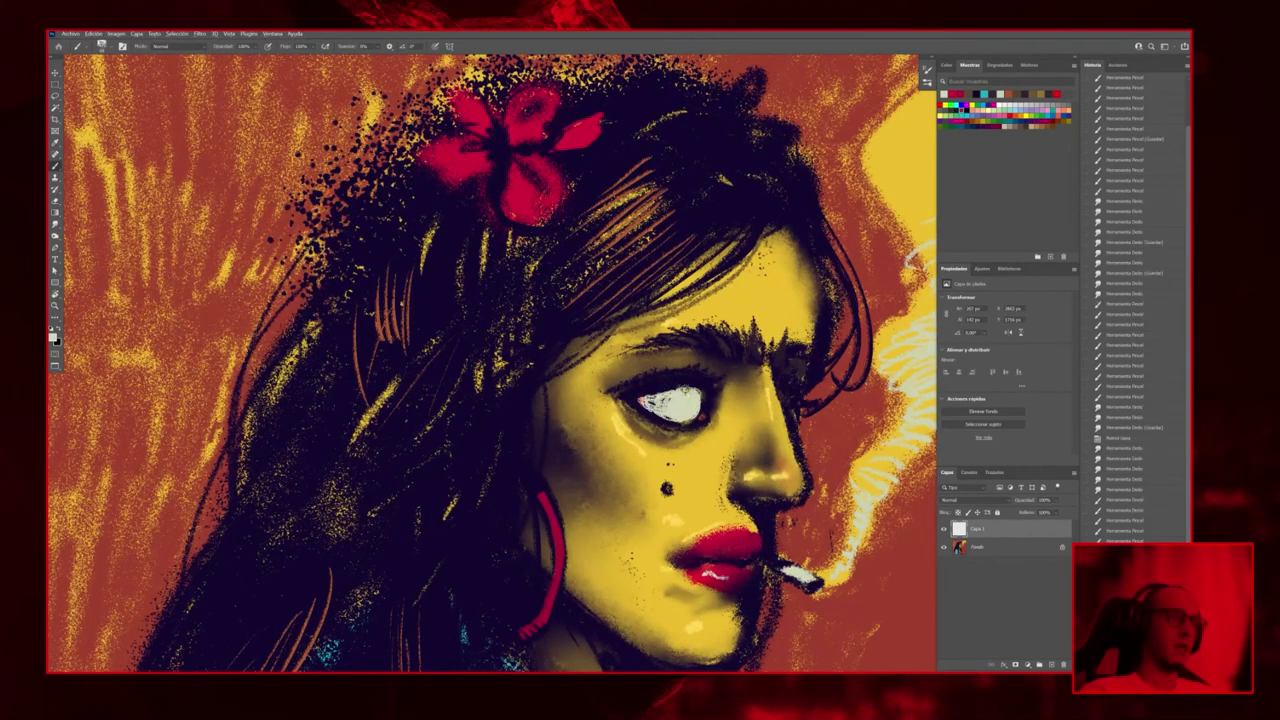
Sample a dark tone and paint a narrow, cat-like slit pupil with dark edge lines in the white eye
alt+click(676, 388)
scroll(700, 400, down, 3)
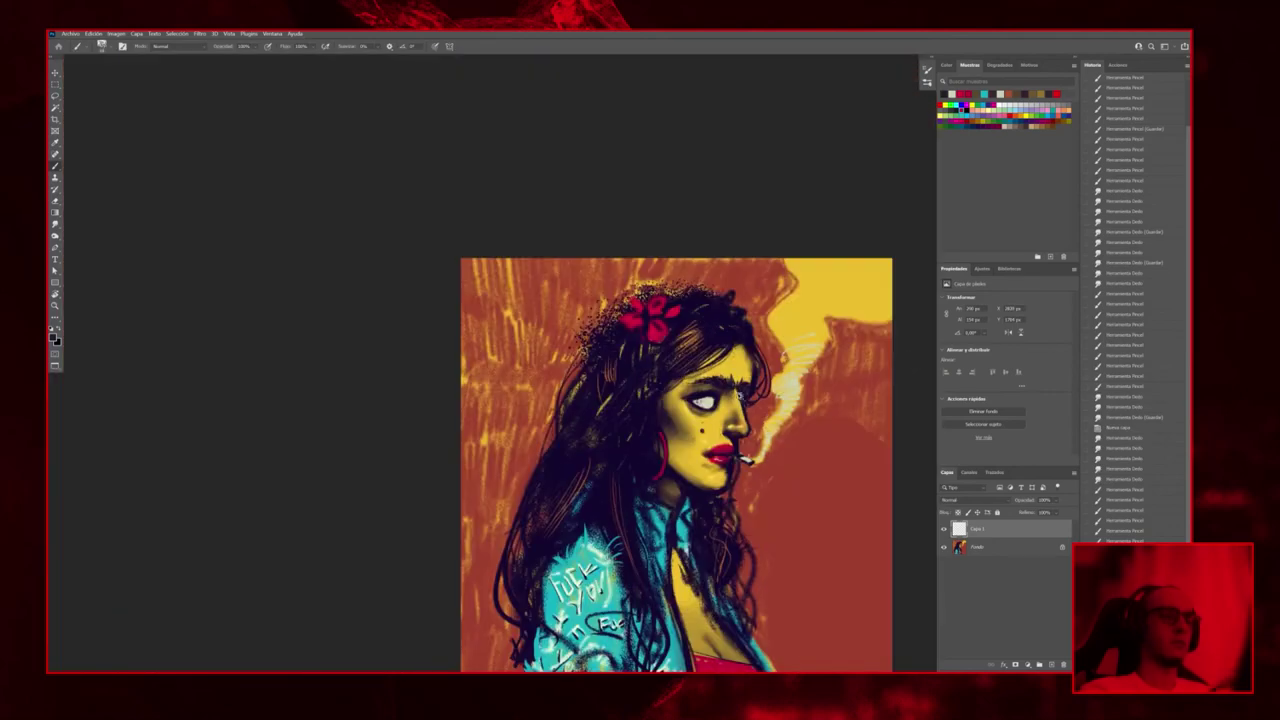
scroll(734, 384, up, 3)
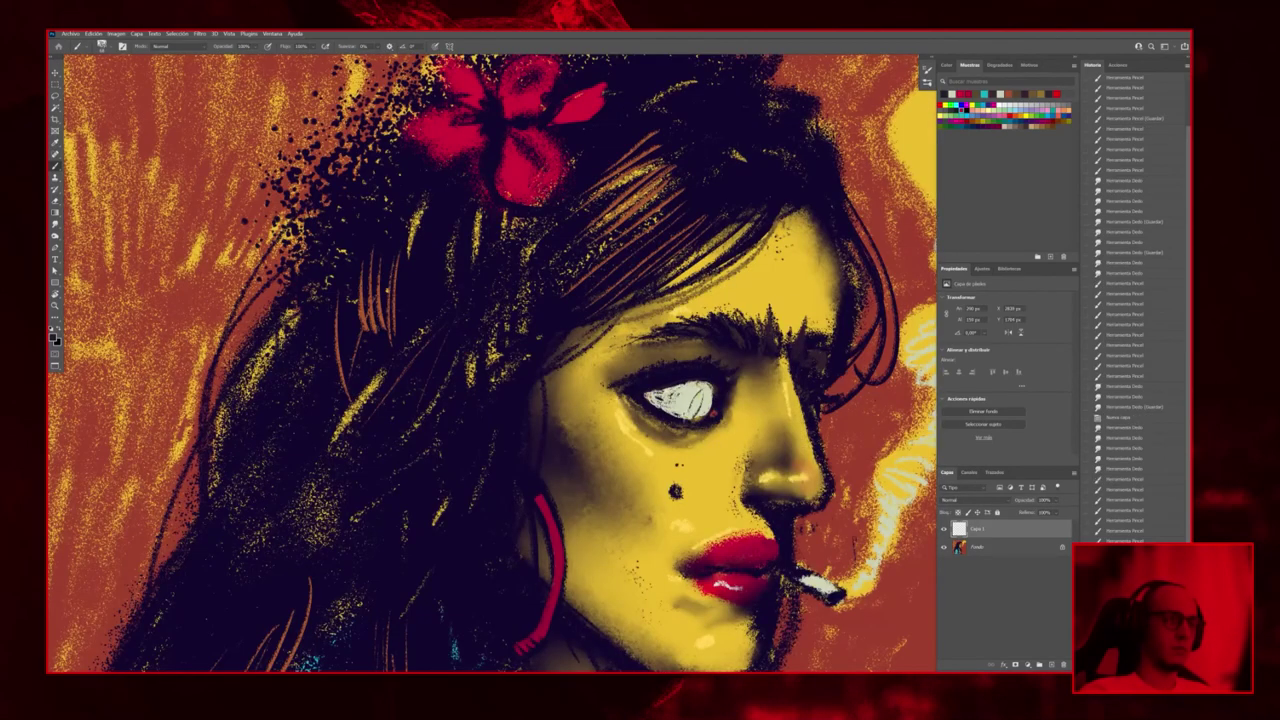
scroll(690, 400, down, 3)
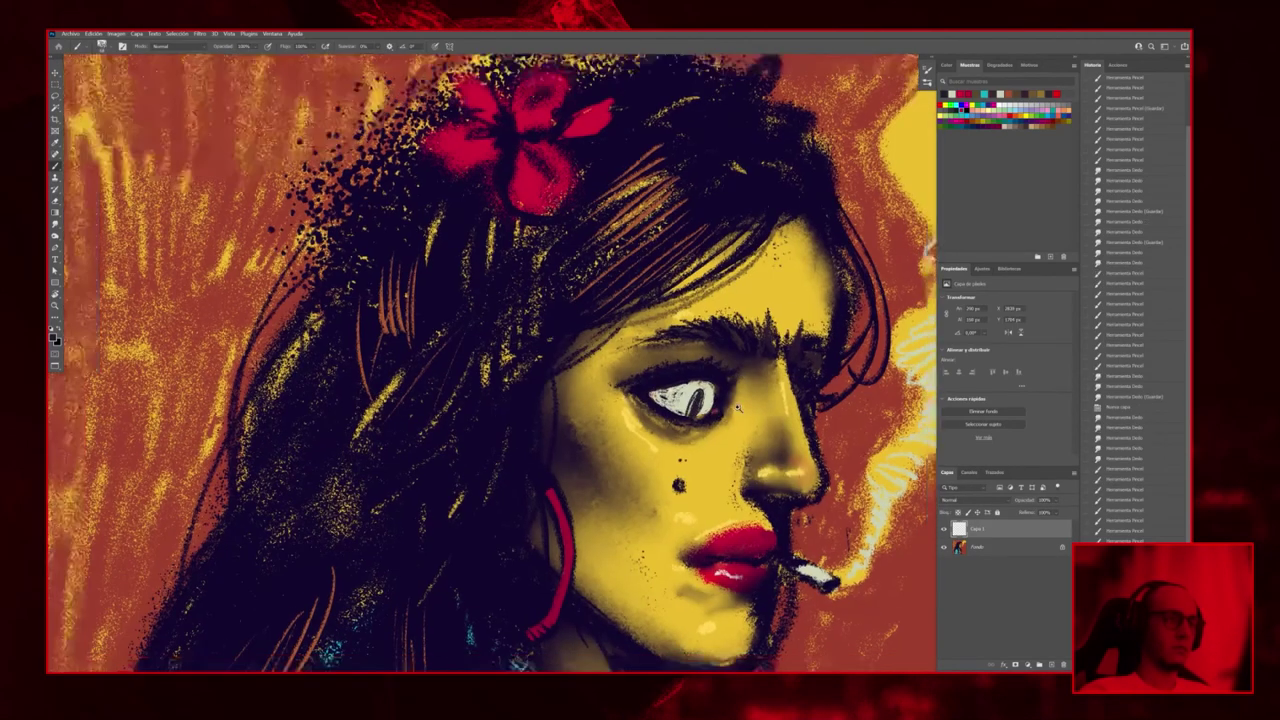
scroll(740, 365, up, 3)
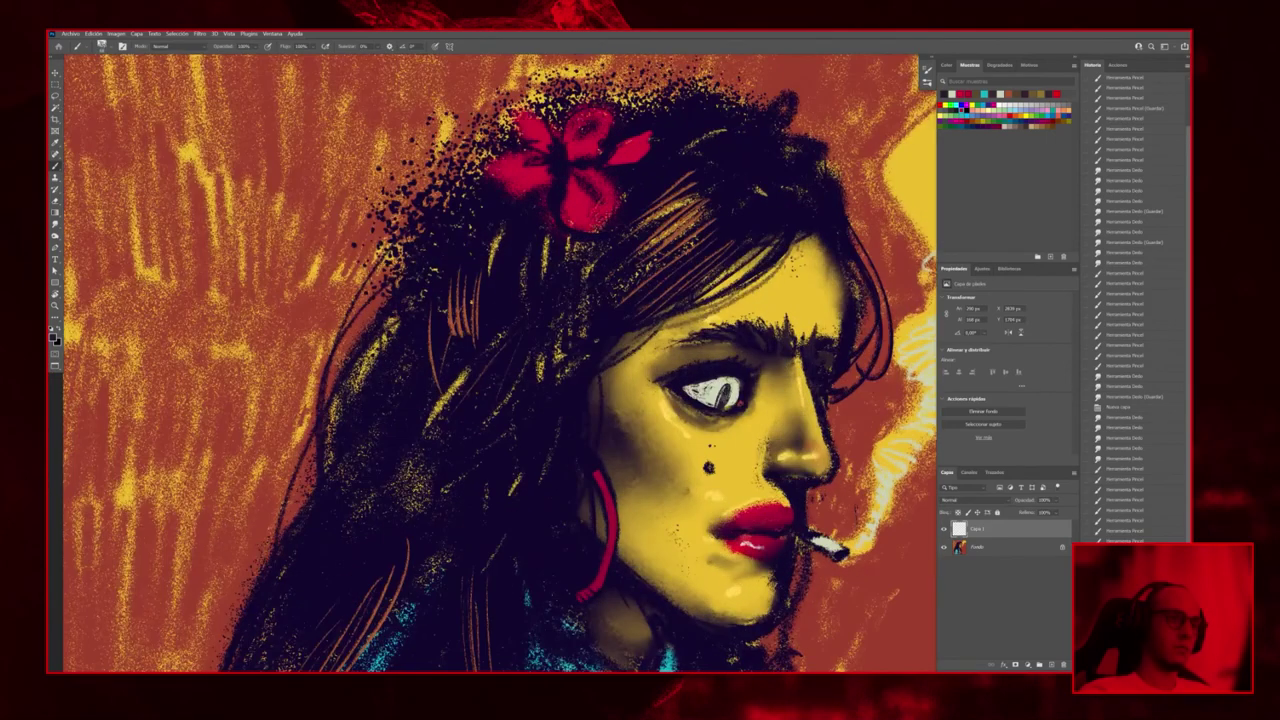
drag(745, 190, 790, 240)
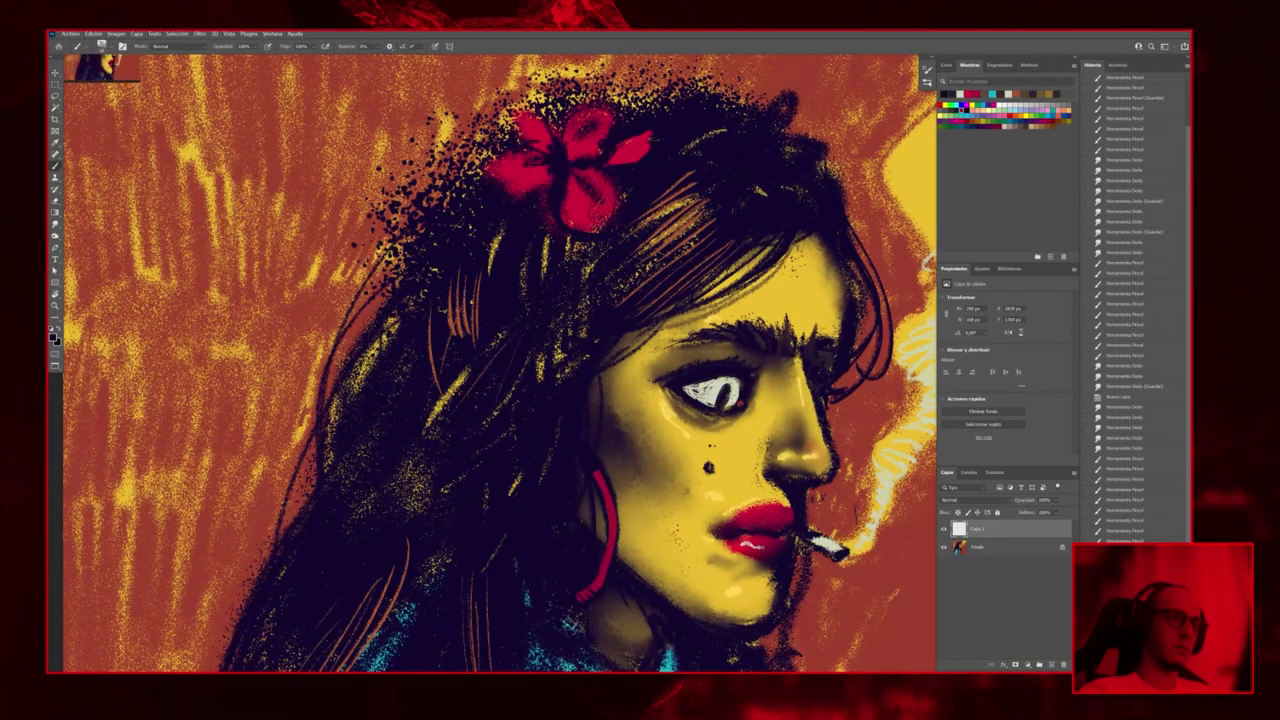
scroll(722, 396, down, 4)
scroll(805, 575, up, 4)
scroll(720, 340, up, 1)
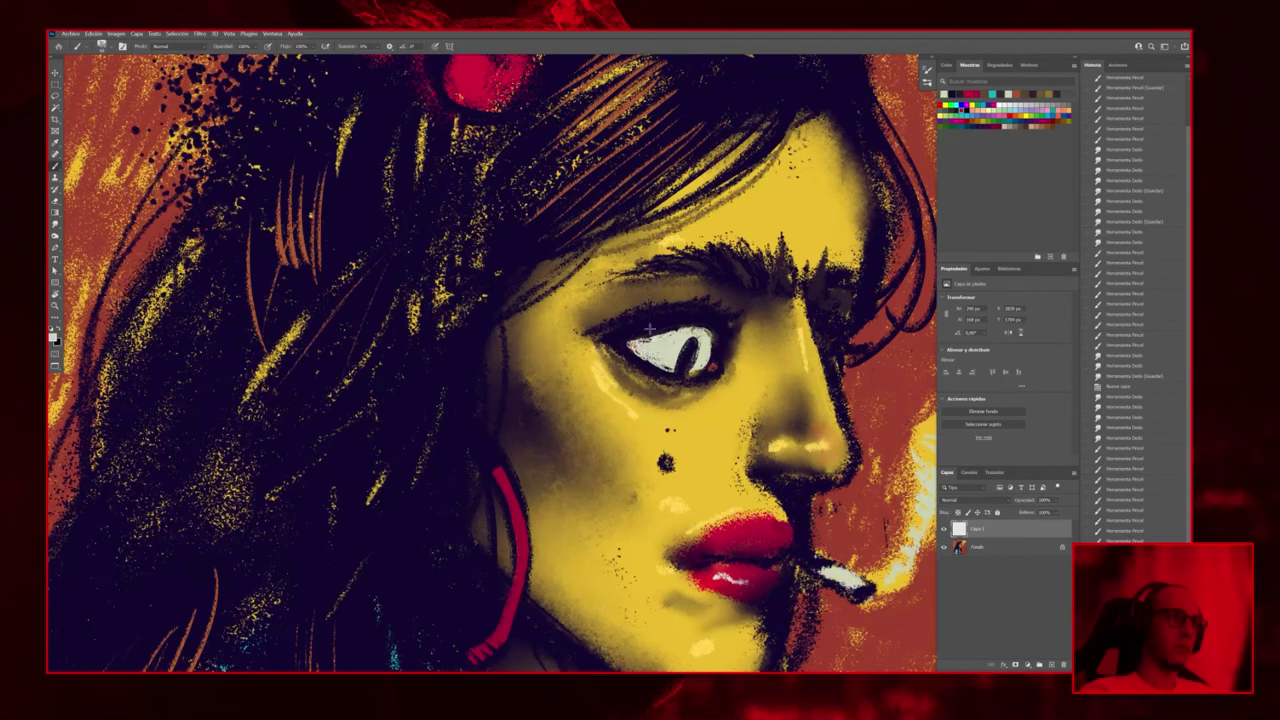
Refine the woman's white eye with small off-white strokes around its edge and dark strokes around the pupil
mouse_move(650, 328)
mouse_down()
mouse_move(615, 345)
mouse_move(710, 318)
mouse_up()
drag(648, 345, 652, 352)
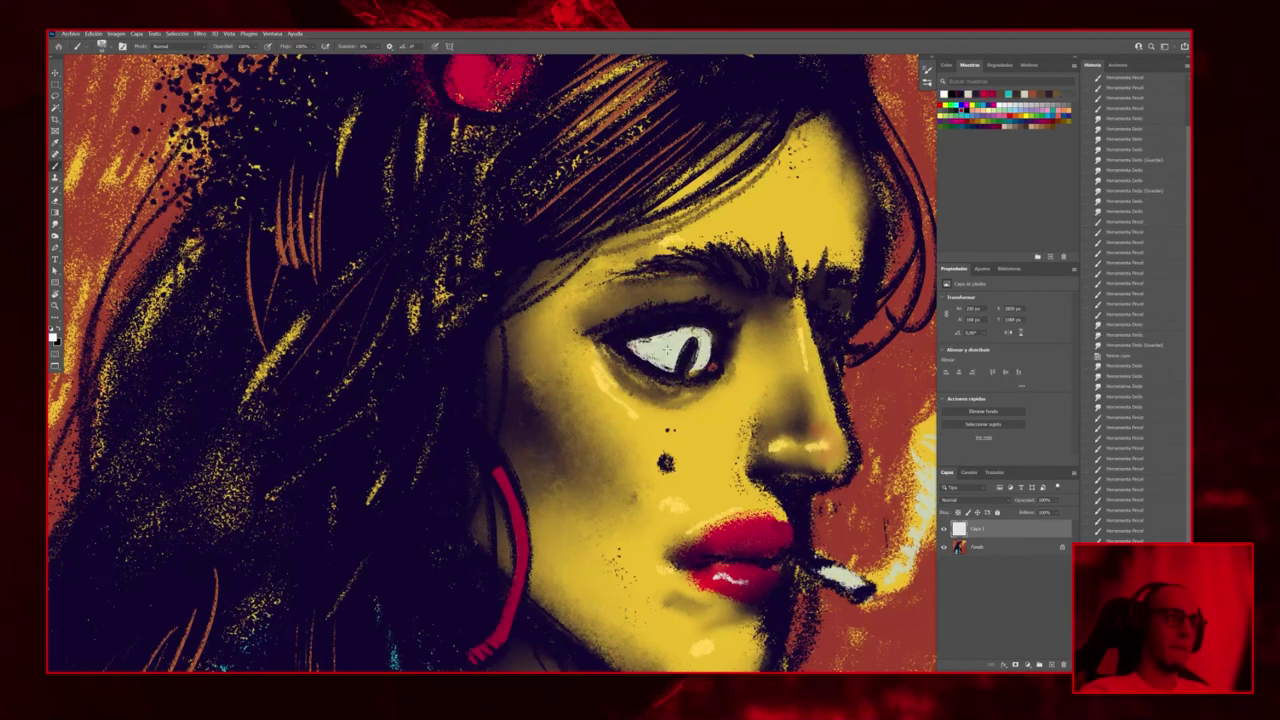
scroll(836, 355, down, 5)
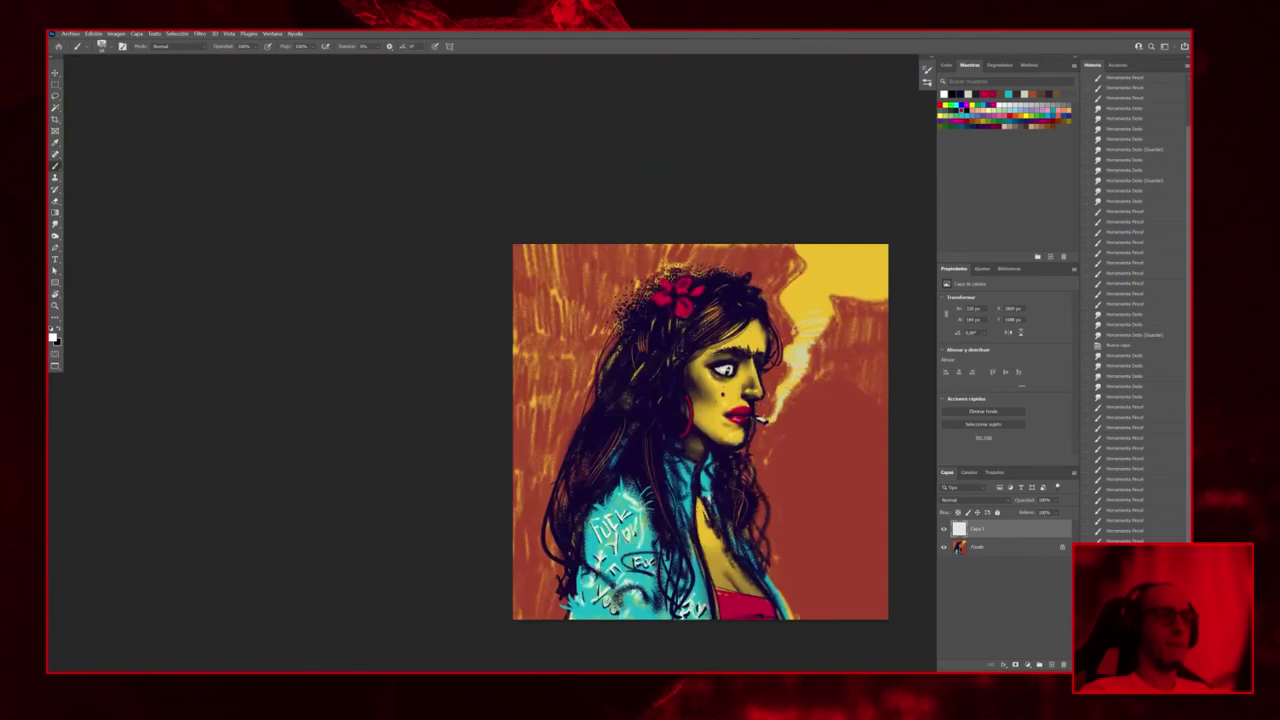
scroll(782, 370, down, 3)
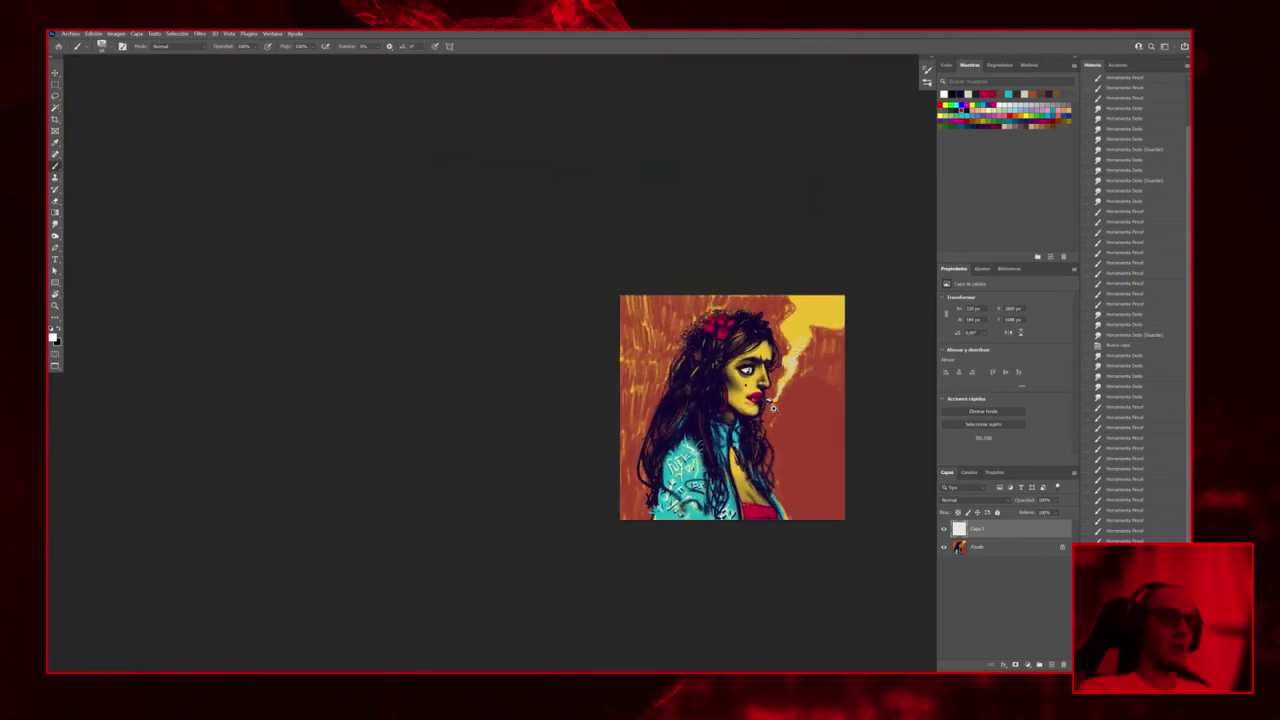
scroll(782, 390, down, 1)
scroll(784, 392, up, 6)
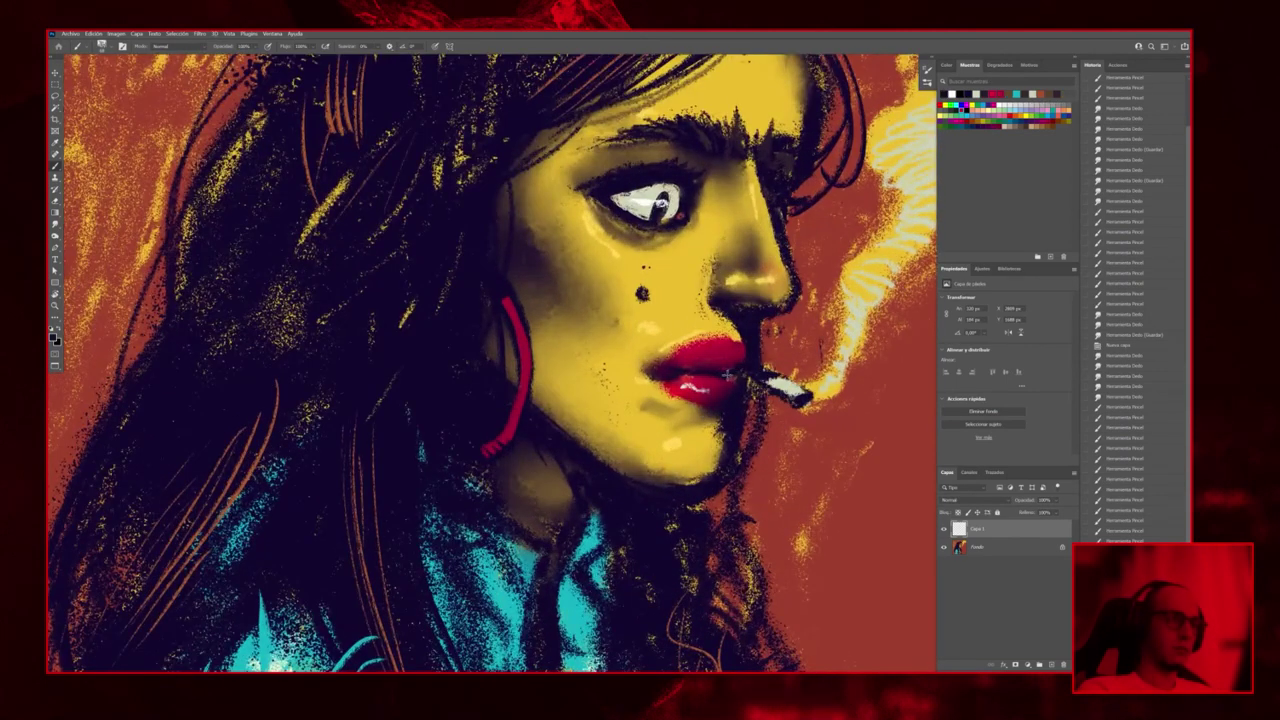
Merge the eye layer into the background and add a new empty layer above it
scroll(803, 338, down, 5)
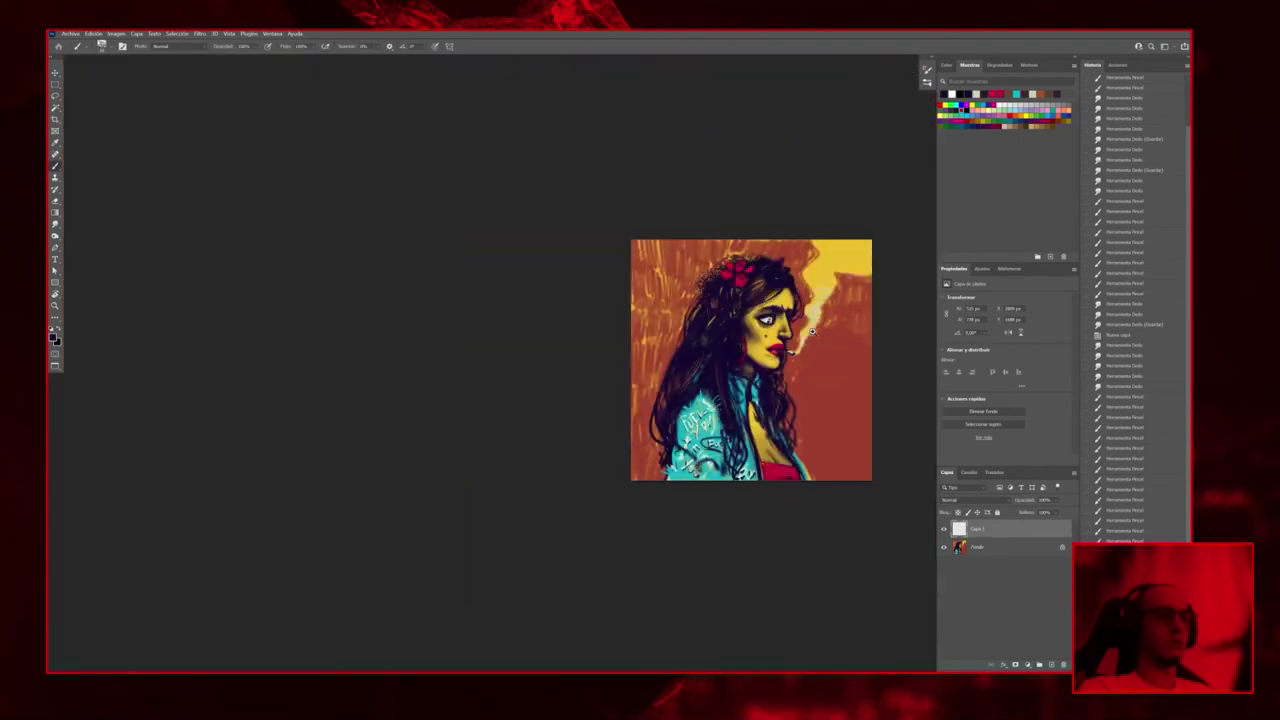
scroll(840, 315, up, 2)
scroll(819, 341, down, 2)
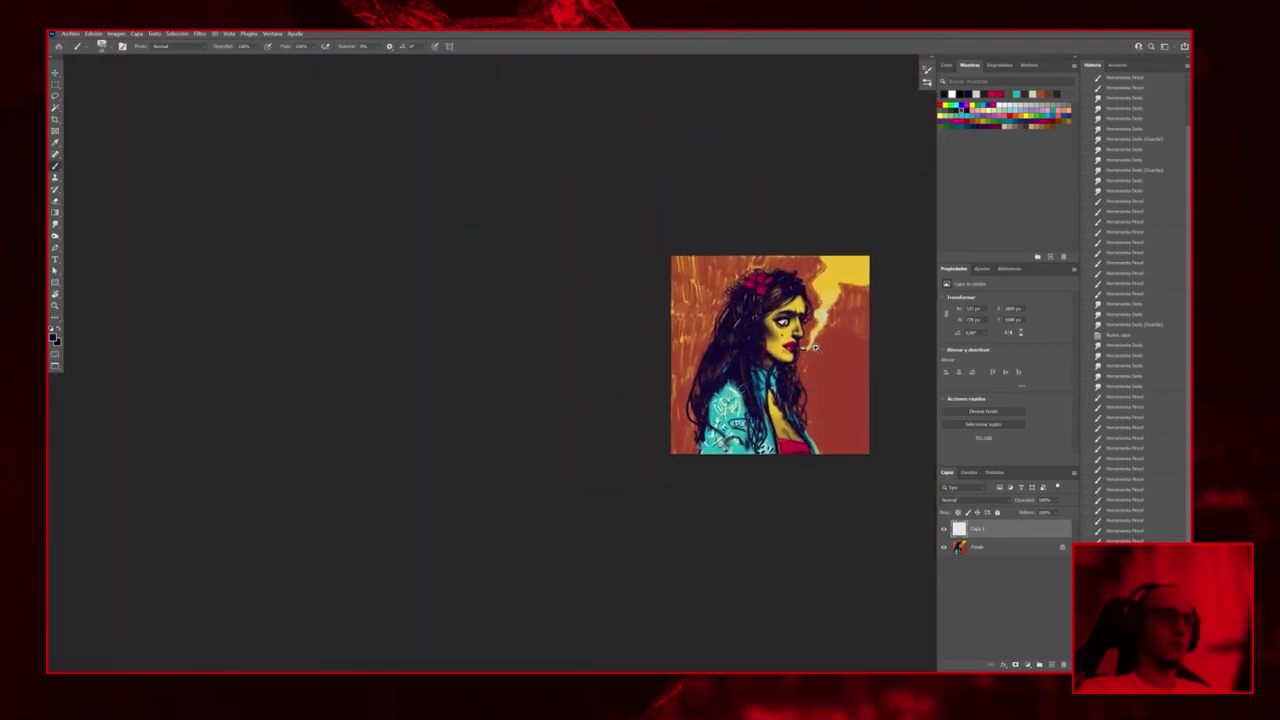
scroll(816, 355, up, 2)
drag(814, 368, 779, 328)
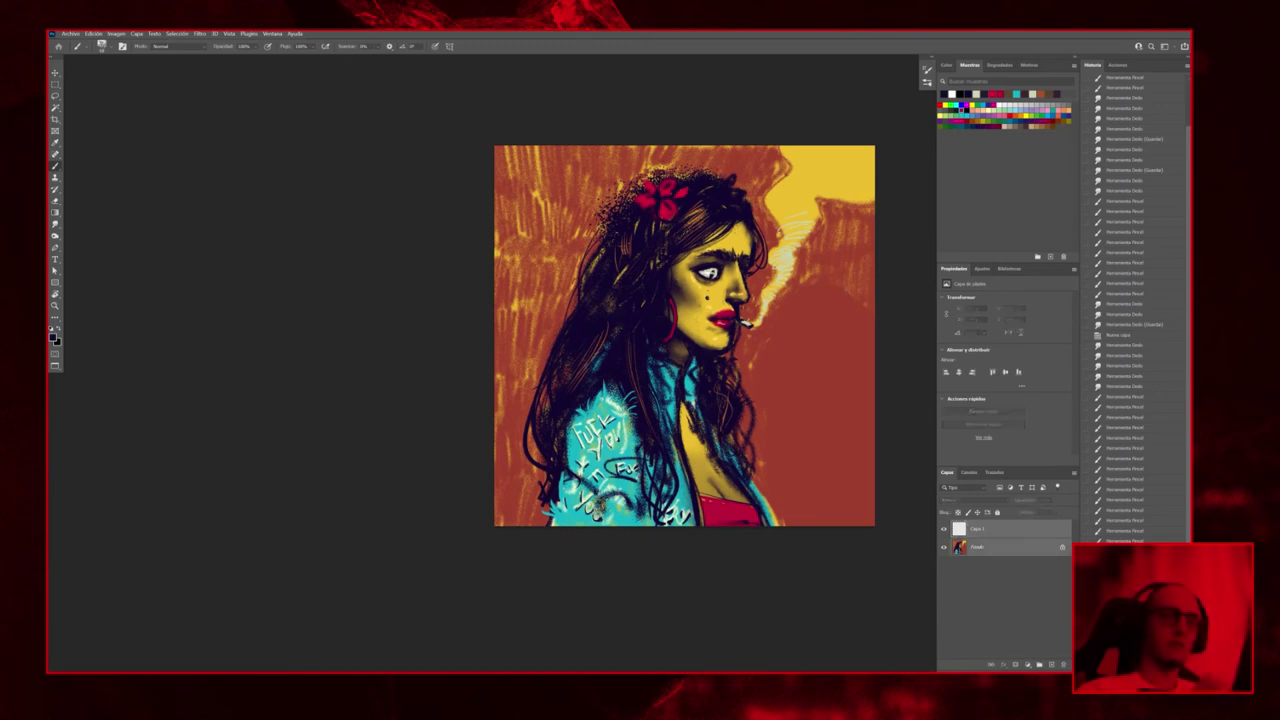
click(1063, 665)
key(ctrl+z)
scroll(808, 306, up, 2)
drag(771, 374, 701, 401)
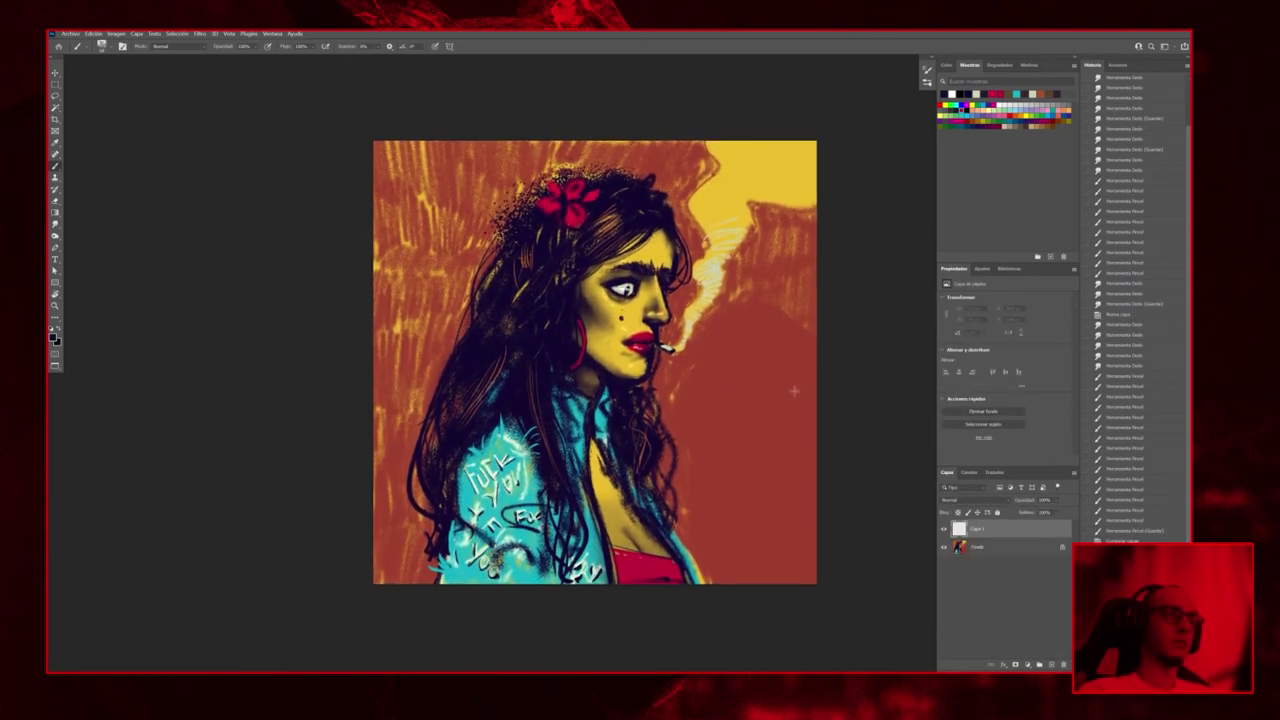
Choose a dark crimson and paint a column with a capital, a base and a few leaves on the red background beside the woman
click(53, 337)
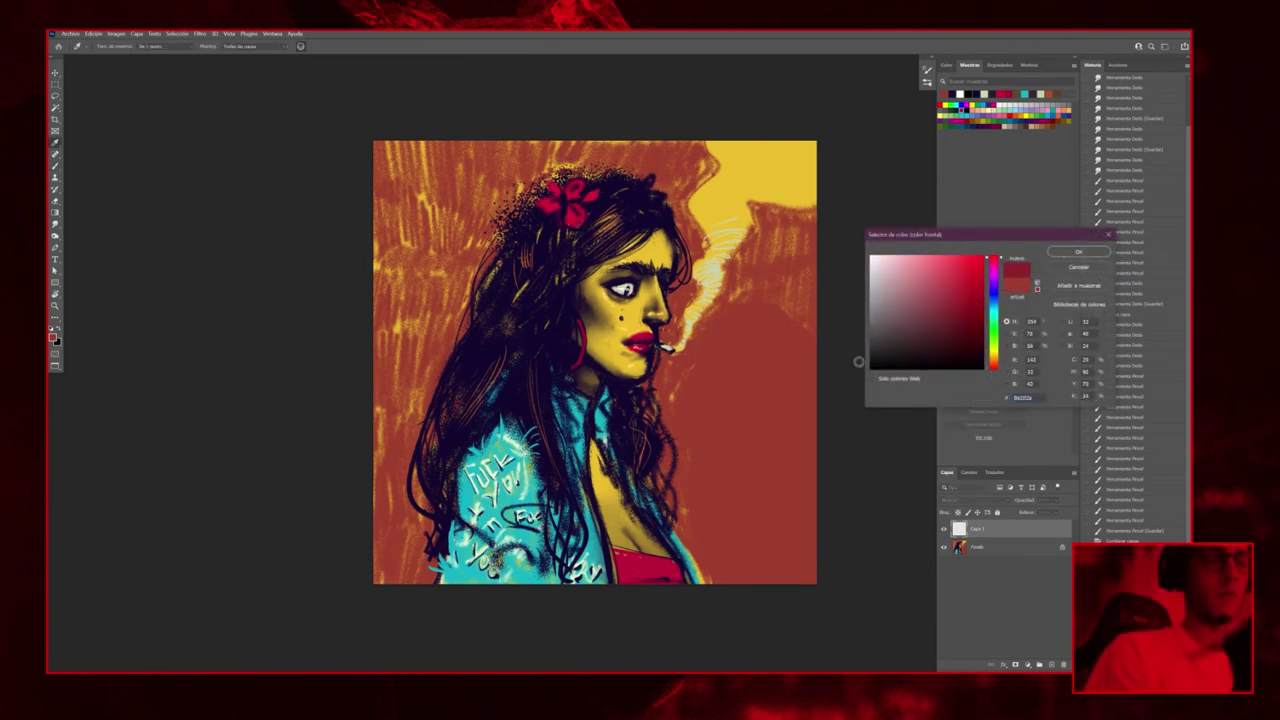
key(Return)
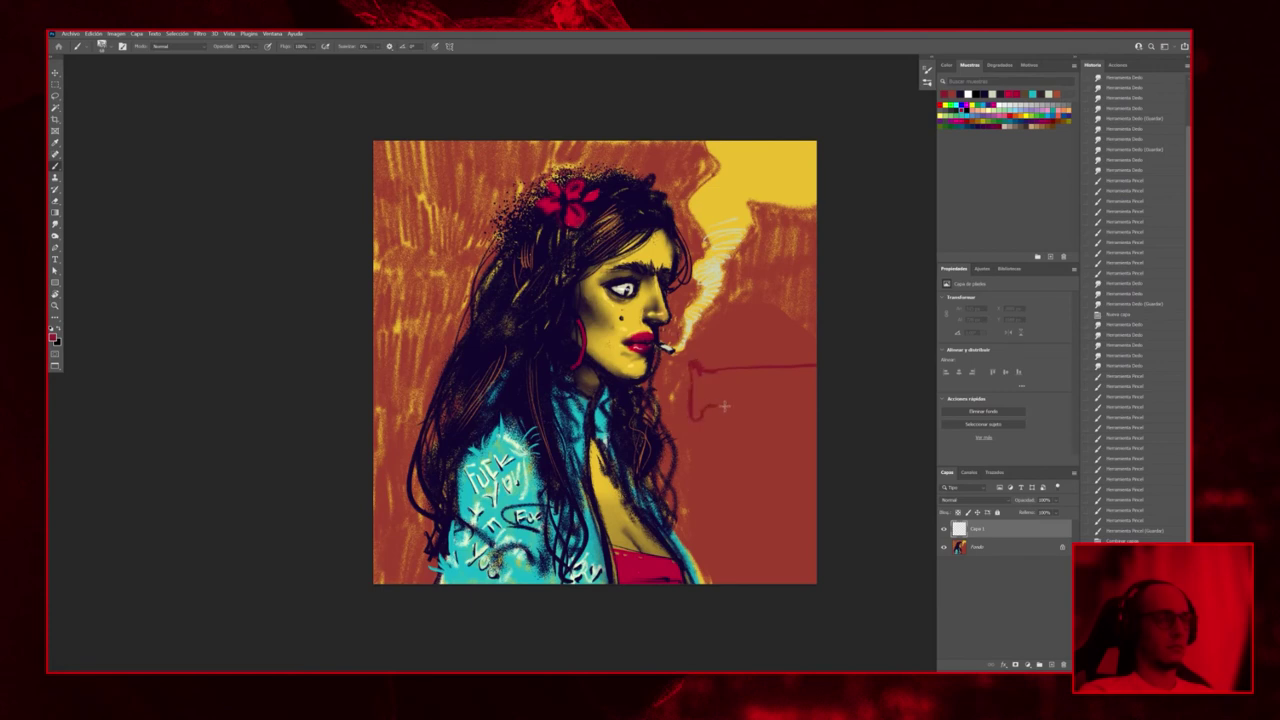
drag(796, 396, 818, 401)
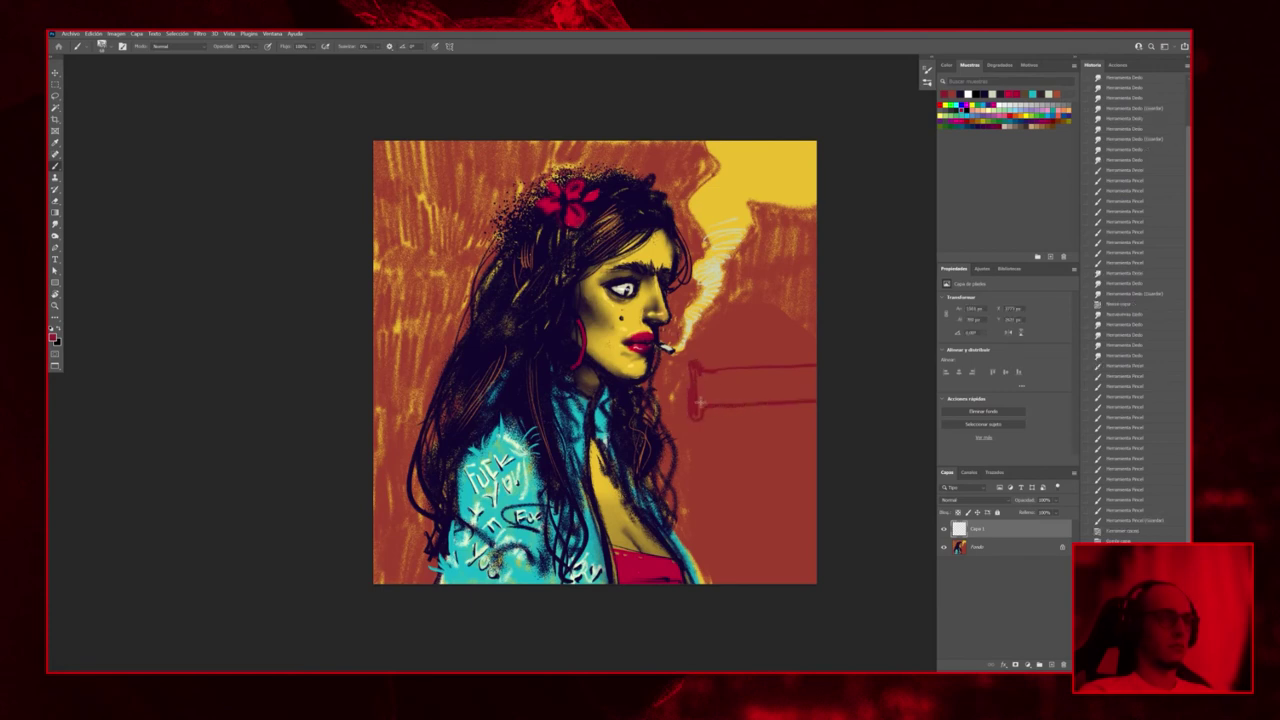
mouse_move(700, 402)
mouse_down()
mouse_move(712, 381)
mouse_move(759, 370)
mouse_move(734, 387)
mouse_move(757, 393)
mouse_move(713, 392)
mouse_move(722, 369)
mouse_move(818, 371)
mouse_move(707, 387)
mouse_move(818, 388)
mouse_move(803, 398)
mouse_move(702, 400)
mouse_up()
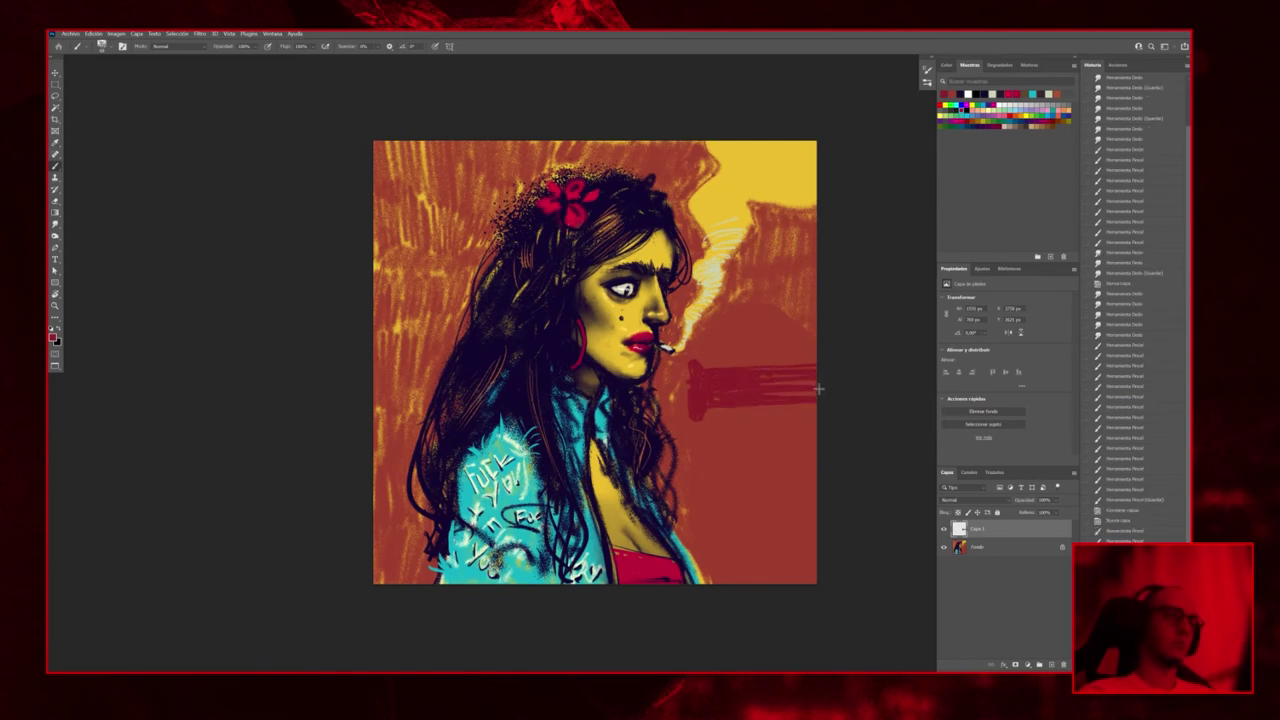
mouse_move(760, 410)
mouse_down()
mouse_move(762, 547)
mouse_move(744, 566)
mouse_move(819, 563)
mouse_move(793, 529)
mouse_move(792, 443)
mouse_move(816, 410)
mouse_move(776, 436)
mouse_move(778, 410)
mouse_move(782, 466)
mouse_move(768, 418)
mouse_move(792, 540)
mouse_move(770, 535)
mouse_move(757, 560)
mouse_move(795, 549)
mouse_move(814, 559)
mouse_move(780, 537)
mouse_move(781, 556)
mouse_move(796, 563)
mouse_move(780, 525)
mouse_up()
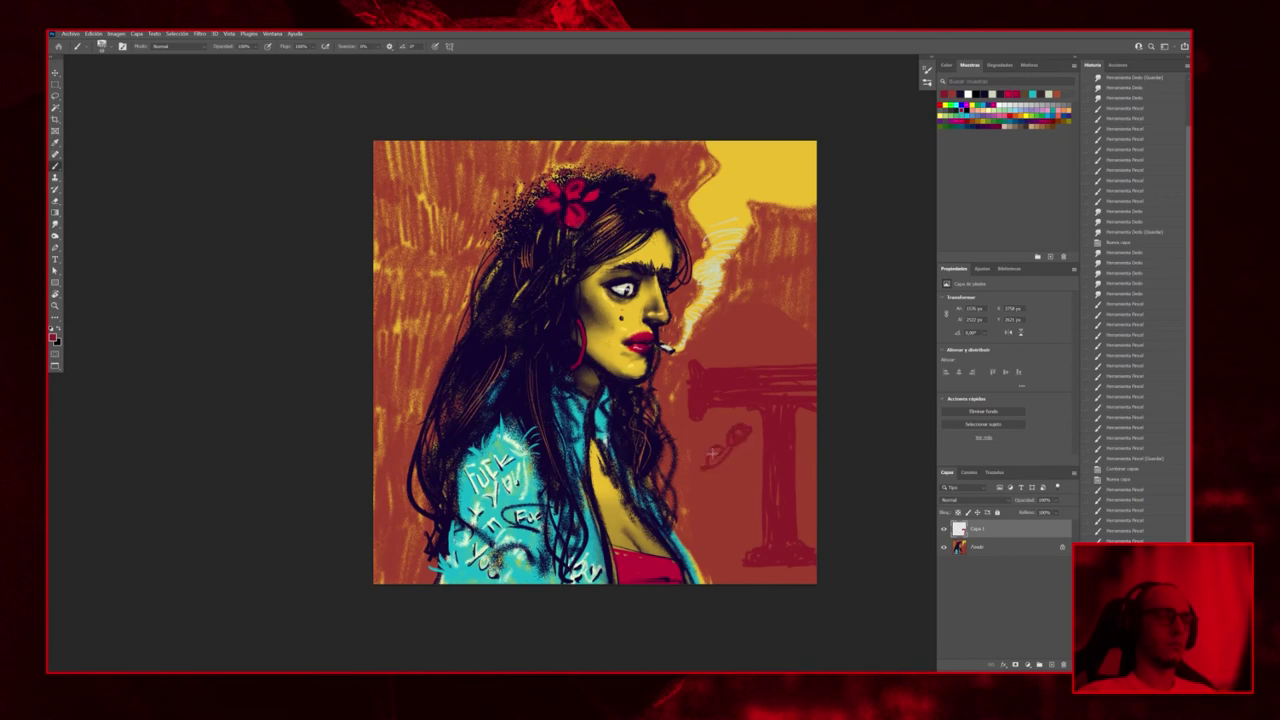
mouse_move(730, 496)
mouse_down()
mouse_move(743, 414)
mouse_move(705, 422)
mouse_move(724, 428)
mouse_move(699, 439)
mouse_move(736, 428)
mouse_up()
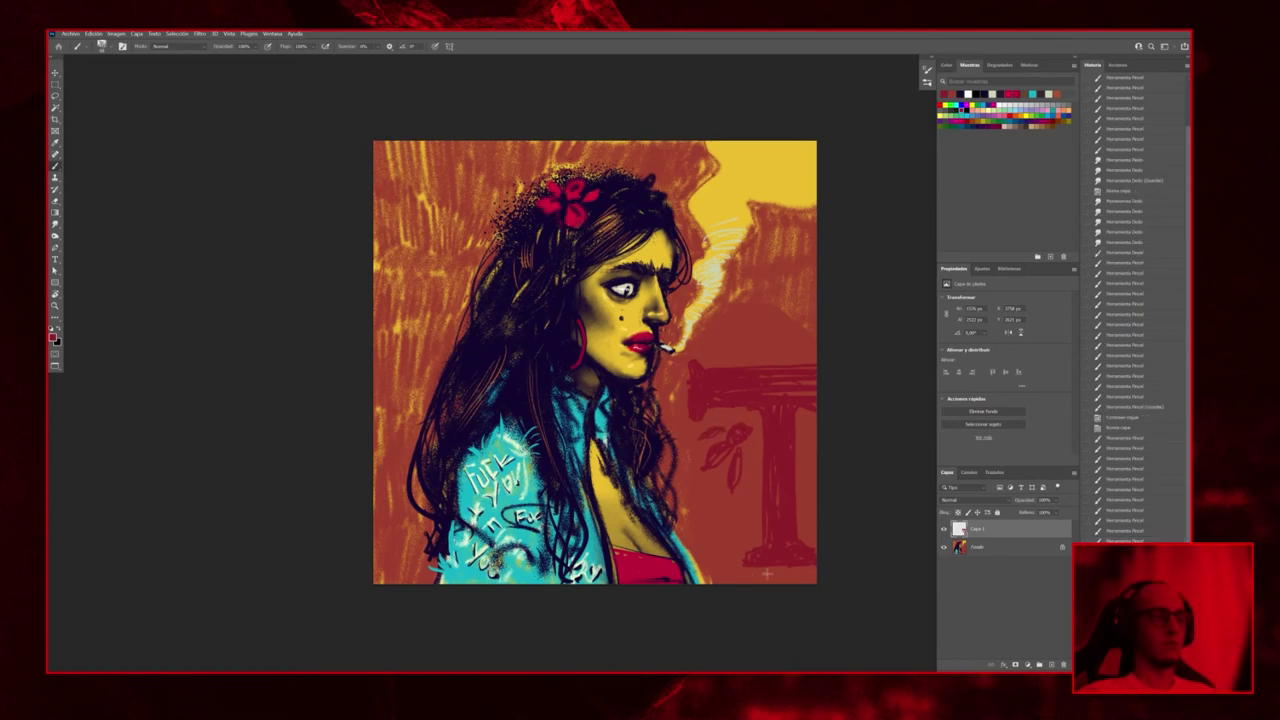
drag(818, 571, 746, 574)
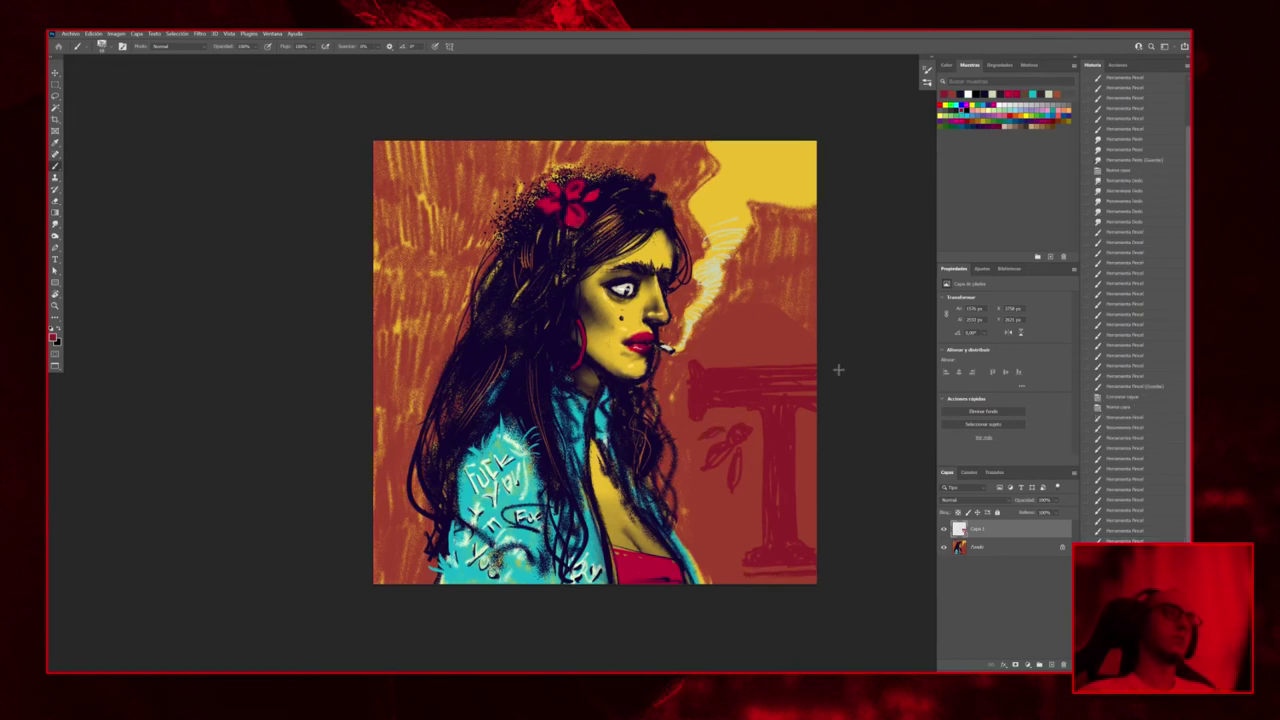
Delete the layer holding the painted column and leaves, then check the whole portrait without them
scroll(820, 414, down, 4)
scroll(826, 409, up, 1)
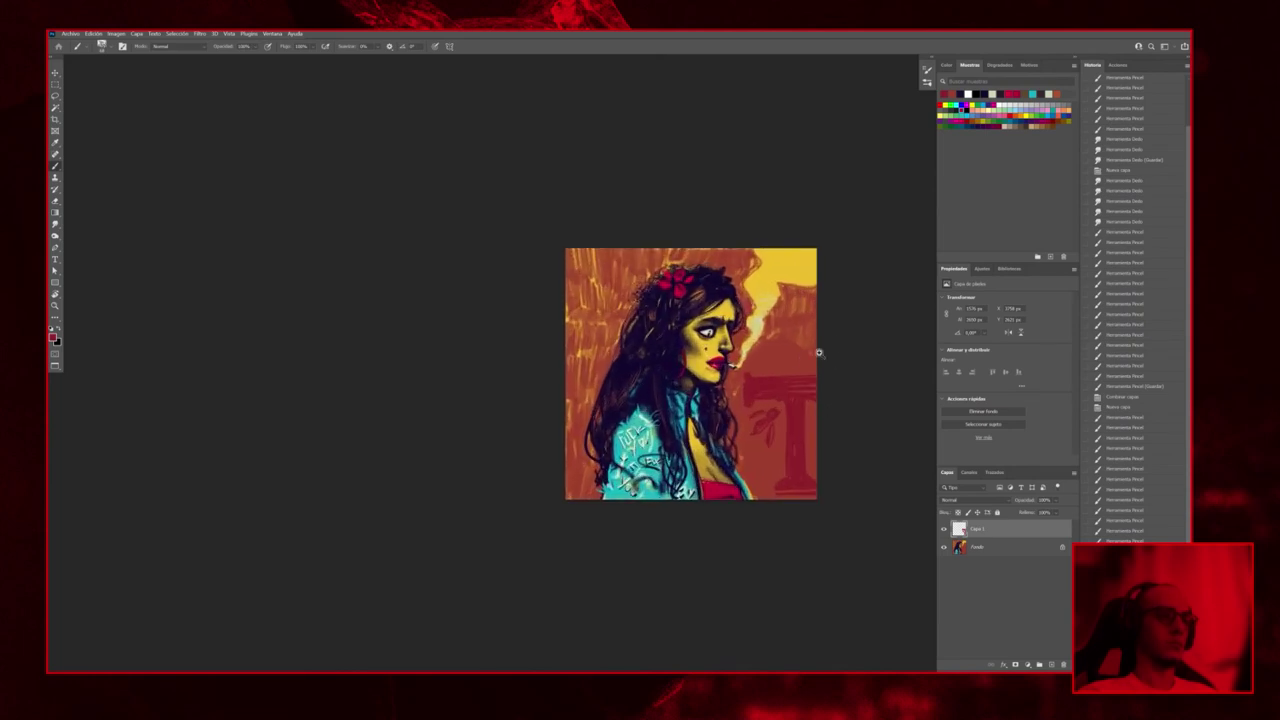
scroll(817, 354, up, 3)
key(ctrl+e)
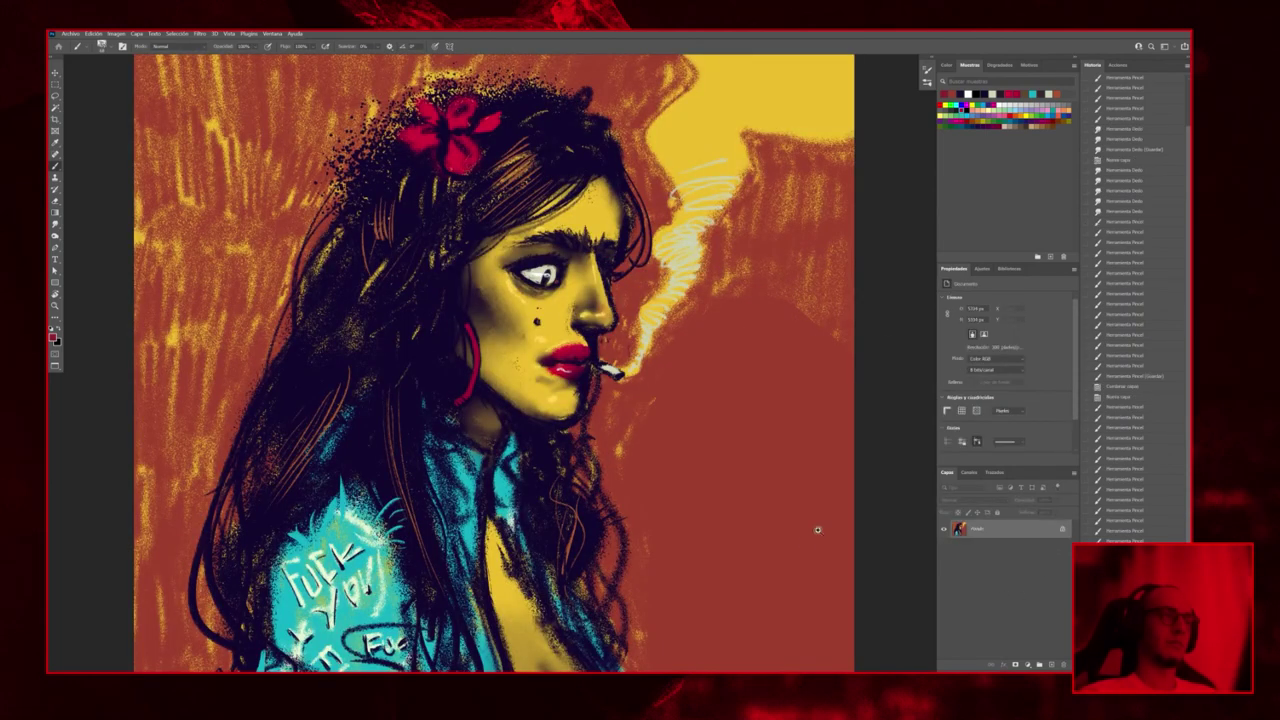
scroll(817, 523, down, 5)
scroll(897, 479, up, 3)
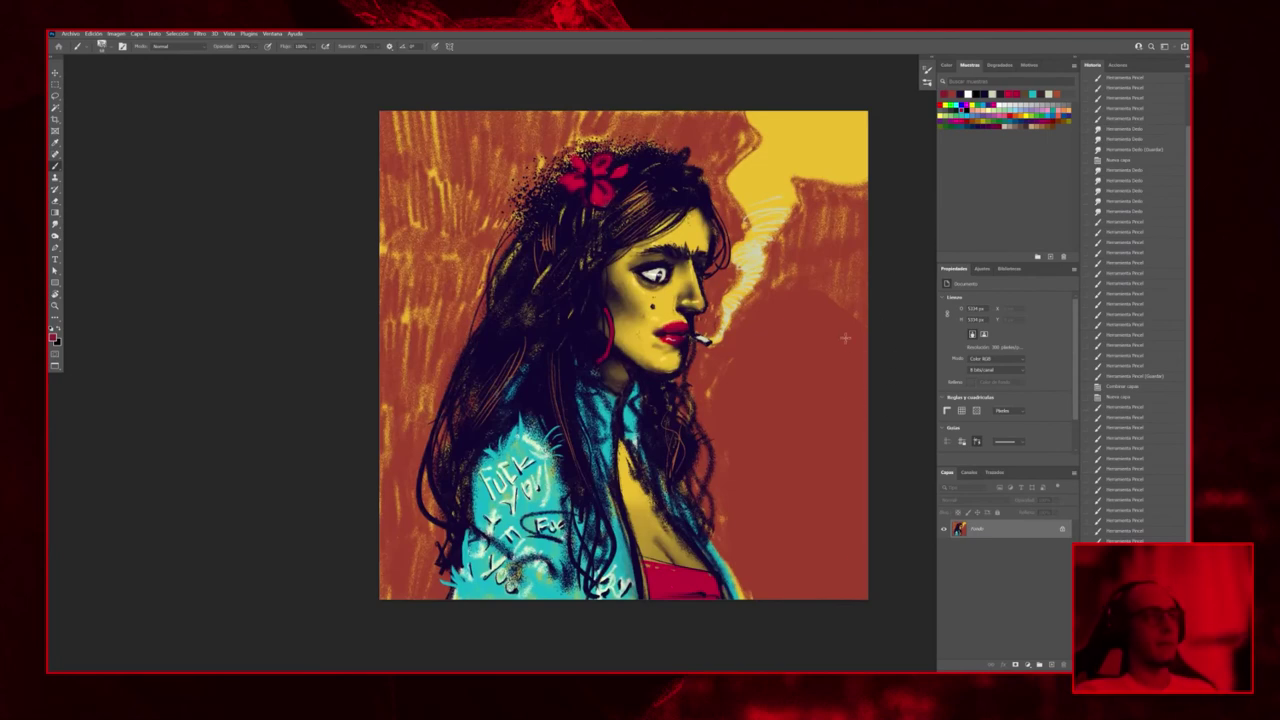
scroll(822, 398, down, 2)
scroll(822, 398, down, 1)
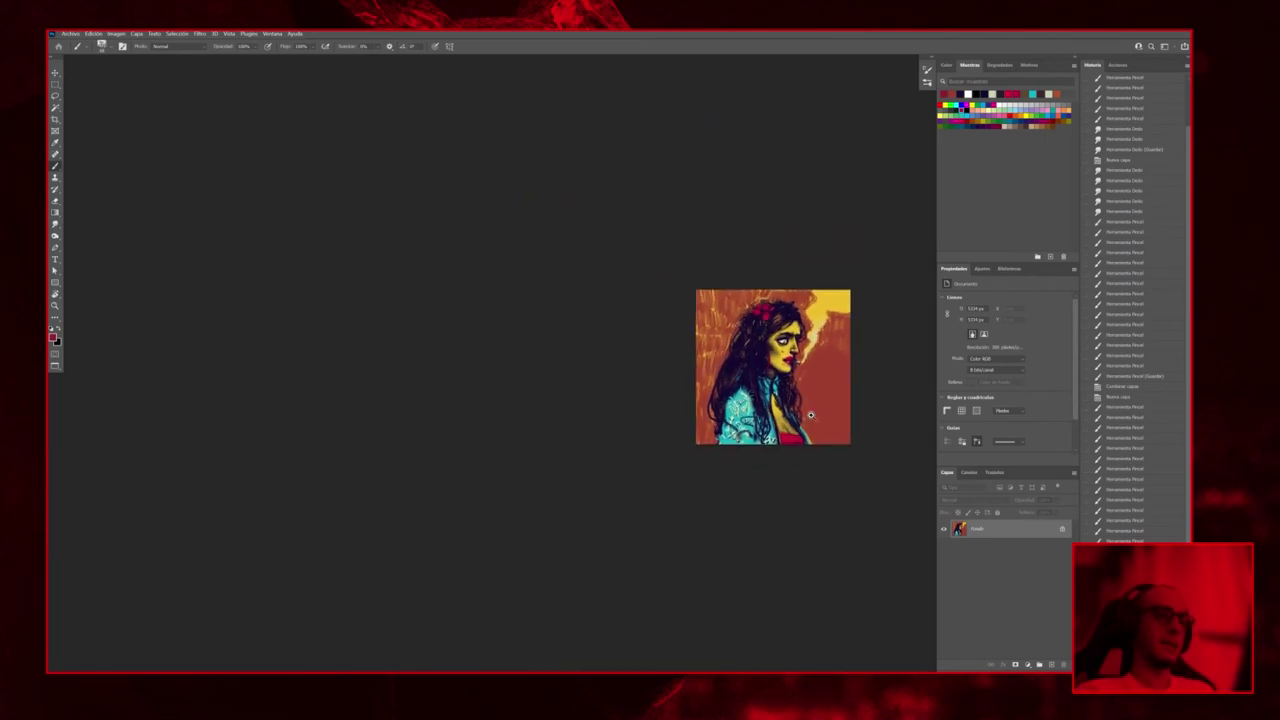
Set the foreground colour to a medium blue, try a thin stroke on the woman's chest and undo it
scroll(808, 418, up, 5)
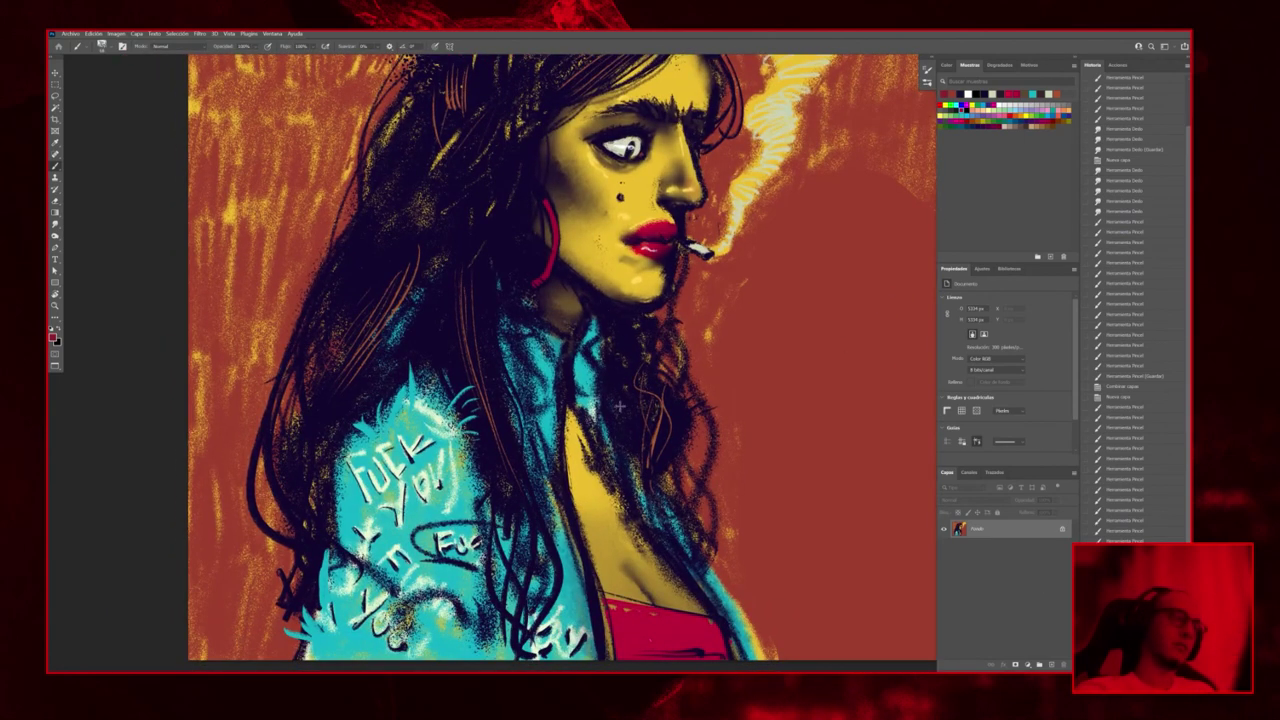
alt+click(586, 487)
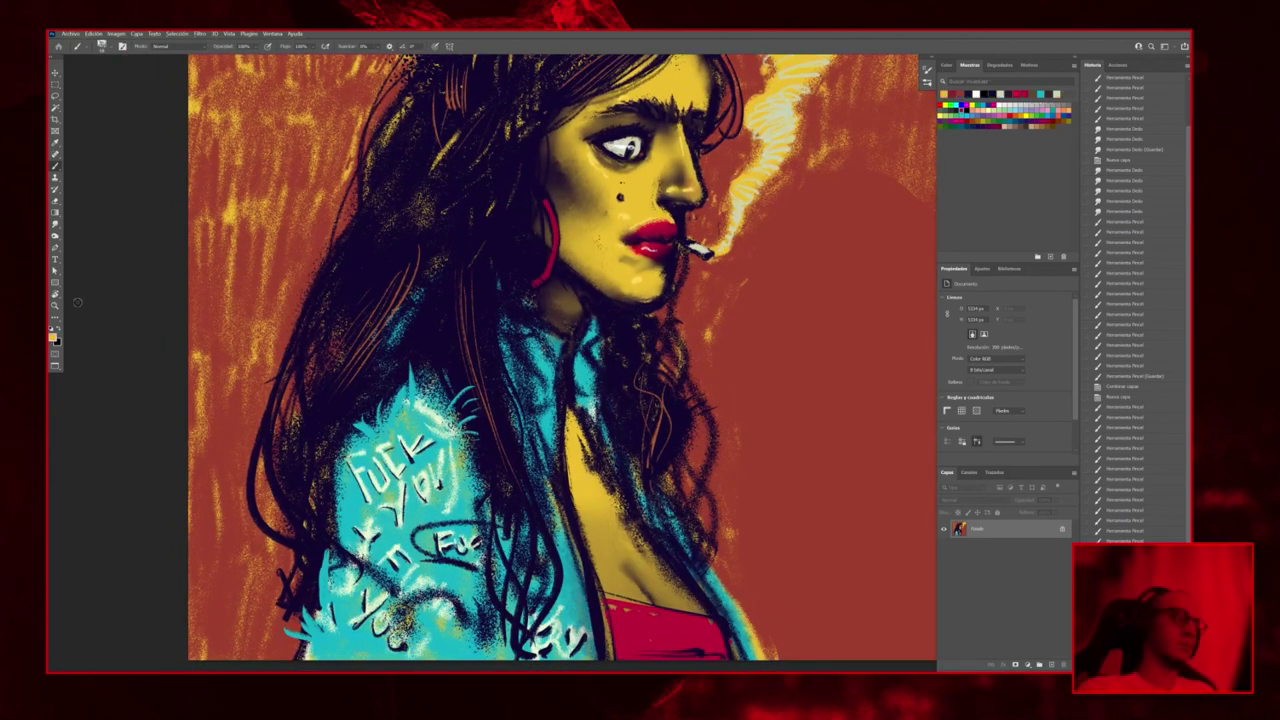
click(53, 337)
click(993, 302)
click(971, 288)
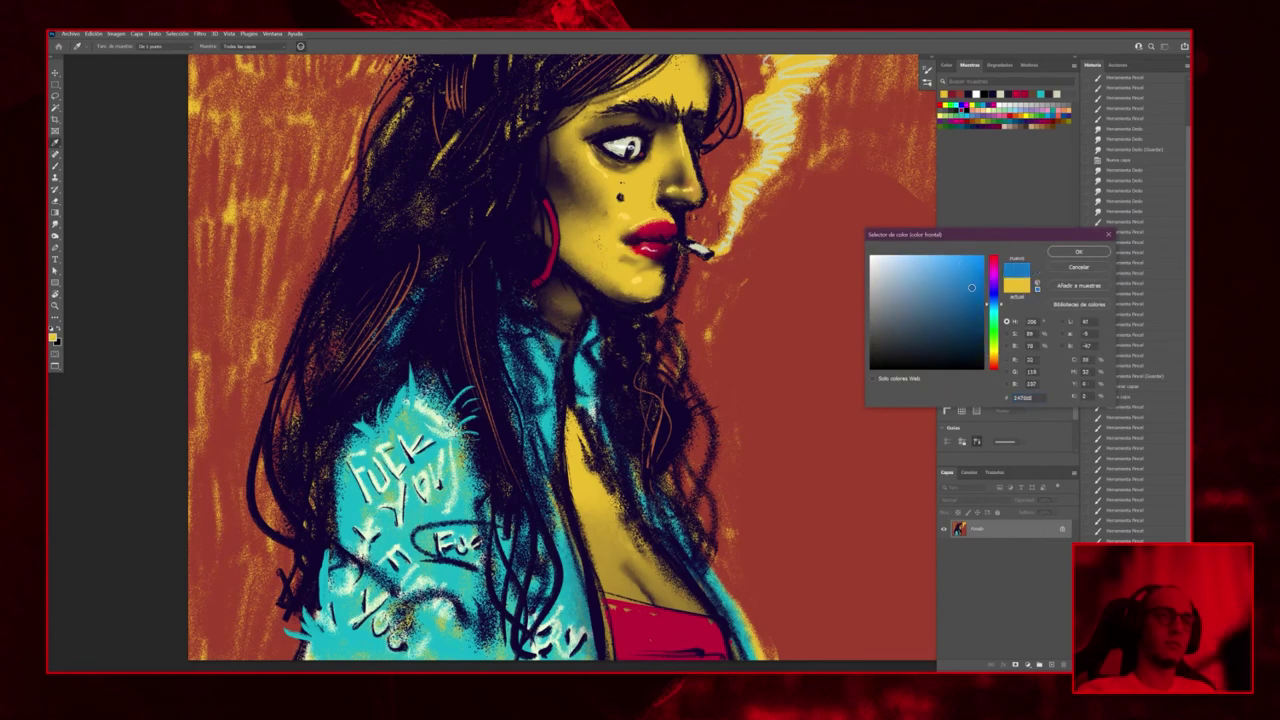
click(1078, 251)
drag(598, 590, 620, 480)
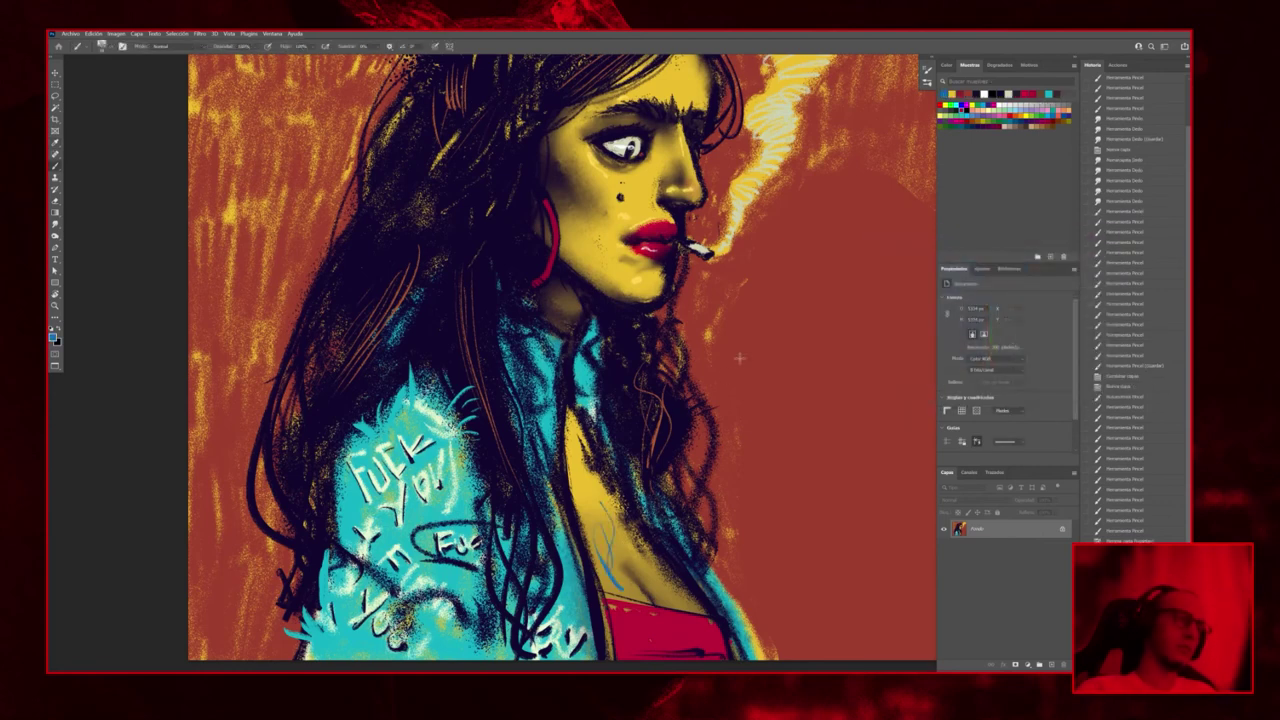
key(ctrl+z)
Create a new layer and hand-letter a slanted blue "REI" tattoo with a small crown above it on the woman's chest
key(ctrl+plus)
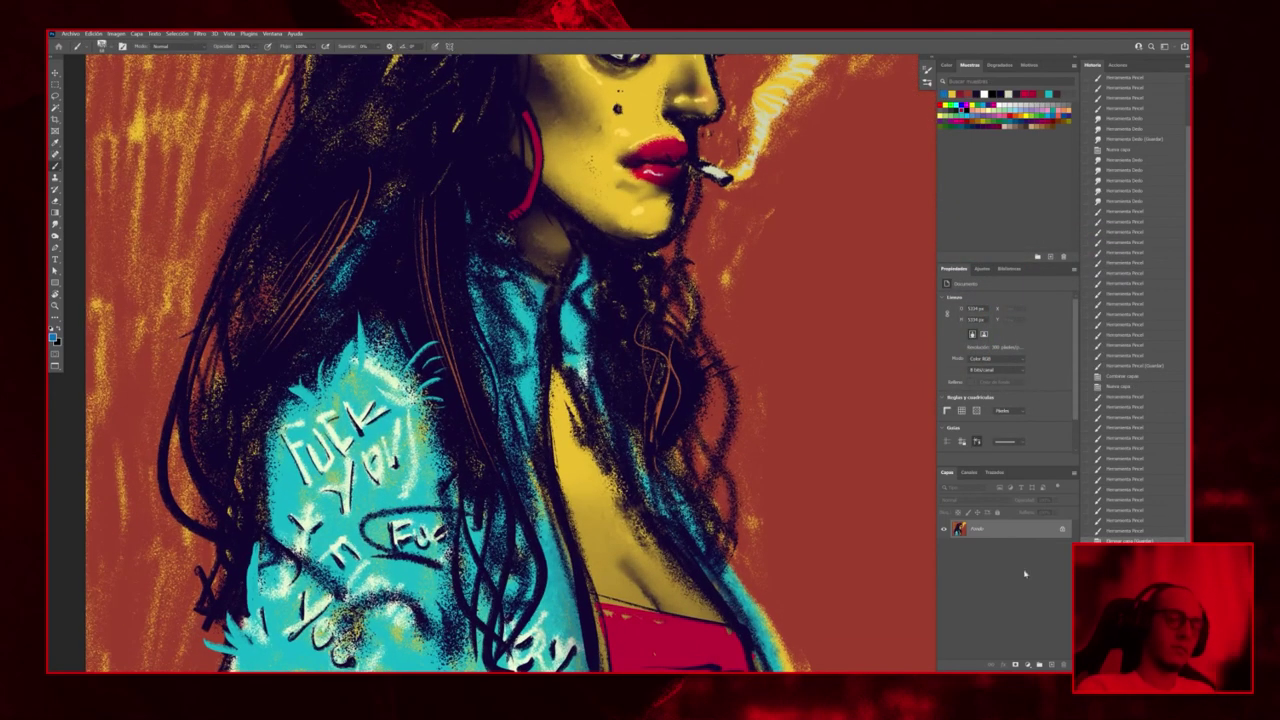
click(1040, 664)
key(ctrl+plus)
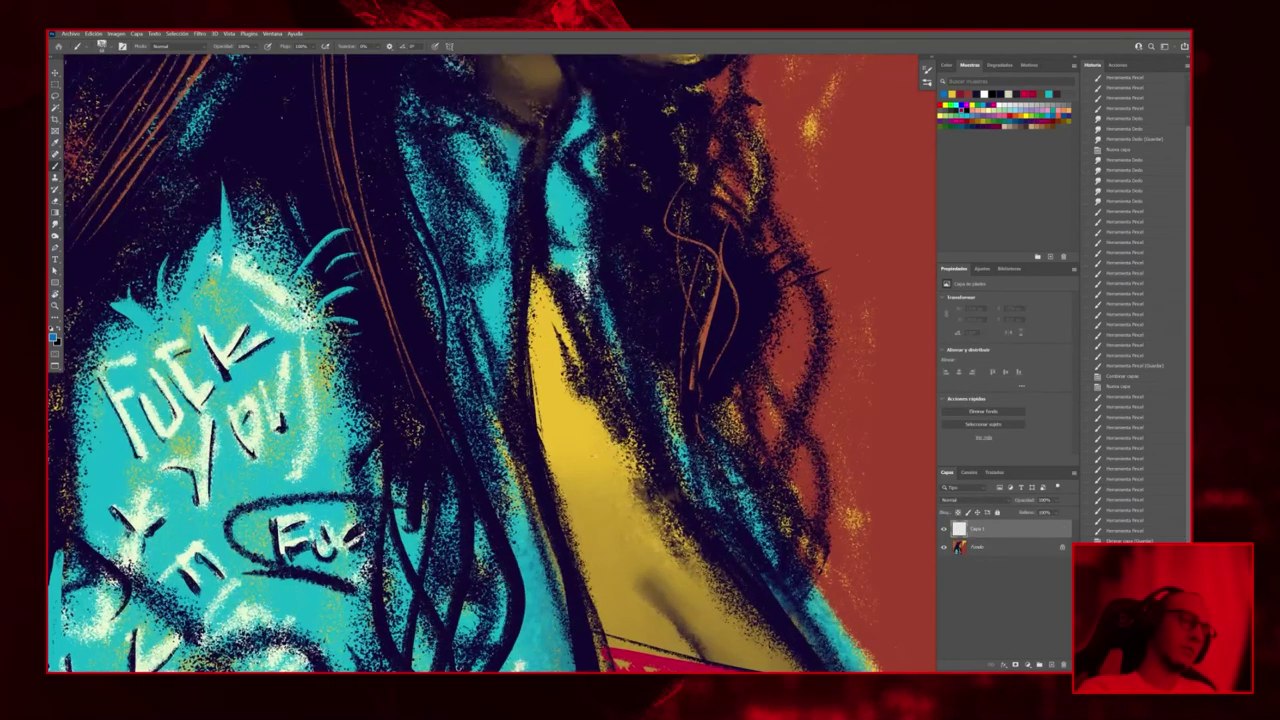
drag(568, 520, 597, 551)
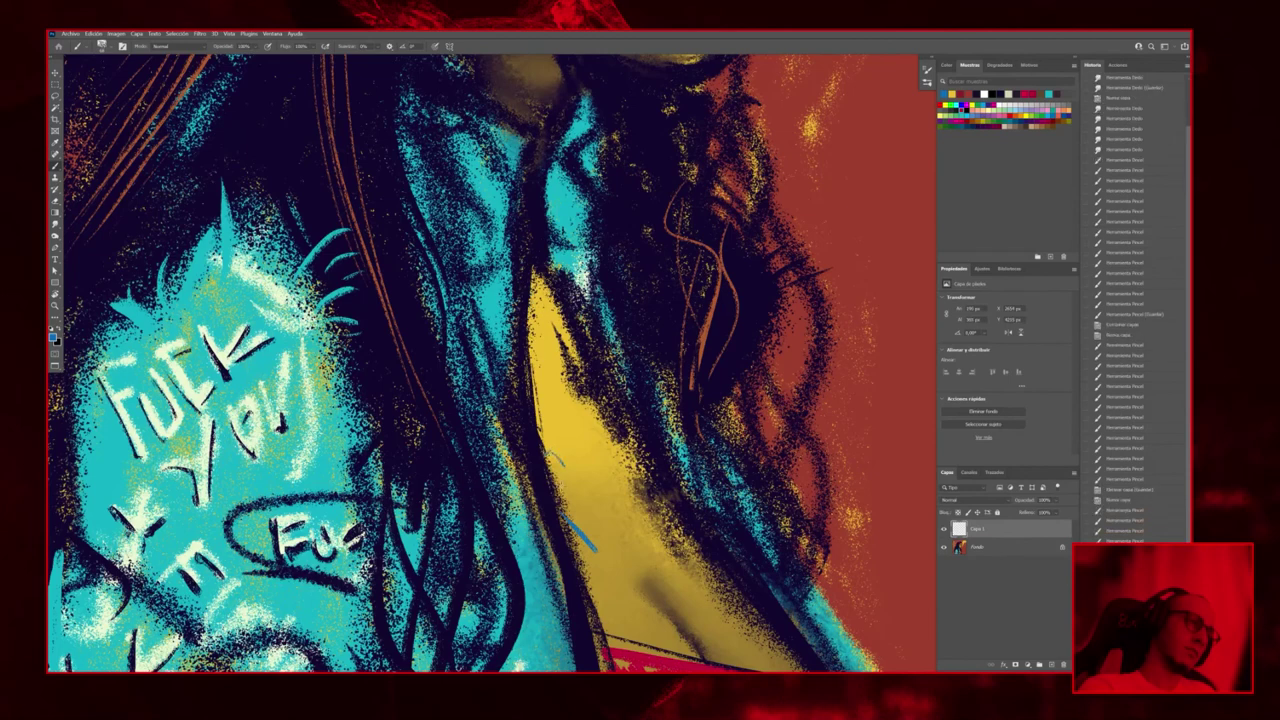
mouse_move(560, 458)
mouse_down()
mouse_move(570, 502)
mouse_move(548, 486)
mouse_move(564, 466)
mouse_move(568, 512)
mouse_up()
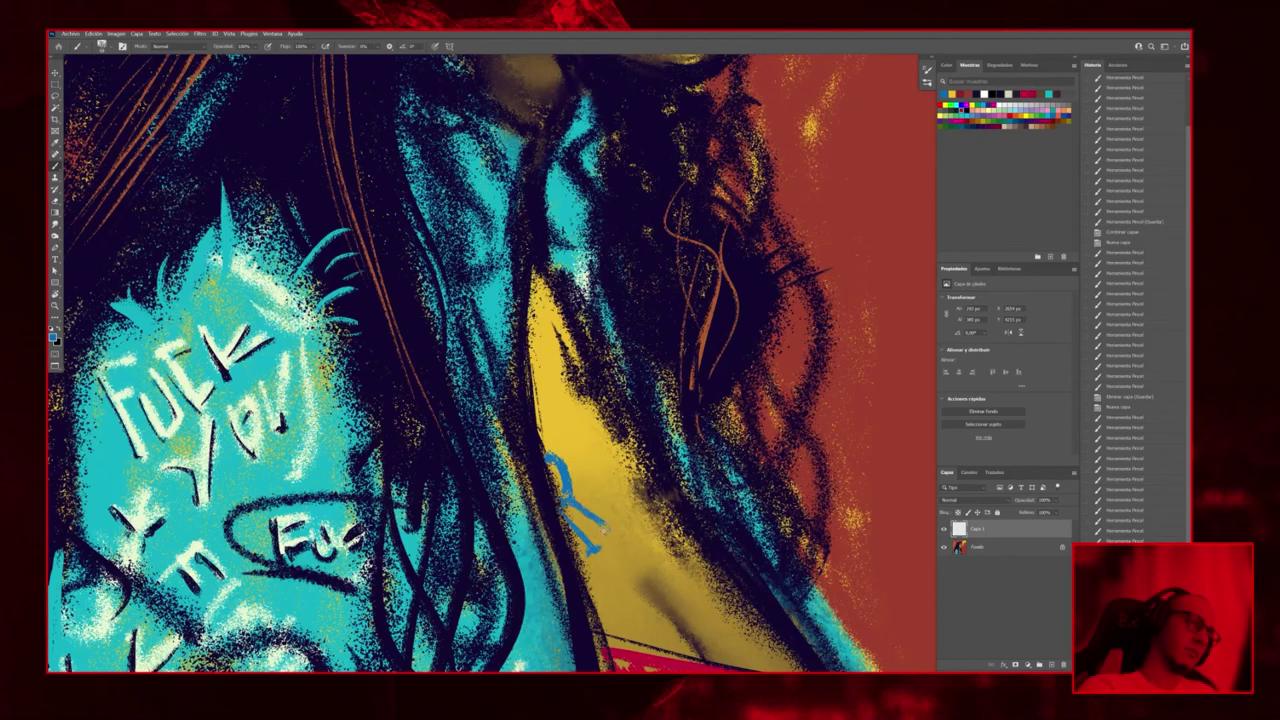
click(603, 530)
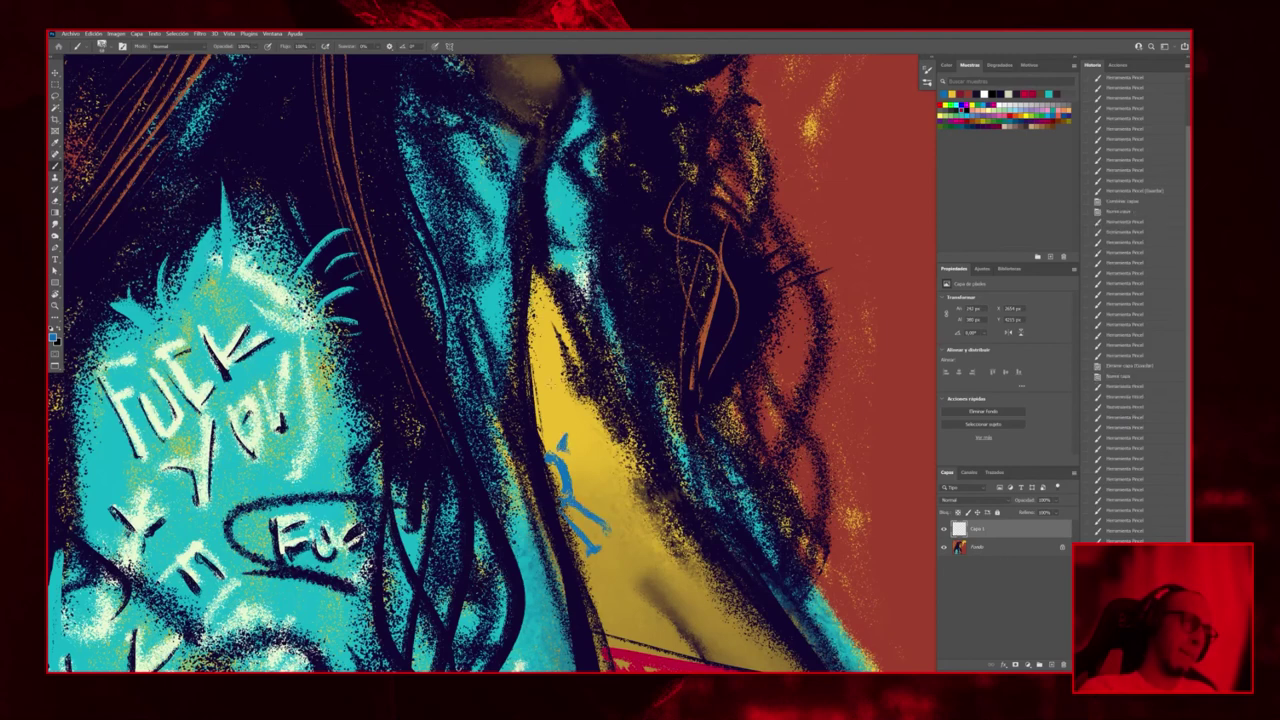
mouse_move(570, 462)
mouse_down()
mouse_move(610, 516)
mouse_move(580, 432)
mouse_move(618, 502)
mouse_up()
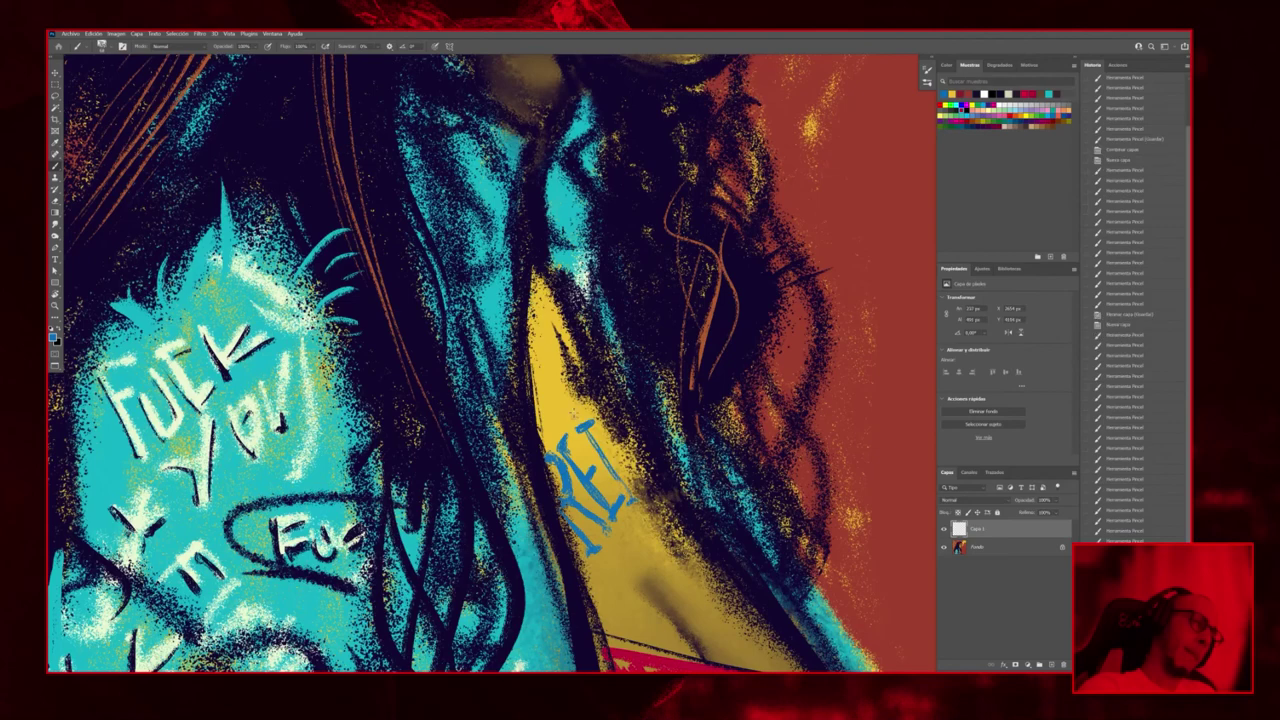
click(575, 415)
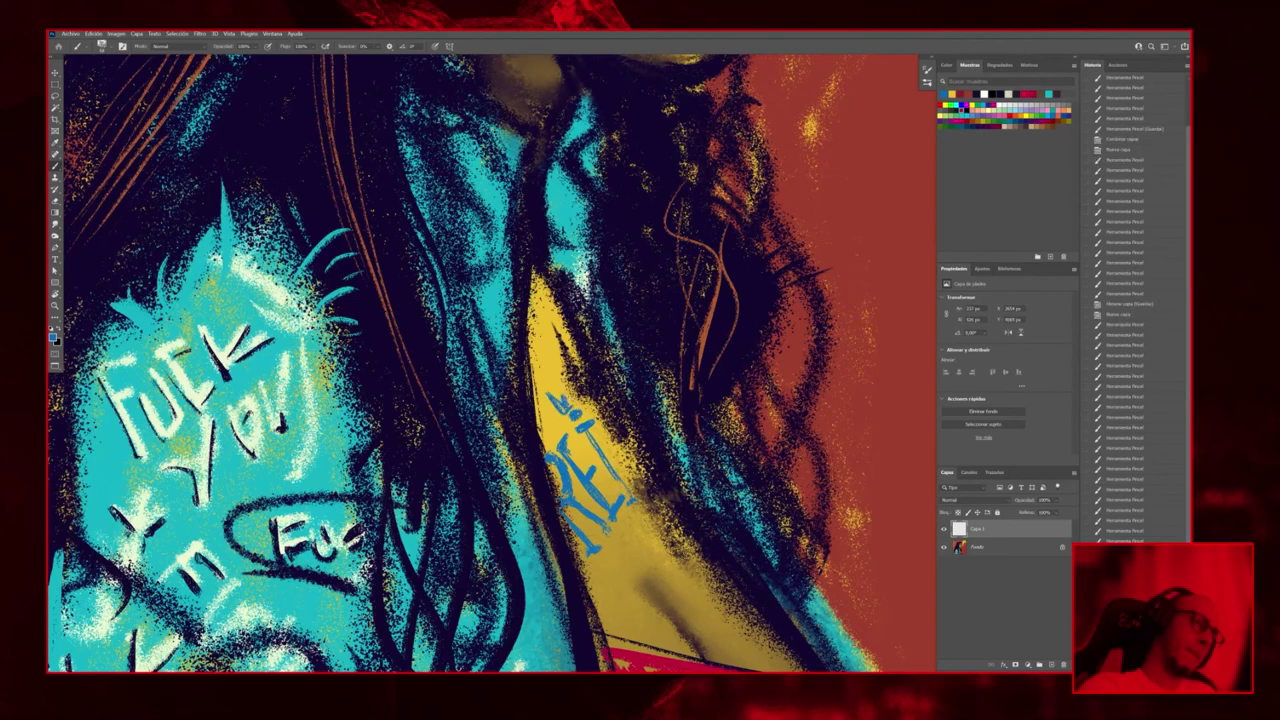
Extend the blue "REI" tattoo with more small hand-drawn strokes beside the letters, up to the jacket's edge
scroll(600, 590, down, 6)
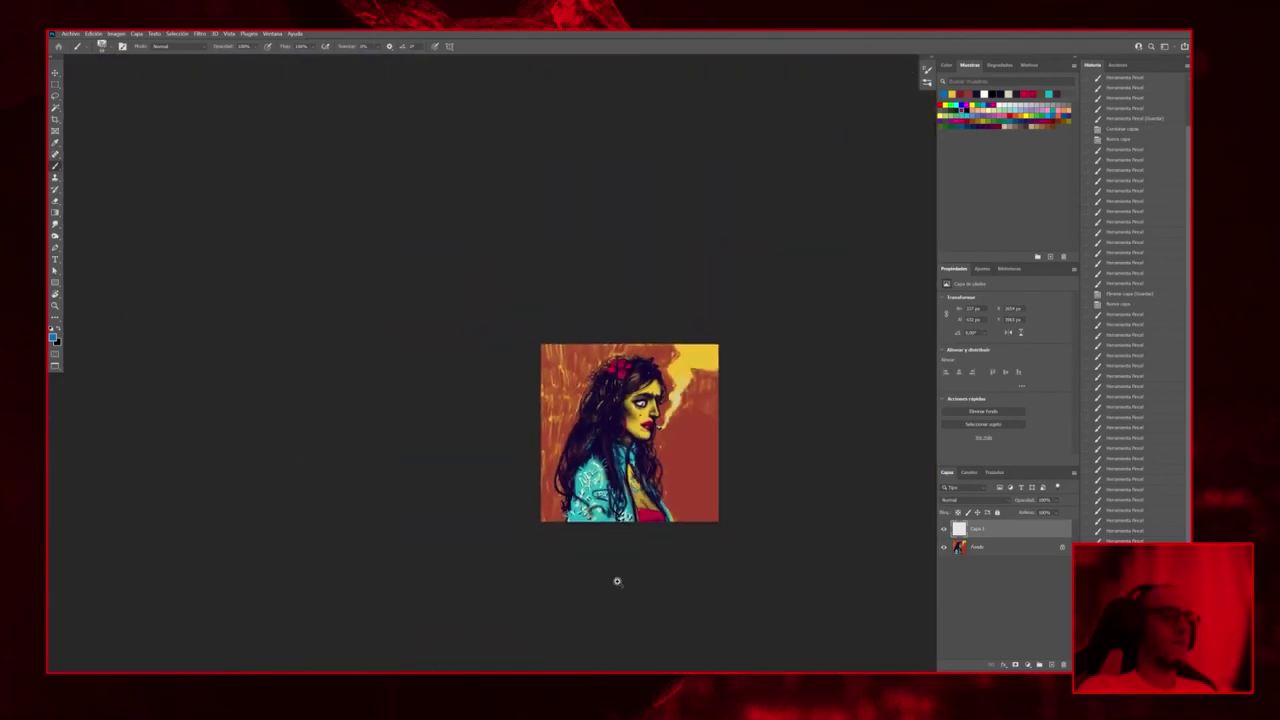
scroll(617, 580, up, 6)
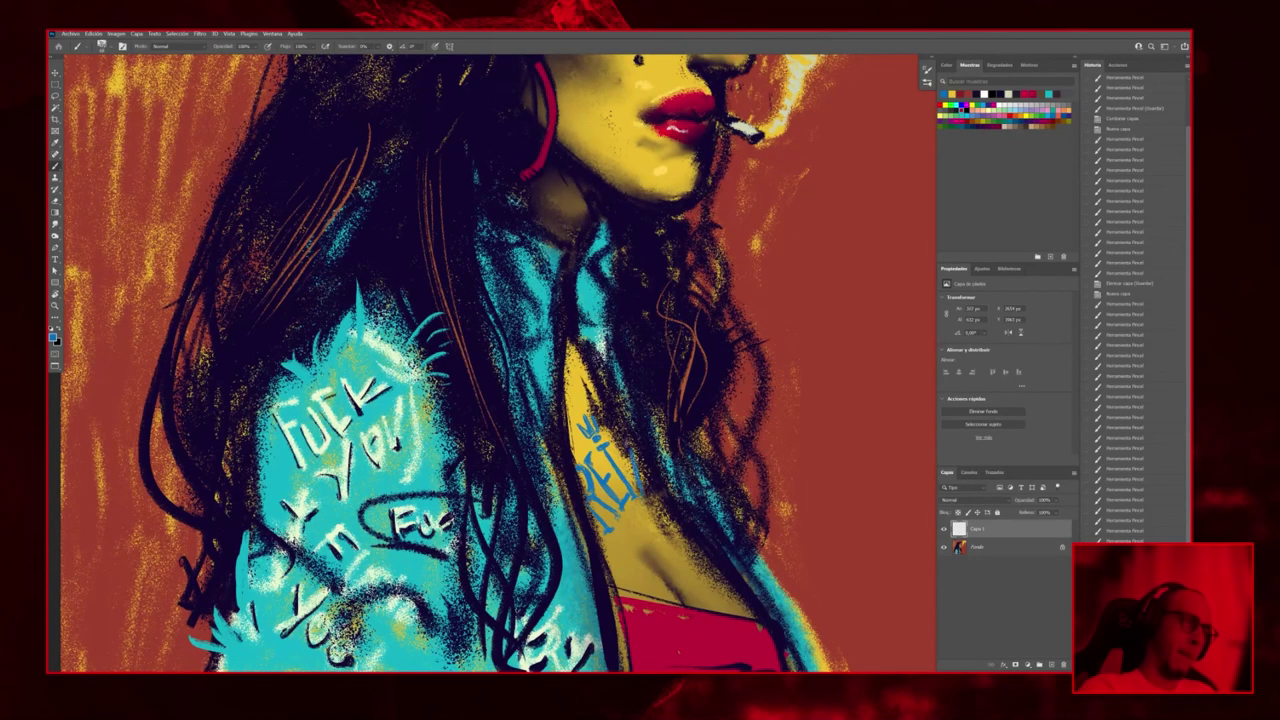
scroll(655, 500, down, 2)
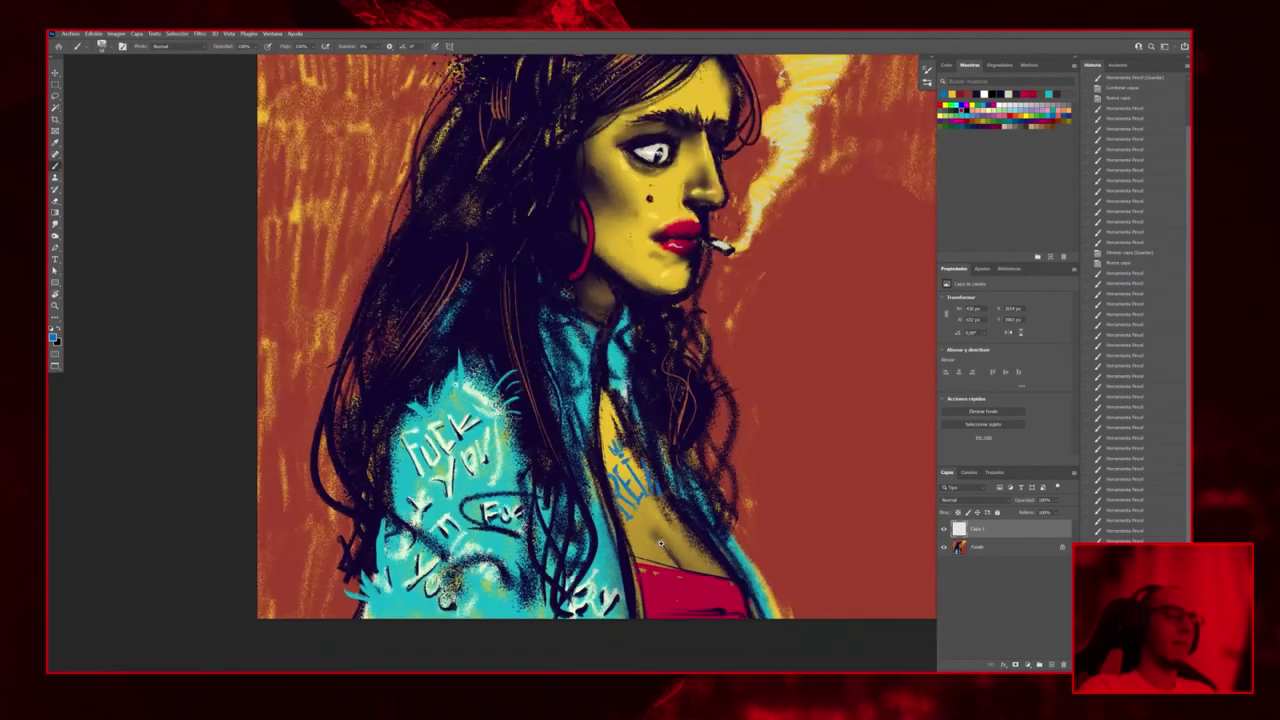
scroll(661, 544, down, 3)
scroll(680, 569, up, 3)
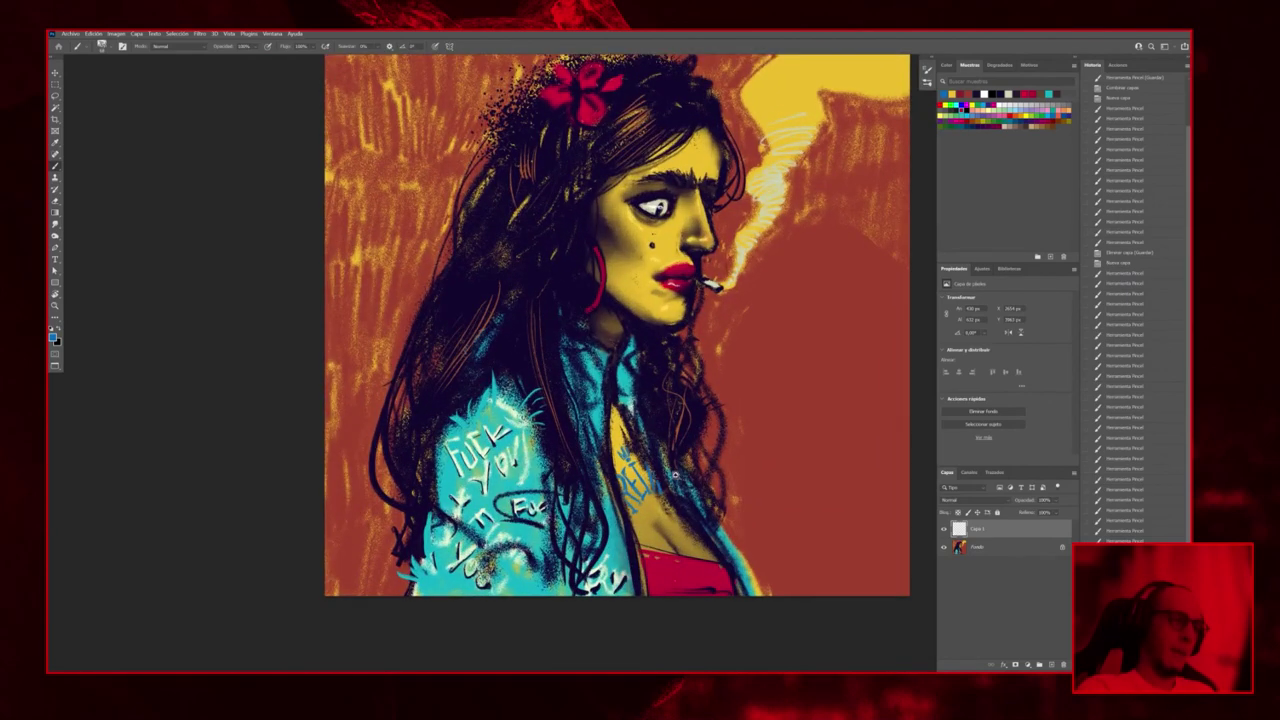
scroll(675, 475, up, 3)
click(662, 473)
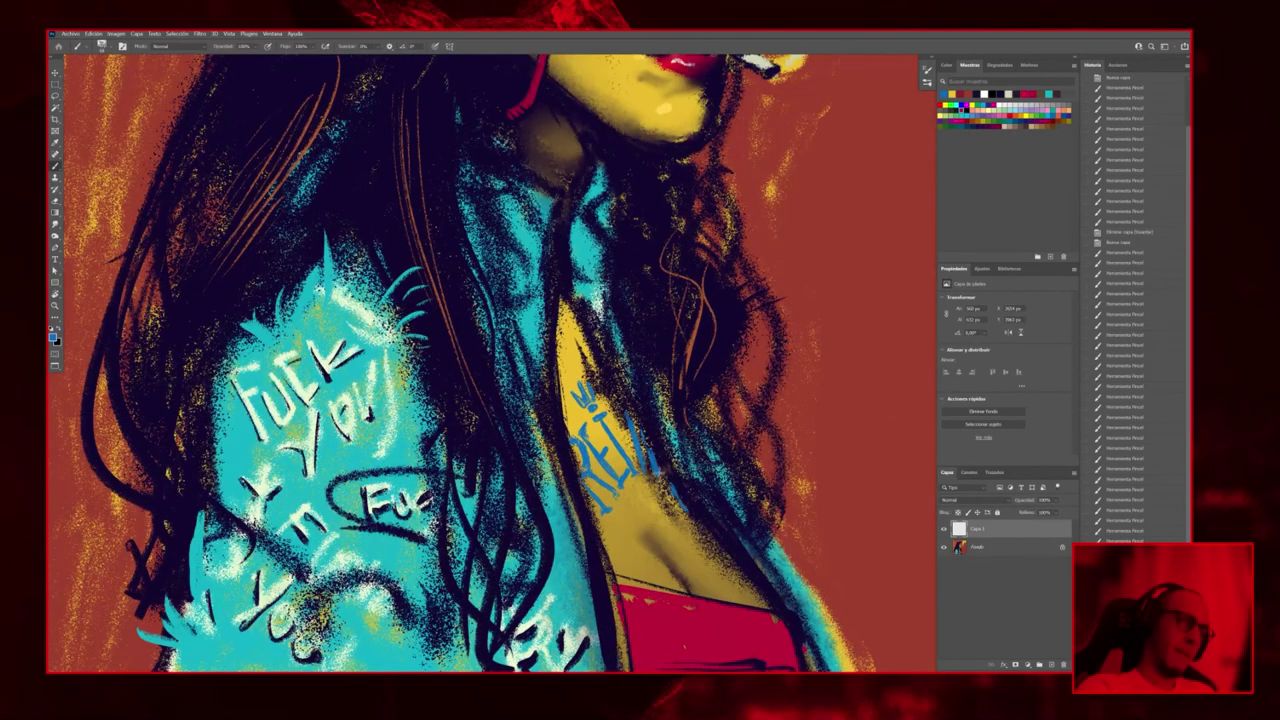
click(650, 470)
click(645, 472)
click(626, 474)
click(624, 480)
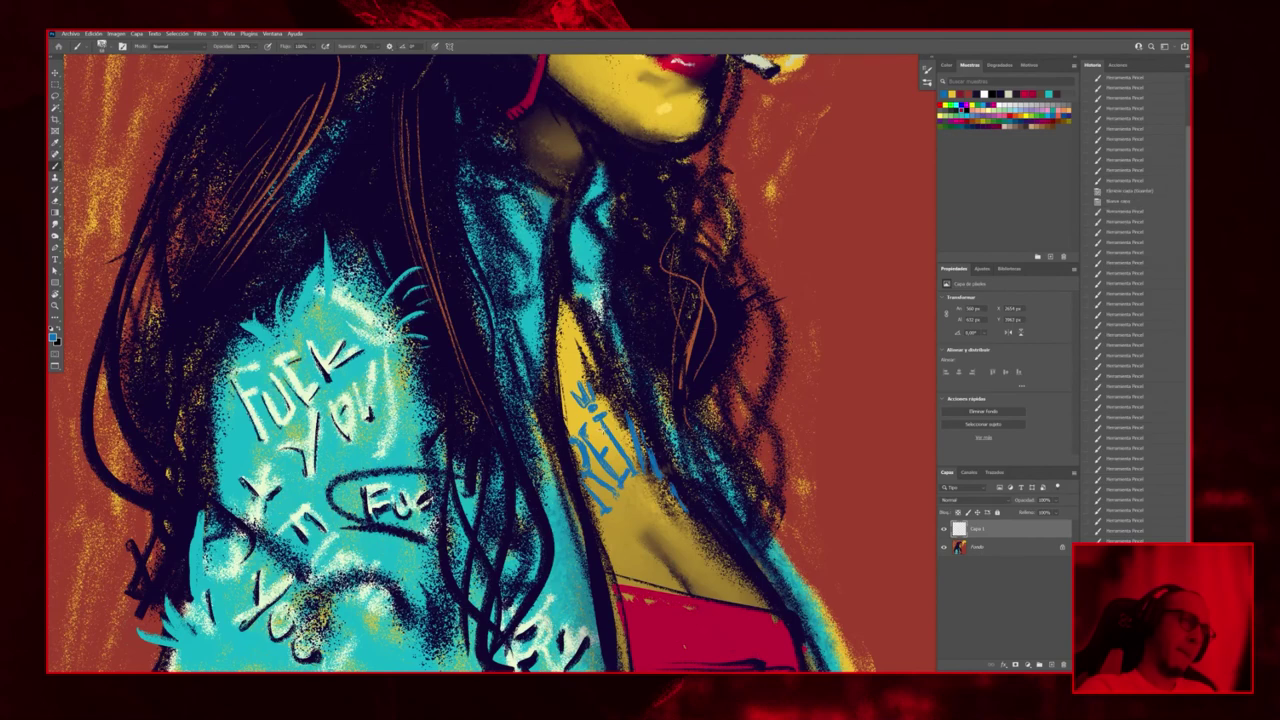
click(606, 456)
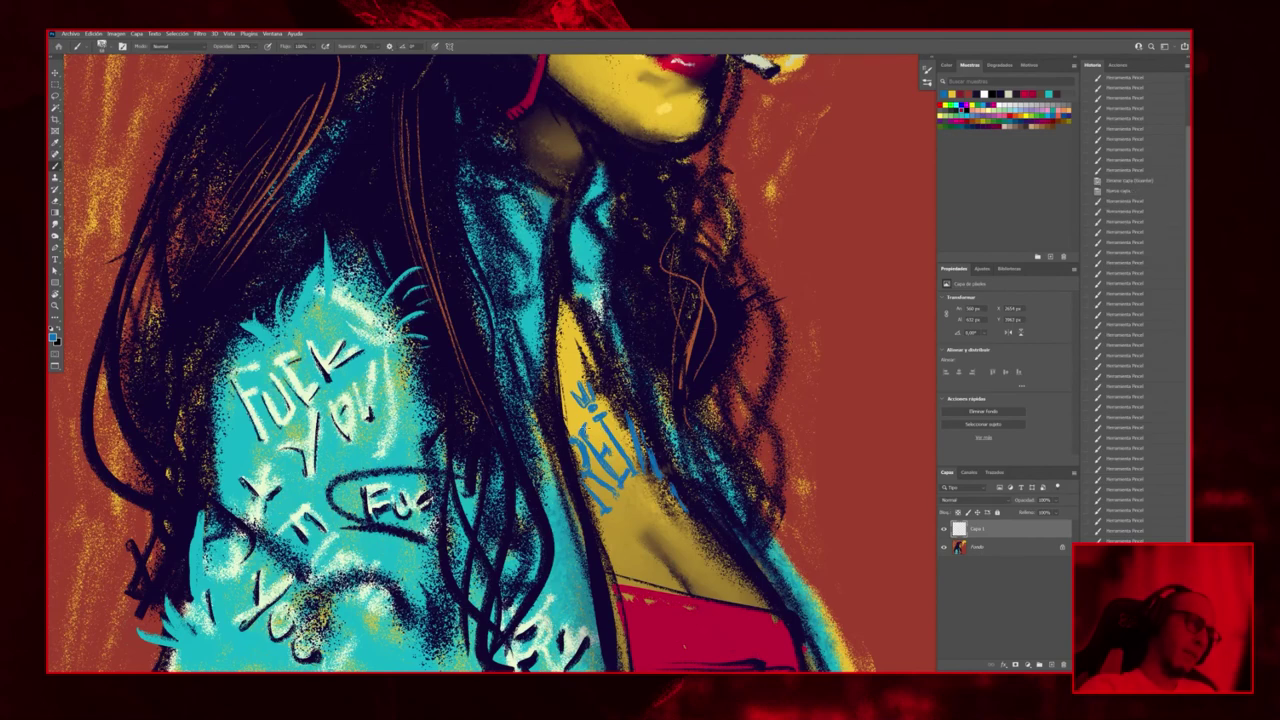
click(624, 496)
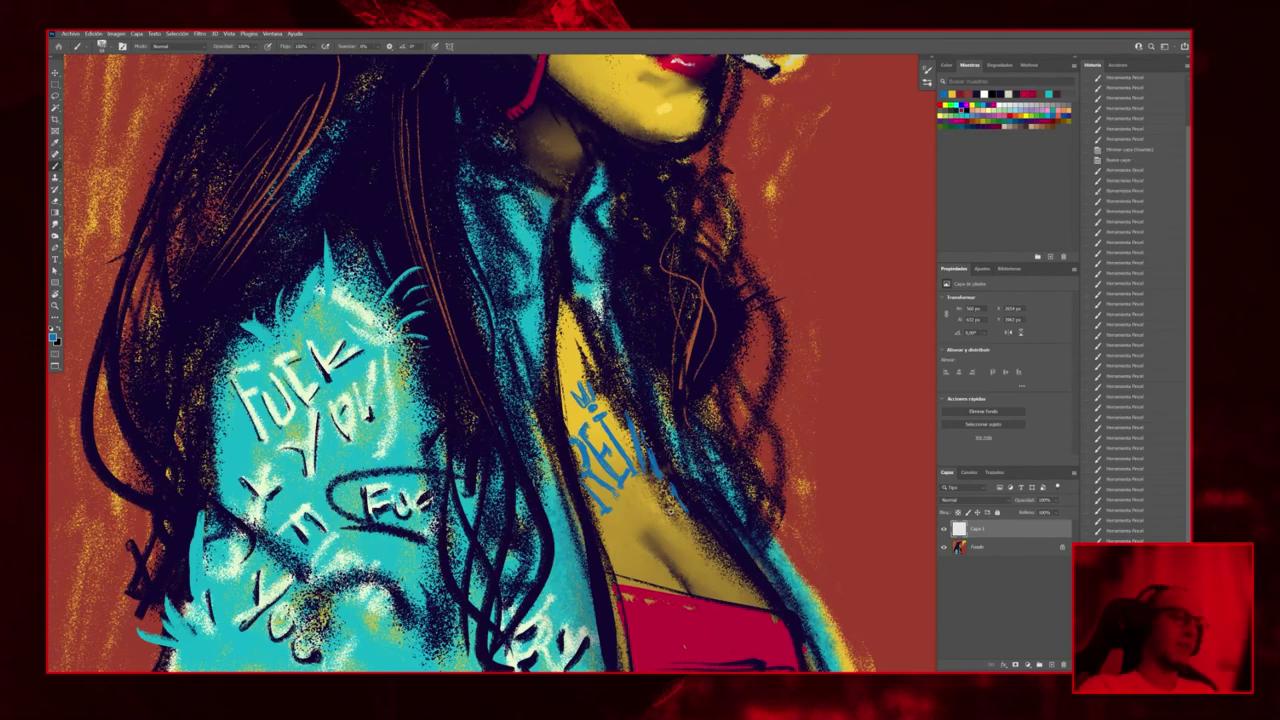
Draw a blue underline flourish below the "REI" lettering on the woman's chest
scroll(630, 510, down, 6)
scroll(650, 550, up, 2)
scroll(660, 545, up, 2)
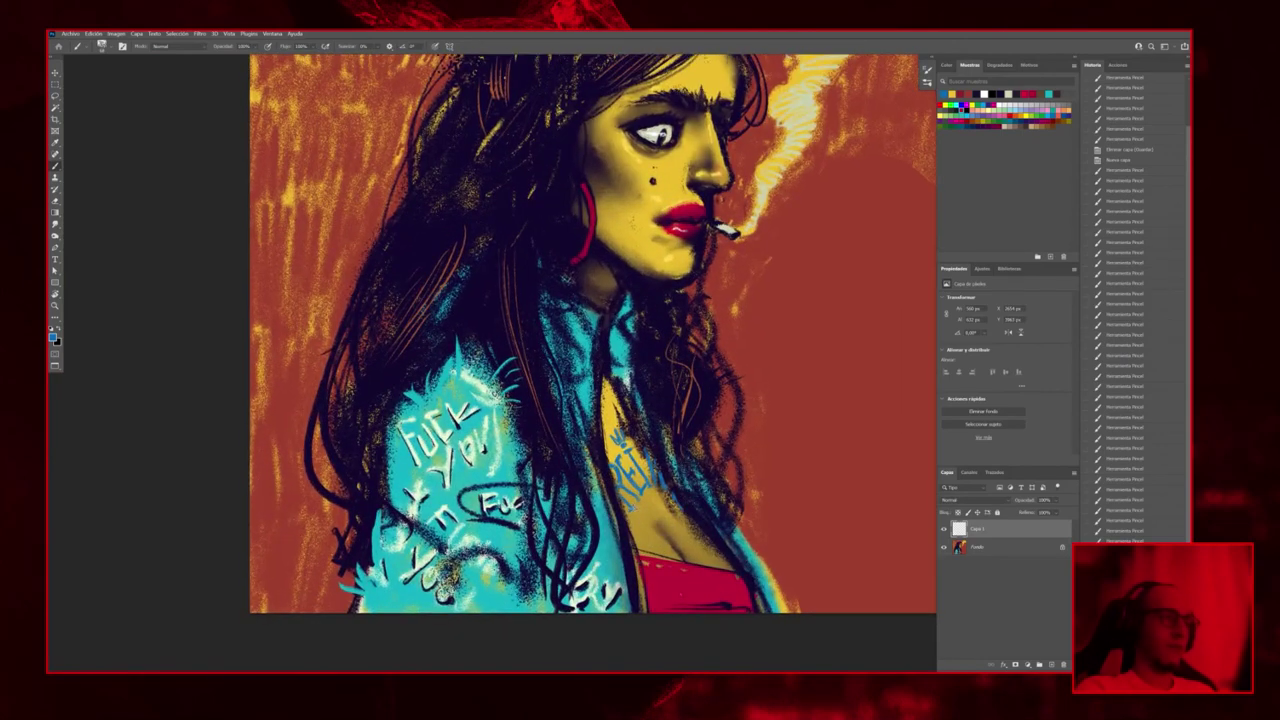
scroll(660, 545, up, 3)
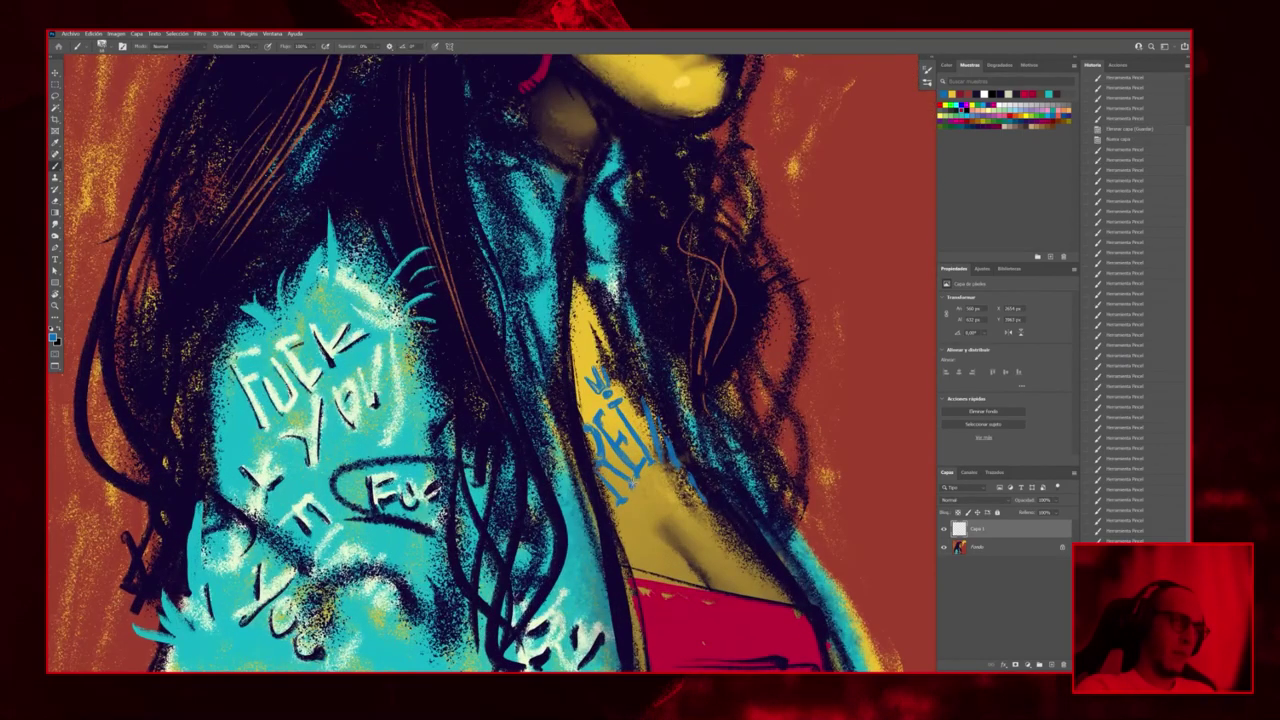
click(640, 496)
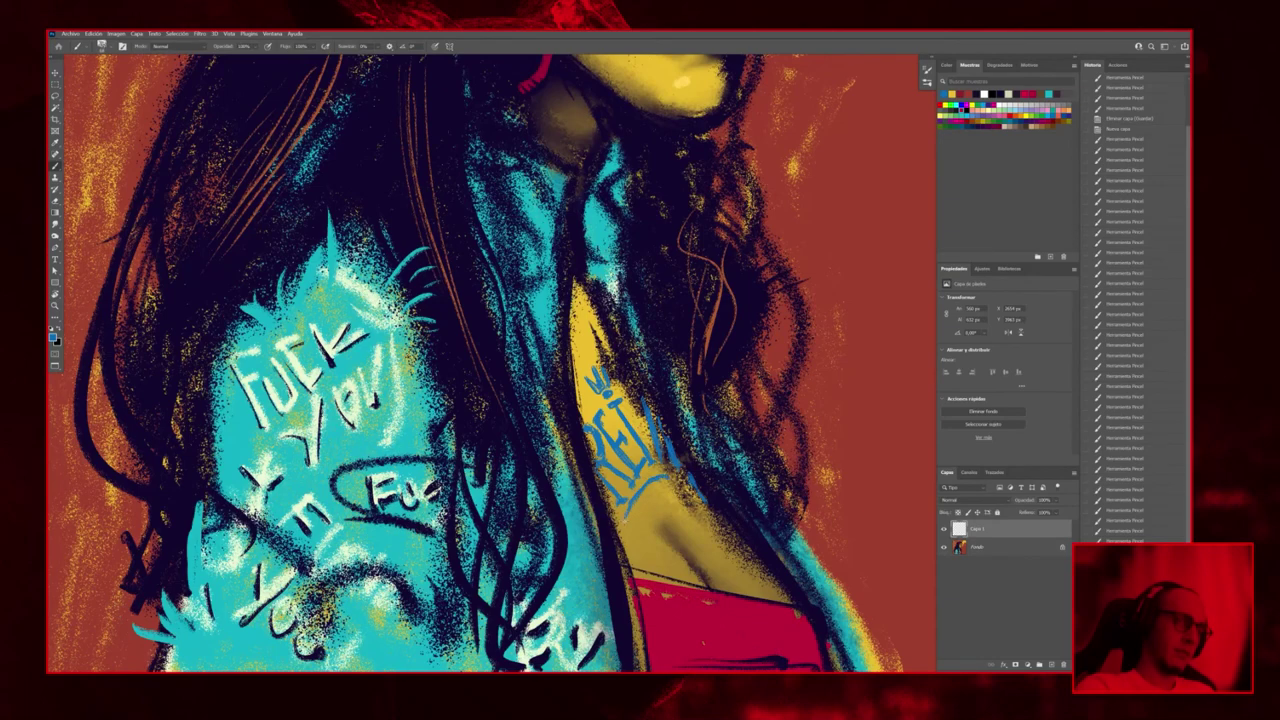
Examine the chest tattoo at close range, in the whole portrait and alongside the woman's face
scroll(713, 511, down, 5)
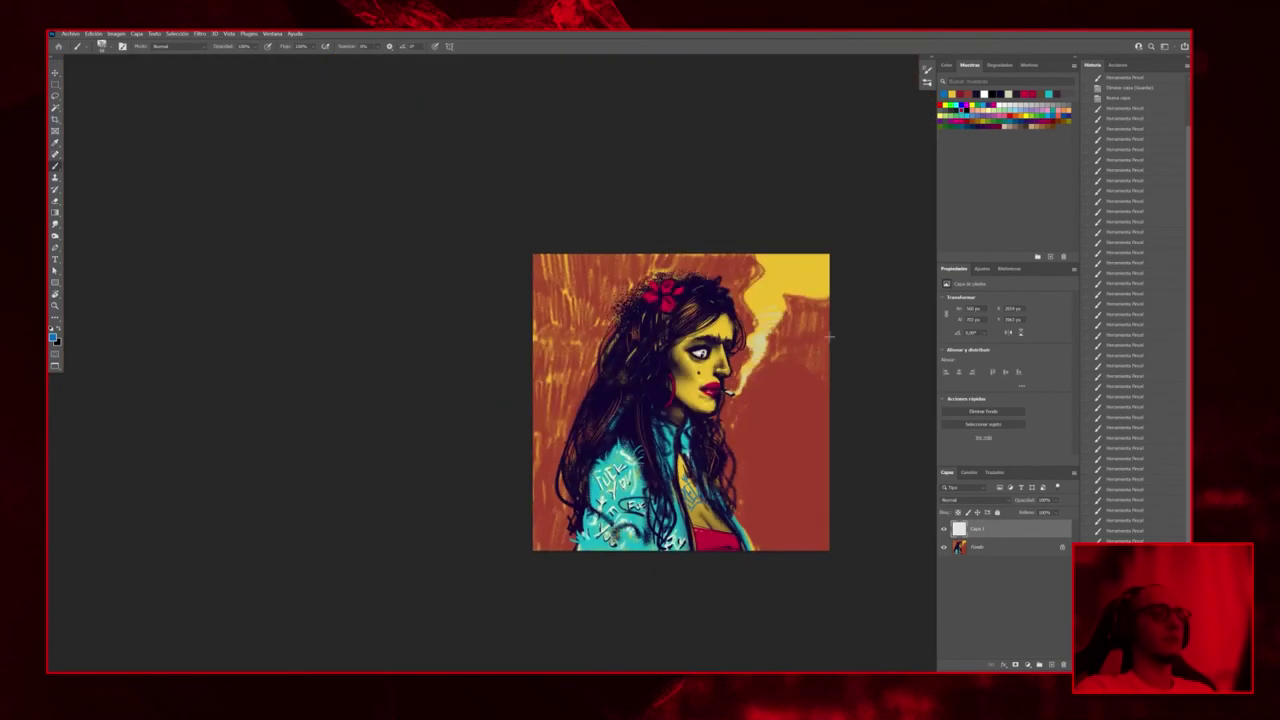
scroll(700, 498, up, 5)
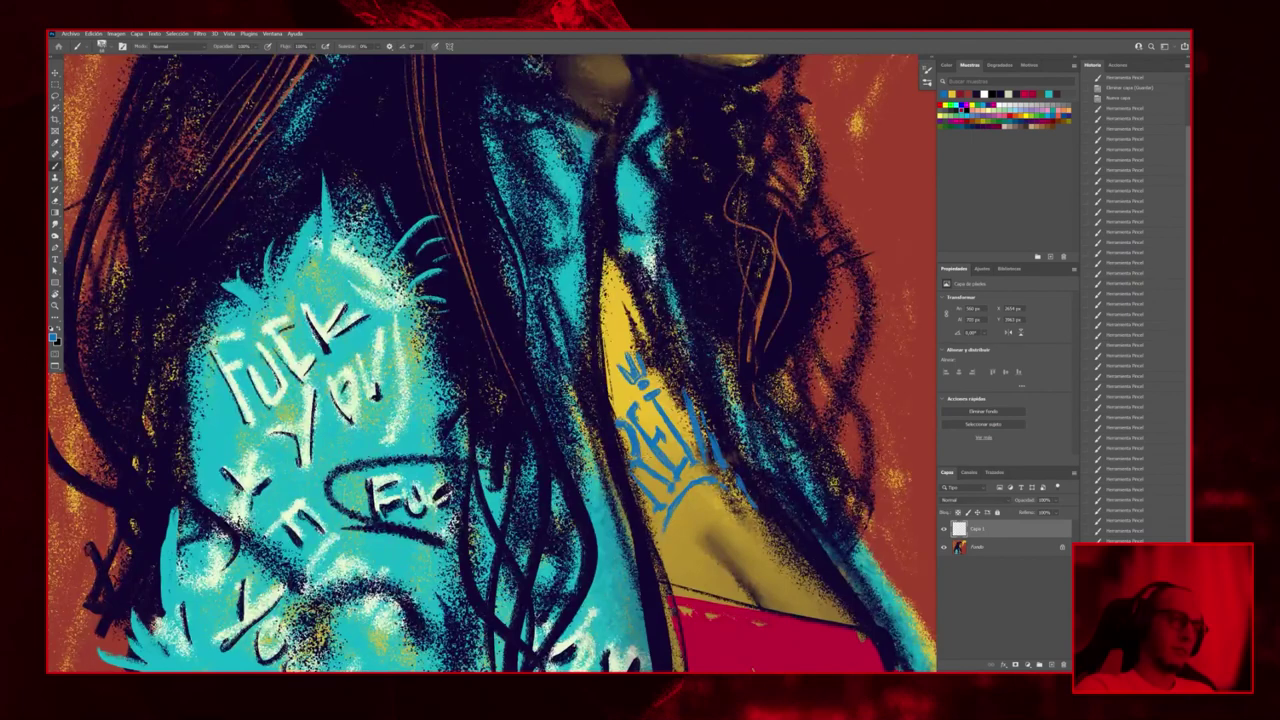
scroll(666, 517, down, 5)
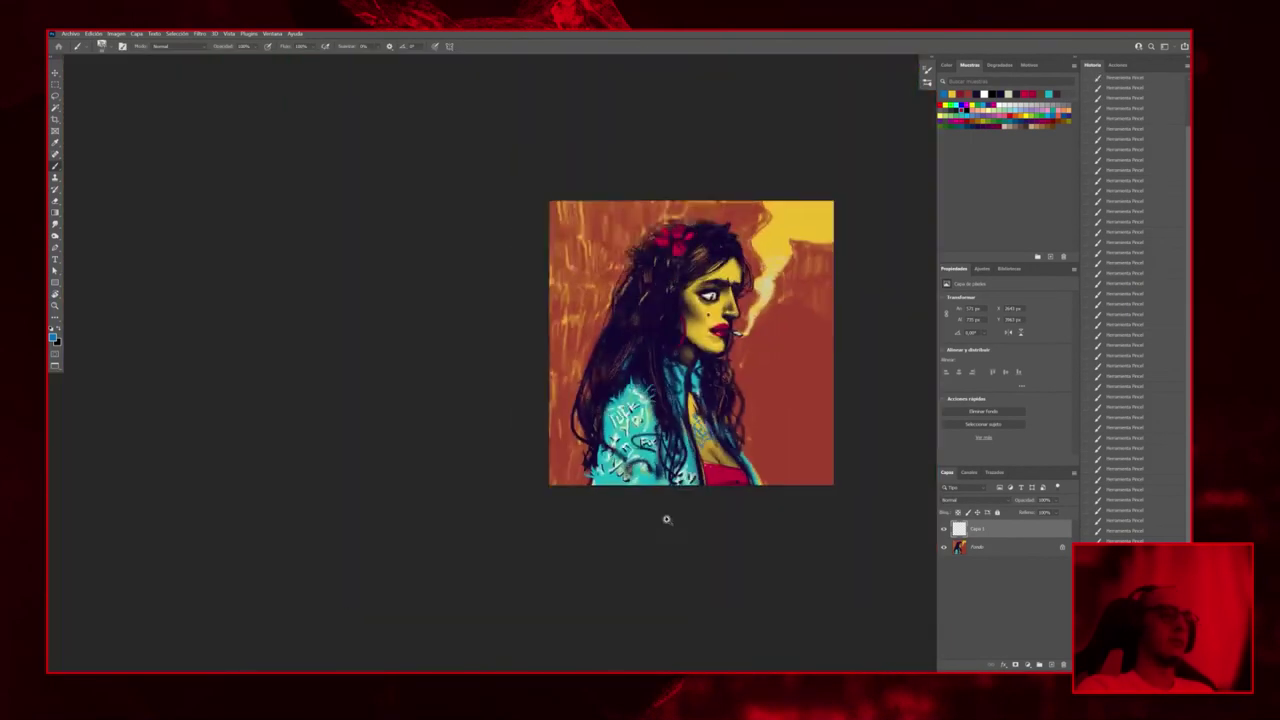
scroll(762, 366, up, 2)
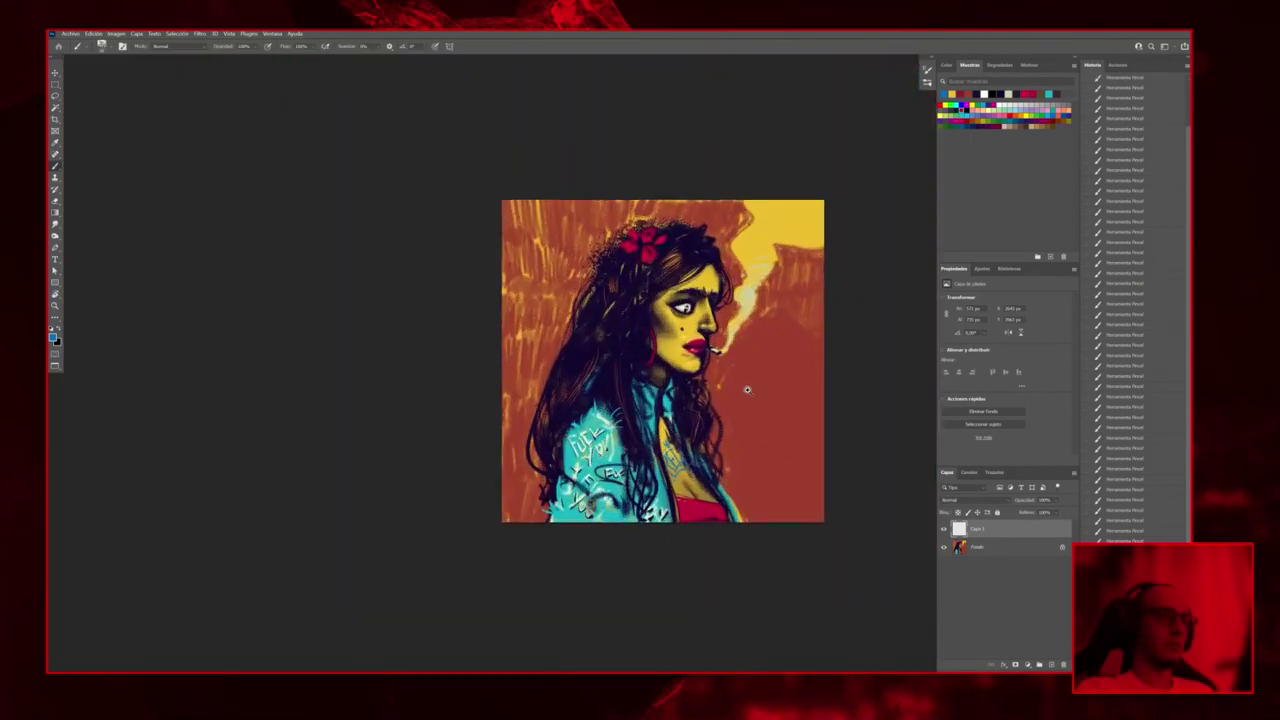
scroll(747, 390, down, 2)
scroll(740, 375, up, 4)
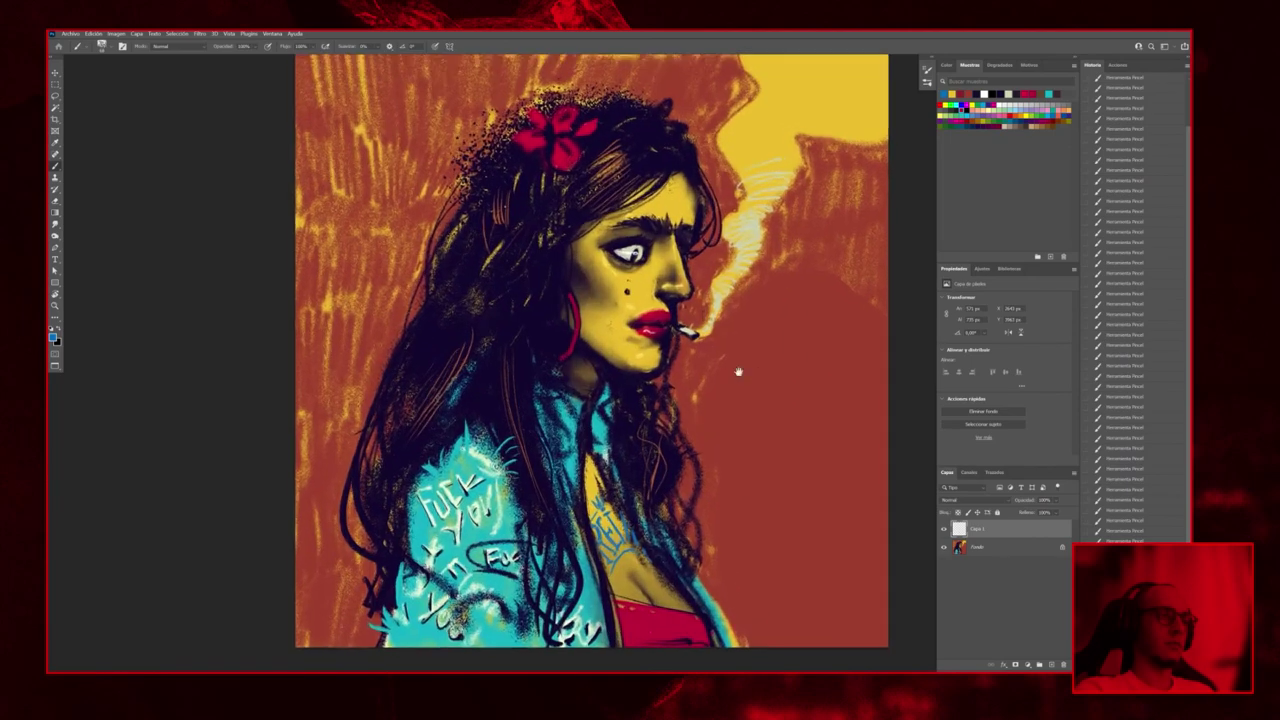
scroll(738, 372, down, 1)
scroll(600, 250, up, 3)
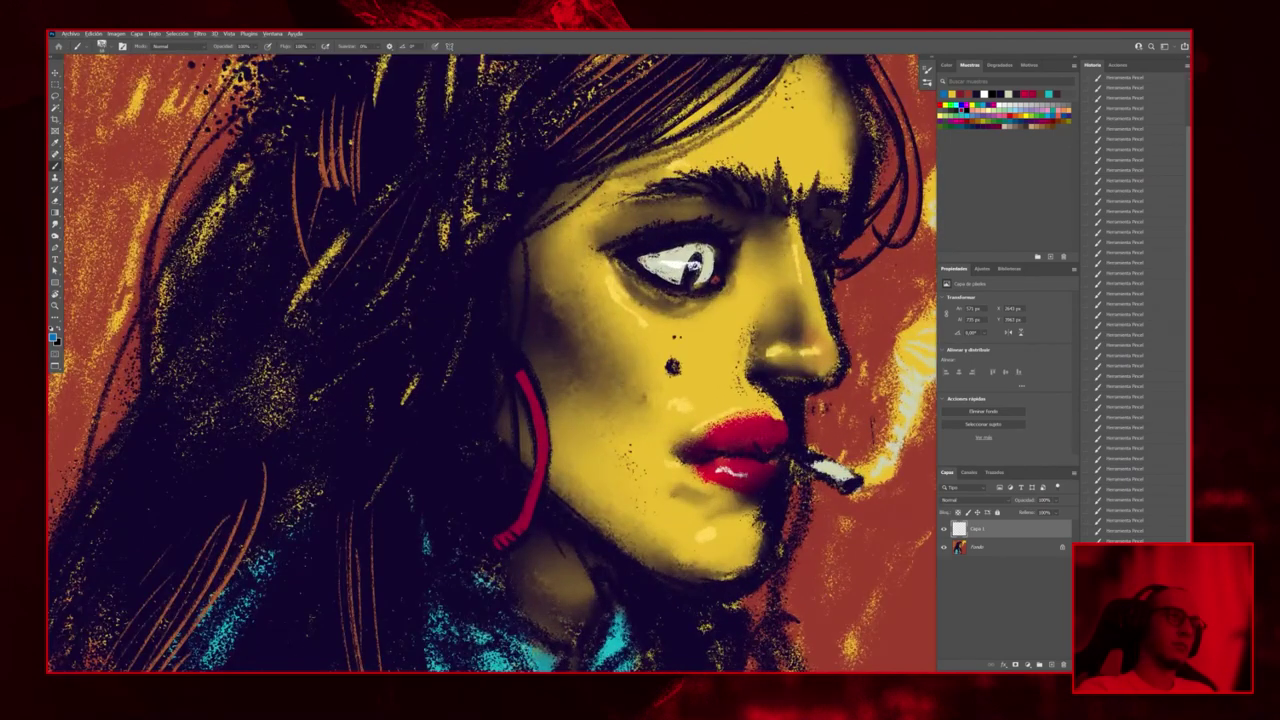
Try a small off-white piercing dot with dark shading below the corner of the woman's mouth
key(x)
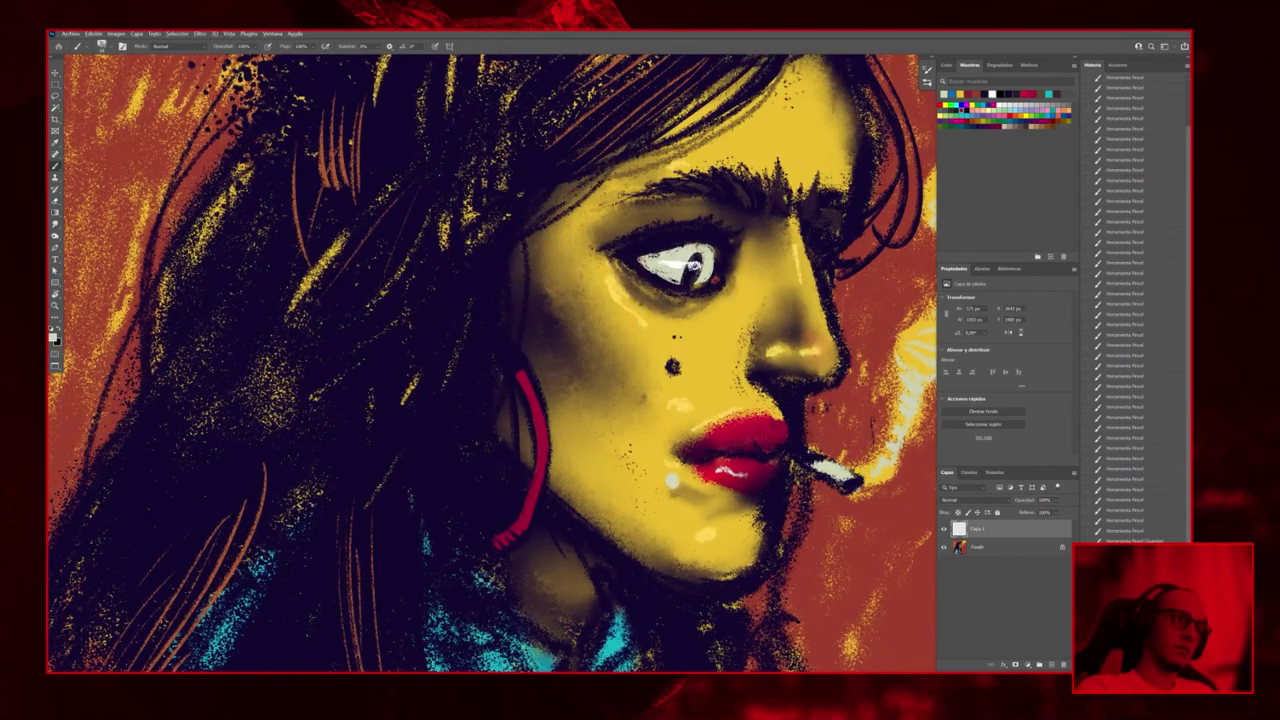
key(x)
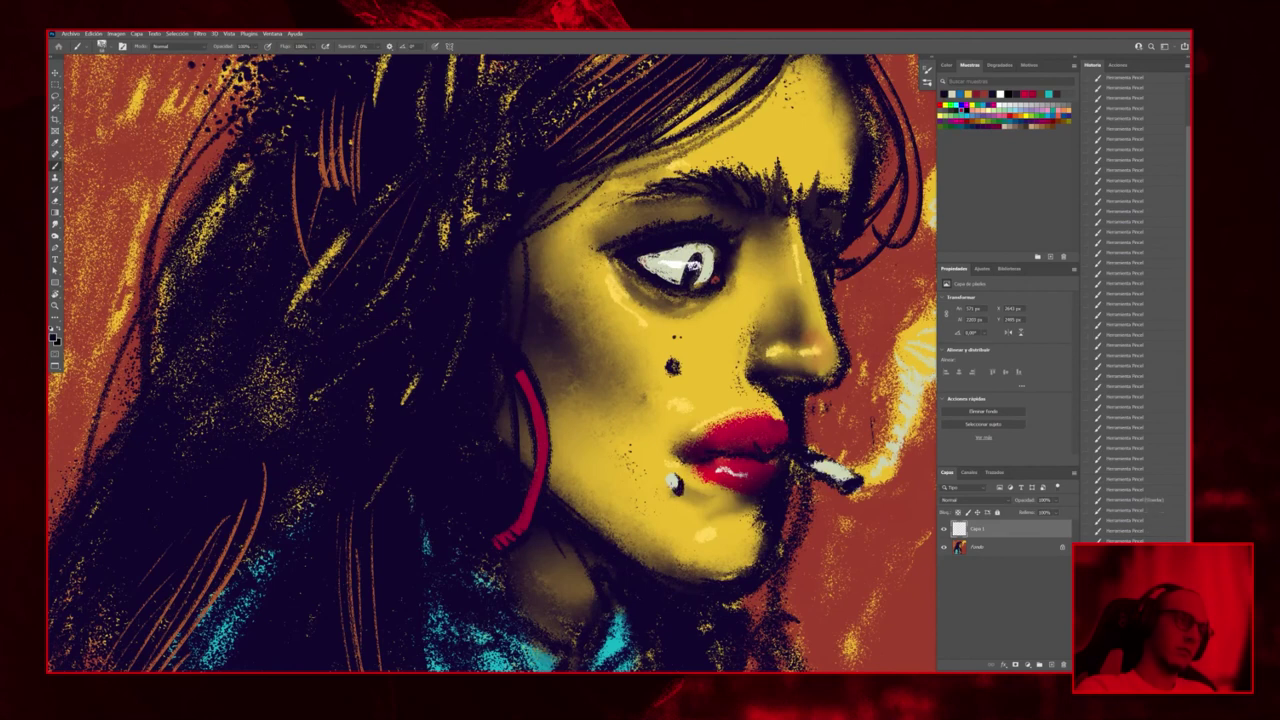
scroll(886, 394, down, 4)
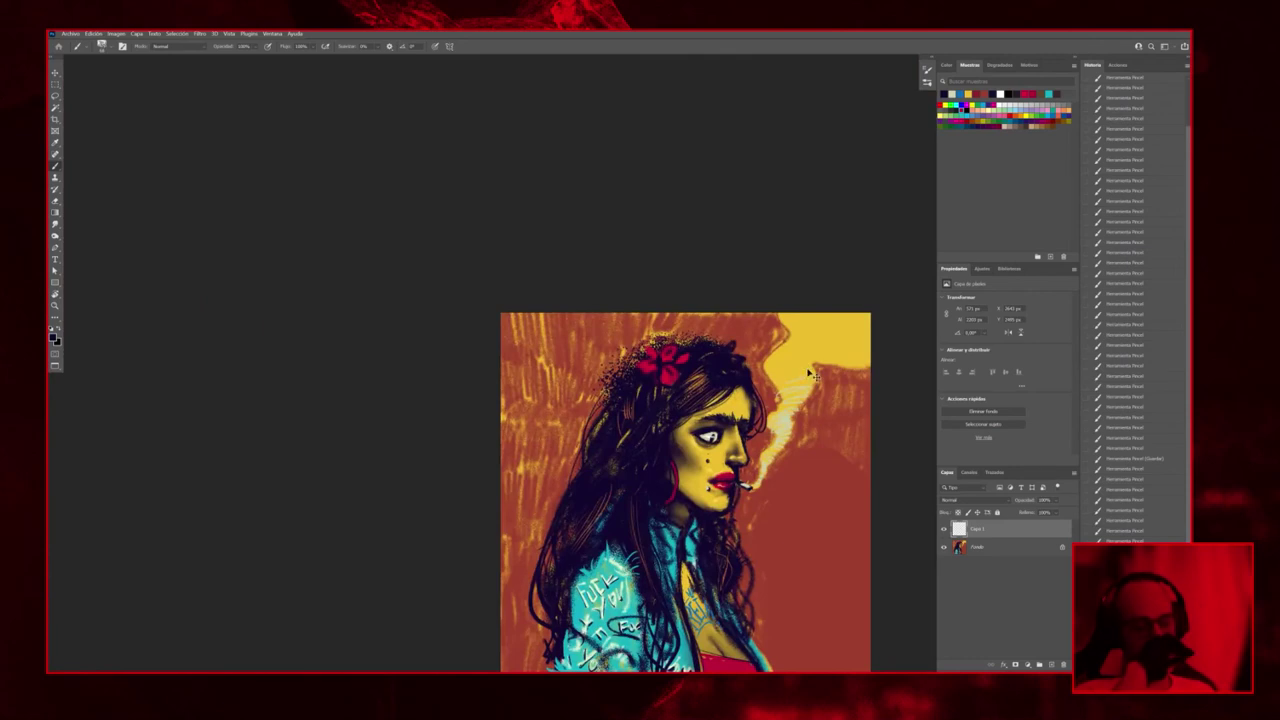
Undo the brush strokes of the piercing below the woman's mouth
key(ctrl+z)
key(ctrl+z)
key(ctrl+z)
key(ctrl+z)
key(ctrl+z)
key(ctrl+z)
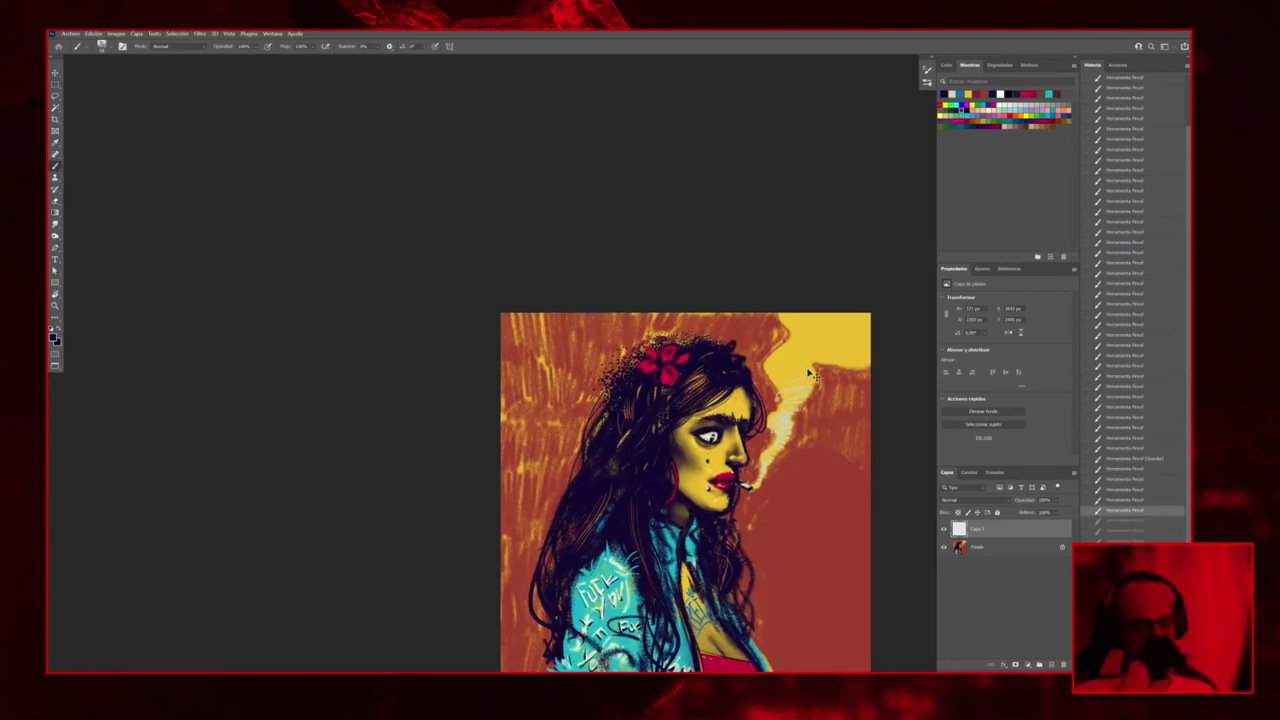
key(ctrl+z)
key(ctrl+z)
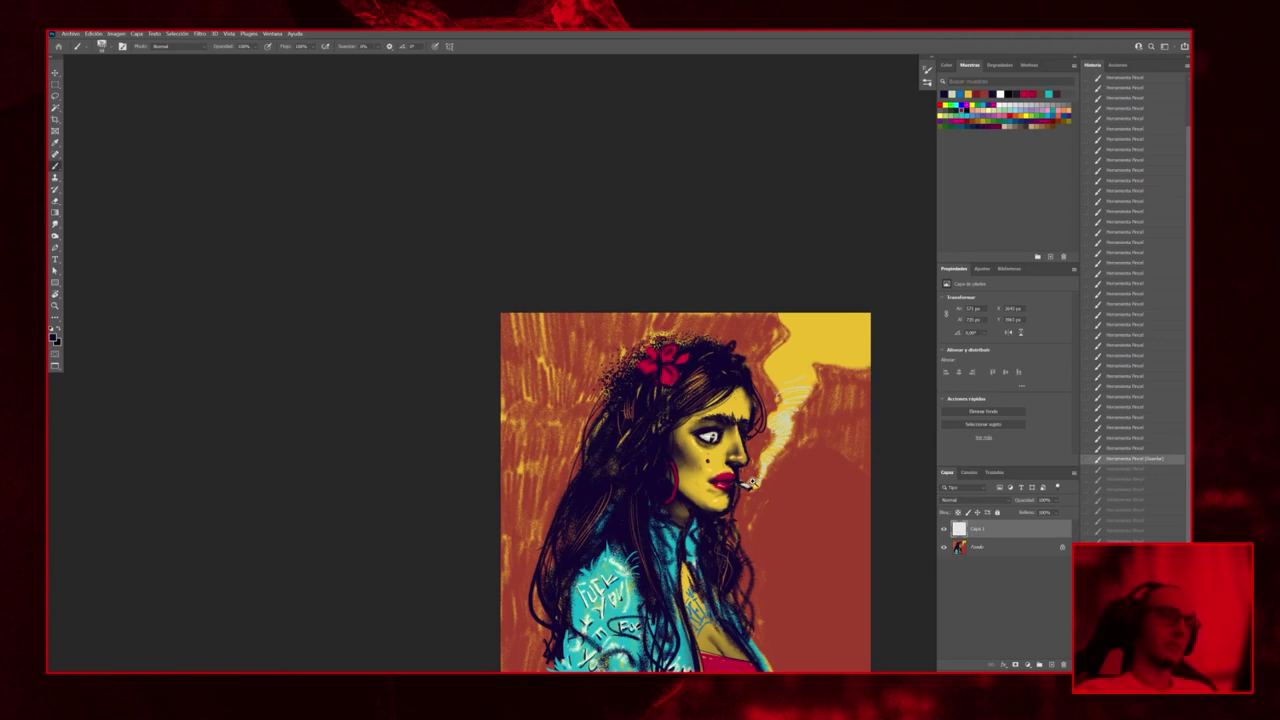
Sample light yellows from the painting and dab short highlight strokes on the cheek below the eye
alt+click(808, 369)
drag(808, 363, 855, 300)
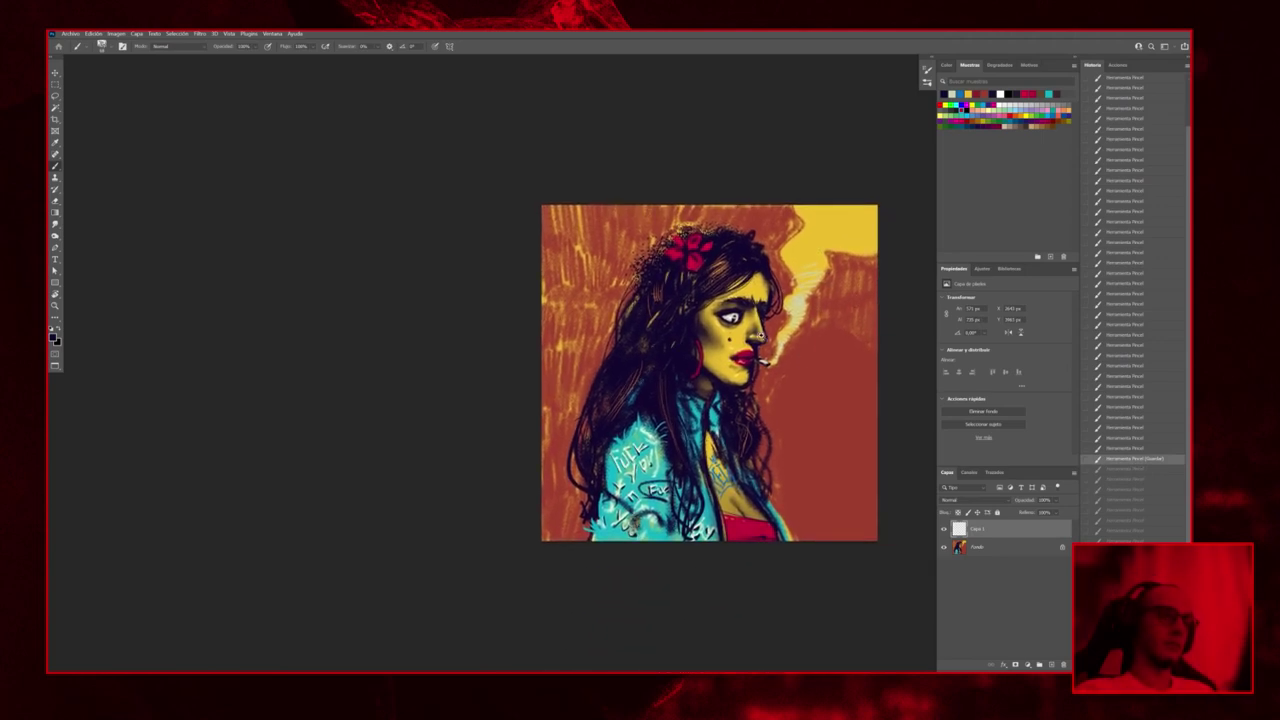
scroll(757, 342, up, 5)
alt+click(586, 286)
mouse_move(550, 245)
mouse_down()
mouse_move(590, 292)
mouse_move(582, 315)
mouse_move(597, 297)
mouse_up()
alt+click(588, 290)
alt+click(584, 288)
click(630, 287)
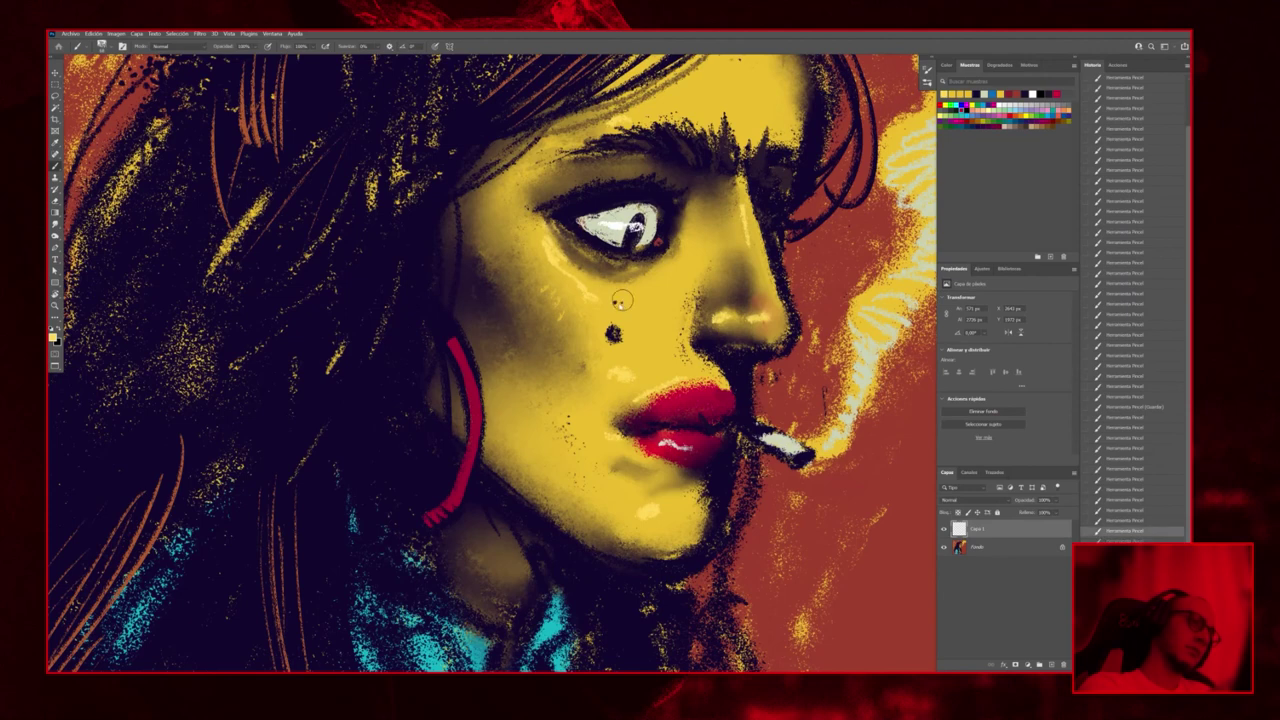
key(ctrl+z)
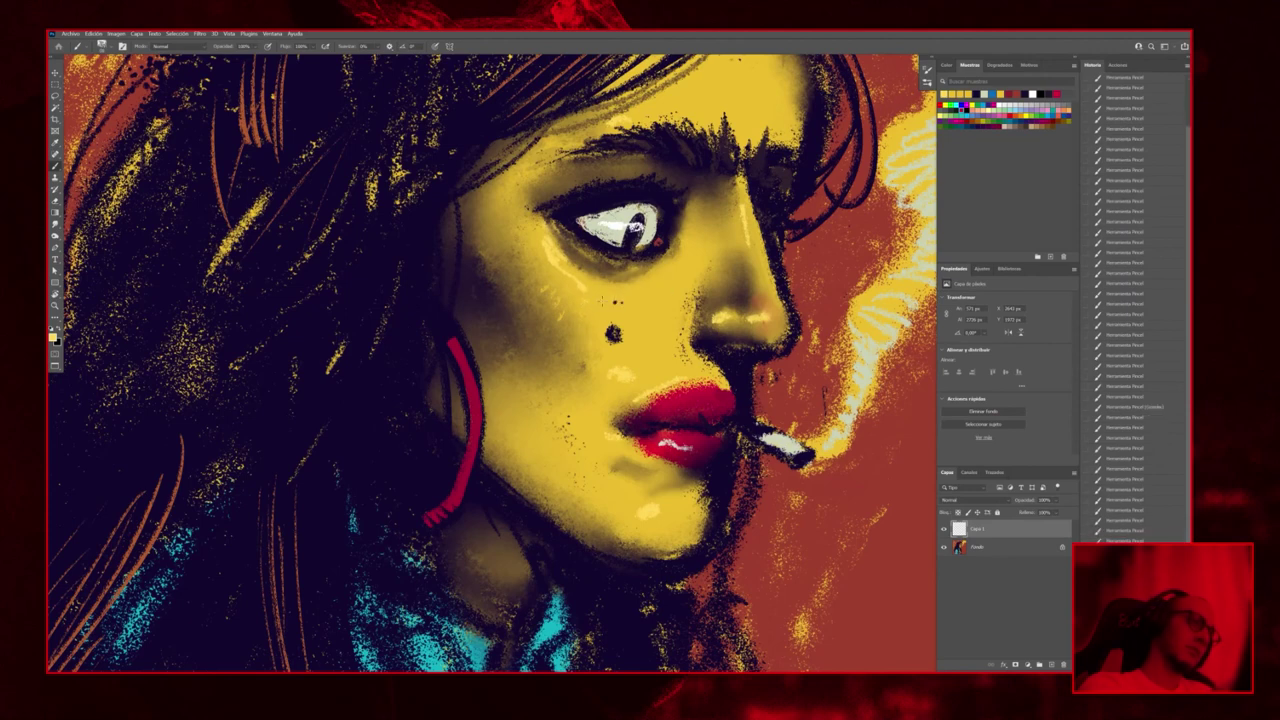
key(ctrl+shift+z)
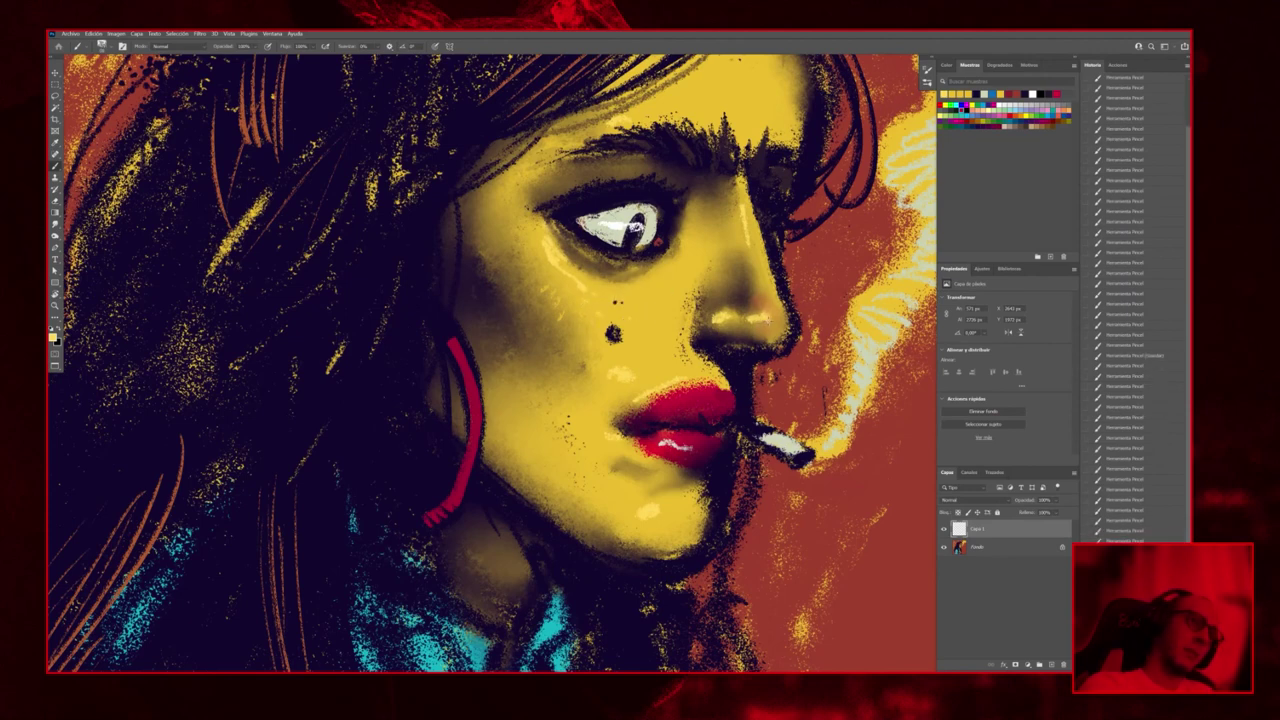
Undo and redo the latest strokes to compare them, and add light-yellow highlights along the nose bridge and in the fringe
mouse_move(795, 322)
mouse_down()
mouse_move(797, 410)
mouse_move(838, 525)
mouse_up()
key(ctrl+z)
key(ctrl+z)
key(ctrl+z)
key(ctrl+z)
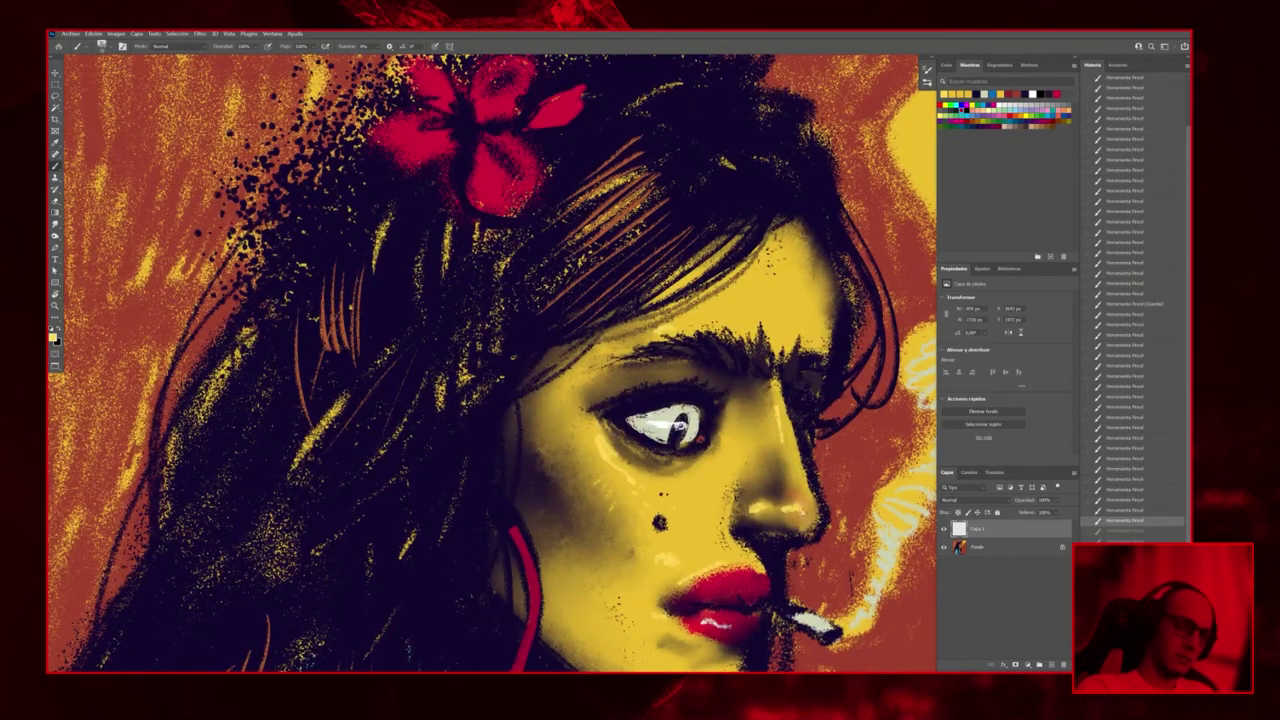
key(ctrl+shift+z)
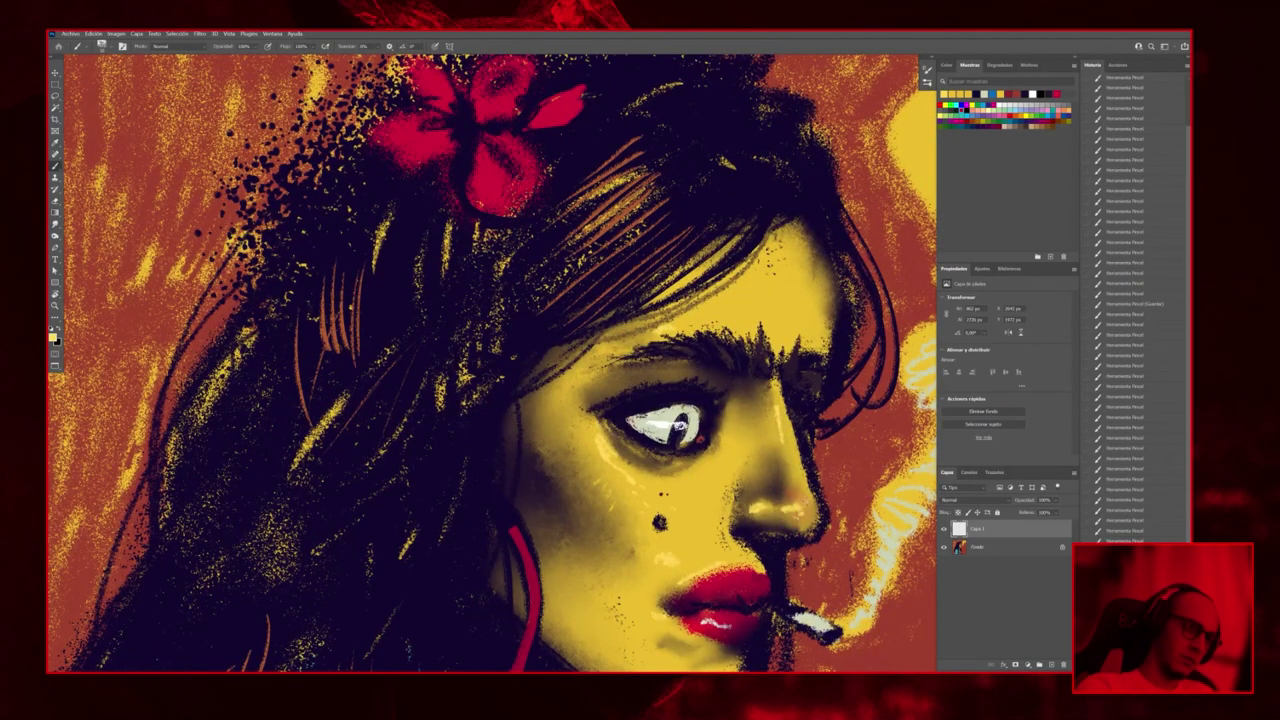
click(778, 441)
click(778, 441)
click(778, 441)
click(778, 441)
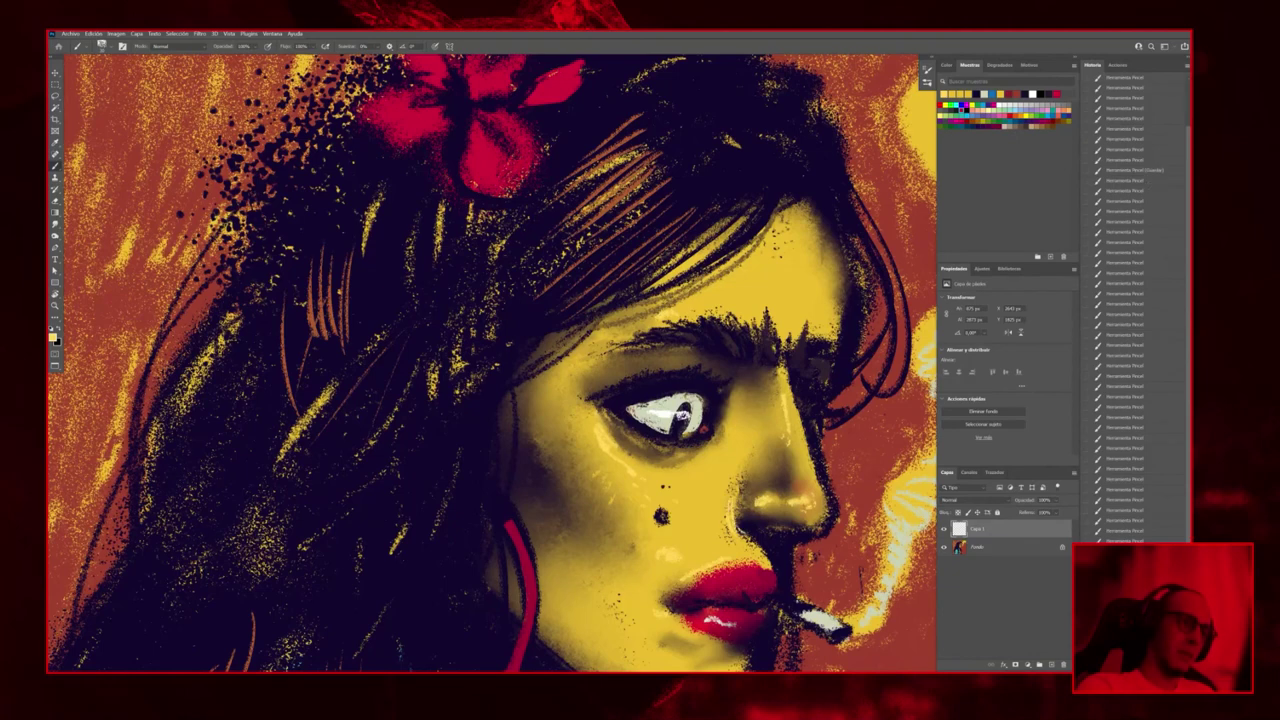
Dab tiny light-yellow highlights on the cheek above the lips, and check the face within the whole portrait
drag(686, 543, 742, 493)
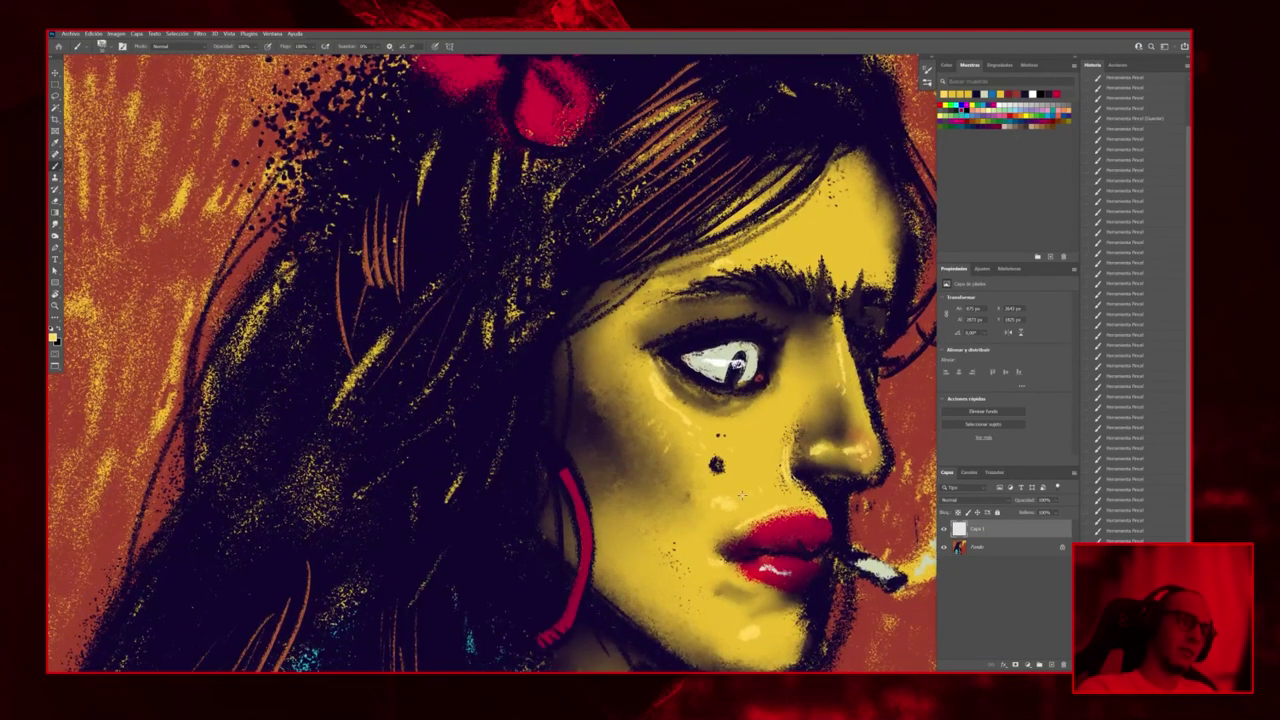
click(742, 493)
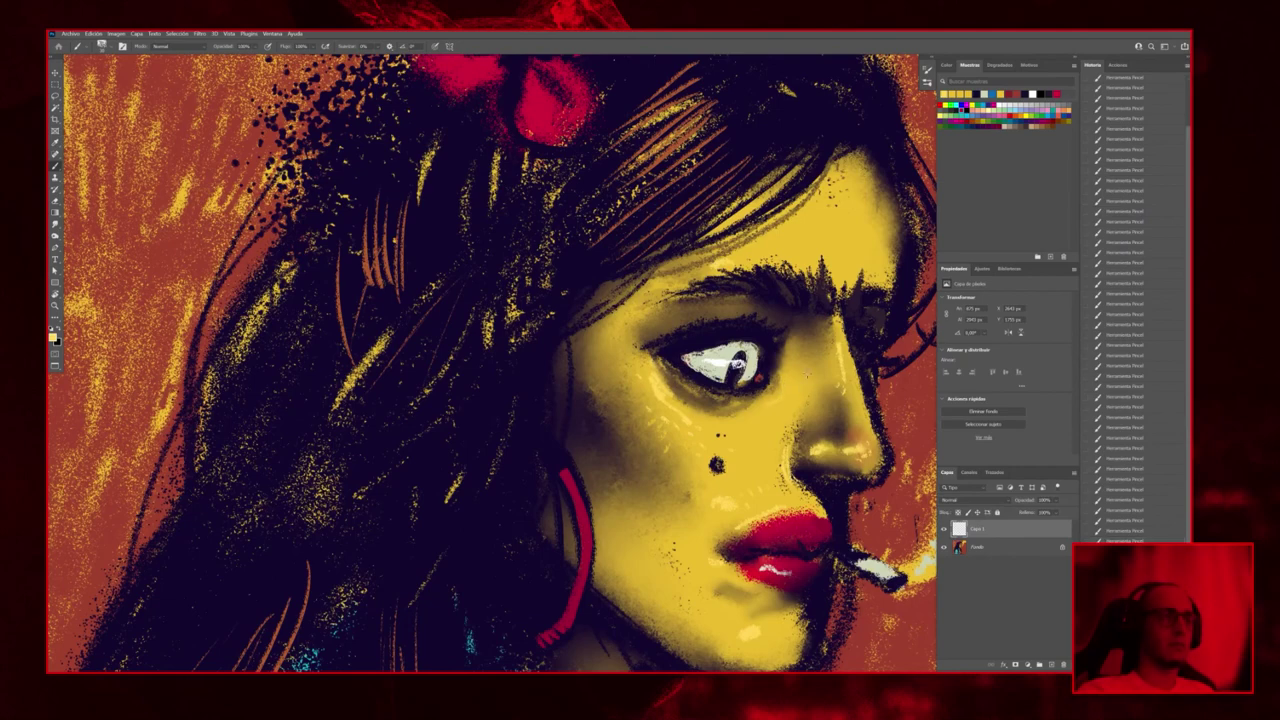
scroll(838, 437, down, 4)
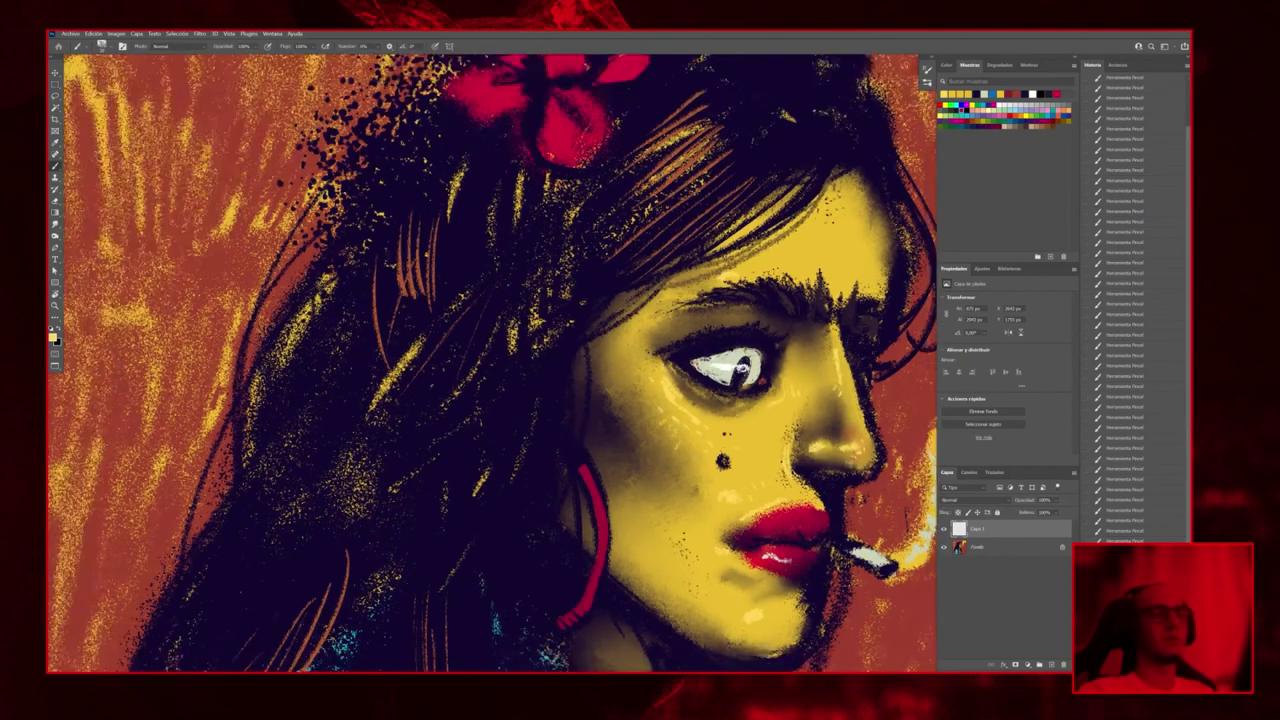
scroll(838, 437, up, 5)
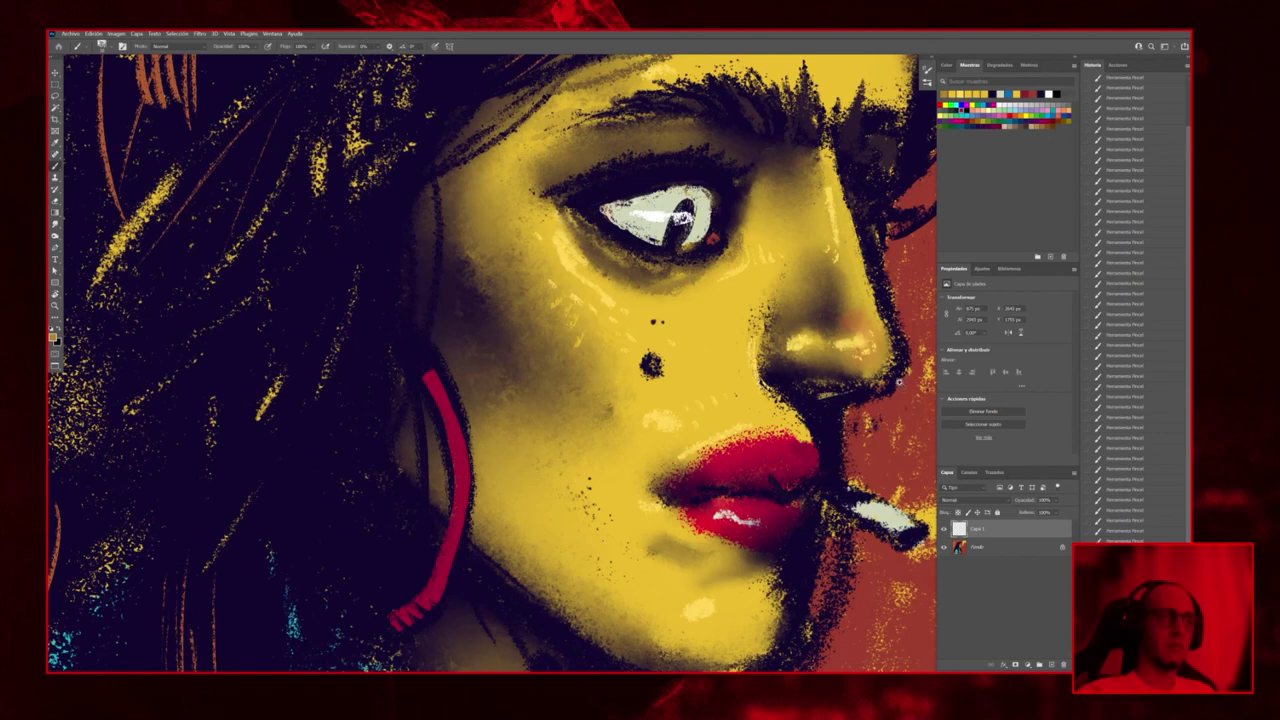
scroll(898, 381, down, 5)
scroll(877, 371, up, 1)
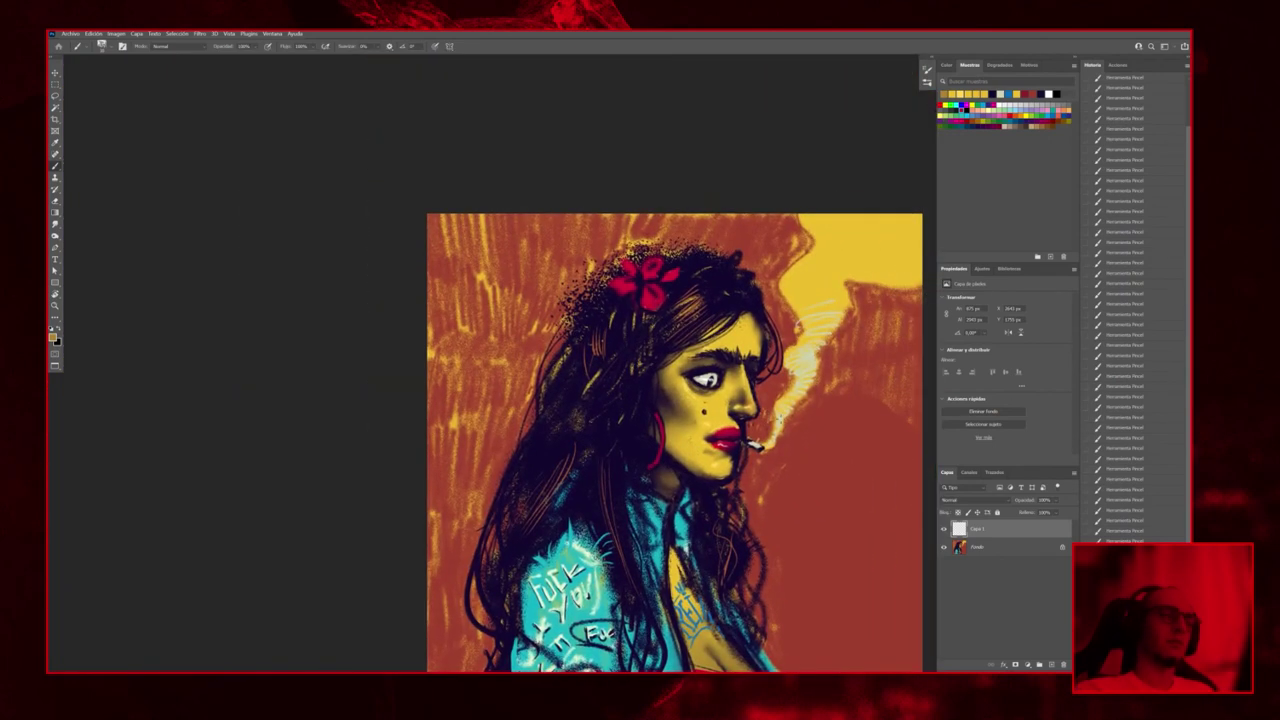
scroll(768, 484, down, 4)
scroll(769, 478, up, 1)
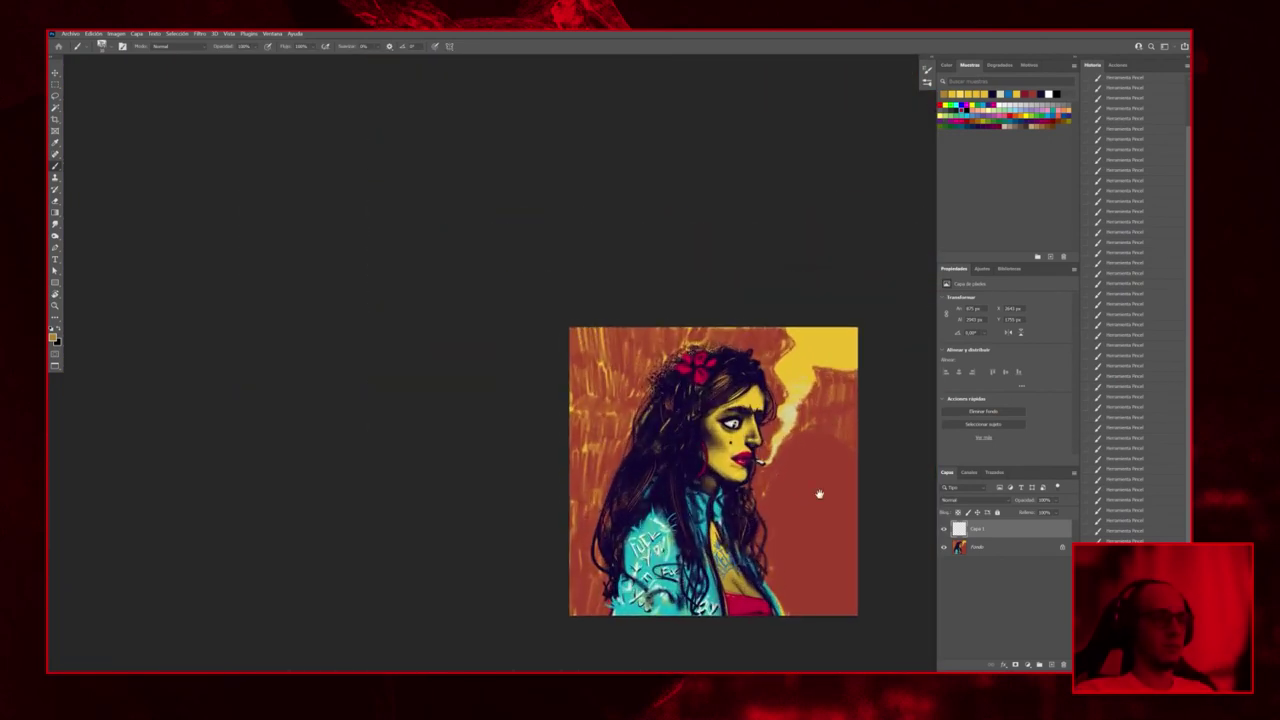
Merge the highlight layer into the background and add a new empty layer for further painting
drag(819, 494, 790, 441)
scroll(846, 364, up, 5)
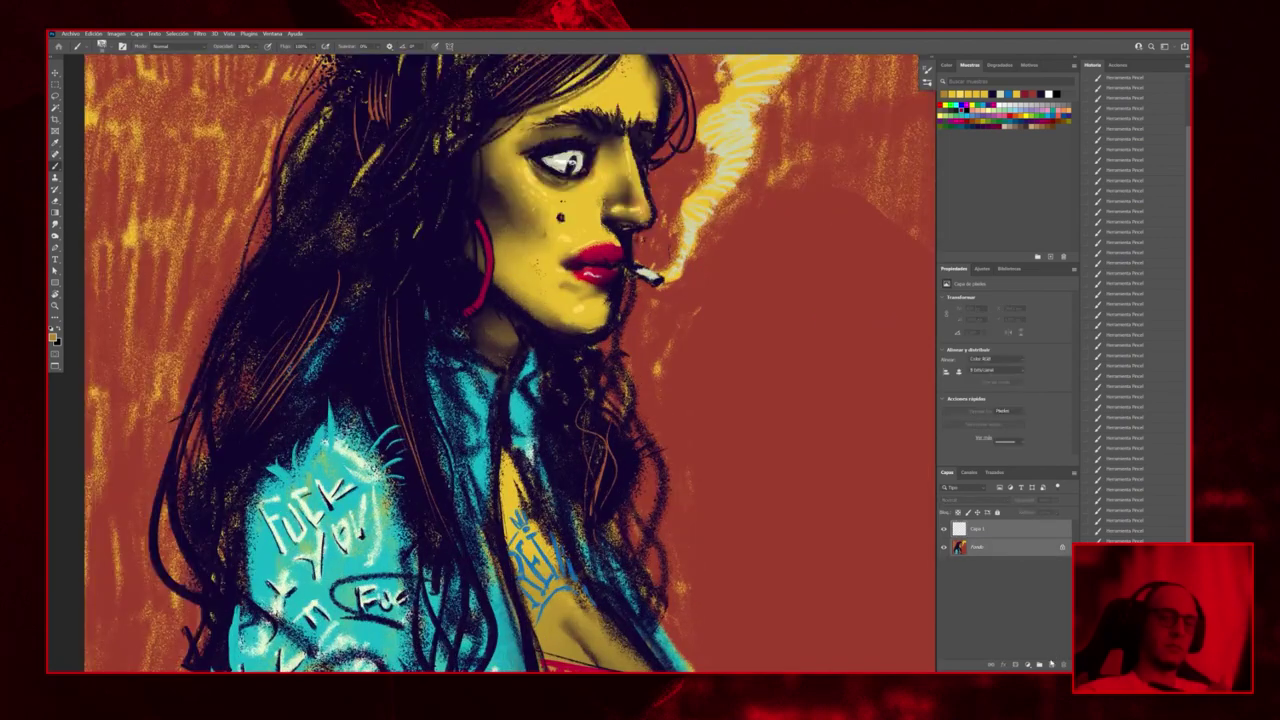
scroll(734, 429, down, 5)
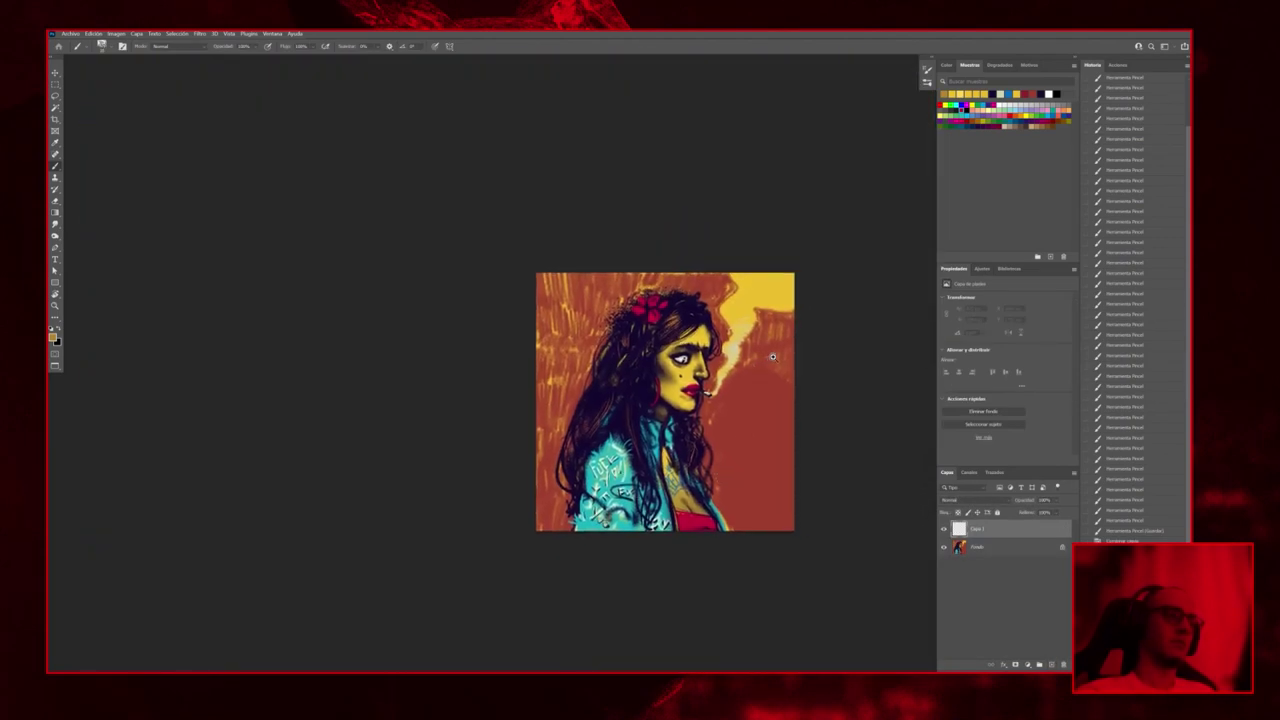
scroll(772, 356, up, 3)
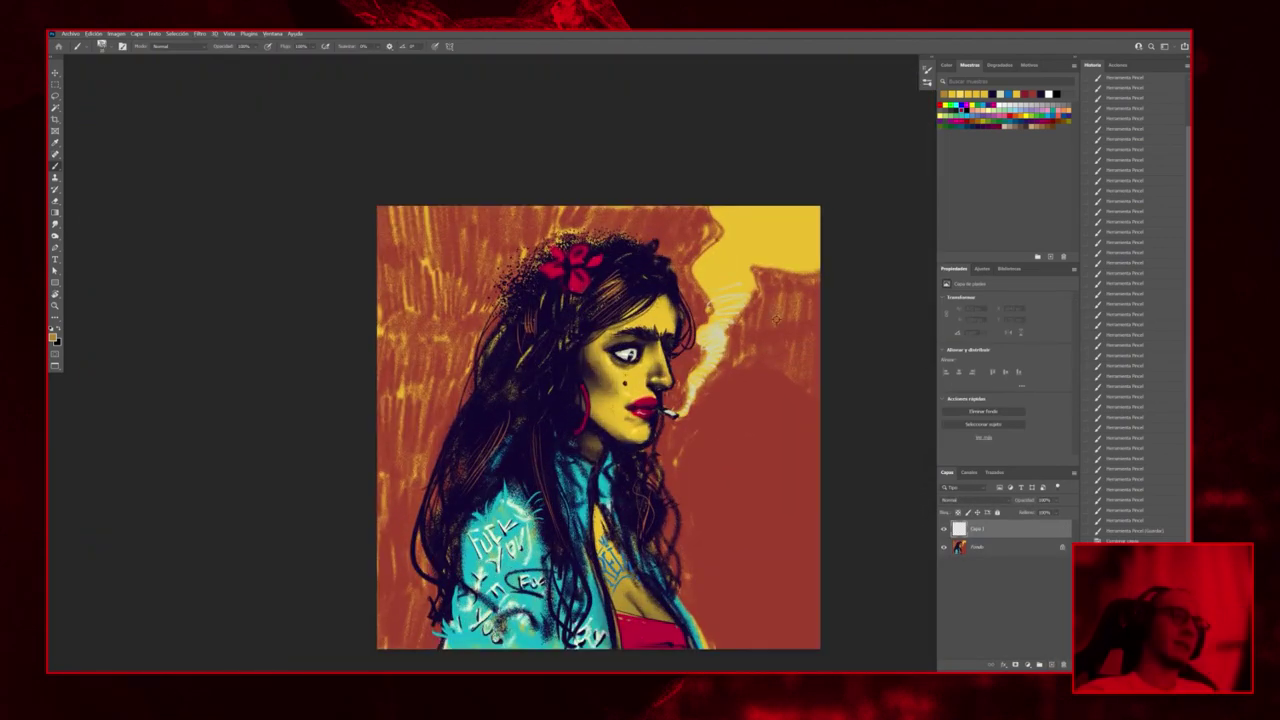
Sketch thin, roughly vertical reddish-orange strokes over the plain red background in front of the woman
key(])
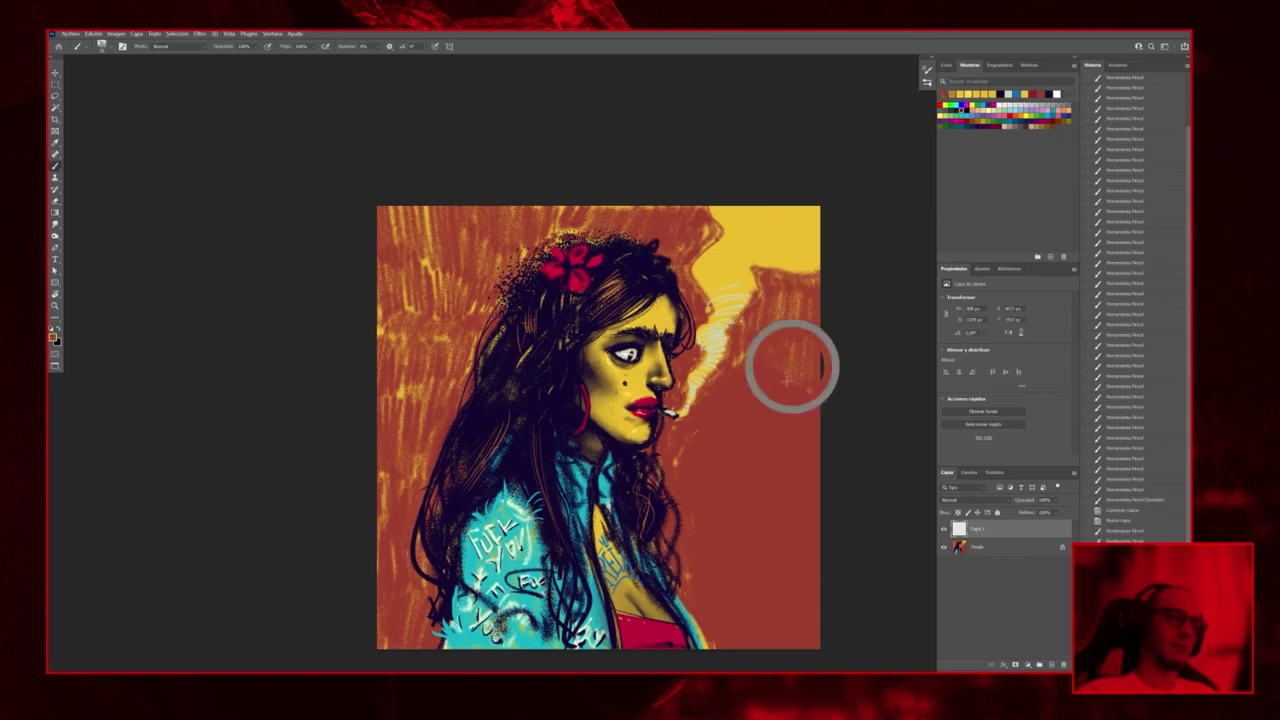
click(786, 380)
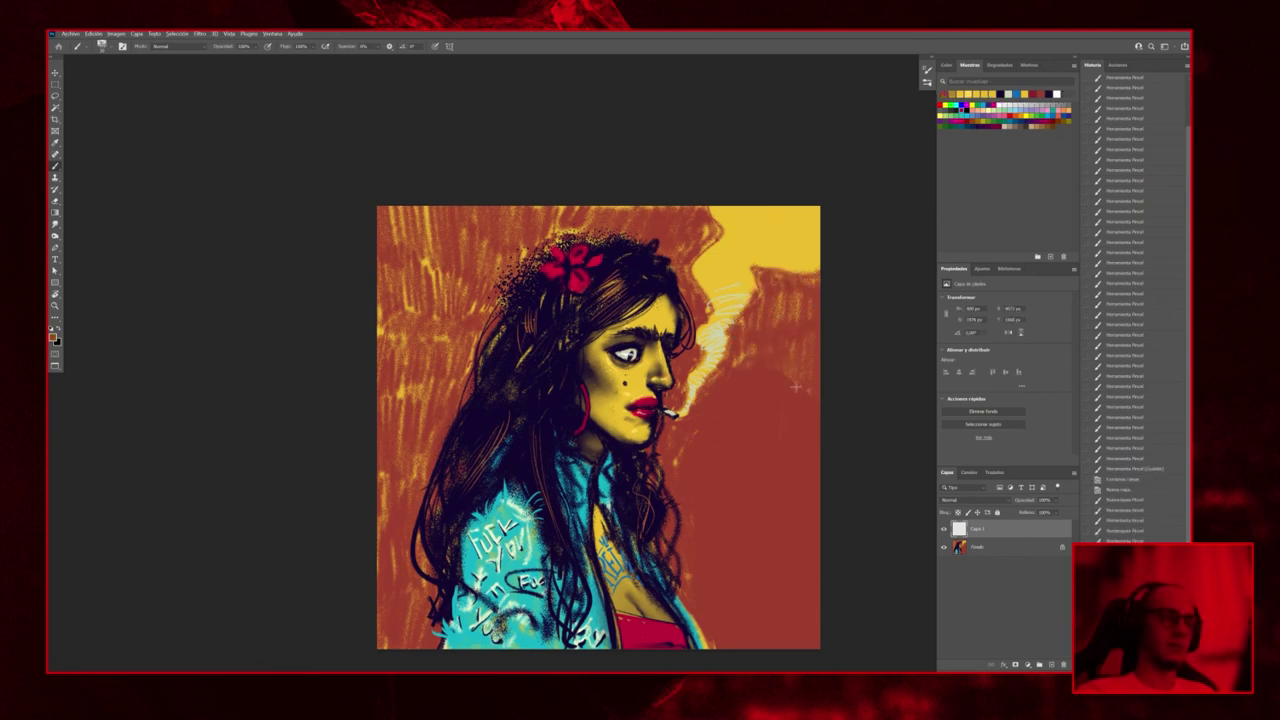
click(796, 417)
click(790, 494)
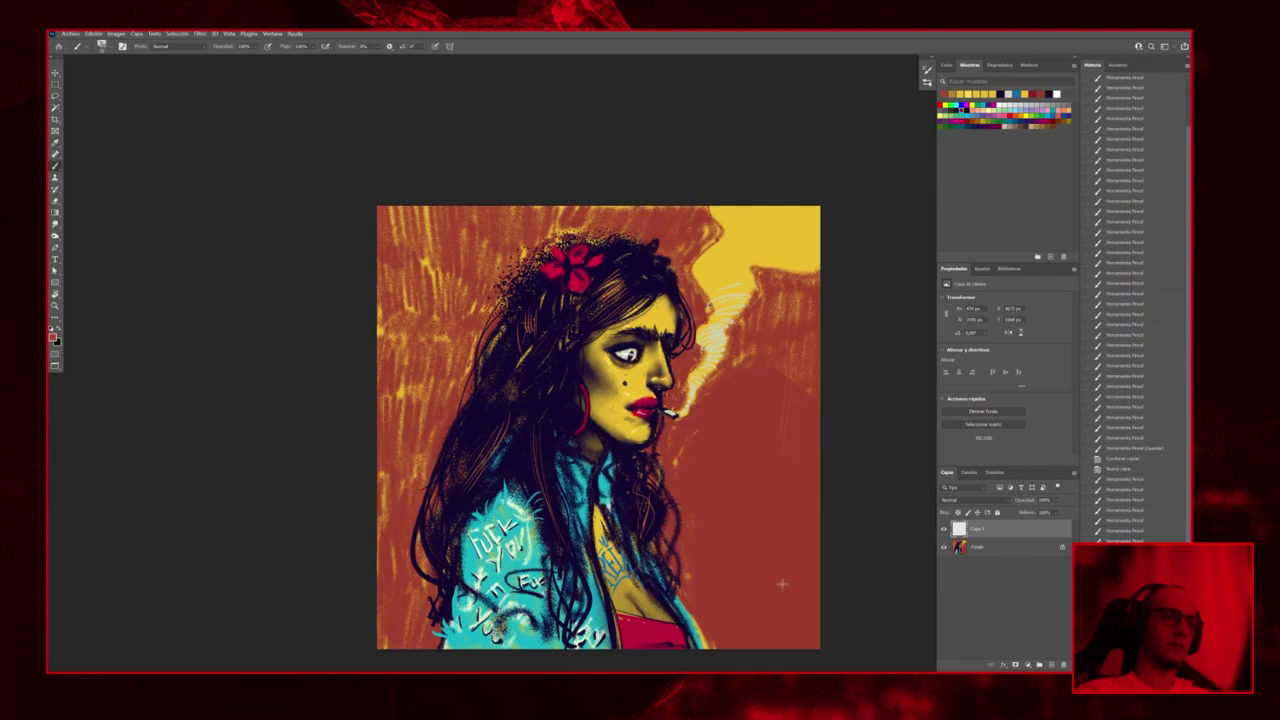
click(804, 372)
click(804, 551)
click(778, 604)
click(790, 438)
click(821, 517)
click(822, 472)
click(778, 582)
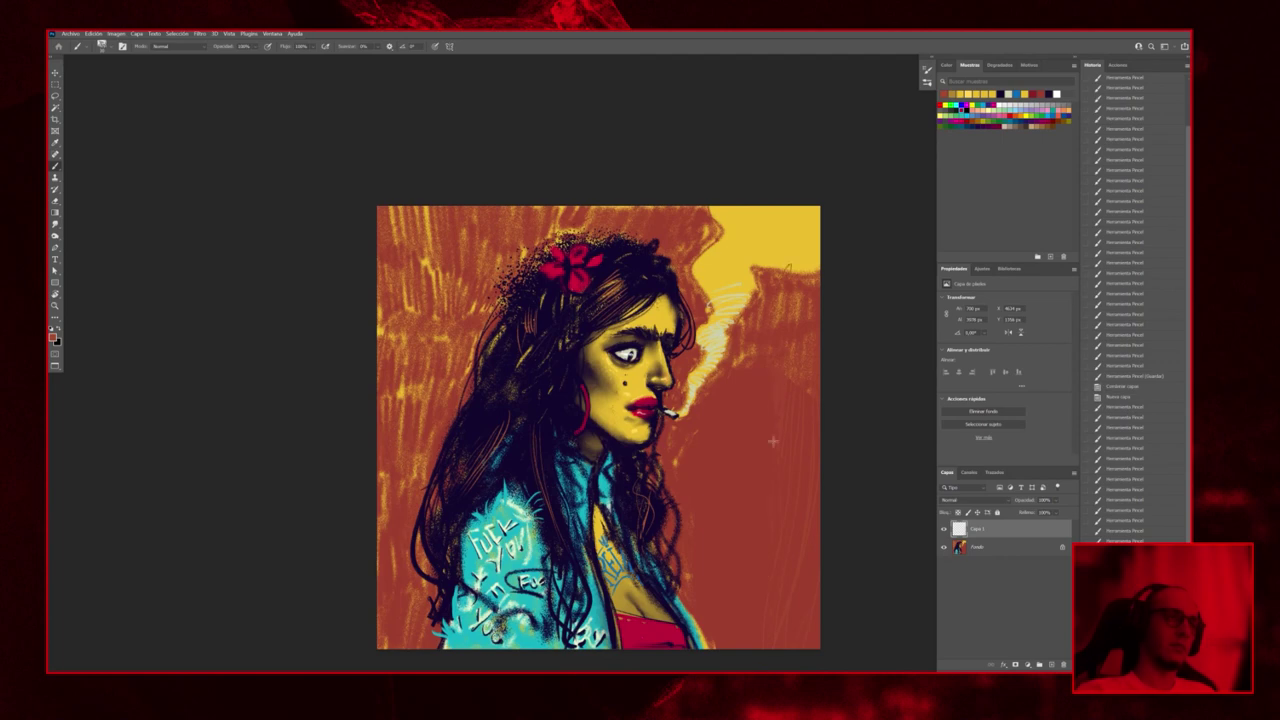
click(725, 449)
click(704, 440)
Merge the background strokes into the background layer and add a new empty layer above it
scroll(798, 426, down, 1)
scroll(798, 426, down, 2)
scroll(814, 400, up, 5)
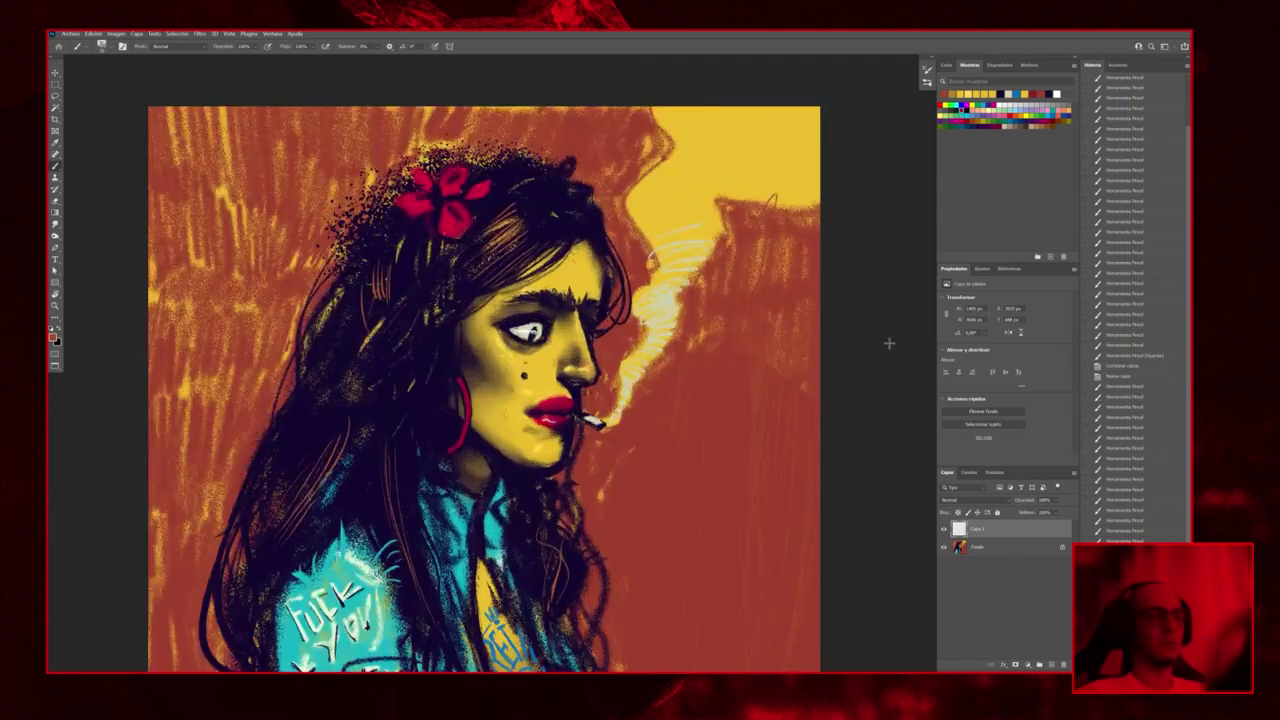
click(1019, 537)
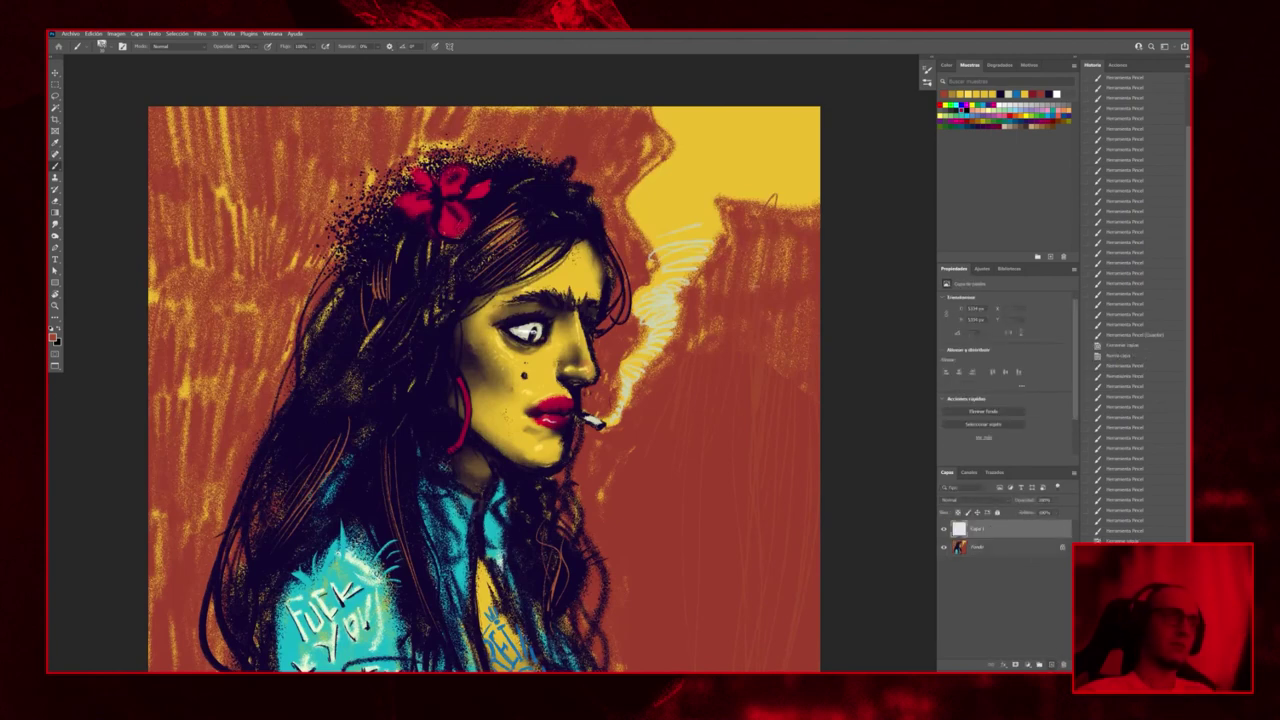
Paint a large, solid pale grey-green thought bubble on the red background below the cigarette smoke
mouse_move(737, 429)
mouse_down()
mouse_move(709, 487)
mouse_move(756, 442)
mouse_move(787, 462)
mouse_move(697, 440)
mouse_move(680, 523)
mouse_move(761, 513)
mouse_move(787, 470)
mouse_move(691, 458)
mouse_move(705, 487)
mouse_move(748, 461)
mouse_up()
scroll(820, 454, down, 5)
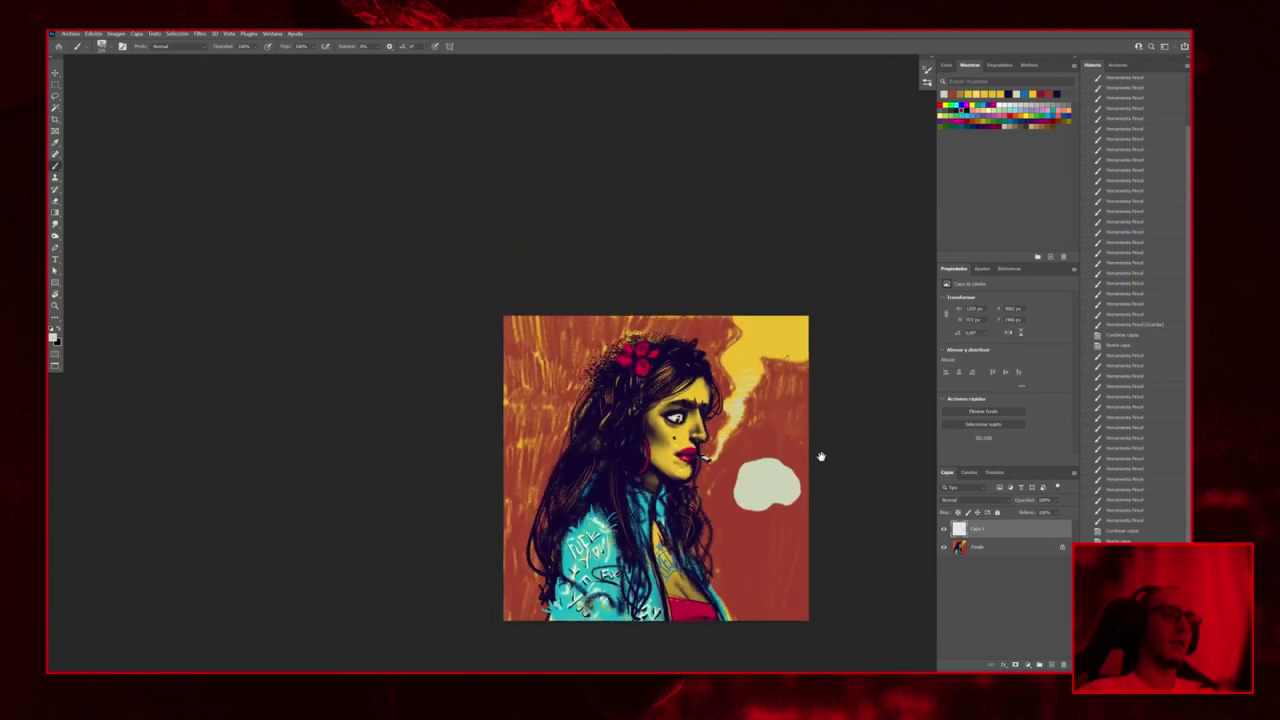
scroll(737, 437, up, 6)
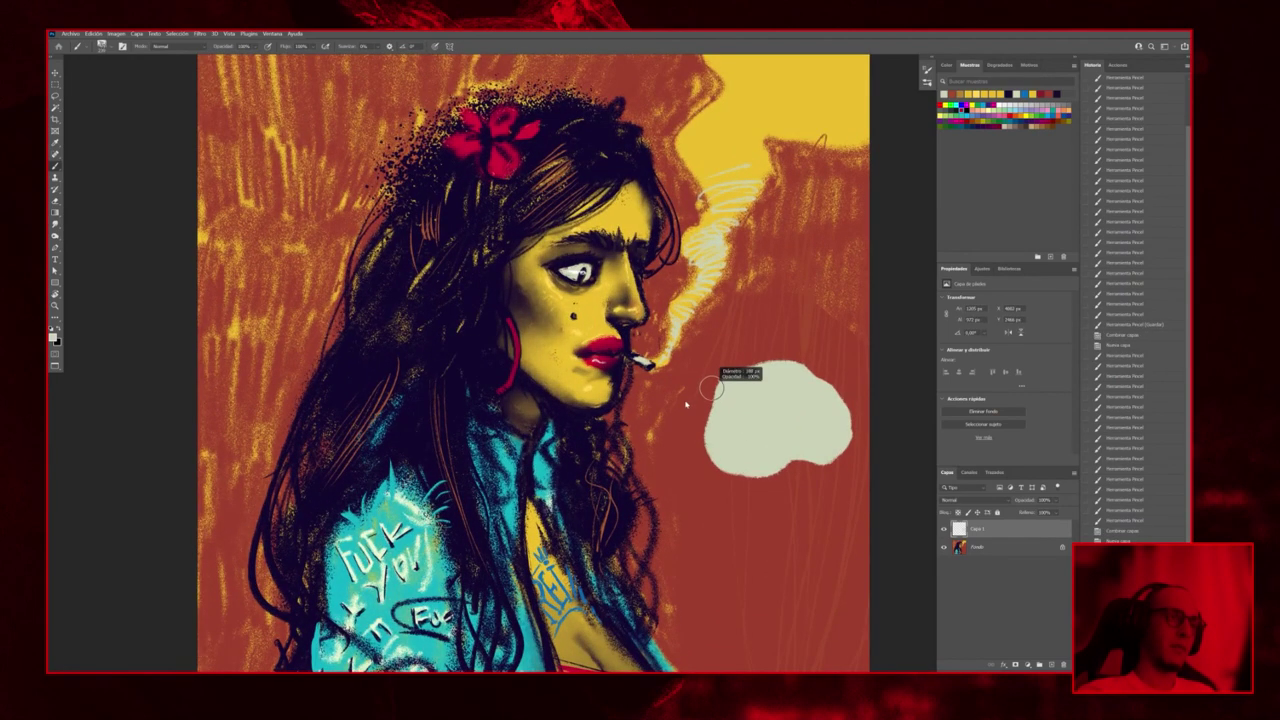
Dab a trail of shrinking pale ovals from the thought bubble up toward the woman's face, and add a new layer for the lettering
click(703, 378)
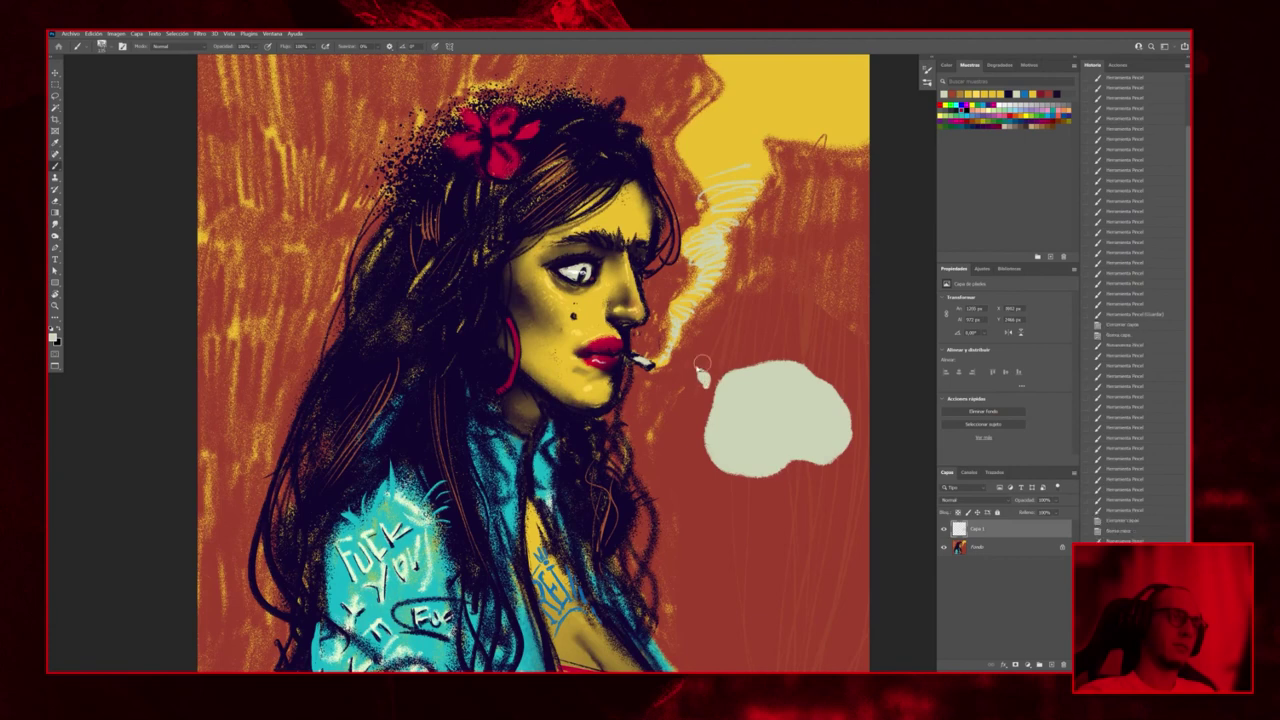
click(703, 378)
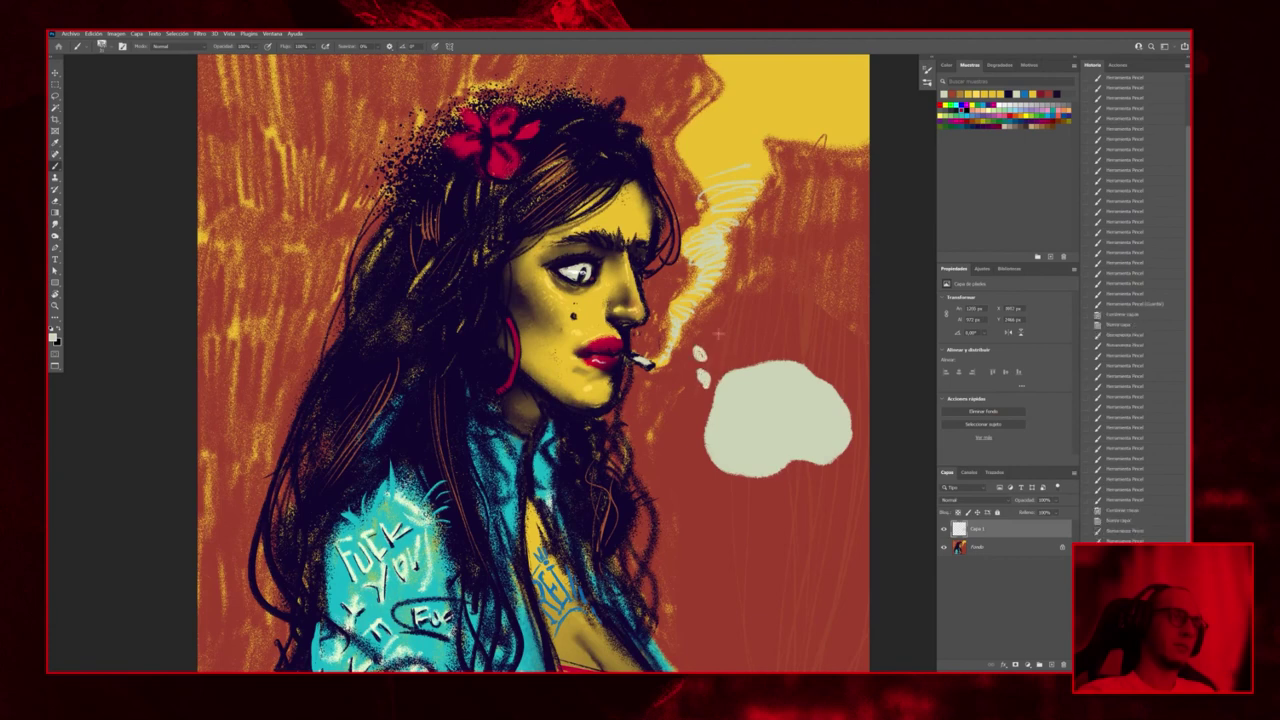
click(716, 346)
click(696, 327)
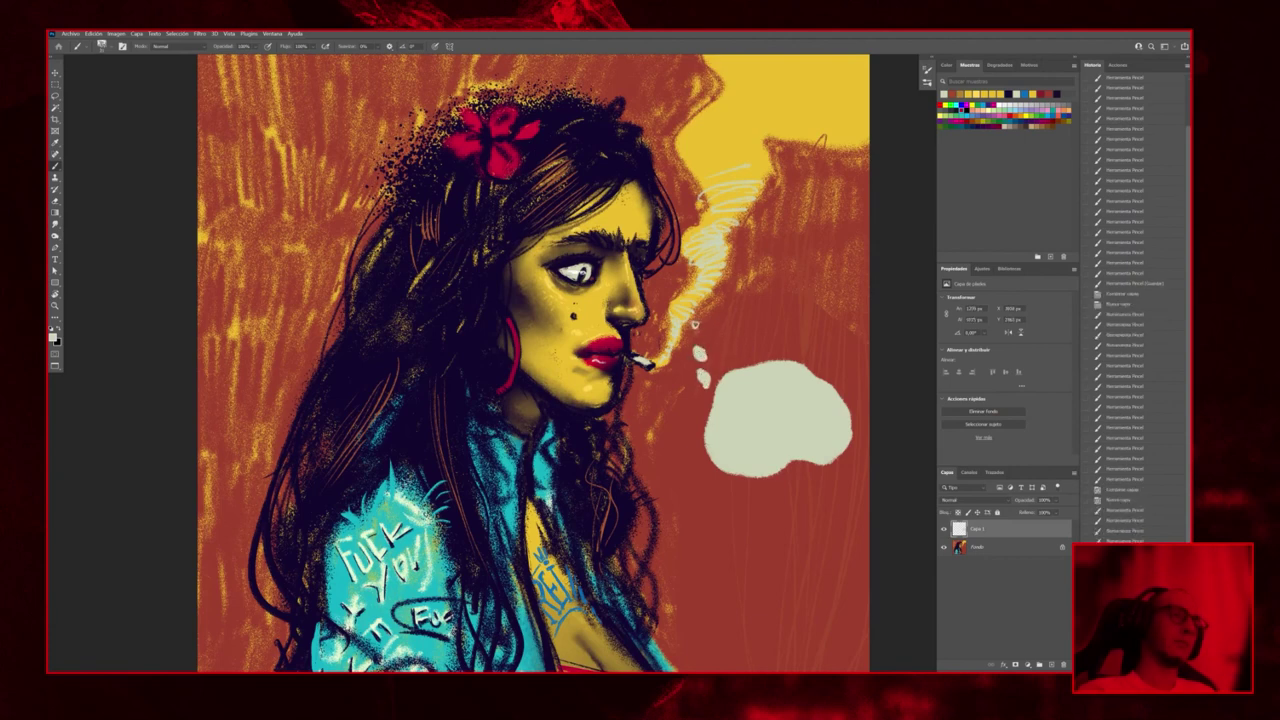
click(692, 322)
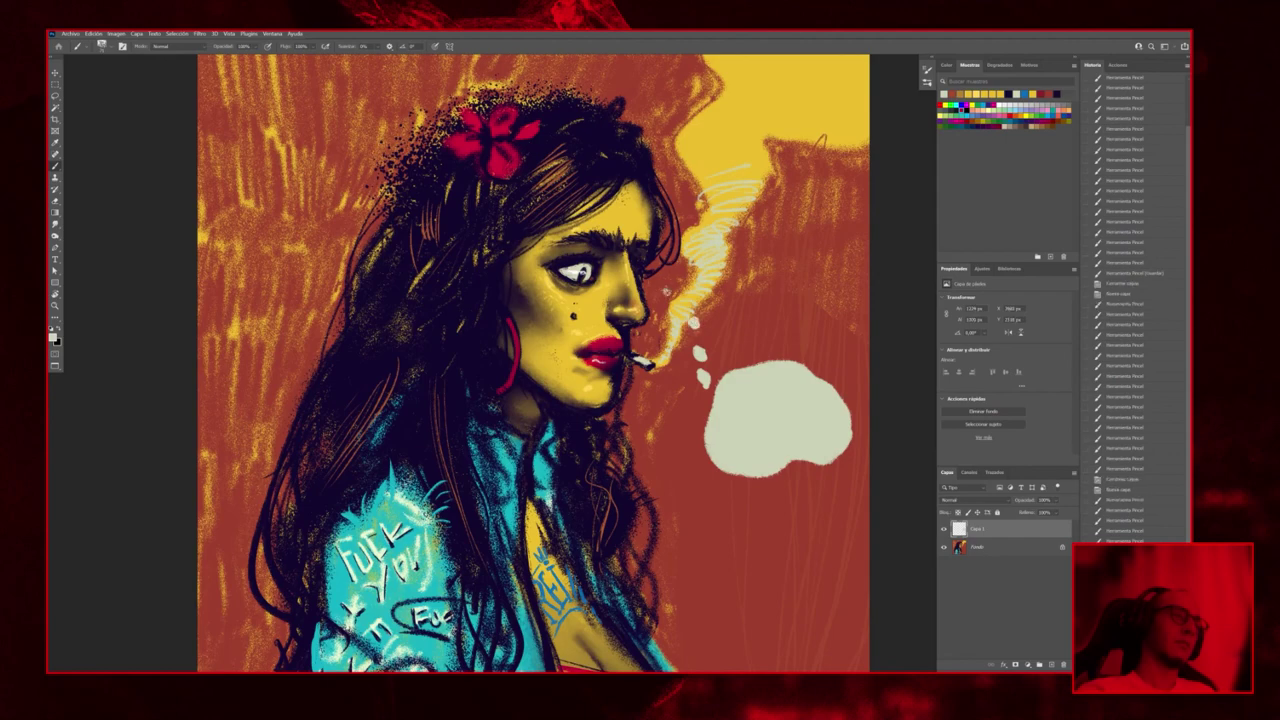
scroll(798, 397, down, 5)
scroll(798, 397, up, 6)
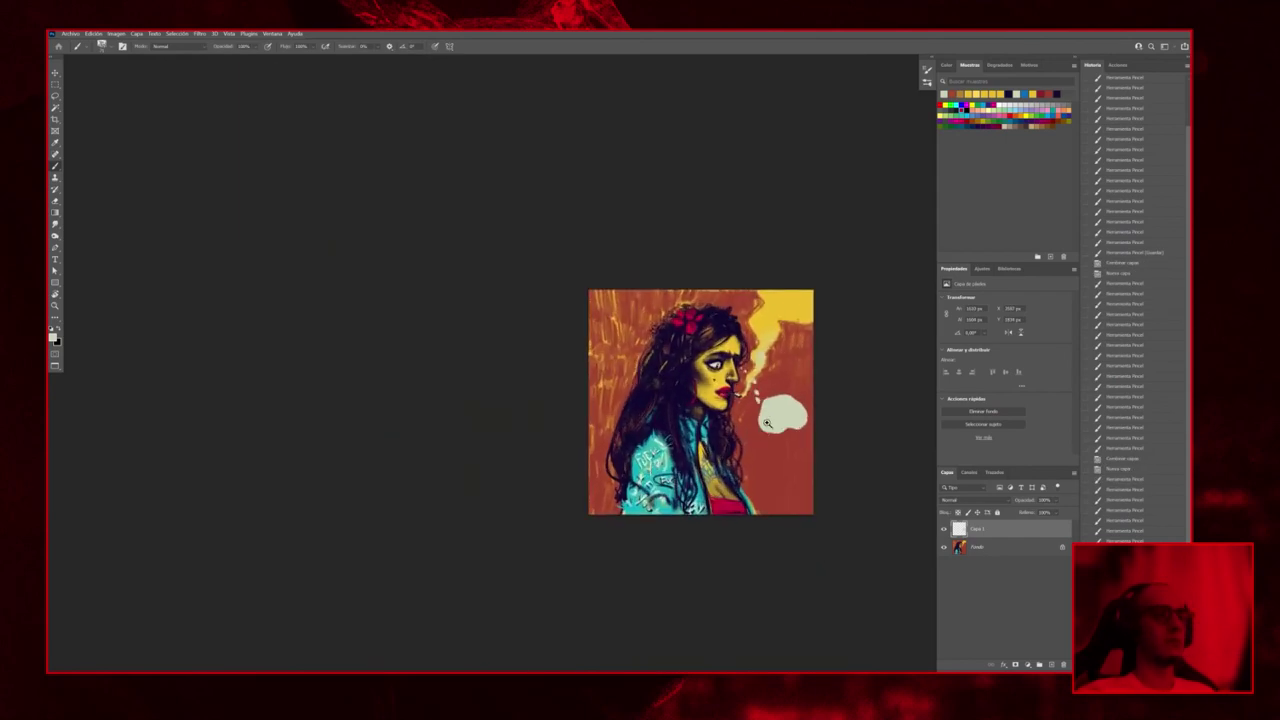
key(ctrl+j)
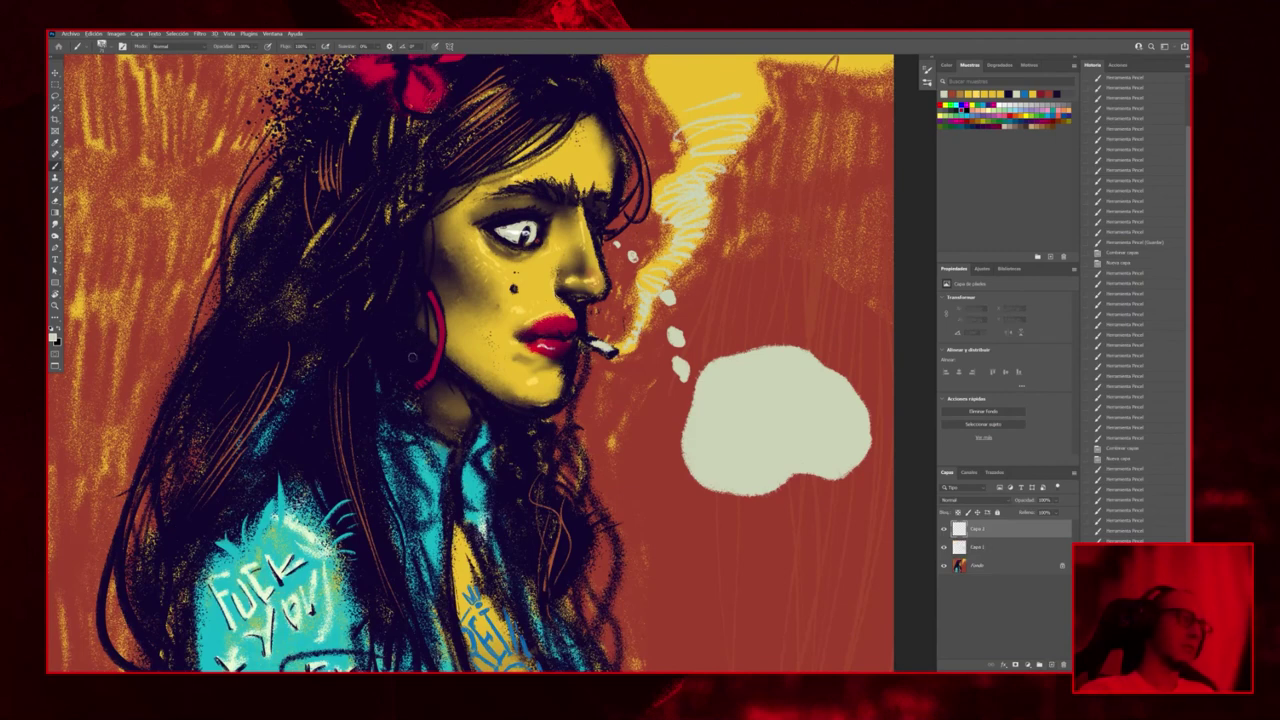
scroll(784, 400, up, 3)
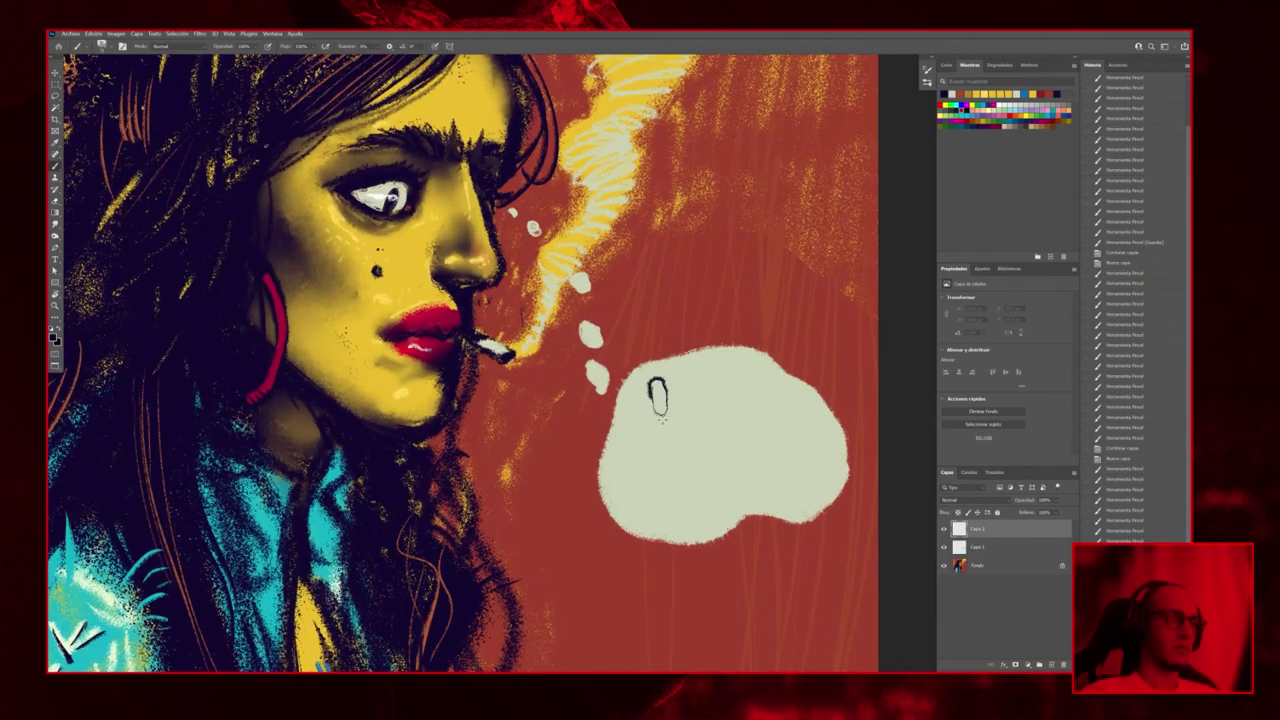
mouse_move(660, 420)
mouse_down()
mouse_move(660, 385)
mouse_move(668, 418)
mouse_up()
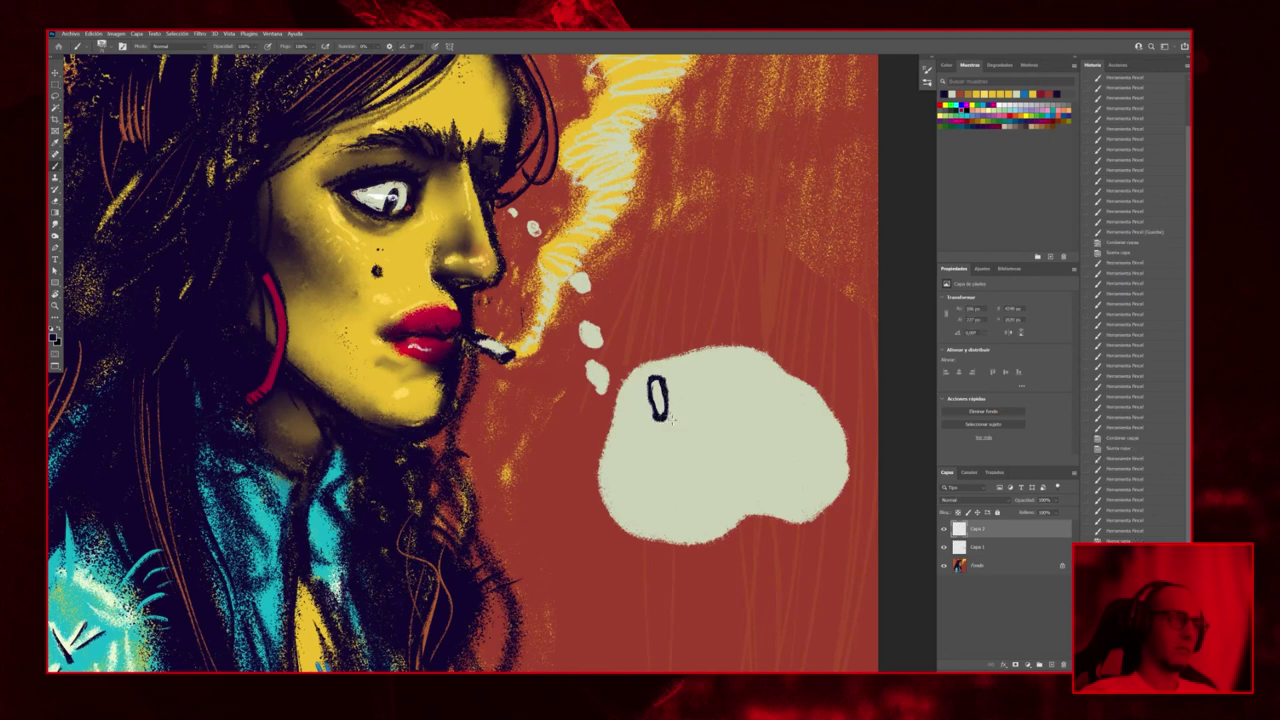
click(681, 383)
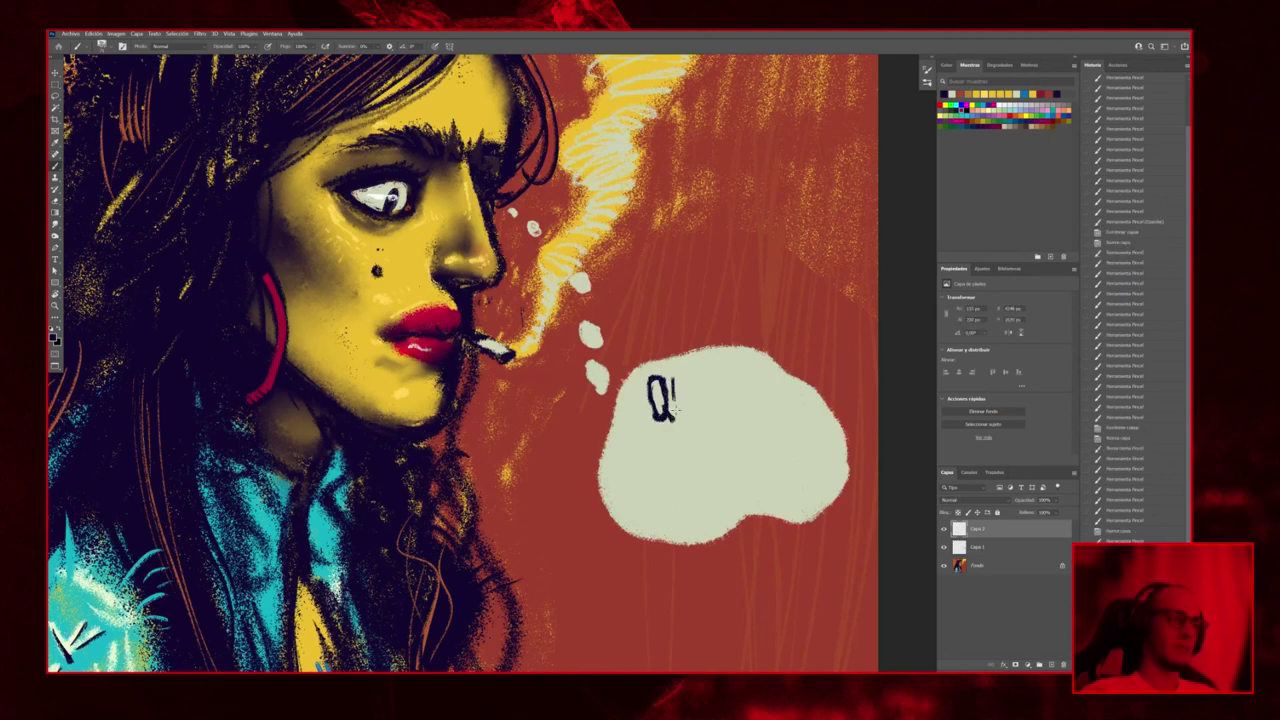
drag(685, 375, 694, 376)
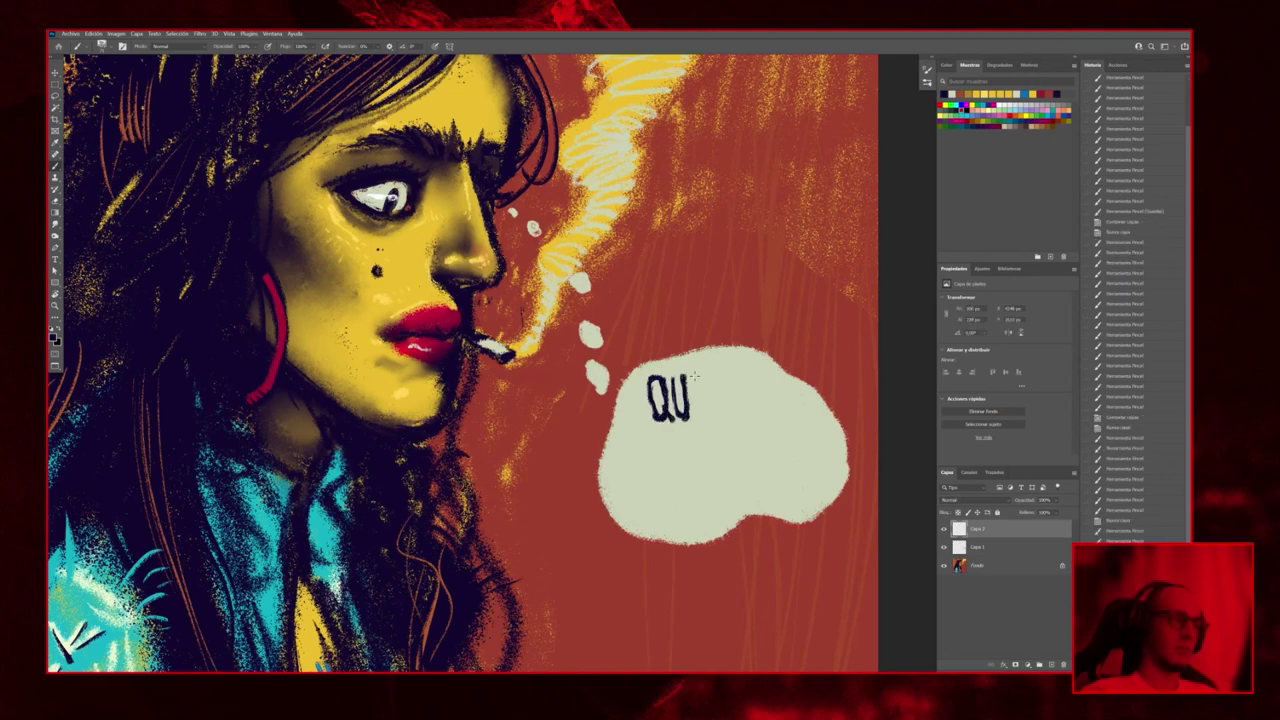
key(ctrl+z)
key(ctrl+z)
key(ctrl+z)
key(ctrl+z)
key(ctrl+z)
key(ctrl+z)
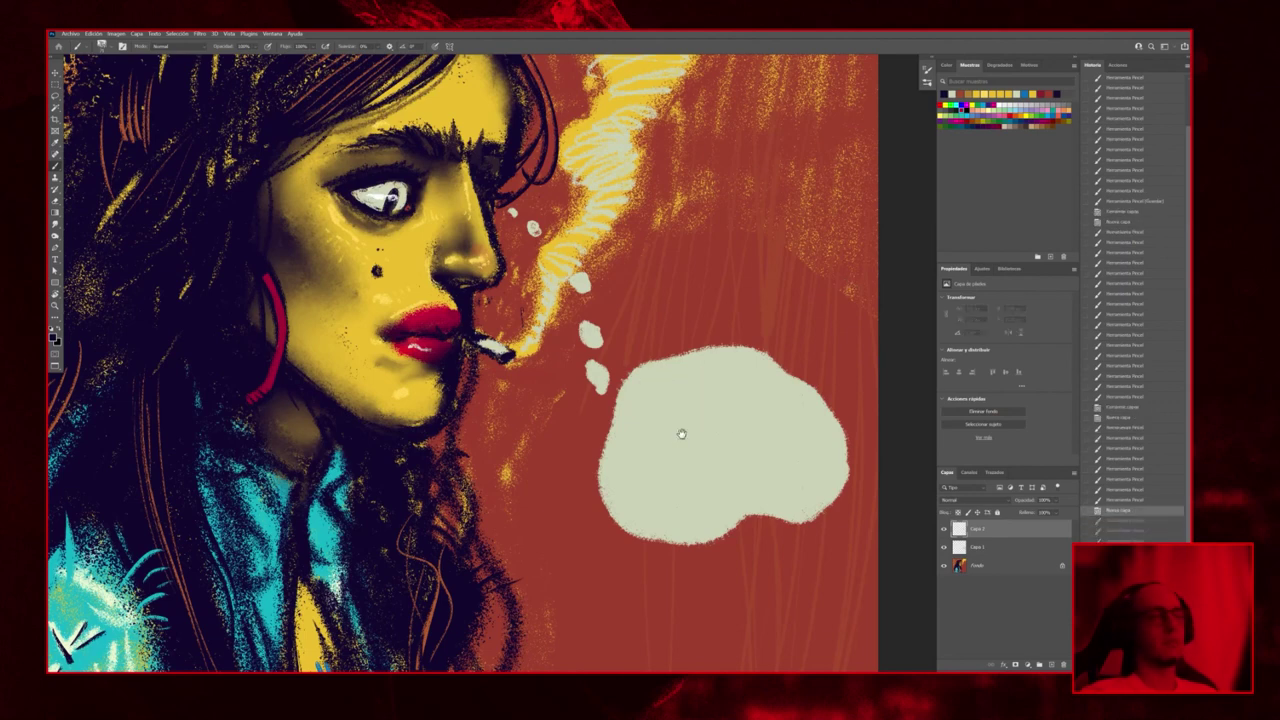
Hand-letter "PERO QUÉ" in dark strokes across the upper part of the thought bubble
mouse_move(680, 434)
mouse_down()
mouse_move(740, 393)
mouse_move(698, 400)
mouse_up()
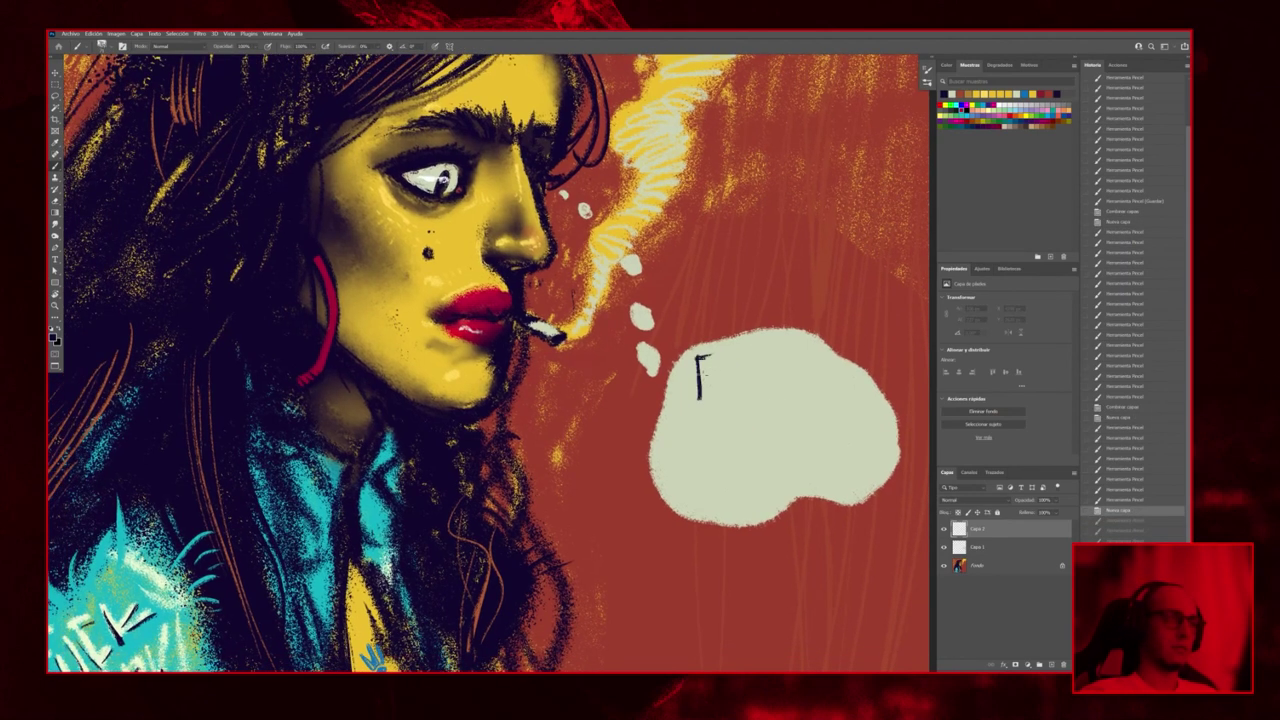
mouse_move(700, 356)
mouse_down()
mouse_move(723, 396)
mouse_move(737, 396)
mouse_move(731, 376)
mouse_move(745, 394)
mouse_move(774, 358)
mouse_up()
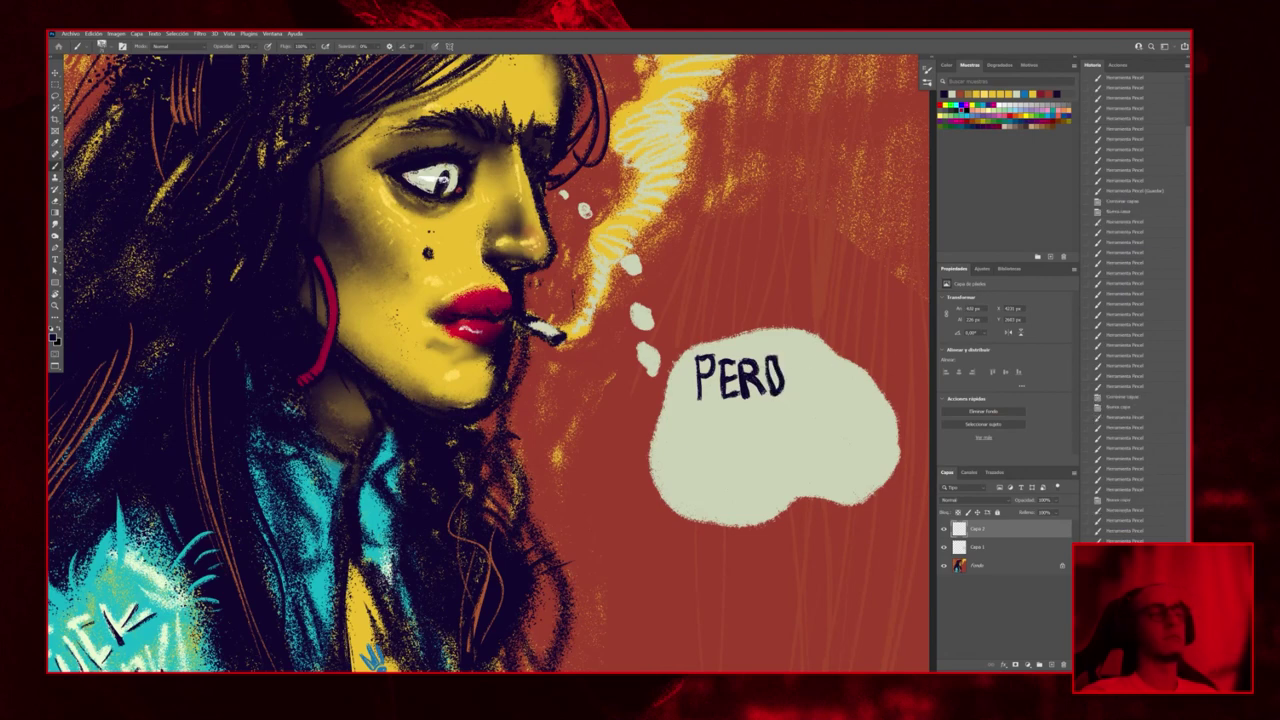
mouse_move(701, 378)
mouse_down()
mouse_move(700, 398)
mouse_move(700, 362)
mouse_up()
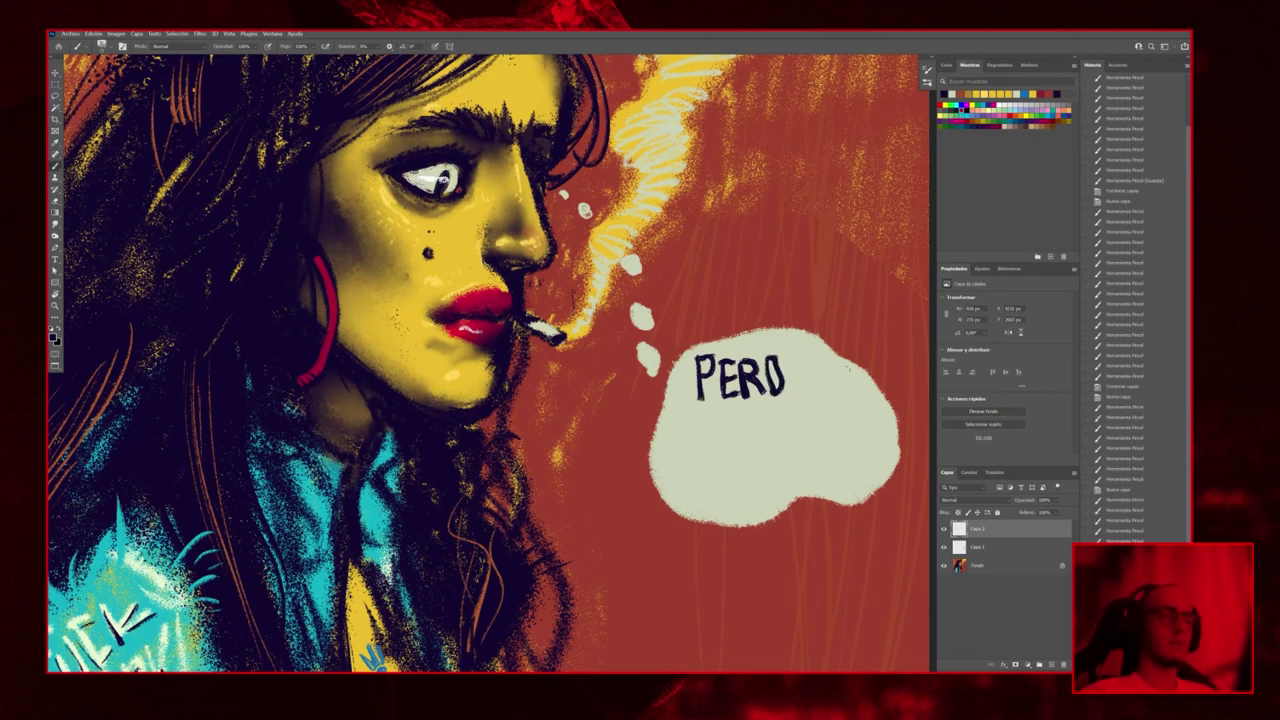
mouse_move(821, 366)
mouse_down()
mouse_move(820, 398)
mouse_move(822, 376)
mouse_move(832, 392)
mouse_move(860, 390)
mouse_move(860, 418)
mouse_move(862, 402)
mouse_up()
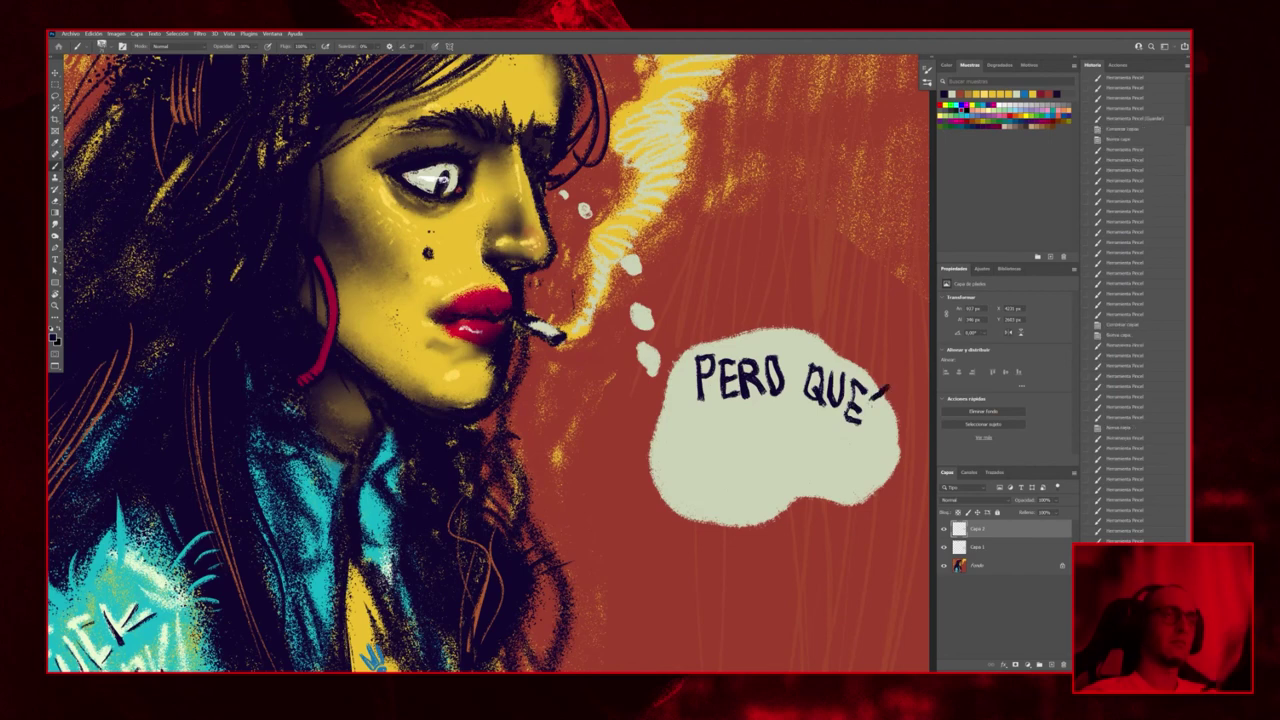
Hand-letter "HIJO PUTA" in larger dark strokes on the second line of the thought bubble
mouse_move(853, 500)
mouse_down()
mouse_move(864, 556)
mouse_move(886, 502)
mouse_up()
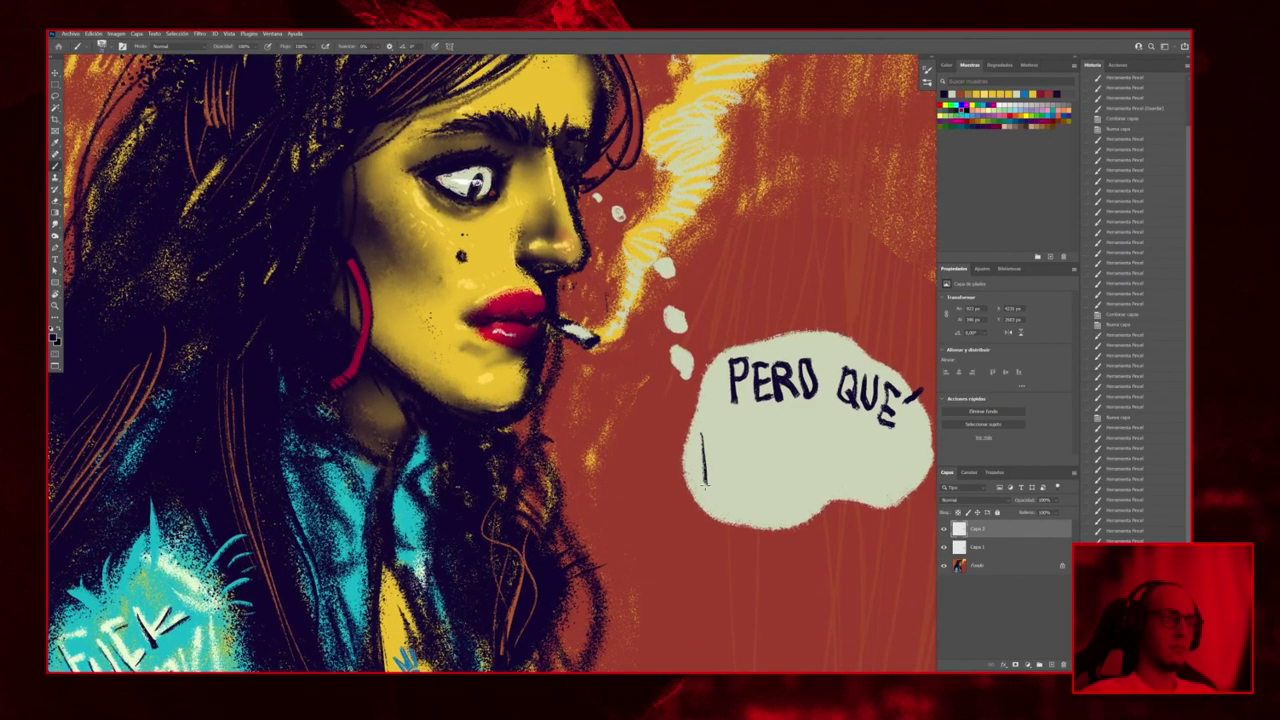
mouse_move(703, 436)
mouse_down()
mouse_move(705, 494)
mouse_move(720, 459)
mouse_up()
drag(716, 430, 721, 494)
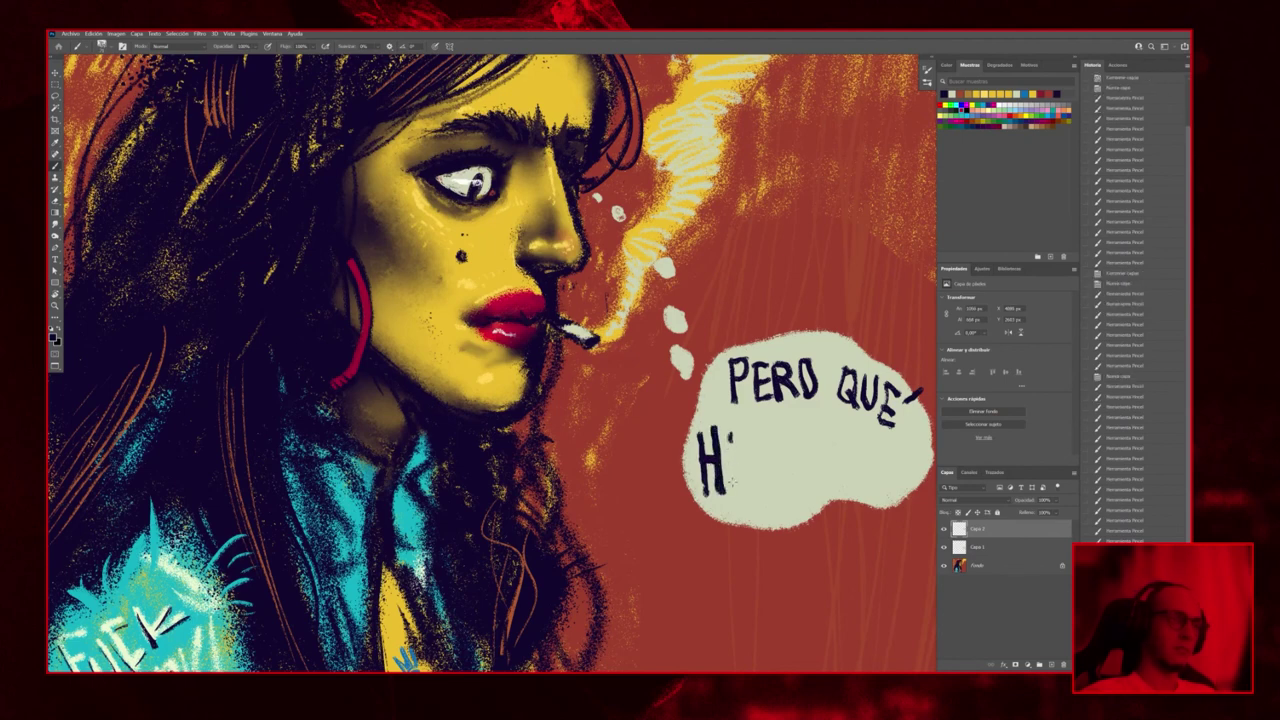
drag(729, 434, 736, 504)
click(729, 420)
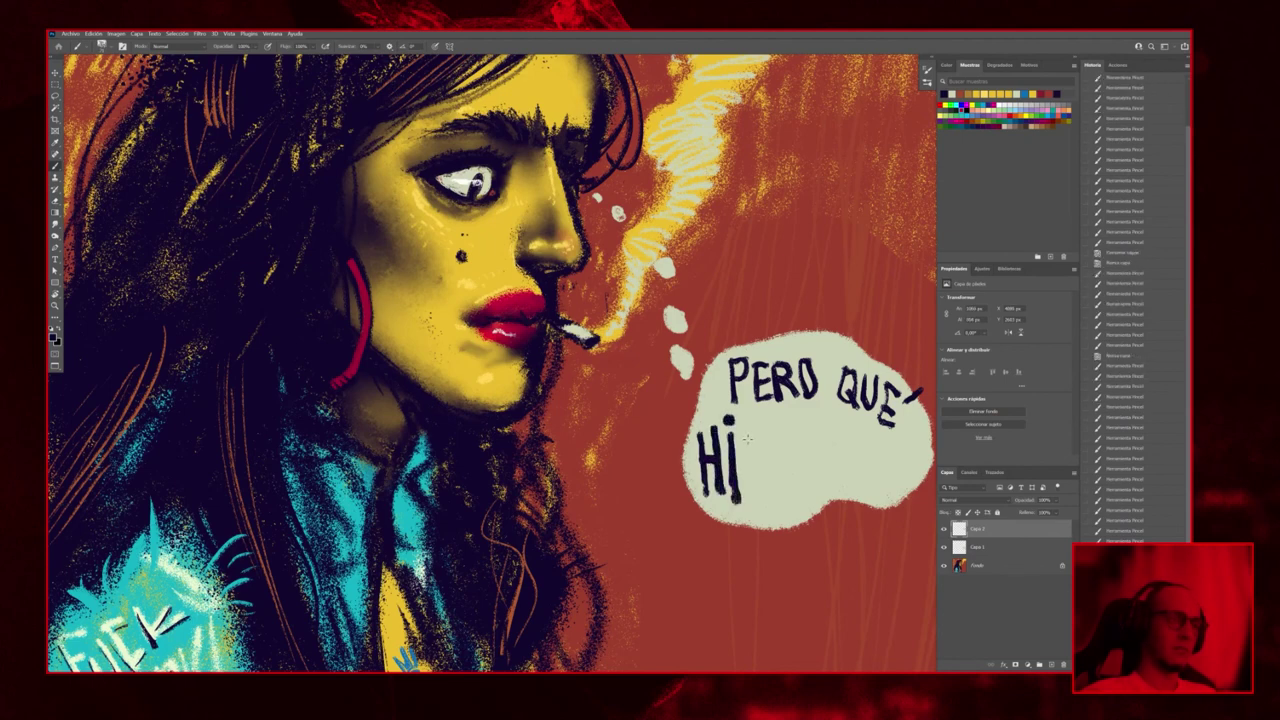
key(ctrl+z)
mouse_move(757, 427)
mouse_down()
mouse_move(758, 488)
mouse_move(745, 505)
mouse_up()
mouse_move(771, 429)
mouse_down()
mouse_move(770, 476)
mouse_move(788, 426)
mouse_move(768, 470)
mouse_move(786, 506)
mouse_up()
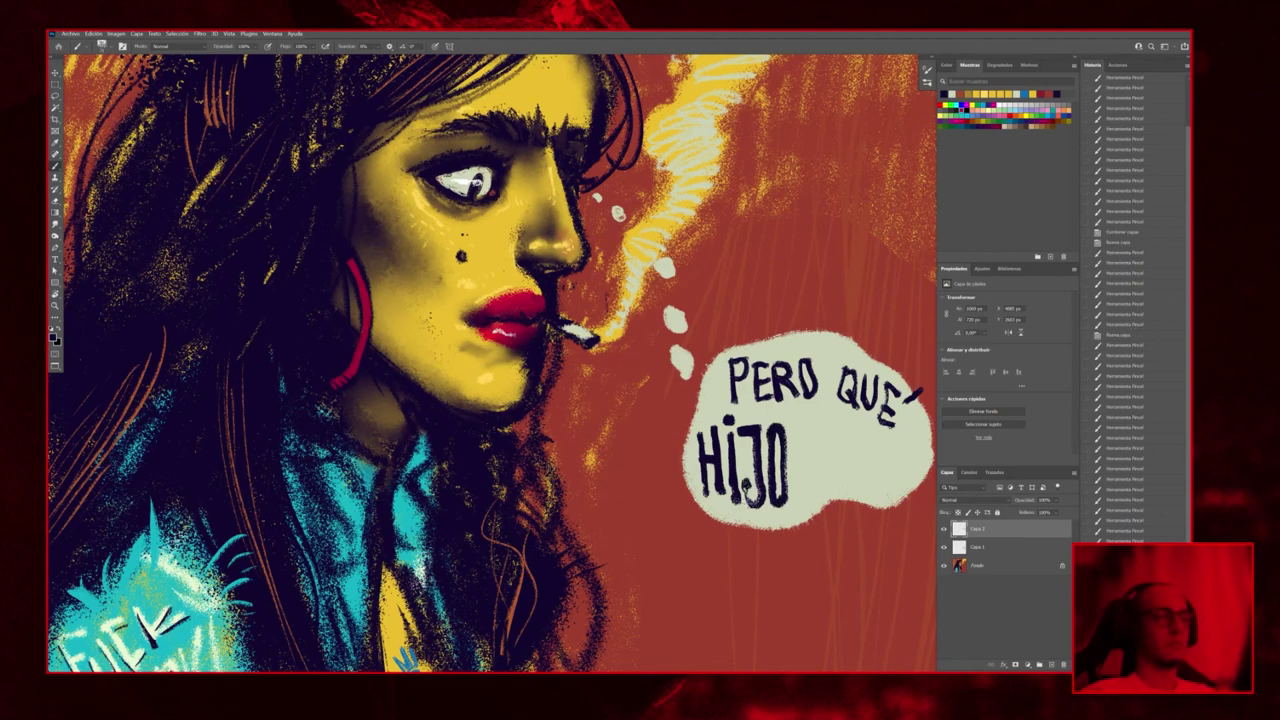
mouse_move(812, 418)
mouse_down()
mouse_move(813, 500)
mouse_move(812, 414)
mouse_move(828, 416)
mouse_move(838, 482)
mouse_move(859, 420)
mouse_move(882, 444)
mouse_move(880, 476)
mouse_move(911, 458)
mouse_move(906, 488)
mouse_up()
drag(896, 440, 884, 494)
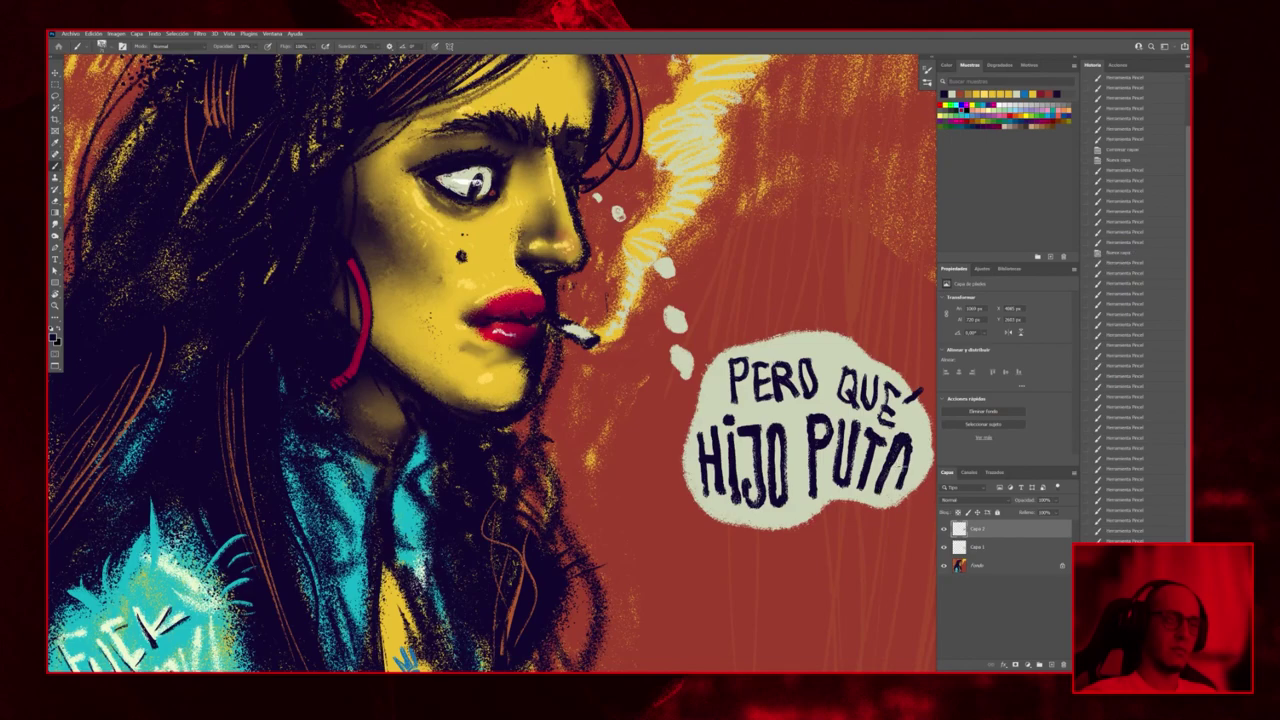
Touch up the woman's eye with small off-white highlight strokes, and check it within the whole portrait
scroll(900, 457, down, 5)
scroll(900, 457, up, 3)
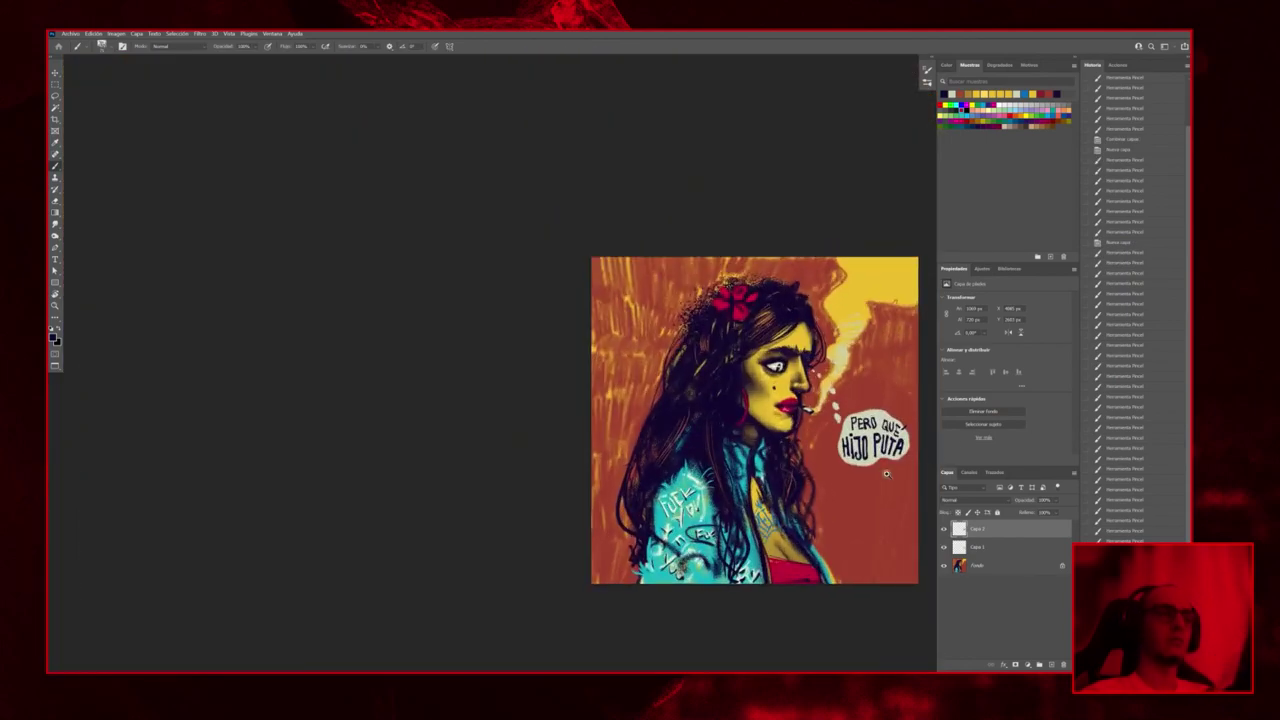
scroll(900, 457, up, 1)
scroll(754, 258, up, 5)
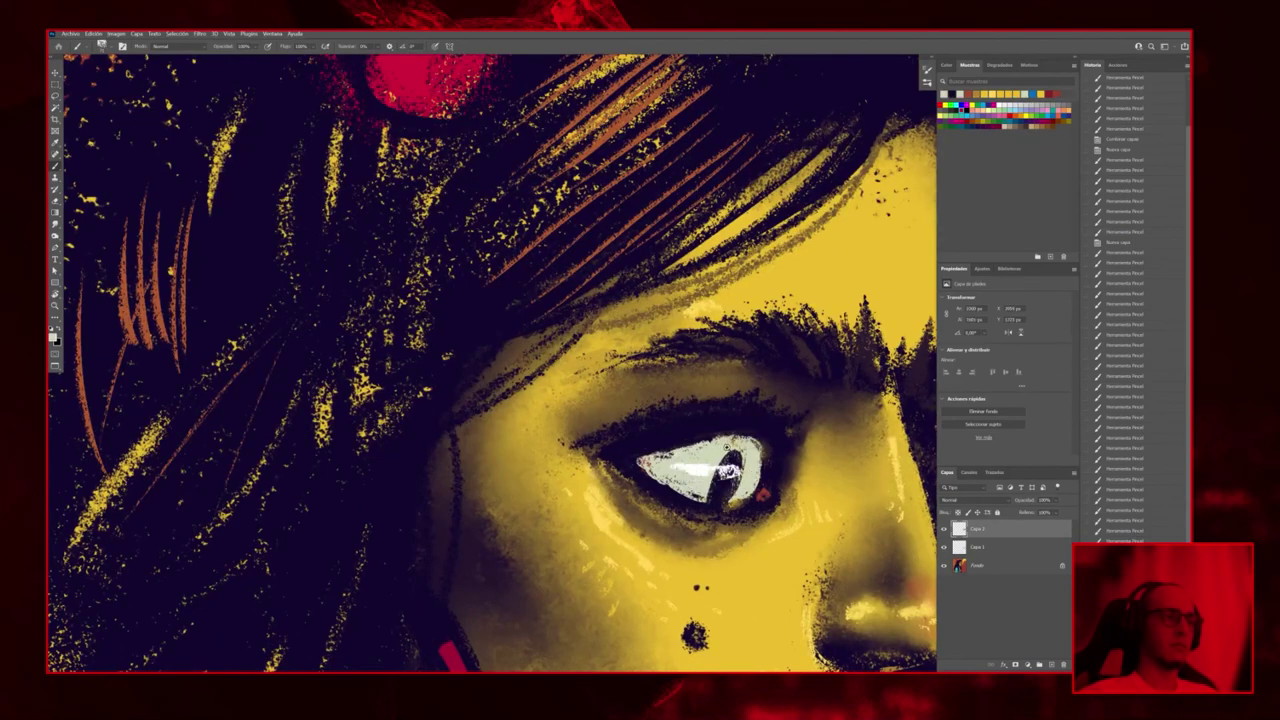
scroll(825, 310, down, 6)
scroll(825, 310, up, 4)
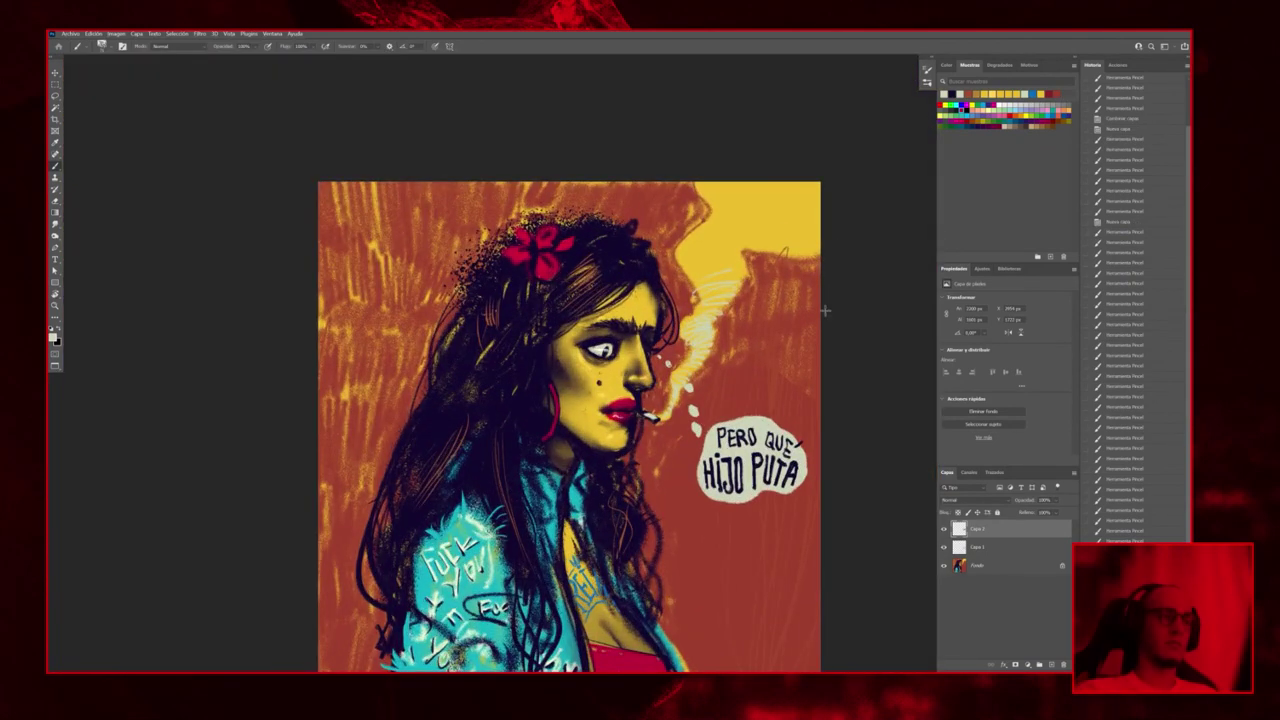